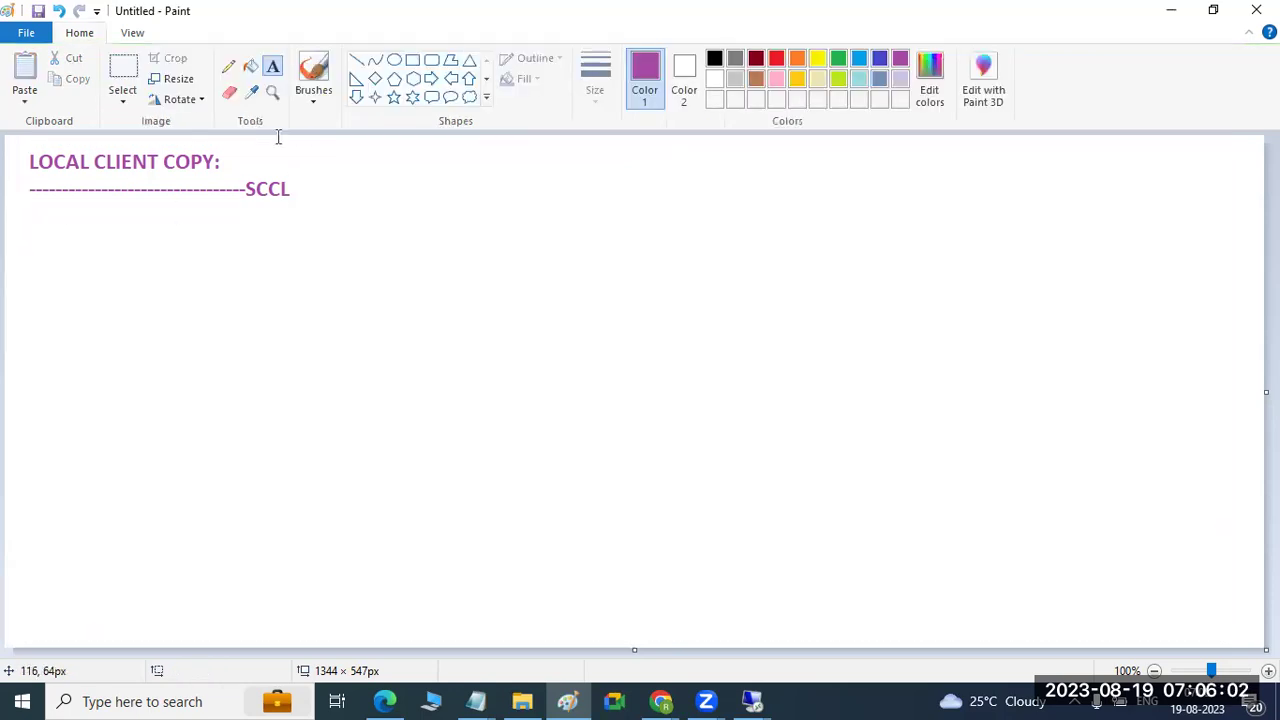
# Draw a tall rectangle frame under the heading with two rounded boxes inside it
pyautogui.click(412, 60)
pyautogui.moveTo(70, 233)
pyautogui.mouseDown()
pyautogui.moveTo(226, 528)
pyautogui.moveTo(348, 615)
pyautogui.mouseUp()
pyautogui.click(431, 60)
pyautogui.moveTo(129, 290); pyautogui.dragTo(247, 333)
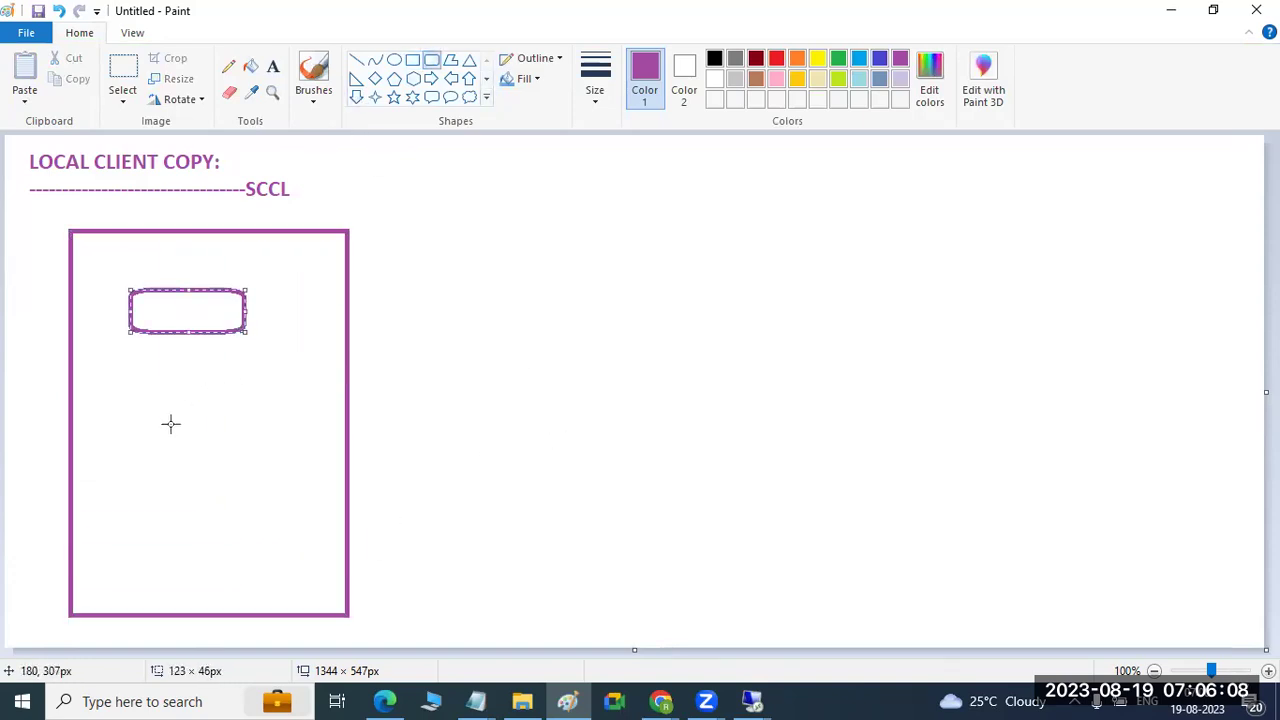
pyautogui.moveTo(123, 452)
pyautogui.mouseDown()
pyautogui.moveTo(214, 529)
pyautogui.moveTo(257, 546)
pyautogui.mouseUp()
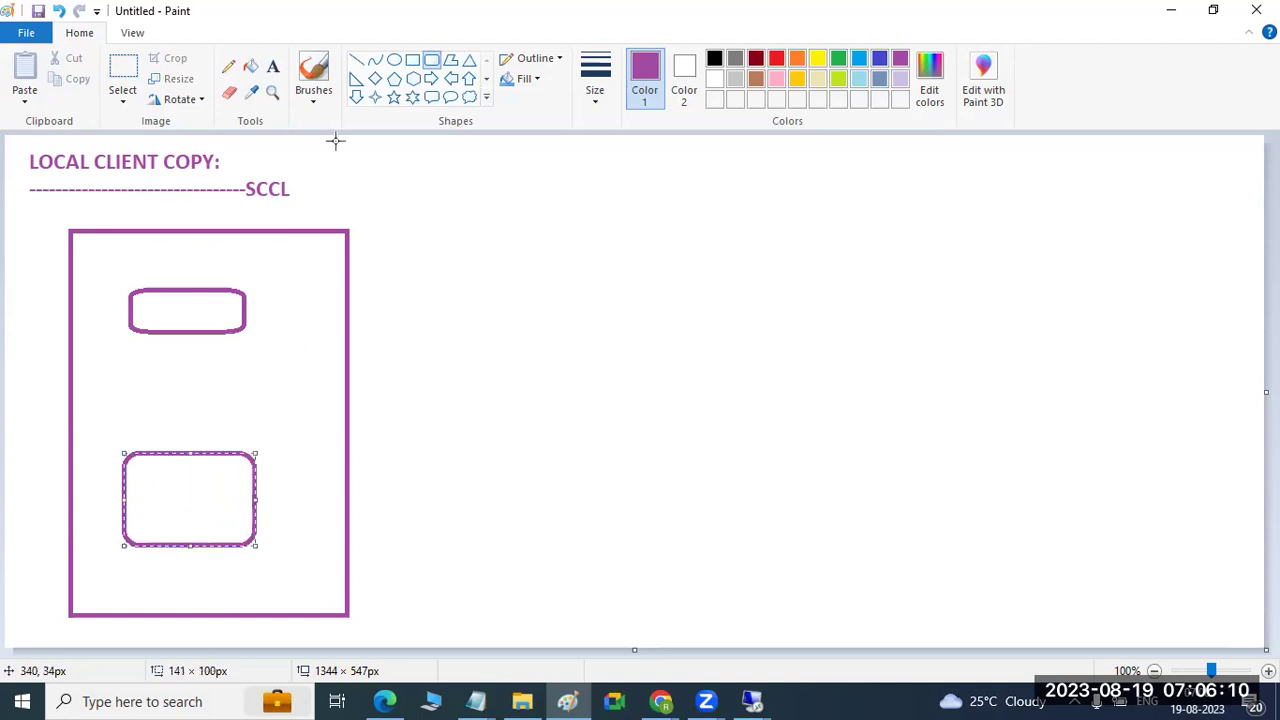
# Connect the boxes with two straight lines, then undo the drawing with Ctrl+Z
pyautogui.click(357, 60)
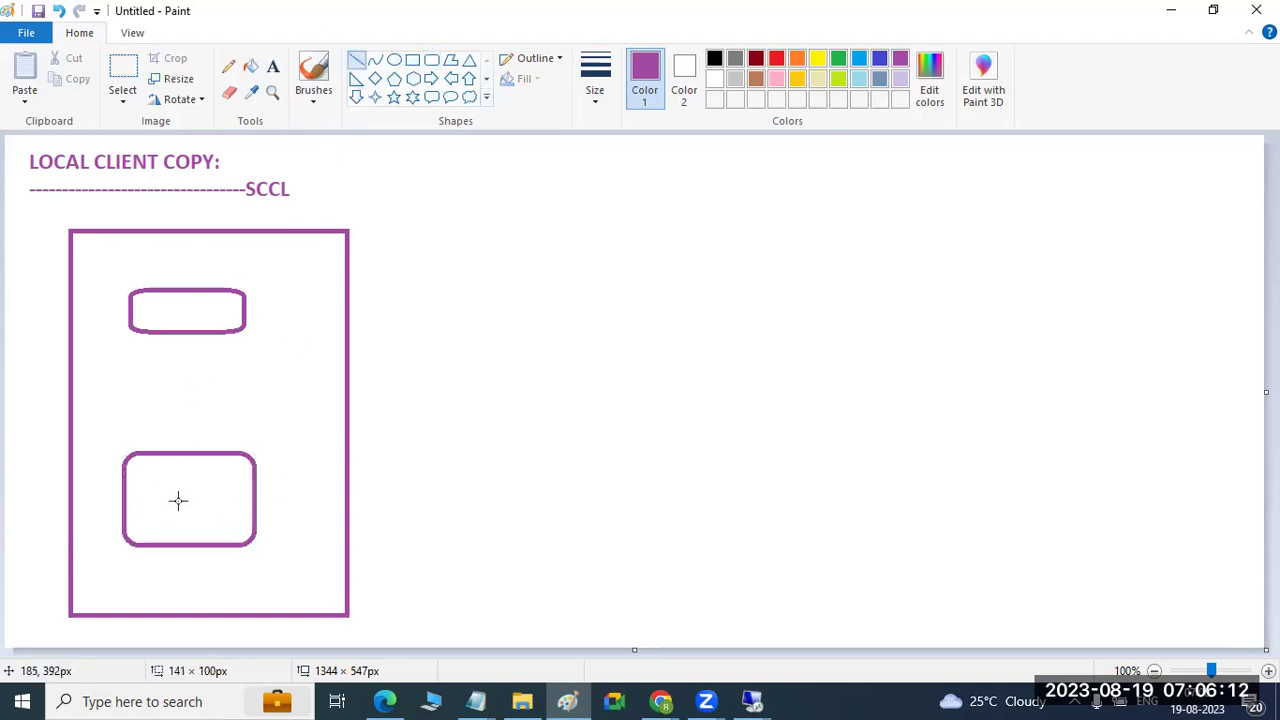
pyautogui.moveTo(53, 490); pyautogui.dragTo(158, 502)
pyautogui.click(181, 313)
pyautogui.moveTo(181, 313)
pyautogui.mouseDown()
pyautogui.moveTo(193, 500)
pyautogui.moveTo(206, 502)
pyautogui.mouseUp()
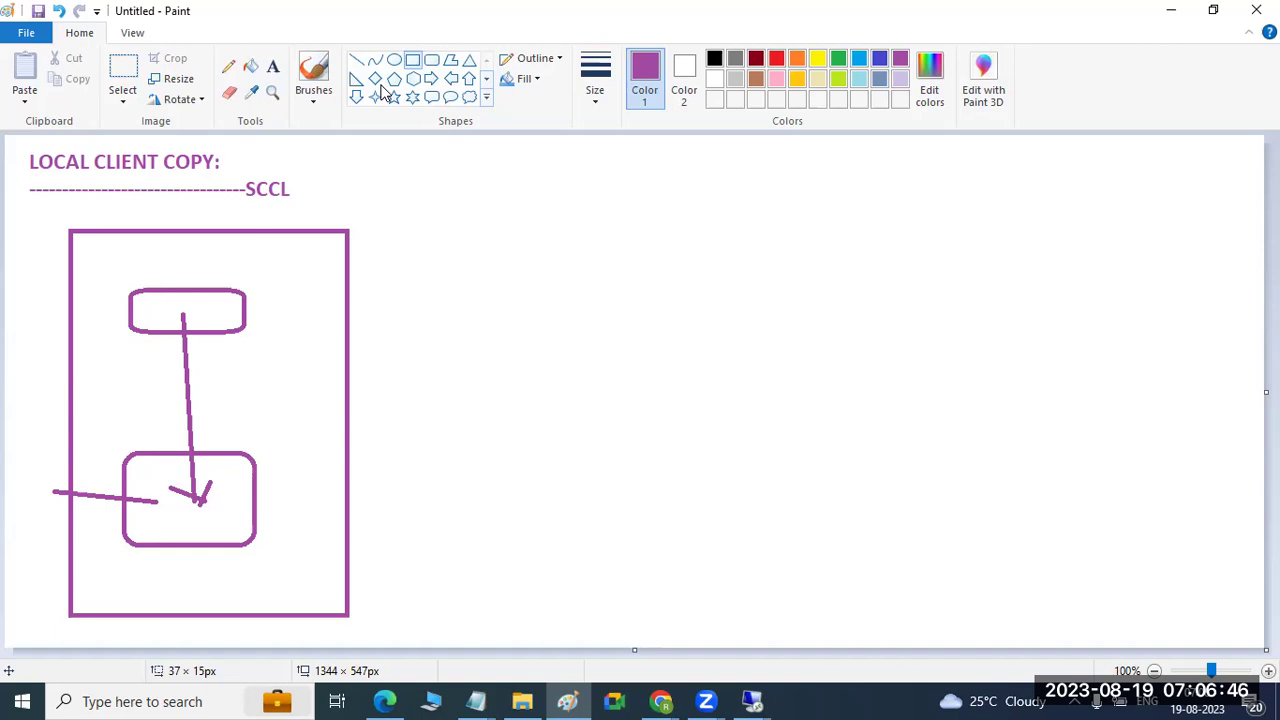
pyautogui.hotkey('ctrl', 'z')
pyautogui.hotkey('ctrl', 'z')
pyautogui.hotkey('ctrl', 'z')
pyautogui.hotkey('ctrl', 'z')
pyautogui.hotkey('ctrl', 'z')
pyautogui.hotkey('ctrl', 'z')
pyautogui.hotkey('ctrl', 'z')
pyautogui.hotkey('ctrl', 'z')
pyautogui.hotkey('ctrl', 'z')
pyautogui.hotkey('ctrl', 'z')
# Add the heading 'REMOTE CLIENT COPY:' underlined with a row of = signs
pyautogui.click(272, 67)
pyautogui.moveTo(23, 145); pyautogui.dragTo(540, 178)
pyautogui.write('REMOTE CL')
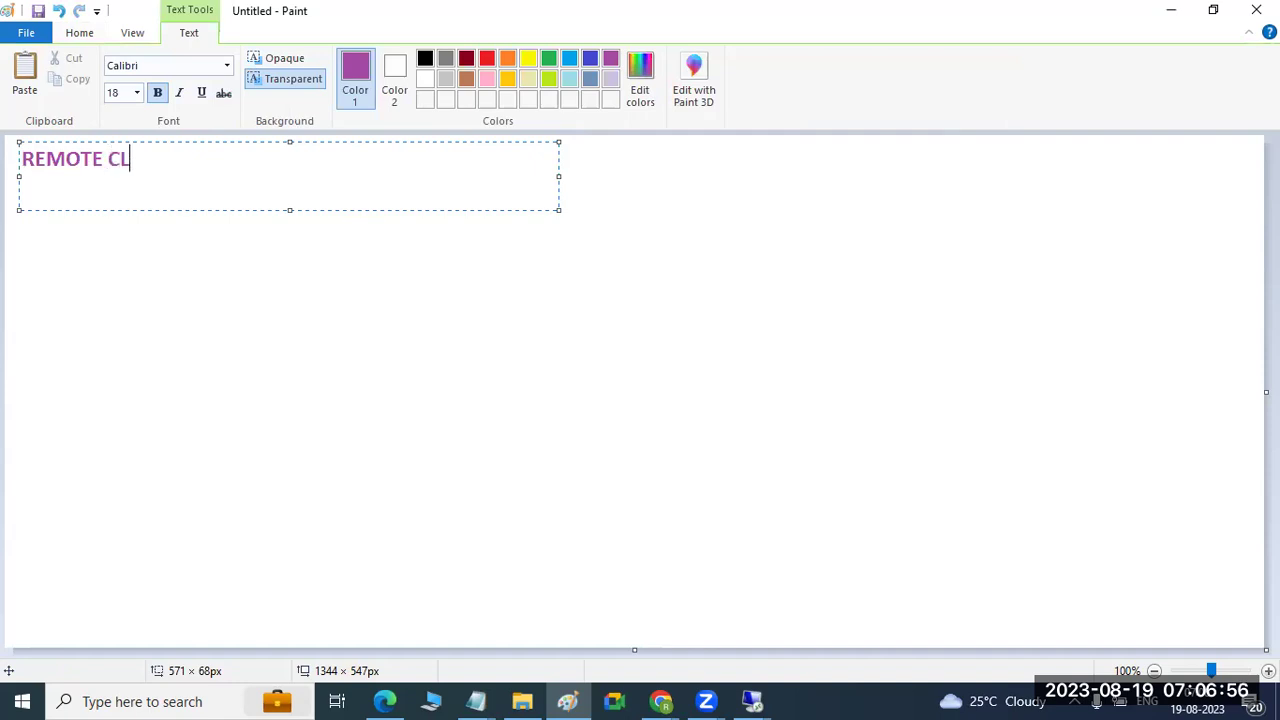
pyautogui.write('IENT COPY:')
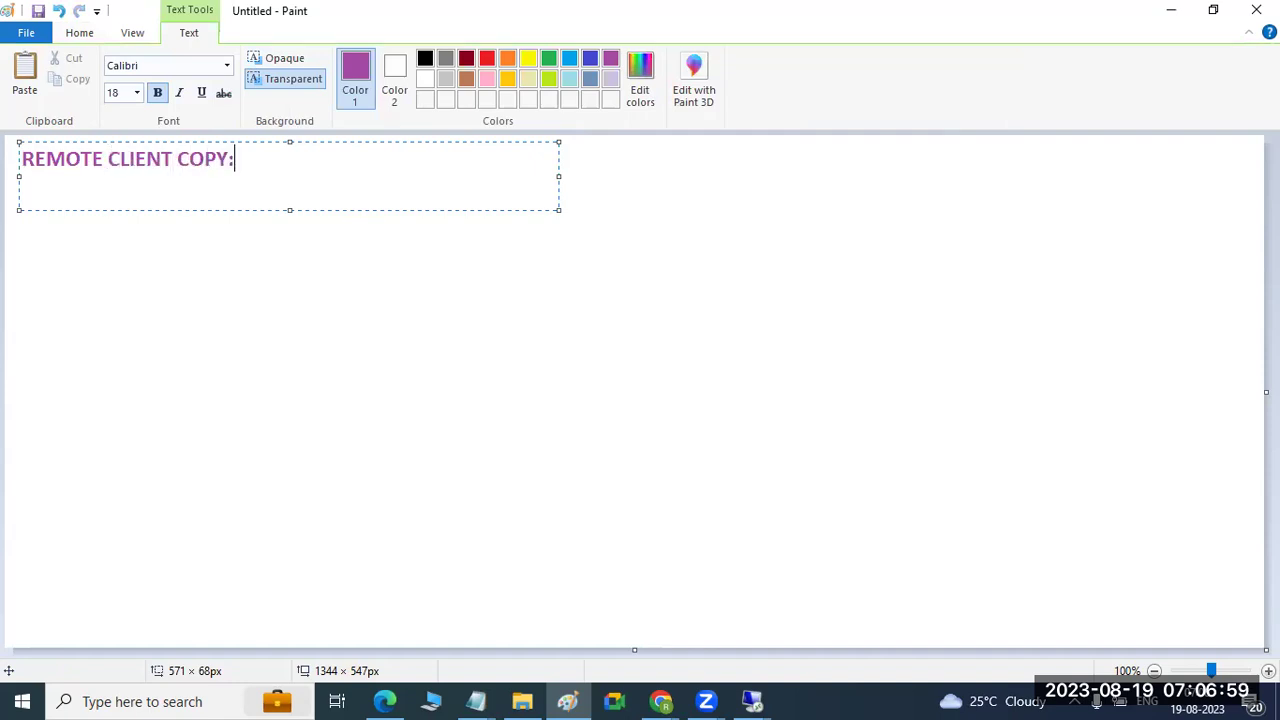
pyautogui.press('Return')
pyautogui.write('=====================')
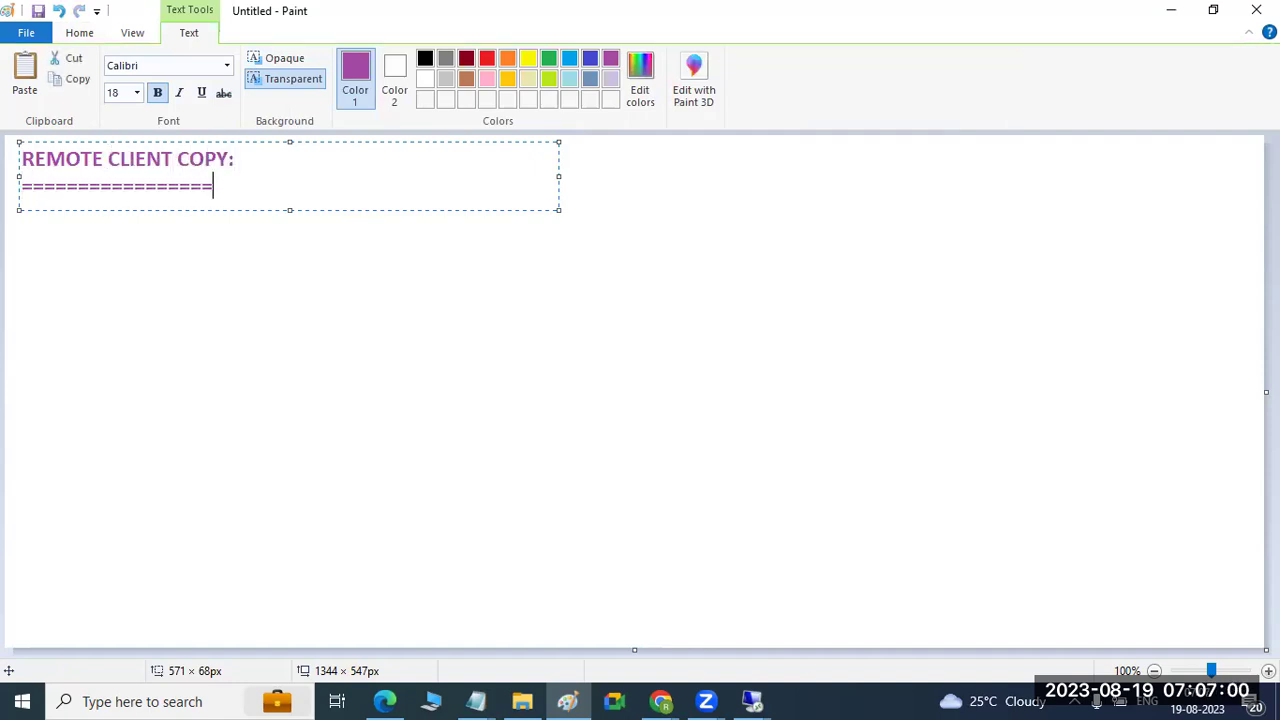
pyautogui.click(516, 307)
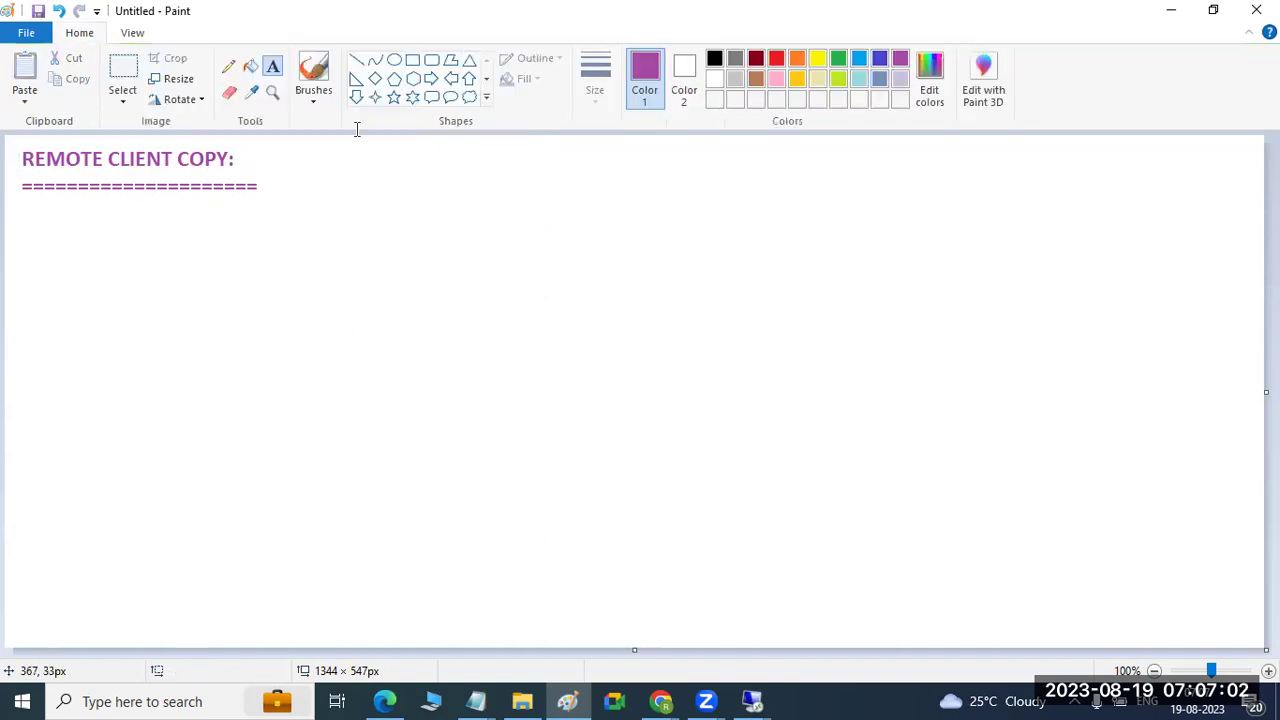
# Draw two rectangles across the canvas and join them with a line
pyautogui.click(372, 95)
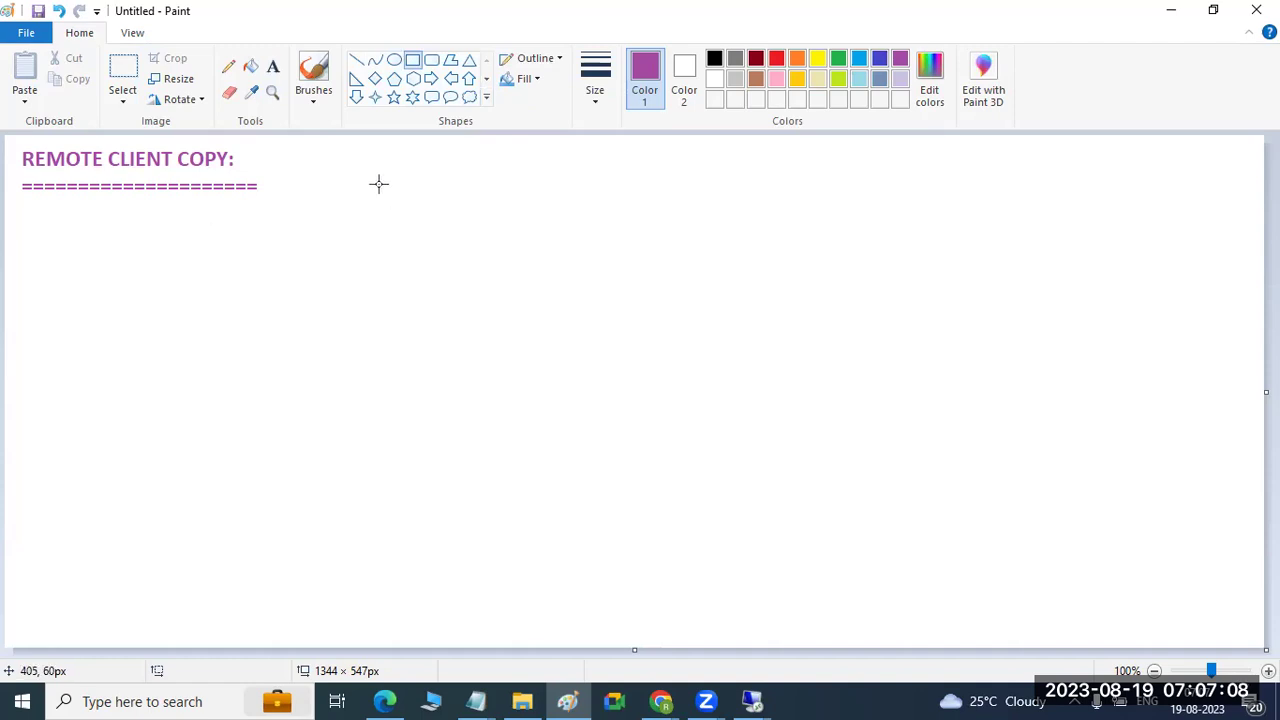
pyautogui.moveTo(352, 151); pyautogui.dragTo(588, 258)
pyautogui.moveTo(971, 149); pyautogui.dragTo(1192, 257)
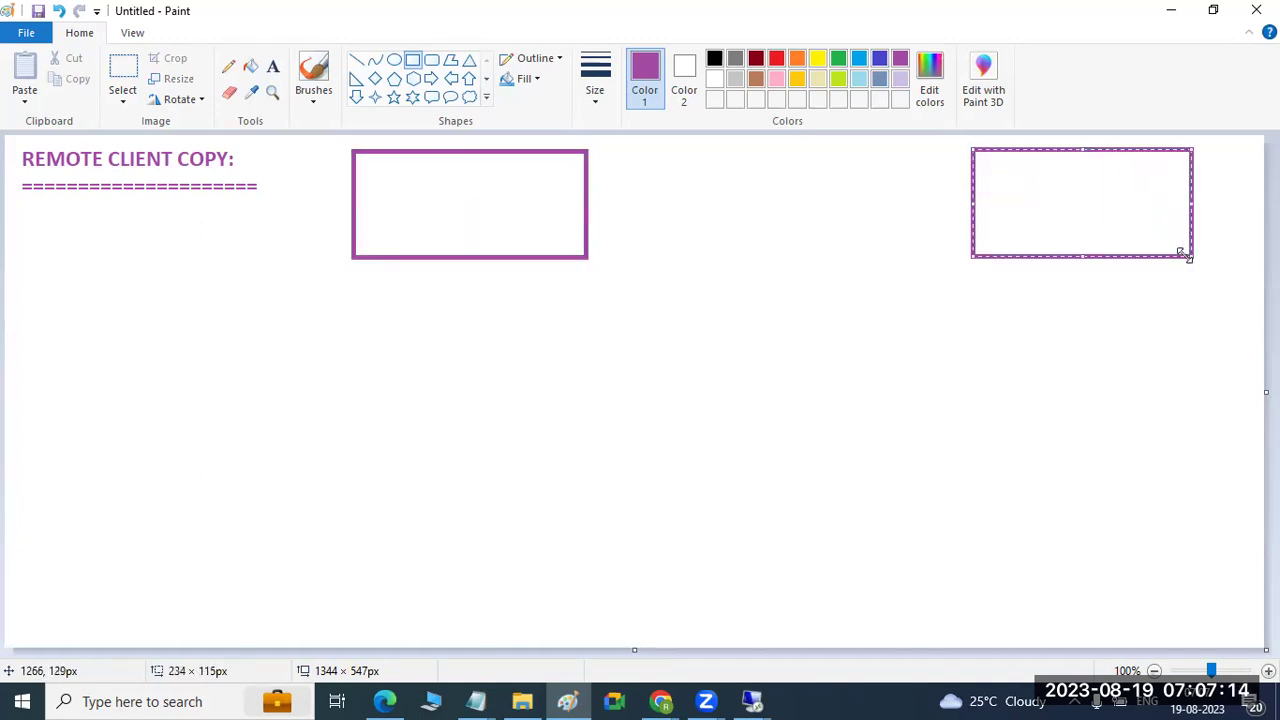
pyautogui.click(356, 60)
pyautogui.moveTo(537, 201); pyautogui.dragTo(1071, 200)
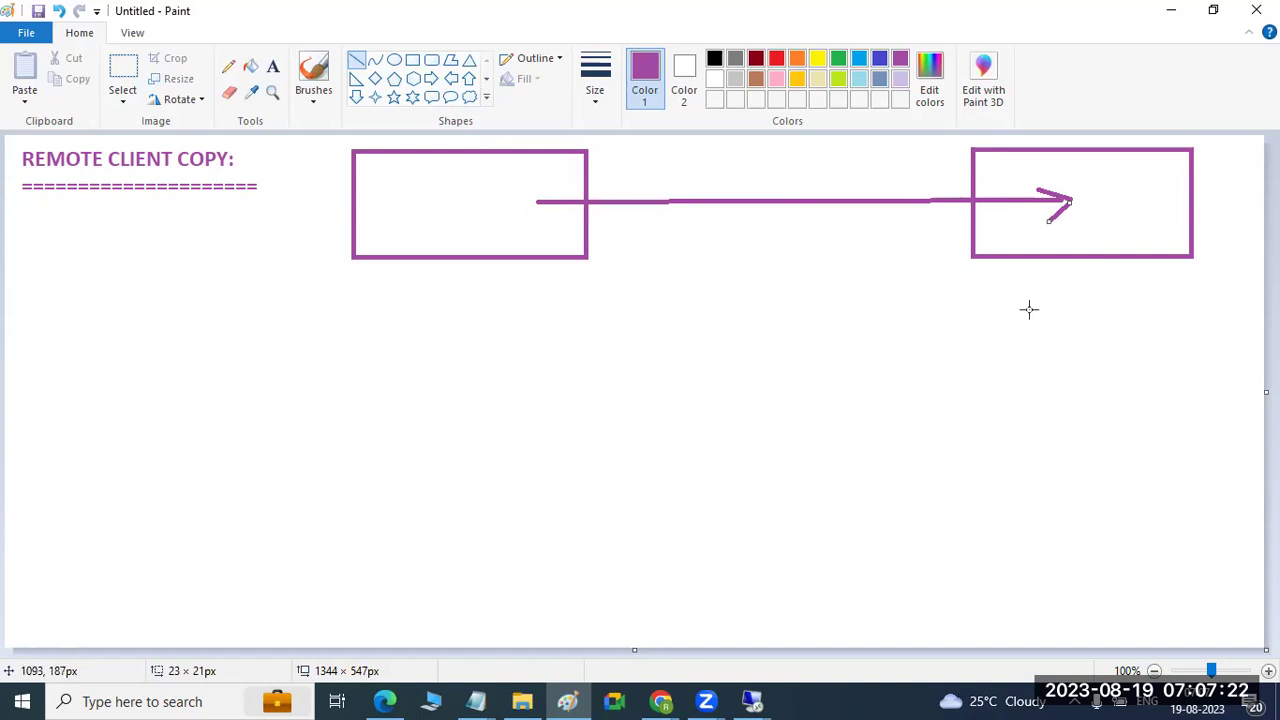
# Put a small rounded box in each rectangle and thicken the connecting arrow
pyautogui.click(431, 60)
pyautogui.moveTo(441, 192); pyautogui.dragTo(486, 215)
pyautogui.moveTo(1080, 191); pyautogui.dragTo(1123, 221)
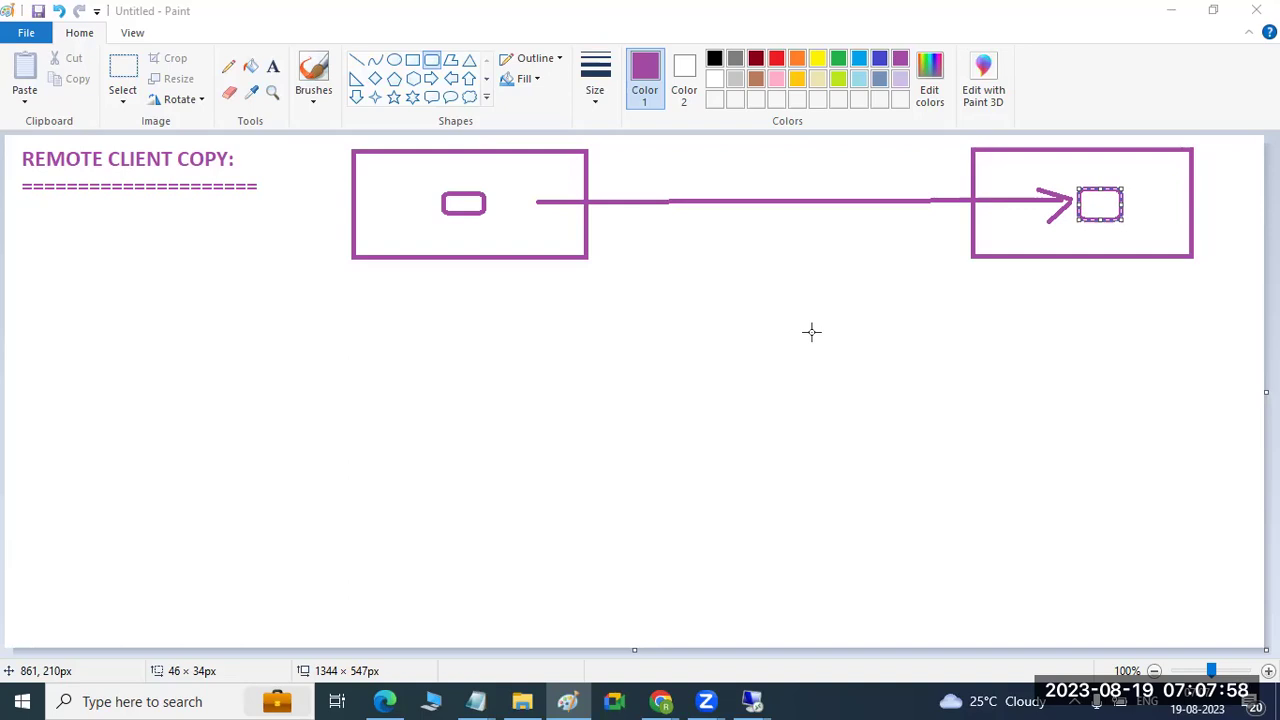
pyautogui.moveTo(532, 197); pyautogui.dragTo(1004, 193)
pyautogui.click(900, 247)
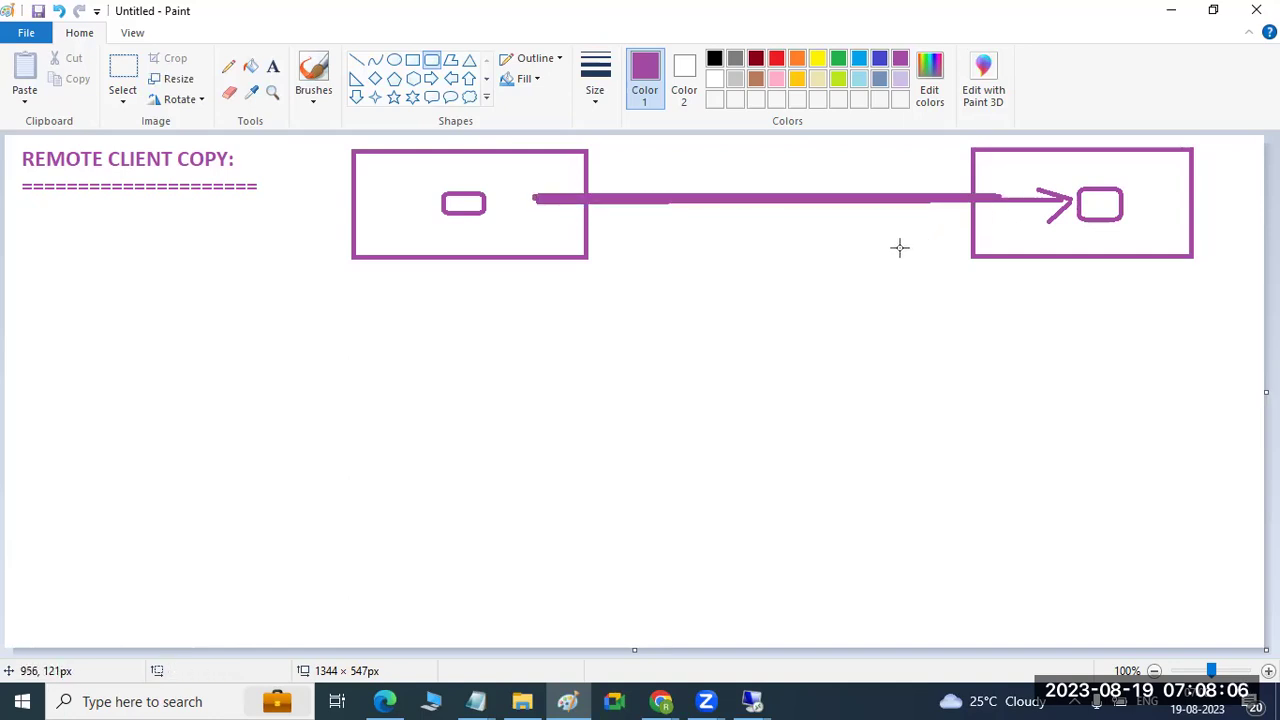
pyautogui.click(356, 59)
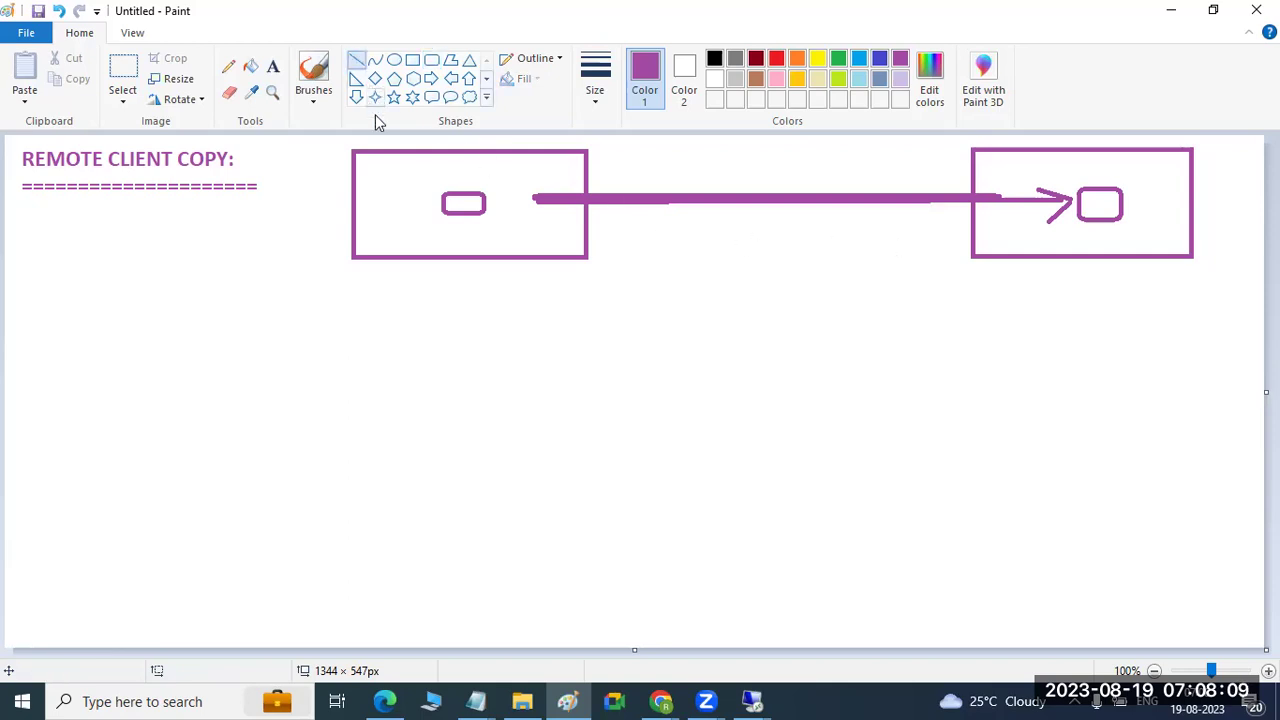
# Write SCC9 below the REMOTE CLIENT COPY heading
pyautogui.click(272, 66)
pyautogui.moveTo(41, 207); pyautogui.dragTo(281, 262)
pyautogui.write('SCC(')
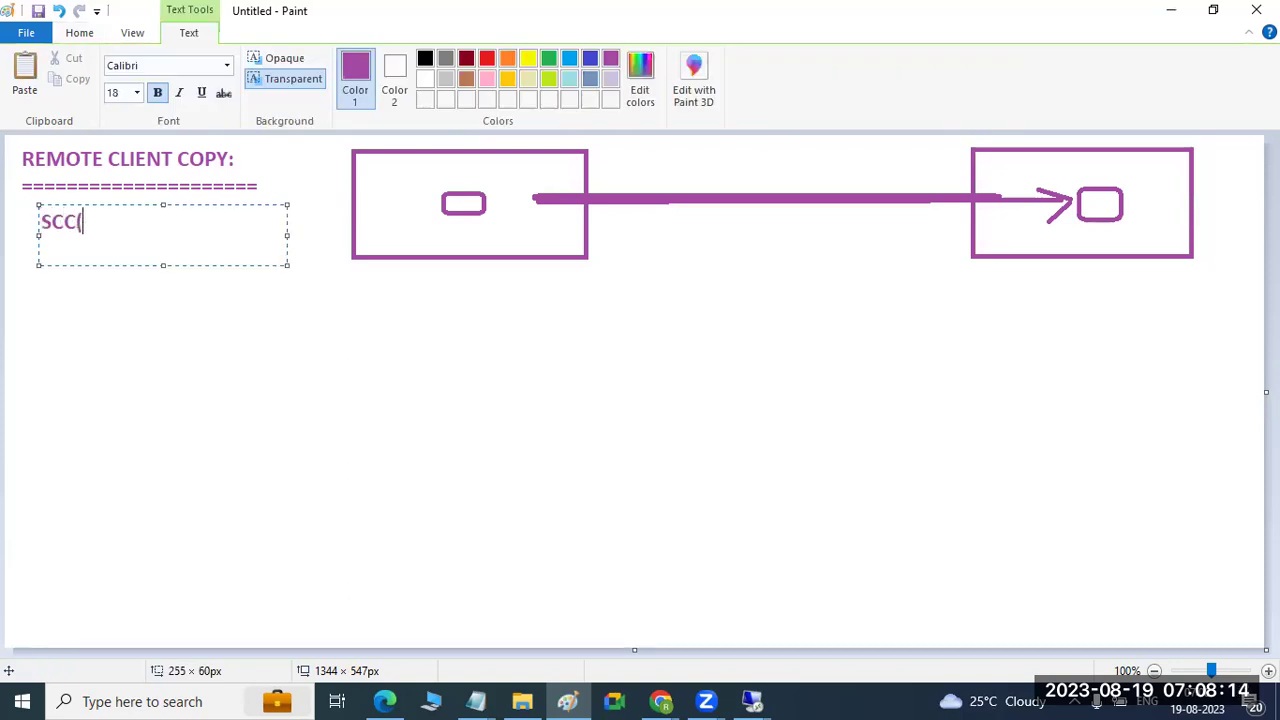
pyautogui.press('BackSpace')
pyautogui.write('9')
pyautogui.click(12, 306)
# Add an 'RFC ADMINISTRATION:' heading underlined with = signs, listing SM59 beneath it
pyautogui.moveTo(14, 255); pyautogui.dragTo(1230, 637)
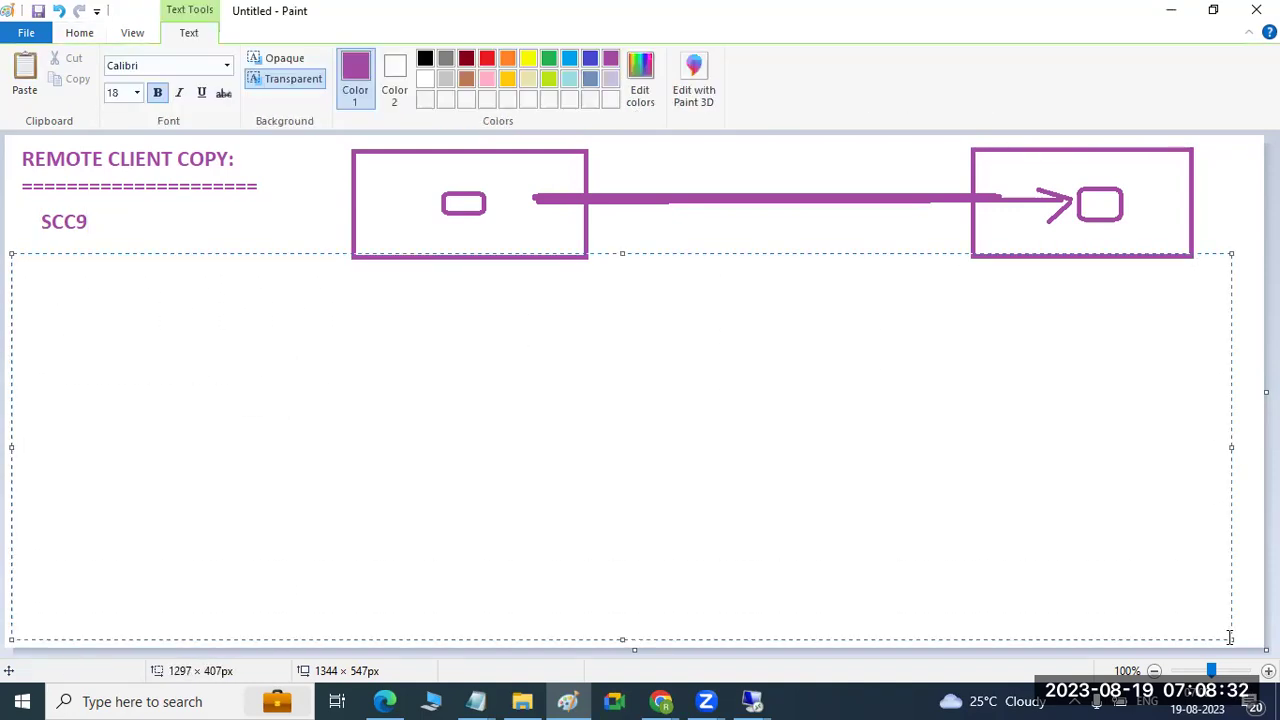
pyautogui.write('RFC ADMINISTRATION:')
pyautogui.press('Return')
pyautogui.write('=====================')
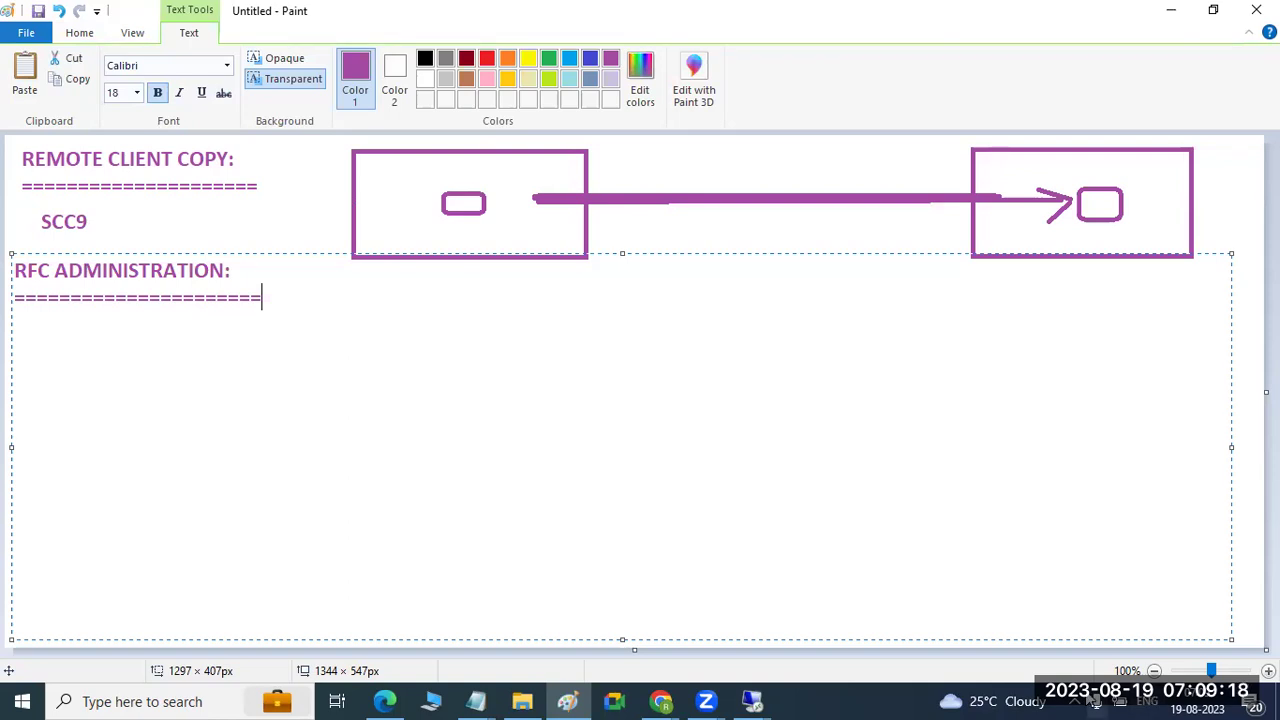
pyautogui.press('Return')
pyautogui.write('SM59')
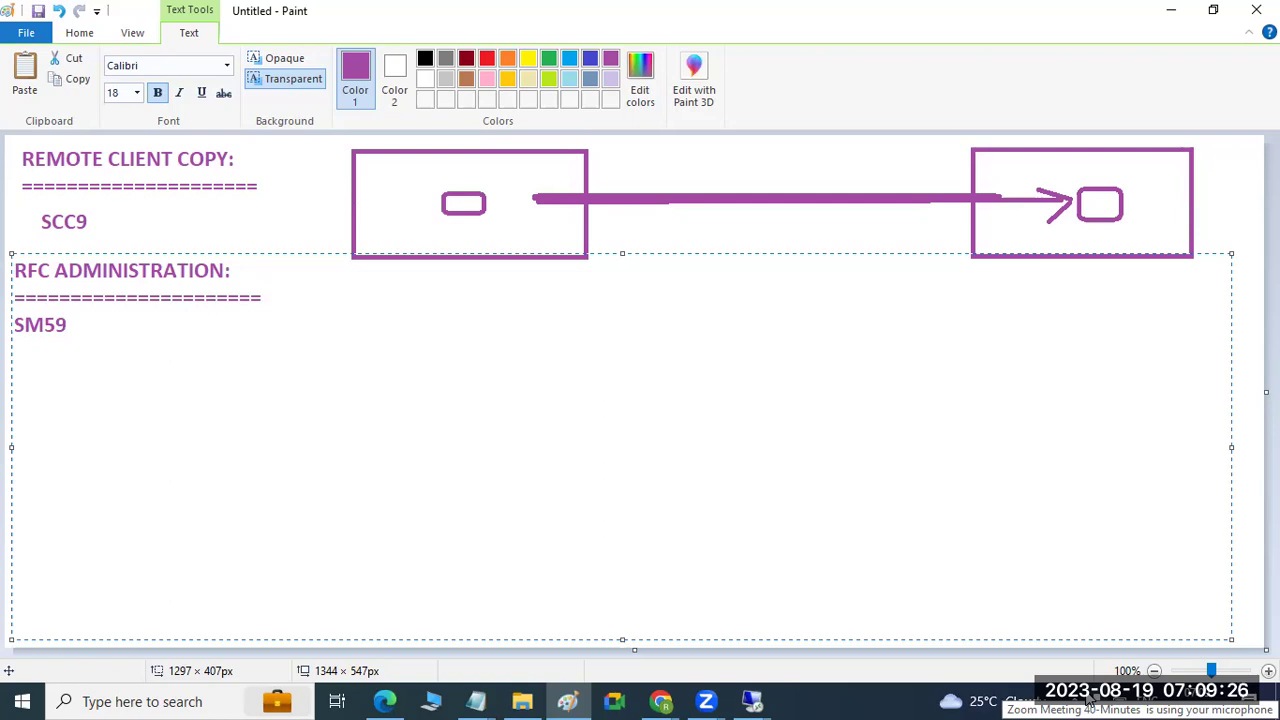
pyautogui.moveTo(1030, 698)
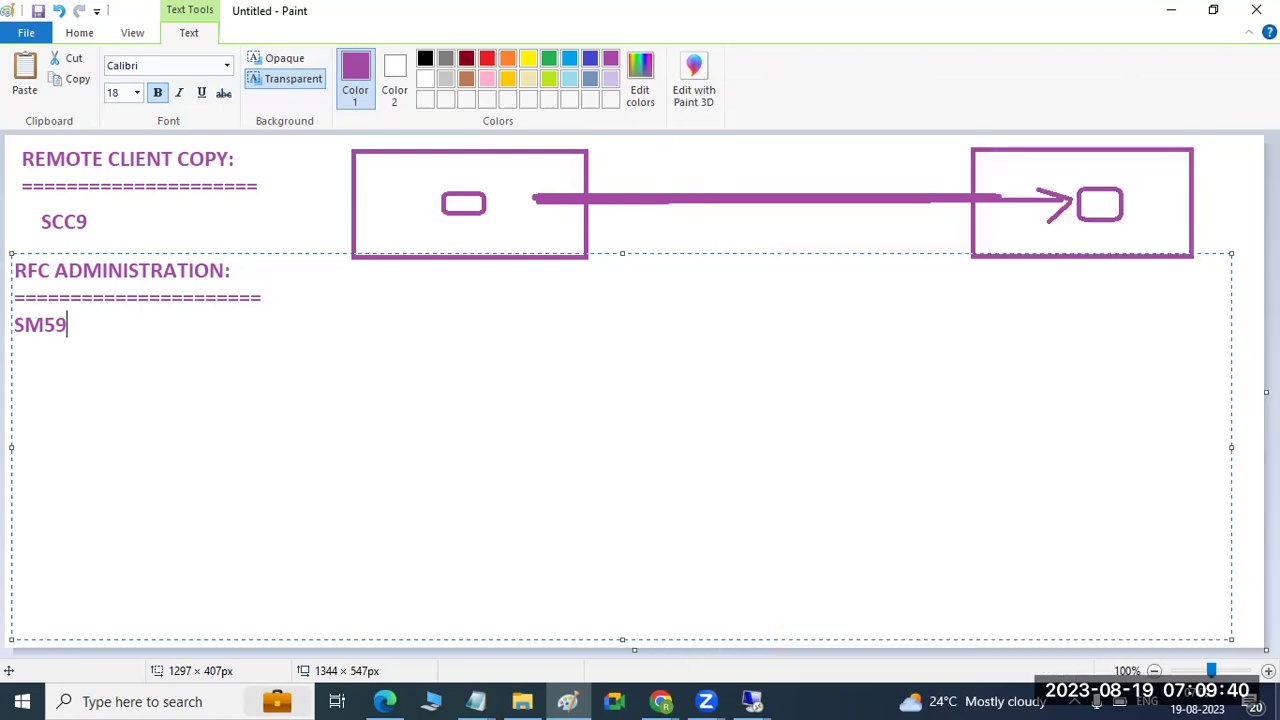
# Run SM59 in the SAP session and expand ABAP Connections to show DEV, DEV TO PROD and SAPOSS
pyautogui.click(748, 699)
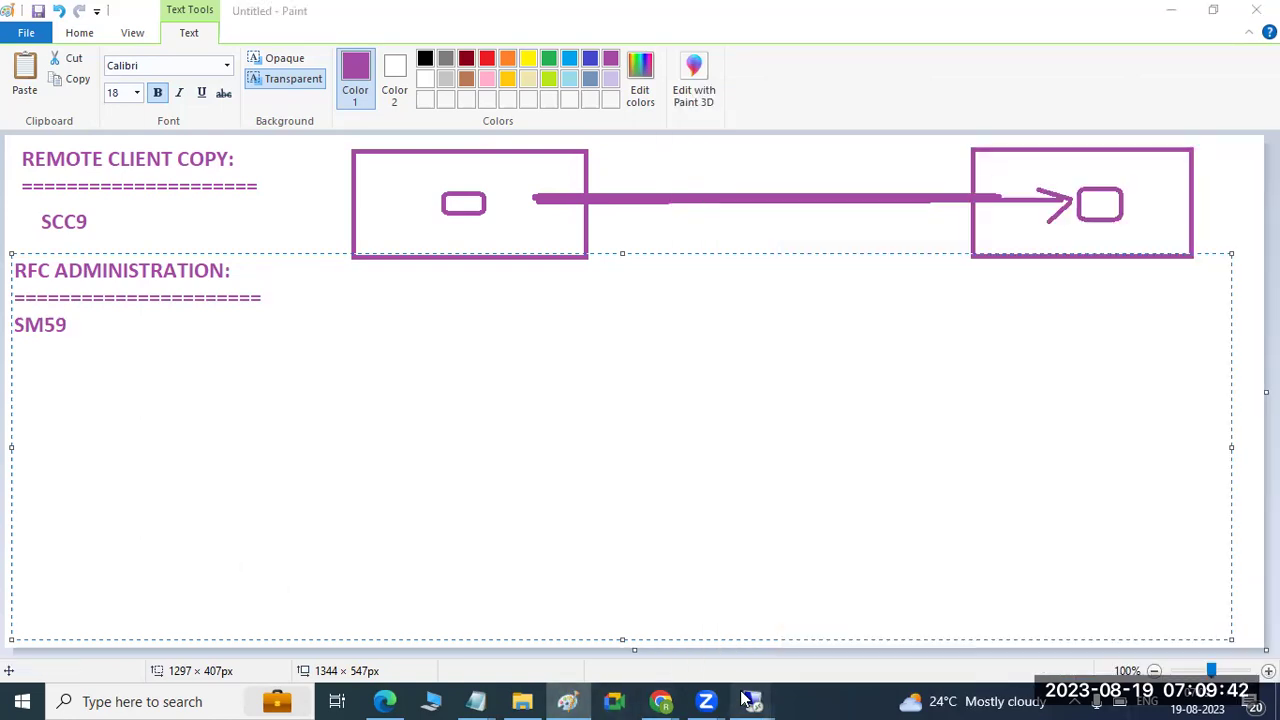
pyautogui.click(843, 615)
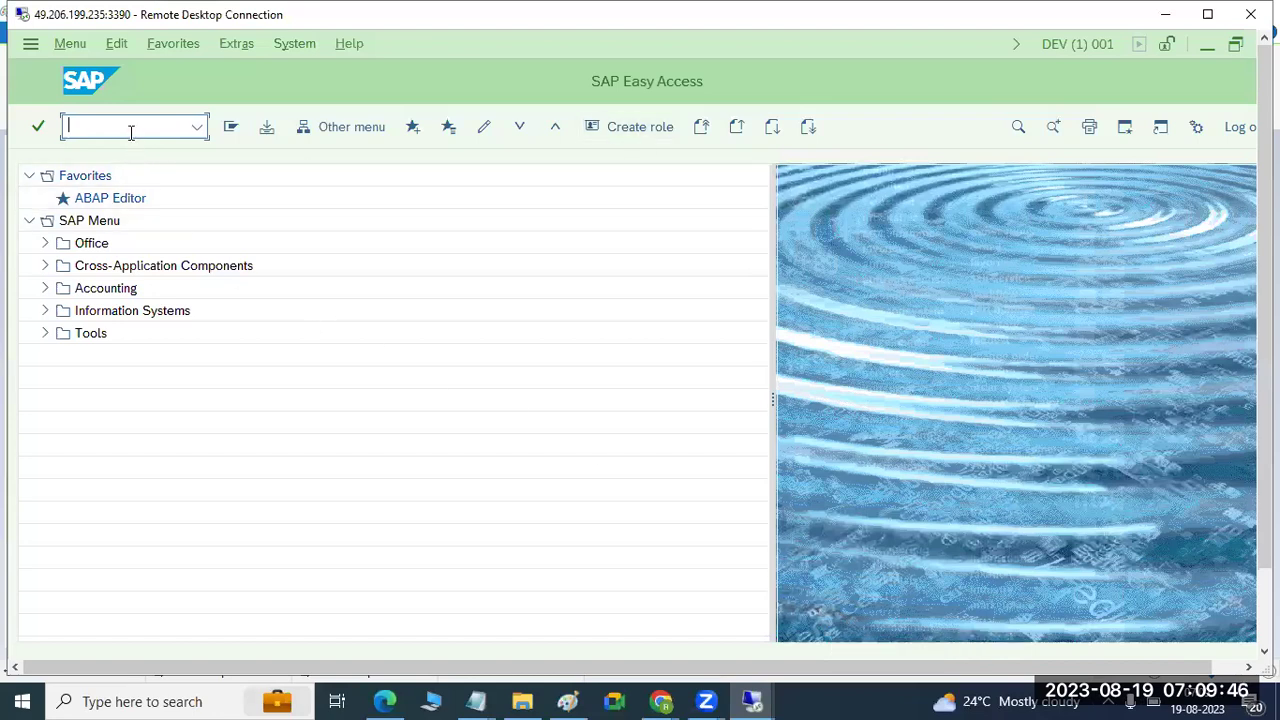
pyautogui.write('sm5')
pyautogui.press('Return')
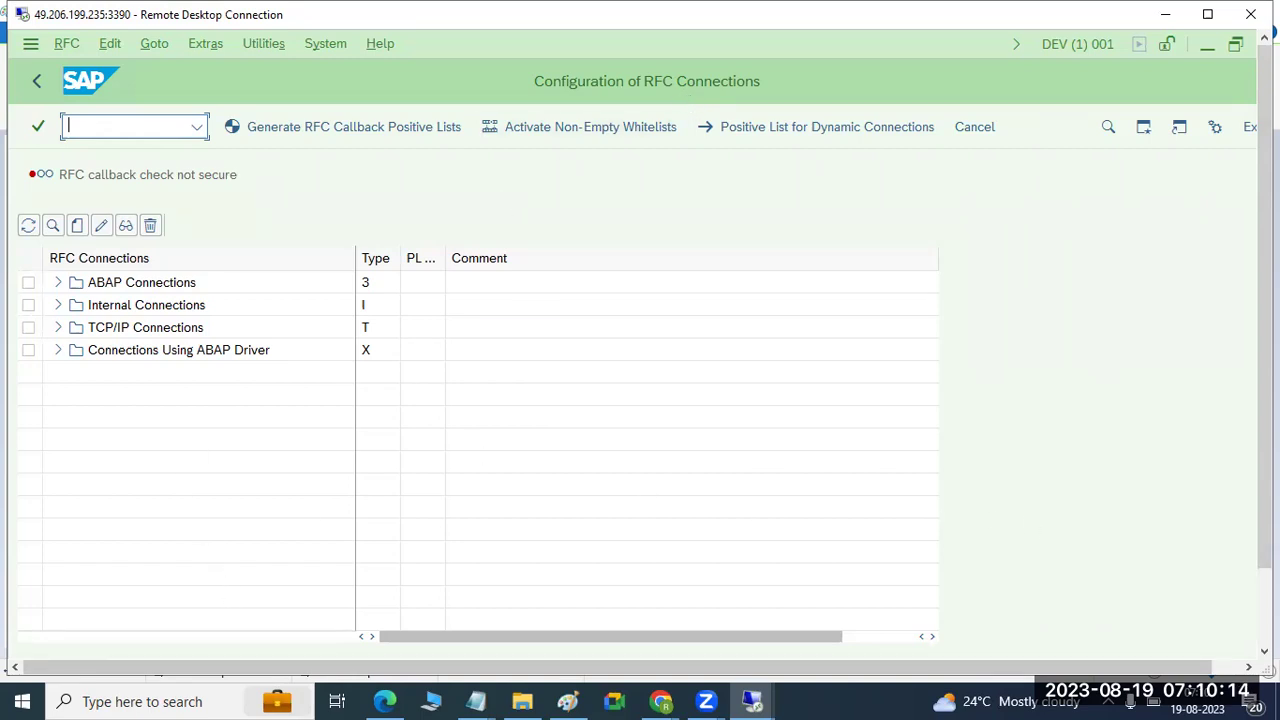
pyautogui.scroll(-2, 1264, 400)
pyautogui.scroll(2, 1264, 400)
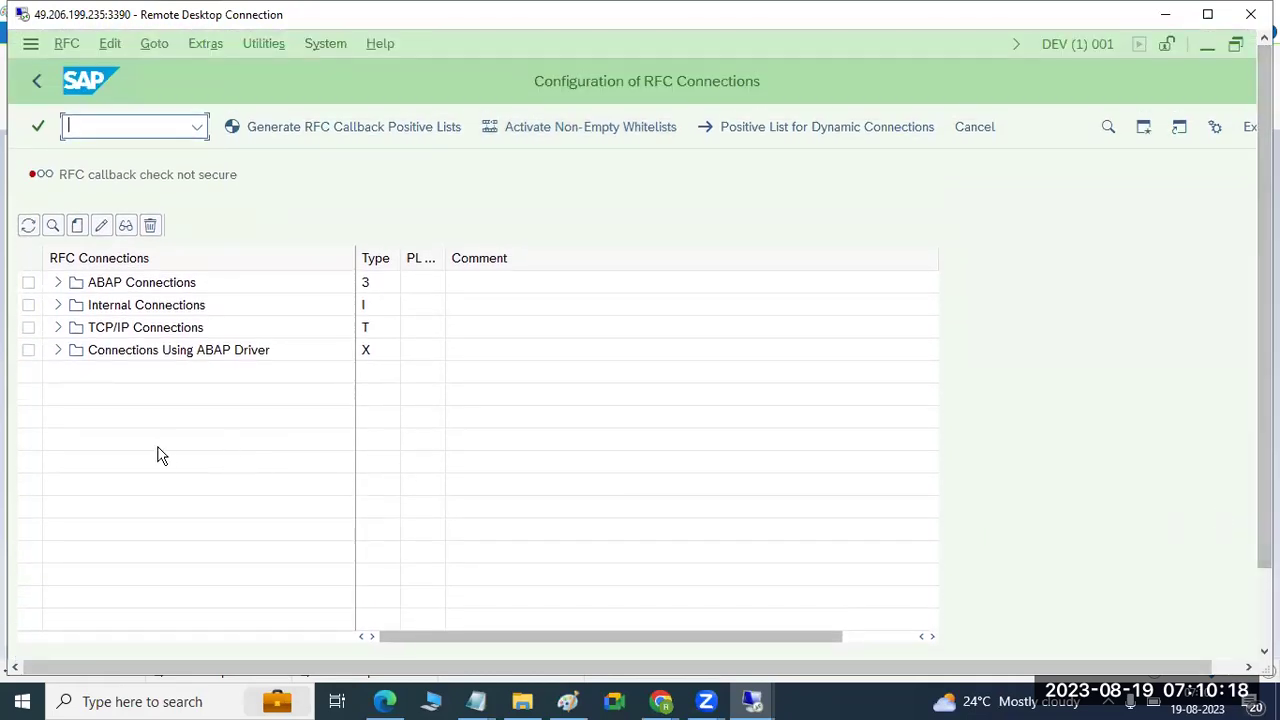
pyautogui.click(57, 284)
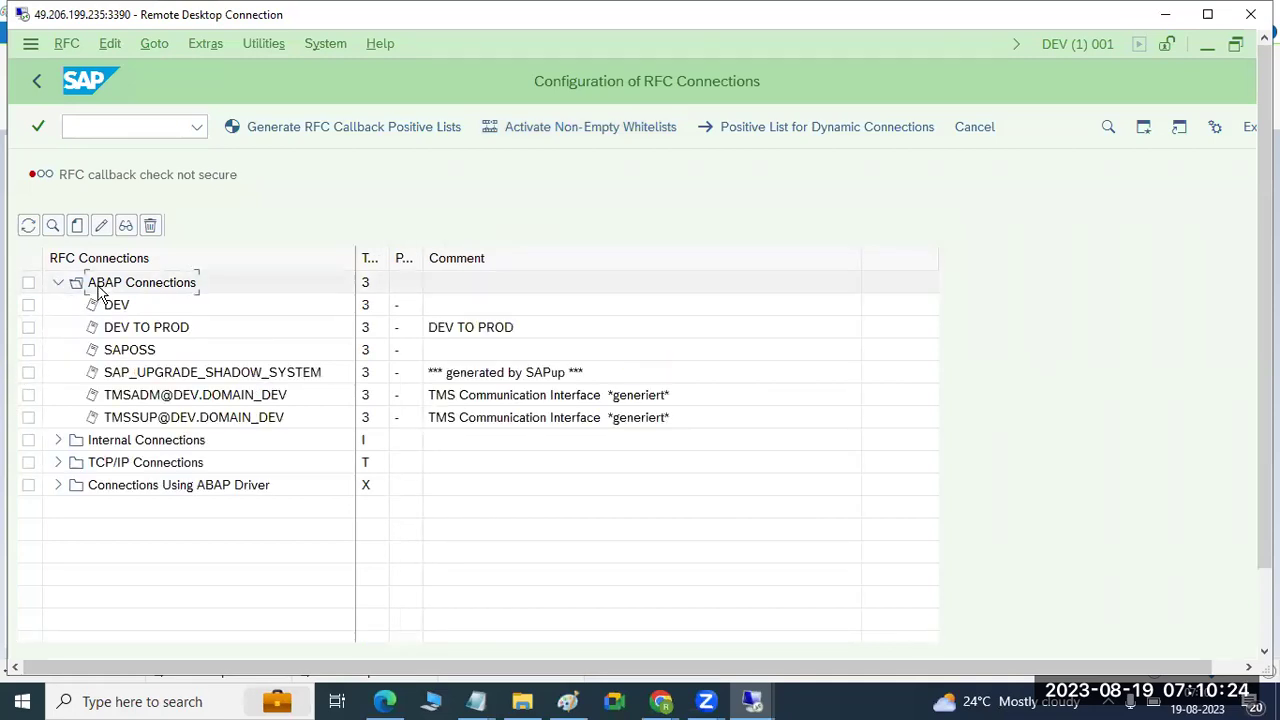
# Finish the RFC ADMINISTRATION text and bring the Paint notes back into view
pyautogui.click(567, 701)
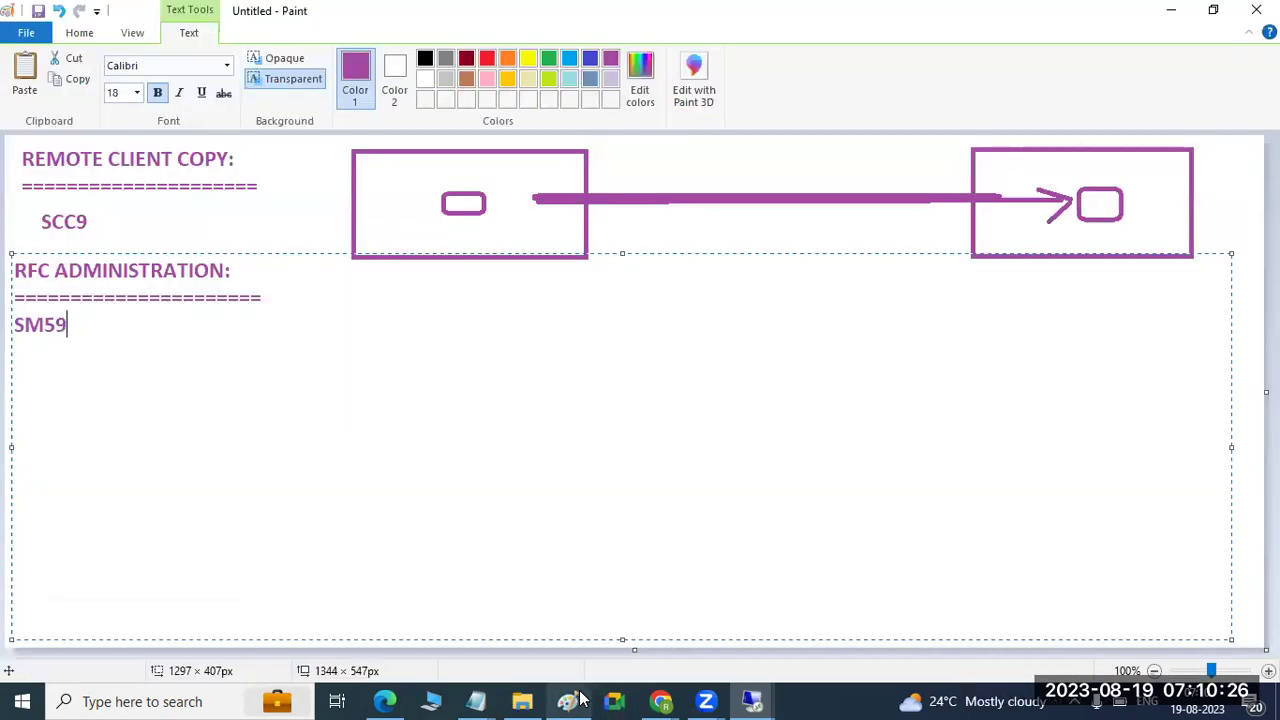
pyautogui.click(229, 209)
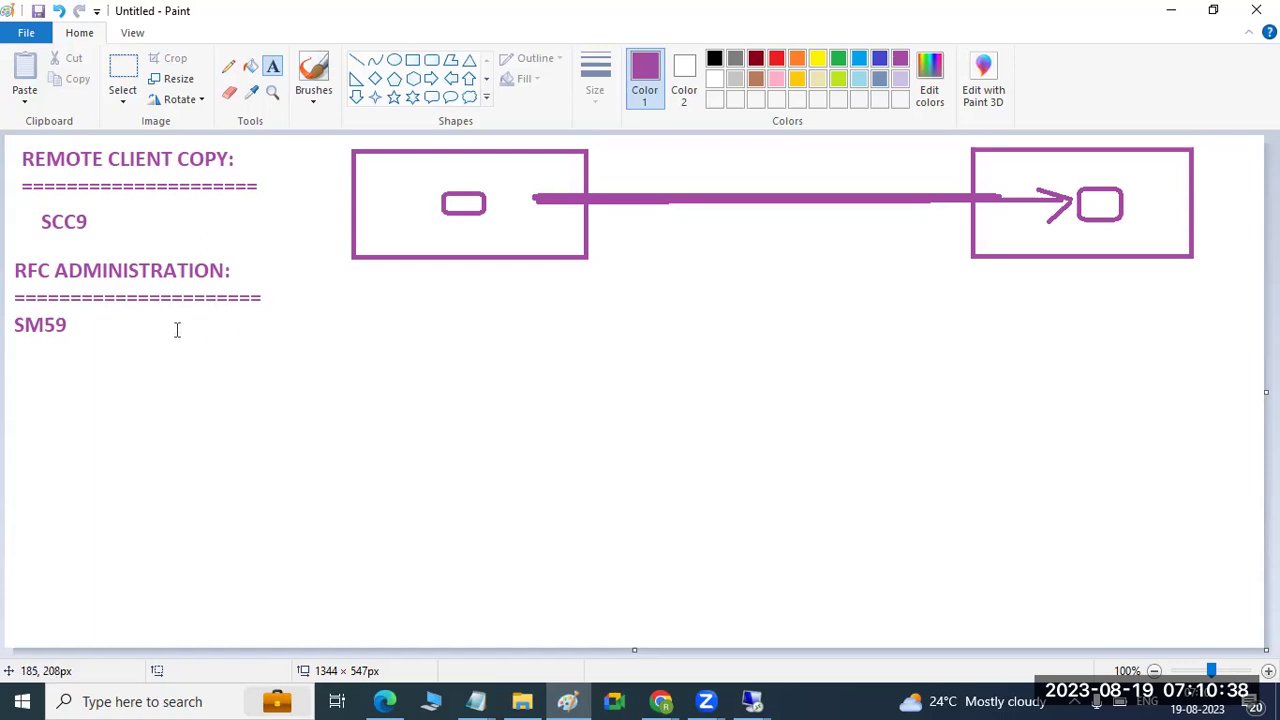
pyautogui.moveTo(750, 694)
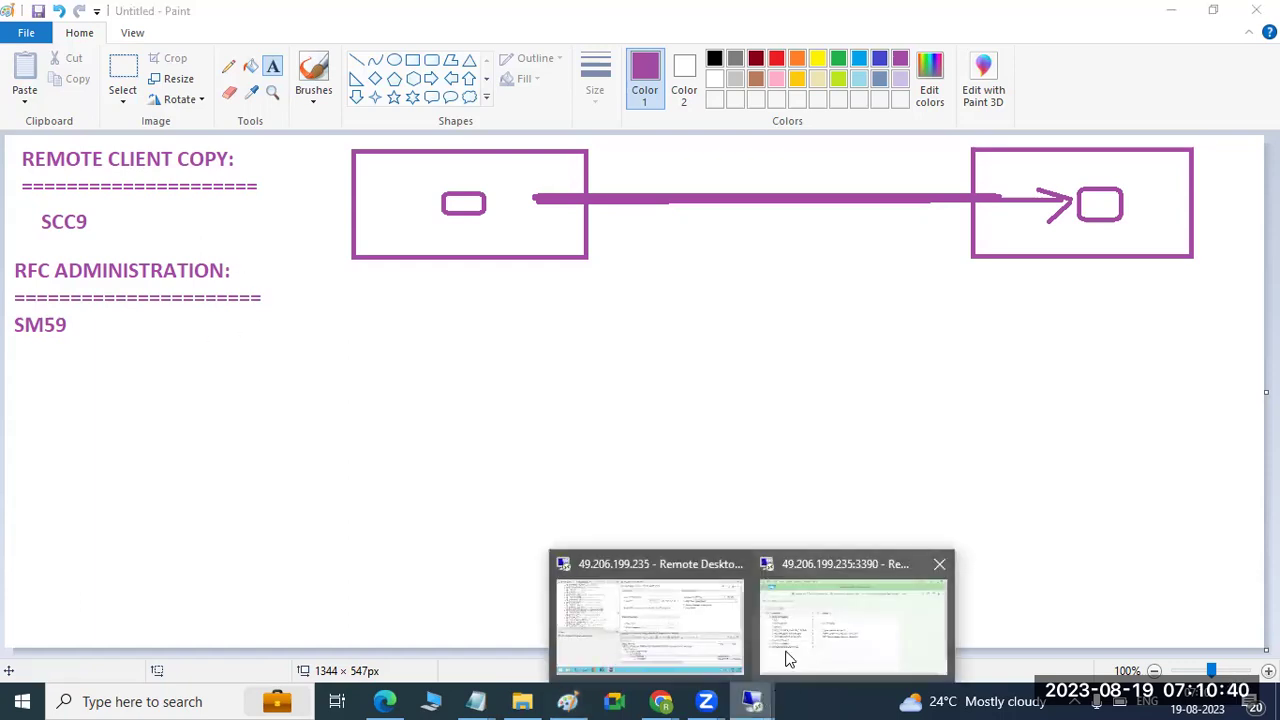
pyautogui.click(798, 645)
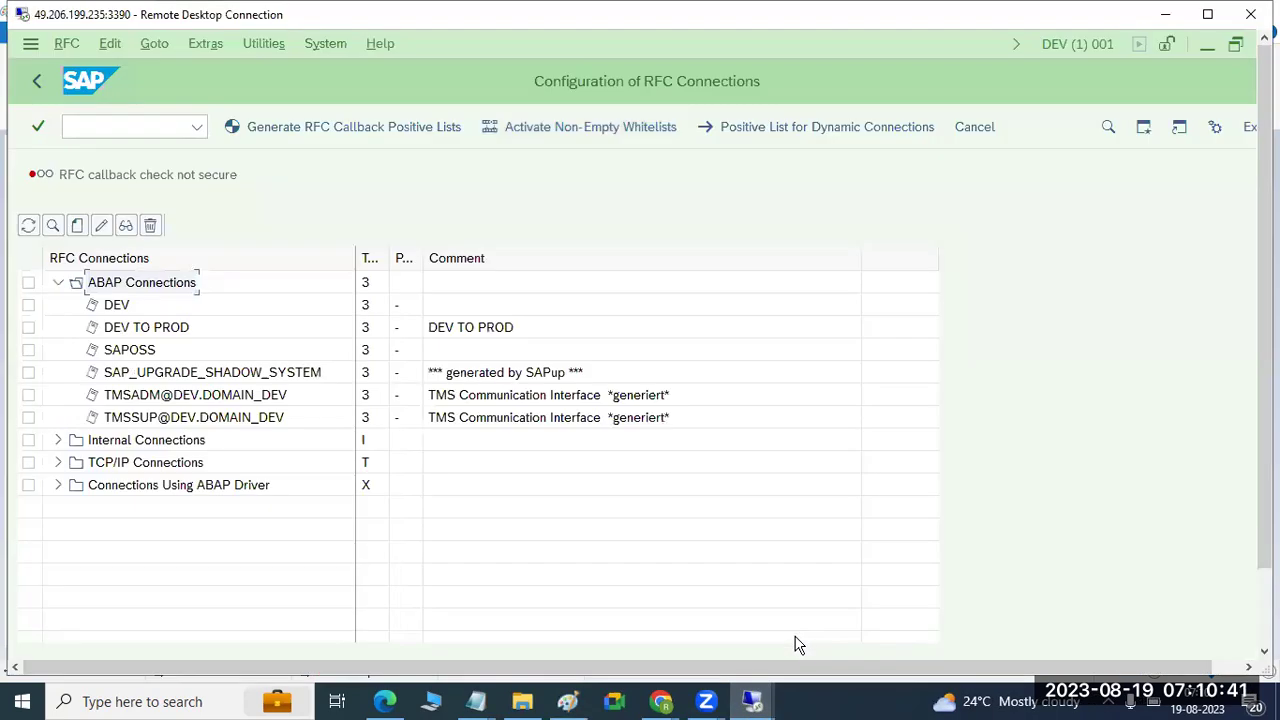
pyautogui.click(1165, 14)
# Start a note beside SM59 with ABAP-ABAP, discarding a mistyped second entry
pyautogui.click(267, 321)
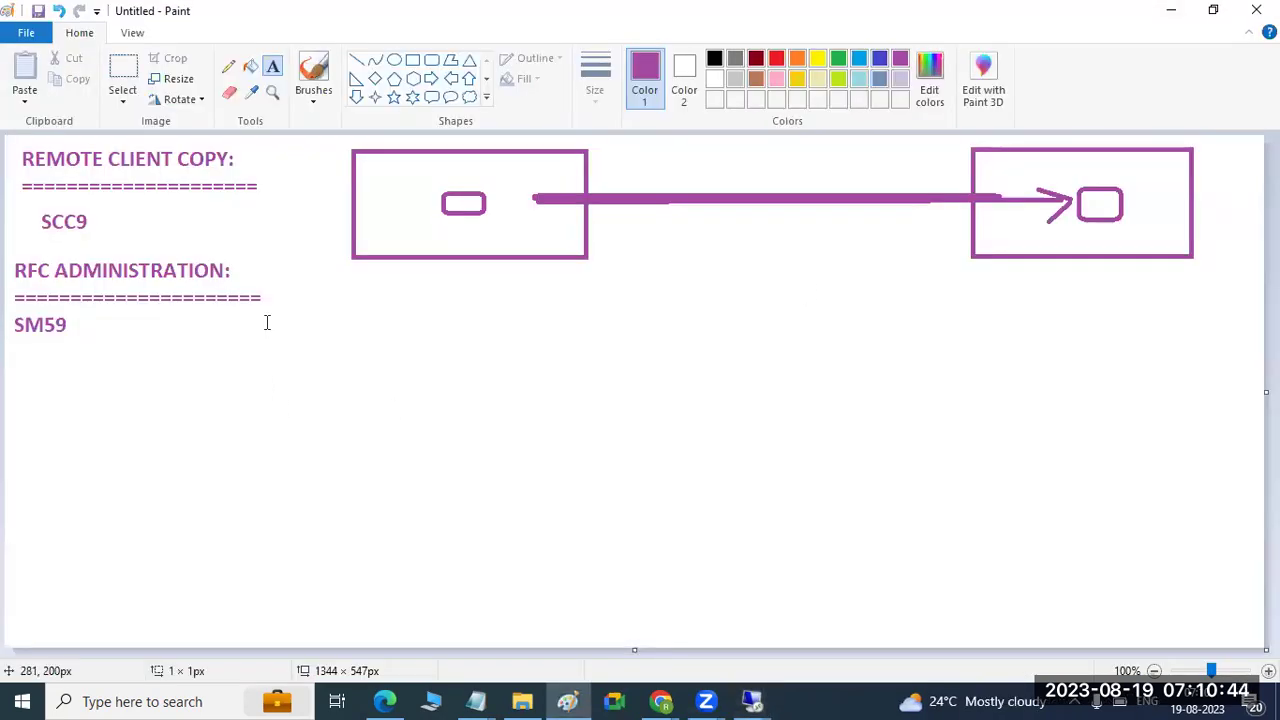
pyautogui.write('ABAP')
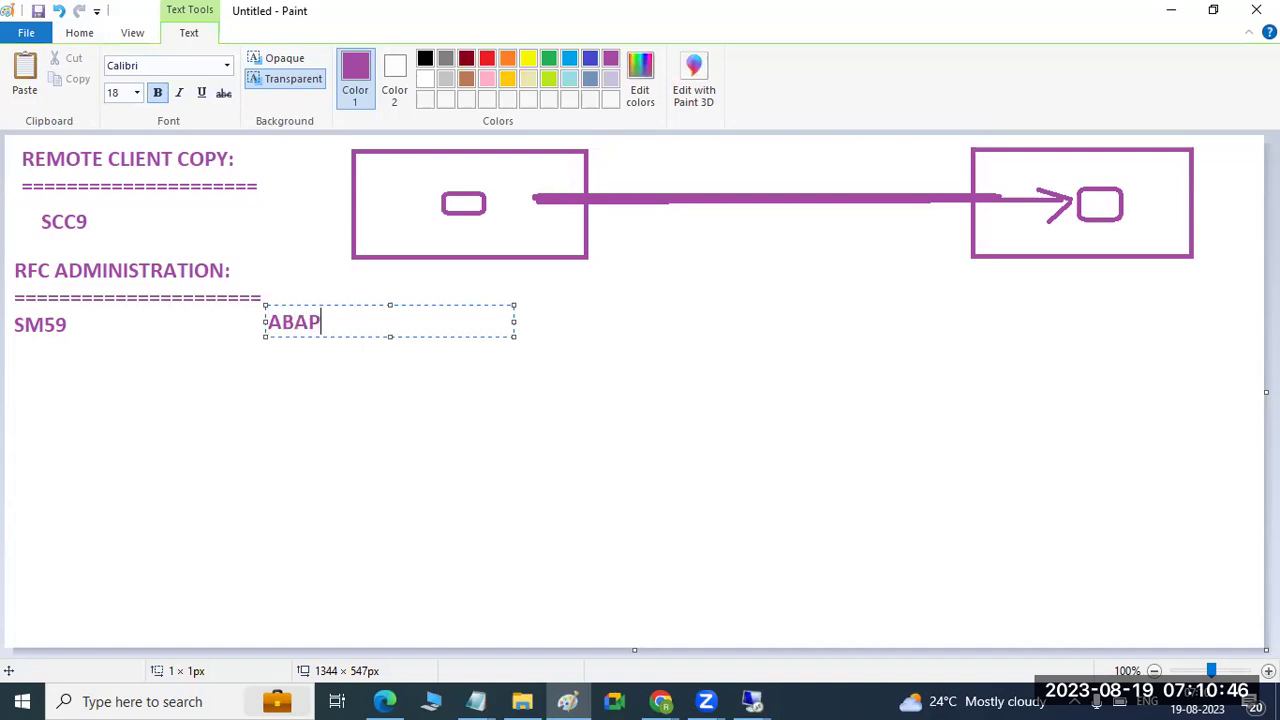
pyautogui.write('-ABAP')
pyautogui.press('Return')
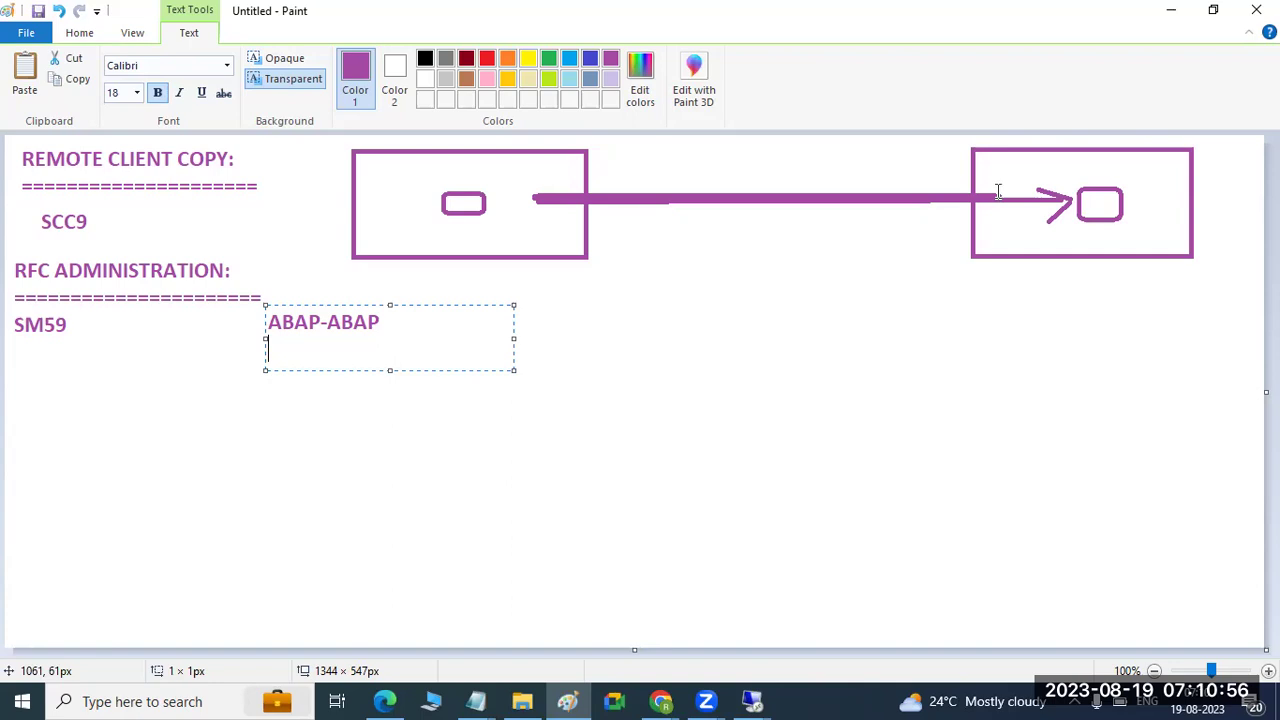
pyautogui.write('ABAP-E')
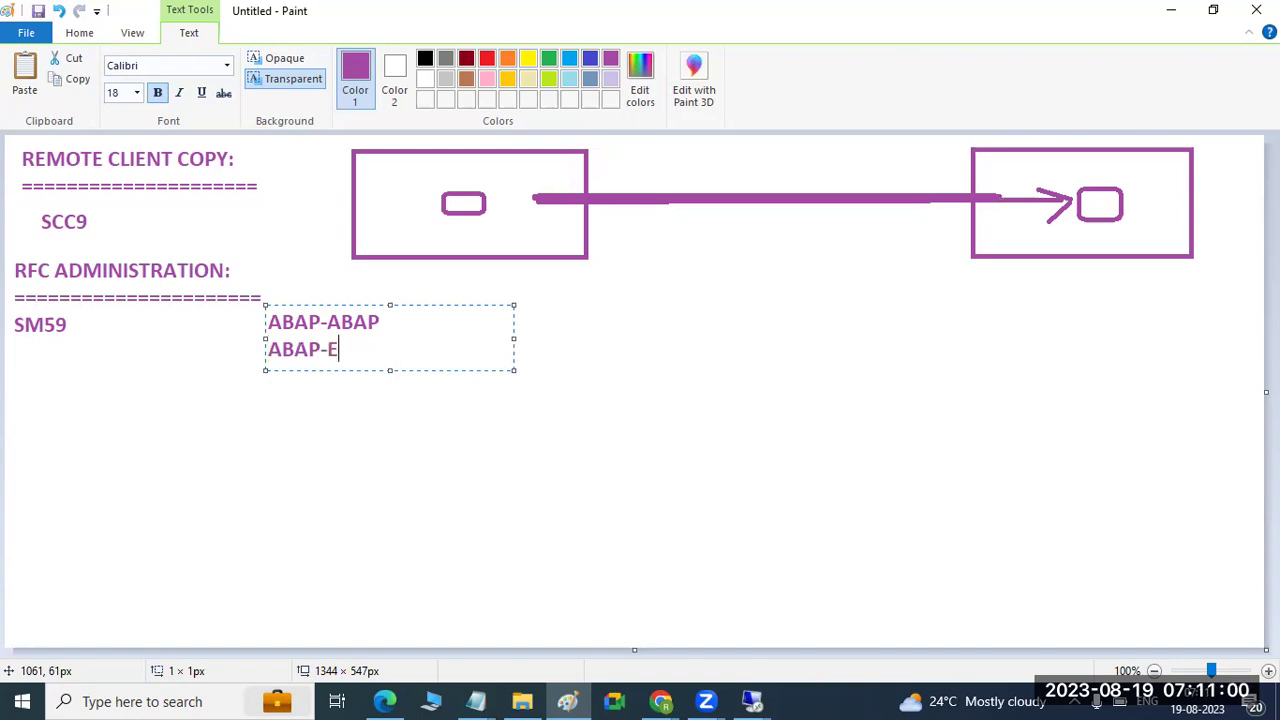
pyautogui.write('XTRNAL')
pyautogui.press('BackSpace')
pyautogui.press('BackSpace')
pyautogui.press('BackSpace')
pyautogui.press('BackSpace')
pyautogui.press('BackSpace')
pyautogui.press('BackSpace')
pyautogui.press('BackSpace')
pyautogui.press('BackSpace')
pyautogui.press('BackSpace')
pyautogui.press('BackSpace')
pyautogui.press('BackSpace')
pyautogui.press('BackSpace')
pyautogui.press('BackSpace')
pyautogui.write('H')
pyautogui.press('BackSpace')
# List HTTP, TCP/IP and internal on separate lines, then return to the SAP RFC screen
pyautogui.press('Return')
pyautogui.write('HTTP')
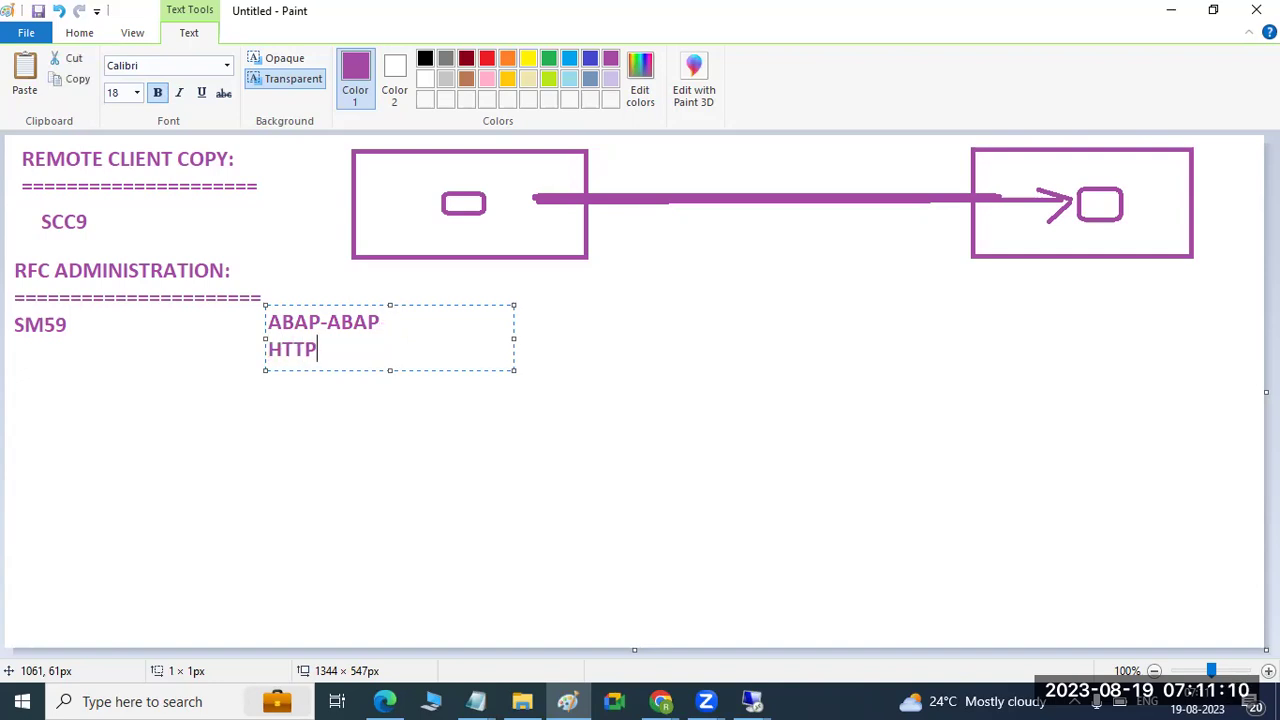
pyautogui.press('Return')
pyautogui.write('TCP/IP')
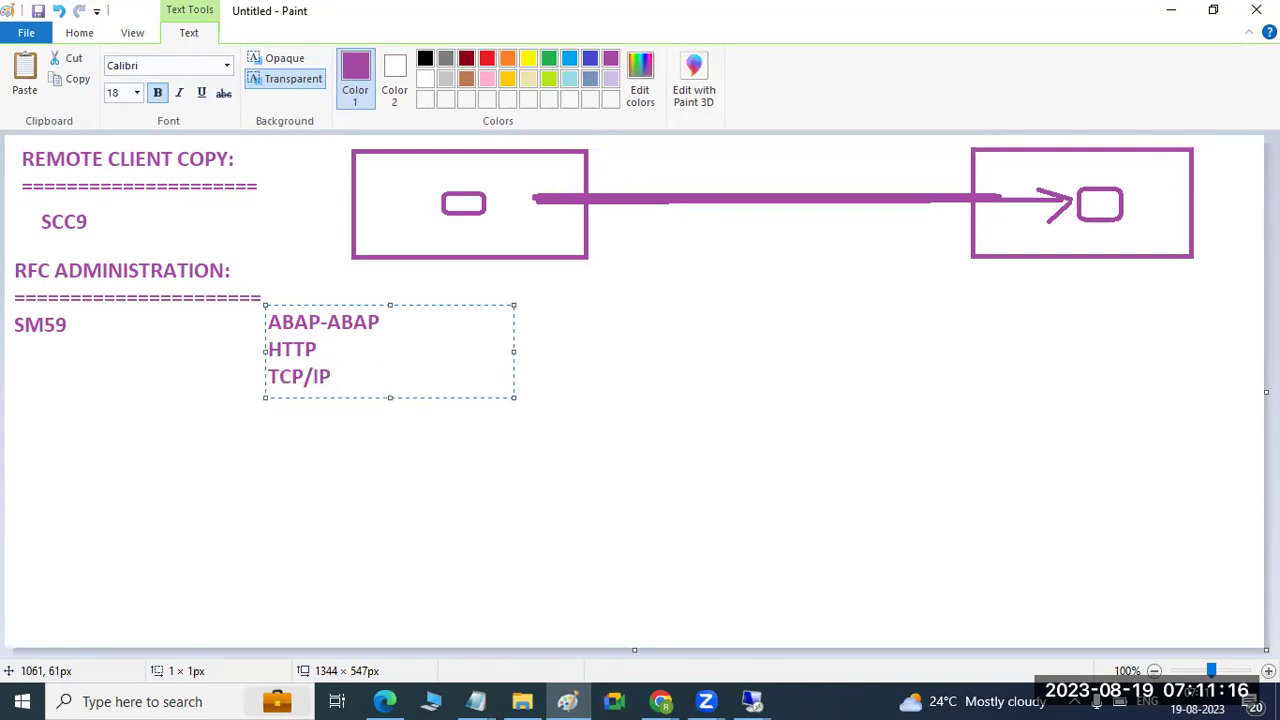
pyautogui.press('Return')
pyautogui.write('internal')
pyautogui.press('Return')
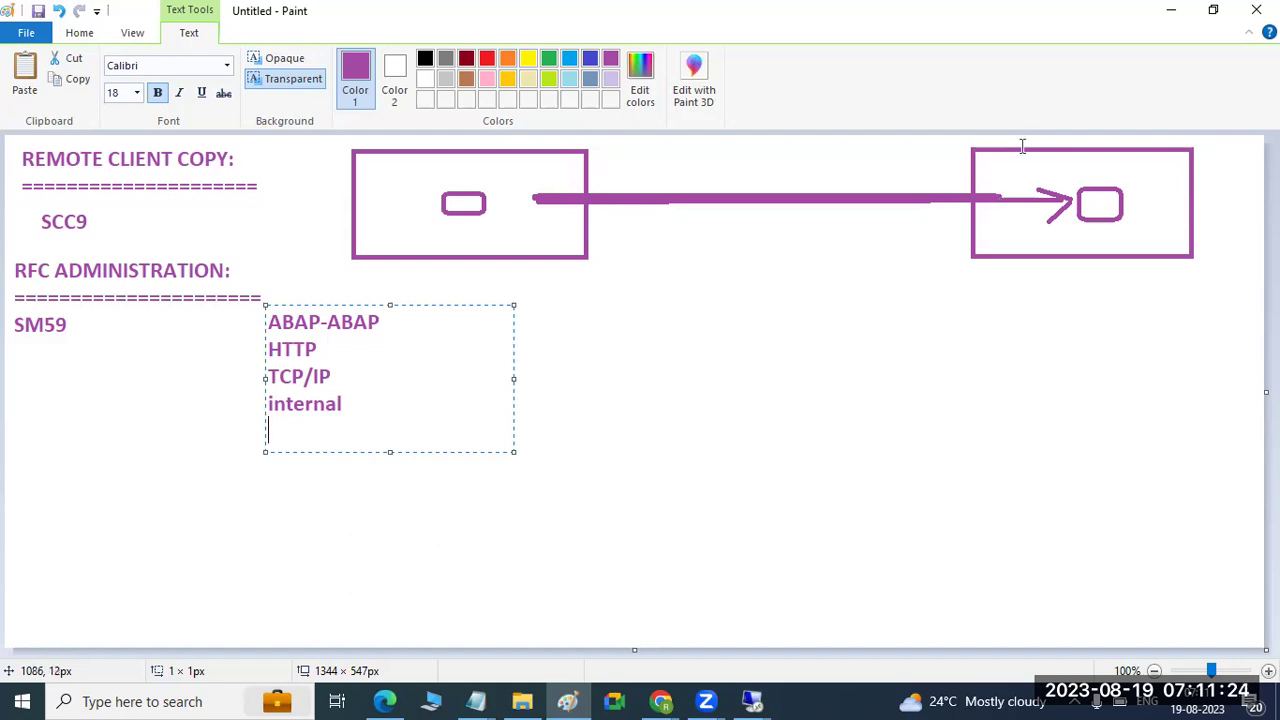
pyautogui.click(750, 697)
pyautogui.click(797, 614)
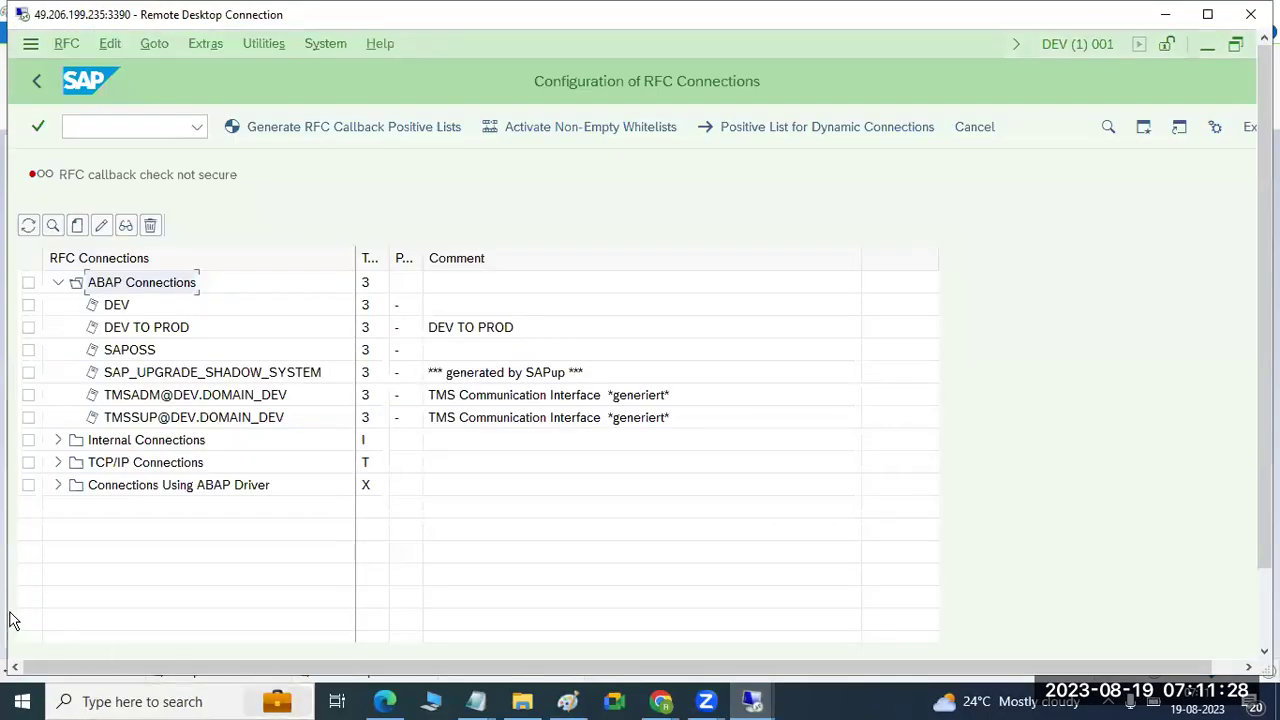
# Create RFC destination QUALITY with description QUALITY and target host sapwindows1
pyautogui.click(60, 285)
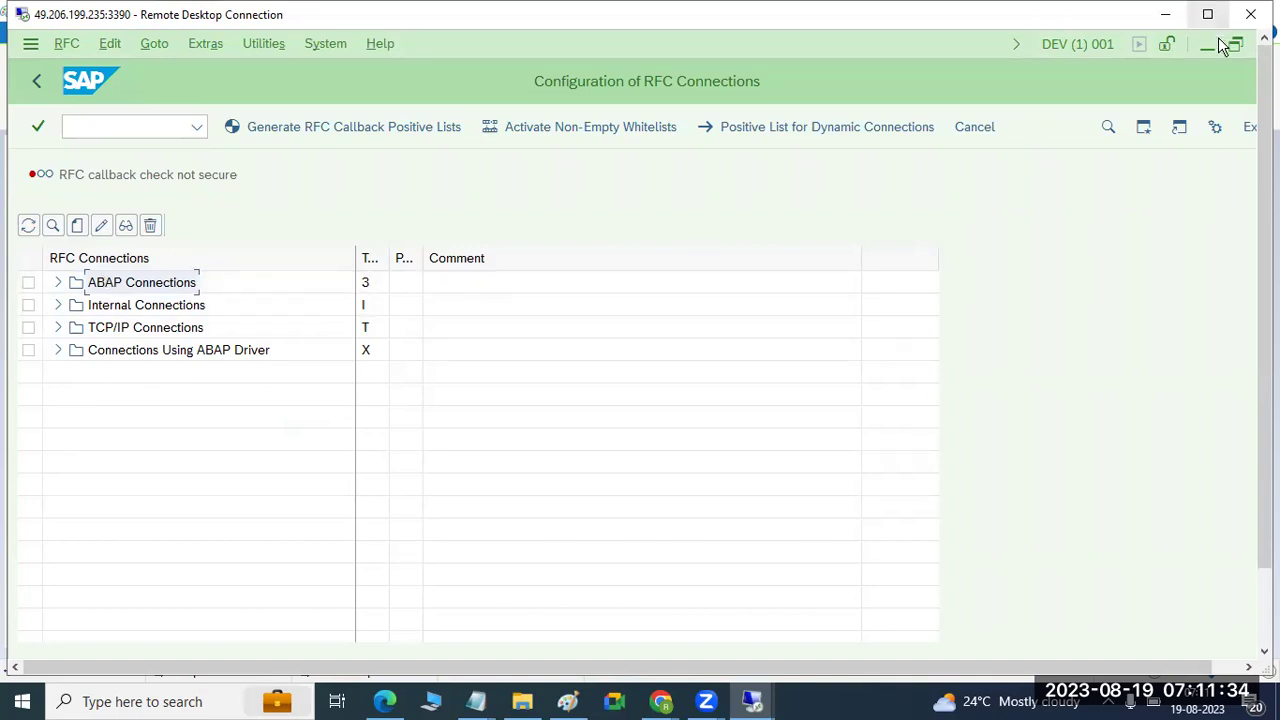
pyautogui.click(77, 230)
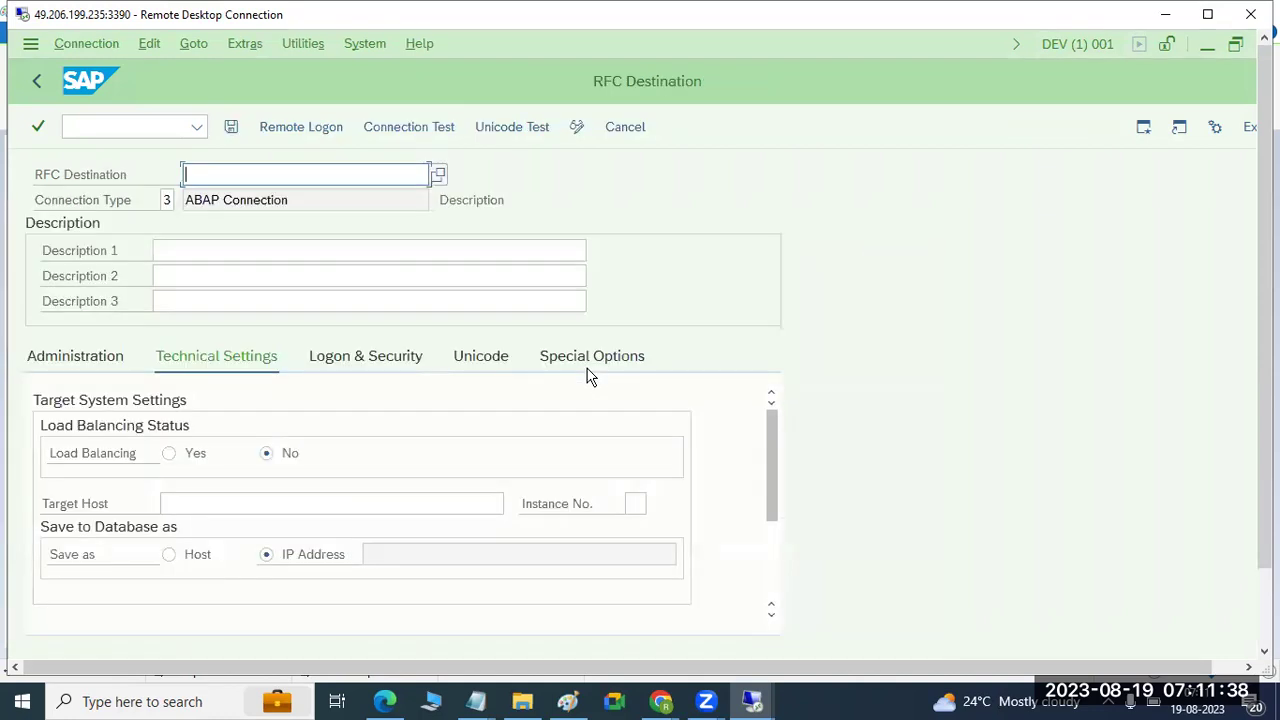
pyautogui.write('QUALITY')
pyautogui.click(191, 250)
pyautogui.write('QUALITY')
pyautogui.click(193, 500)
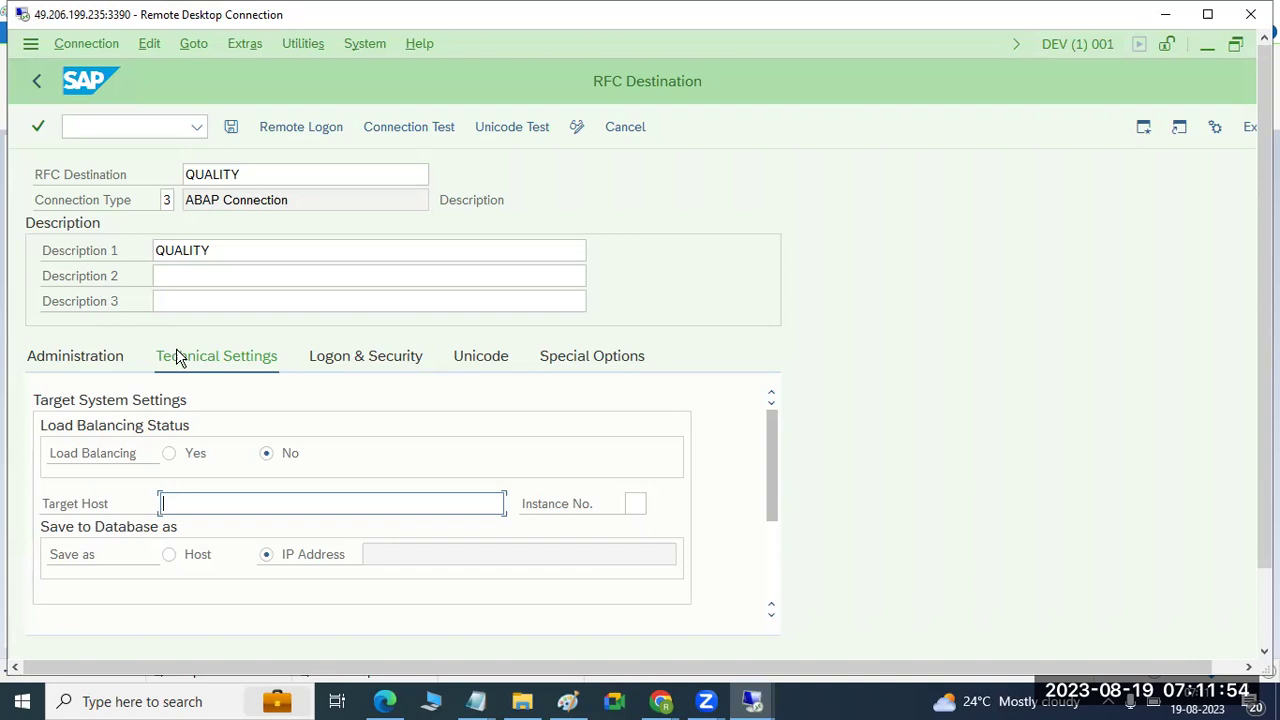
pyautogui.write('sapwindows1')
pyautogui.click(634, 504)
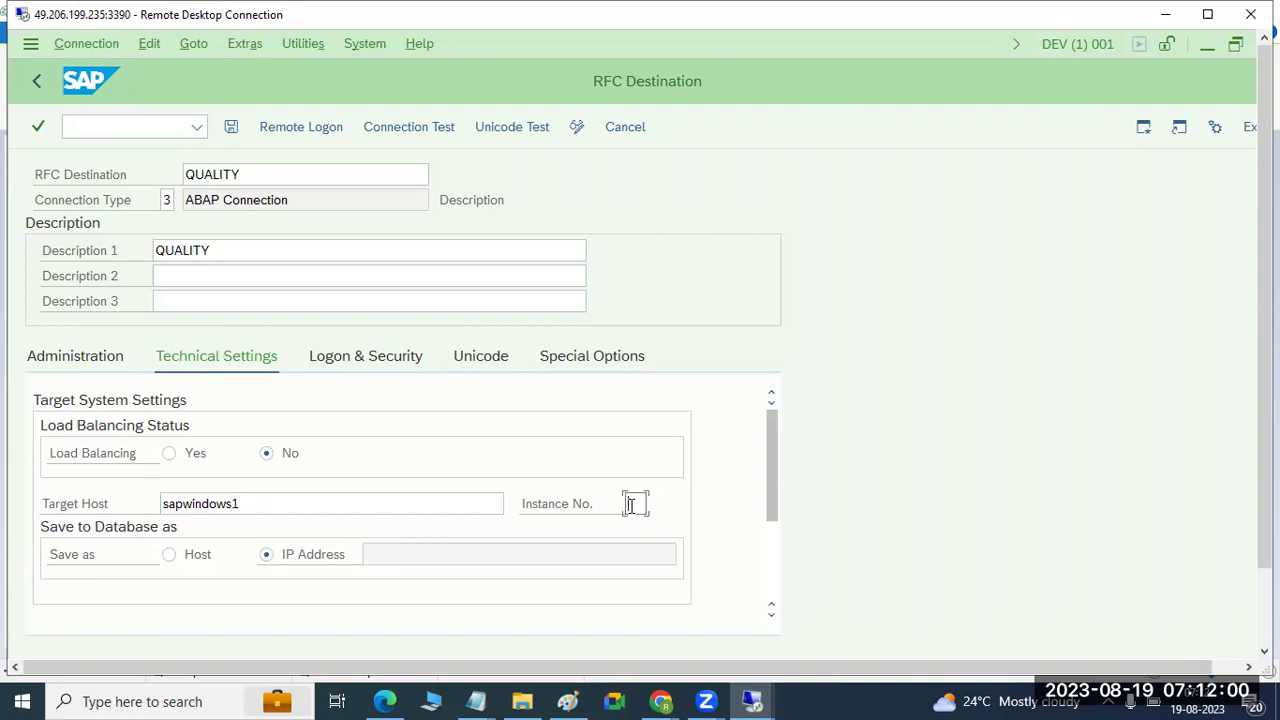
pyautogui.click(1205, 50)
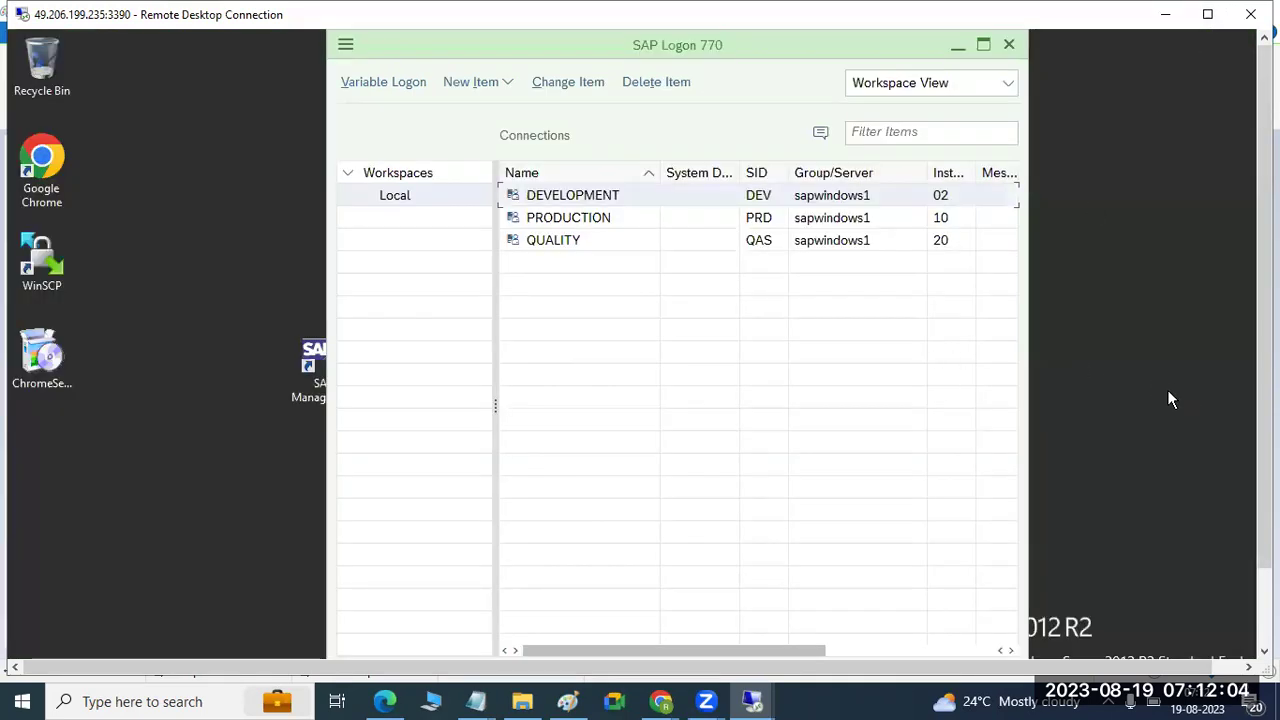
# Try QUALITY twice, dismiss both connection-refused errors, then open the PRODUCTION client 100 logon
pyautogui.click(538, 248)
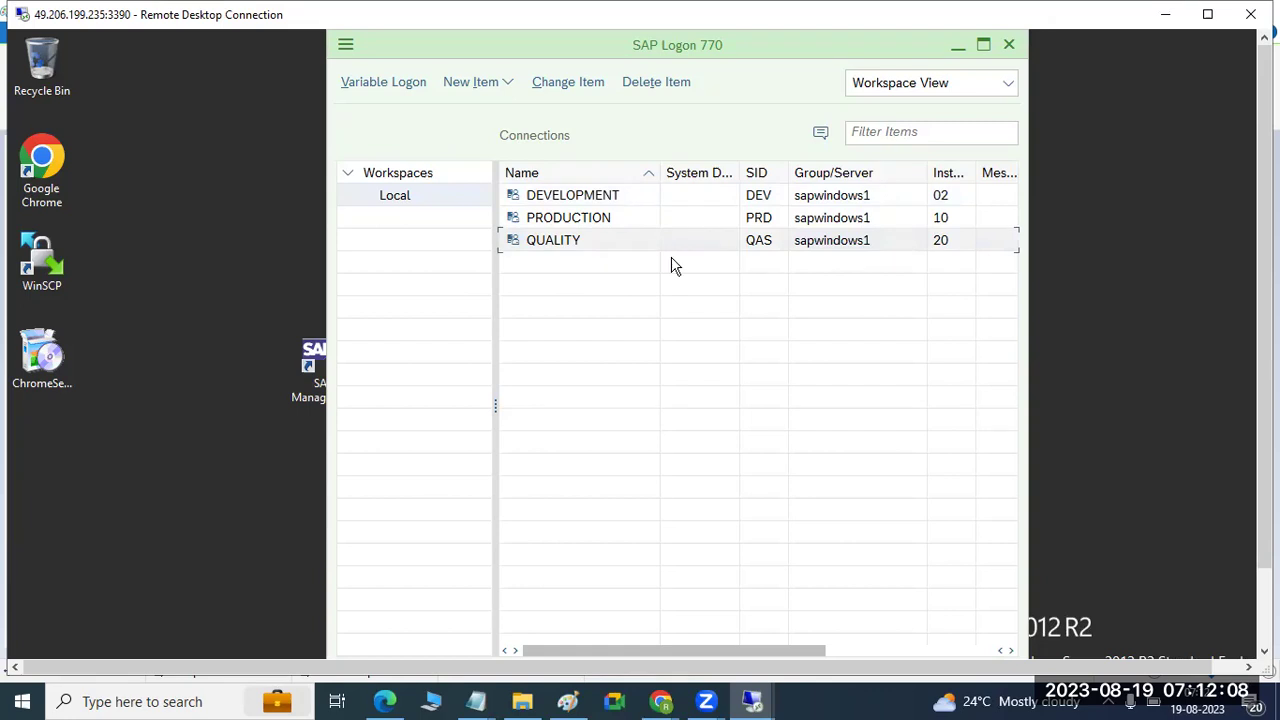
pyautogui.doubleClick(949, 246)
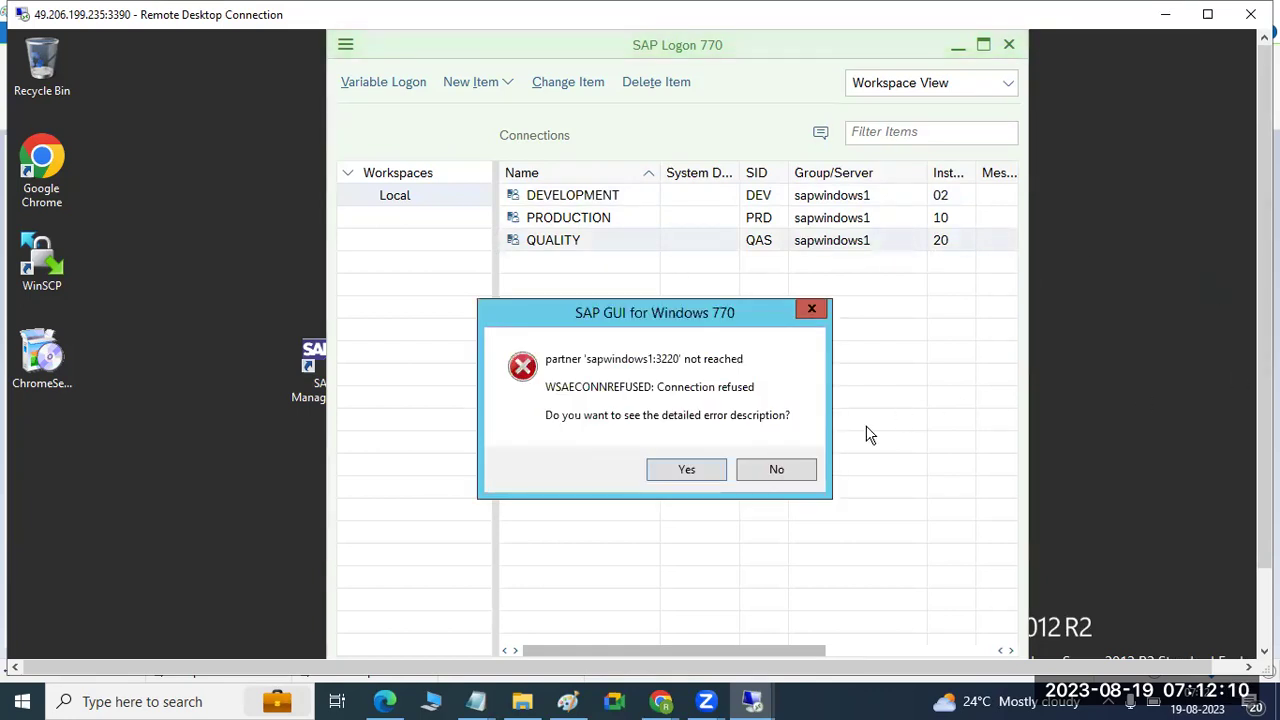
pyautogui.click(778, 470)
pyautogui.doubleClick(598, 242)
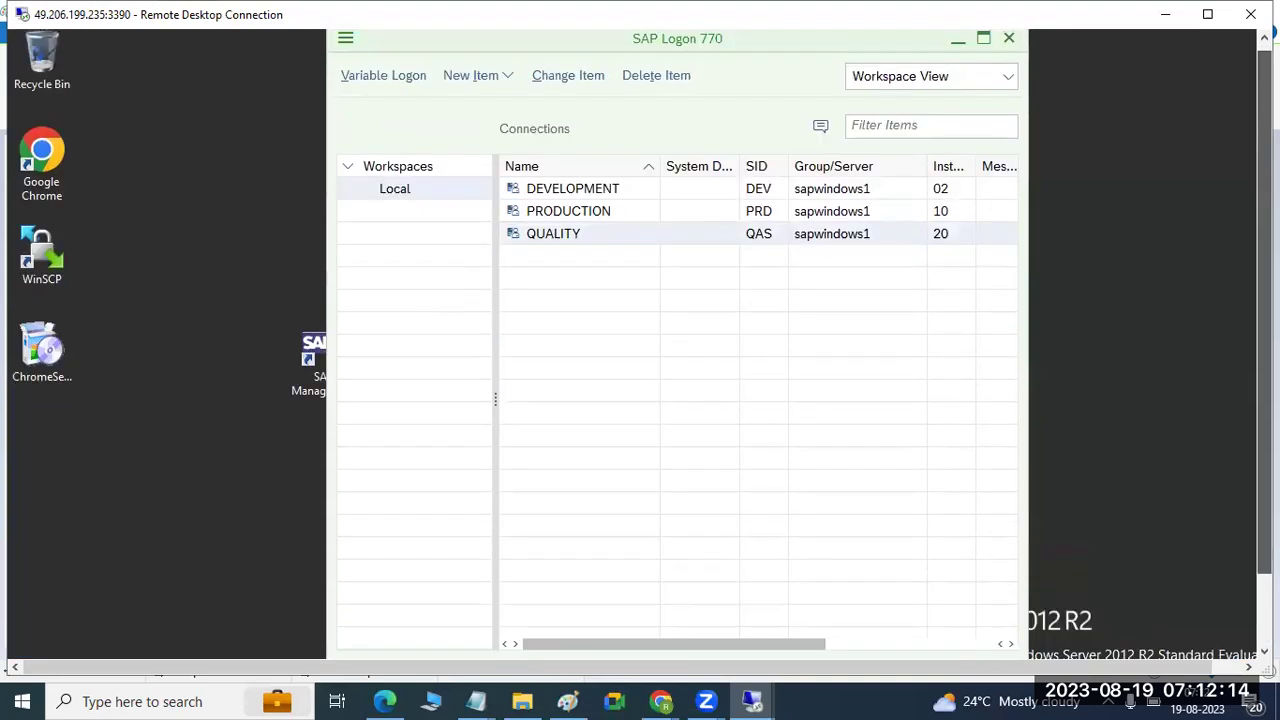
pyautogui.click(752, 468)
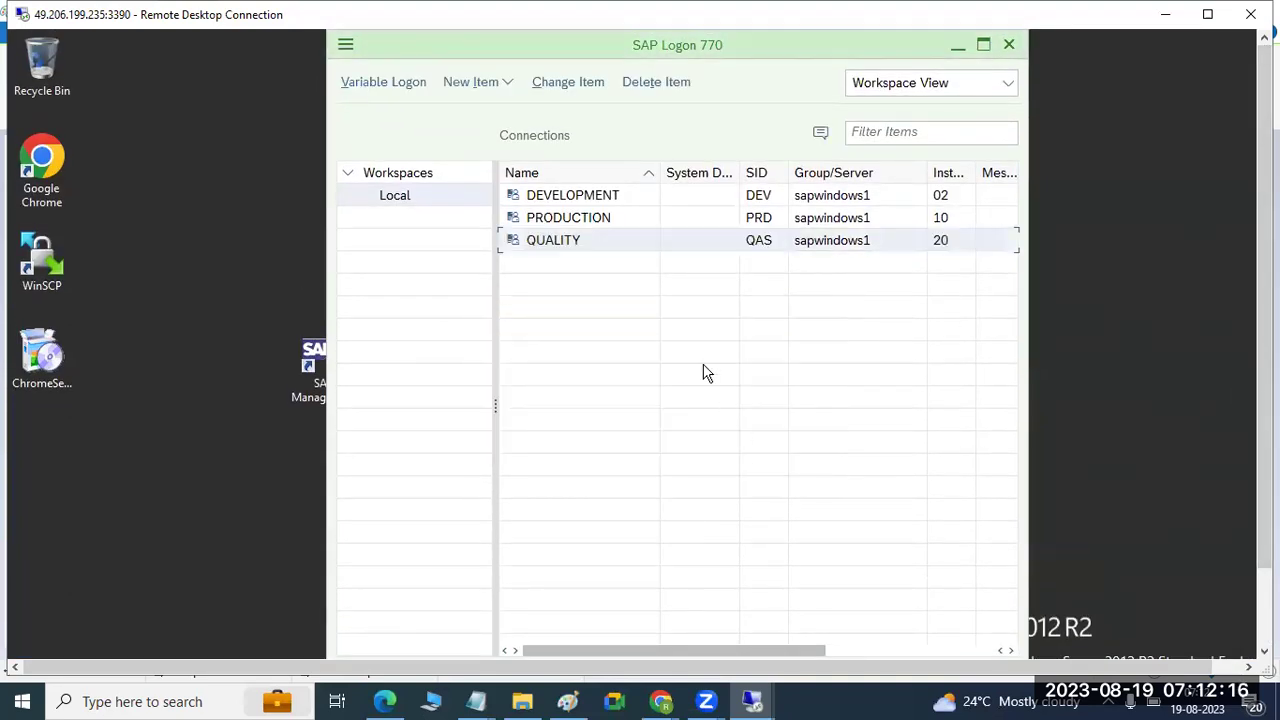
pyautogui.doubleClick(584, 219)
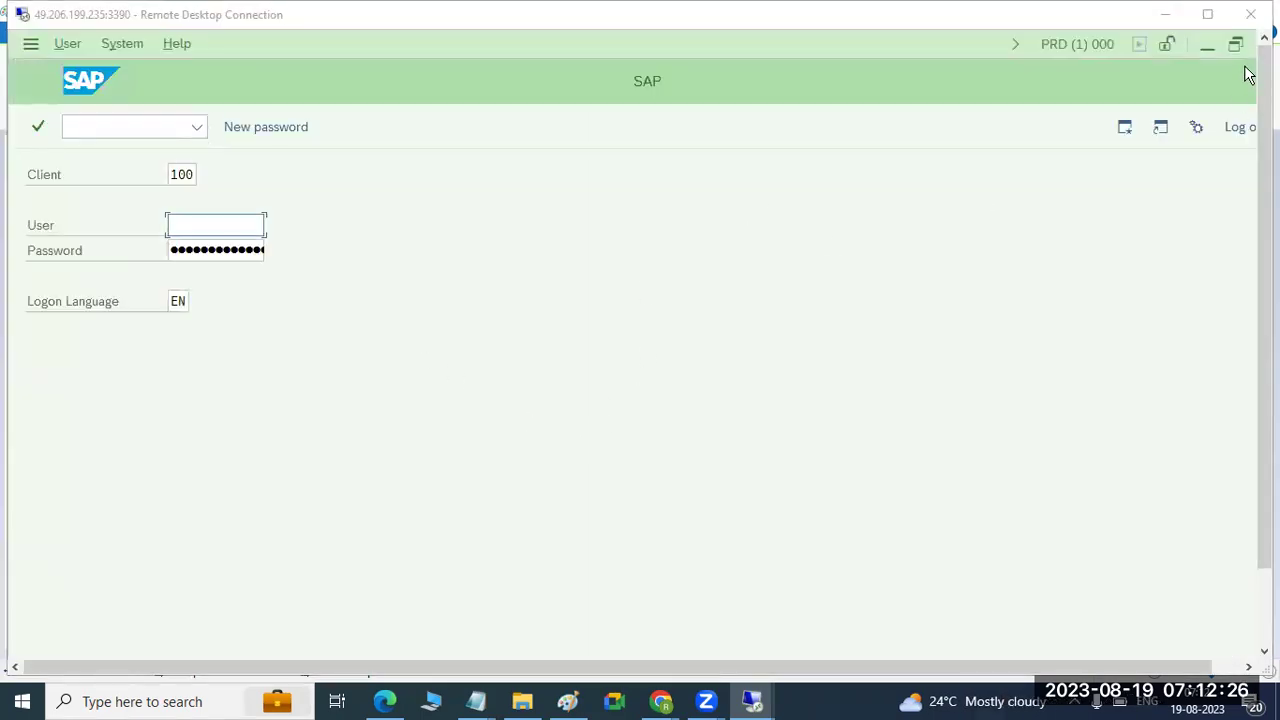
# Enter instance number 10 for the QUALITY destination and save it, recording IP 192.168.0.125
pyautogui.click(1203, 44)
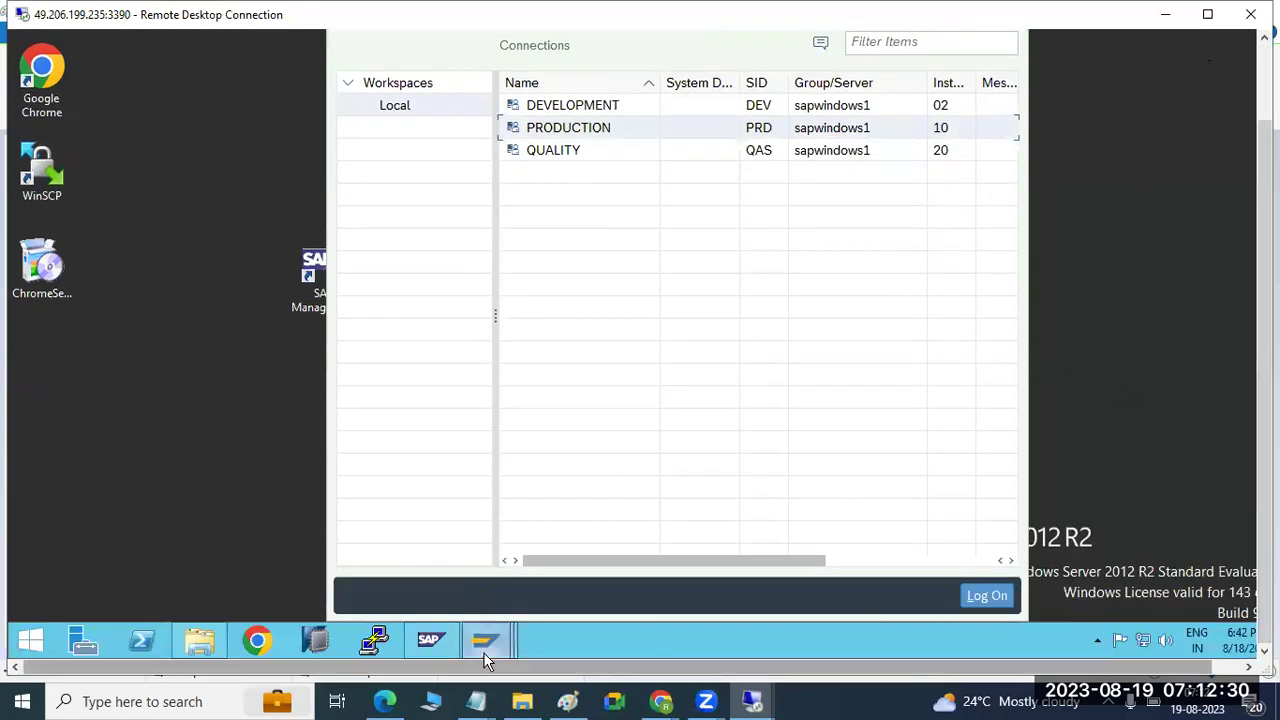
pyautogui.hotkey('alt', 'Tab')
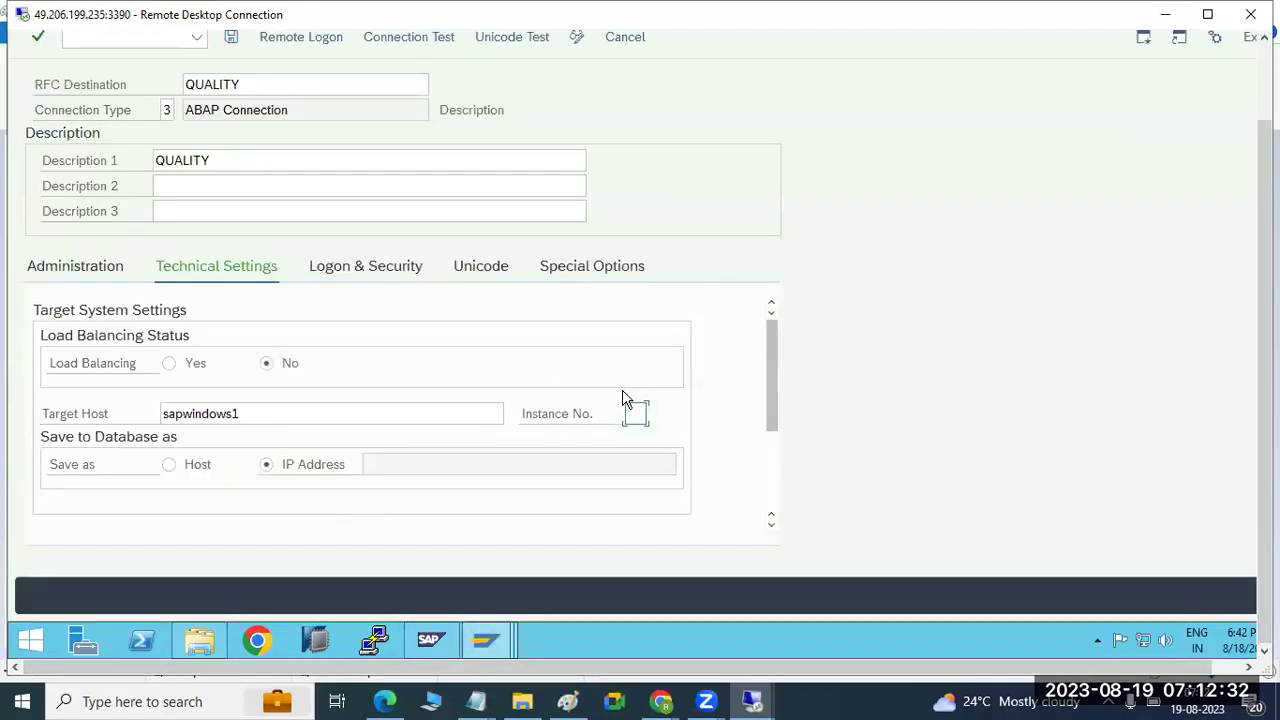
pyautogui.write('10')
pyautogui.scroll(-3, 204, 440)
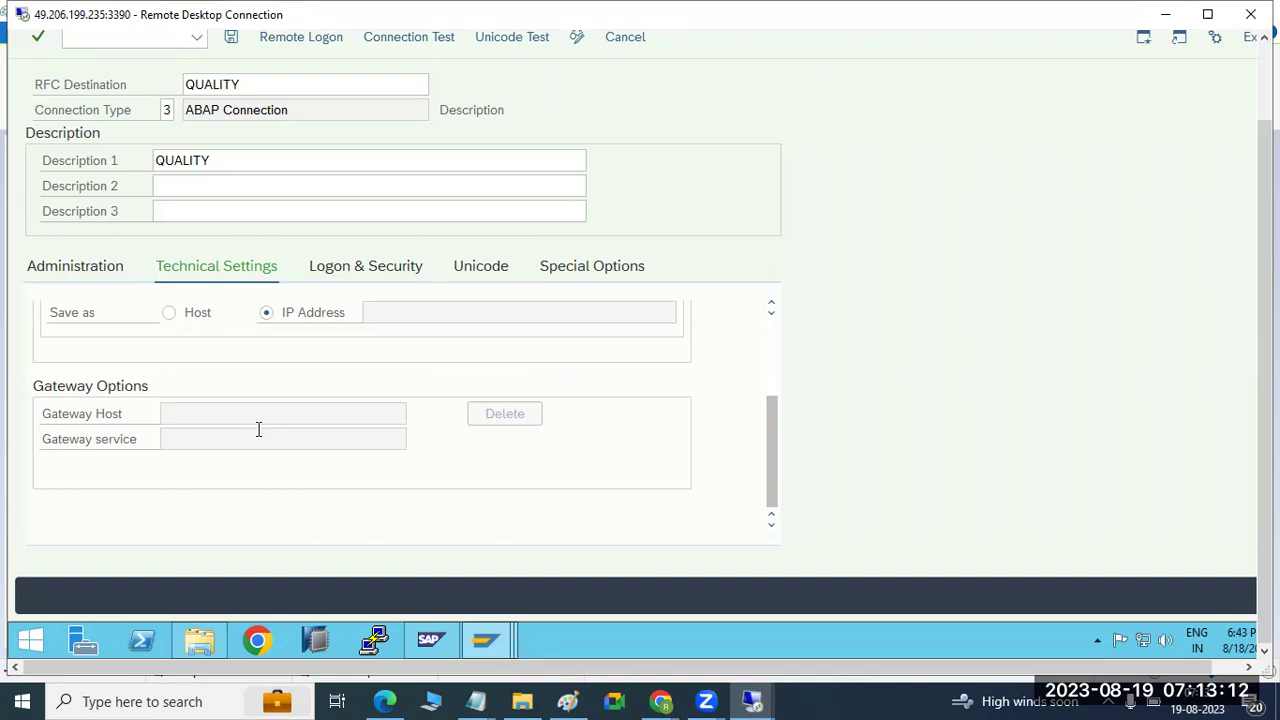
pyautogui.scroll(3, 246, 423)
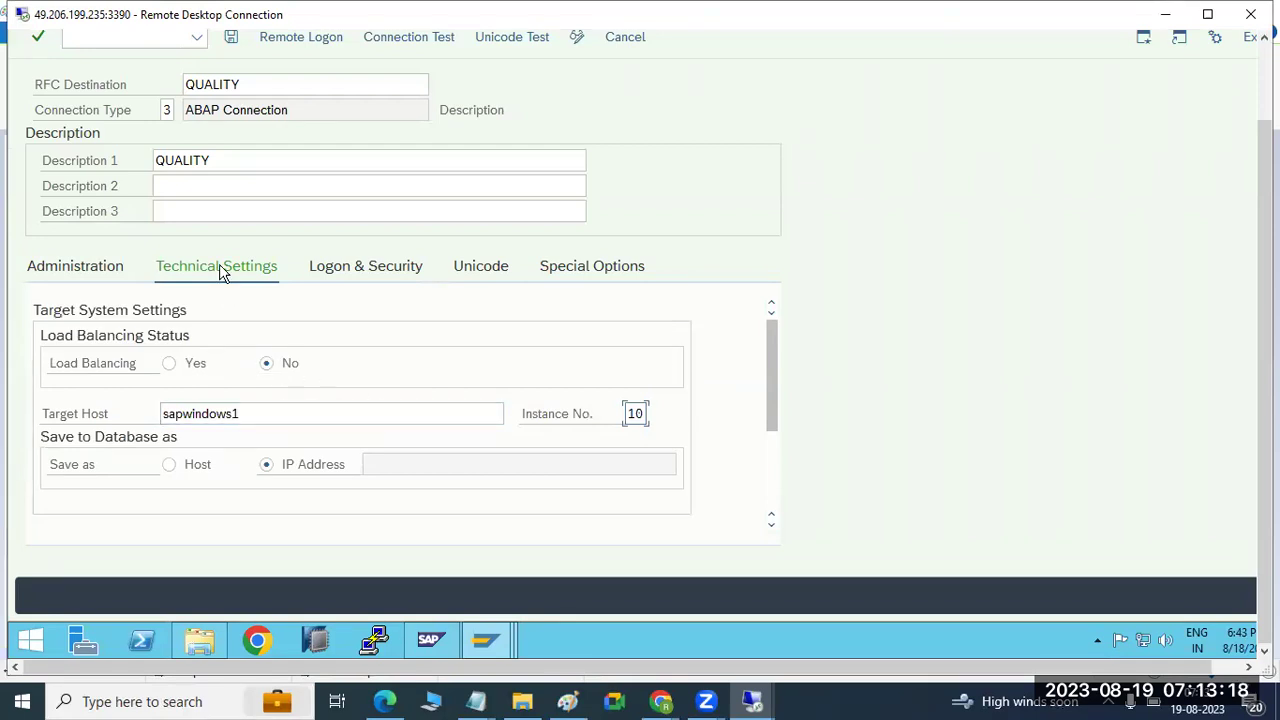
pyautogui.moveTo(248, 412); pyautogui.dragTo(155, 420)
pyautogui.doubleClick(635, 413)
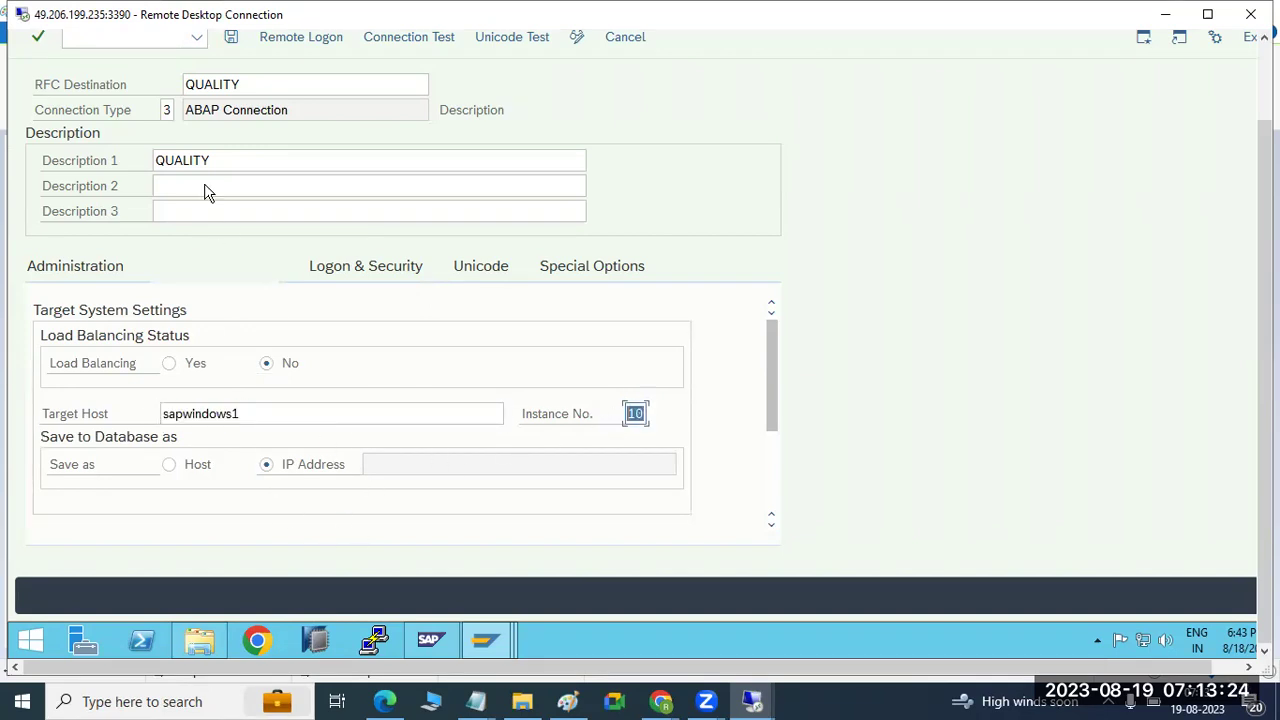
pyautogui.click(183, 84)
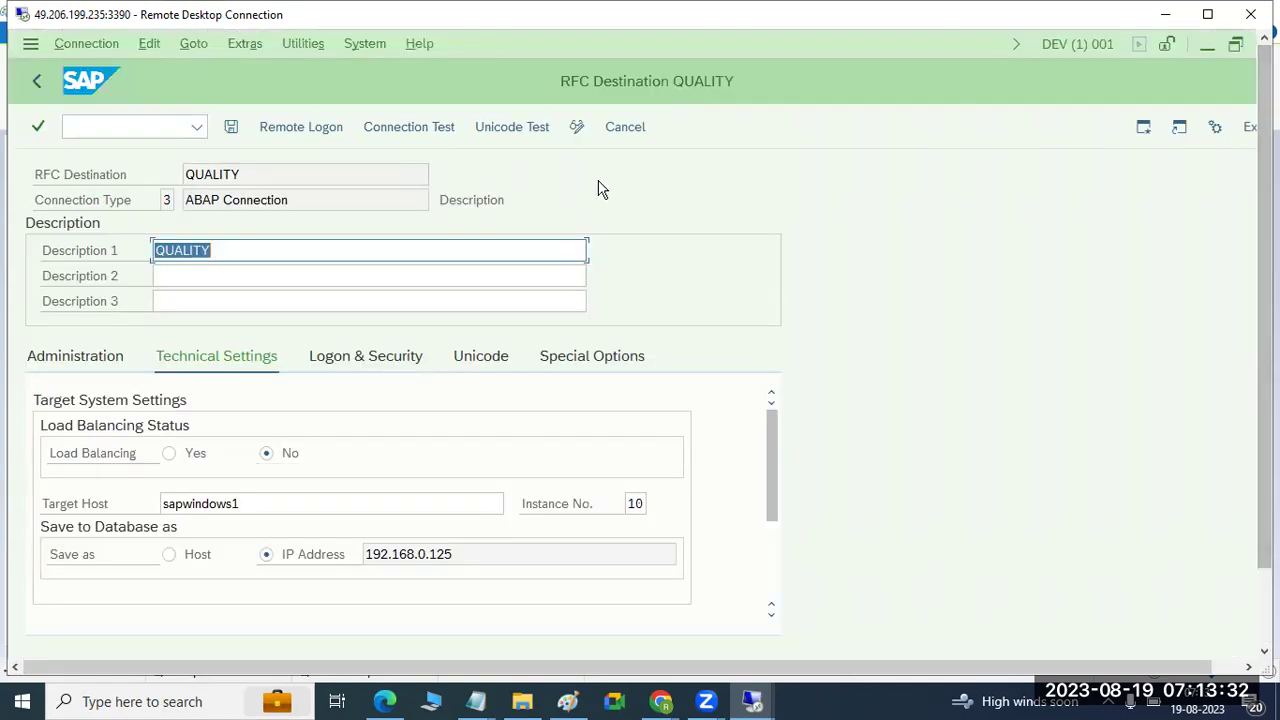
pyautogui.click(427, 129)
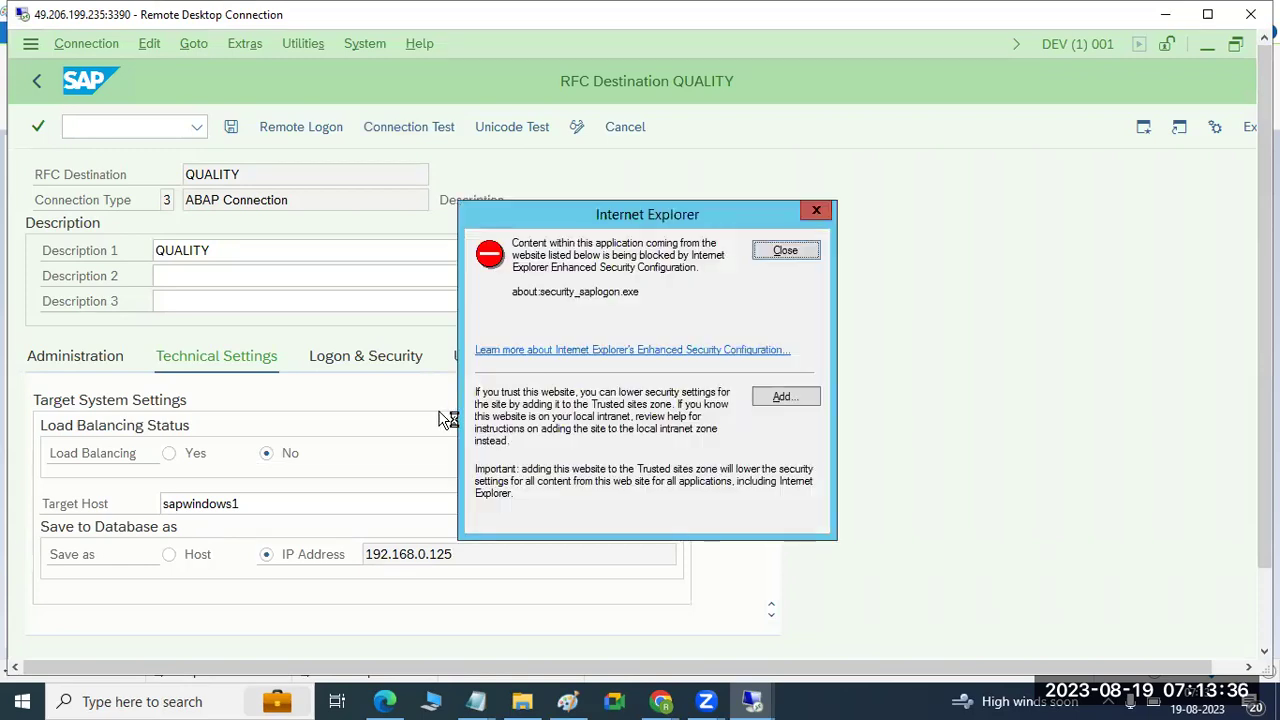
pyautogui.click(786, 252)
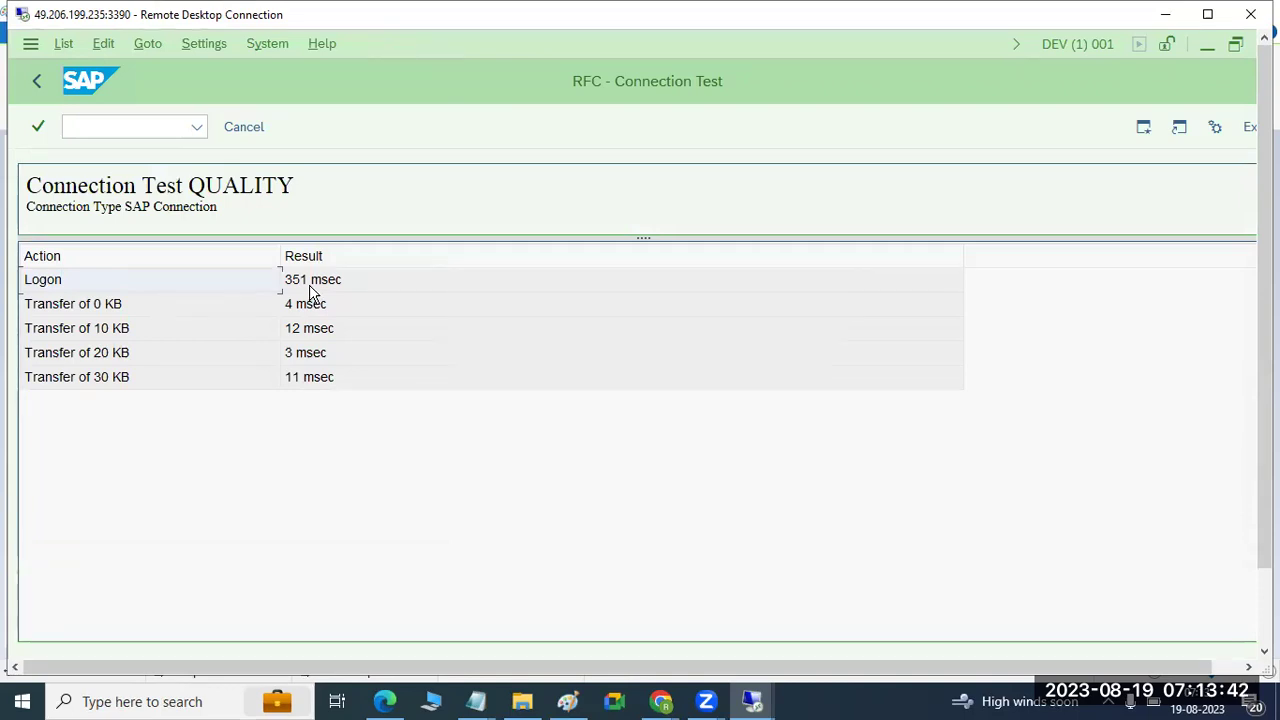
pyautogui.click(35, 84)
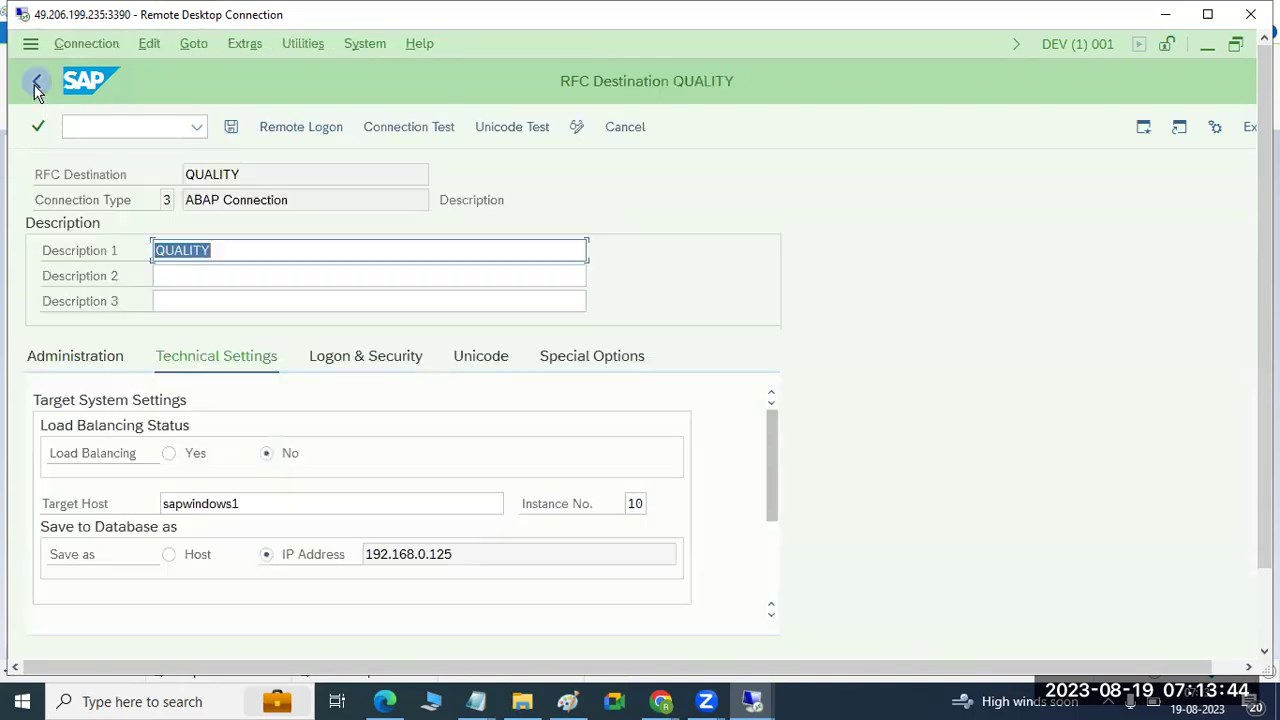
# Edit the QUALITY target host, save, rerun the connection test, and return to the Paint notes
pyautogui.click(390, 500)
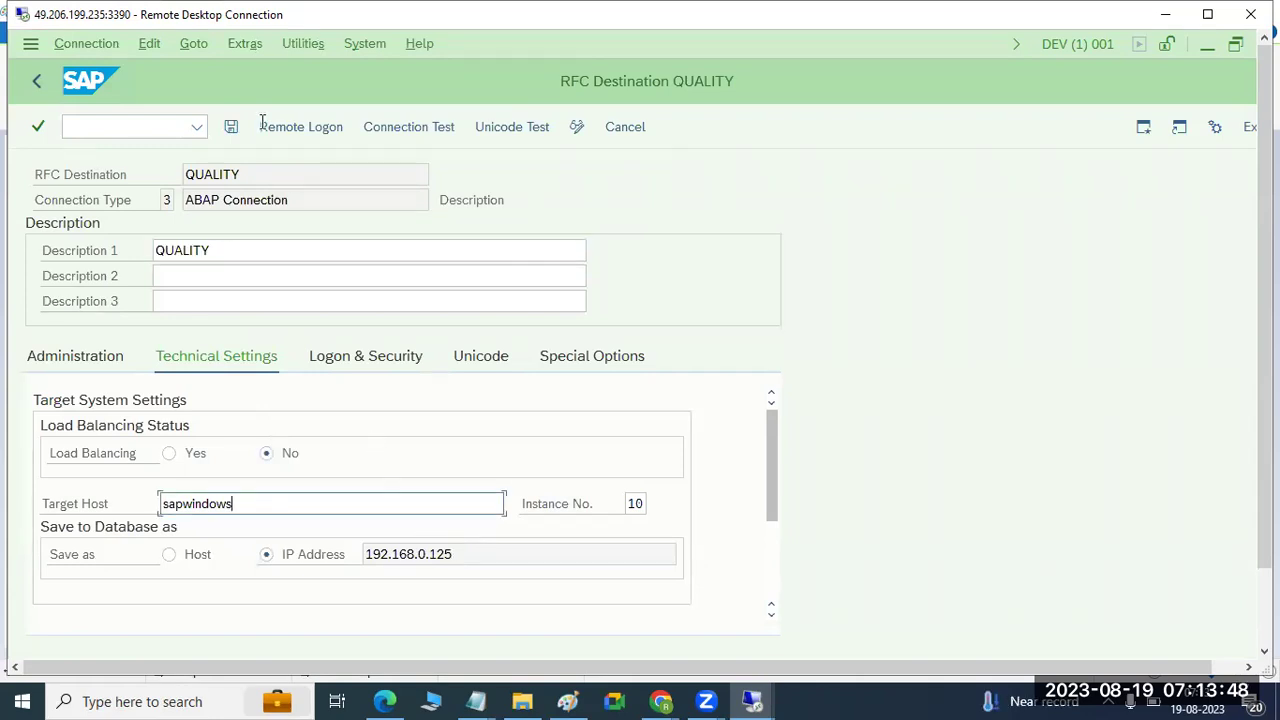
pyautogui.click(229, 134)
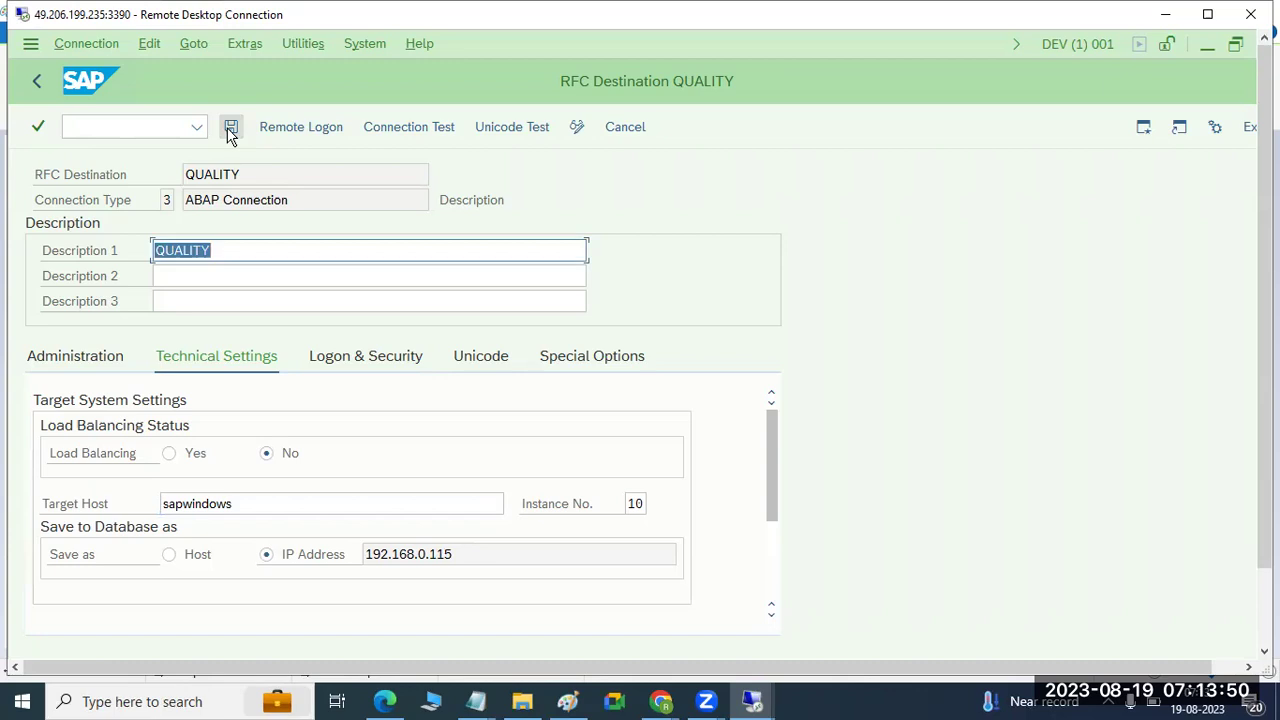
pyautogui.click(408, 131)
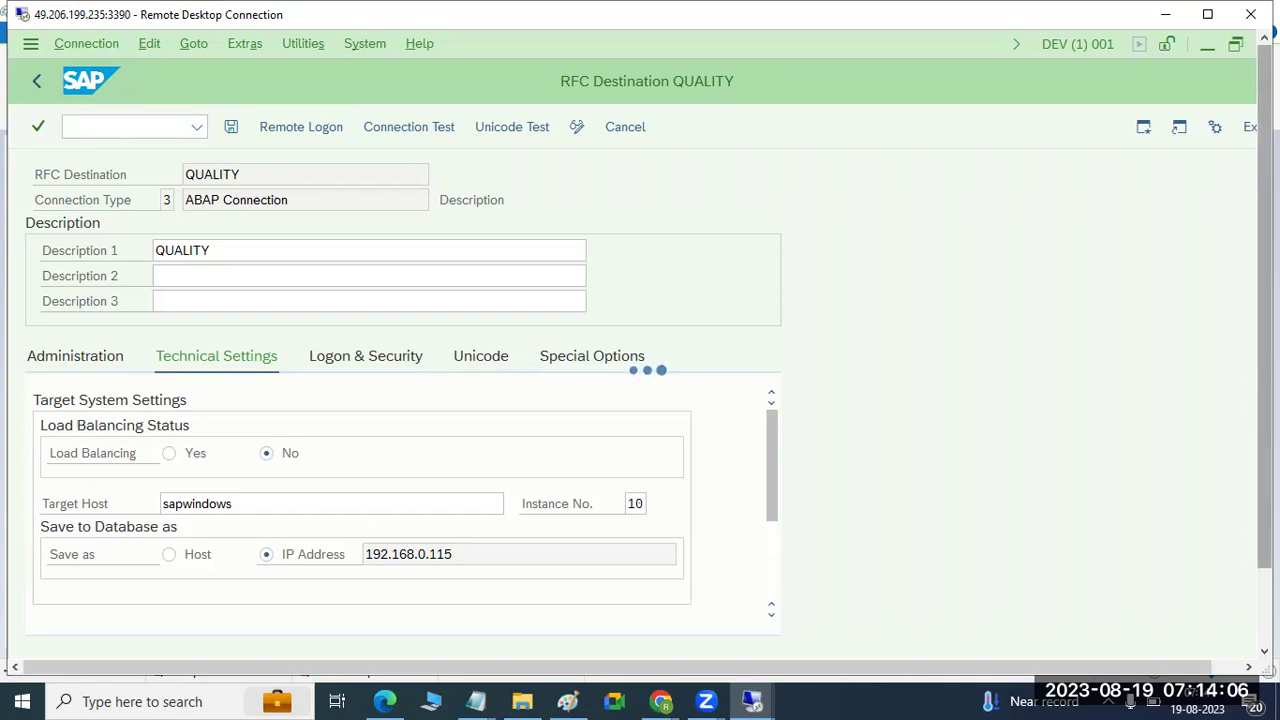
pyautogui.moveTo(1265, 300); pyautogui.dragTo(1265, 390)
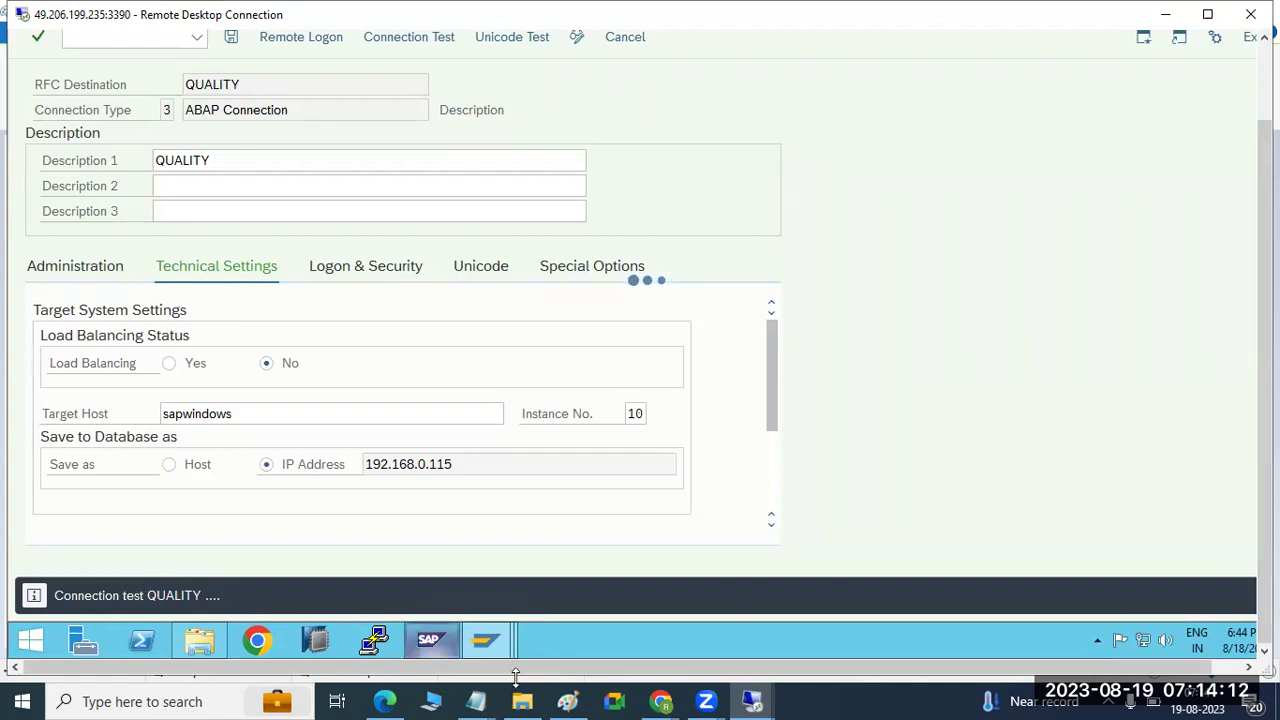
pyautogui.click(567, 700)
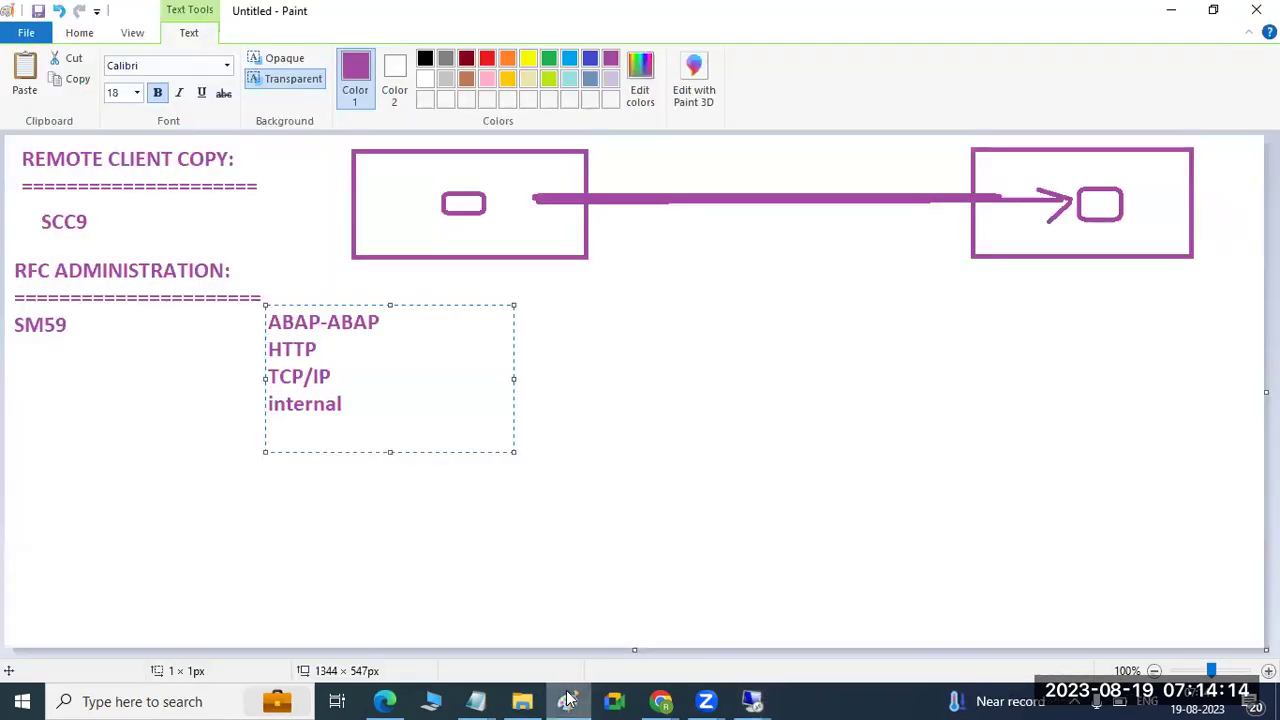
# Dismiss the browser security warning and review the QUALITY test's timeout error, location and module rows
pyautogui.click(567, 700)
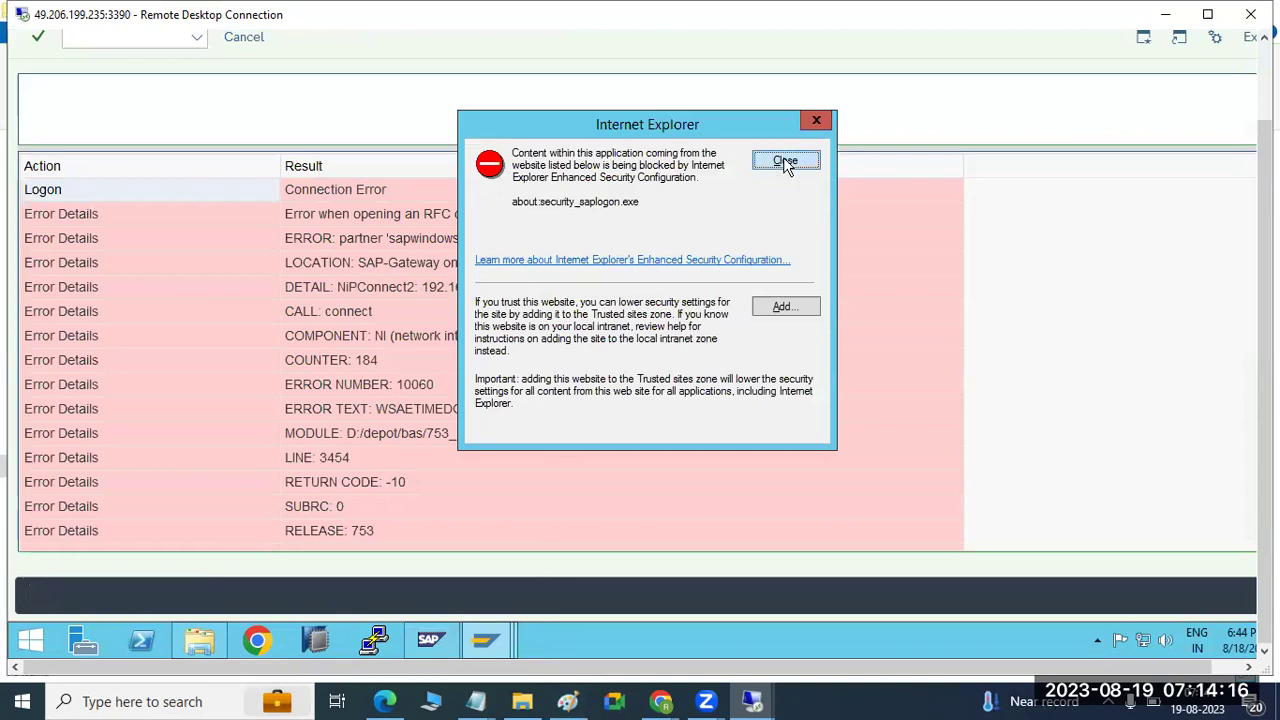
pyautogui.click(785, 162)
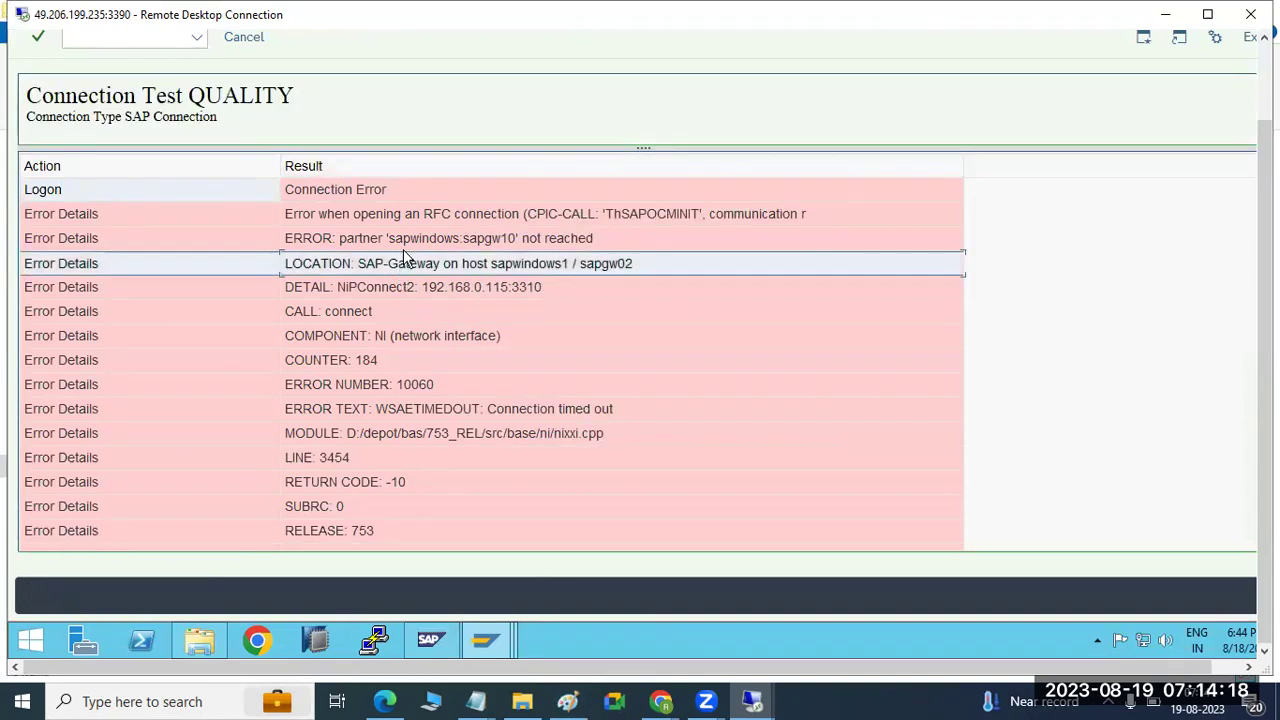
pyautogui.click(418, 218)
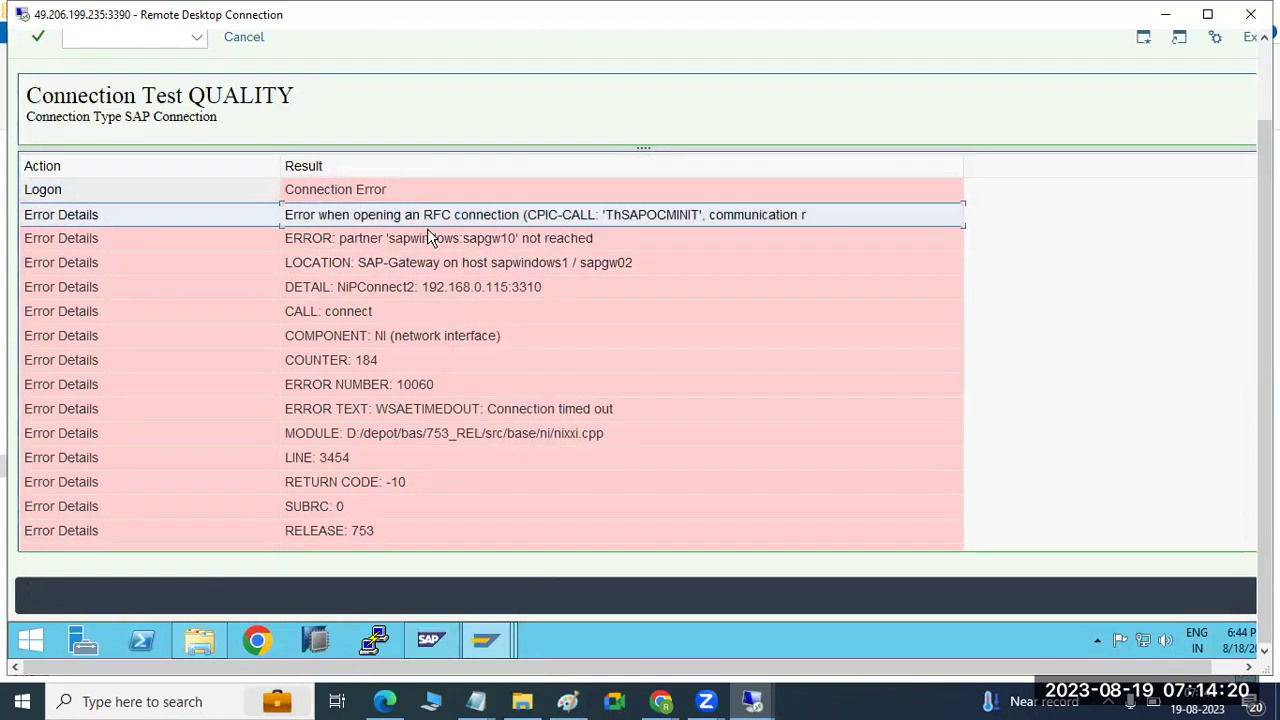
pyautogui.click(430, 240)
pyautogui.click(442, 263)
pyautogui.click(444, 290)
pyautogui.click(456, 338)
pyautogui.click(459, 384)
pyautogui.click(461, 436)
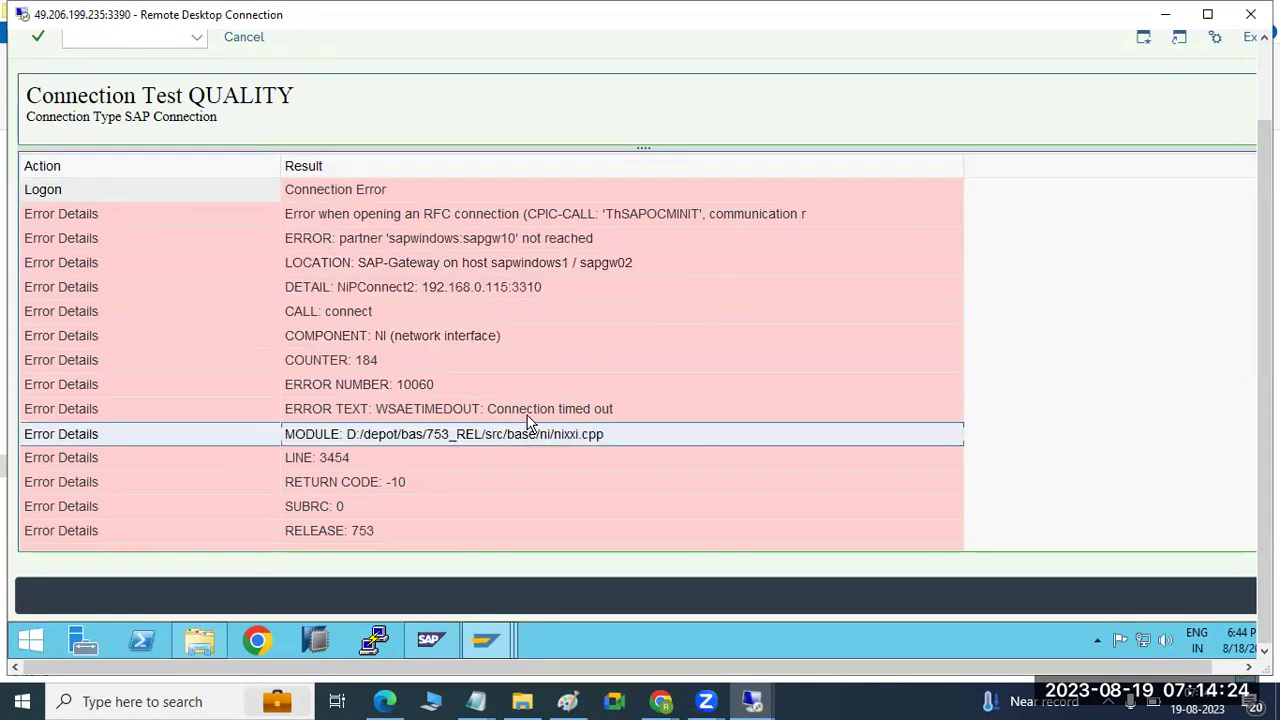
pyautogui.scroll(3, 1254, 143)
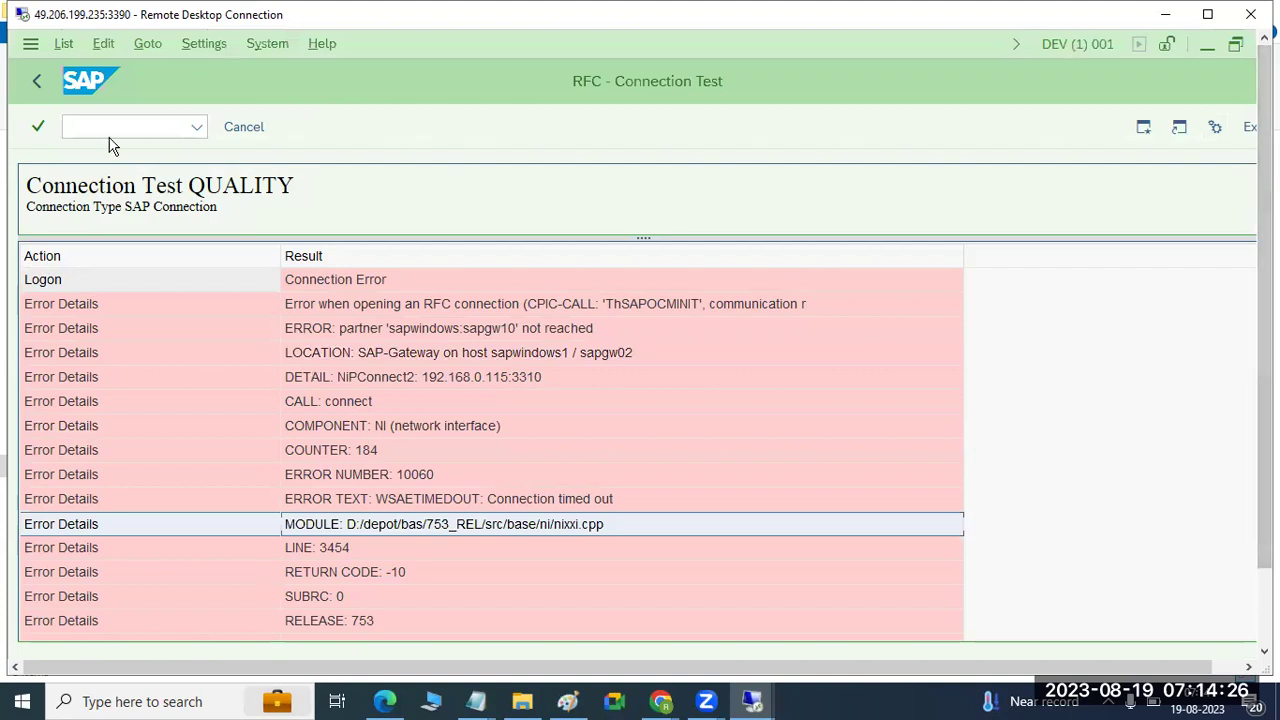
pyautogui.click(43, 80)
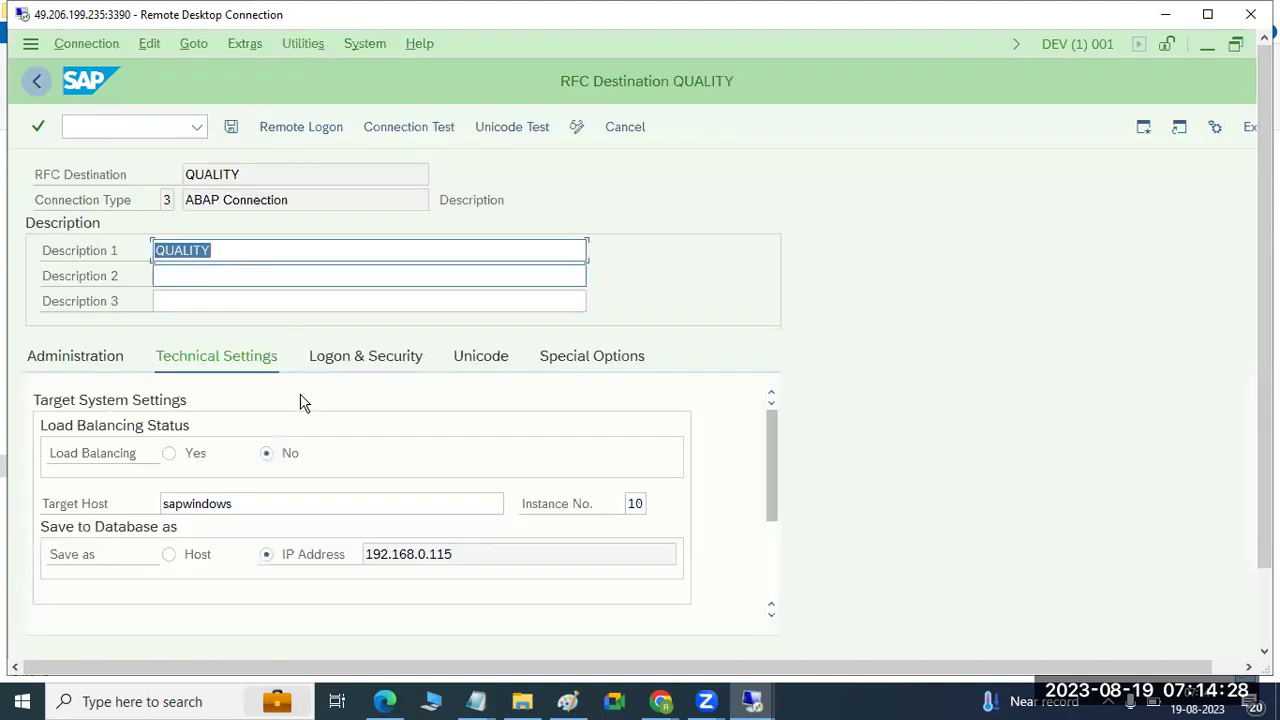
# Change the QUALITY destination's target host to sapwindows1 and save it
pyautogui.click(258, 505)
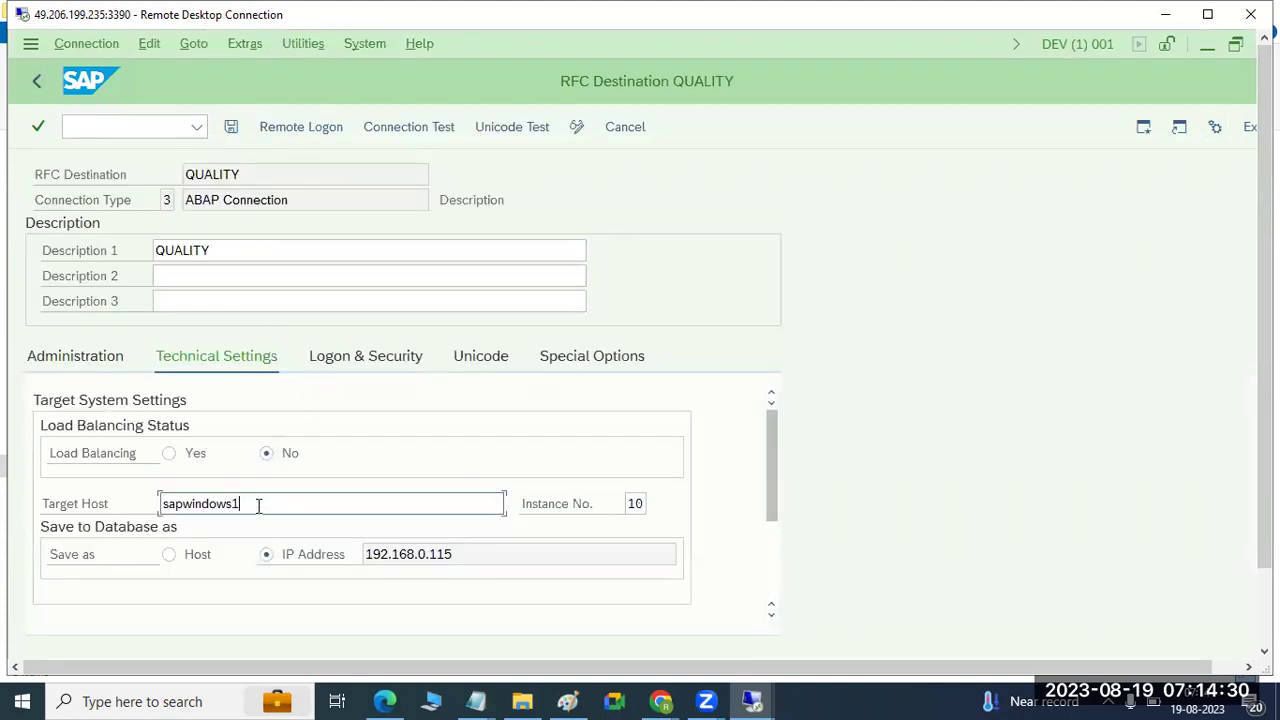
pyautogui.click(230, 129)
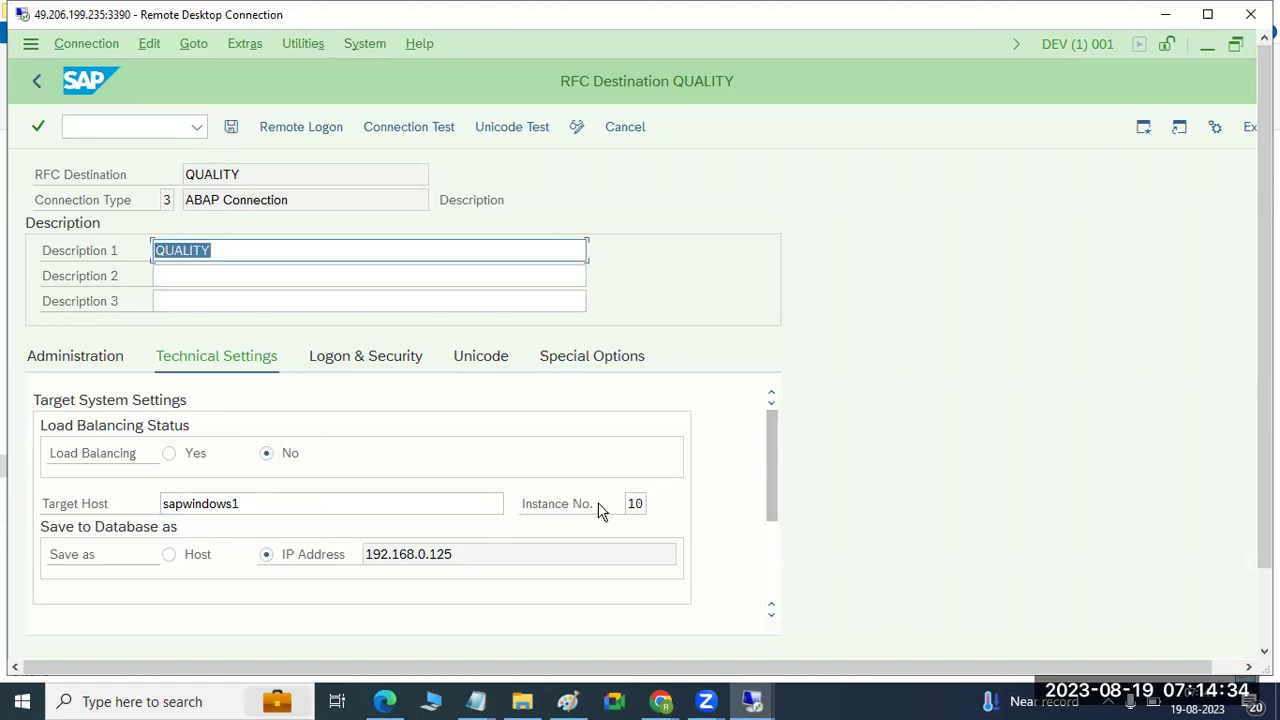
pyautogui.doubleClick(631, 504)
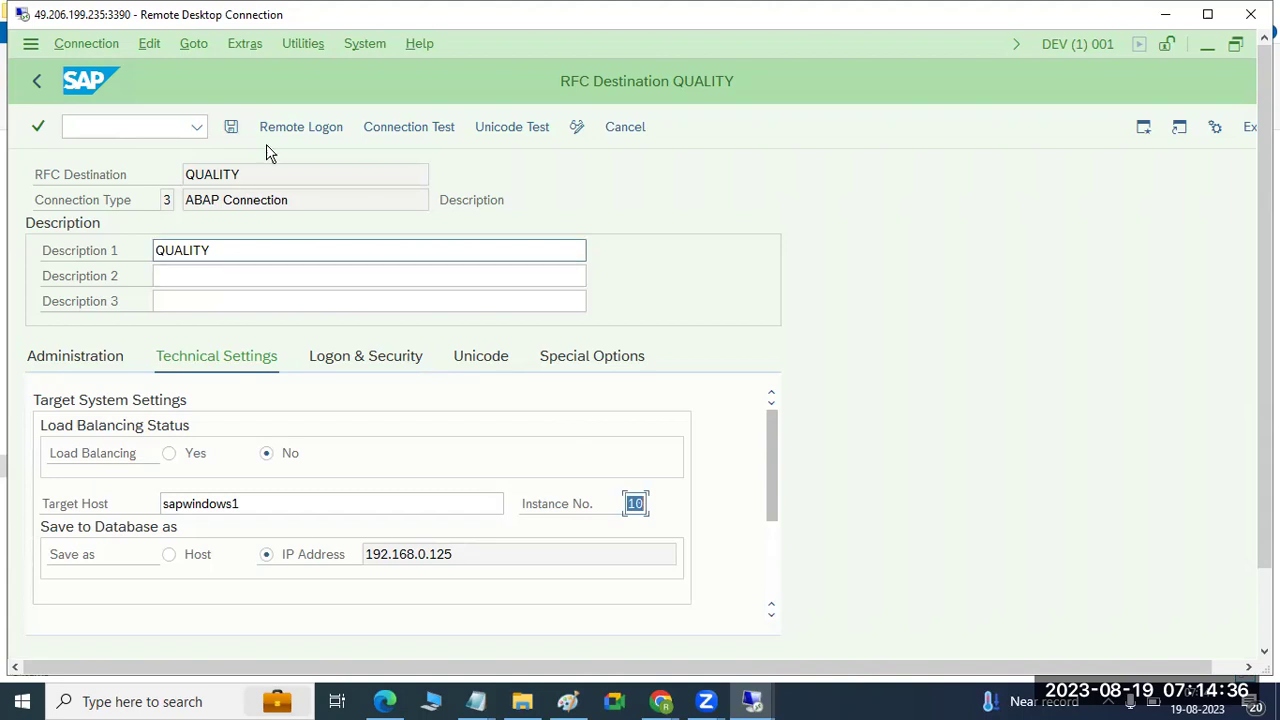
# Run the QUALITY connection test, which now succeeds, logging on in 59 msec
pyautogui.click(383, 127)
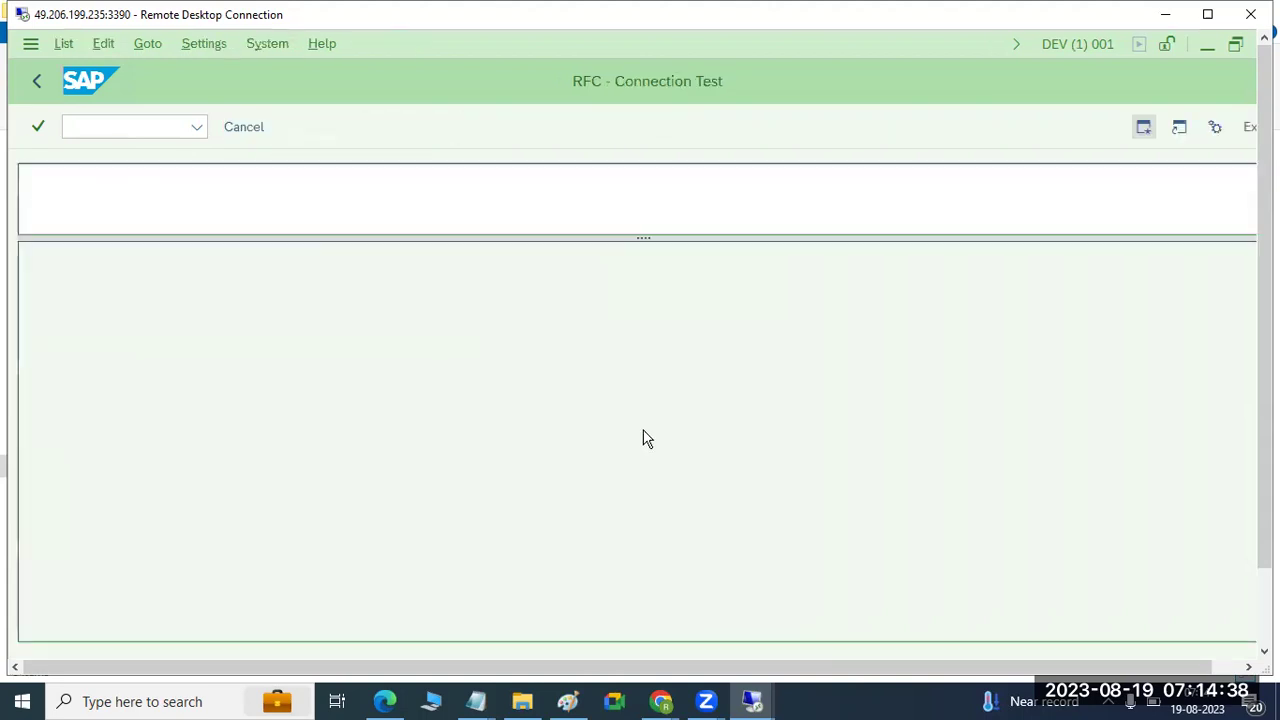
pyautogui.click(782, 252)
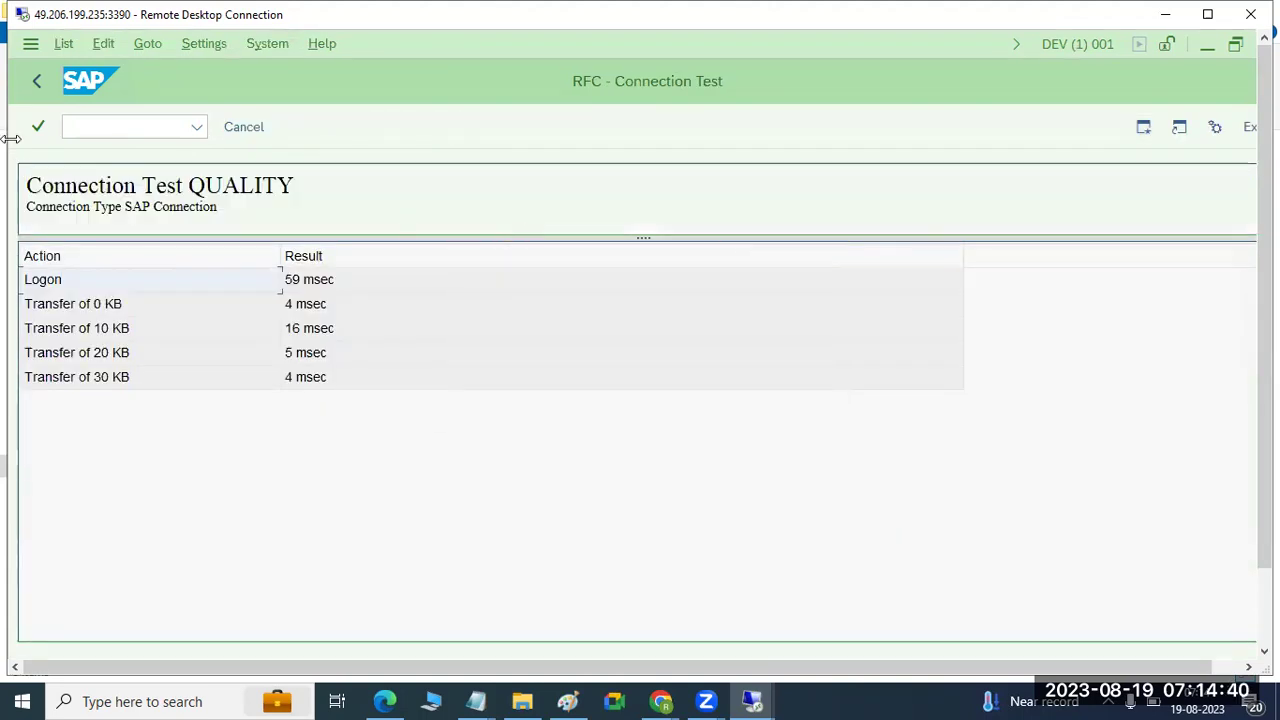
pyautogui.click(36, 82)
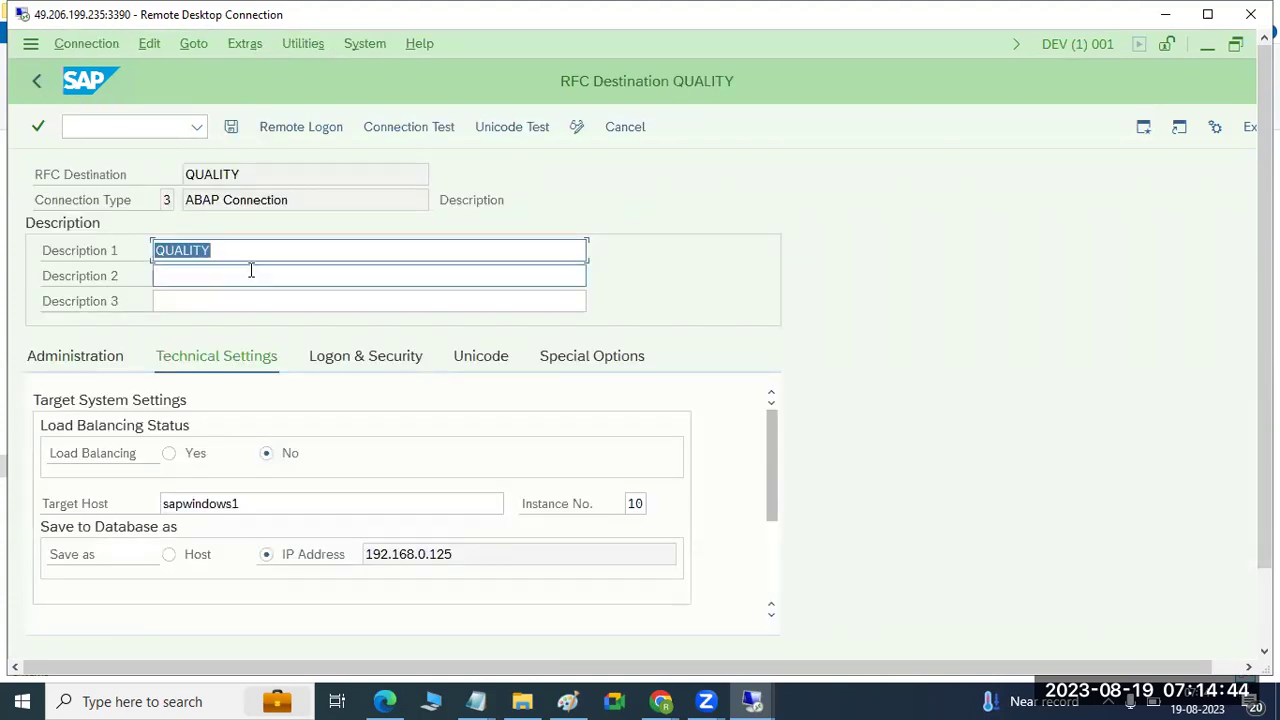
pyautogui.click(363, 370)
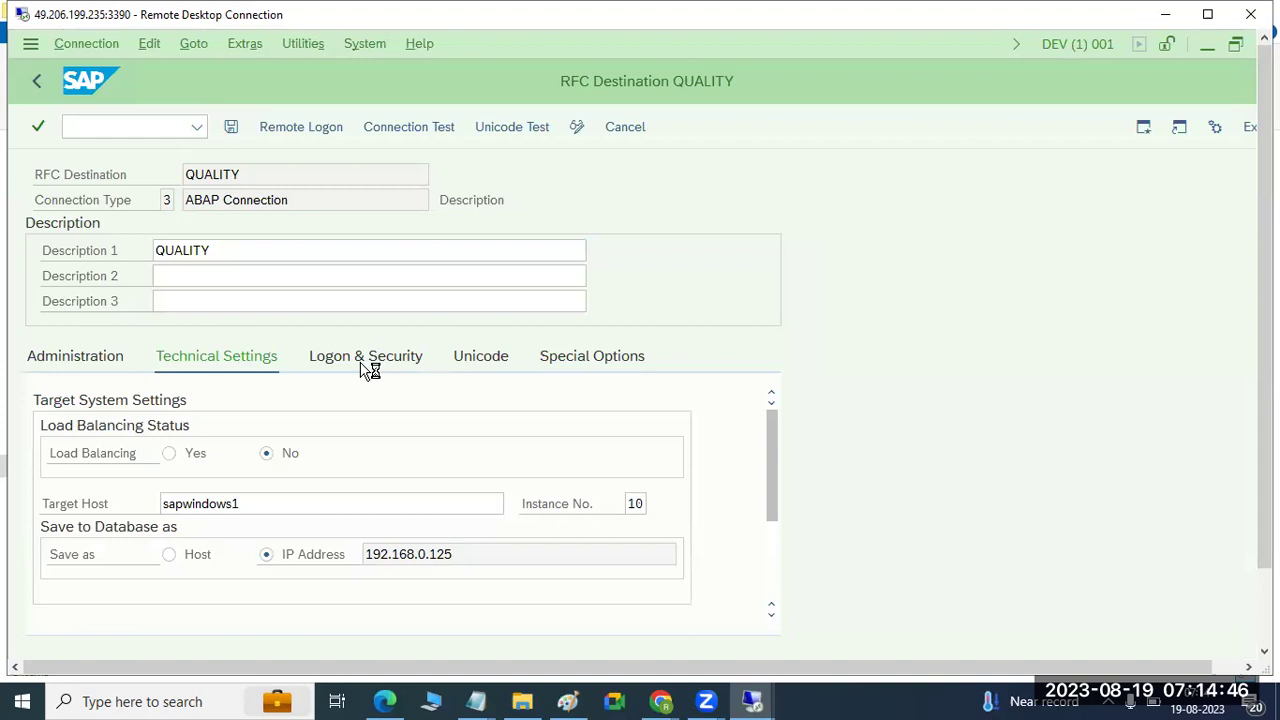
# Review QUALITY's Logon & Security settings: language, client and user blank, password 'is initial'
pyautogui.scroll(3, 283, 452)
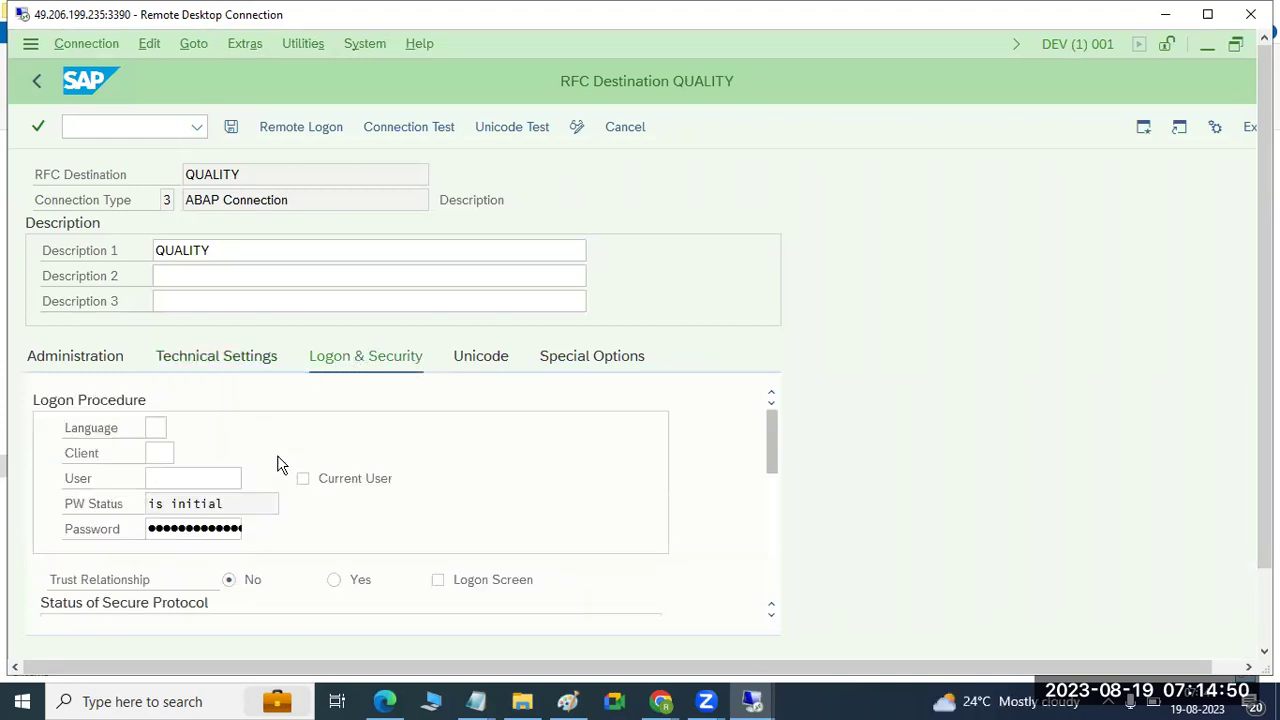
pyautogui.click(221, 371)
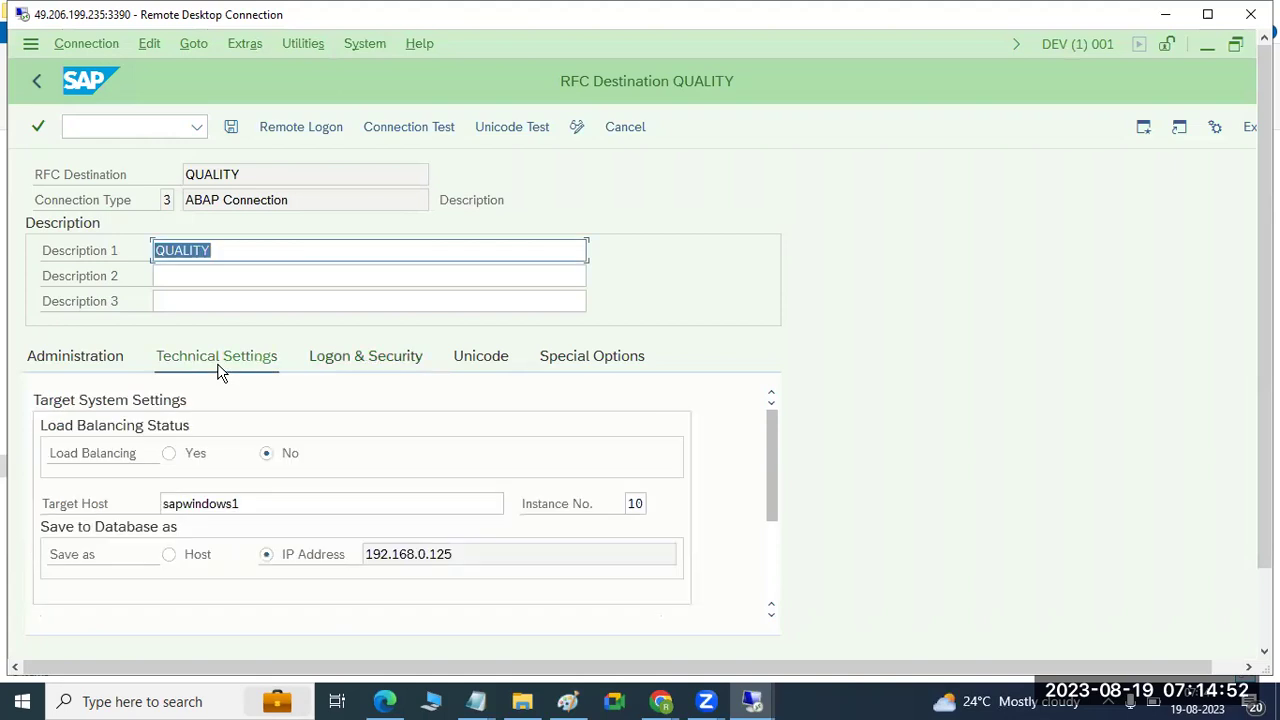
pyautogui.click(362, 366)
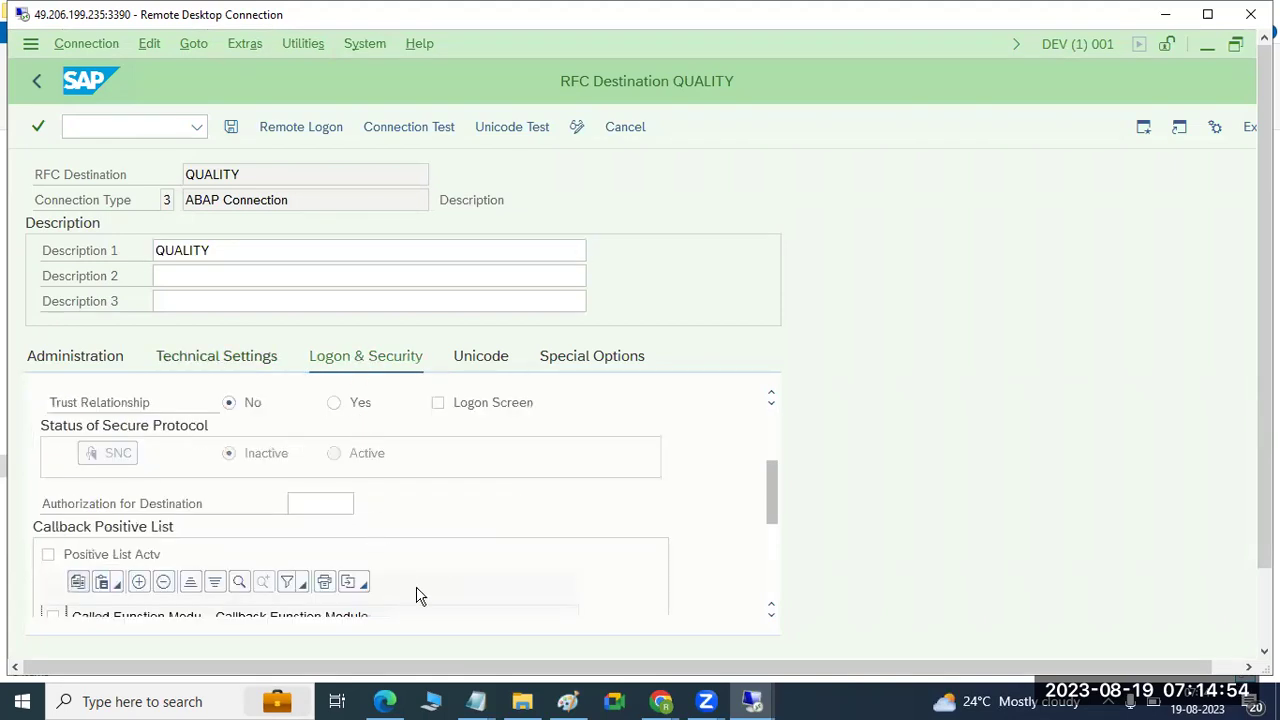
pyautogui.scroll(3, 414, 597)
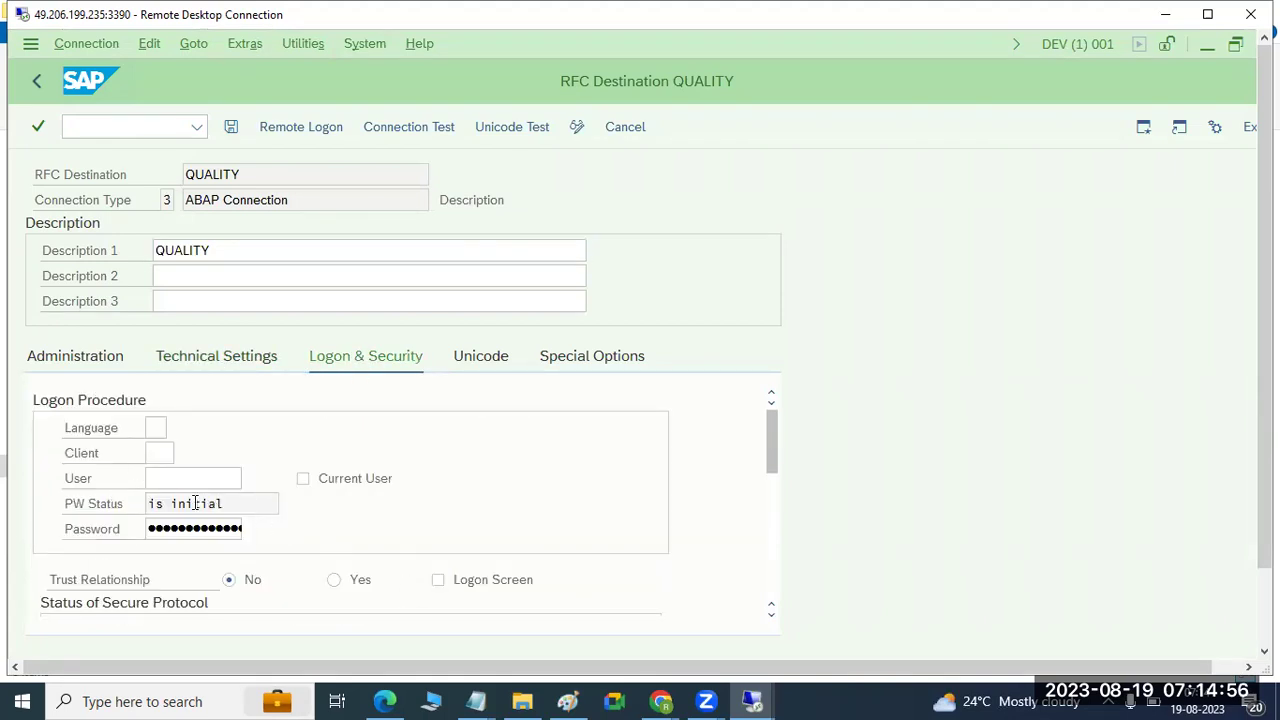
pyautogui.click(567, 701)
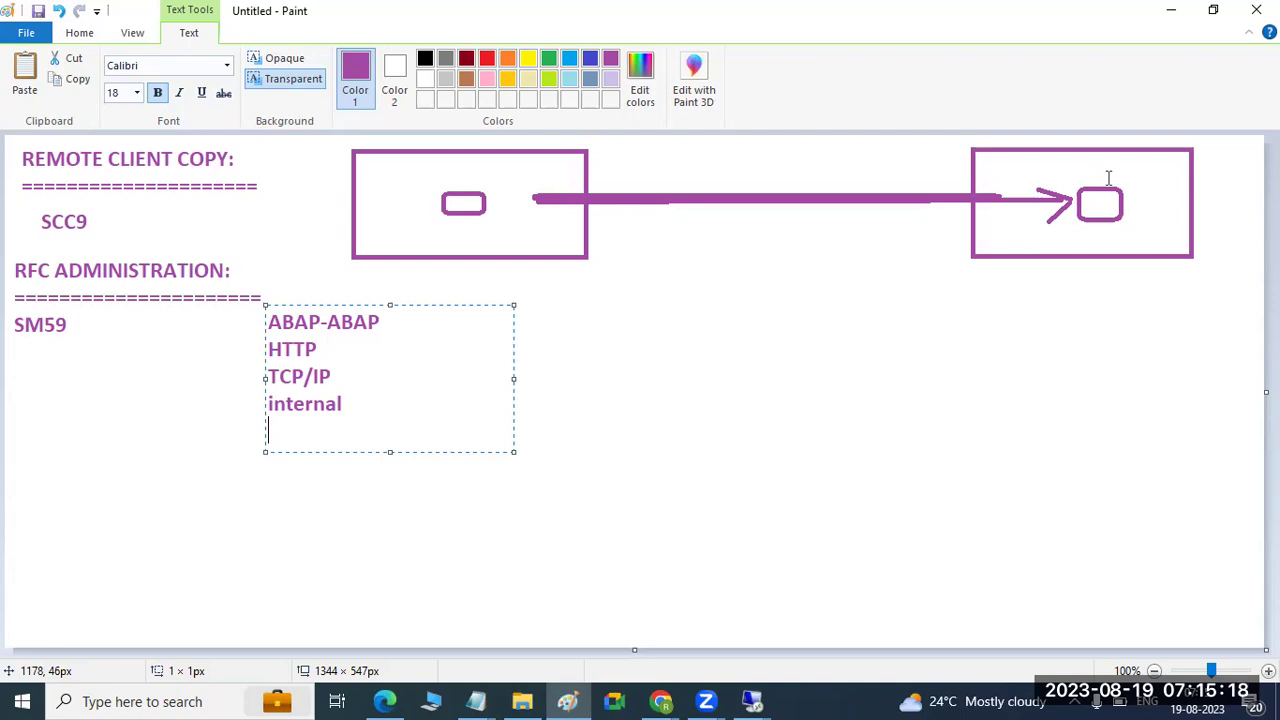
# Leave the Paint notes and return to the SAP Remote Desktop session
pyautogui.click(752, 695)
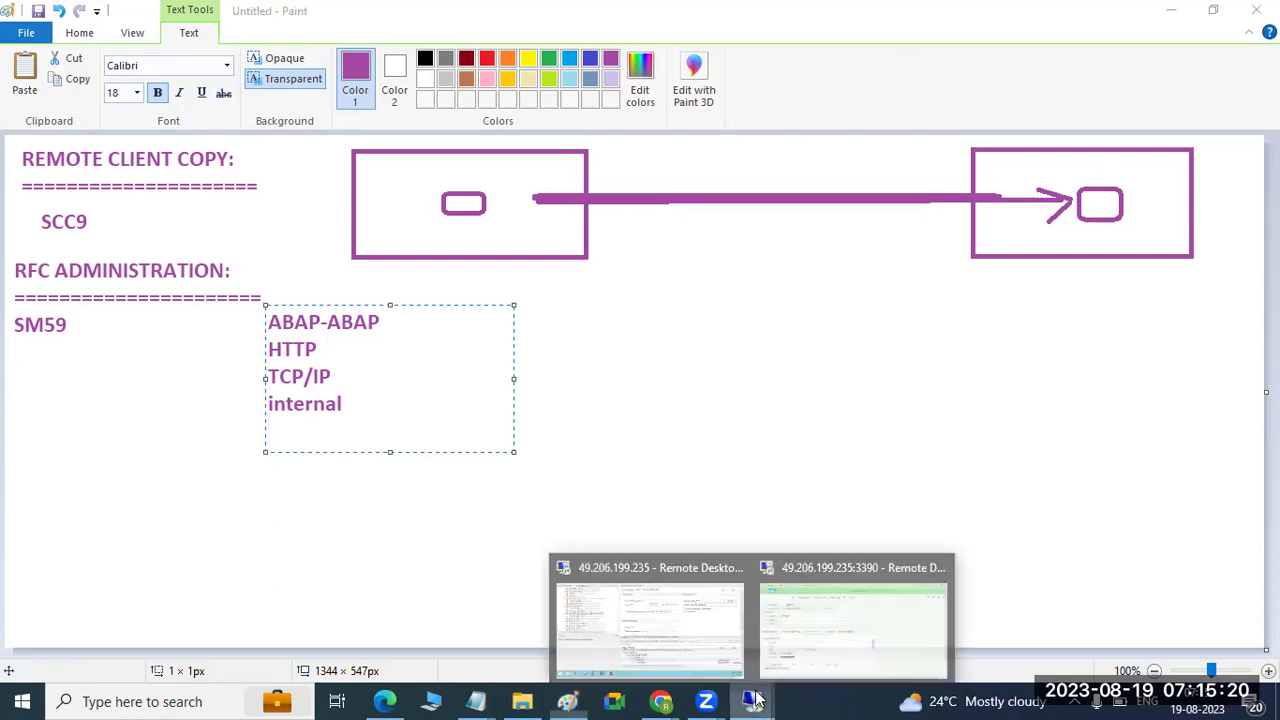
pyautogui.click(853, 620)
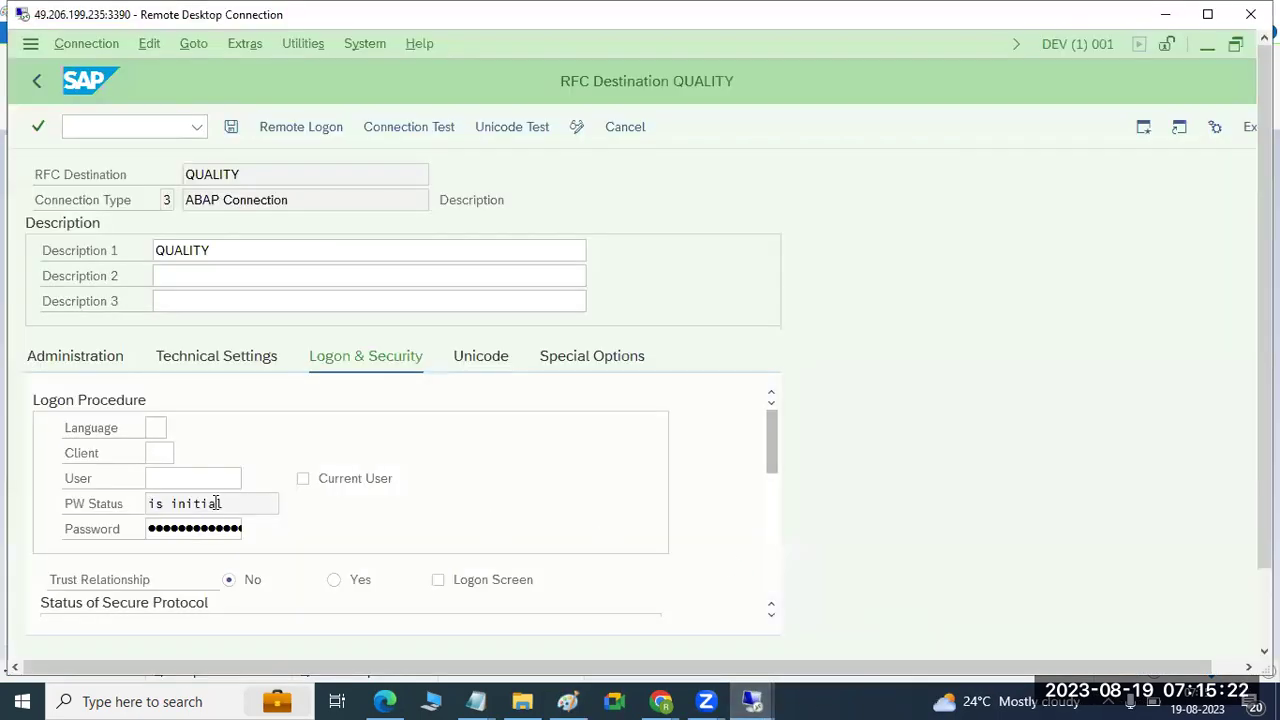
# Give the QUALITY destination logon client 001 and user basis, then save it
pyautogui.click(159, 454)
pyautogui.write('001')
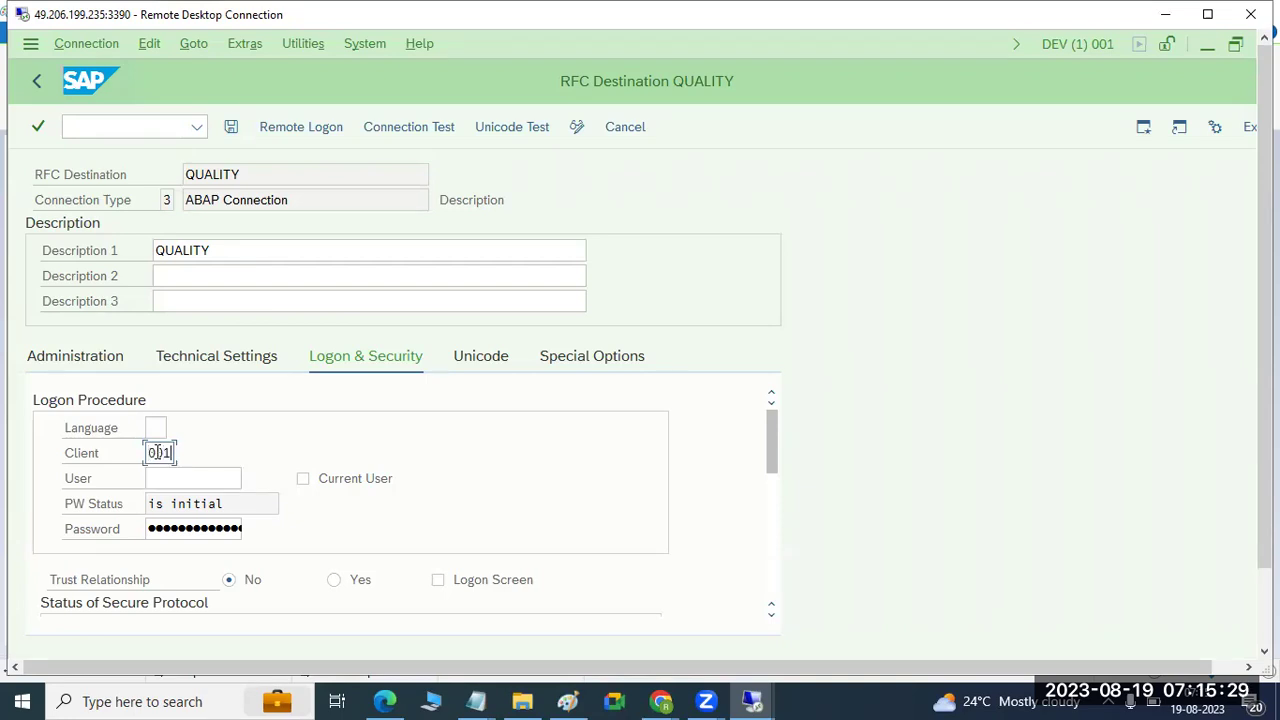
pyautogui.press('Tab')
pyautogui.write('basis')
pyautogui.press('Tab')
pyautogui.press('Tab')
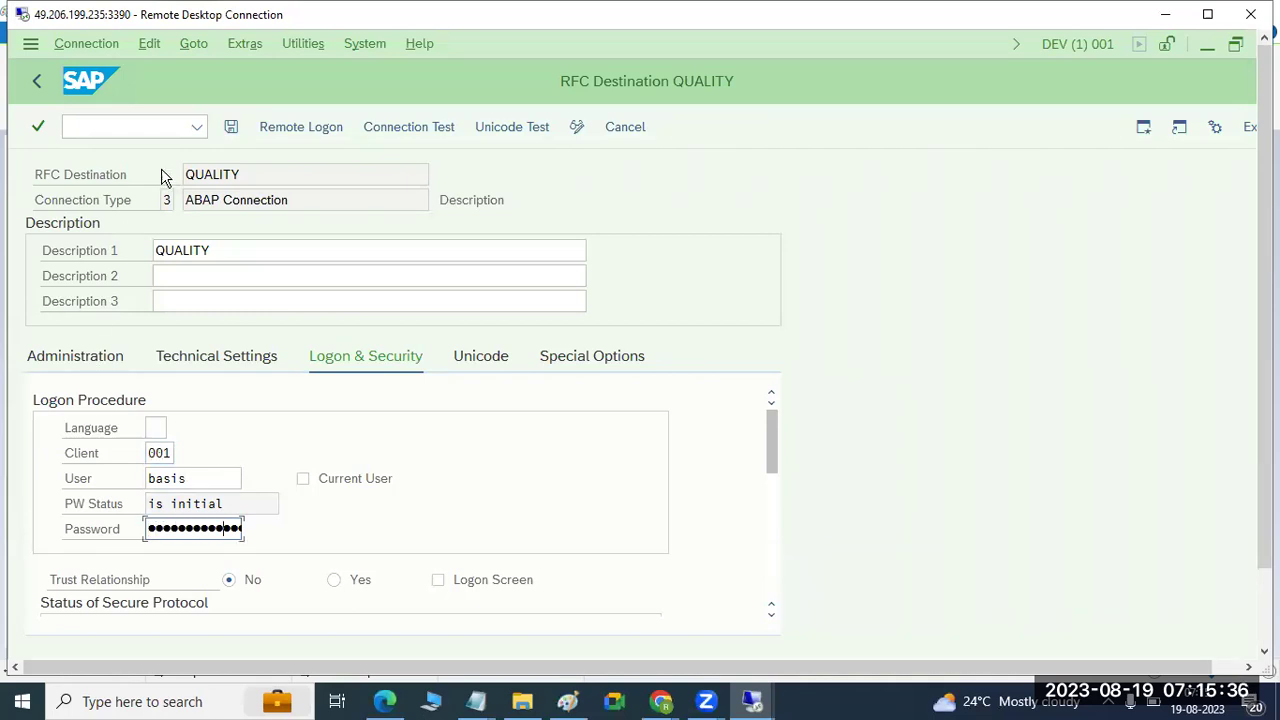
pyautogui.click(231, 127)
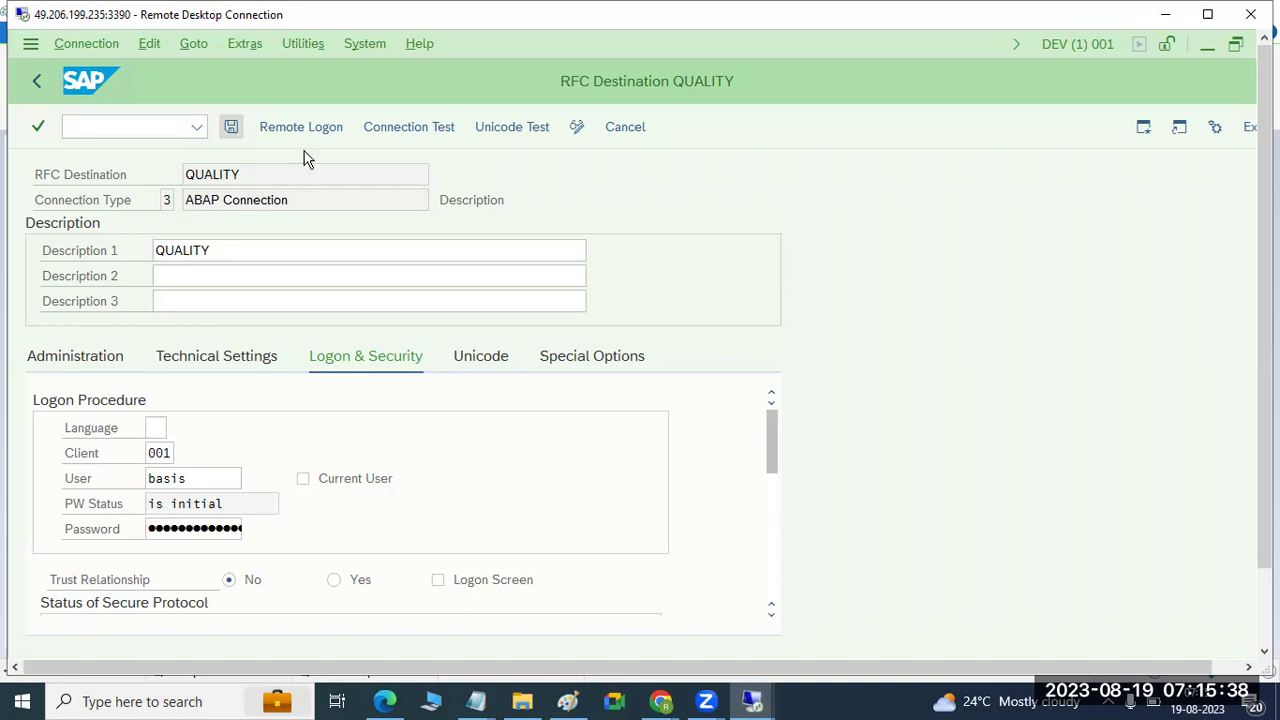
# Run the QUALITY connection test, which logs on in 55 msec
pyautogui.click(380, 129)
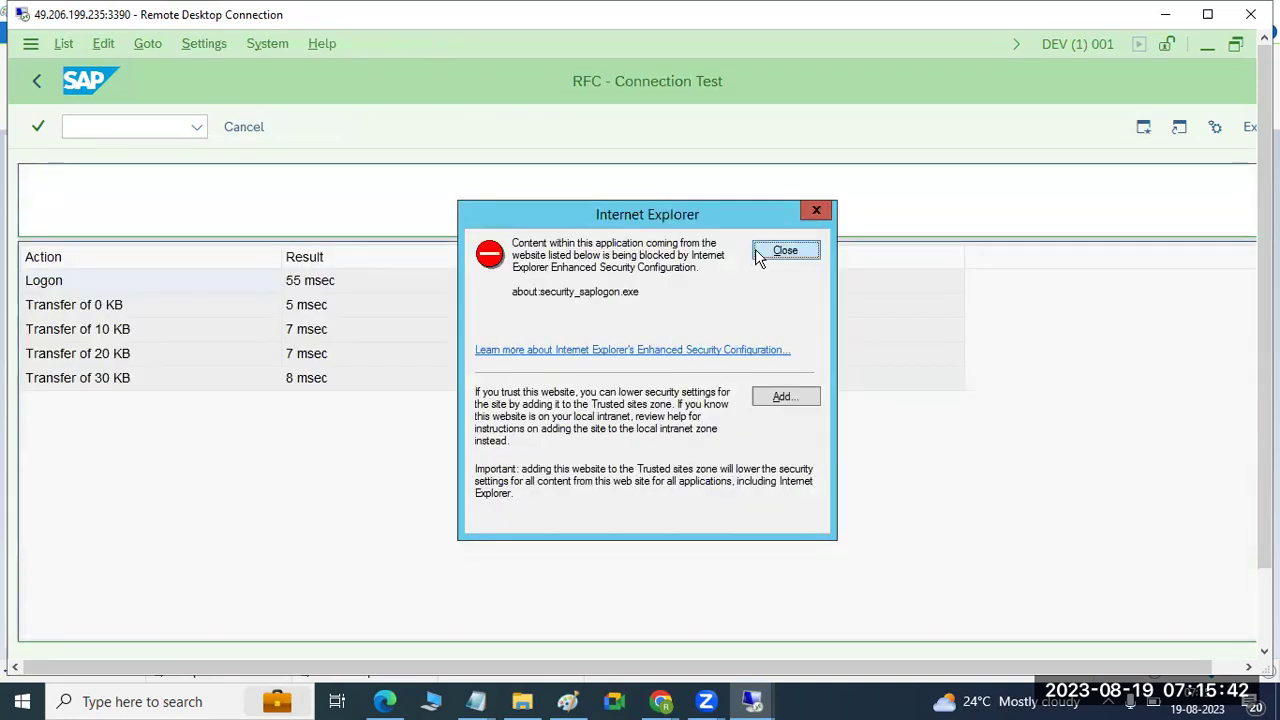
pyautogui.click(760, 251)
pyautogui.click(35, 83)
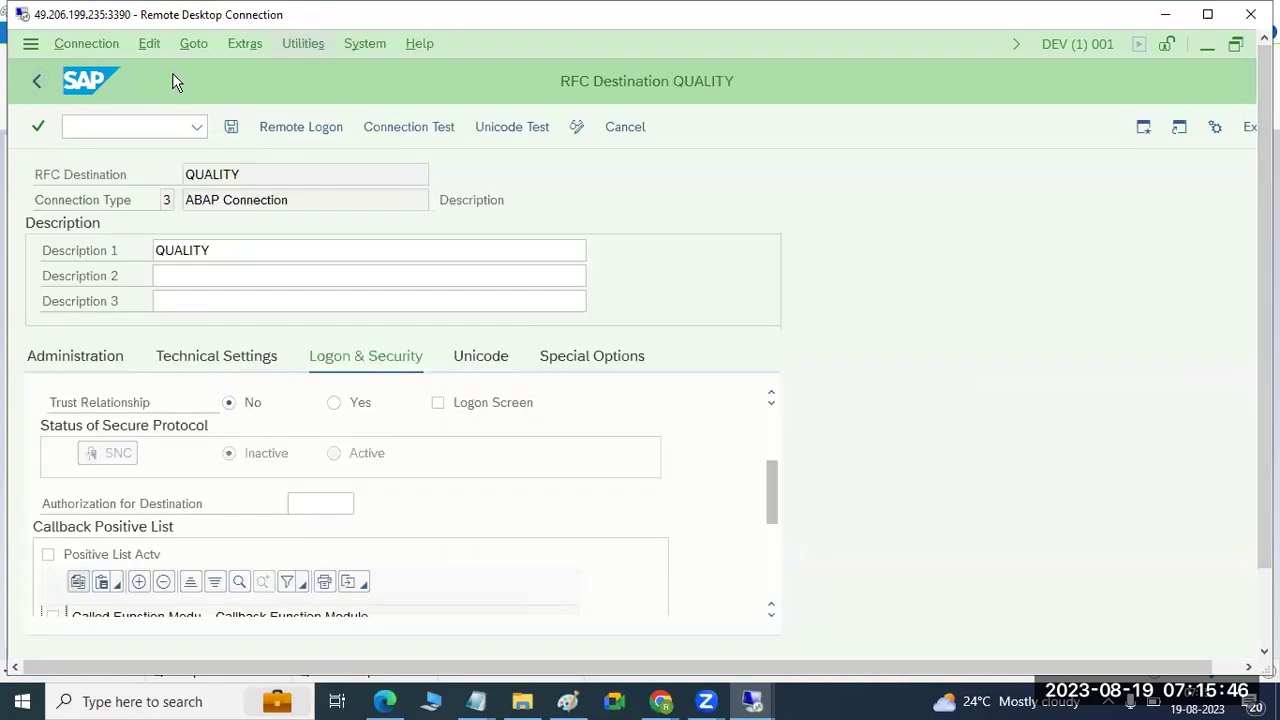
pyautogui.hotkey('alt', 'u')
pyautogui.press('Down')
pyautogui.press('Right')
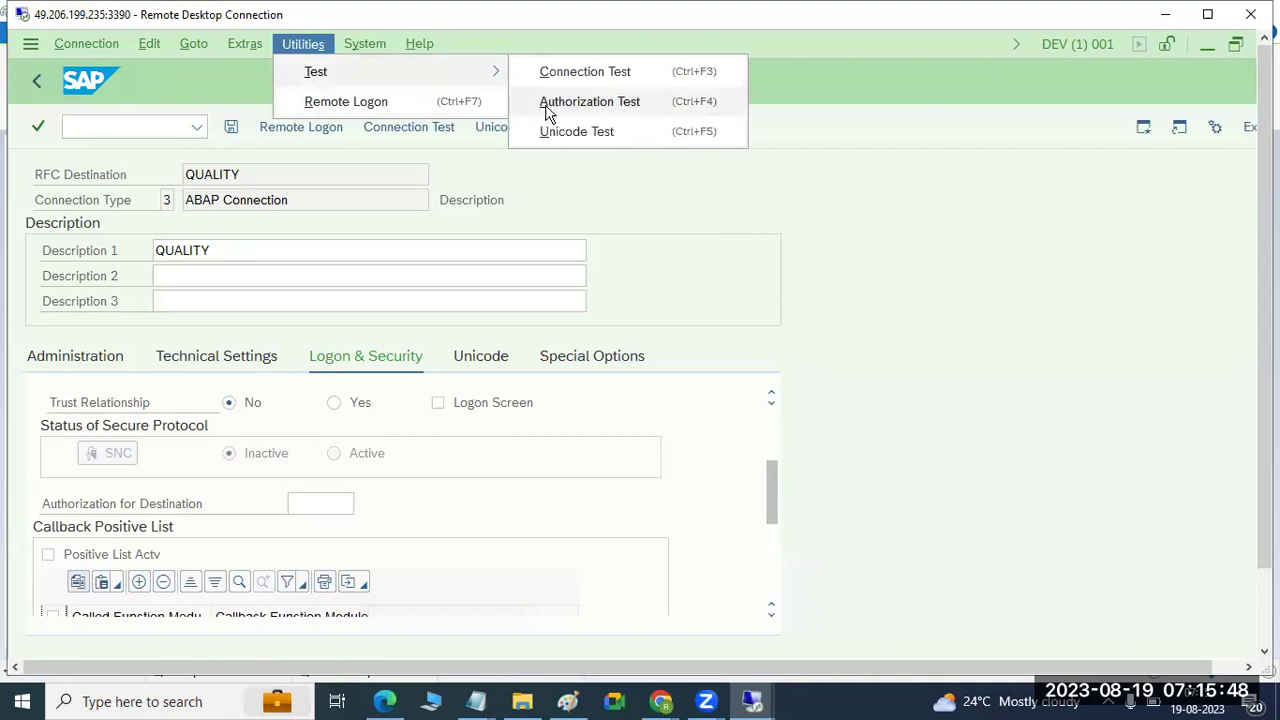
# Run an authorization test on QUALITY, which fails with 'Name or password is incorrect'
pyautogui.click(555, 102)
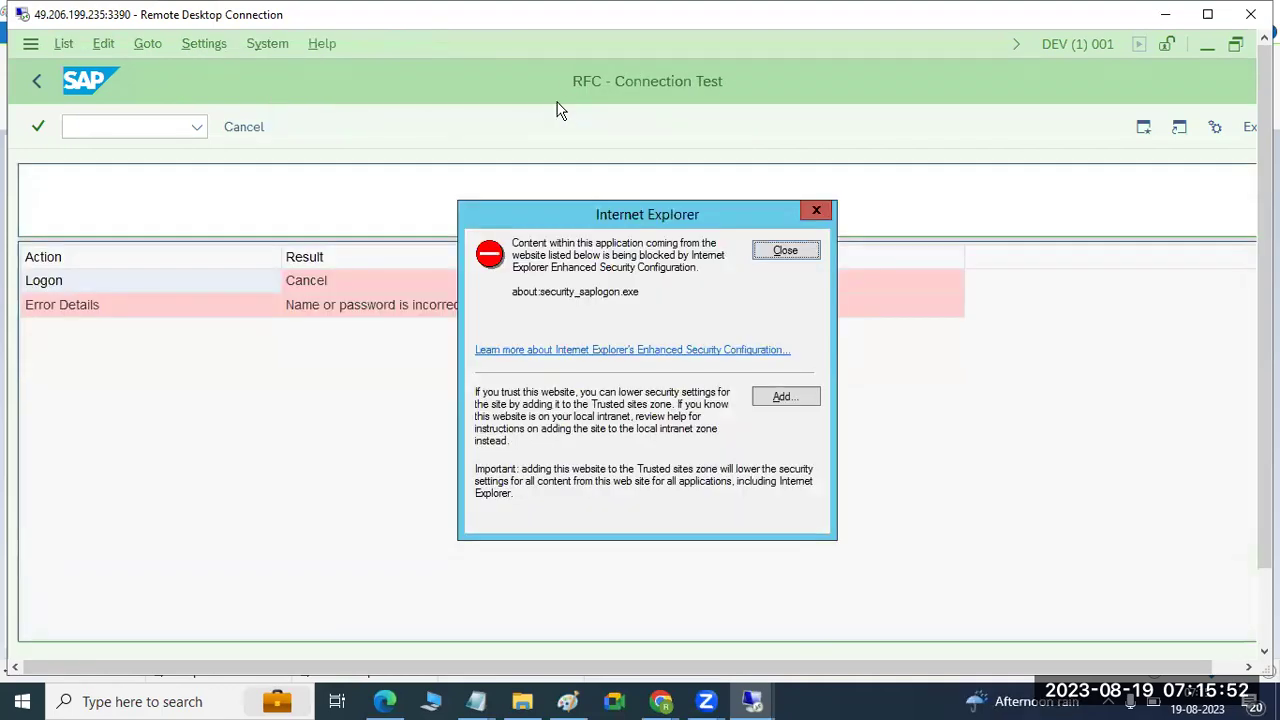
pyautogui.click(776, 251)
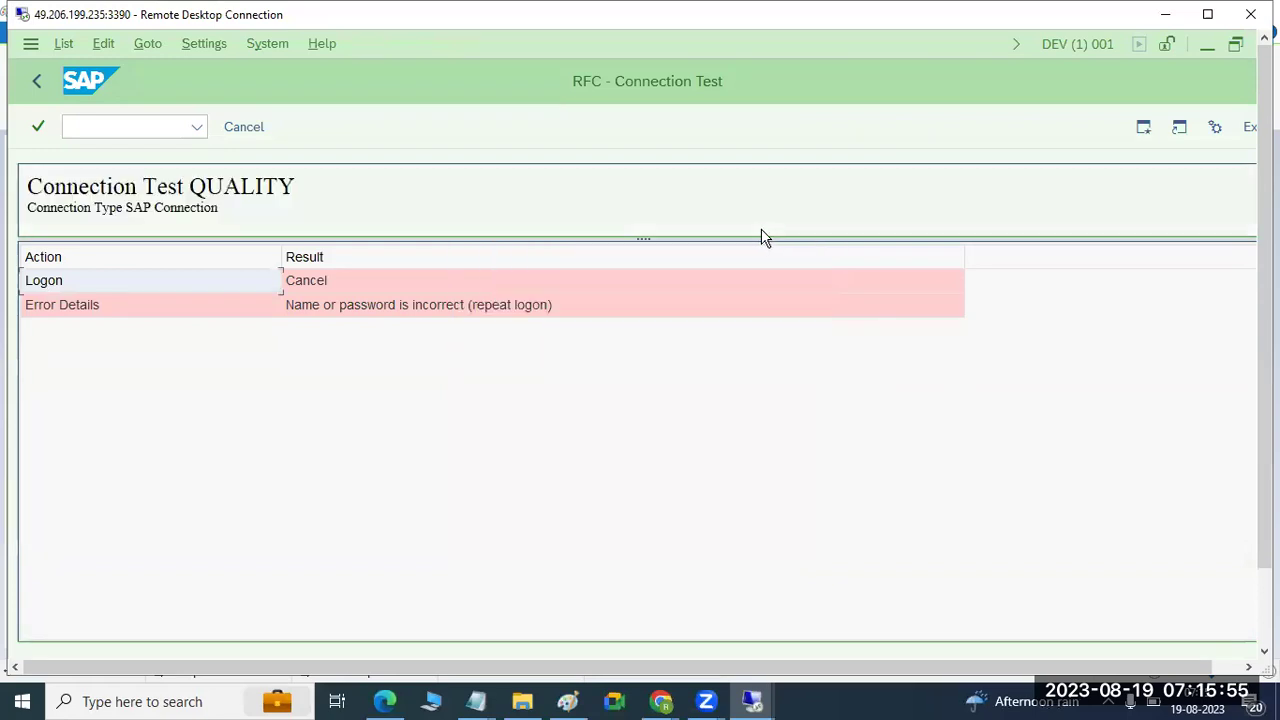
pyautogui.click(35, 85)
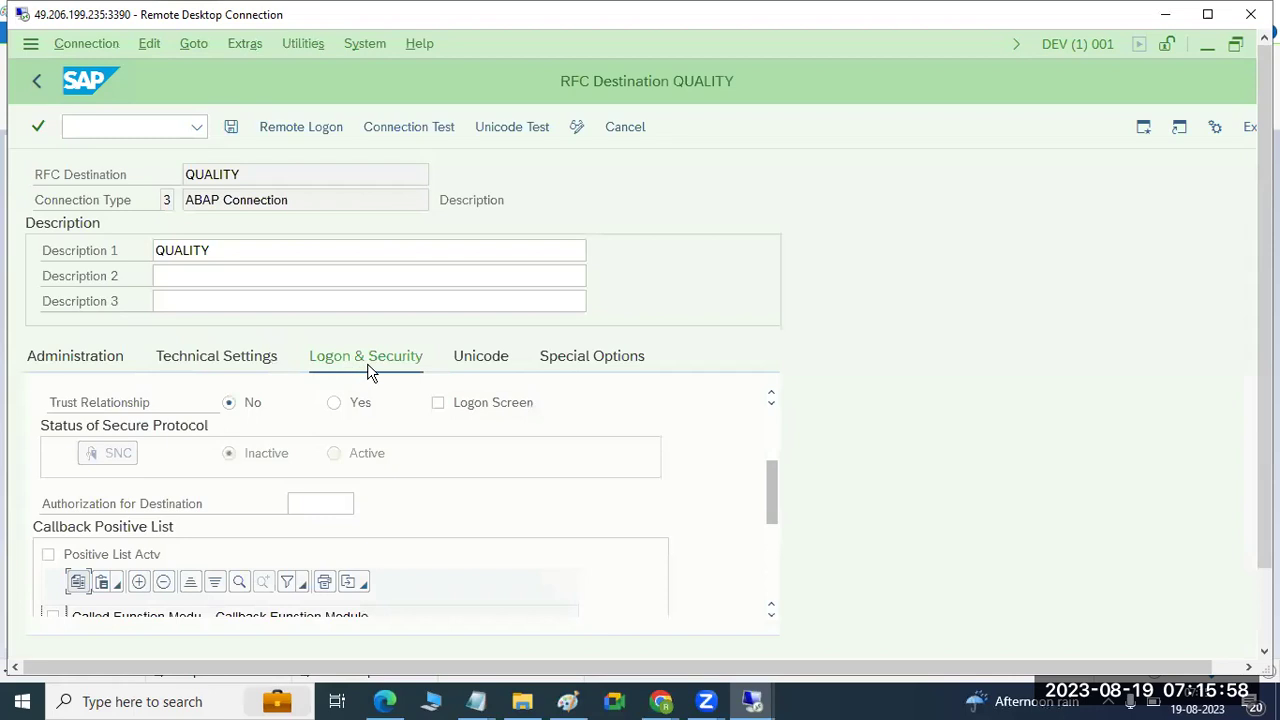
# Replace QUALITY's logon user BASIS with DDIC, re-enter the password, save, and test
pyautogui.scroll(3, 346, 465)
pyautogui.click(197, 480)
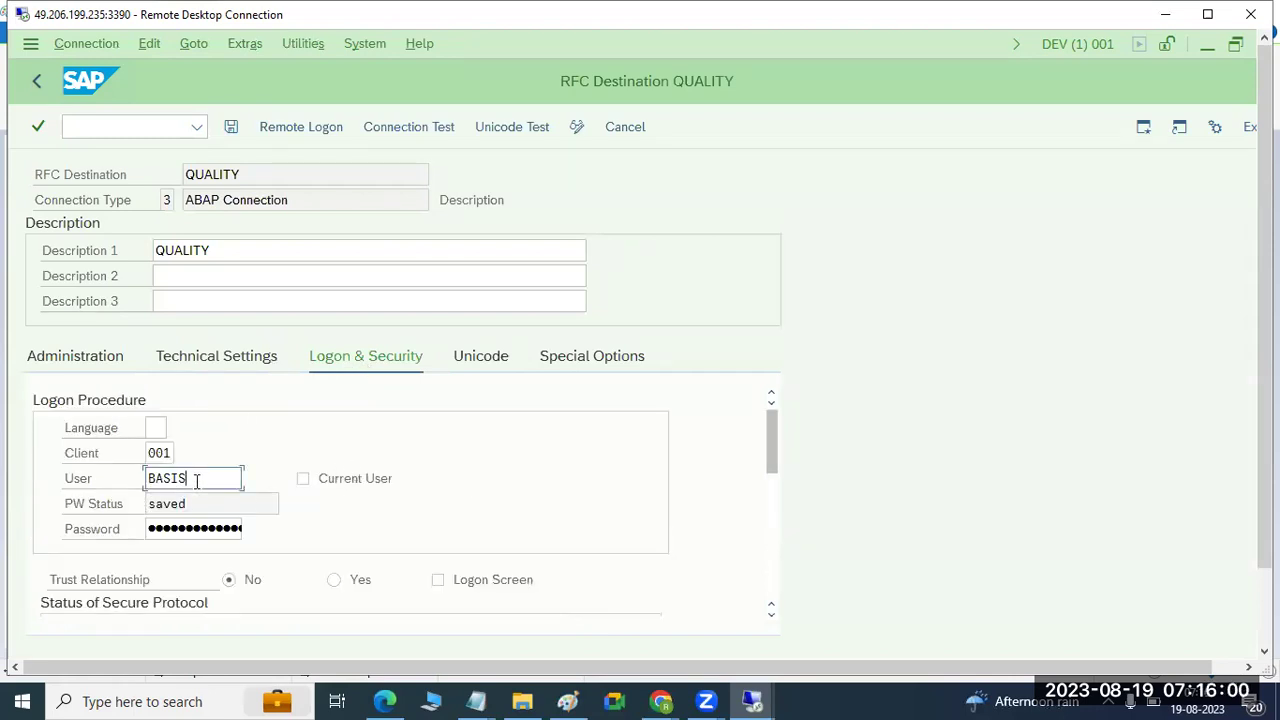
pyautogui.doubleClick(197, 480)
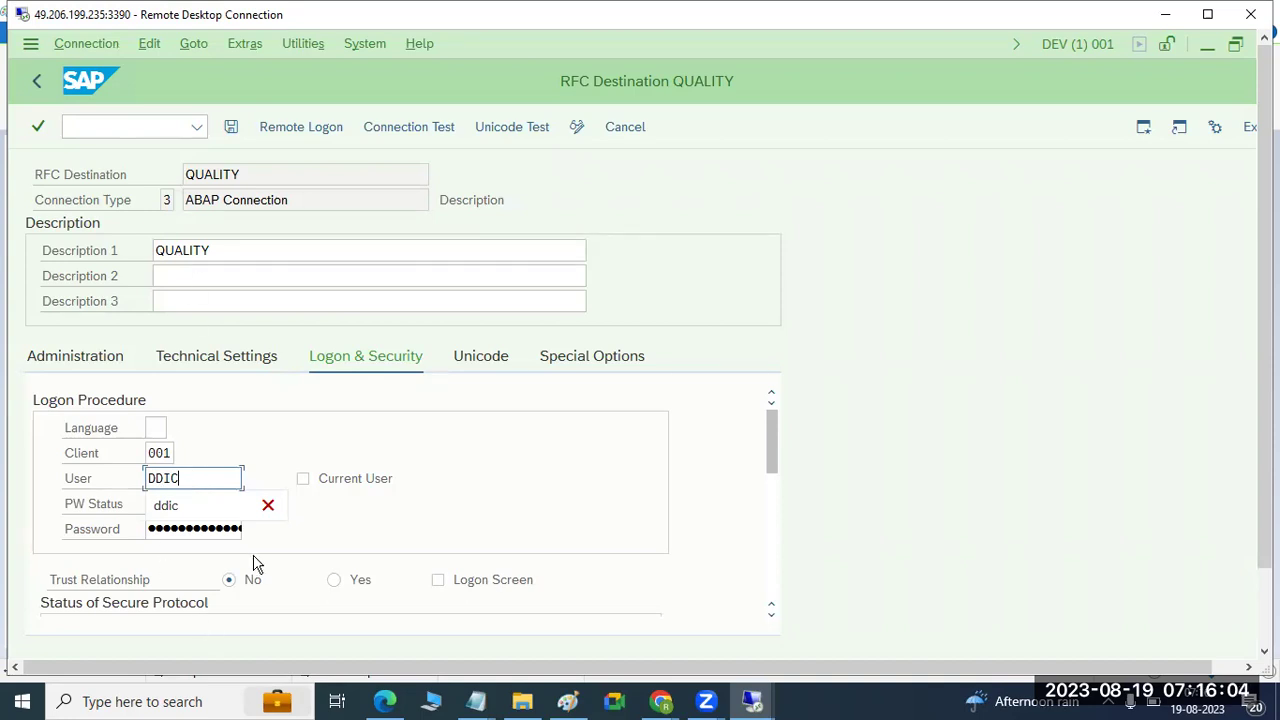
pyautogui.click(200, 530)
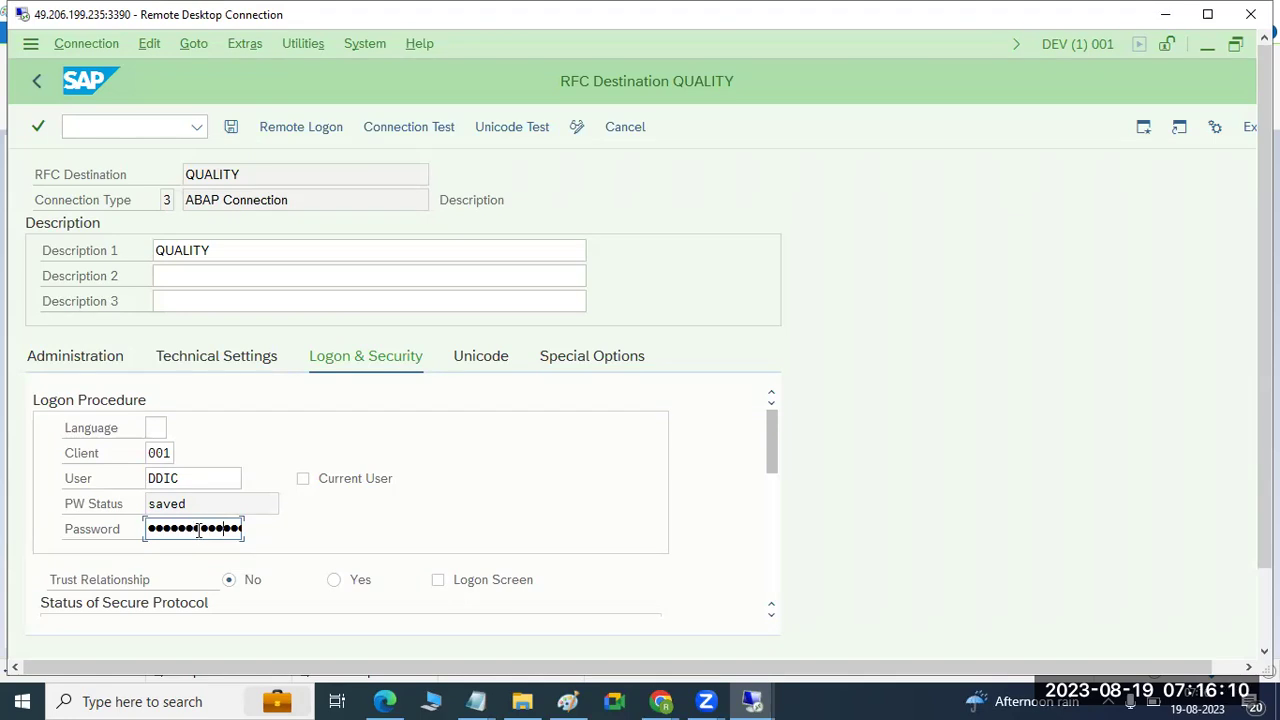
pyautogui.click(230, 126)
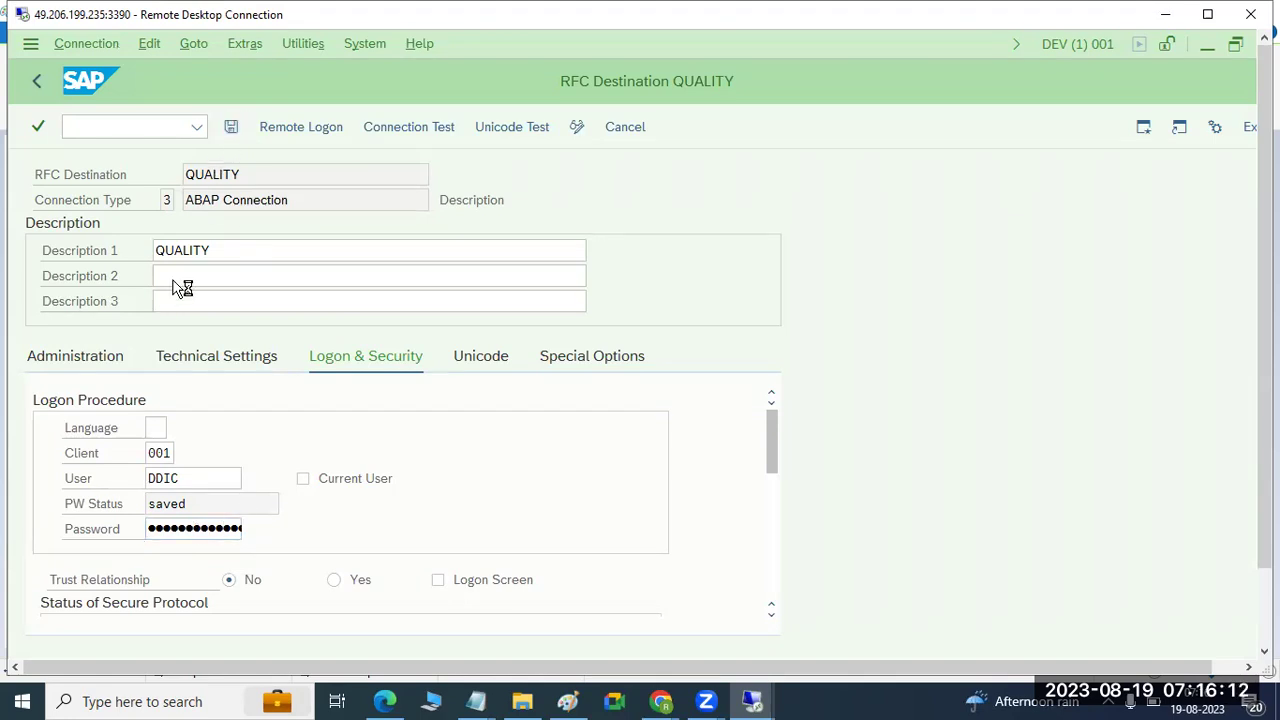
pyautogui.click(423, 127)
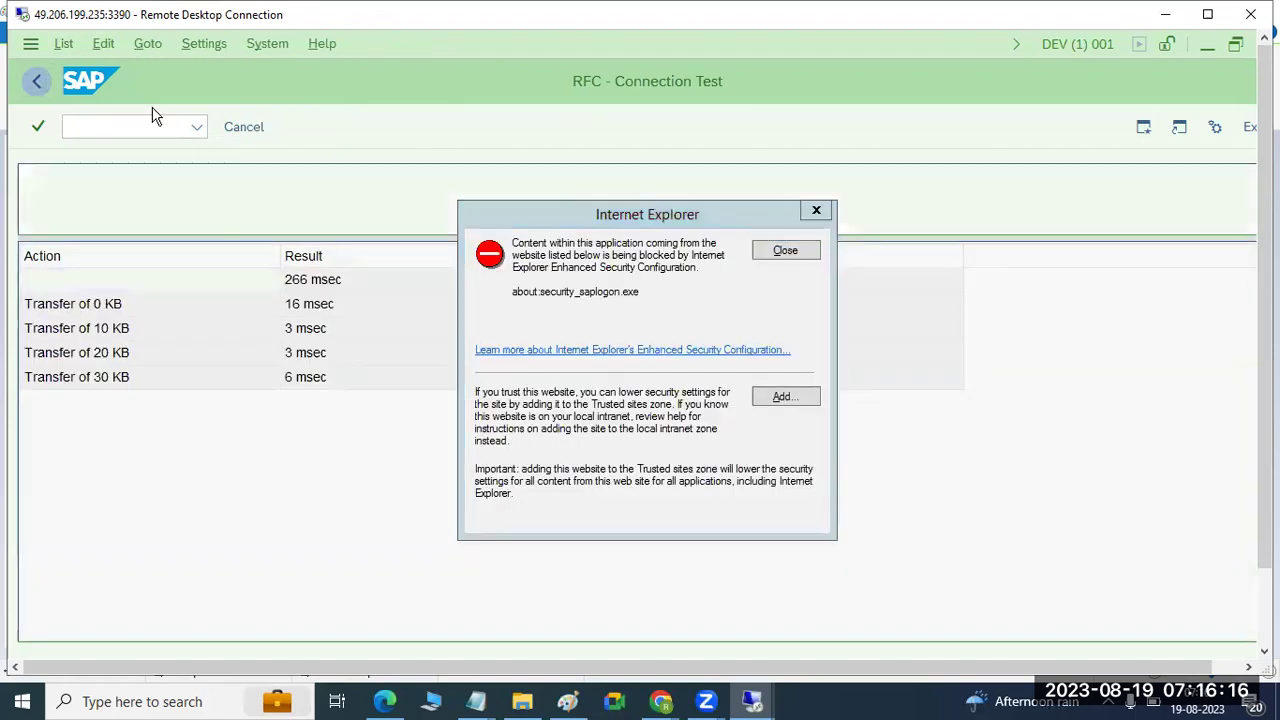
# Rerun the QUALITY connection test: logon 134 msec, 0–30 KB transfers at 9–21 msec
pyautogui.click(760, 252)
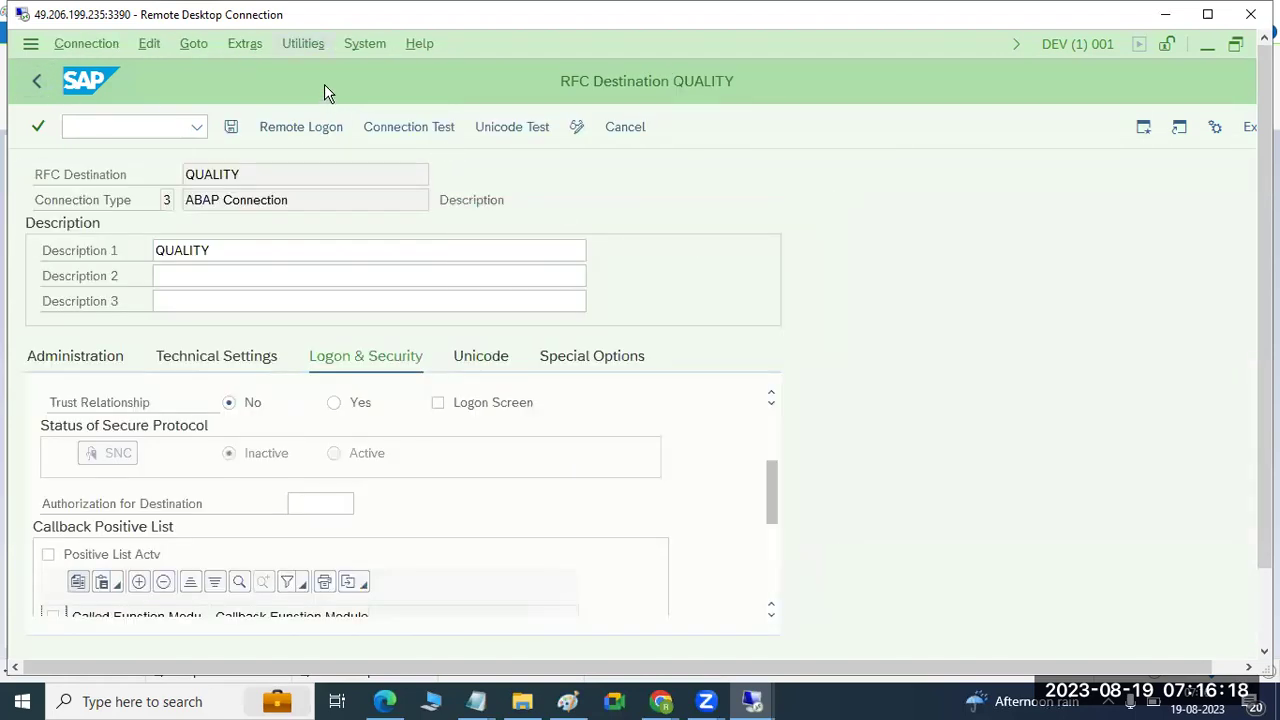
pyautogui.click(303, 43)
pyautogui.moveTo(320, 72)
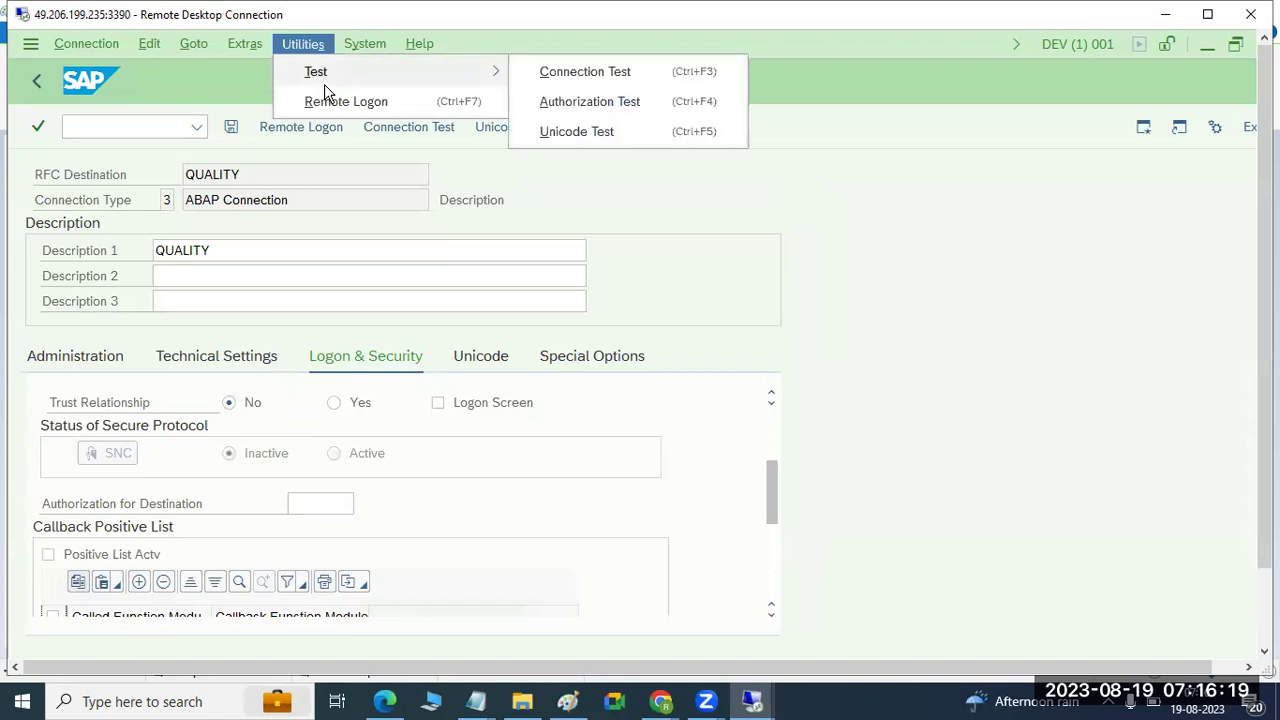
pyautogui.click(562, 104)
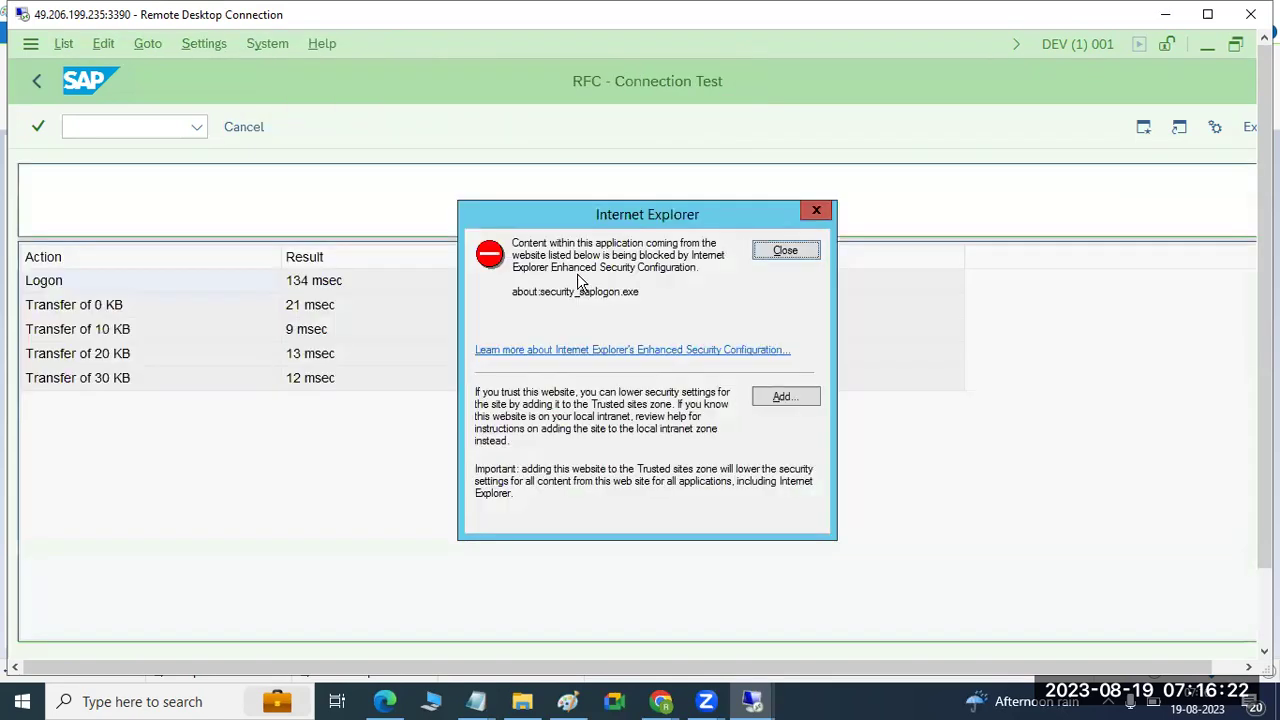
pyautogui.click(785, 251)
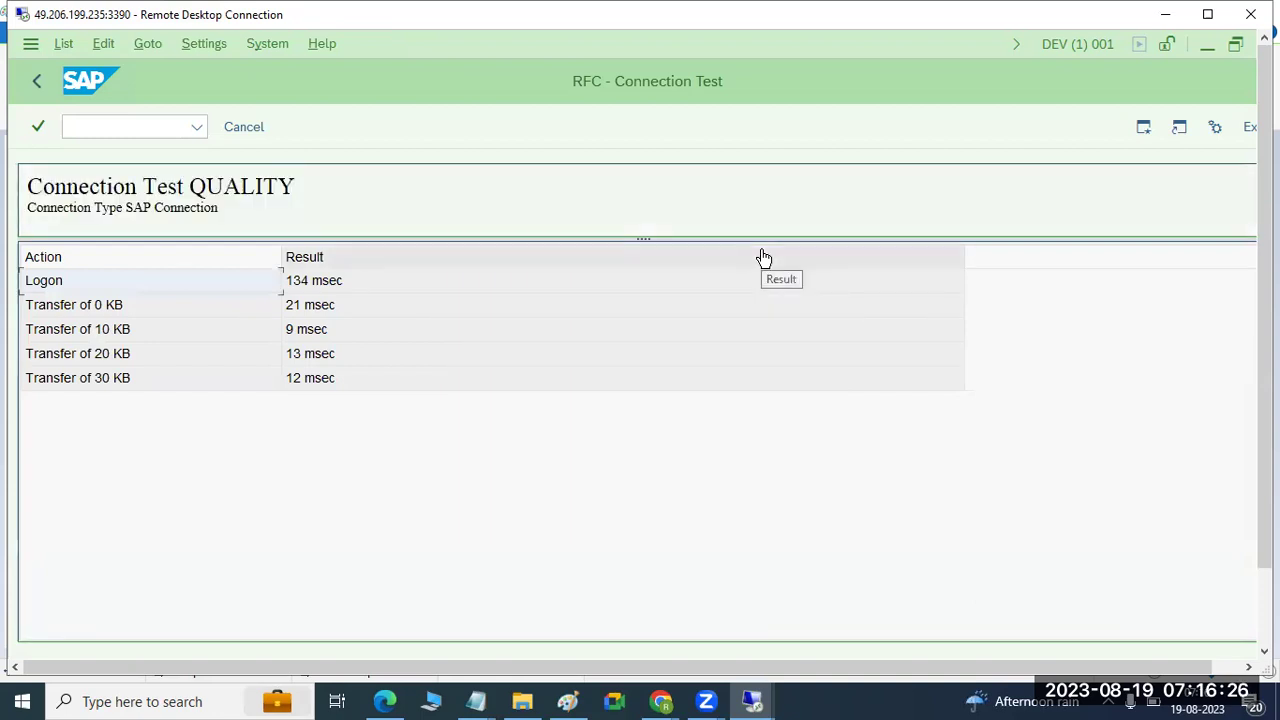
pyautogui.click(44, 84)
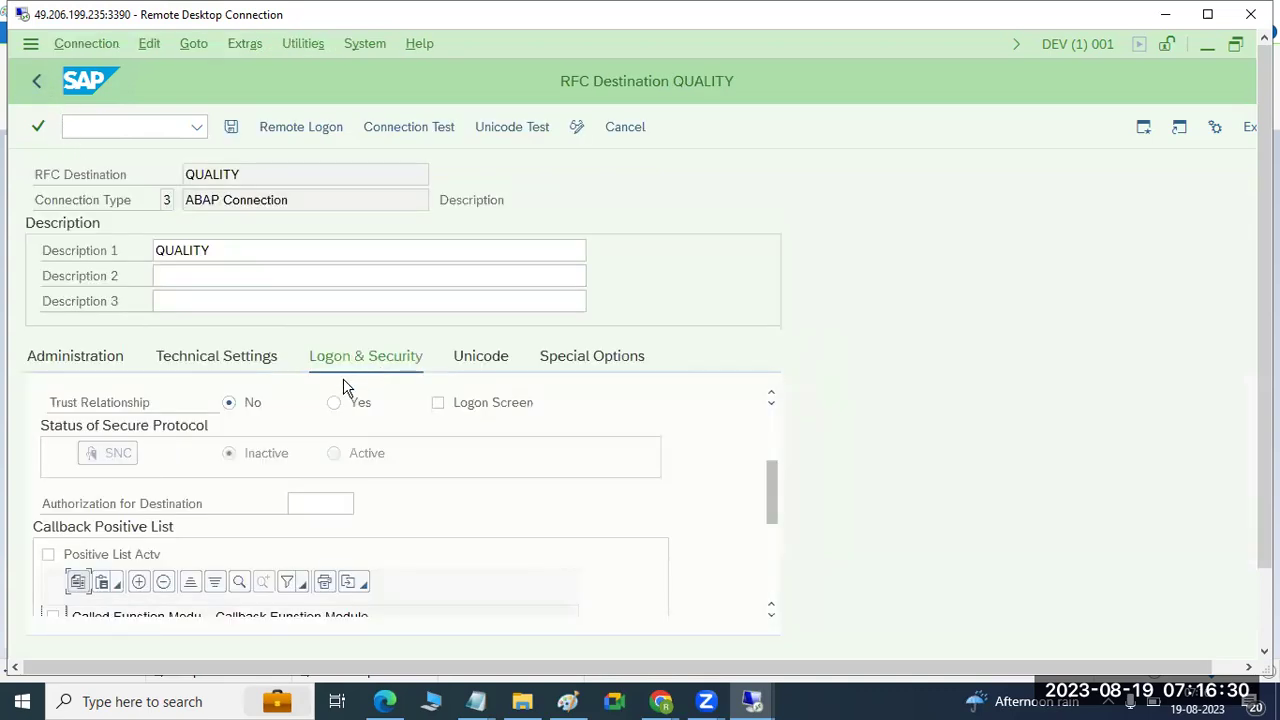
pyautogui.scroll(3, 329, 486)
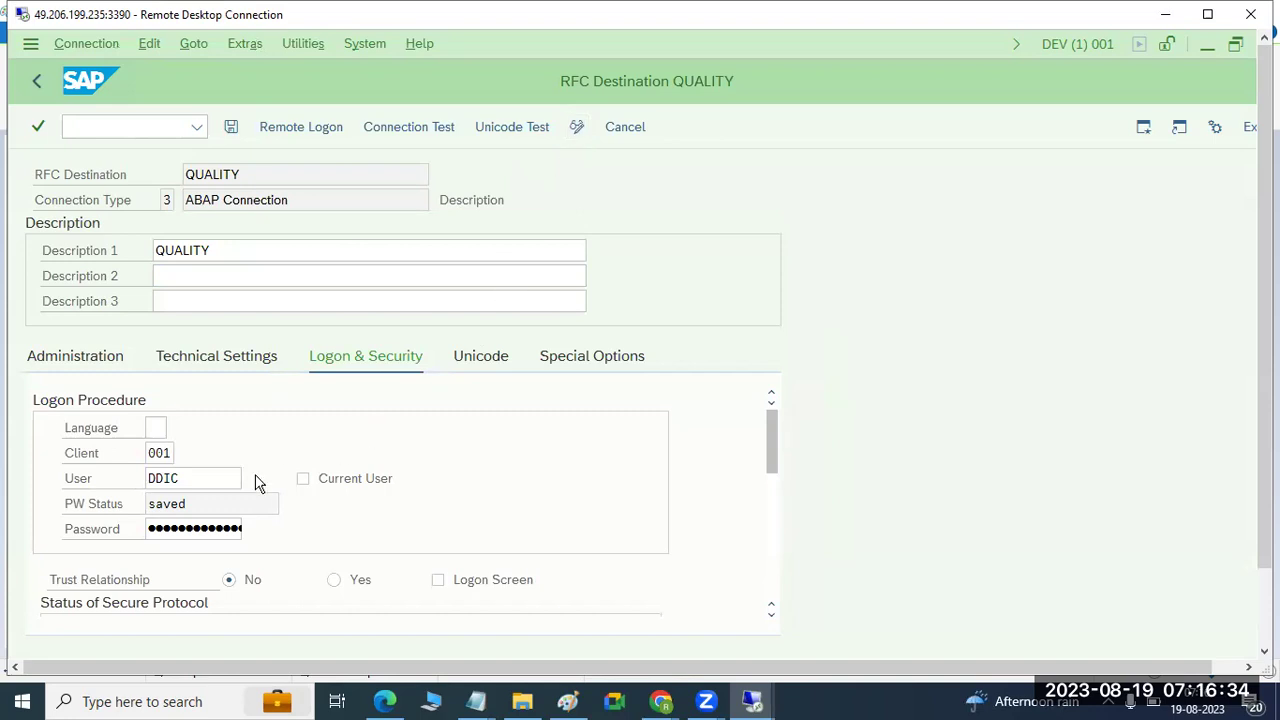
# In display mode, remote-log on from QUALITY into PRD client 001 twice, exiting each session
pyautogui.hotkey('ctrl', 'F1')
pyautogui.scroll(3, 276, 483)
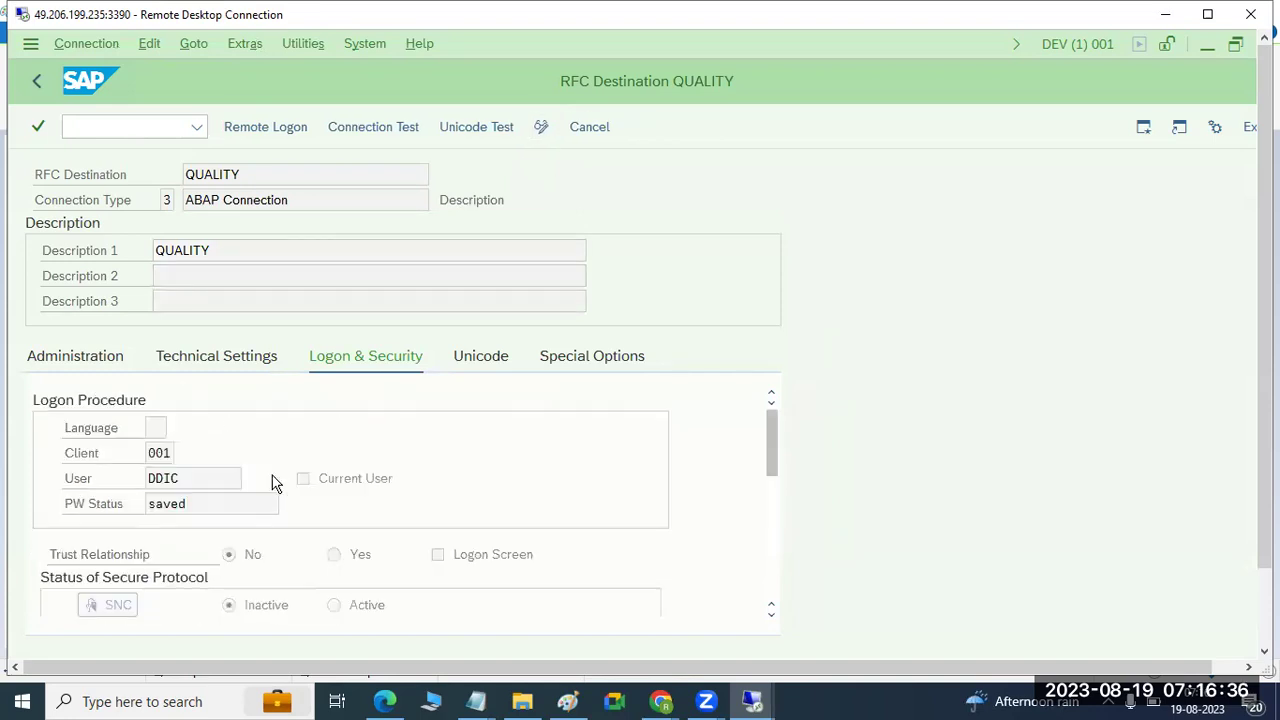
pyautogui.click(266, 134)
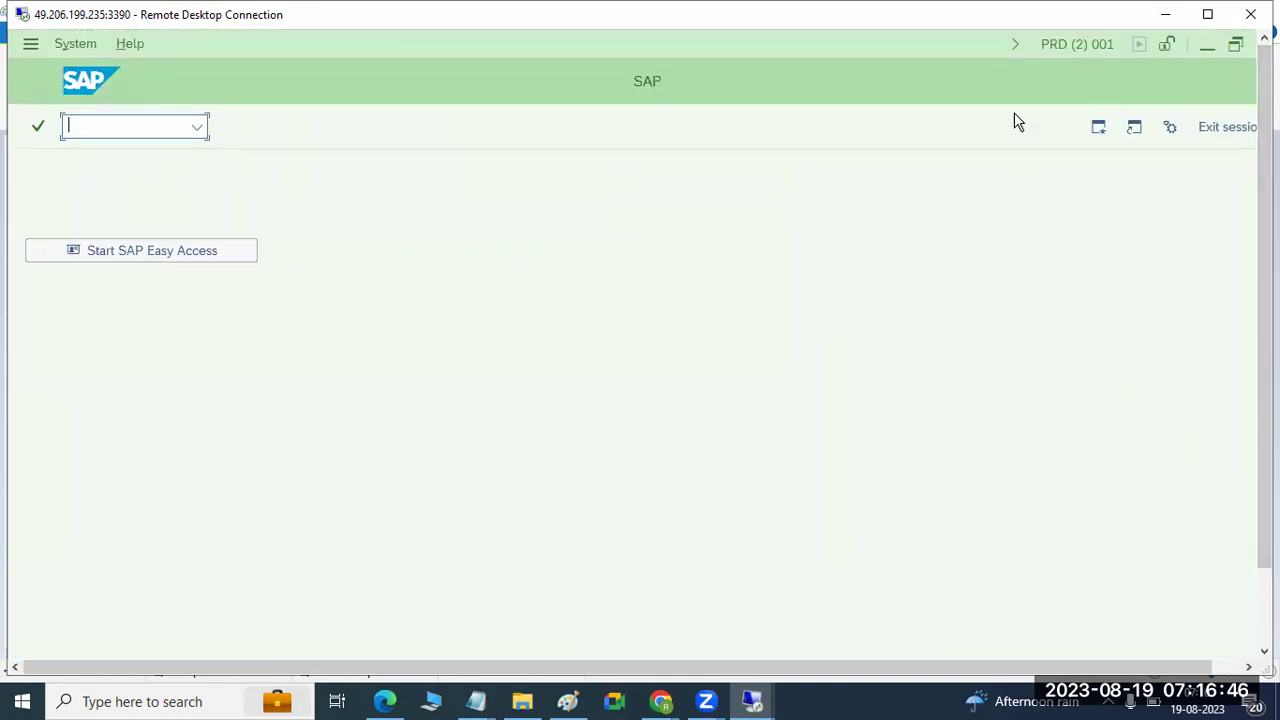
pyautogui.click(1226, 128)
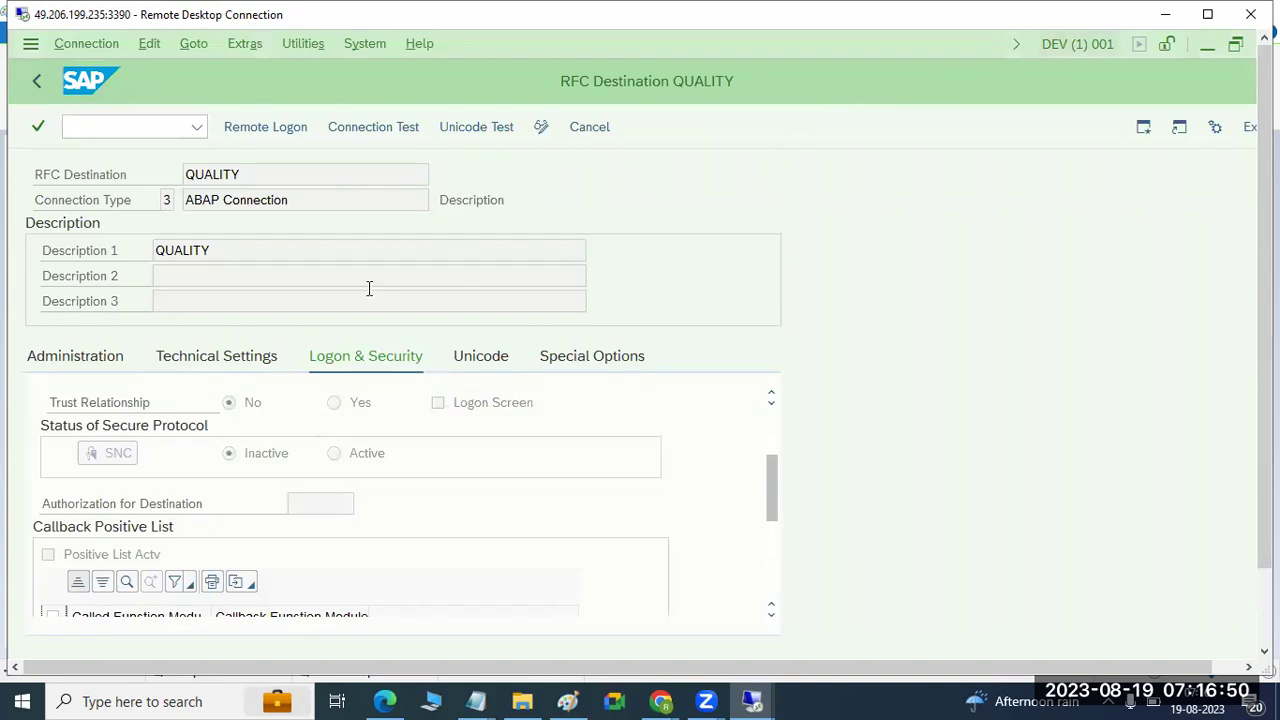
pyautogui.click(260, 128)
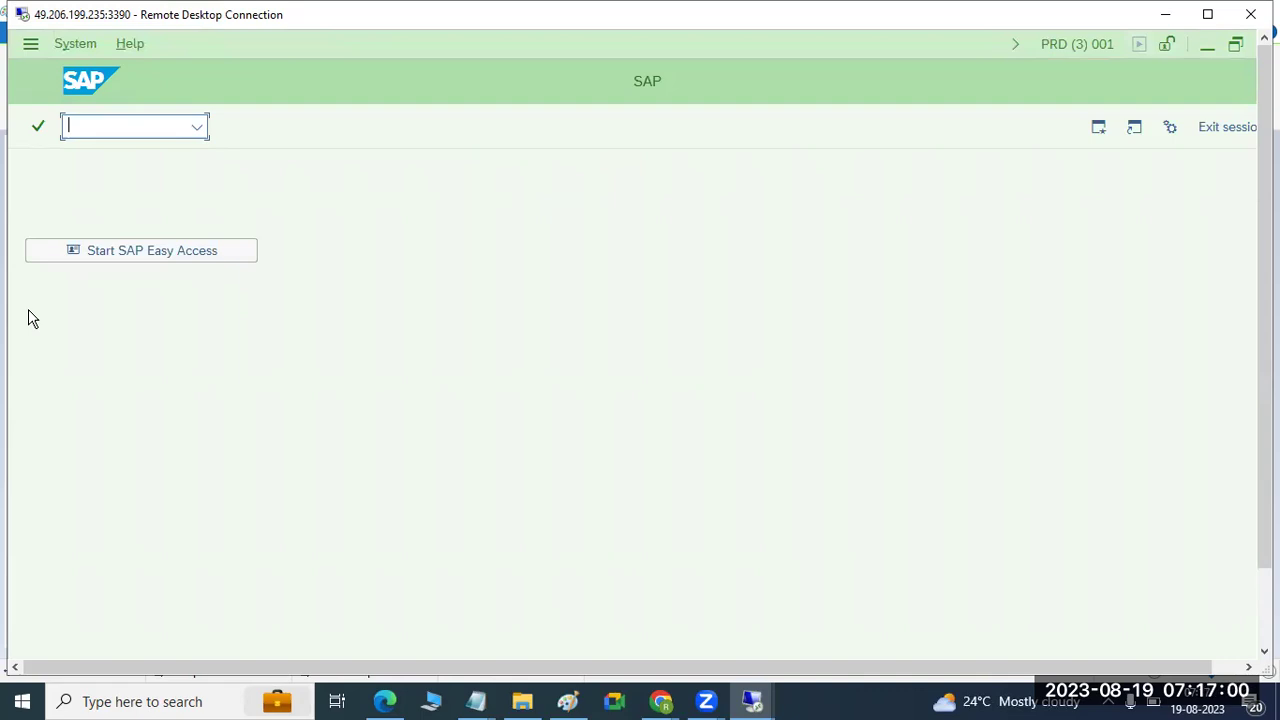
pyautogui.click(1210, 127)
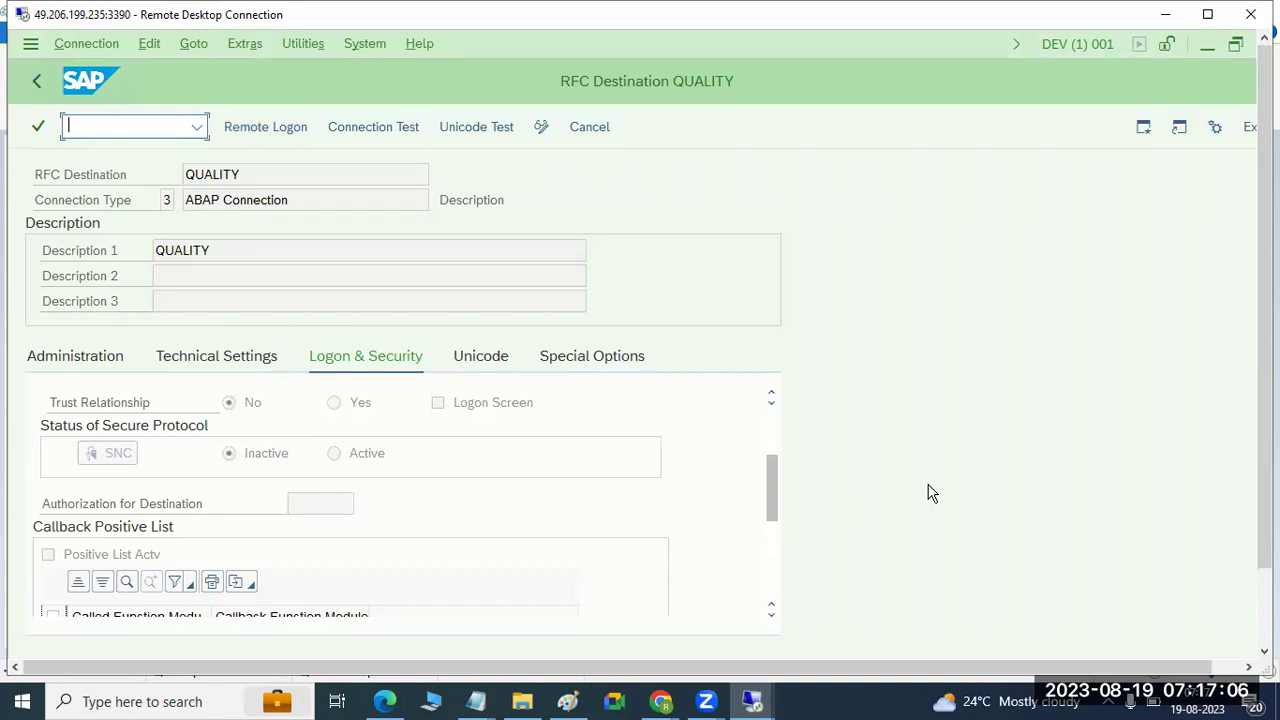
# Check the DDIC logon user in Logon Procedure, then return to the RFC connections list
pyautogui.click(772, 427)
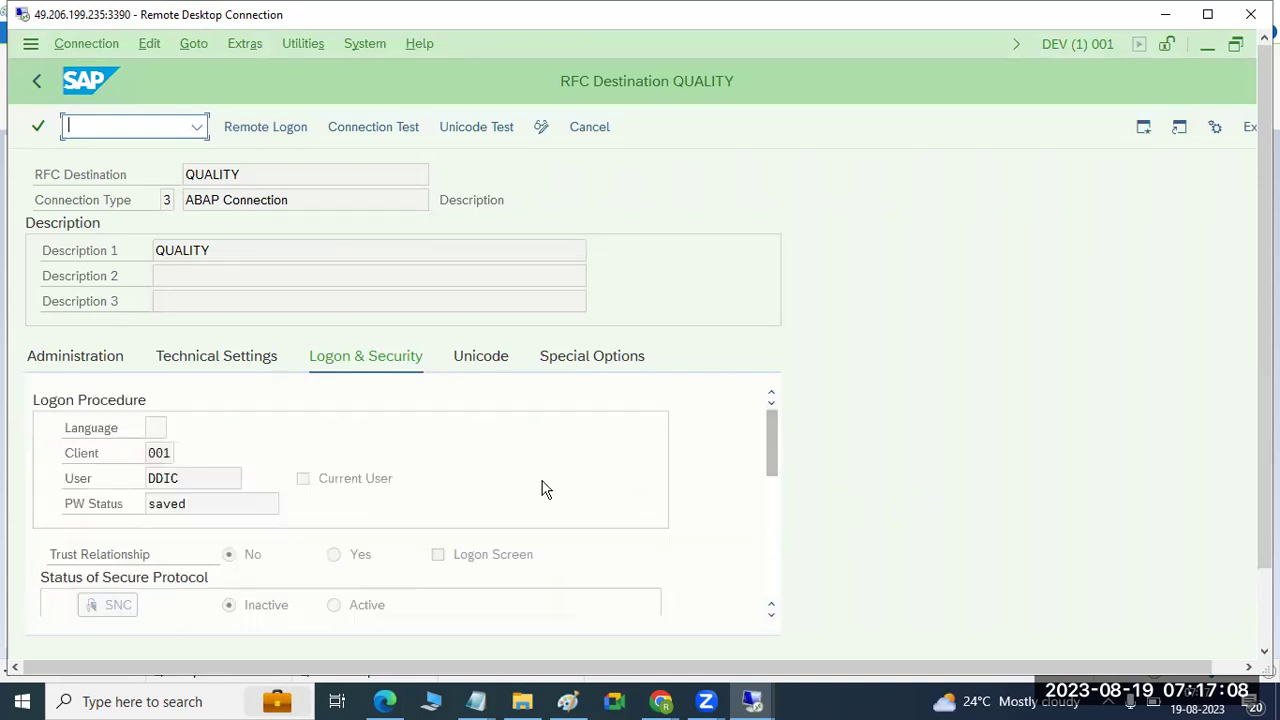
pyautogui.click(178, 480)
pyautogui.moveTo(178, 480); pyautogui.dragTo(148, 504)
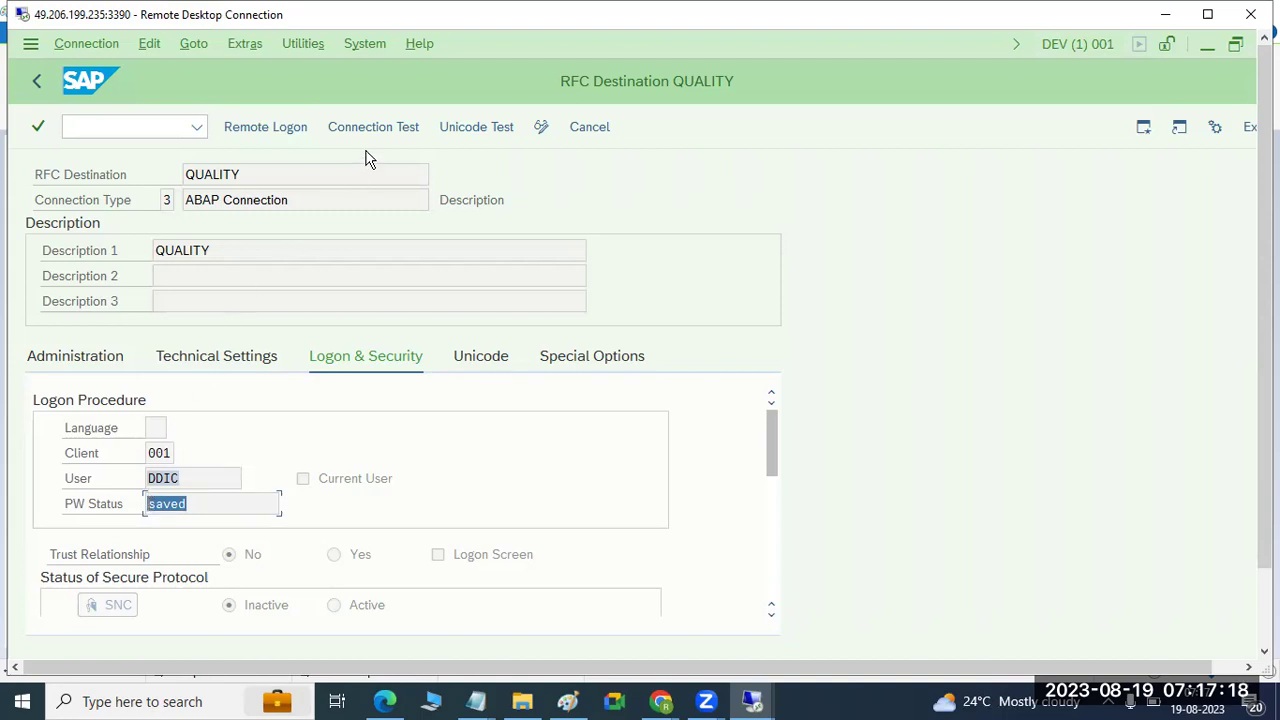
pyautogui.click(37, 84)
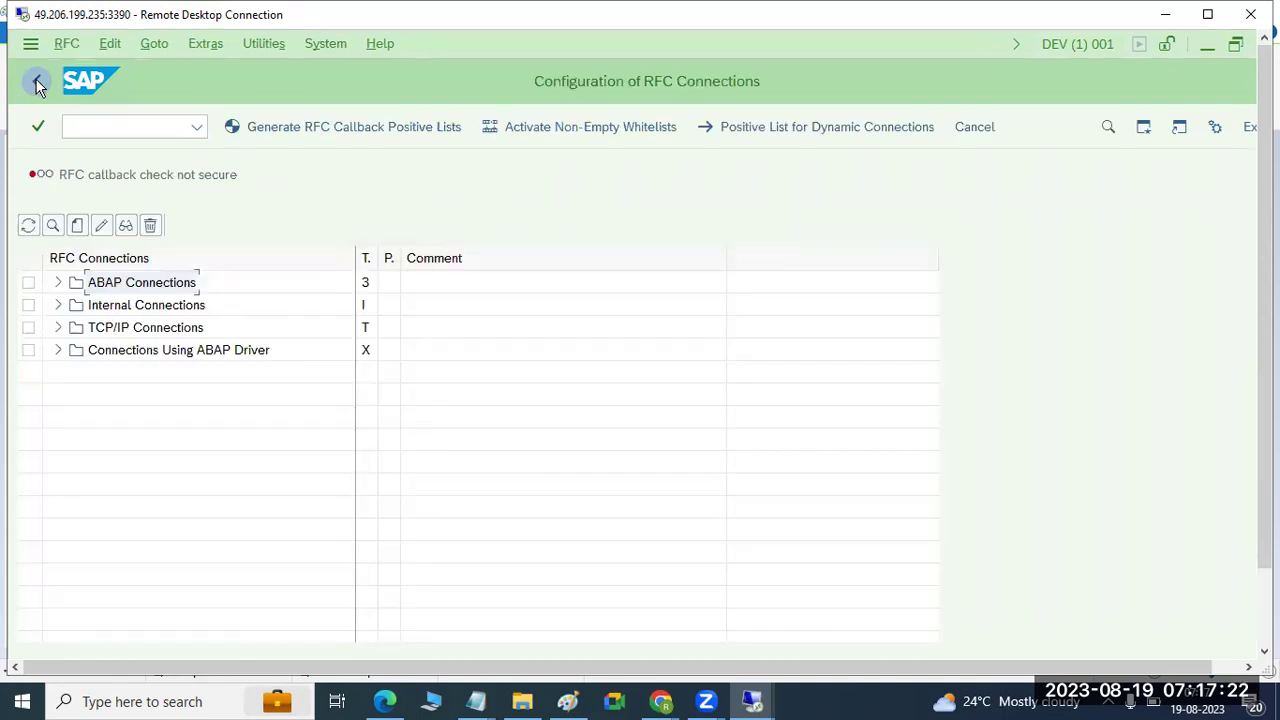
# Create a new RFC destination named GOOGLE
pyautogui.click(155, 289)
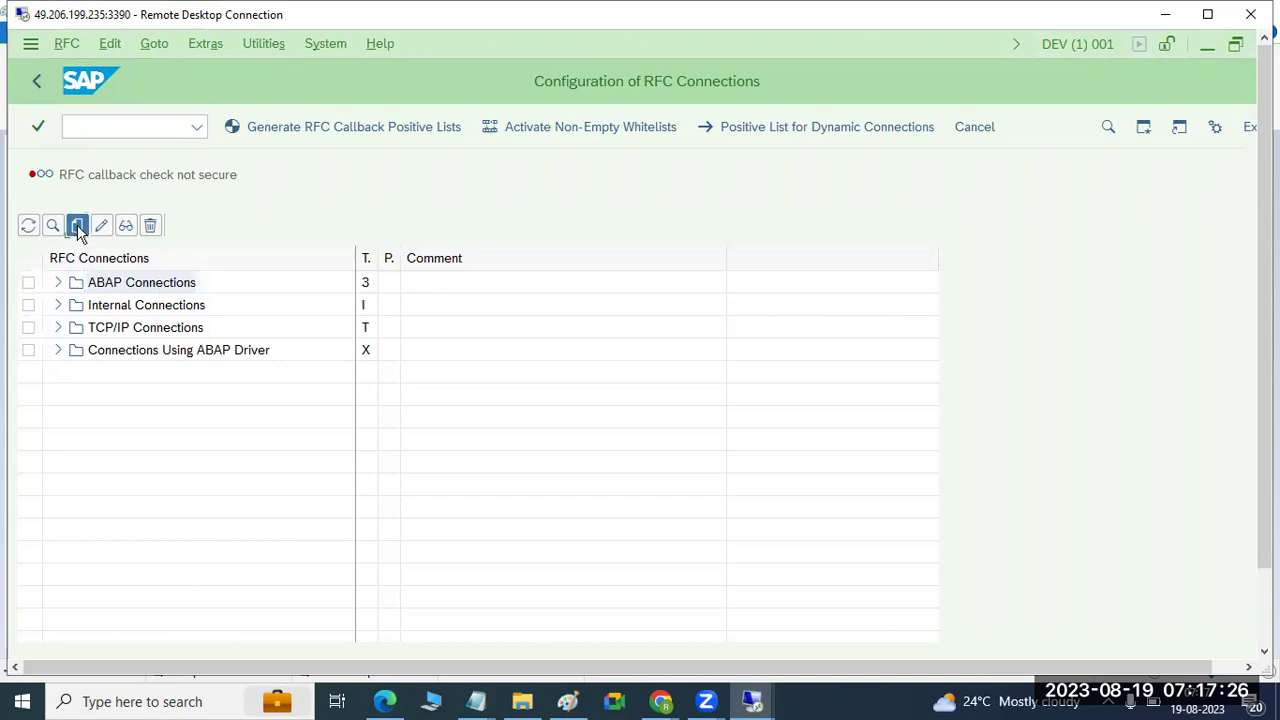
pyautogui.click(76, 225)
pyautogui.click(167, 200)
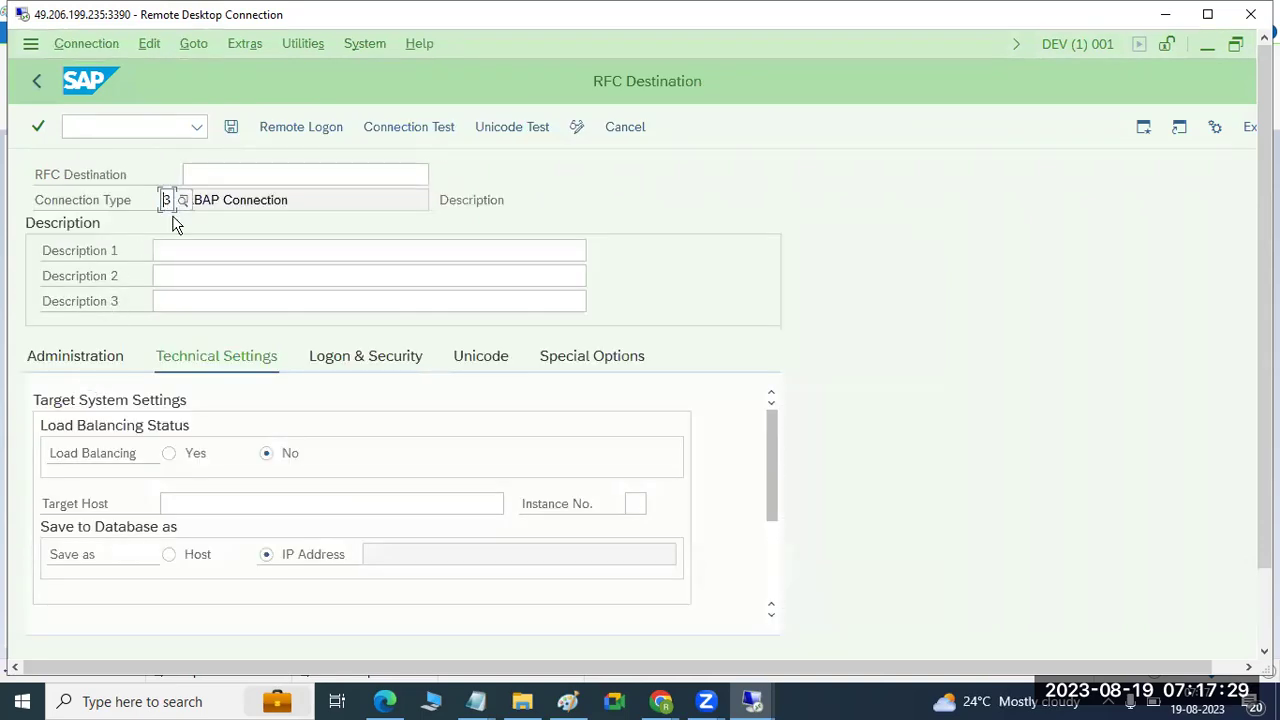
pyautogui.click(210, 177)
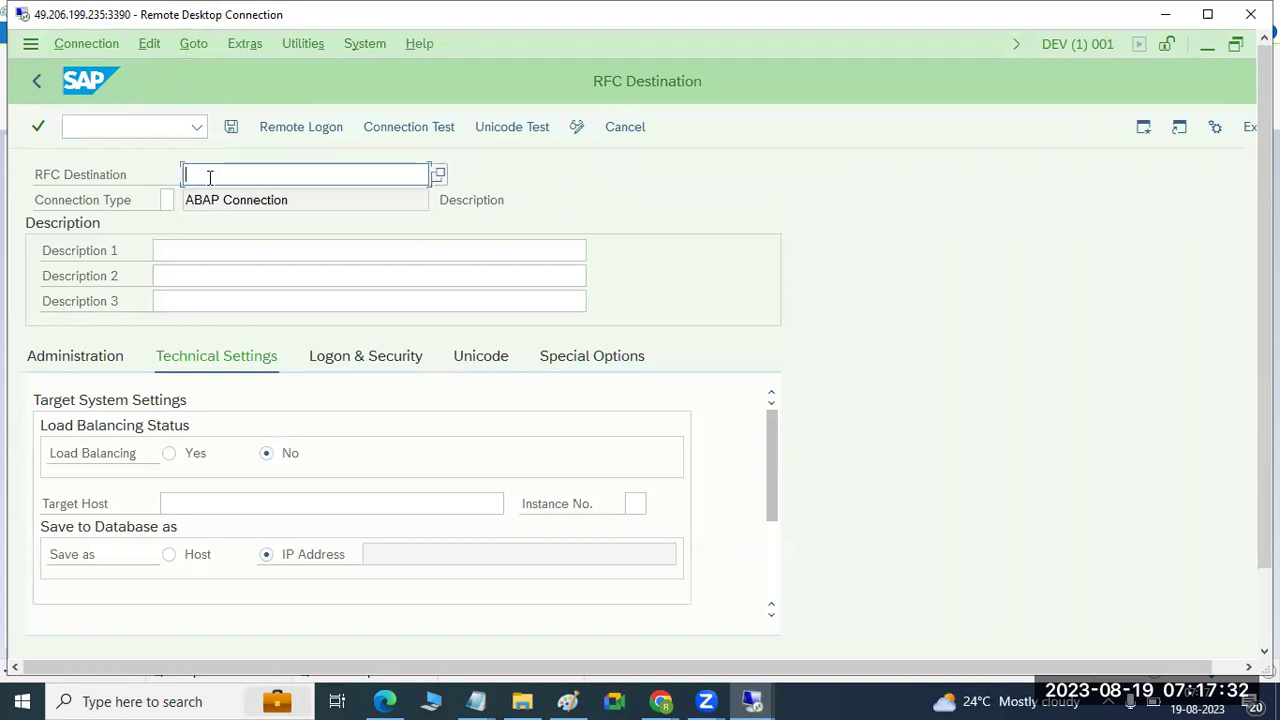
pyautogui.write('GOOGLE')
# Set GOOGLE's connection type to G (HTTP Connection to External Server) and save it
pyautogui.click(166, 200)
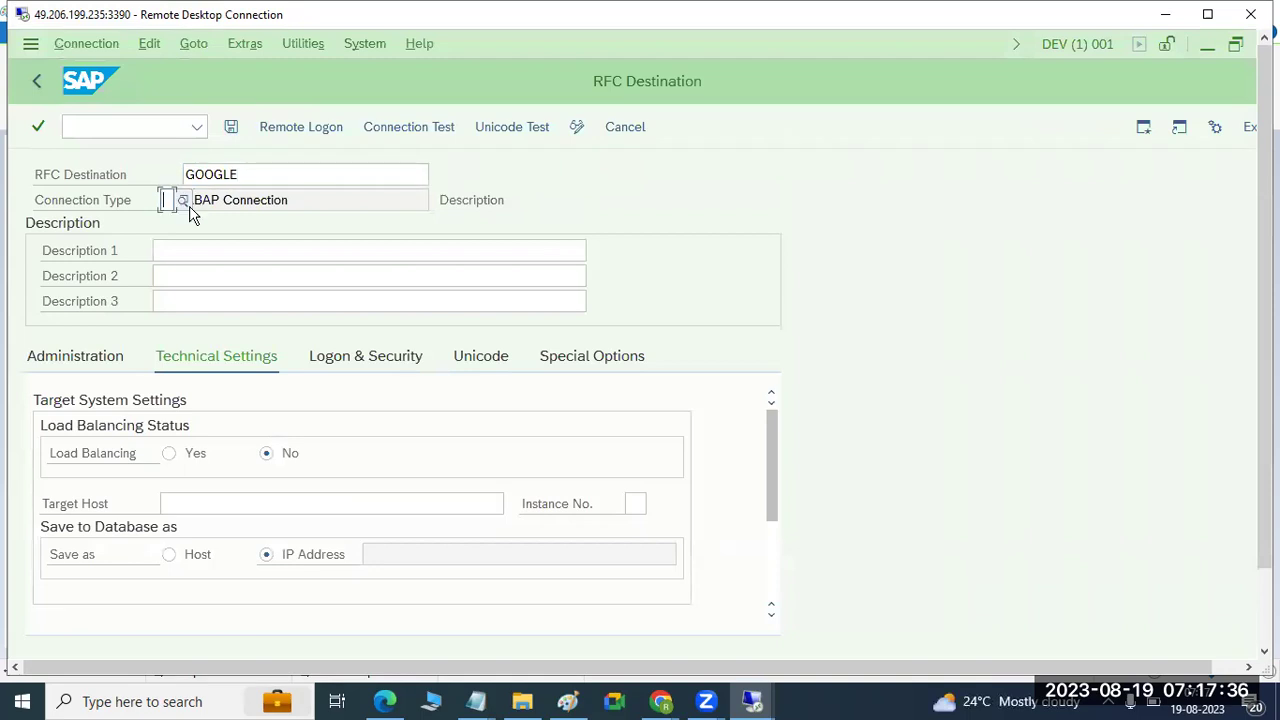
pyautogui.click(188, 208)
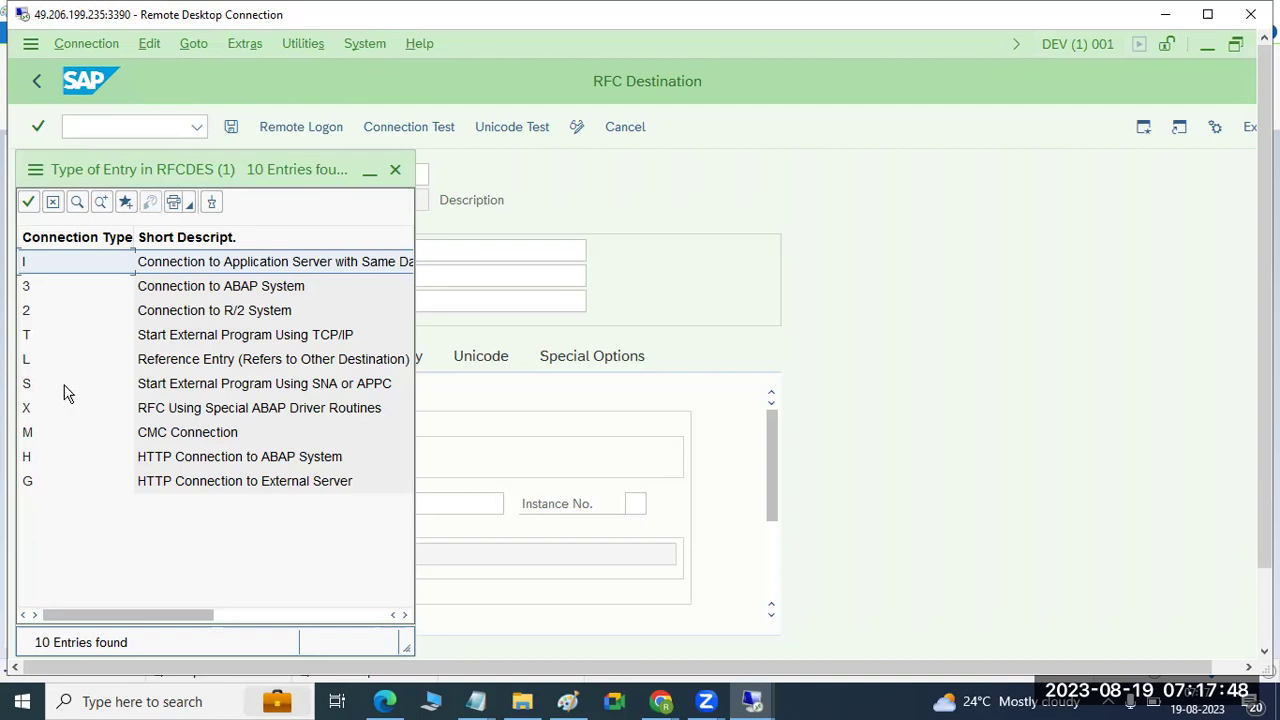
pyautogui.doubleClick(97, 484)
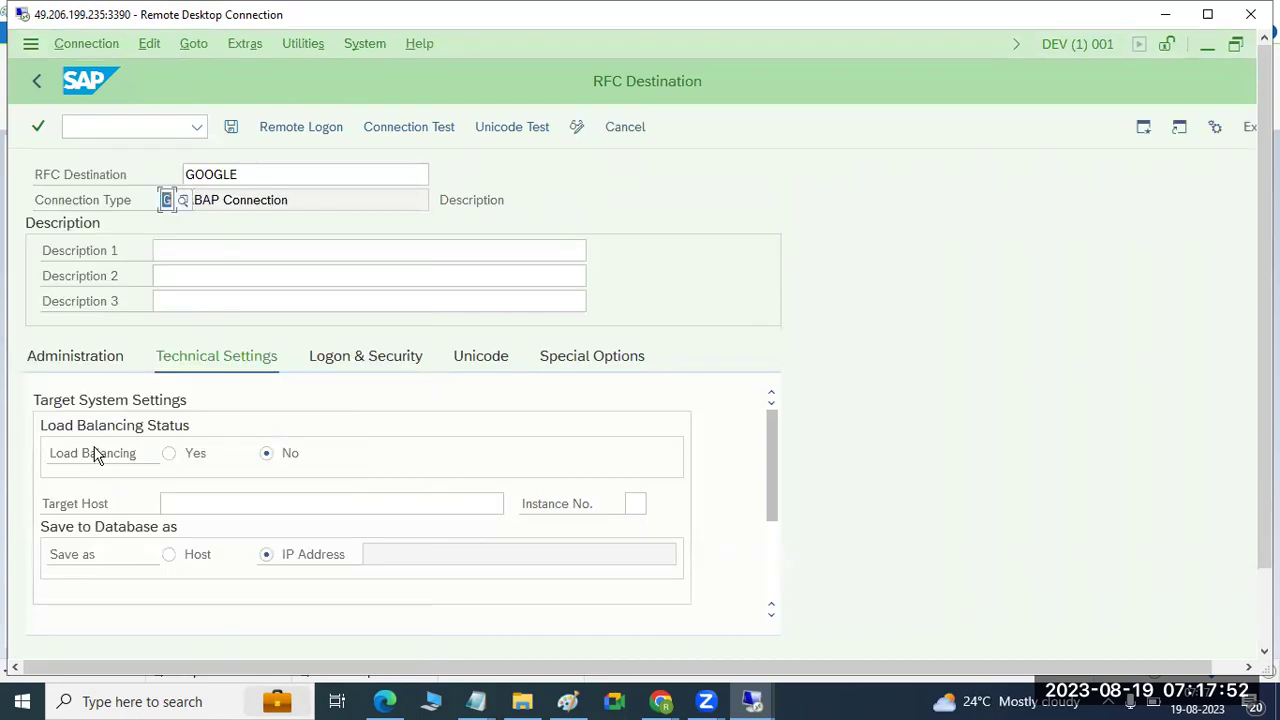
pyautogui.moveTo(190, 522); pyautogui.dragTo(240, 345)
pyautogui.click(592, 514)
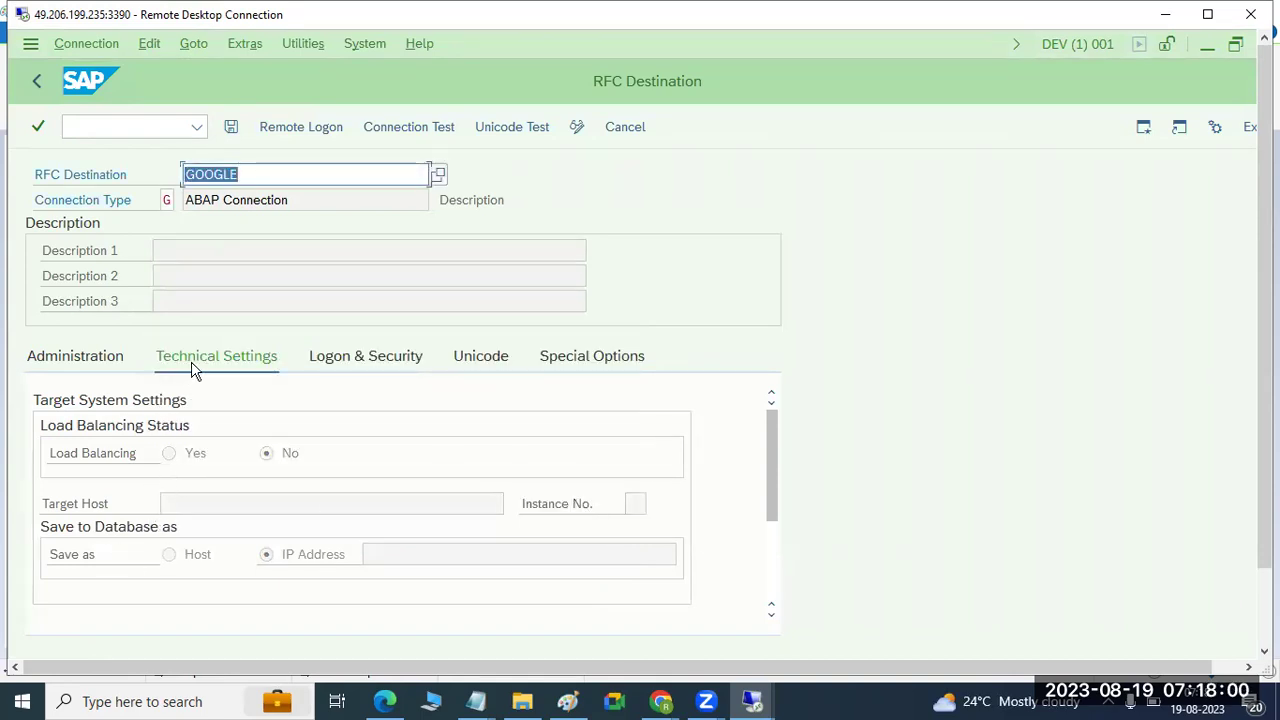
pyautogui.click(326, 360)
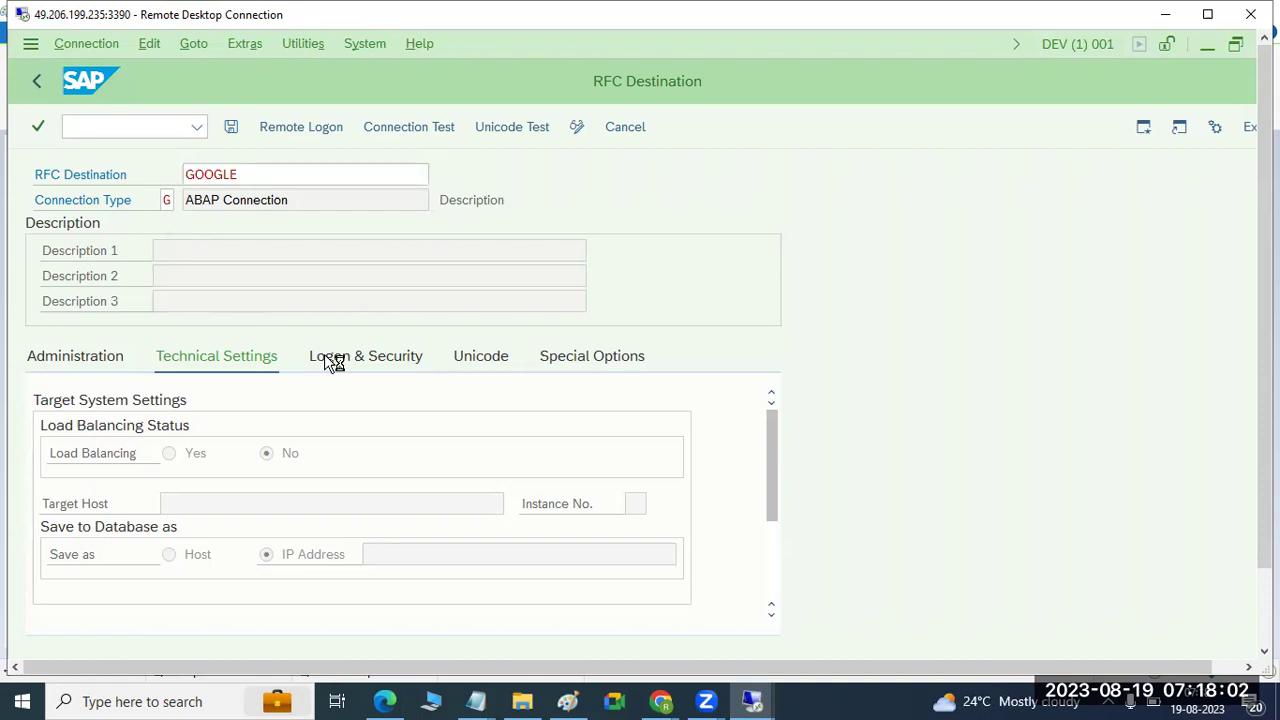
pyautogui.click(231, 127)
pyautogui.click(210, 428)
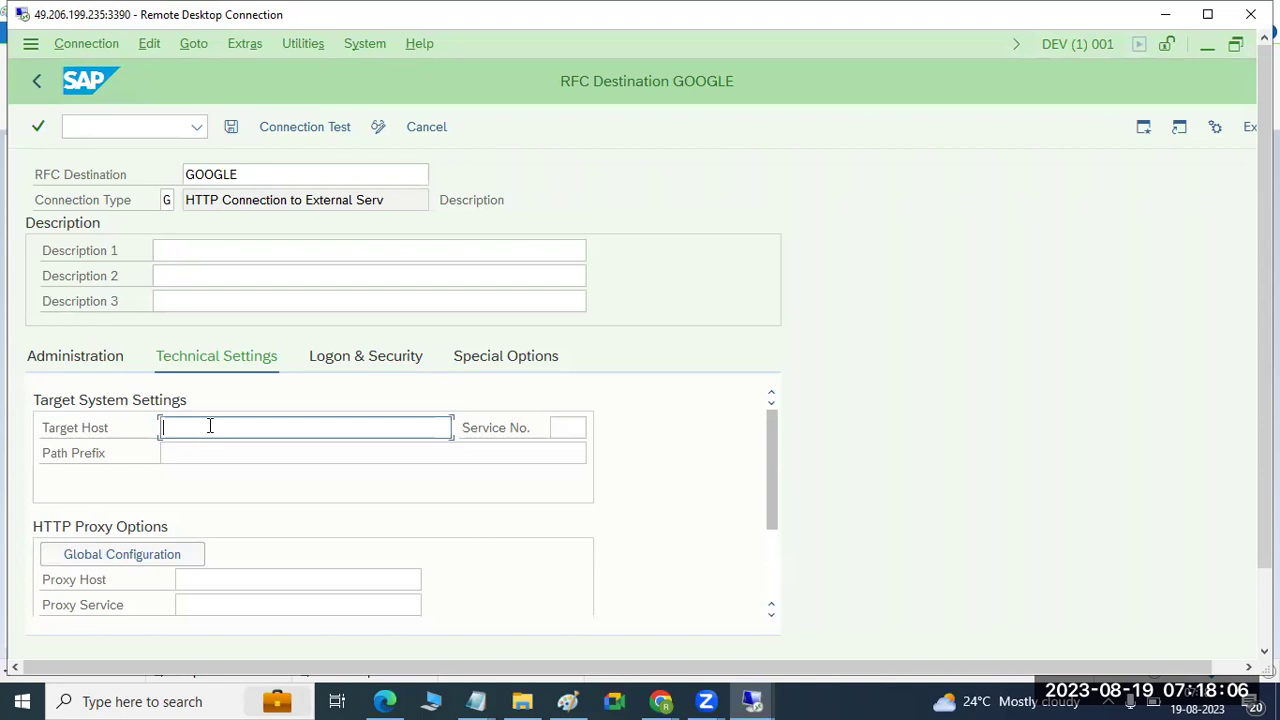
pyautogui.write('www.google.com')
pyautogui.click(563, 426)
pyautogui.write('80')
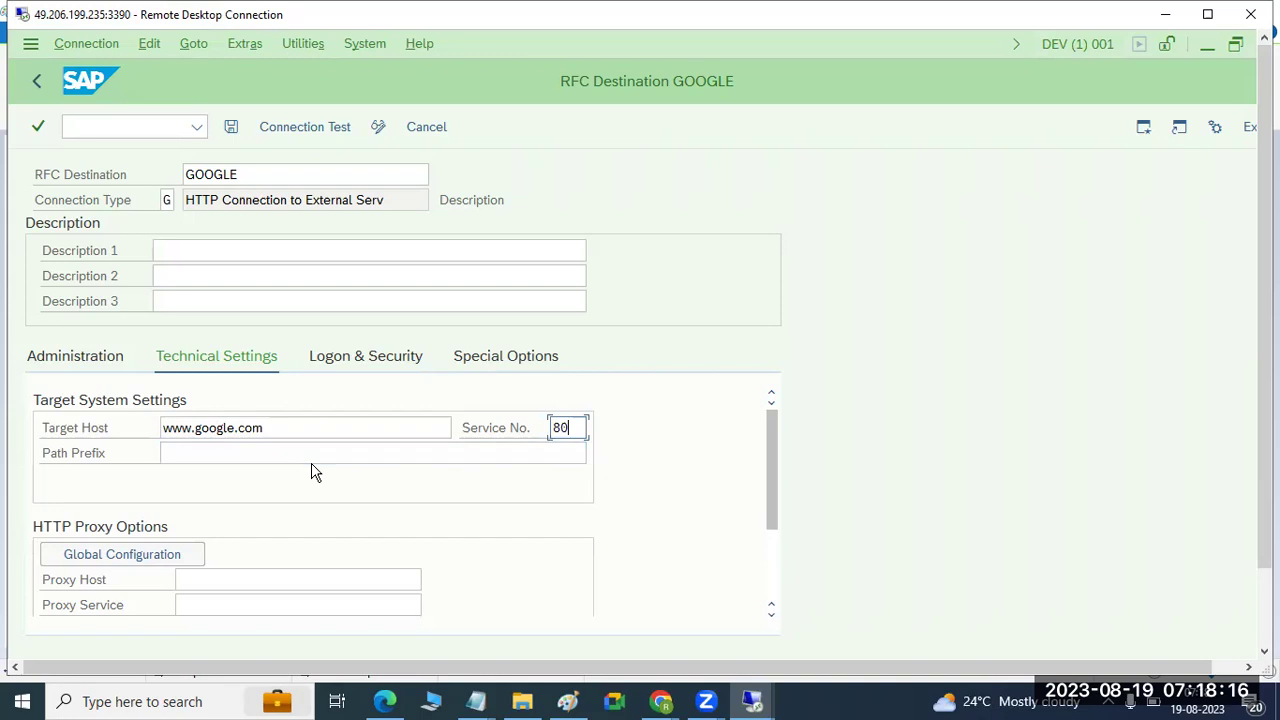
pyautogui.click(309, 457)
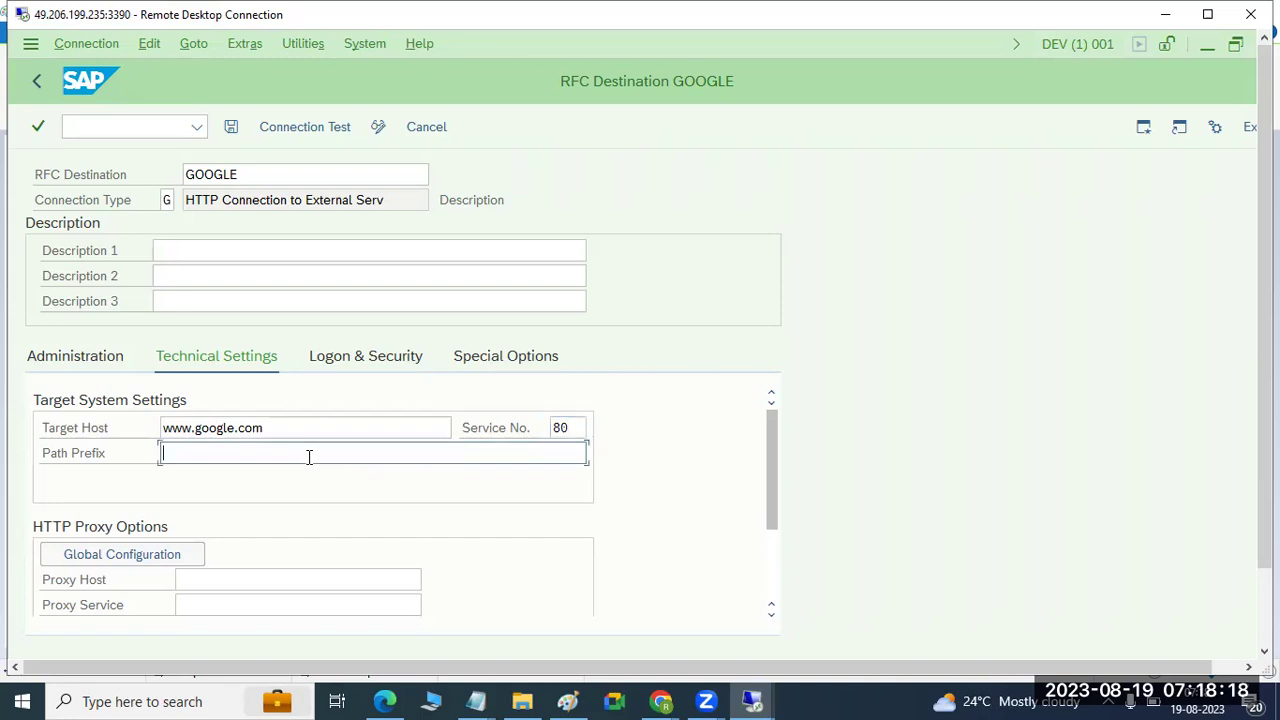
pyautogui.click(210, 248)
pyautogui.write('google')
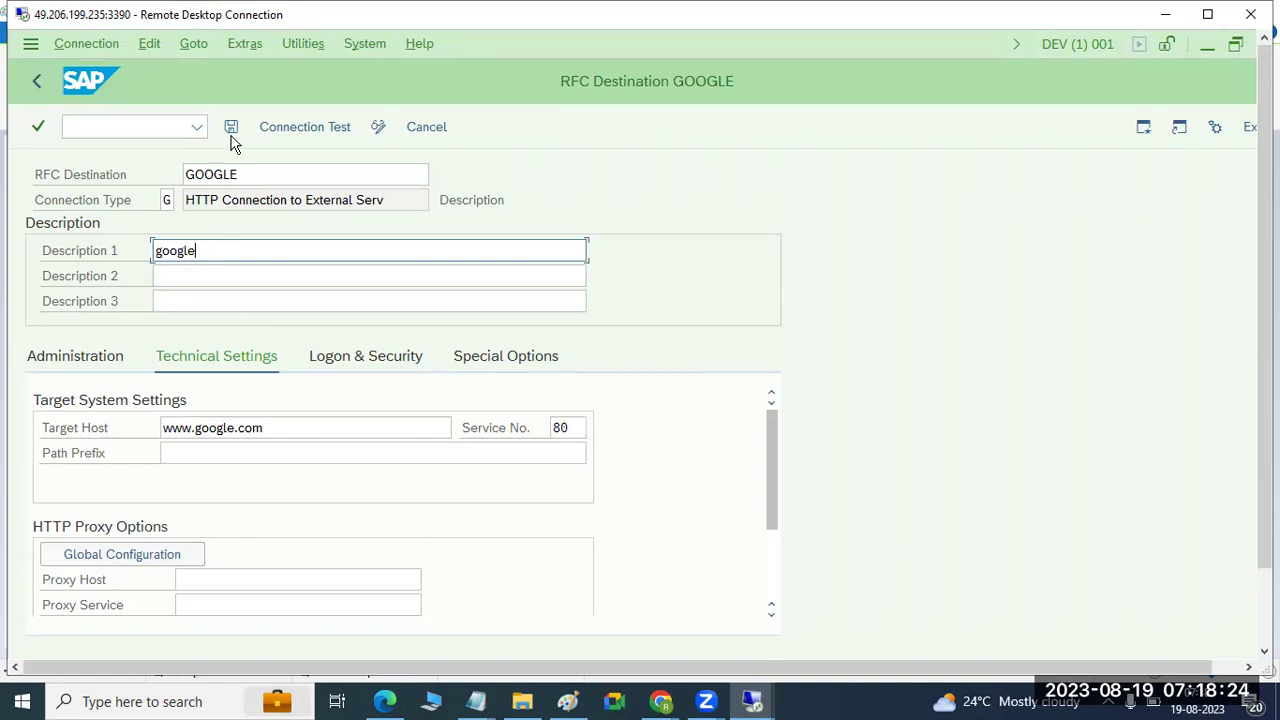
pyautogui.click(230, 127)
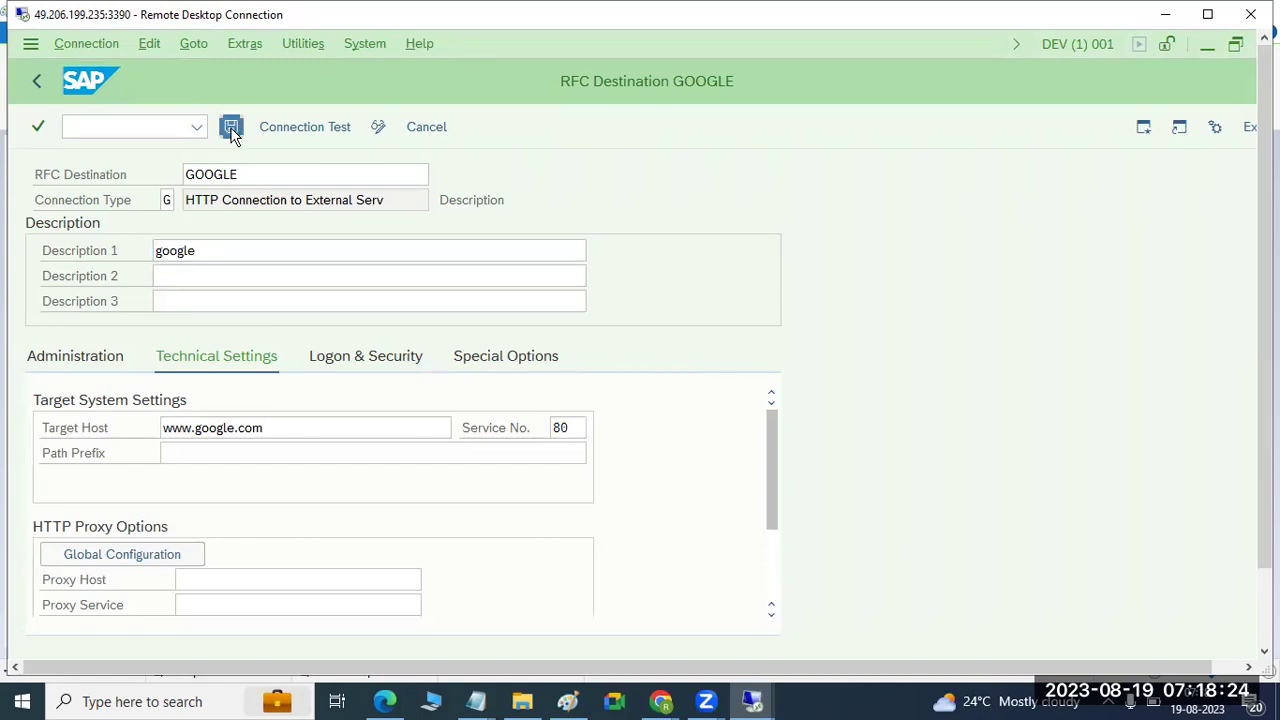
pyautogui.click(377, 130)
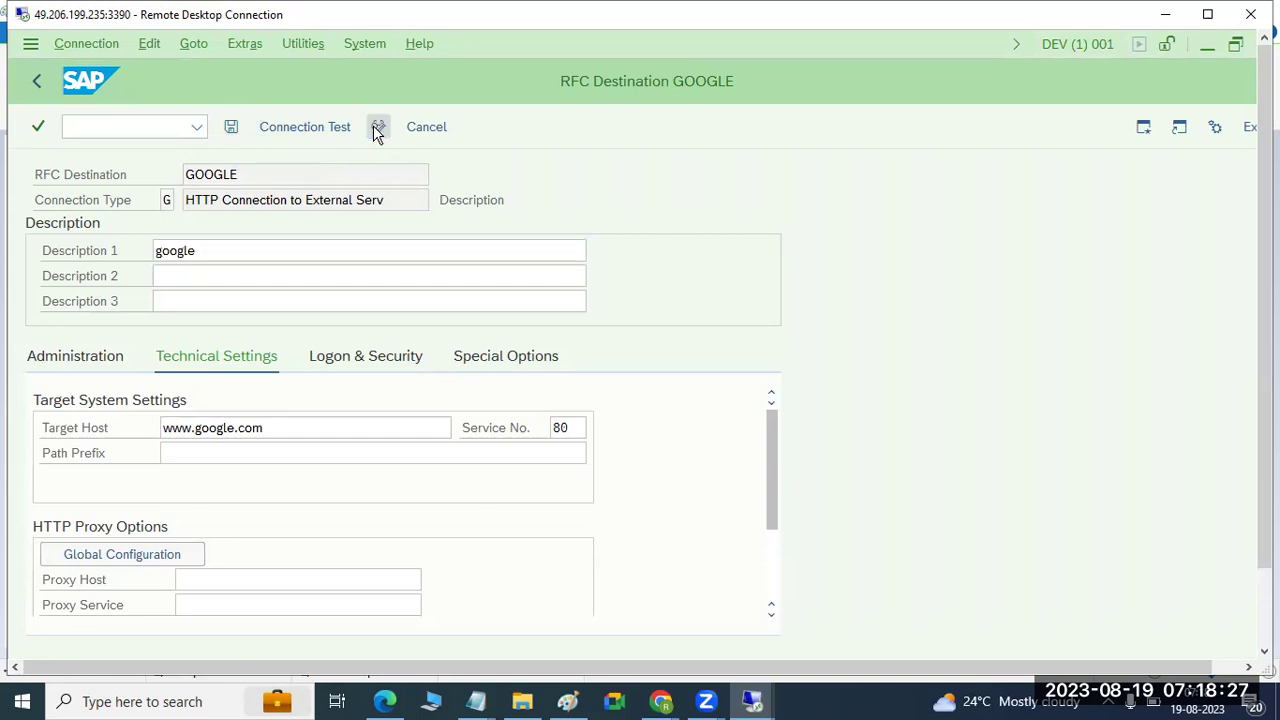
pyautogui.click(250, 135)
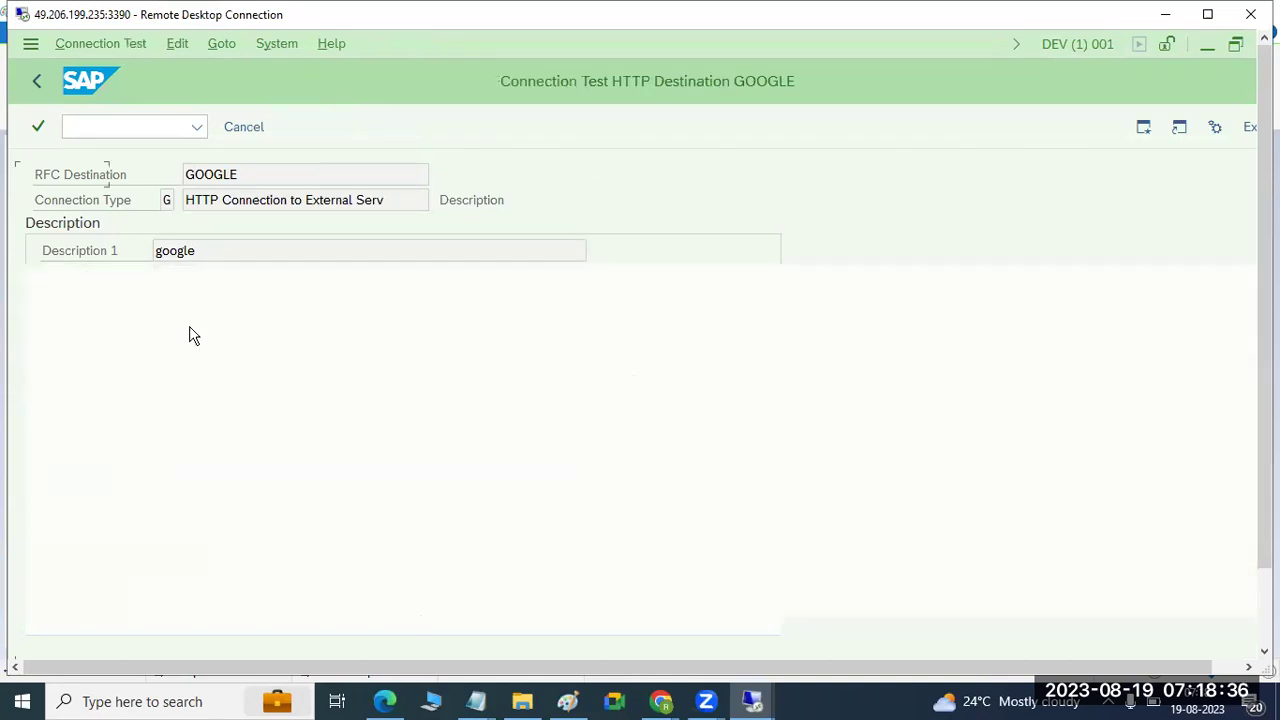
# Review the Google search page in the test's Response Body, then return to the GOOGLE destination settings
pyautogui.click(358, 232)
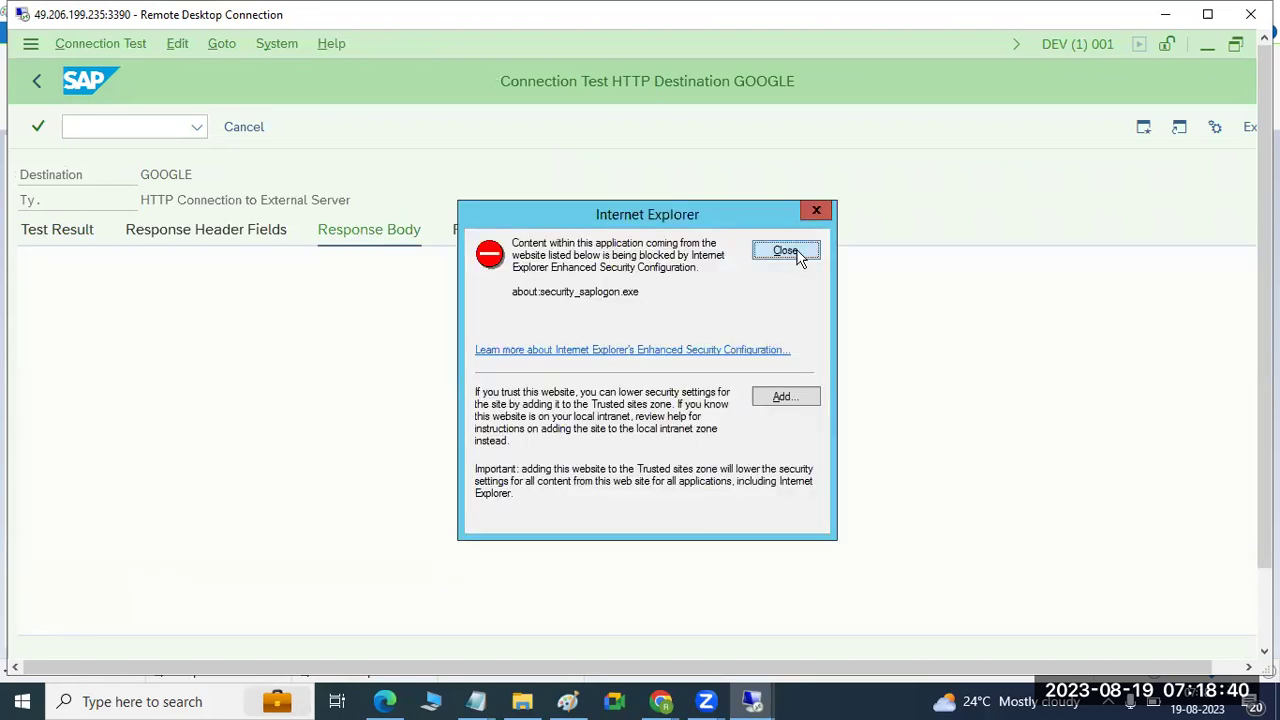
pyautogui.click(797, 253)
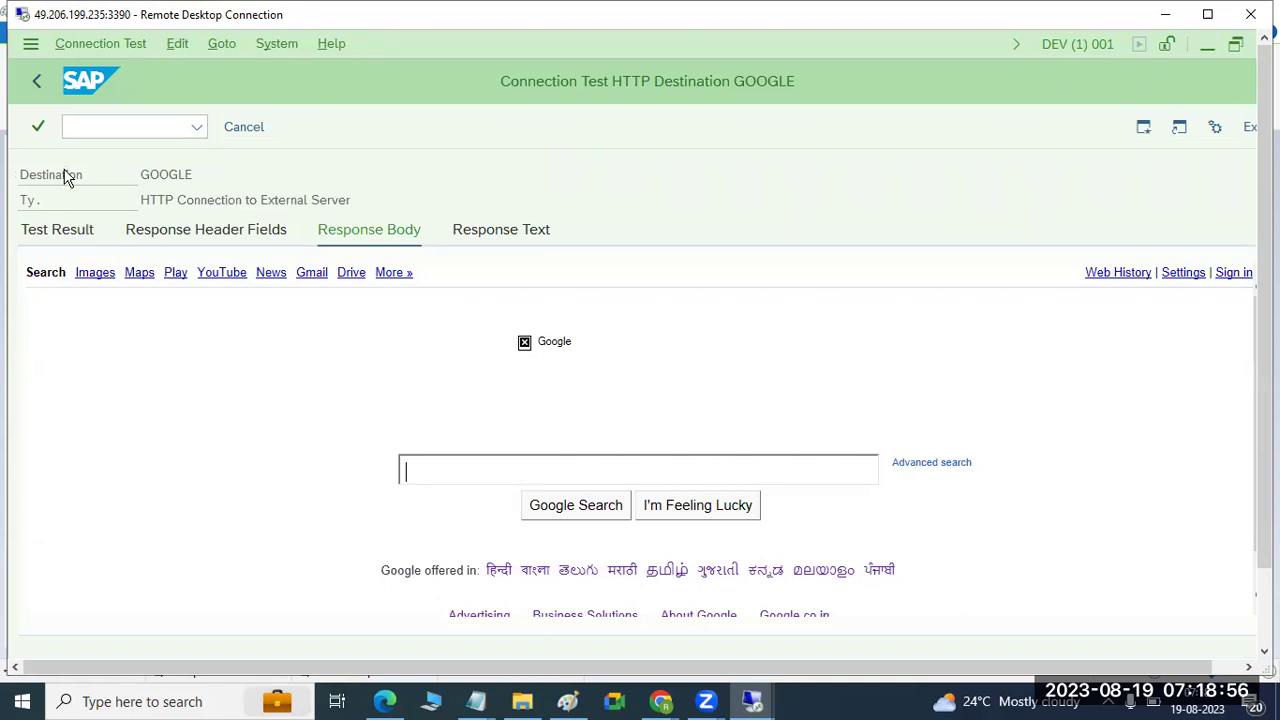
pyautogui.click(33, 84)
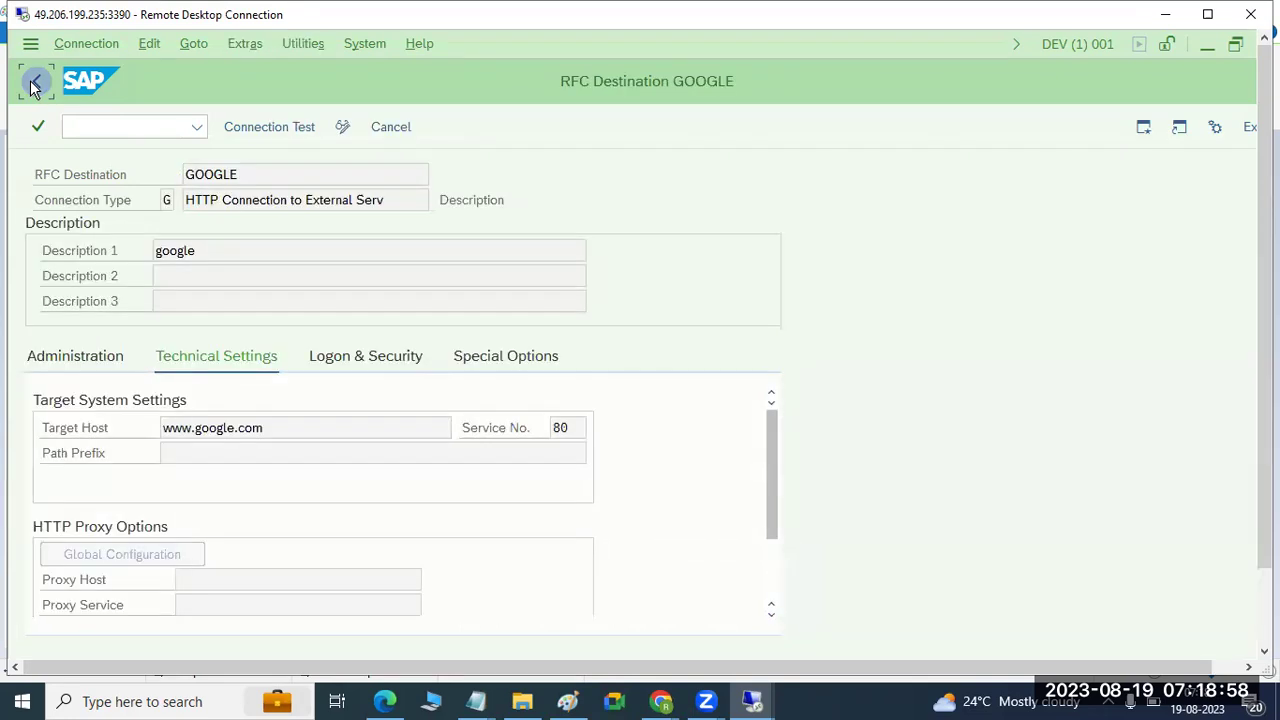
# Back in SM59, start a new destination under HTTP Connections to External Server
pyautogui.click(33, 84)
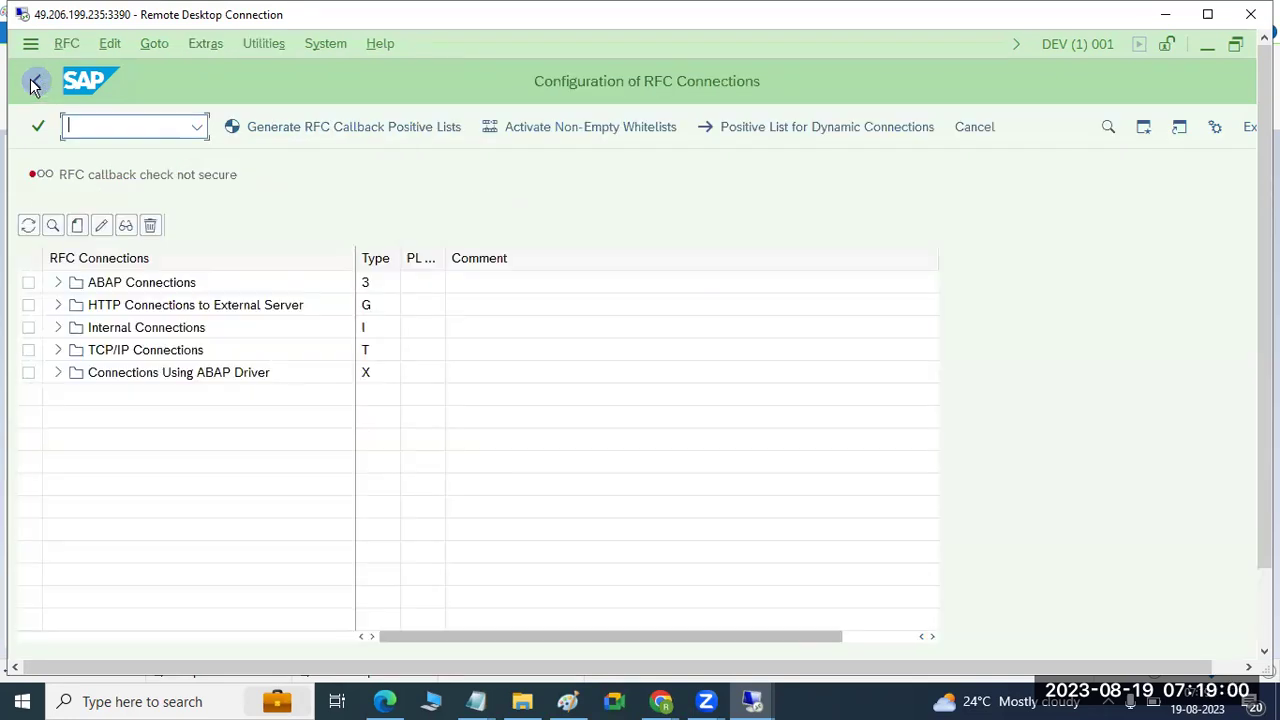
pyautogui.click(58, 283)
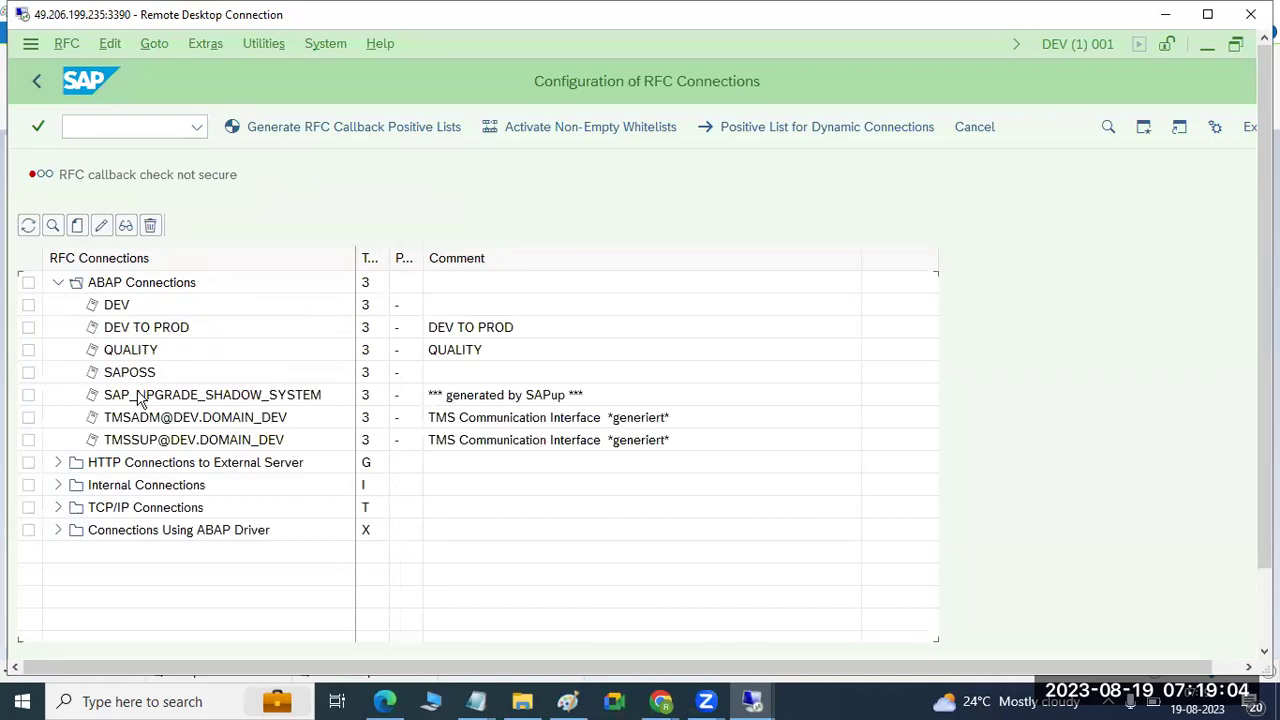
pyautogui.click(58, 463)
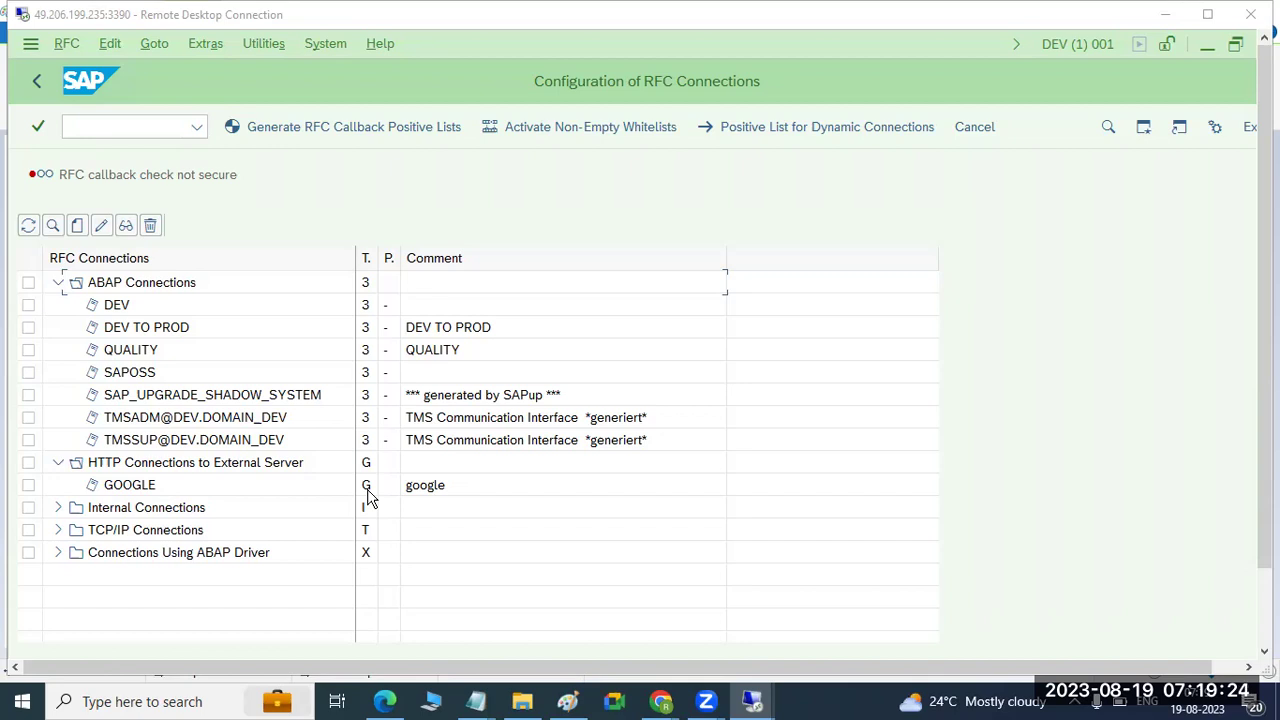
pyautogui.click(137, 469)
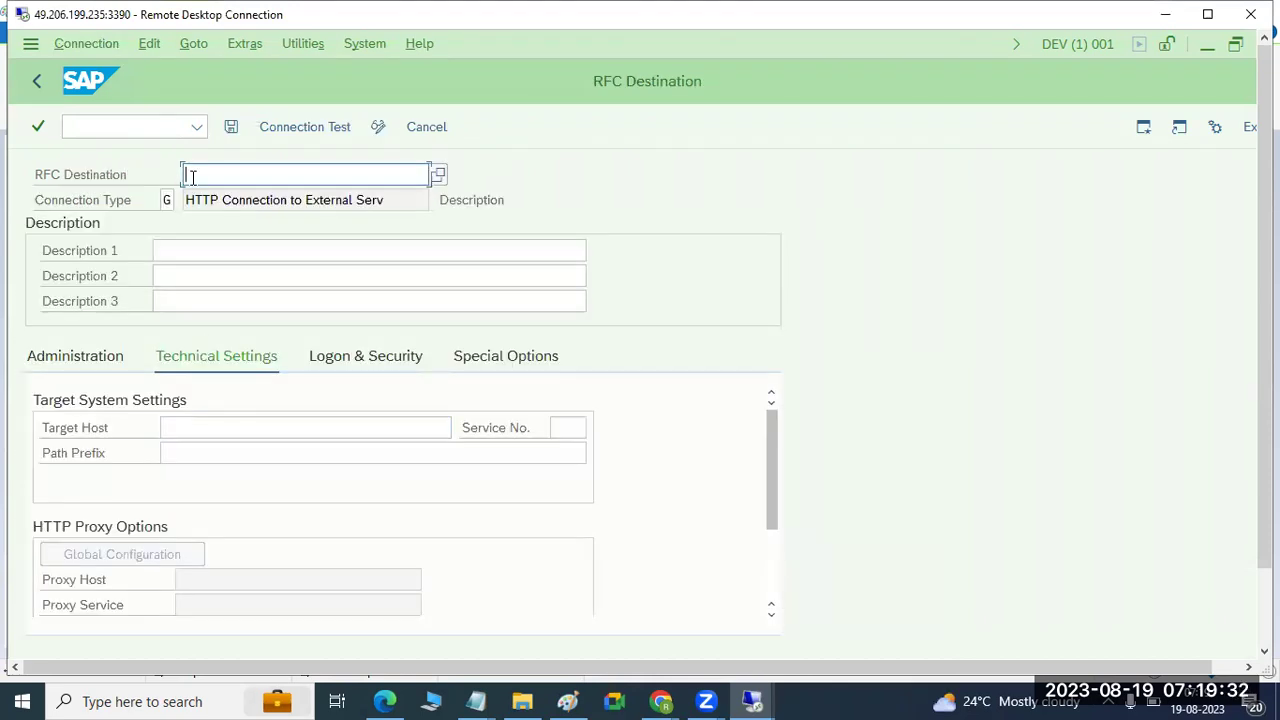
pyautogui.write('TEST')
pyautogui.click(212, 242)
pyautogui.write('TEST')
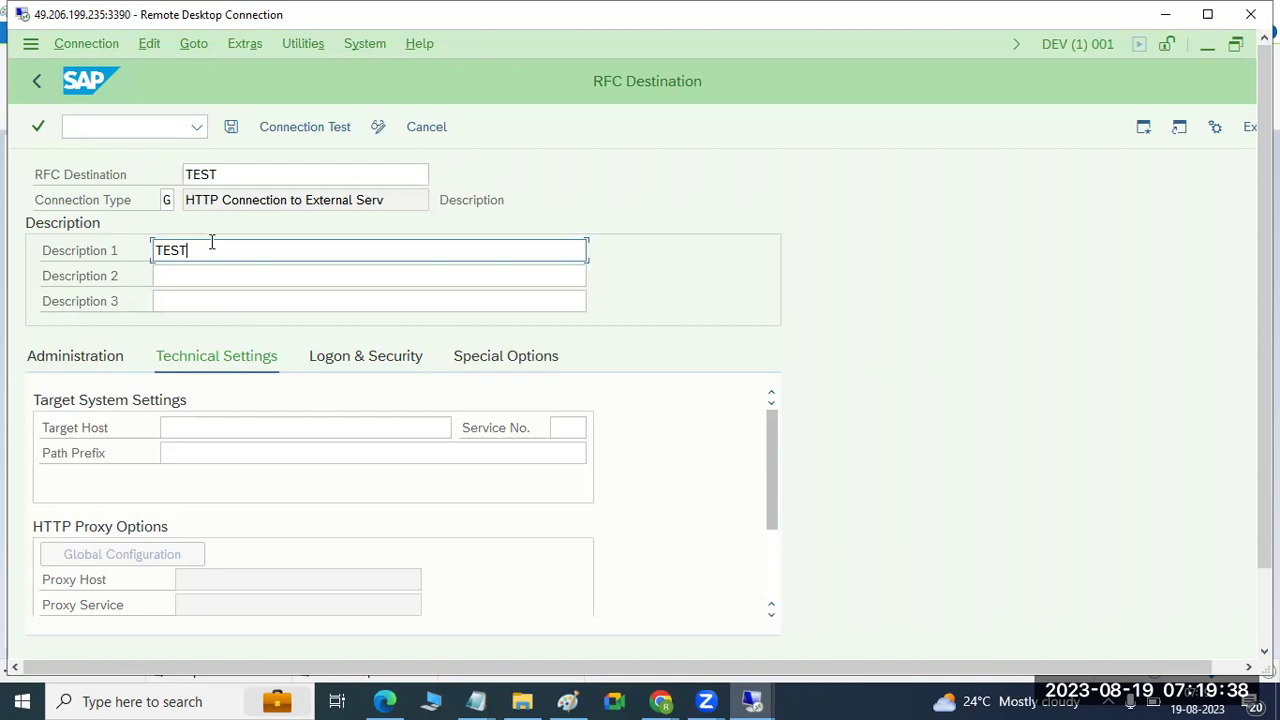
pyautogui.click(191, 428)
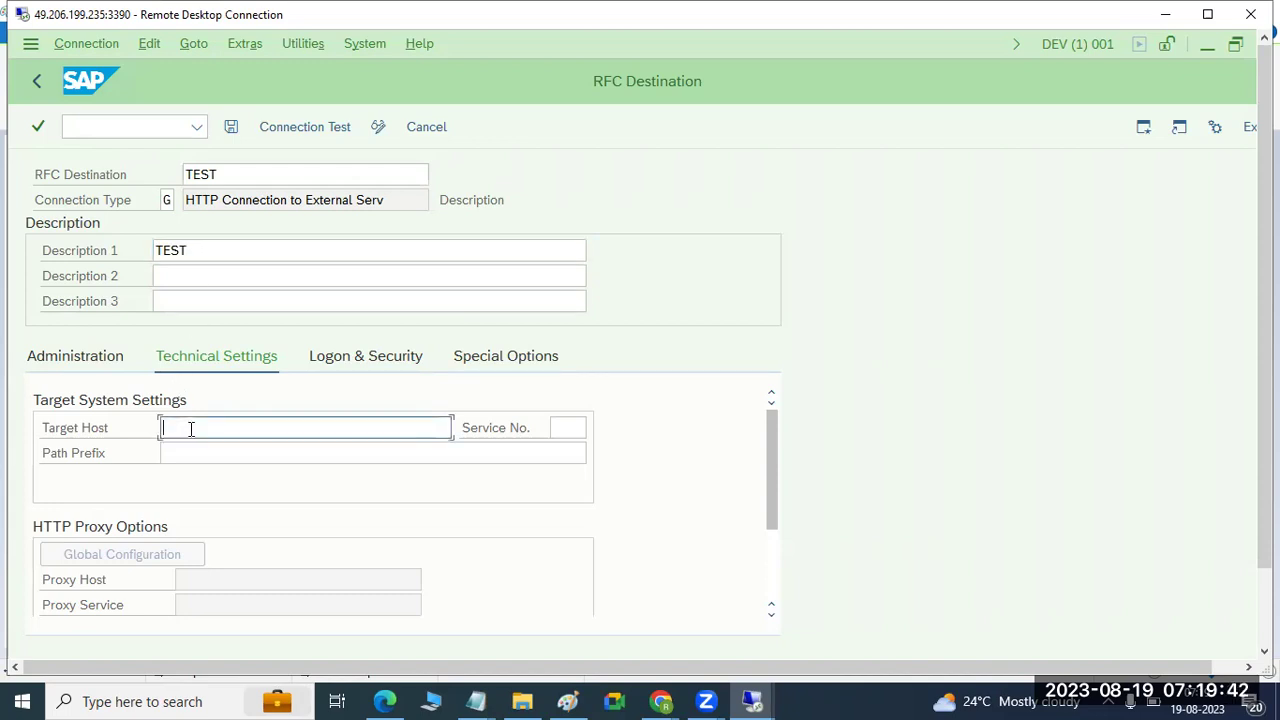
pyautogui.write('http://kponlineetrainin')
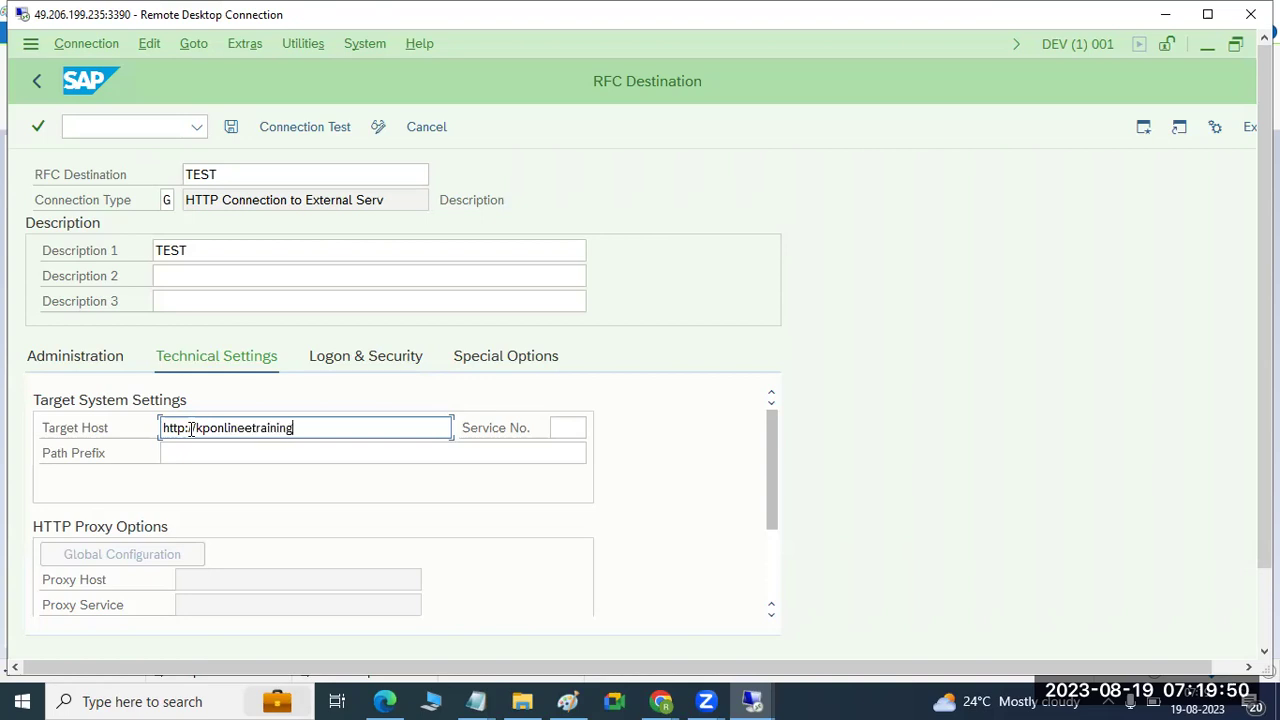
pyautogui.write('g.co.in')
pyautogui.click(566, 422)
pyautogui.write('80')
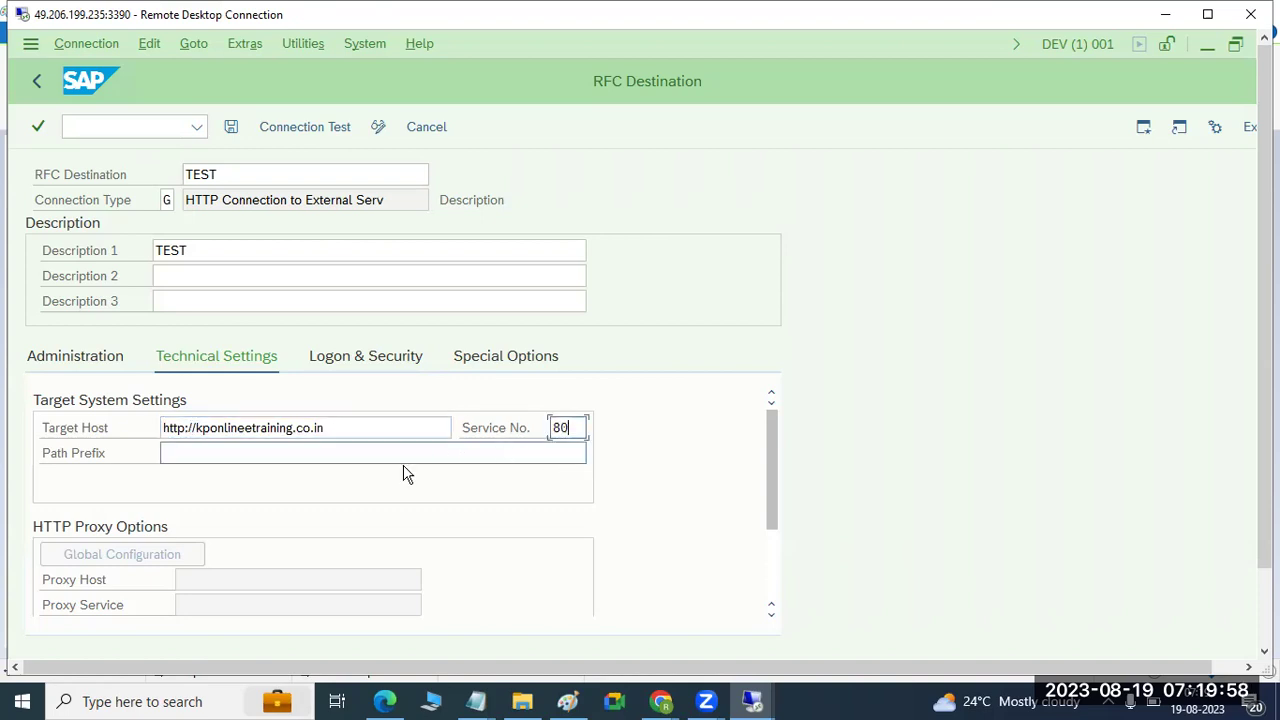
pyautogui.click(231, 127)
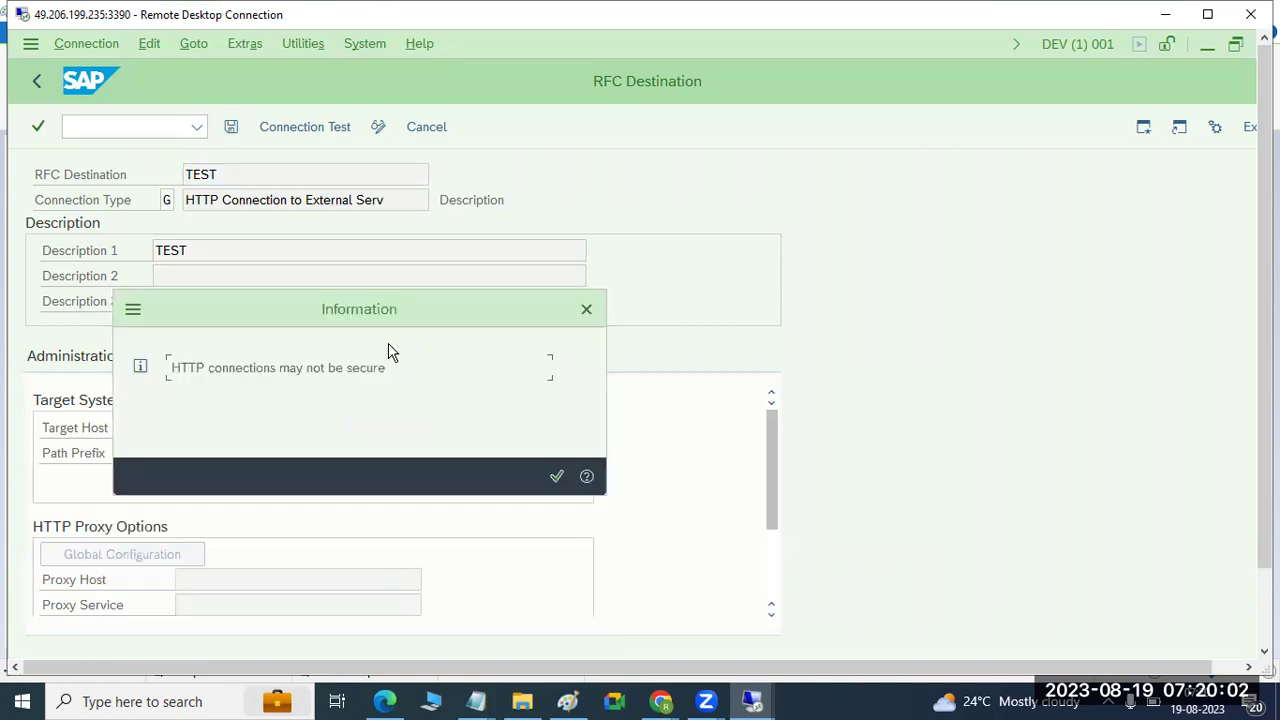
# Acknowledge the HTTP notice, change the service number to 8000, save, and test the connection
pyautogui.click(556, 478)
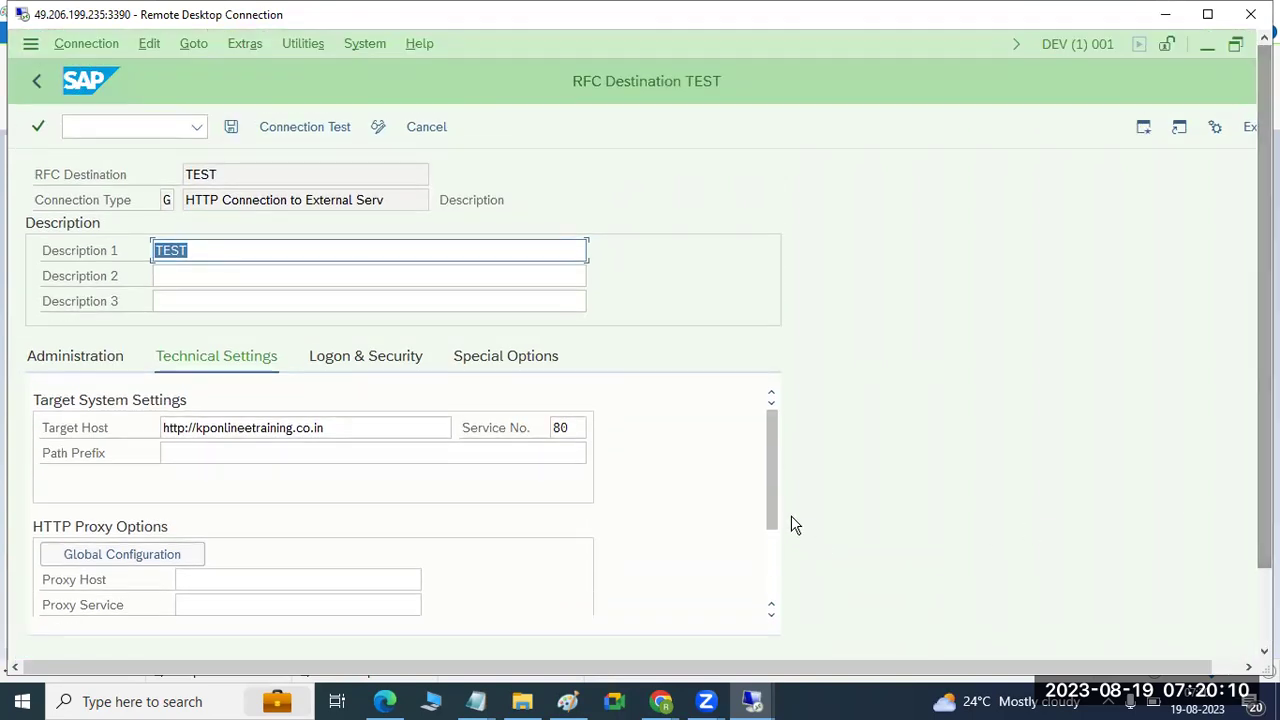
pyautogui.click(566, 427)
pyautogui.write('00')
pyautogui.click(230, 130)
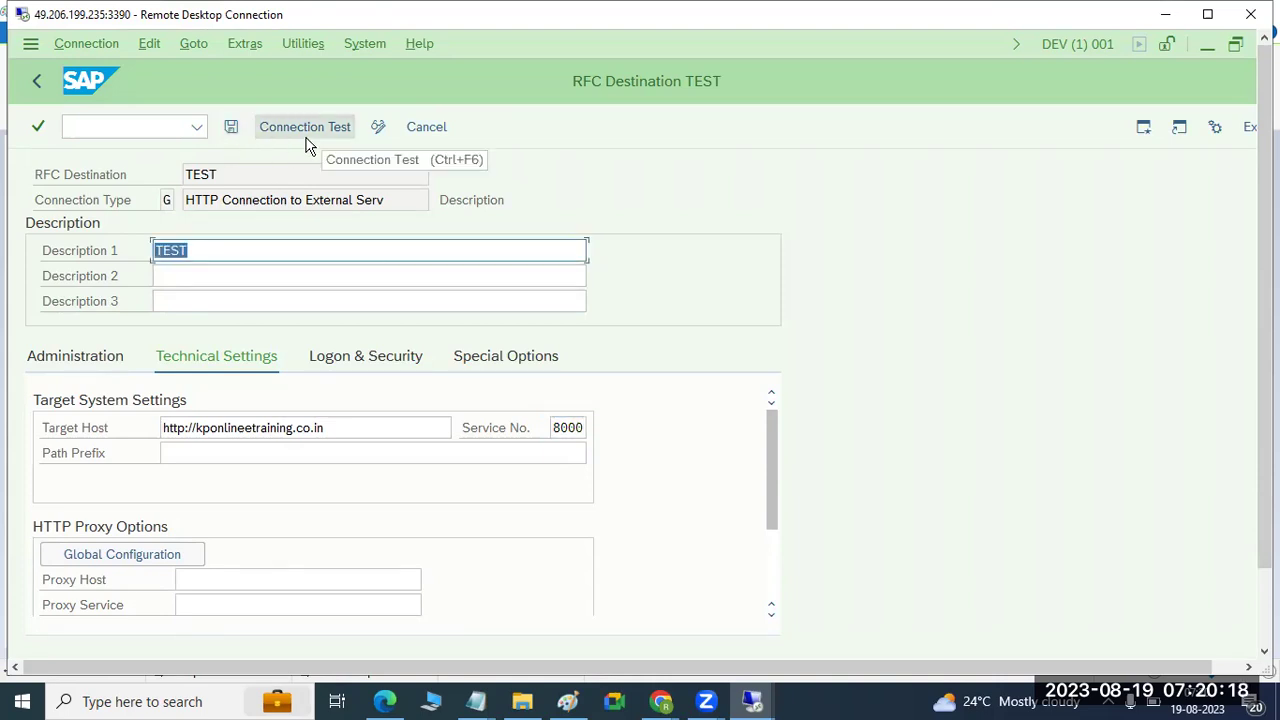
pyautogui.click(255, 427)
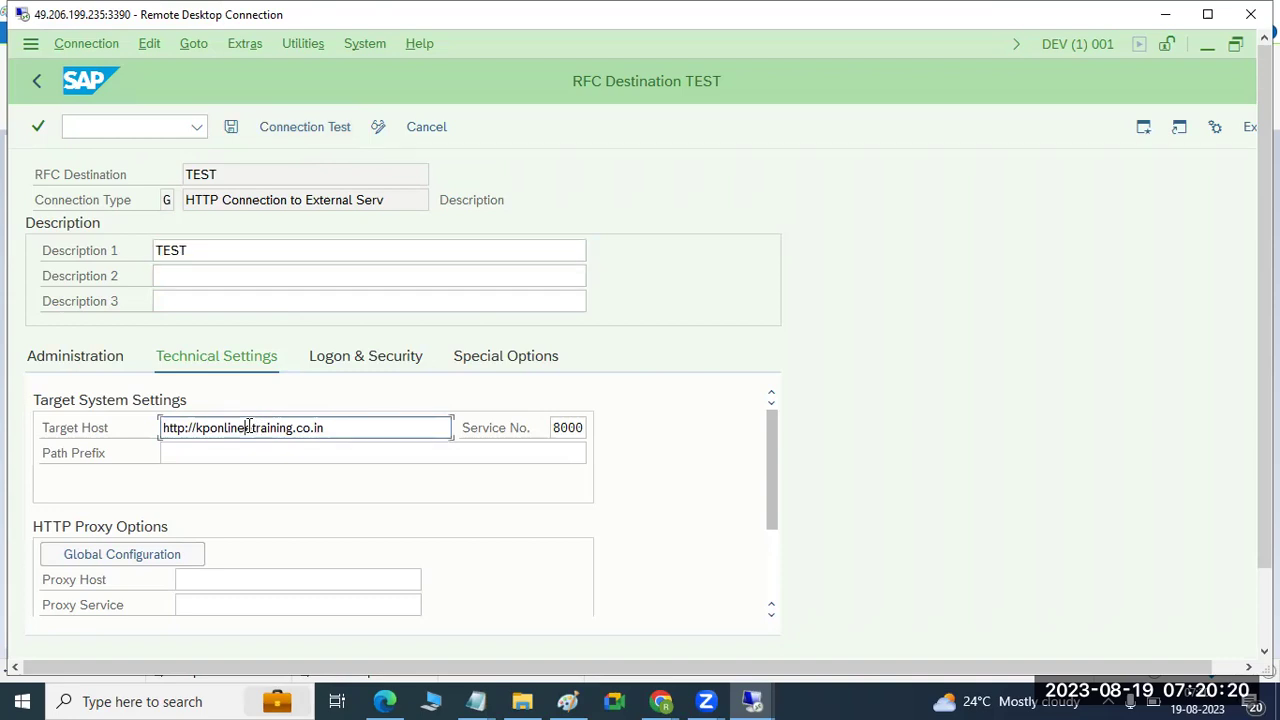
pyautogui.press('Delete')
pyautogui.press('Delete')
pyautogui.click(231, 127)
pyautogui.click(274, 128)
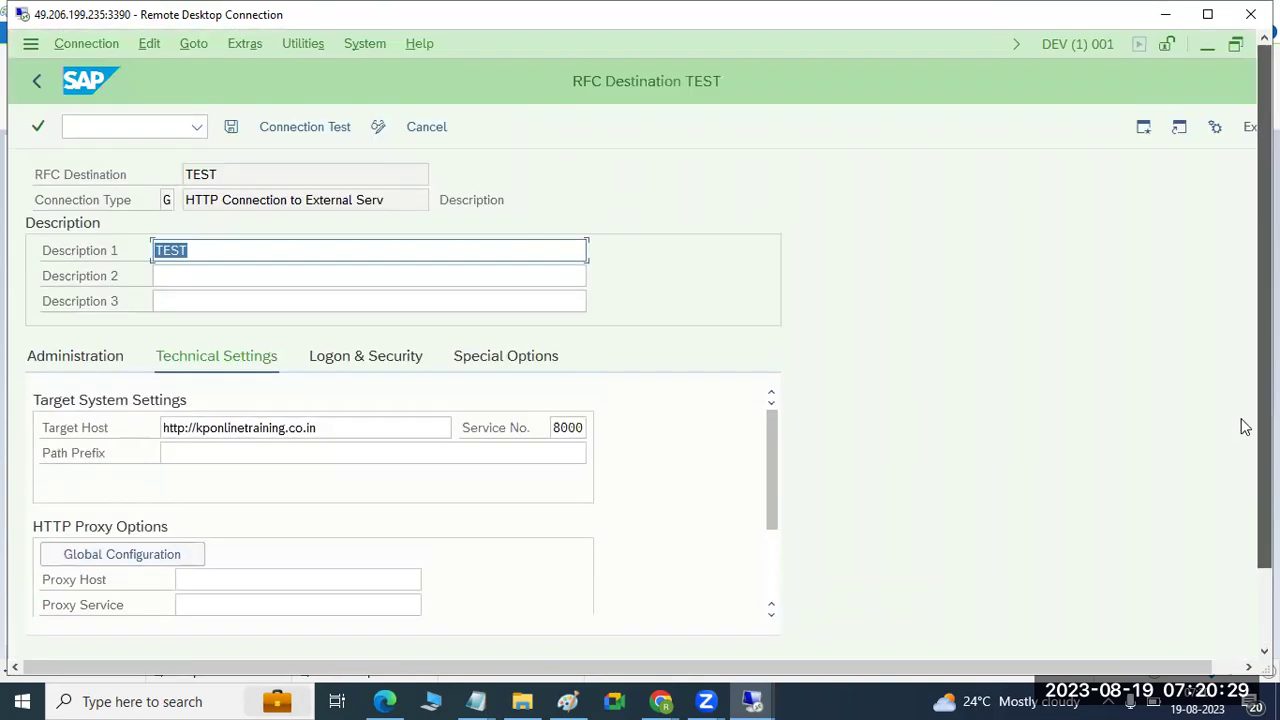
# Set the service back to 80, save and retest, then select the target host address
pyautogui.click(568, 429)
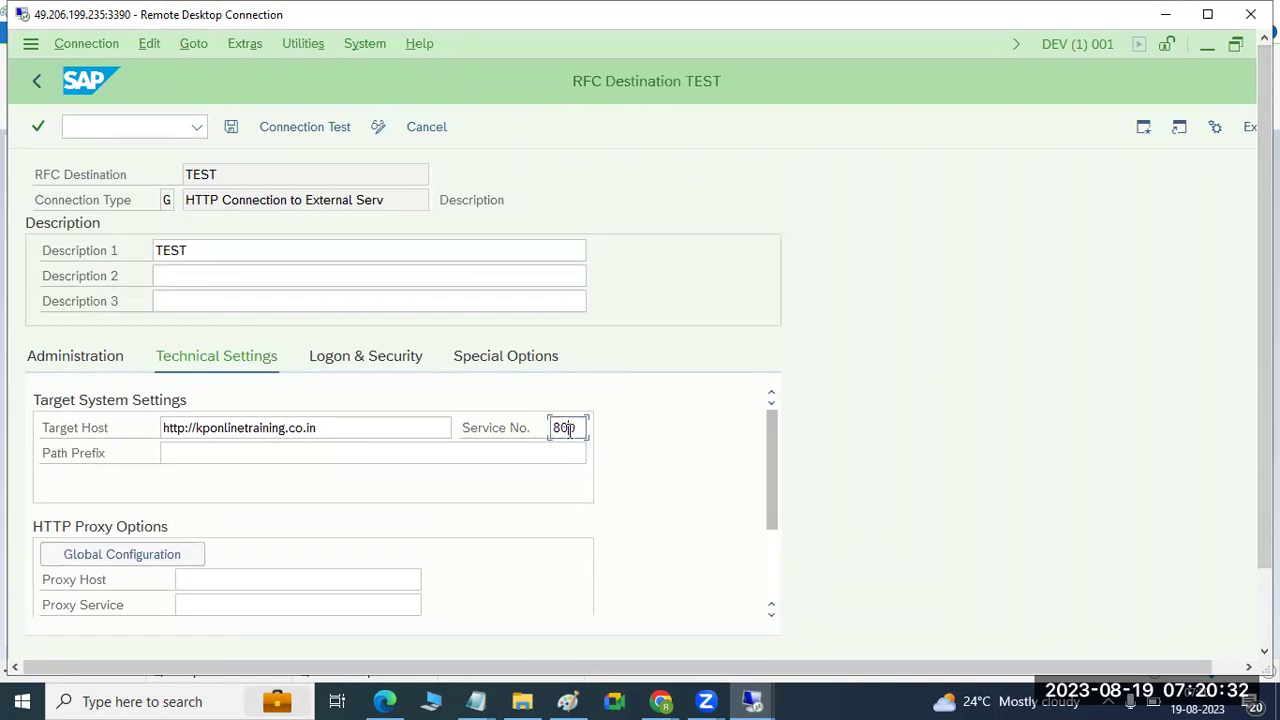
pyautogui.click(236, 129)
pyautogui.click(294, 130)
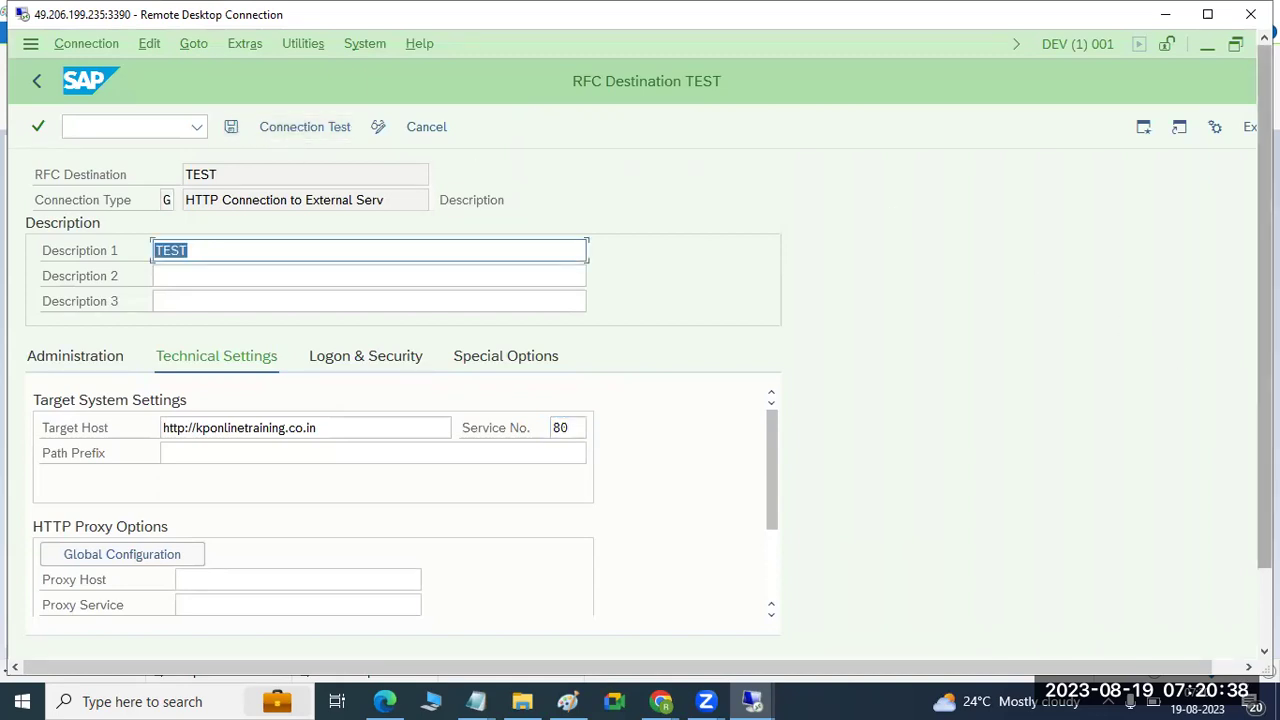
pyautogui.scroll(-2, 1264, 400)
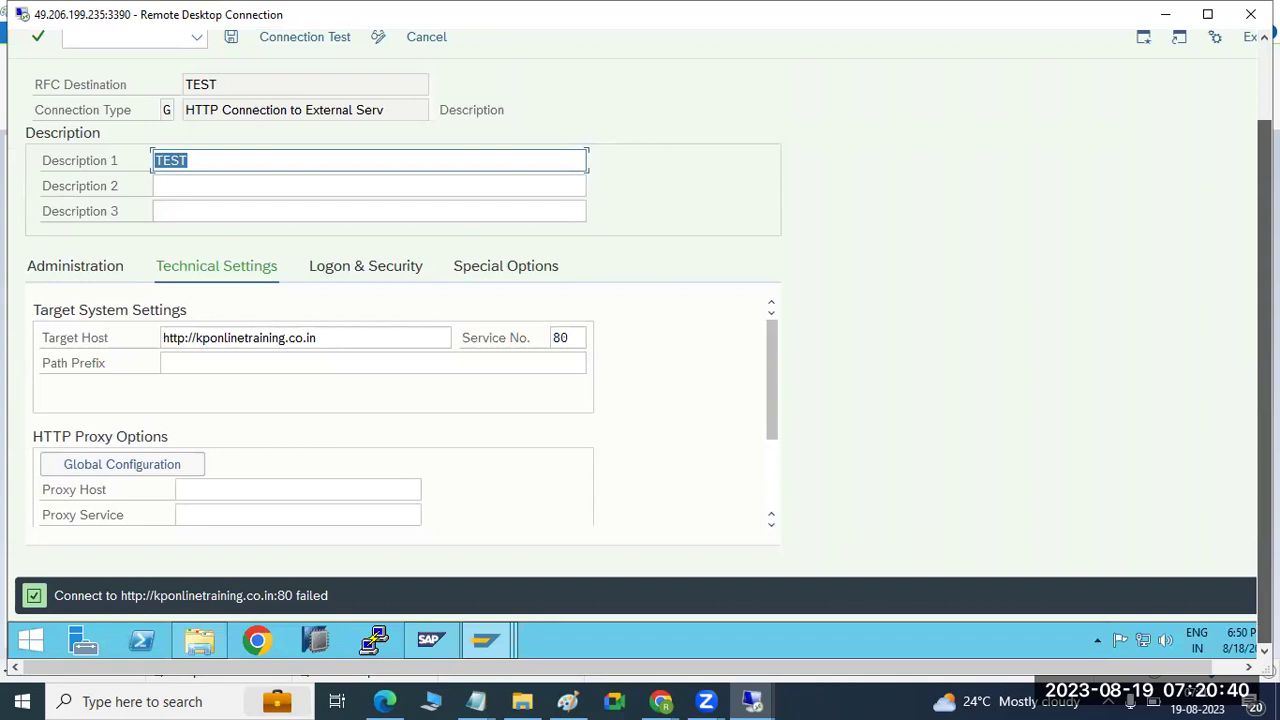
pyautogui.scroll(2, 220, 354)
pyautogui.moveTo(386, 397); pyautogui.dragTo(100, 400)
pyautogui.hotkey('ctrl', 'c')
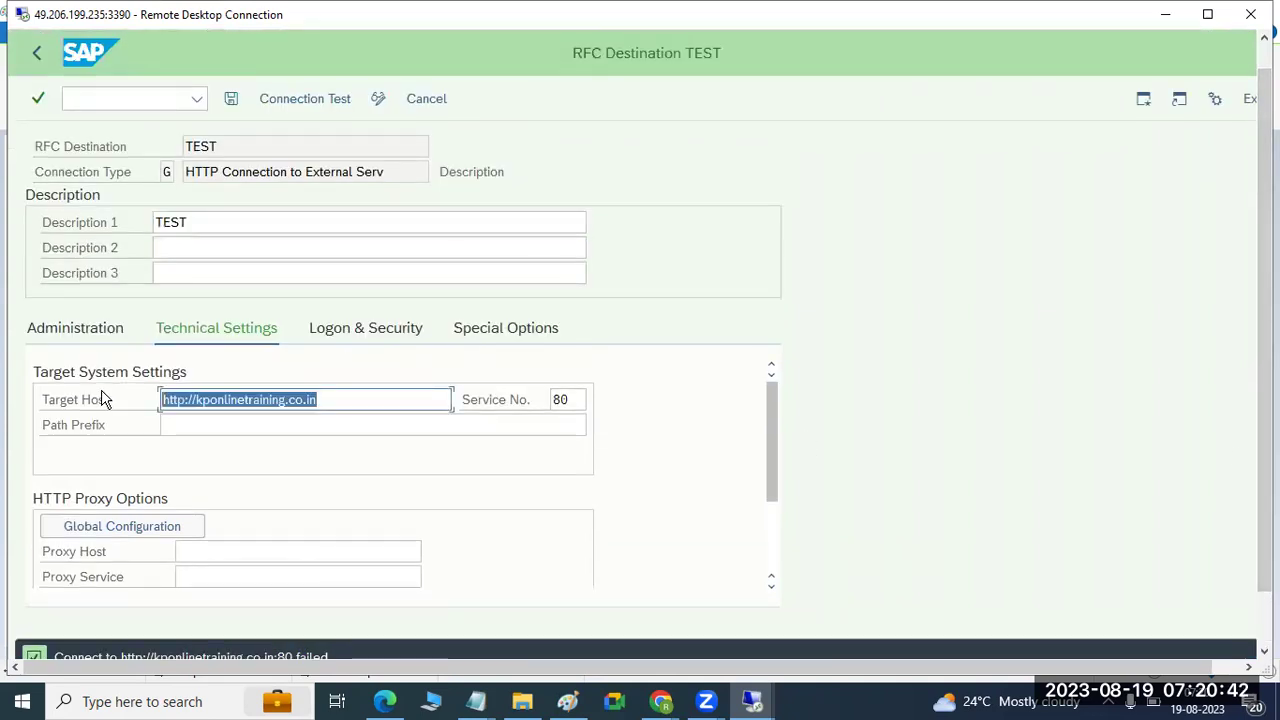
# Check the host in a new Chrome incognito tab and copy the working address kponlinetrainings.co.in
pyautogui.moveTo(661, 701)
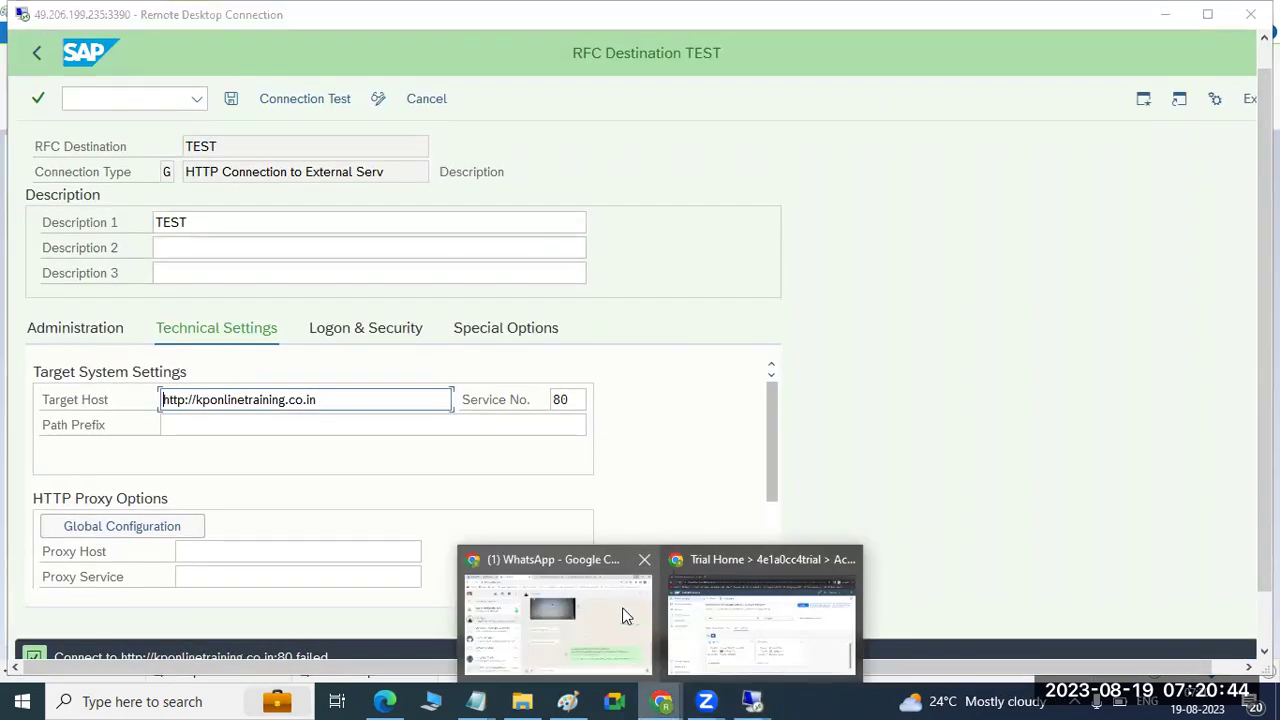
pyautogui.click(735, 628)
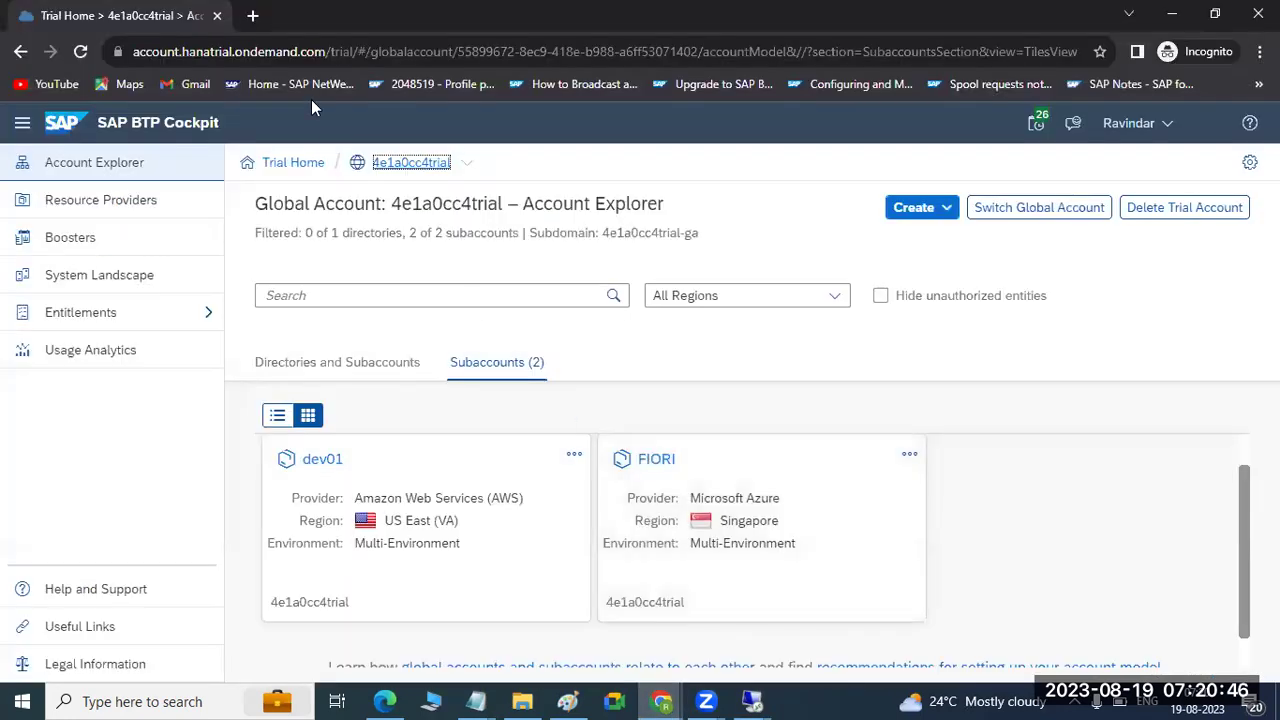
pyautogui.hotkey('ctrl', 't')
pyautogui.hotkey('ctrl', 'v')
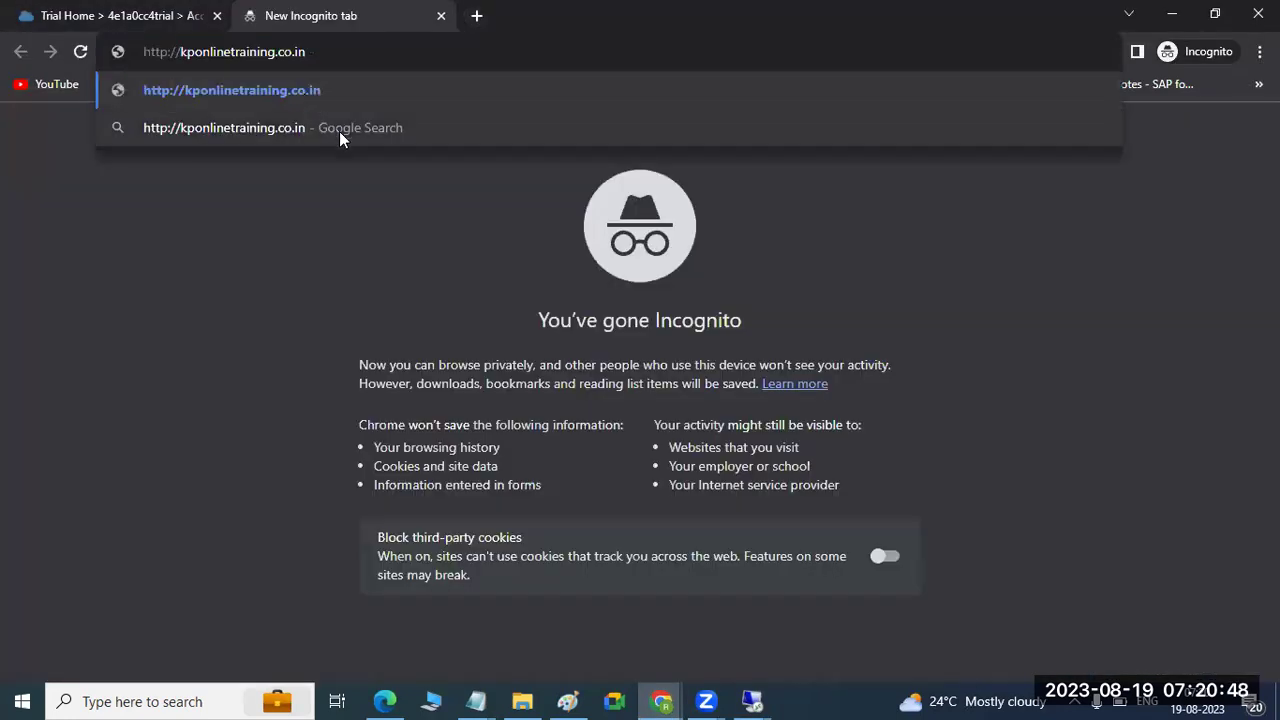
pyautogui.click(308, 88)
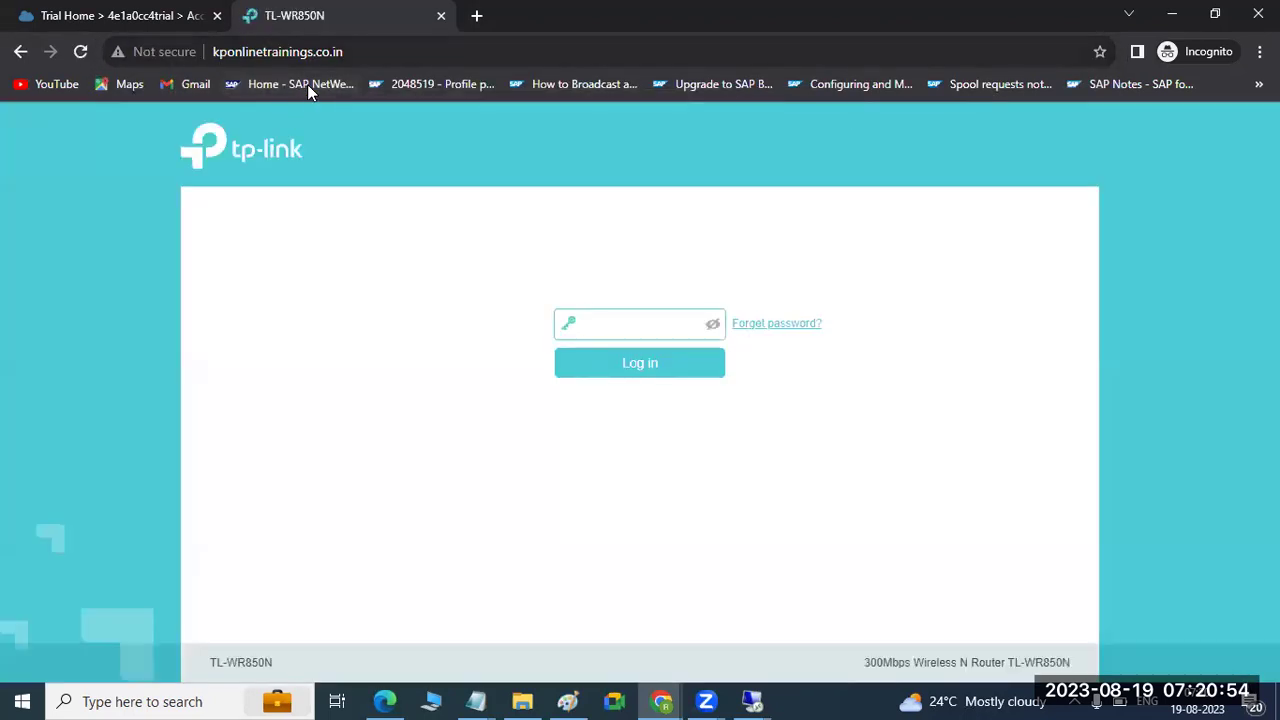
pyautogui.hotkey('ctrl', 'l')
pyautogui.hotkey('ctrl', 'c')
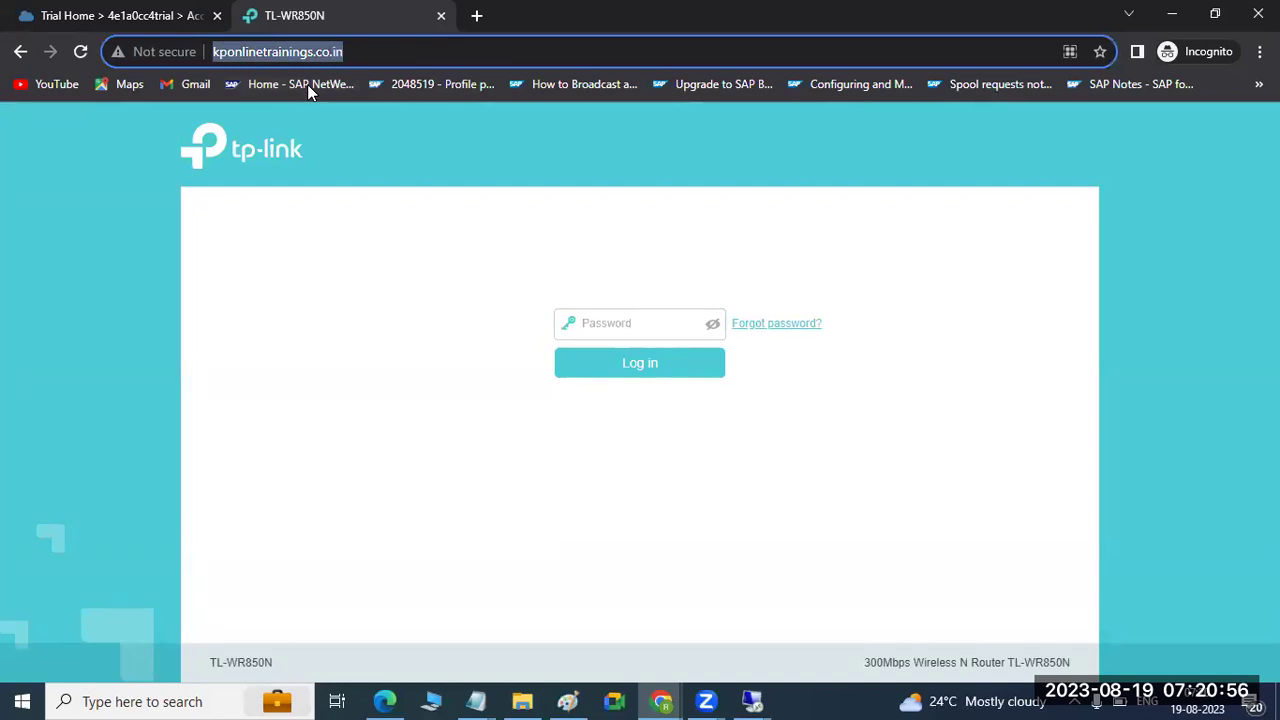
# Return to the TEST destination and select its target host text for replacement
pyautogui.click(752, 701)
pyautogui.click(768, 620)
pyautogui.click(326, 394)
pyautogui.doubleClick(327, 394)
pyautogui.hotkey('ctrl', 'v')
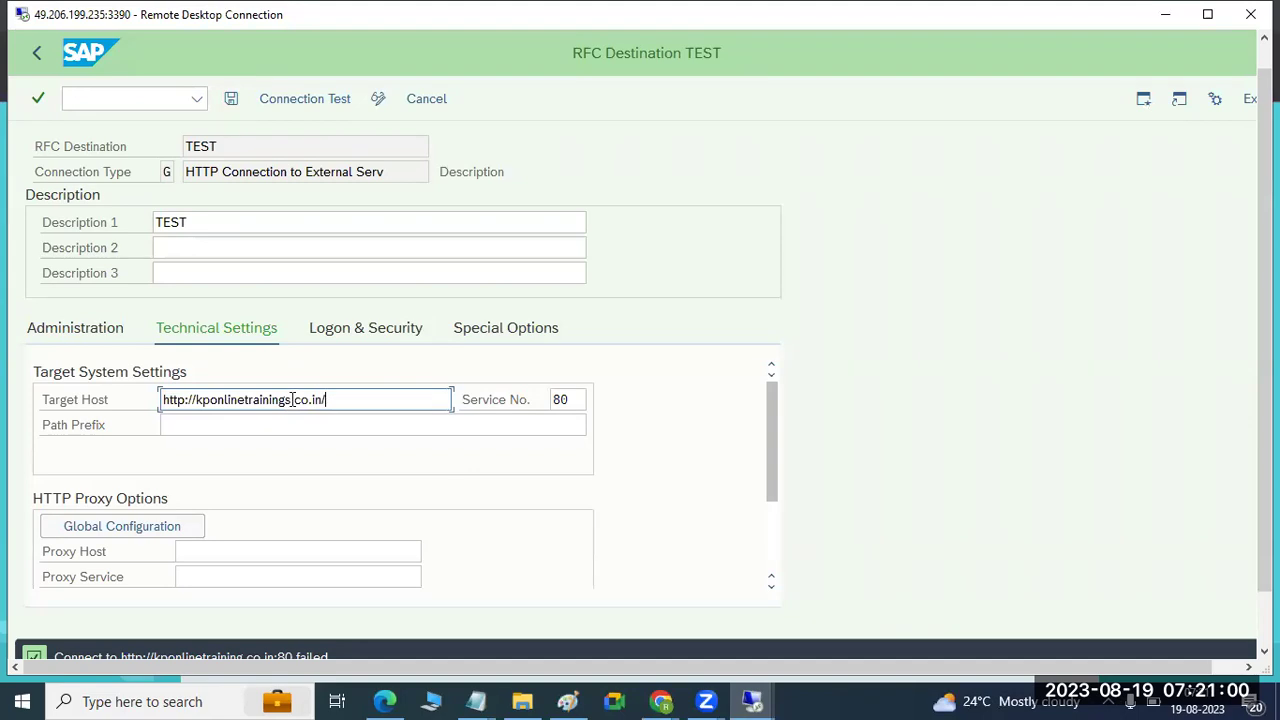
pyautogui.click(231, 98)
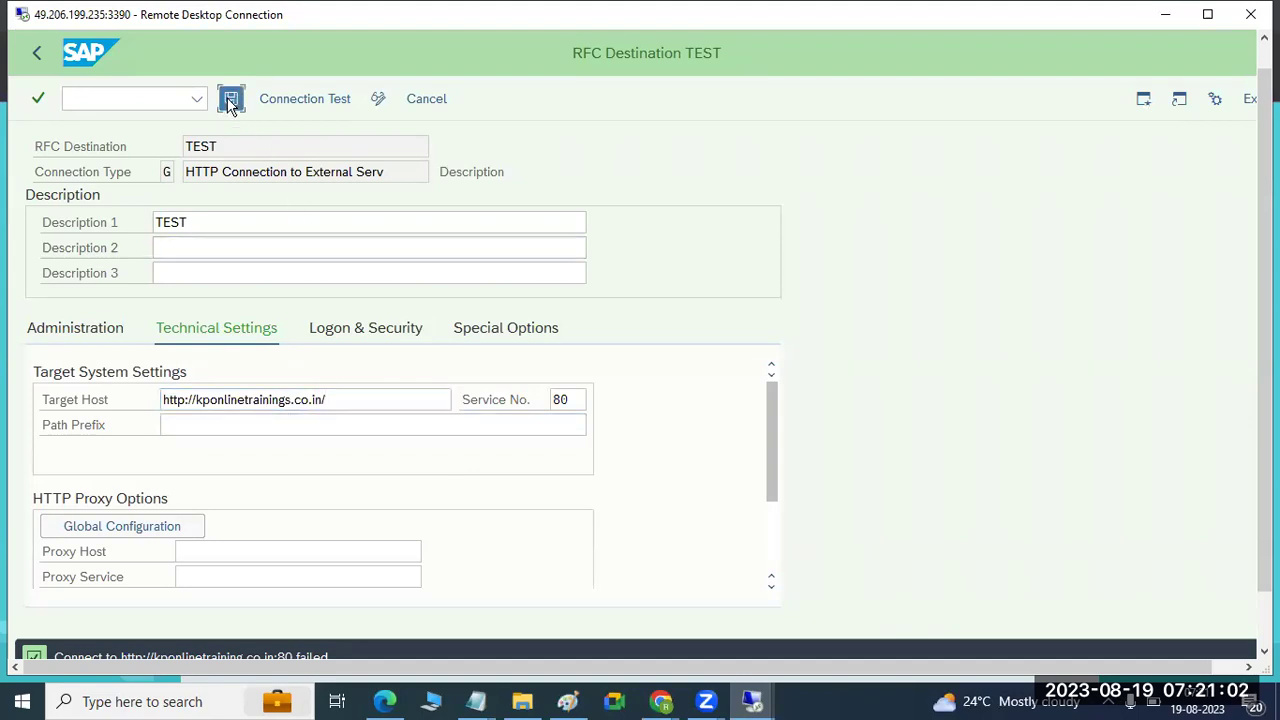
pyautogui.click(289, 106)
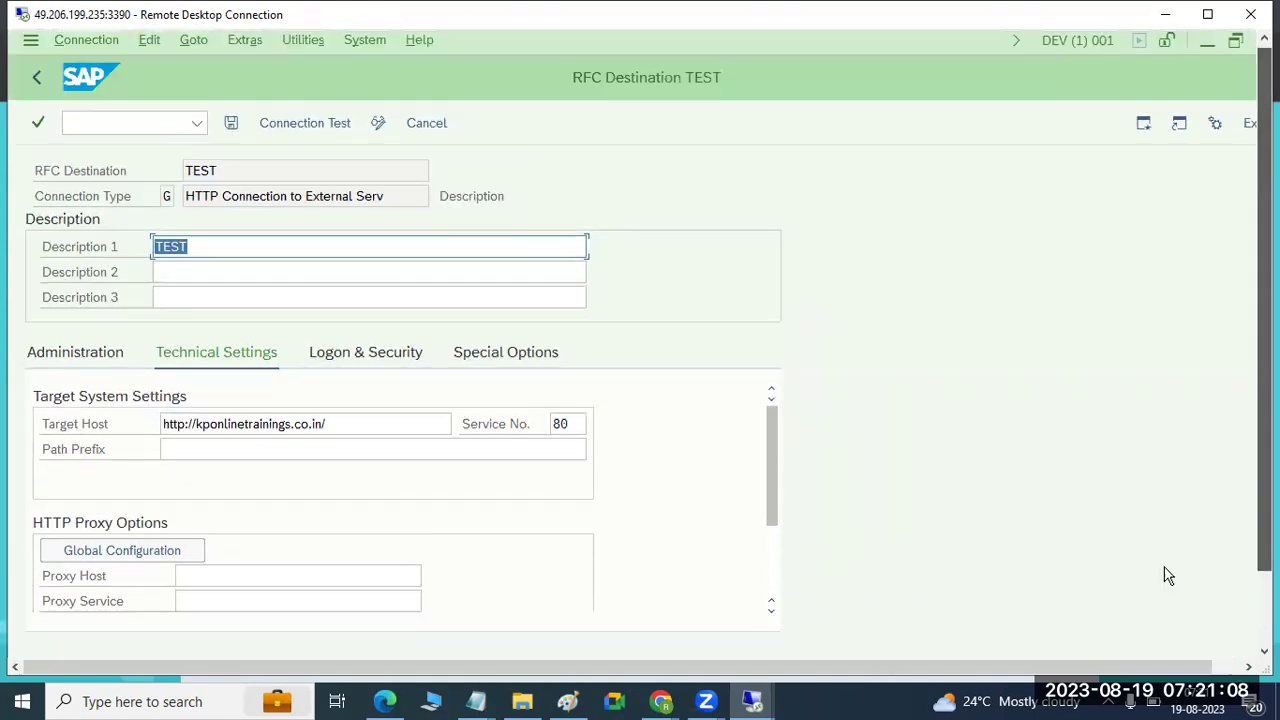
pyautogui.click(570, 424)
pyautogui.write('00')
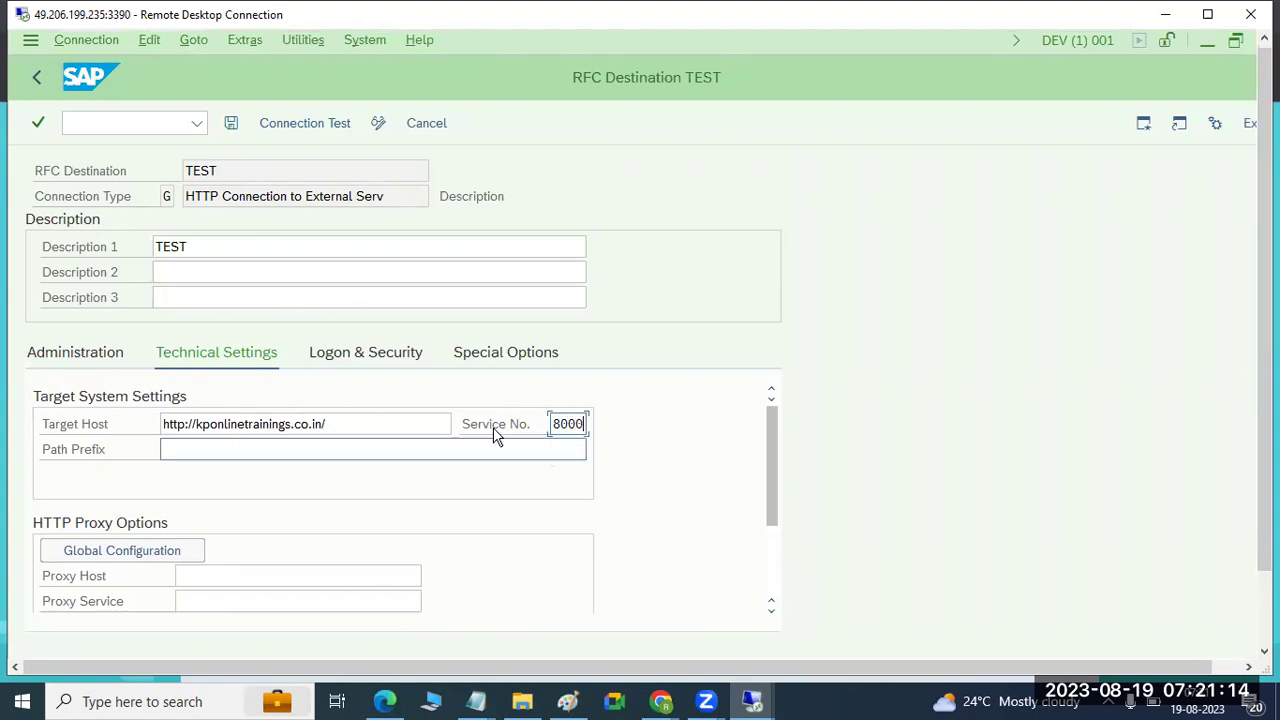
pyautogui.click(231, 122)
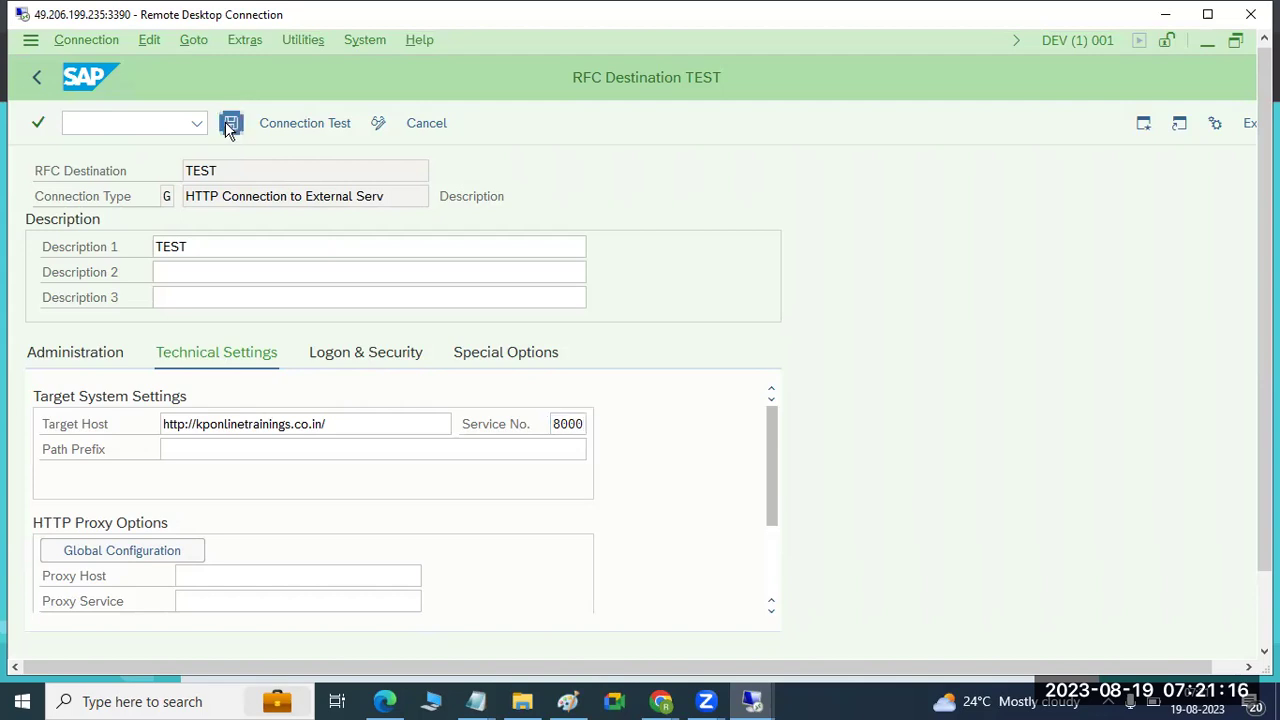
pyautogui.click(290, 123)
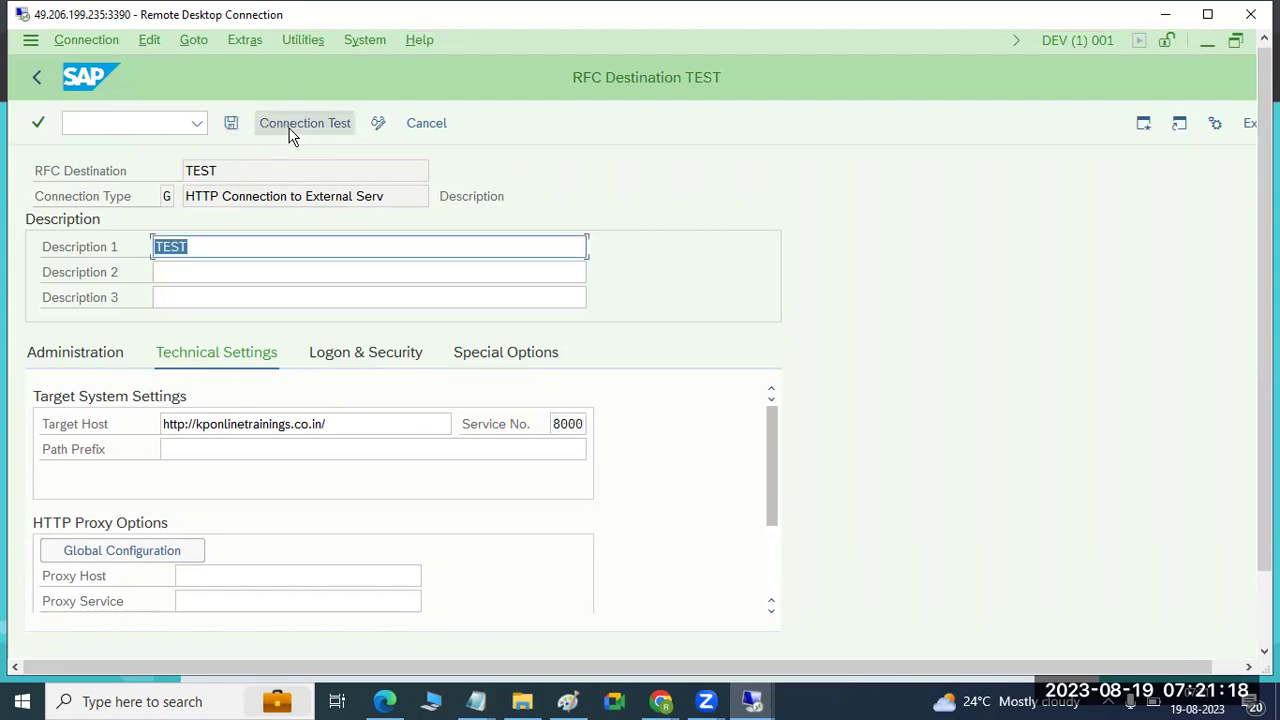
# Clear the service number, save TEST, and go back to the RFC connections list
pyautogui.click(569, 425)
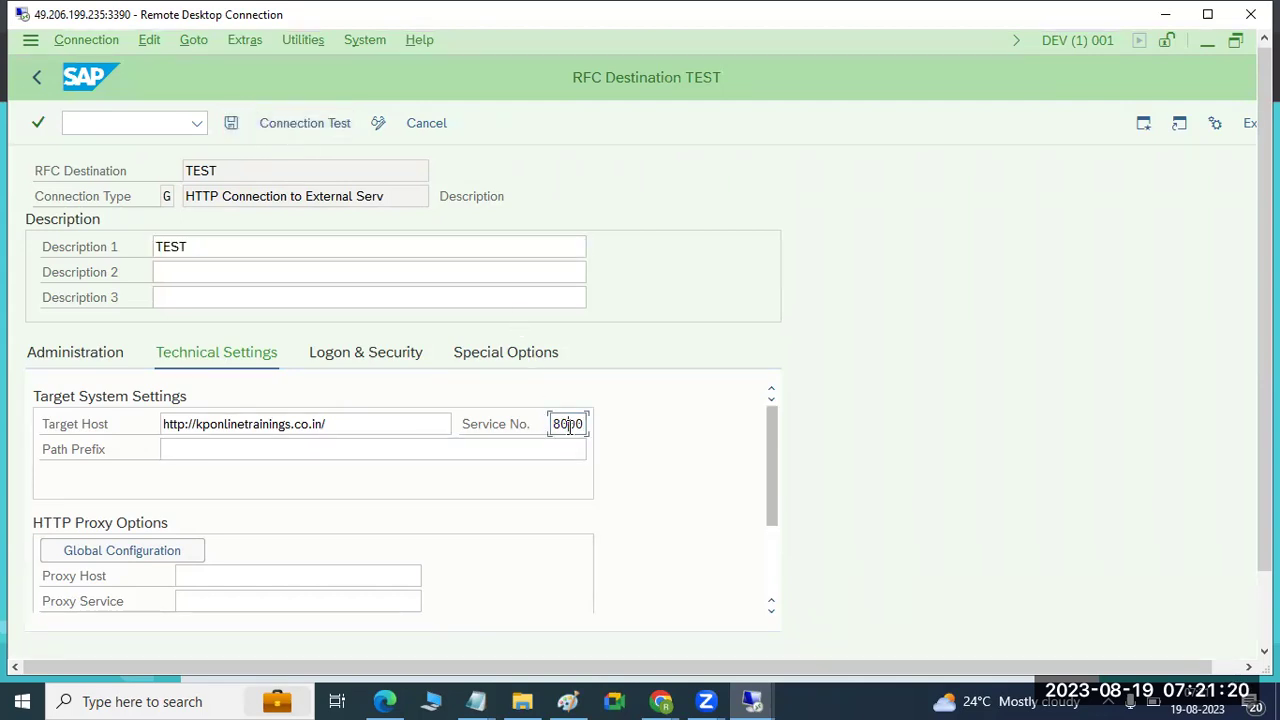
pyautogui.press('BackSpace')
pyautogui.press('BackSpace')
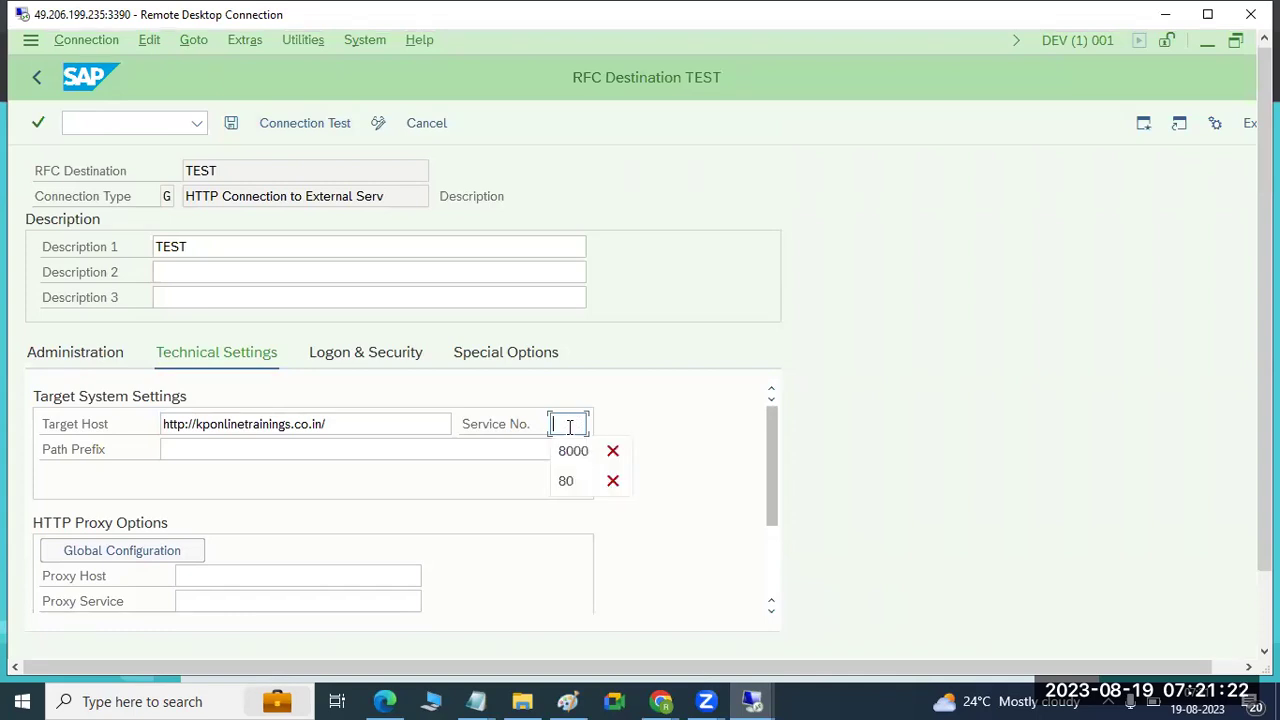
pyautogui.click(231, 123)
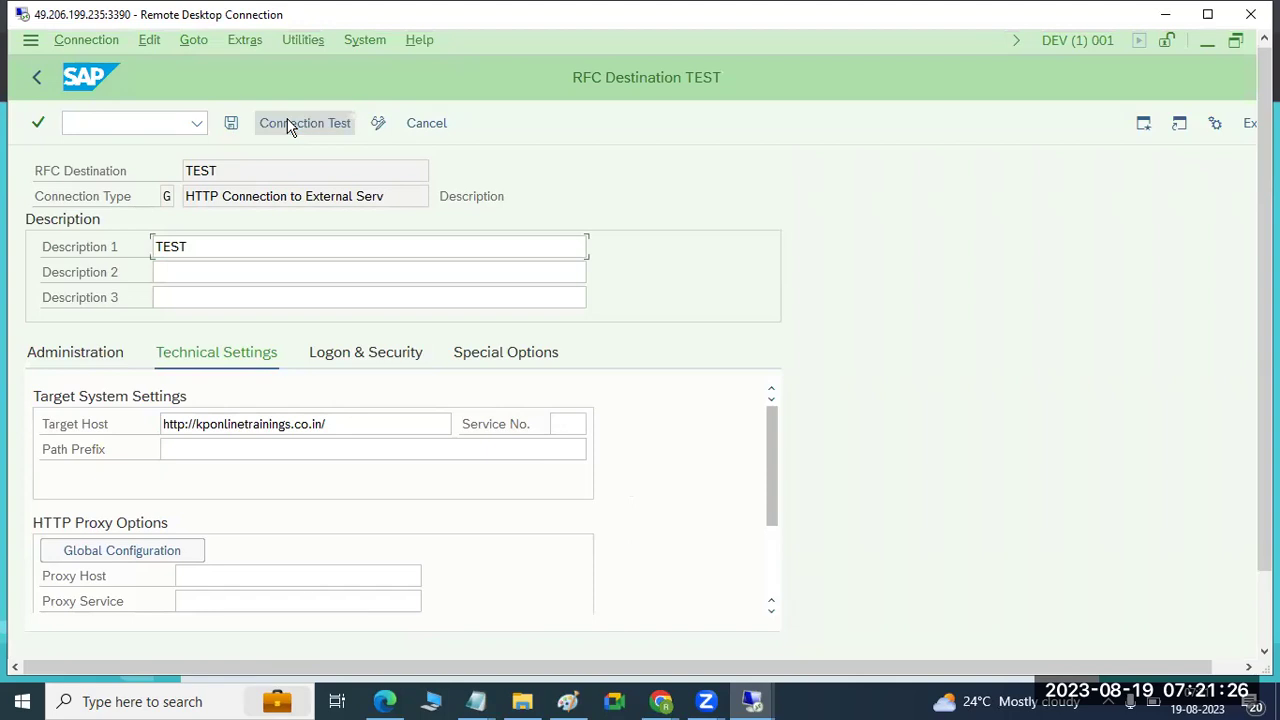
pyautogui.click(37, 72)
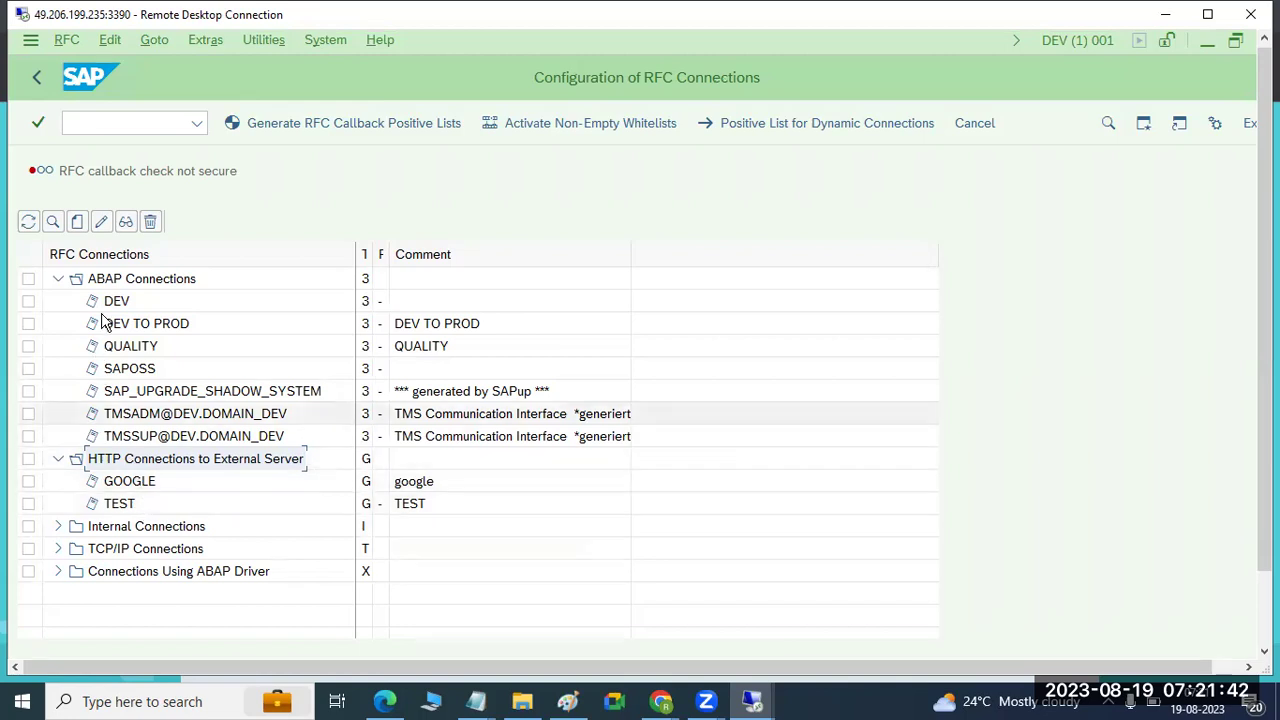
# Collapse and re-expand the ABAP and HTTP Connections folders, then switch to the Paint notes
pyautogui.click(59, 279)
pyautogui.click(59, 301)
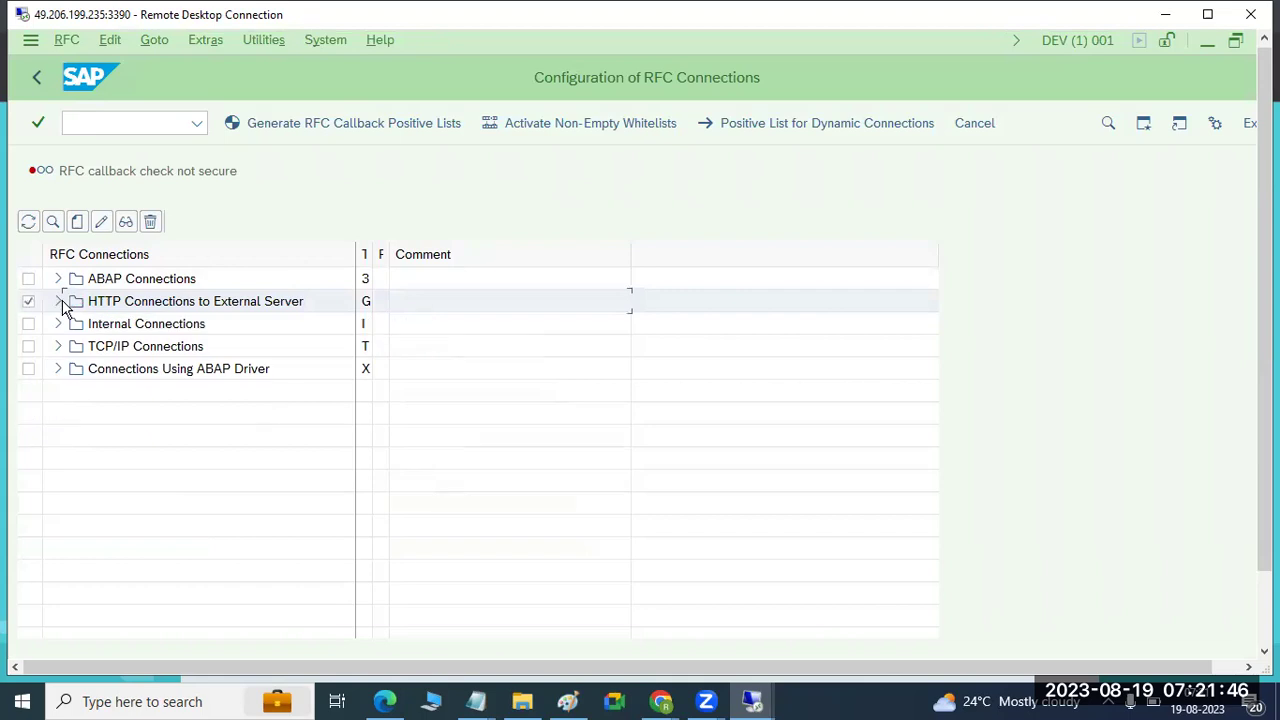
pyautogui.click(59, 302)
pyautogui.click(60, 281)
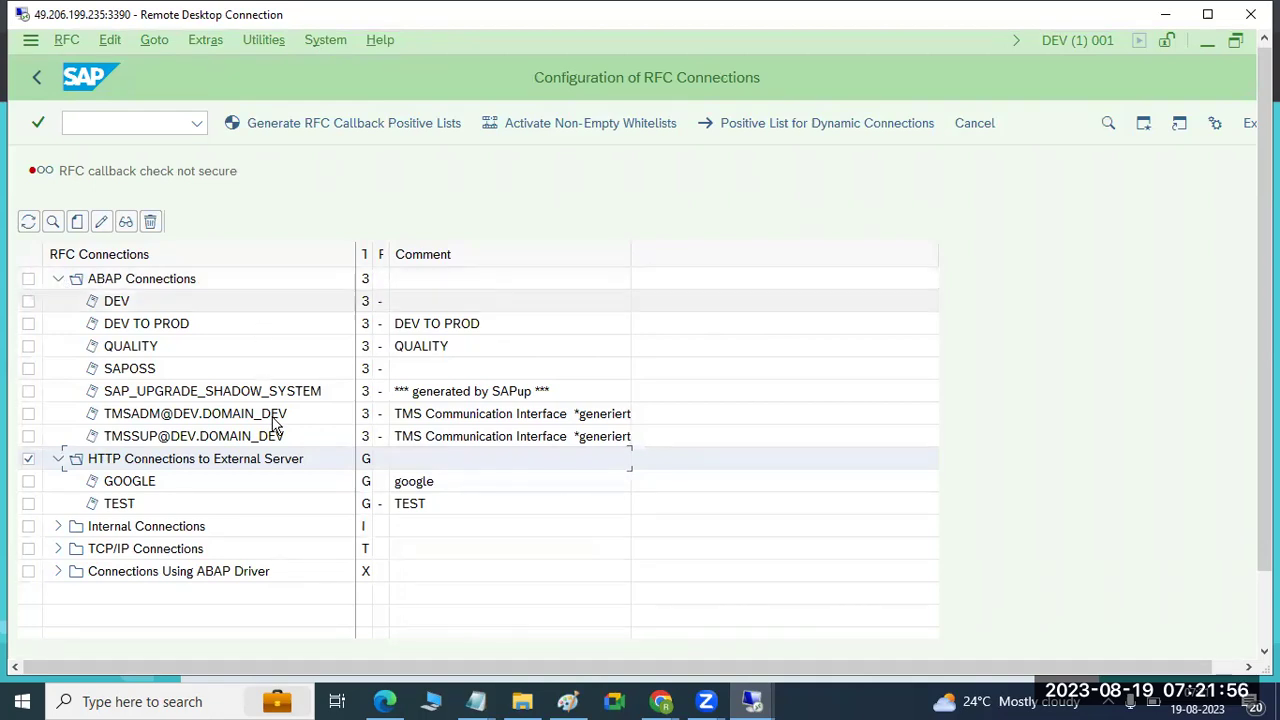
pyautogui.click(567, 701)
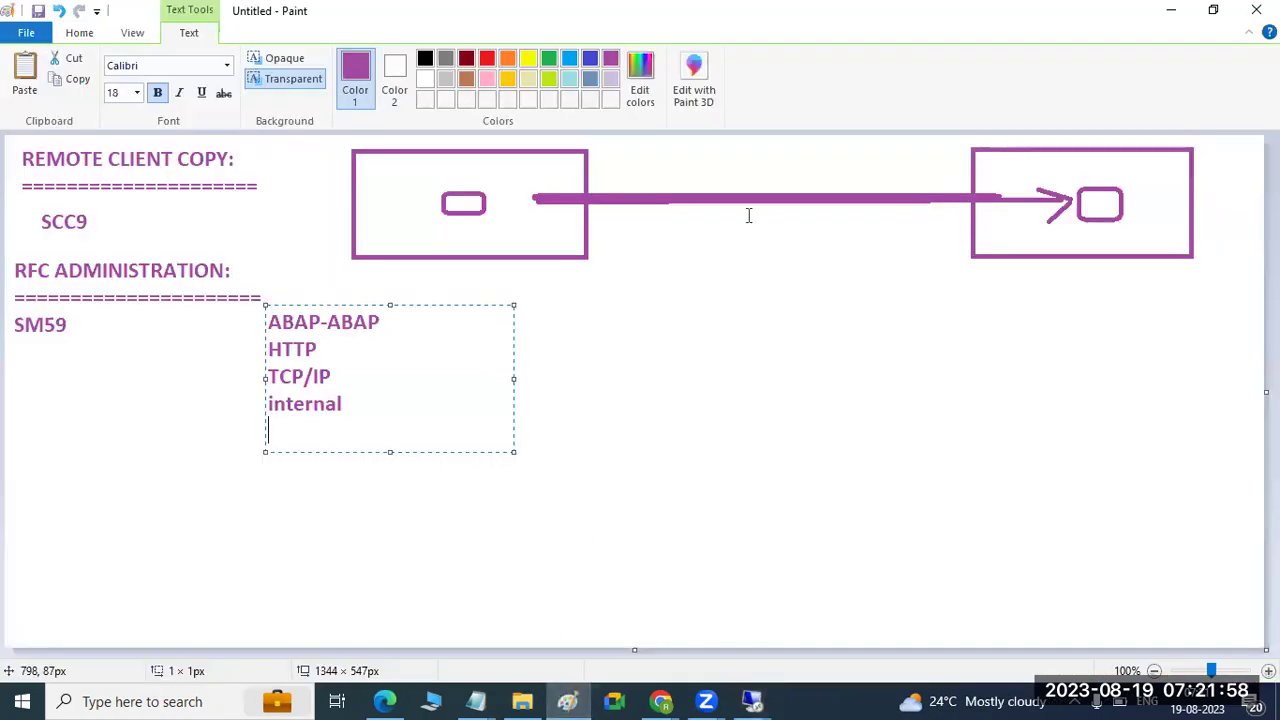
# Add a text box: 1) create a RFC destination to target, 2) goto target client, 3) SCC9
pyautogui.click(574, 371)
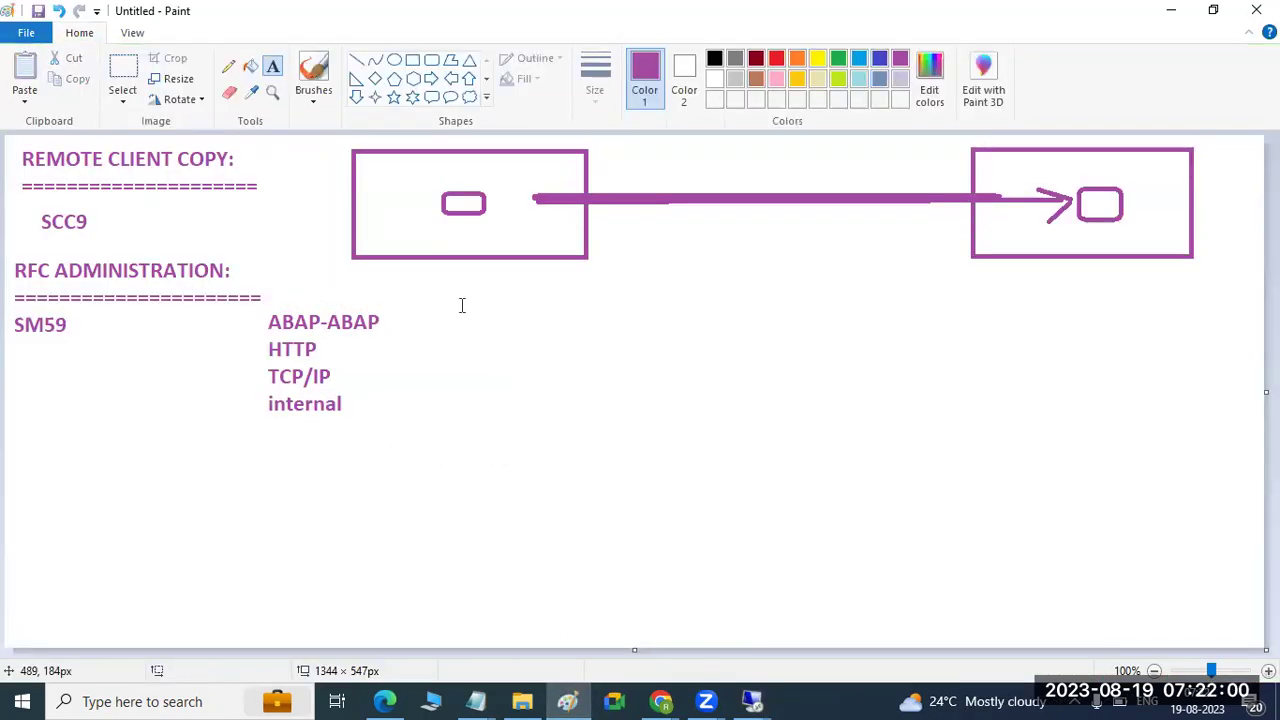
pyautogui.moveTo(446, 287); pyautogui.dragTo(1126, 637)
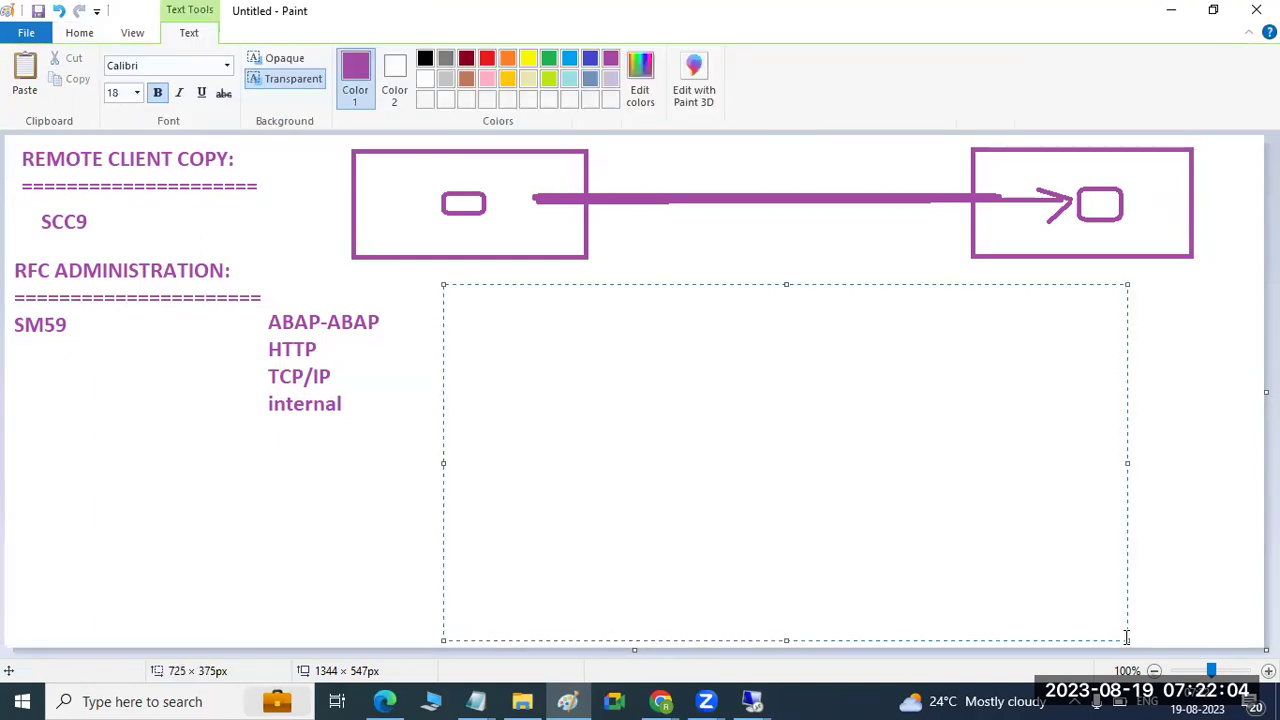
pyautogui.write('1)you need to c')
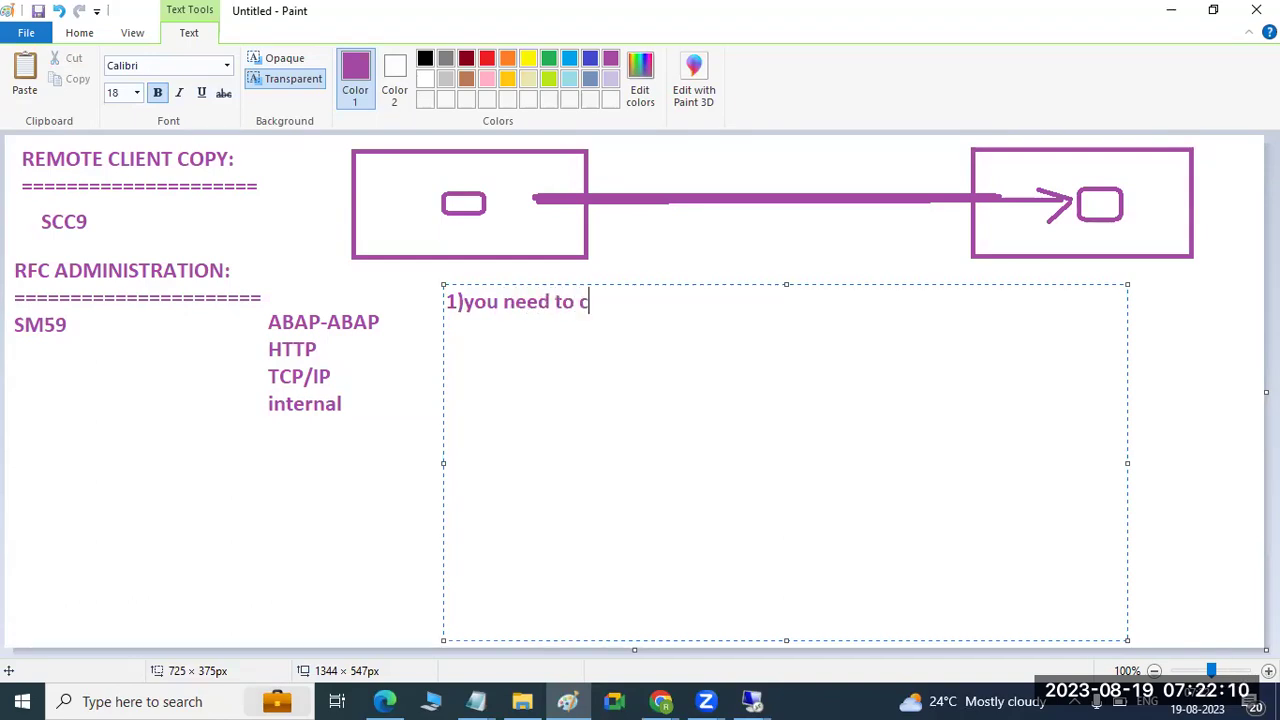
pyautogui.write('reate a RFC des')
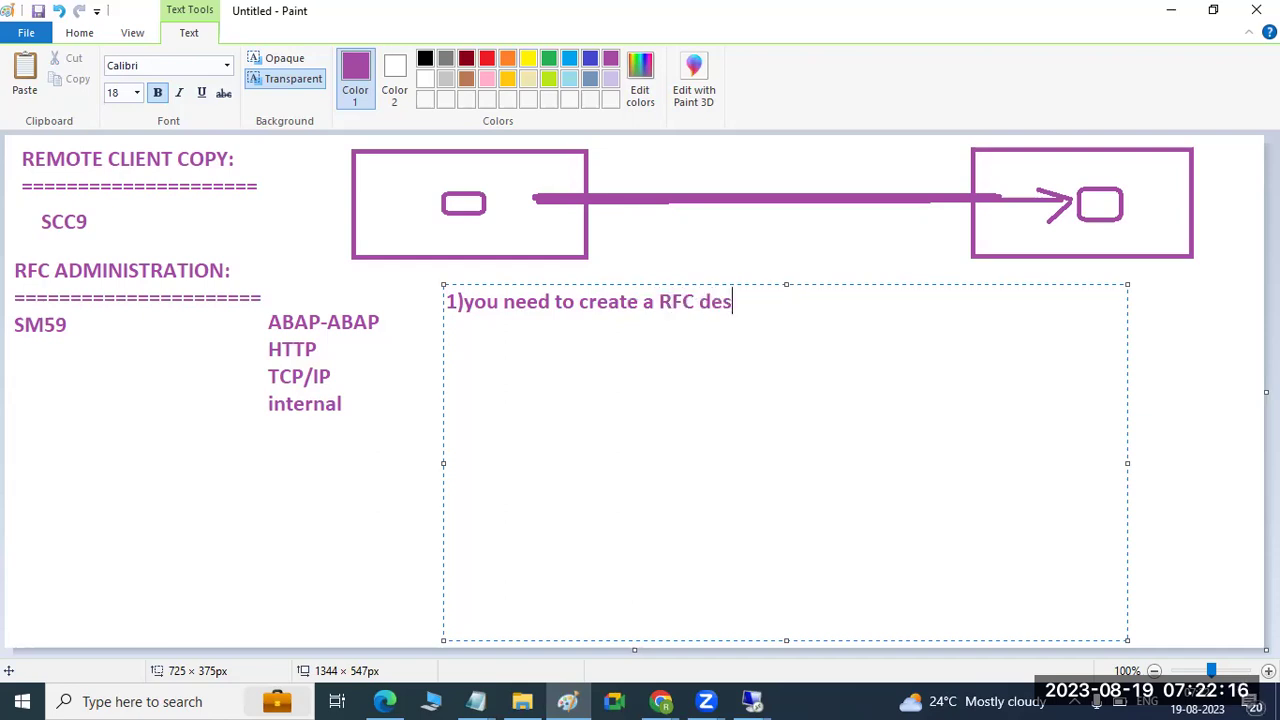
pyautogui.write('tinationn t')
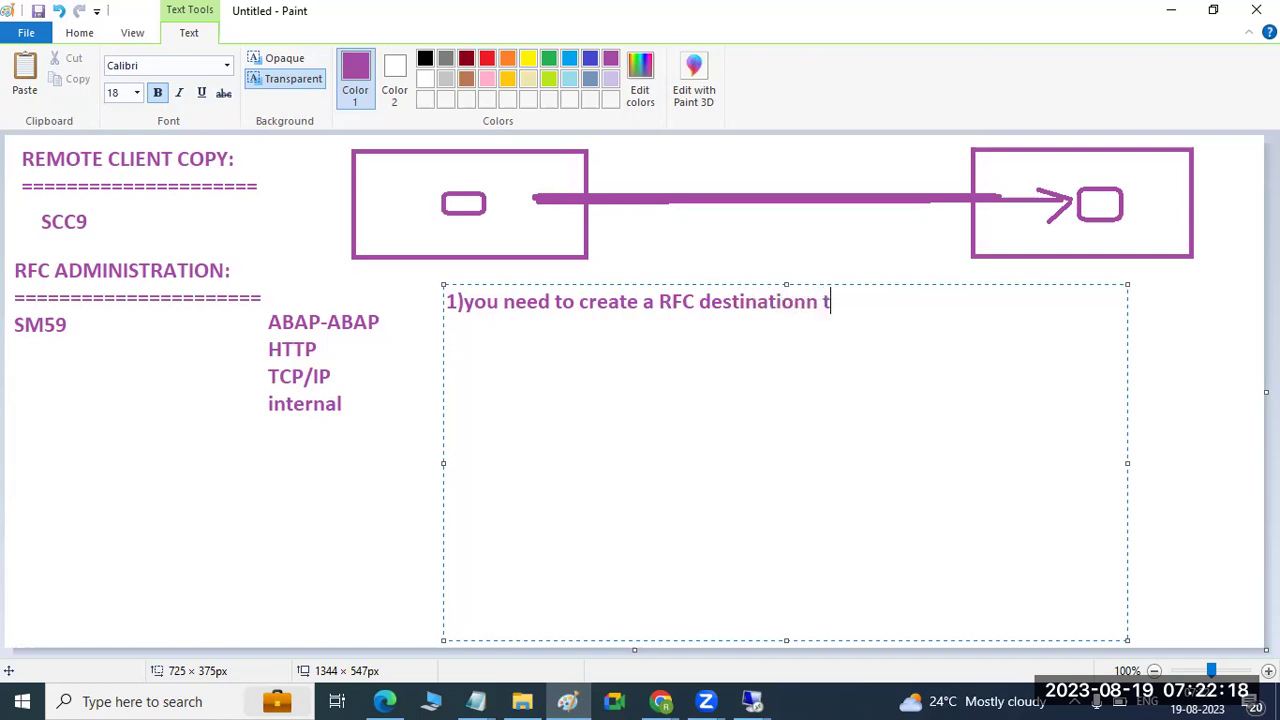
pyautogui.write('o target')
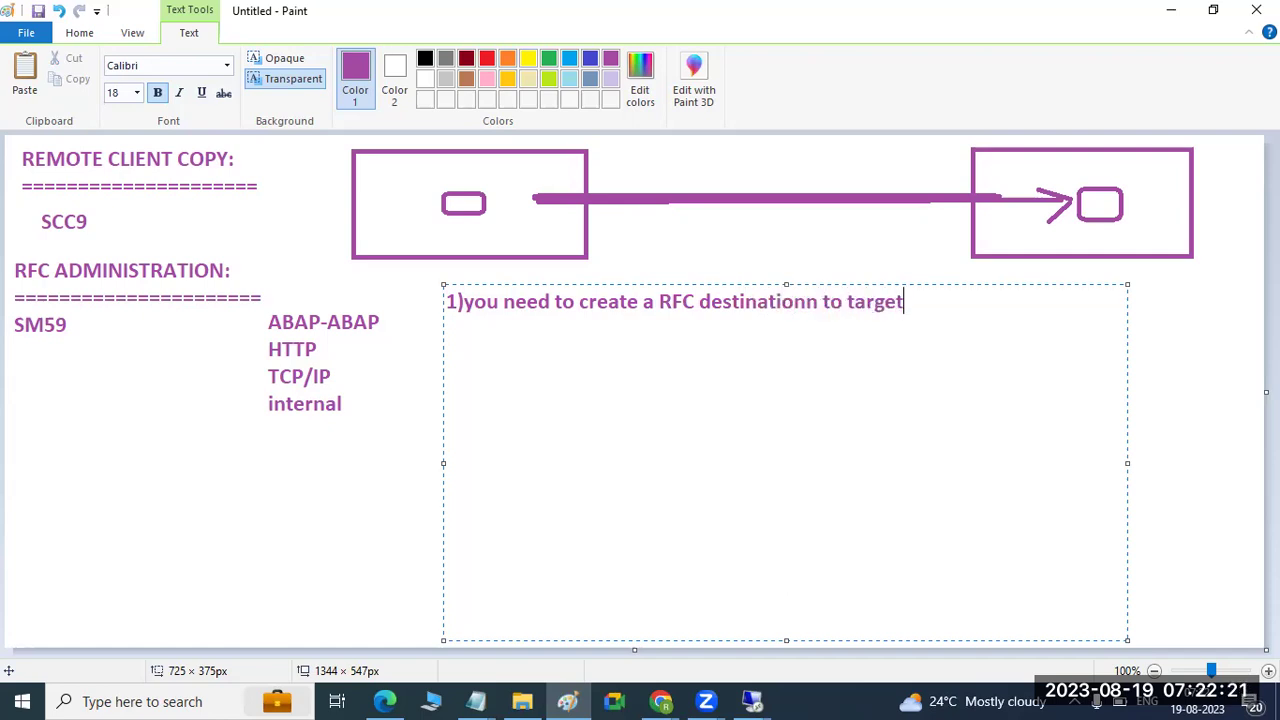
pyautogui.press('Return')
pyautogui.write('2)goto ')
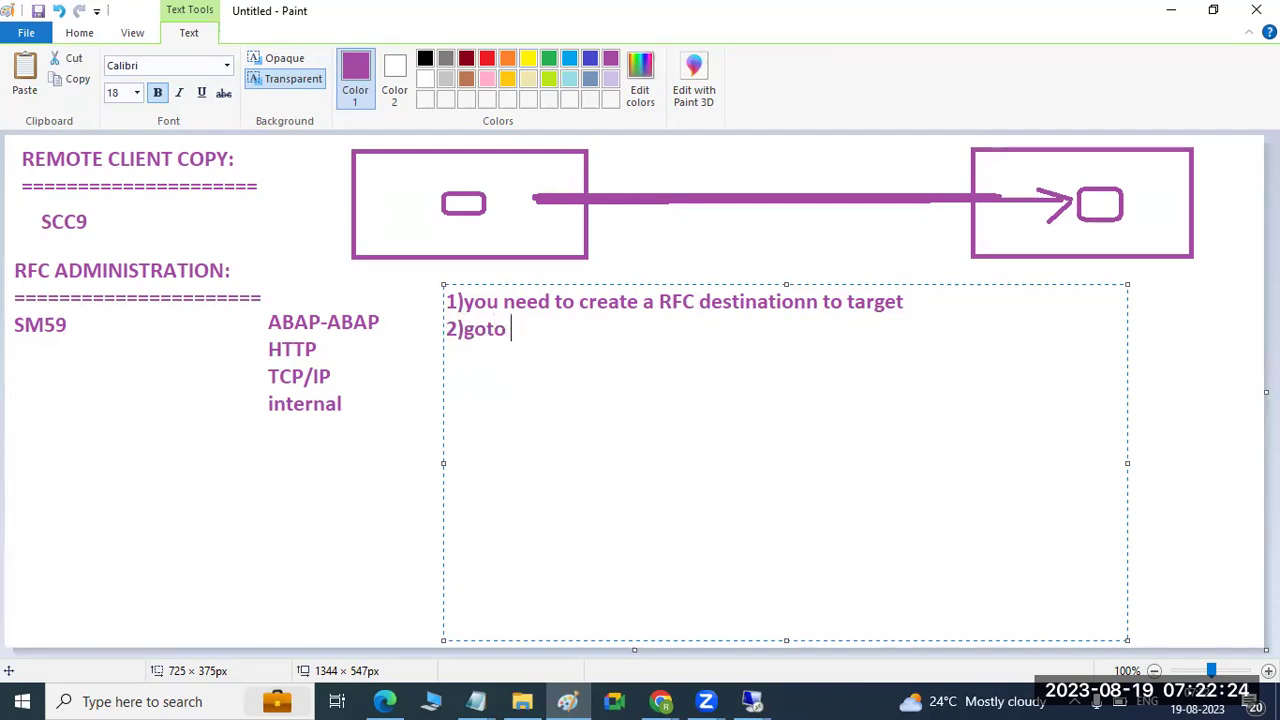
pyautogui.write('targerr')
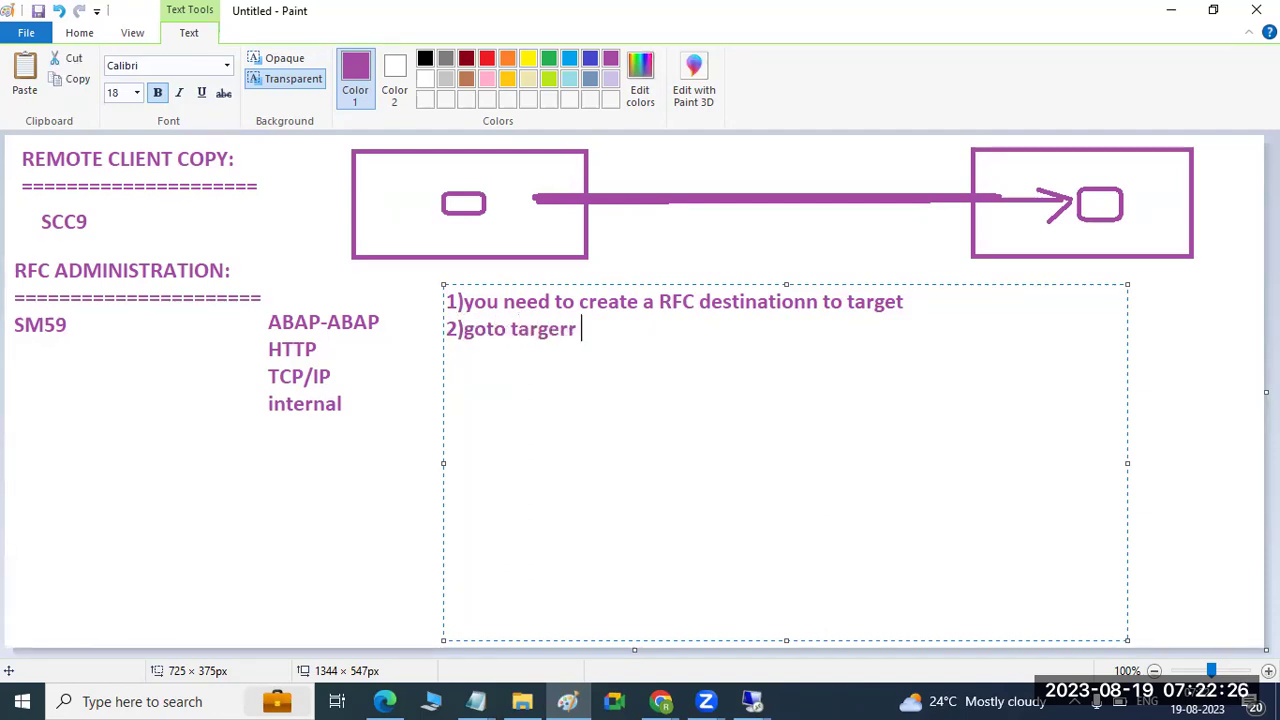
pyautogui.press('BackSpace')
pyautogui.press('BackSpace')
pyautogui.write('t cclient ')
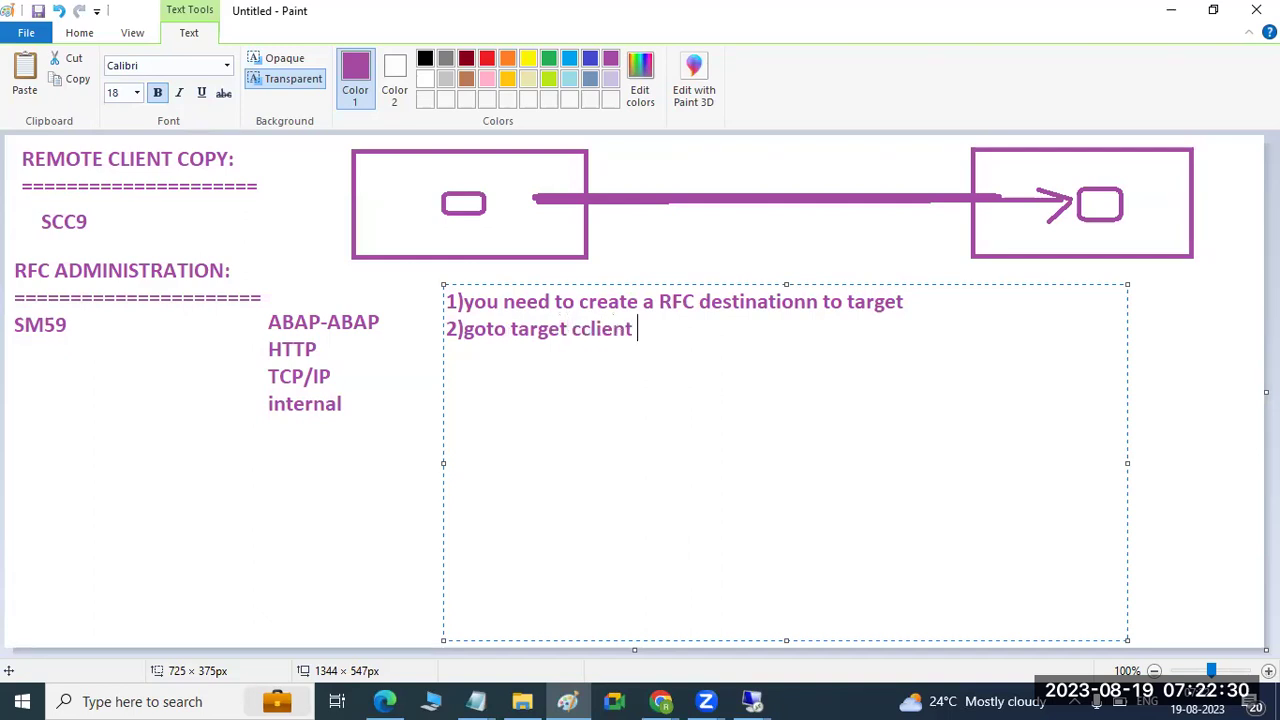
pyautogui.write('3)SCC9')
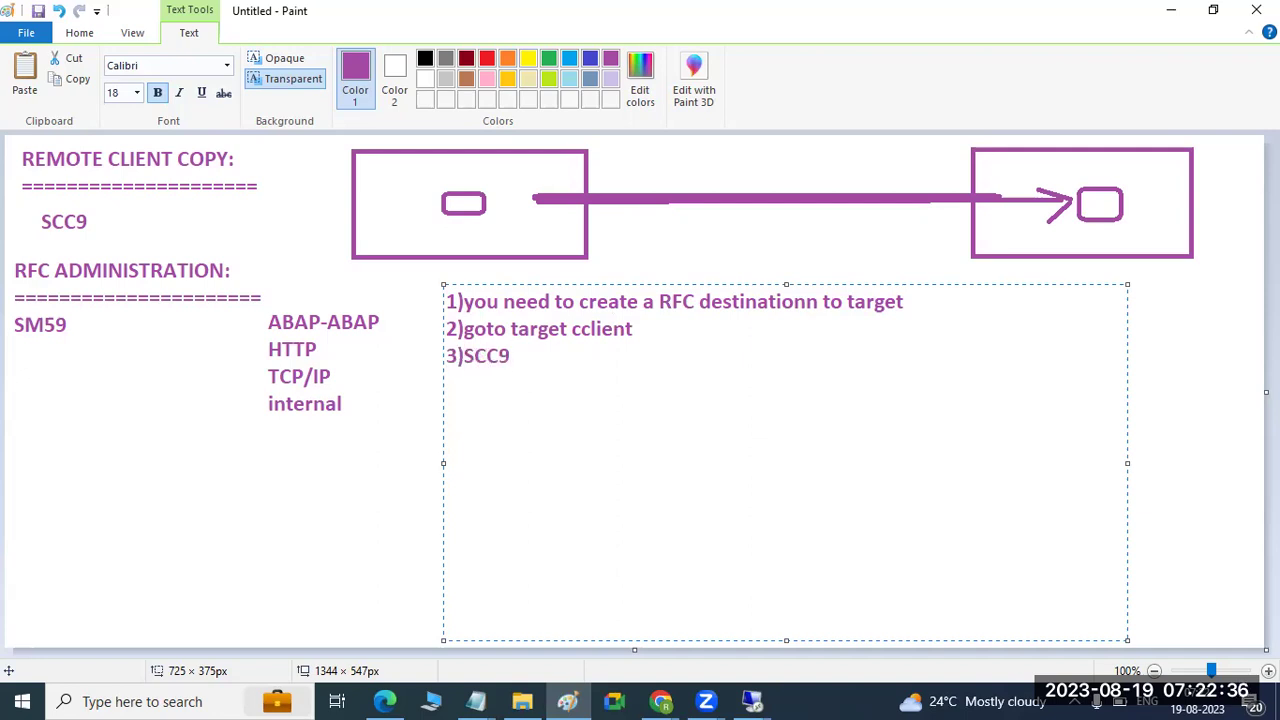
pyautogui.click(748, 700)
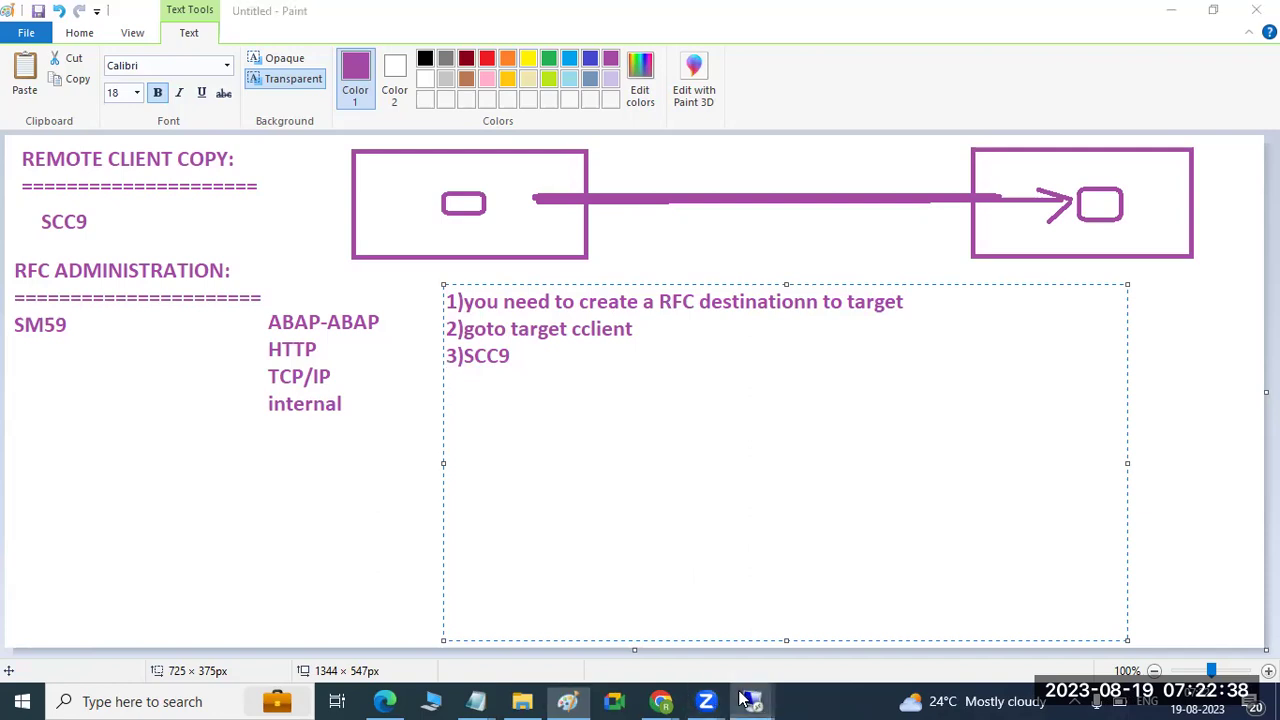
# Bring the remote desktop's SAP PRD logon window to the front
pyautogui.click(840, 600)
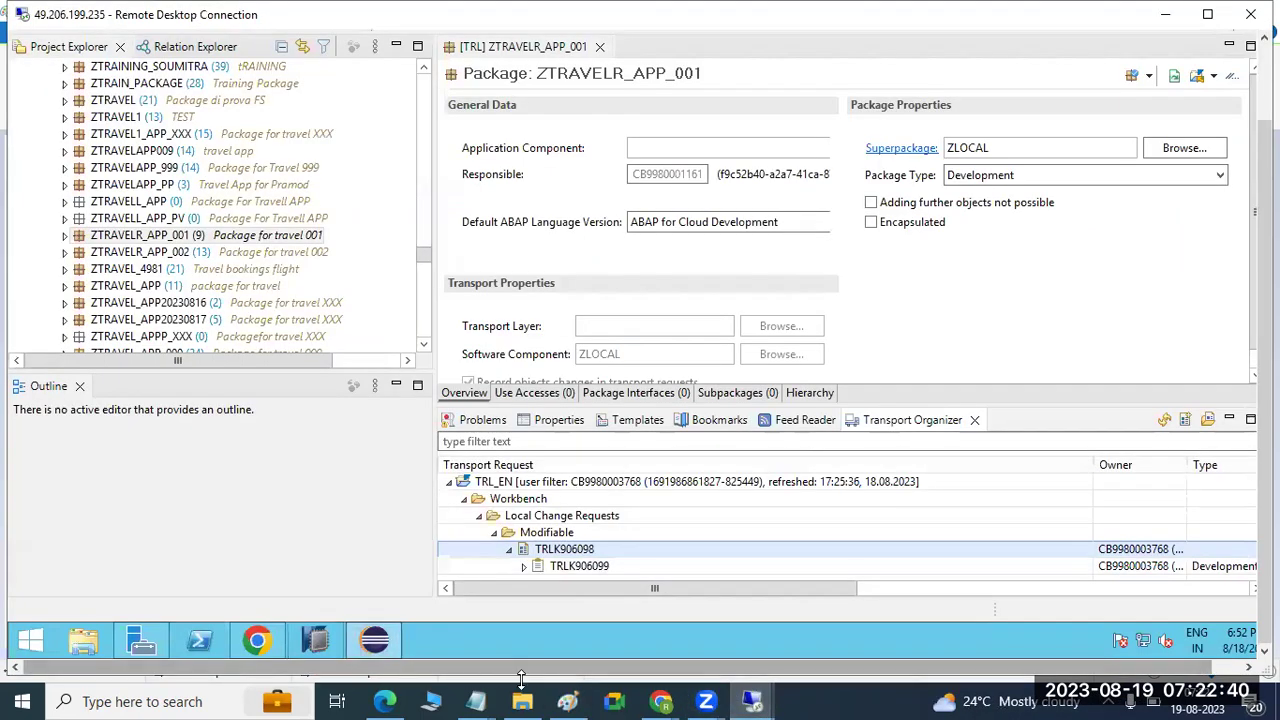
pyautogui.click(756, 700)
pyautogui.click(636, 619)
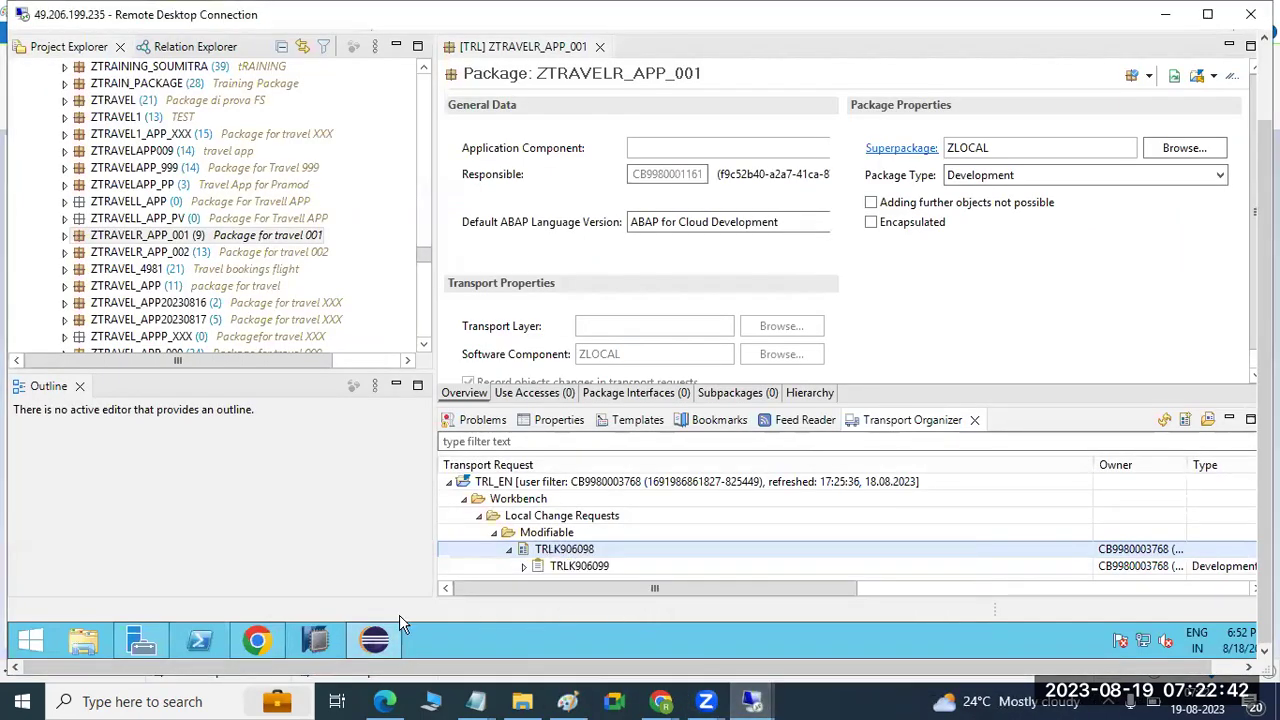
pyautogui.moveTo(750, 700)
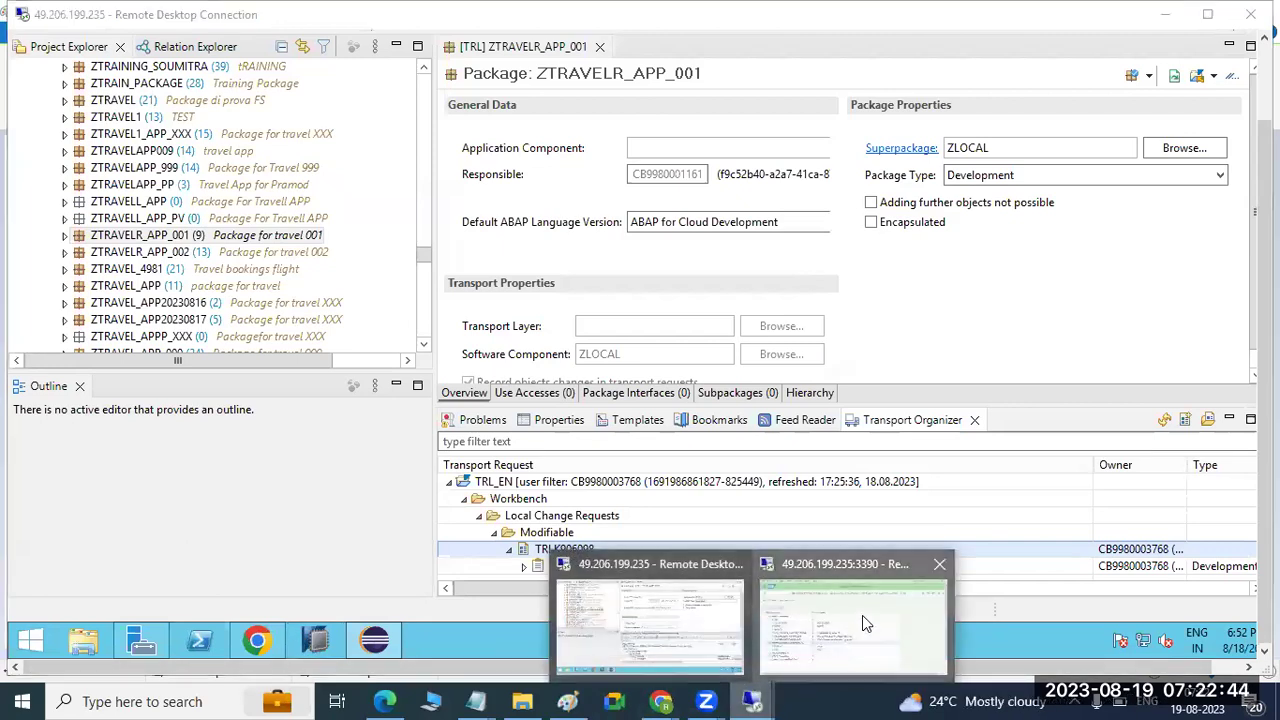
pyautogui.click(862, 615)
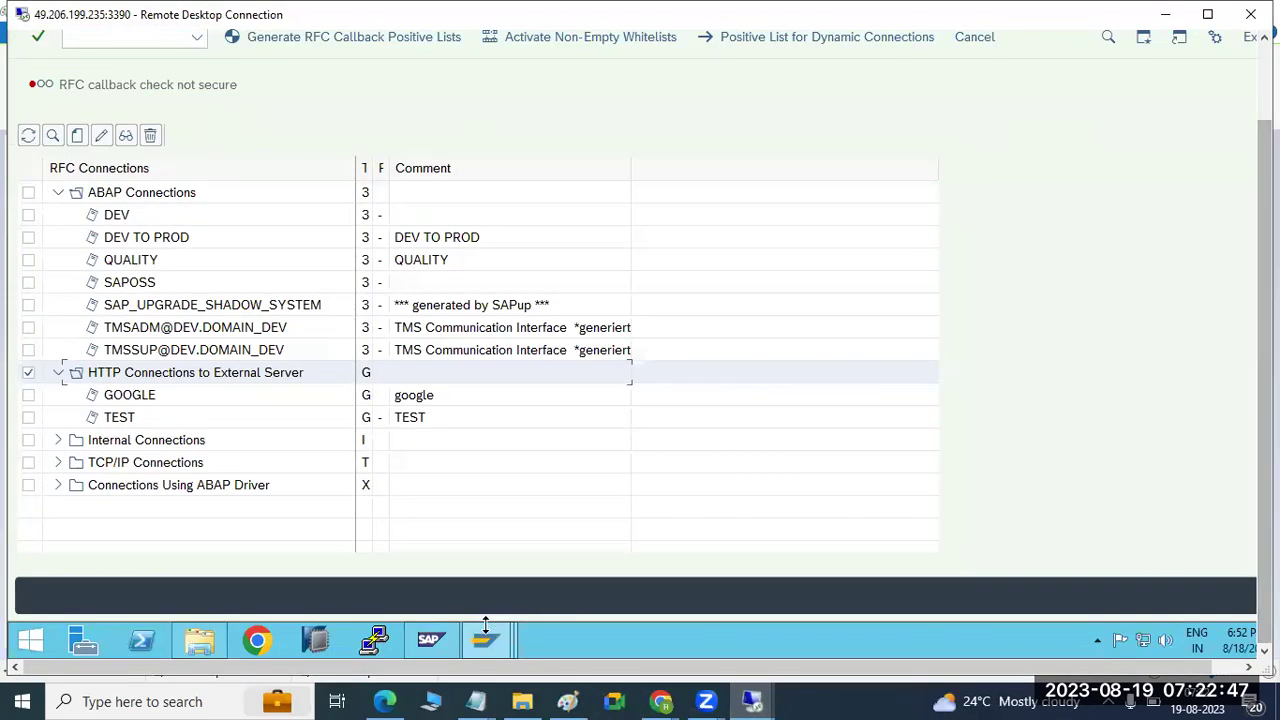
pyautogui.moveTo(485, 640)
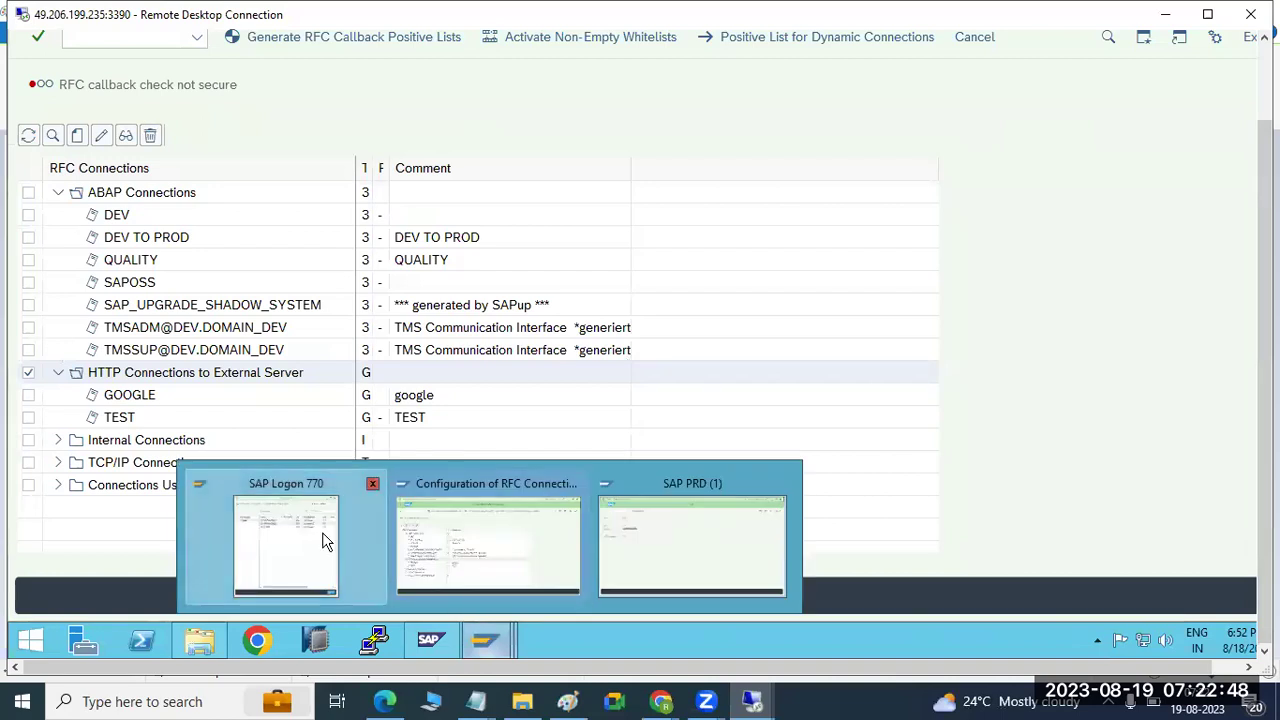
pyautogui.click(329, 537)
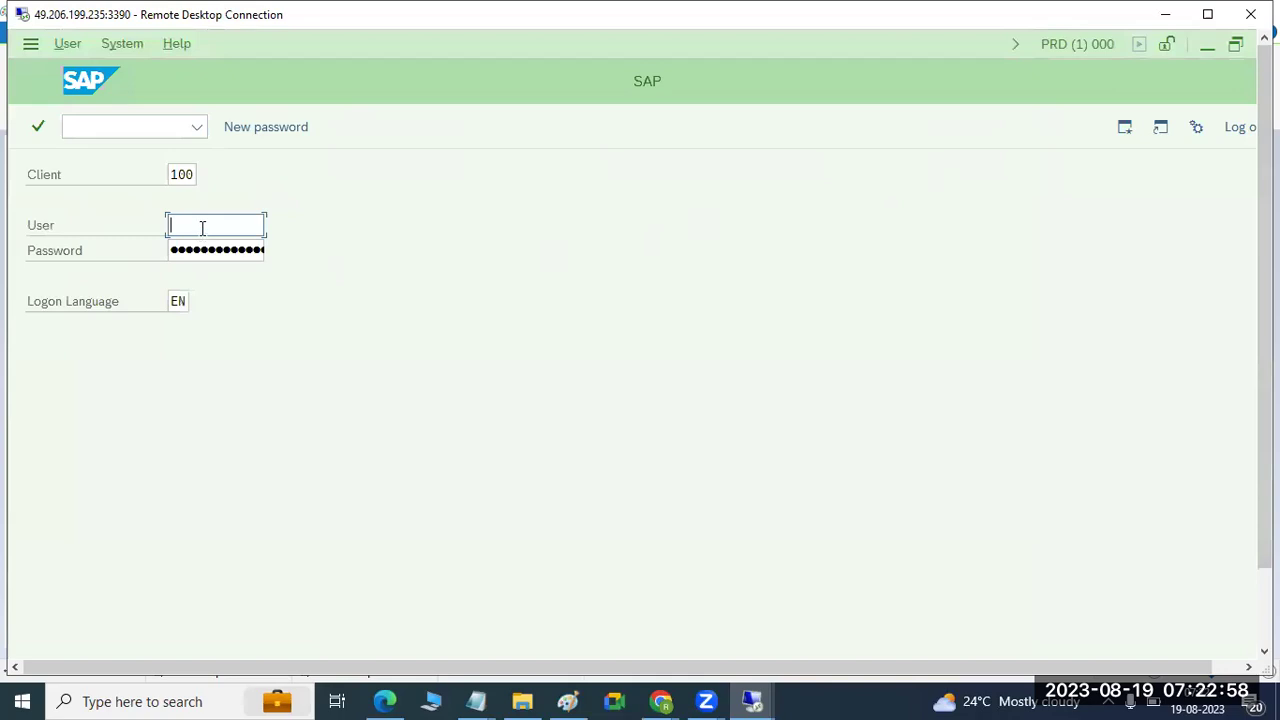
# Enter the logon user name and password and submit the logon to client 100
pyautogui.write('basis')
pyautogui.press('Tab')
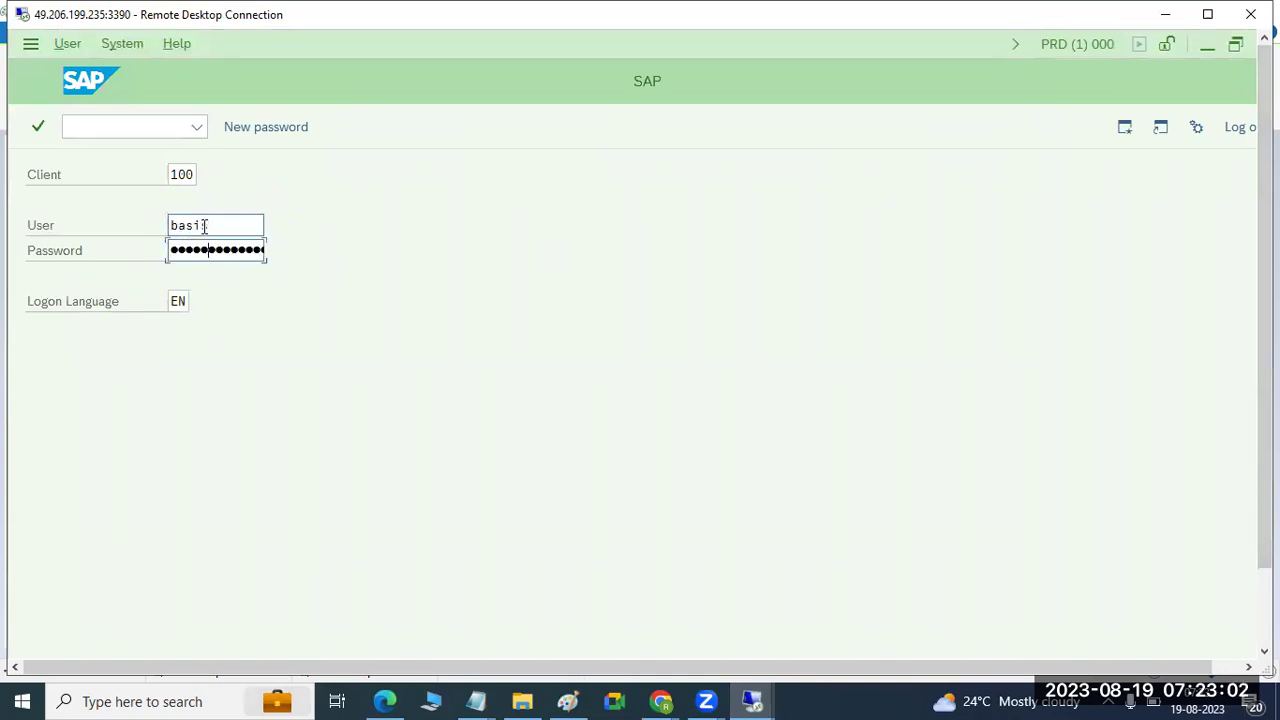
pyautogui.doubleClick(204, 225)
pyautogui.press('Tab')
pyautogui.press('Return')
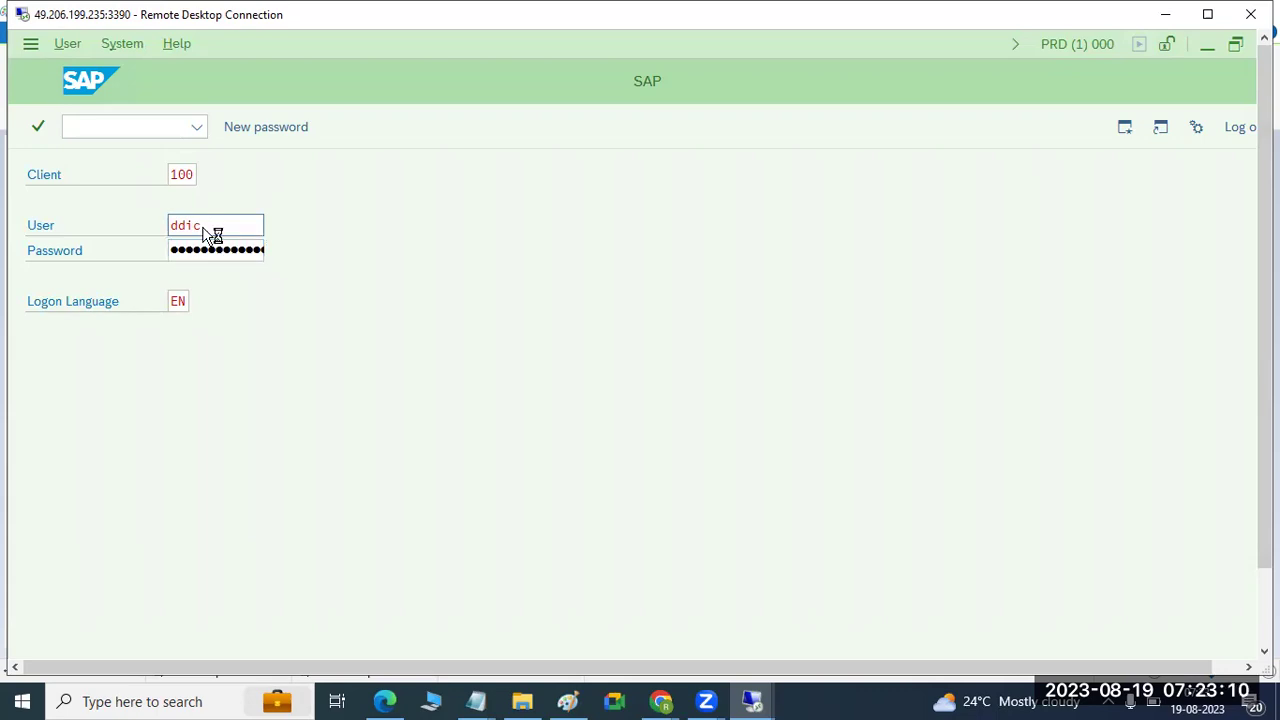
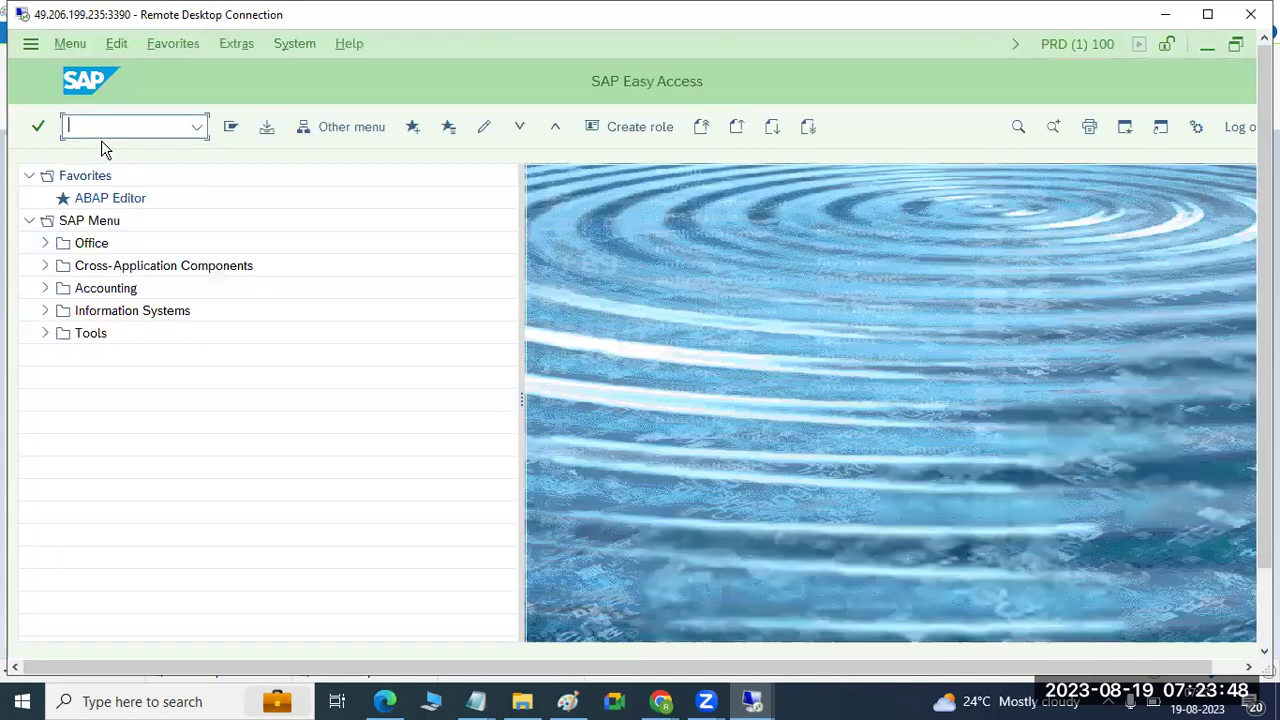
# Launch the RFC Destinations transaction (SM59) from the PRD Easy Access command field
pyautogui.write('se80')
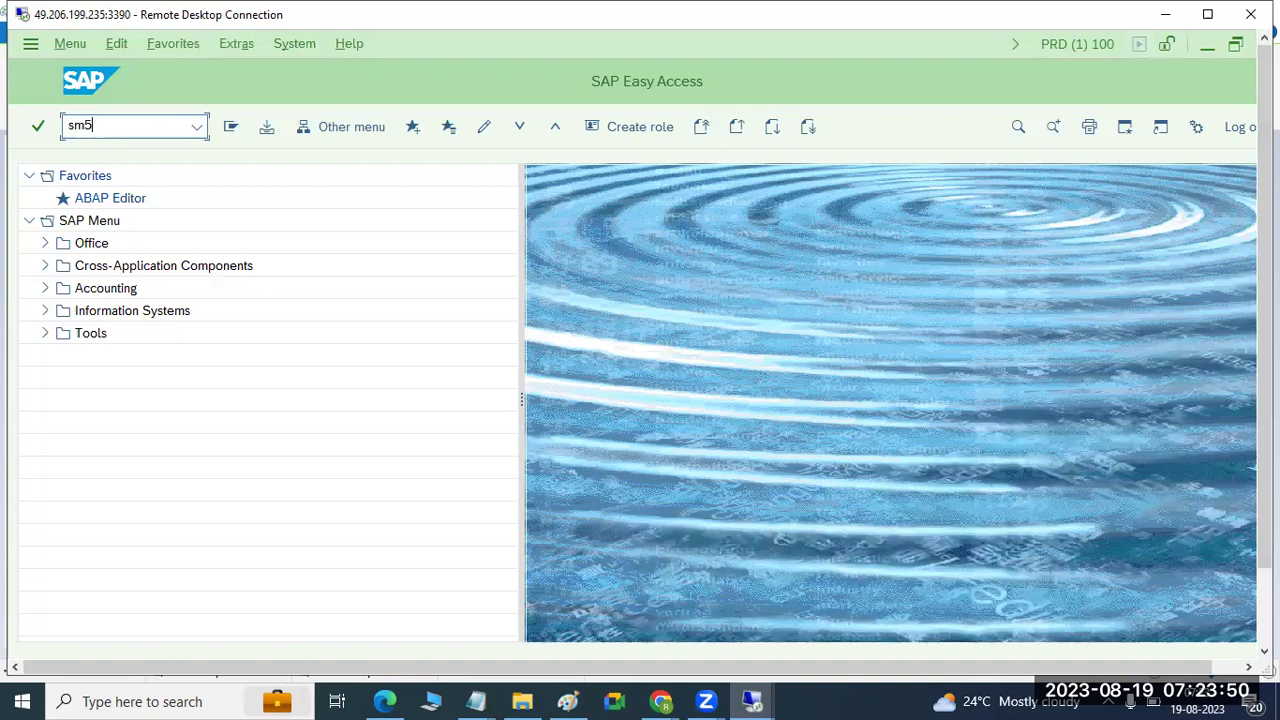
pyautogui.press('Return')
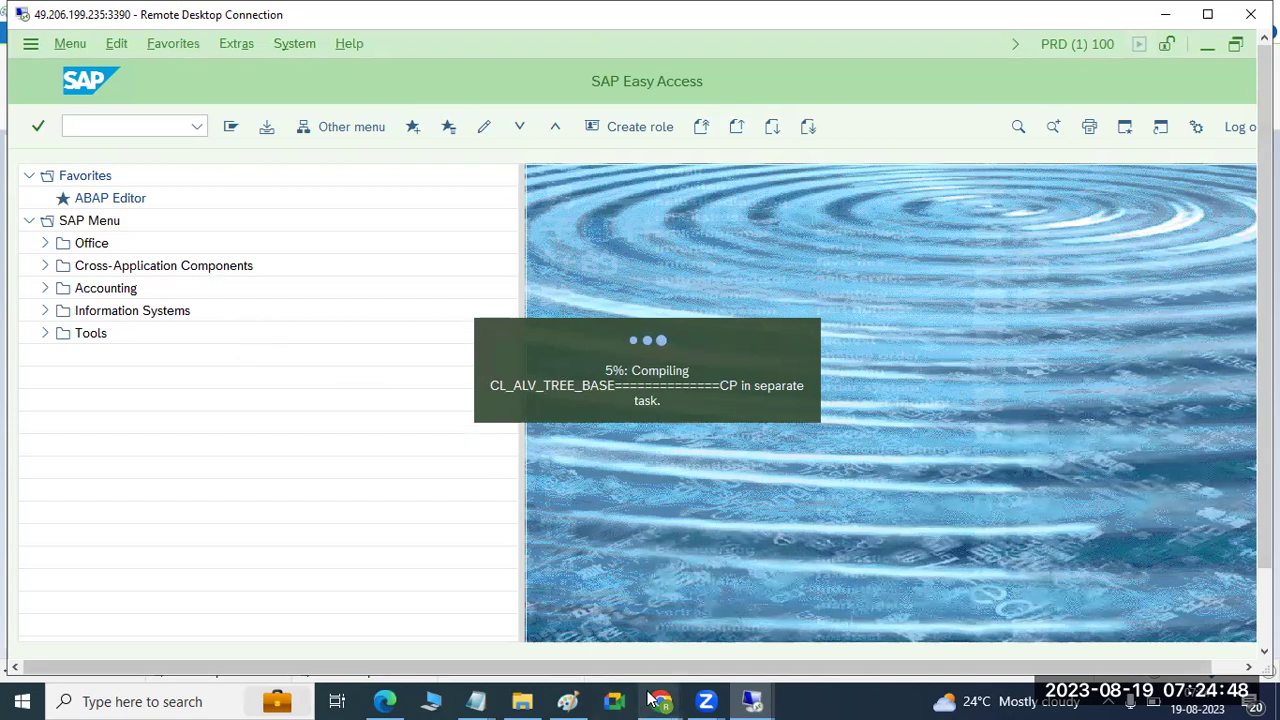
pyautogui.moveTo(660, 699)
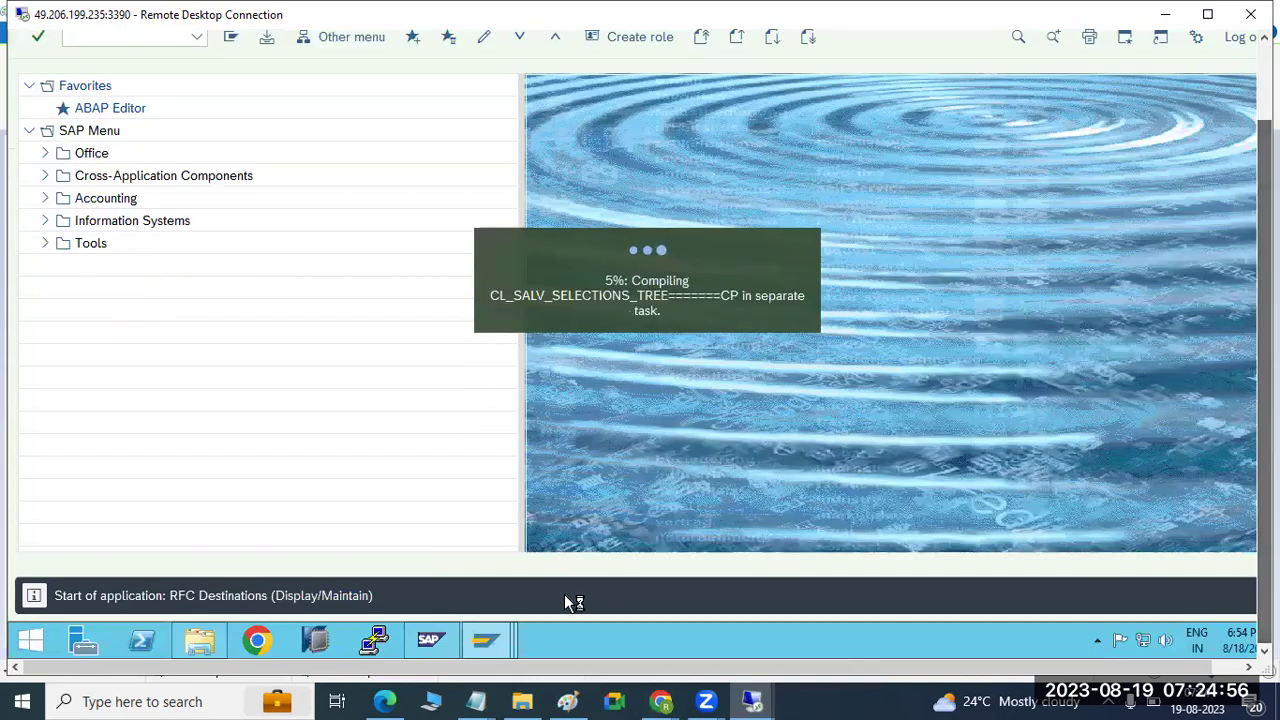
# Run /nSCC9 client copy from the RFC Connections window and dismiss the production-client protection error
pyautogui.moveTo(487, 641)
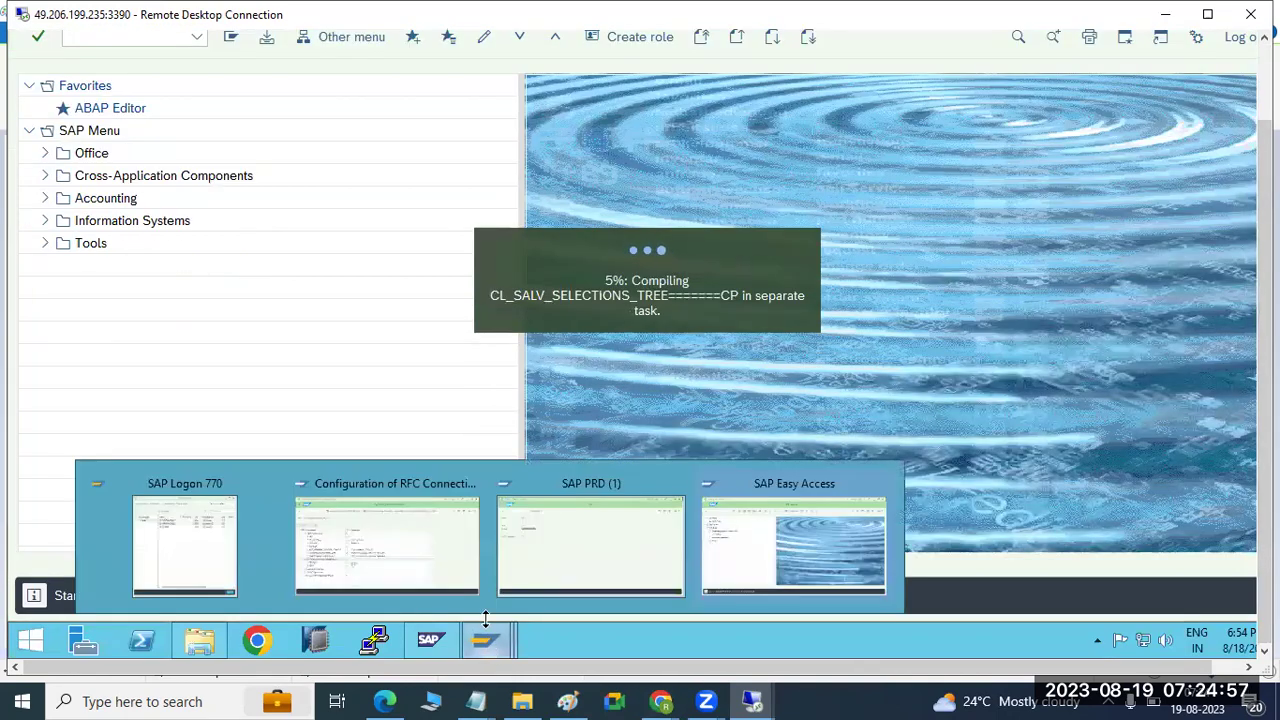
pyautogui.click(437, 546)
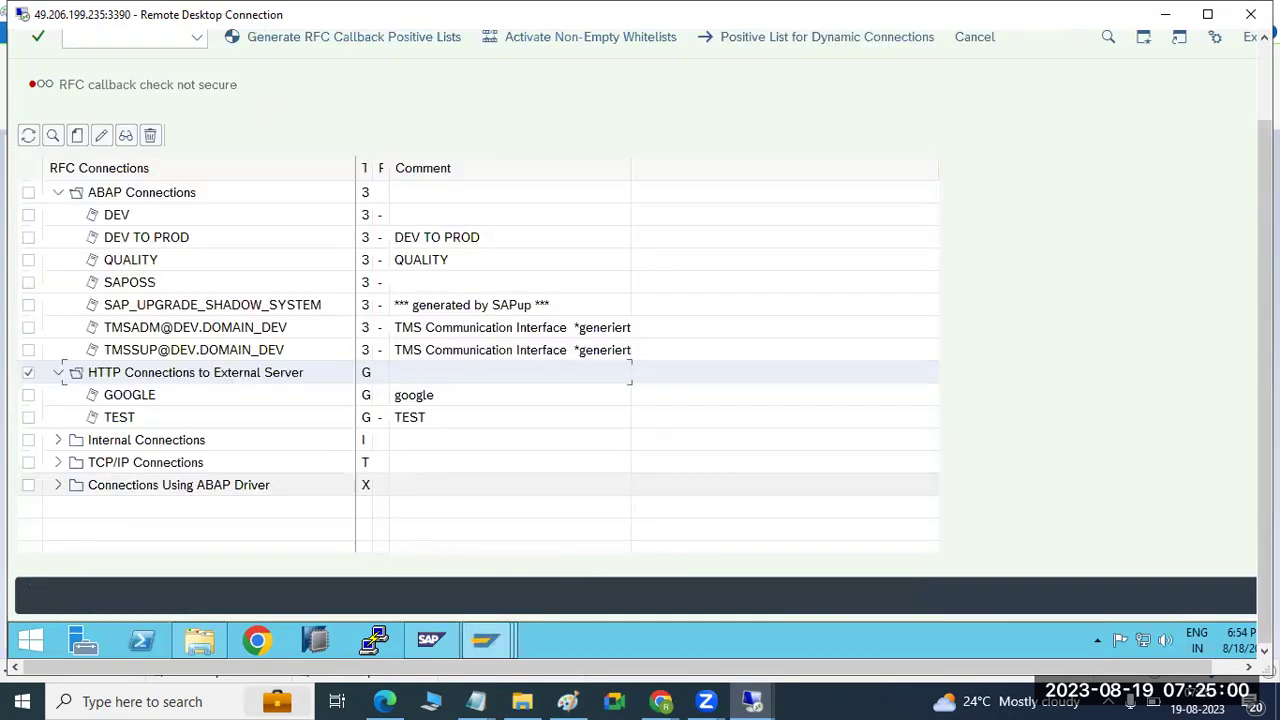
pyautogui.scroll(3, 1265, 300)
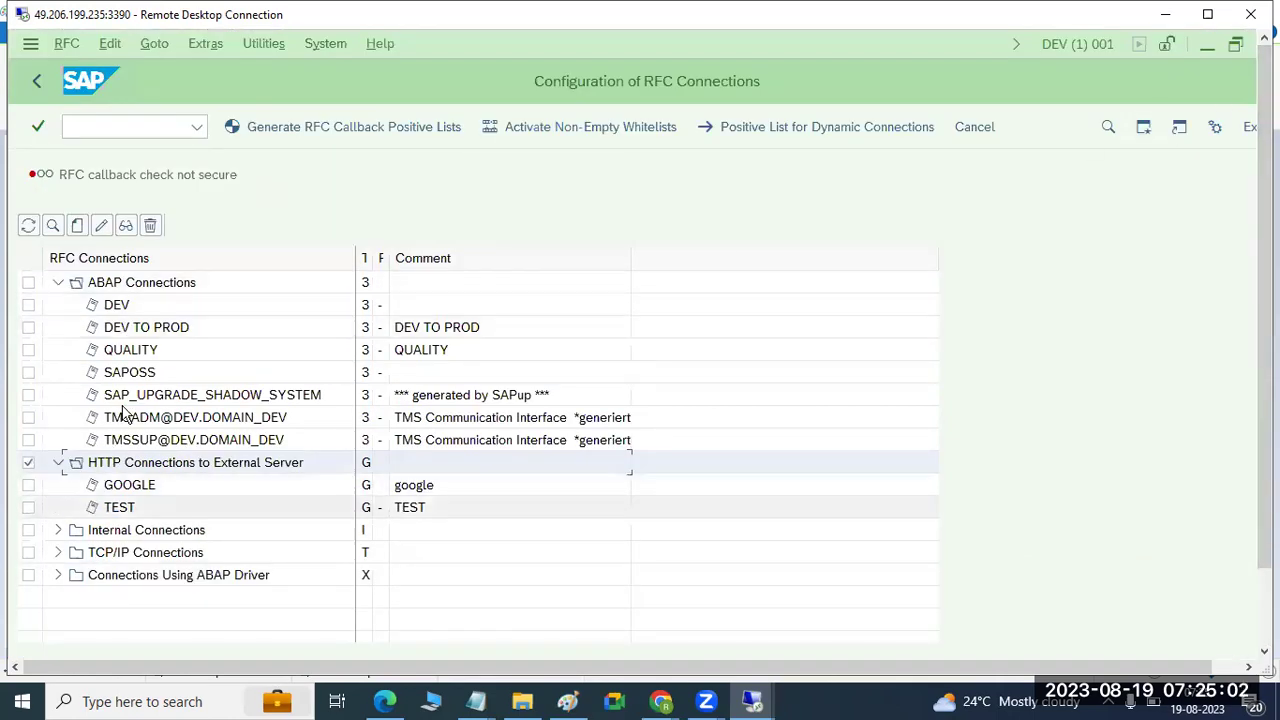
pyautogui.click(95, 124)
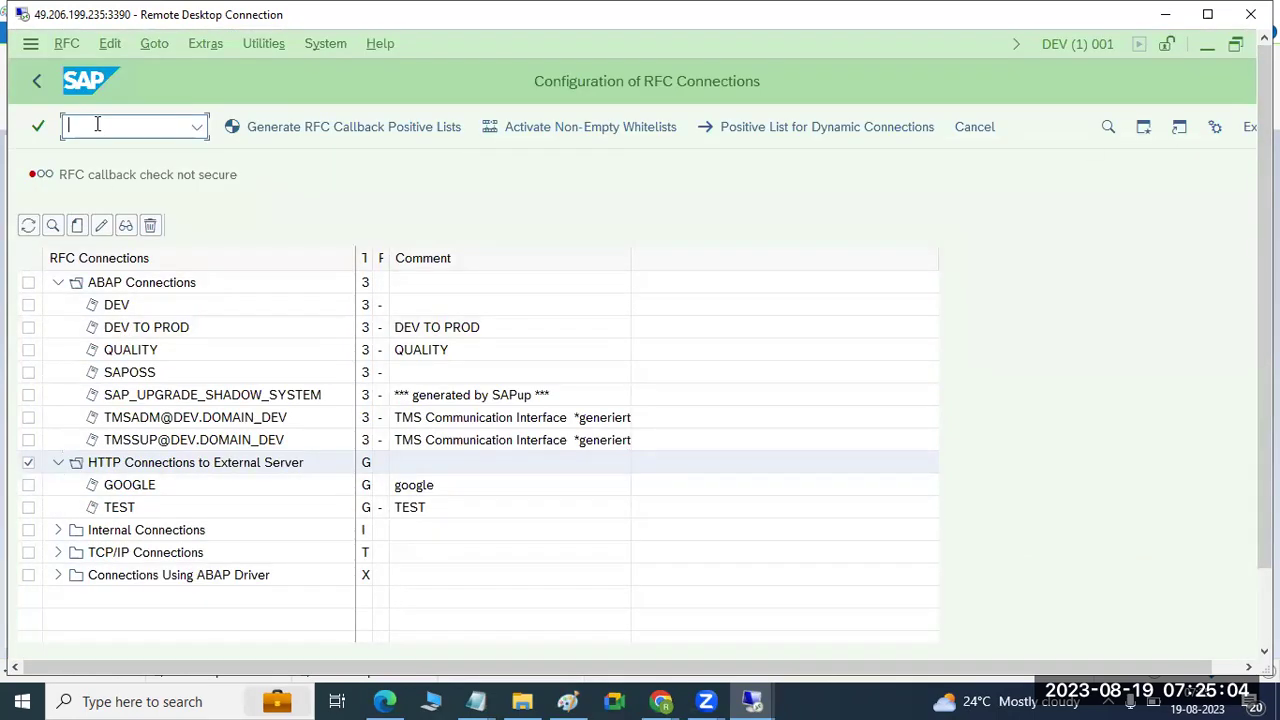
pyautogui.write('/nscc9')
pyautogui.press('Return')
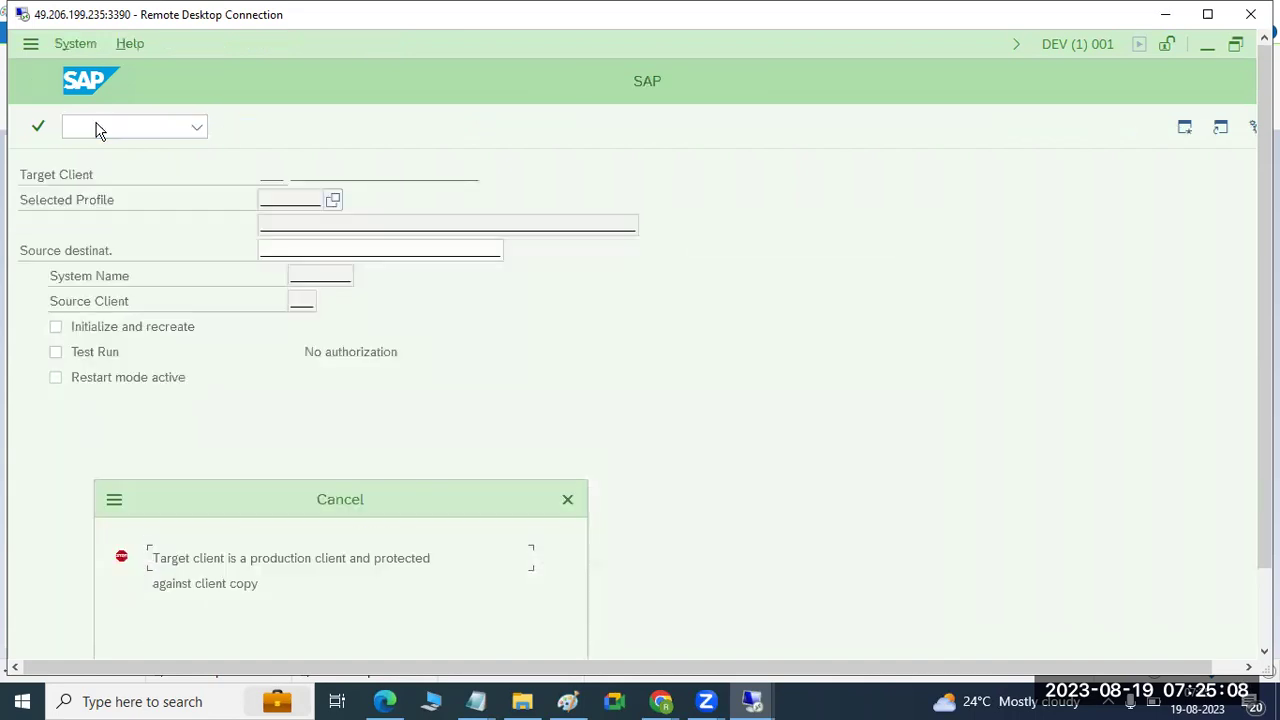
pyautogui.press('Return')
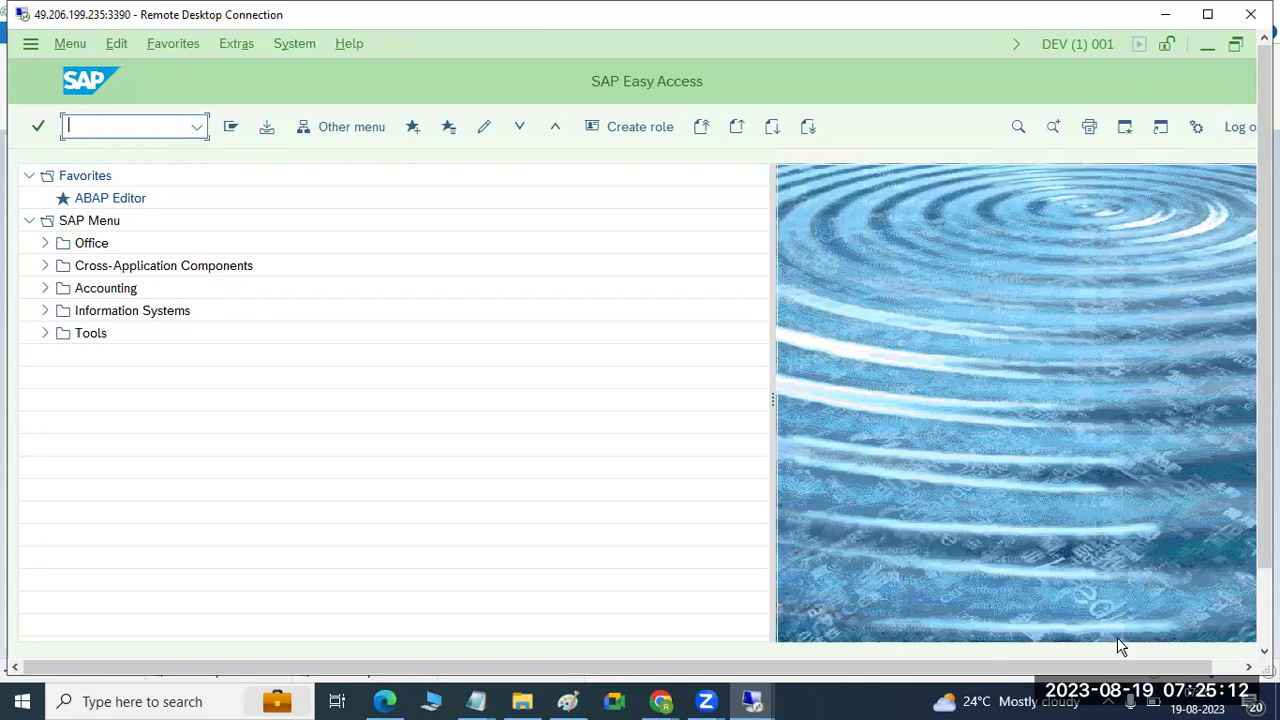
pyautogui.moveTo(1119, 666); pyautogui.dragTo(1150, 666)
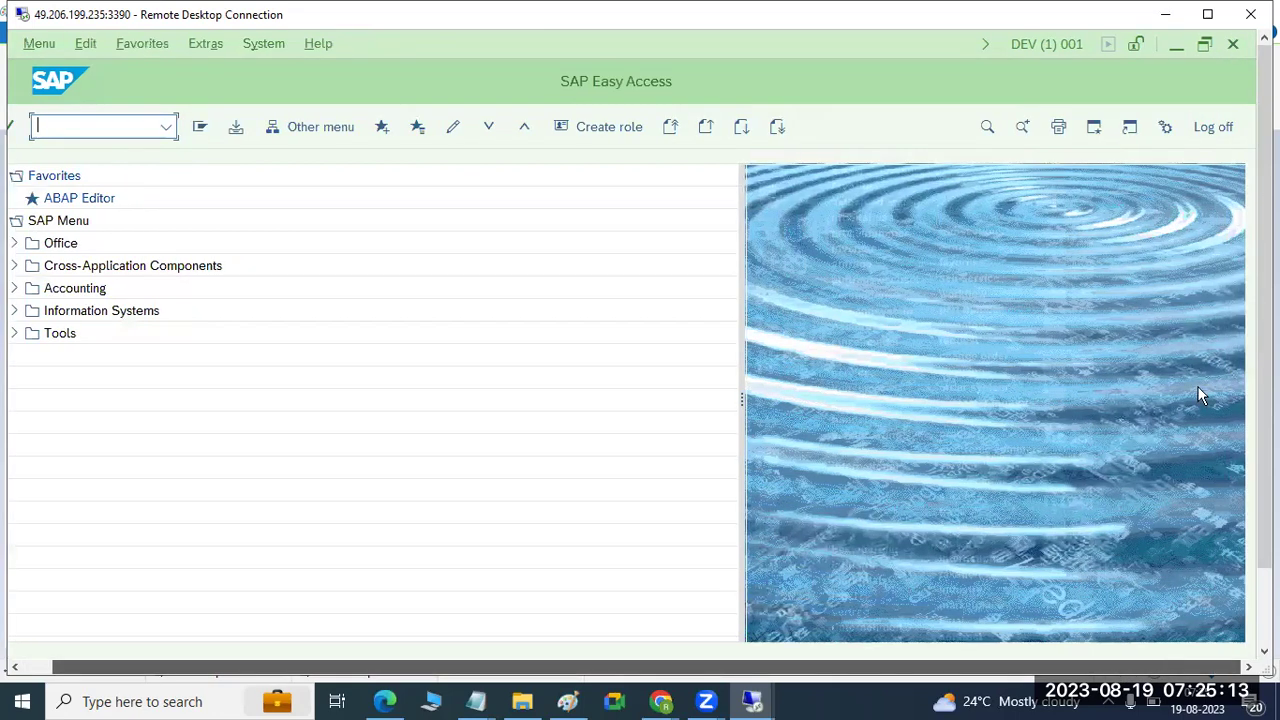
# Close the DEV session window and confirm logging off
pyautogui.click(1233, 44)
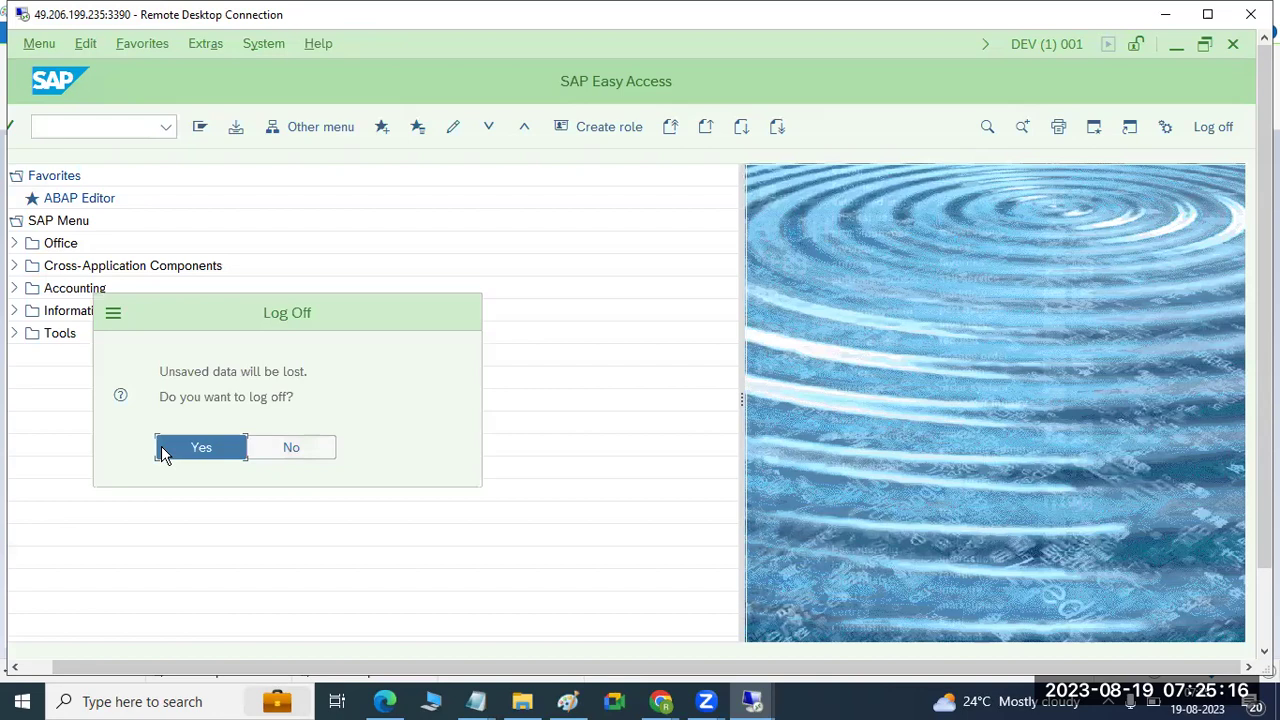
pyautogui.click(164, 449)
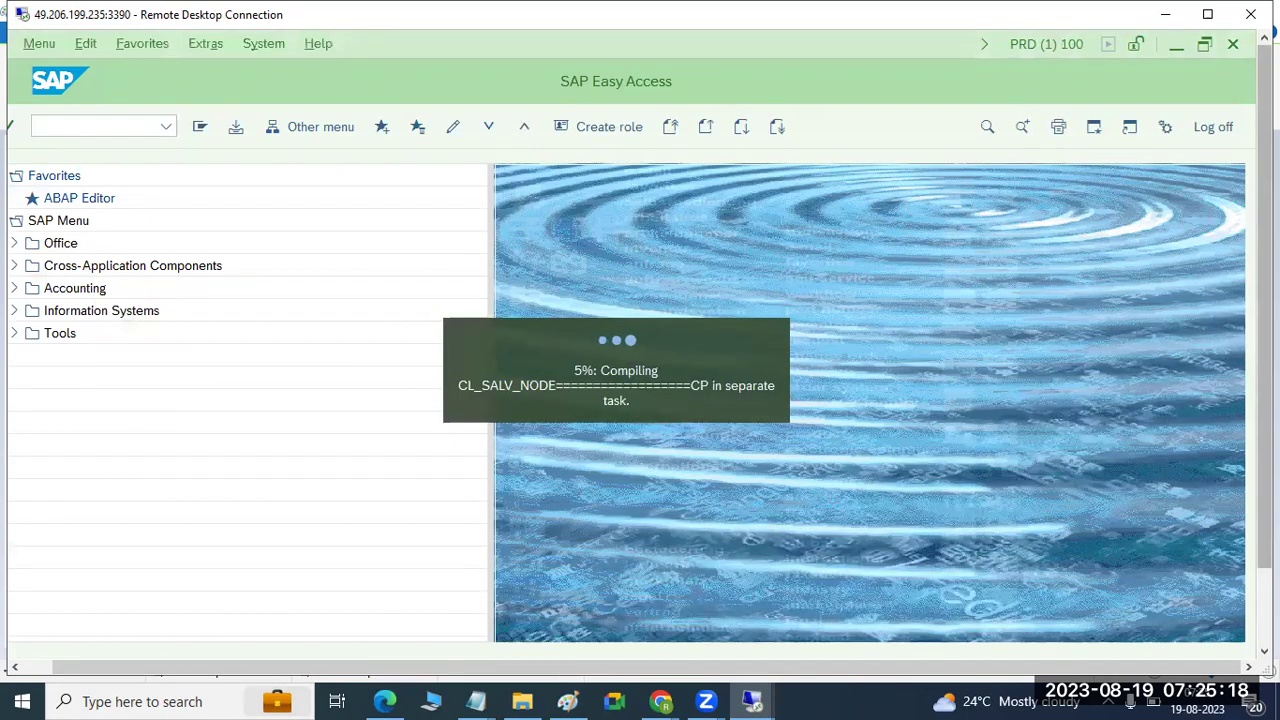
pyautogui.moveTo(1264, 230); pyautogui.dragTo(1264, 320)
# Start a logon to DEVELOPMENT from SAP Logon, then expand ABAP Connections in the RFC window
pyautogui.click(450, 640)
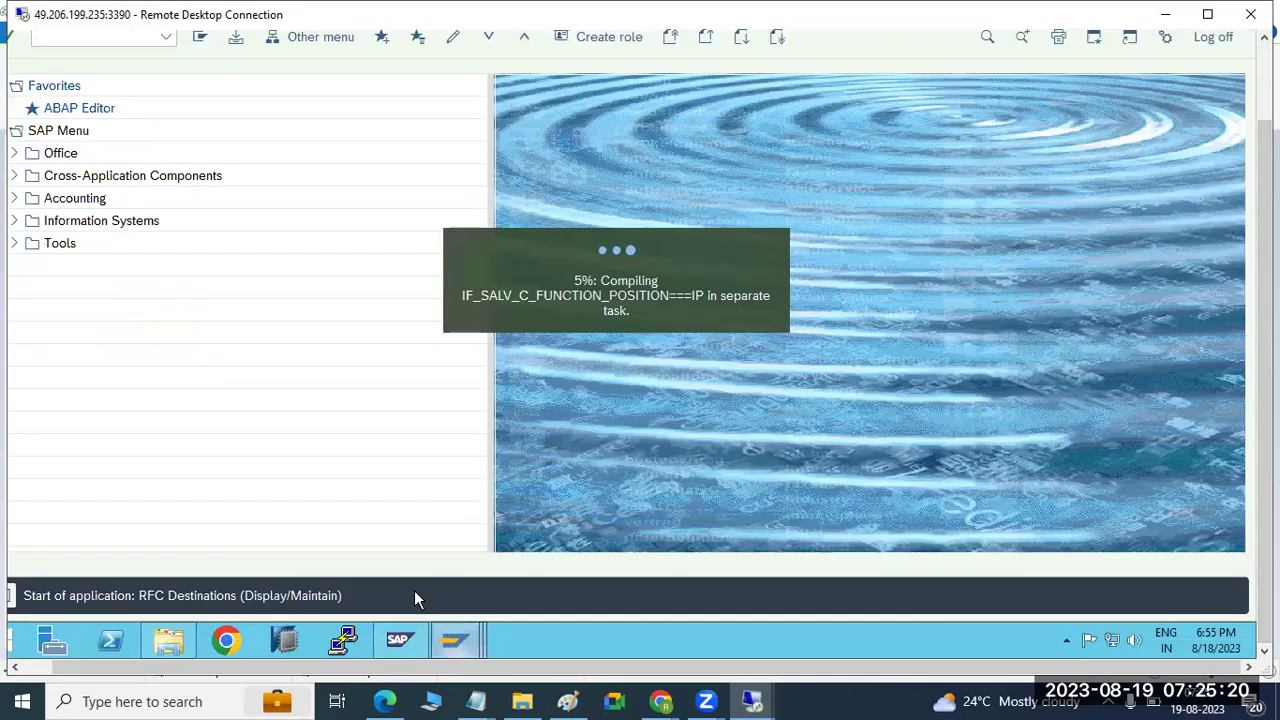
pyautogui.click(298, 551)
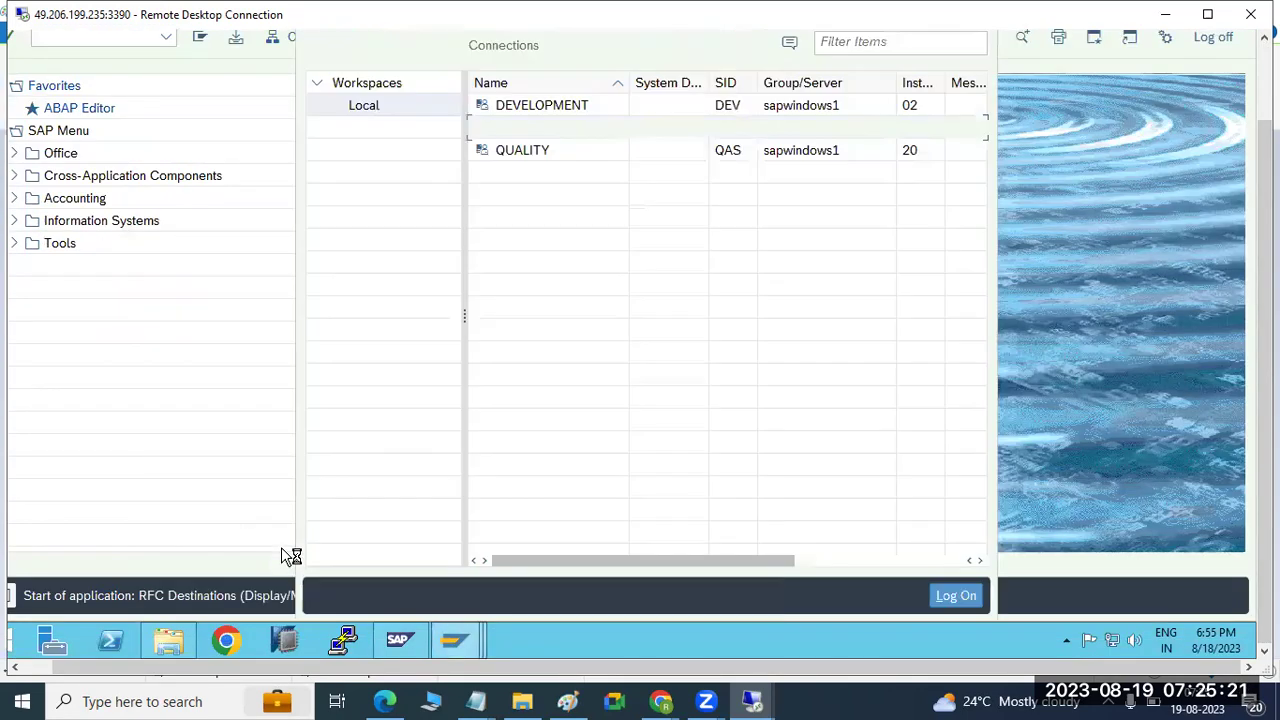
pyautogui.doubleClick(508, 106)
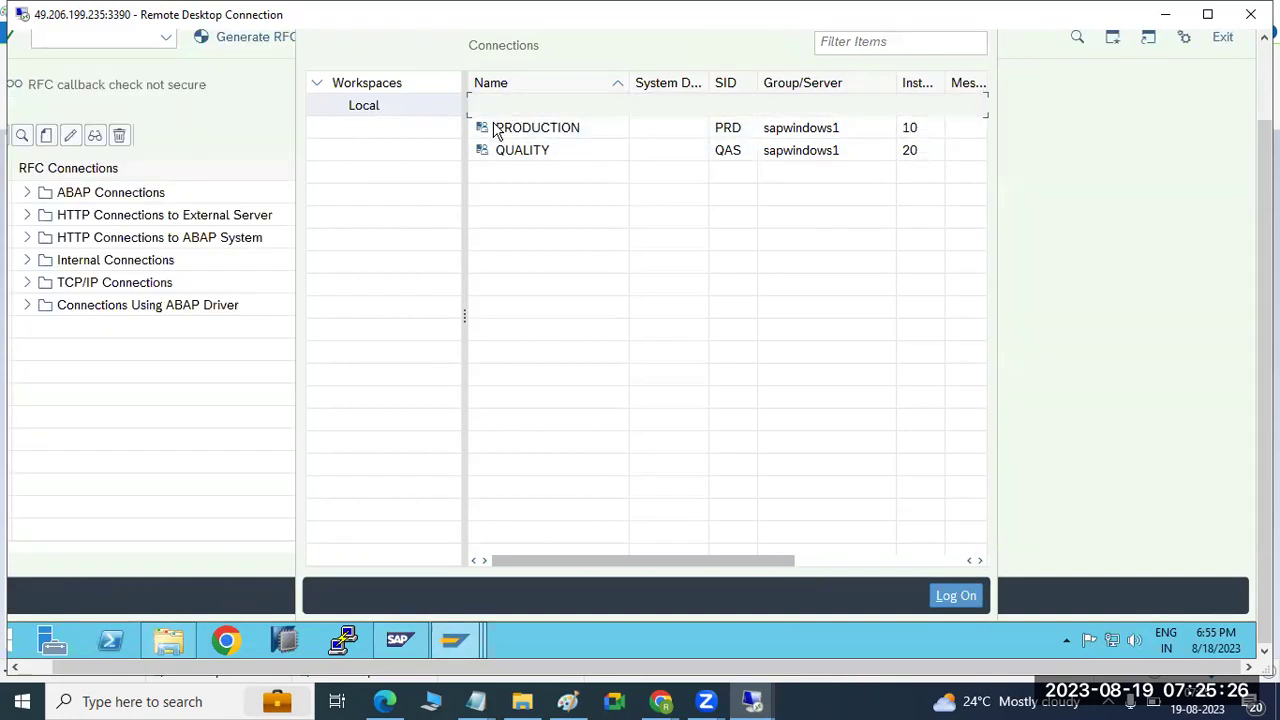
pyautogui.click(28, 199)
pyautogui.click(27, 195)
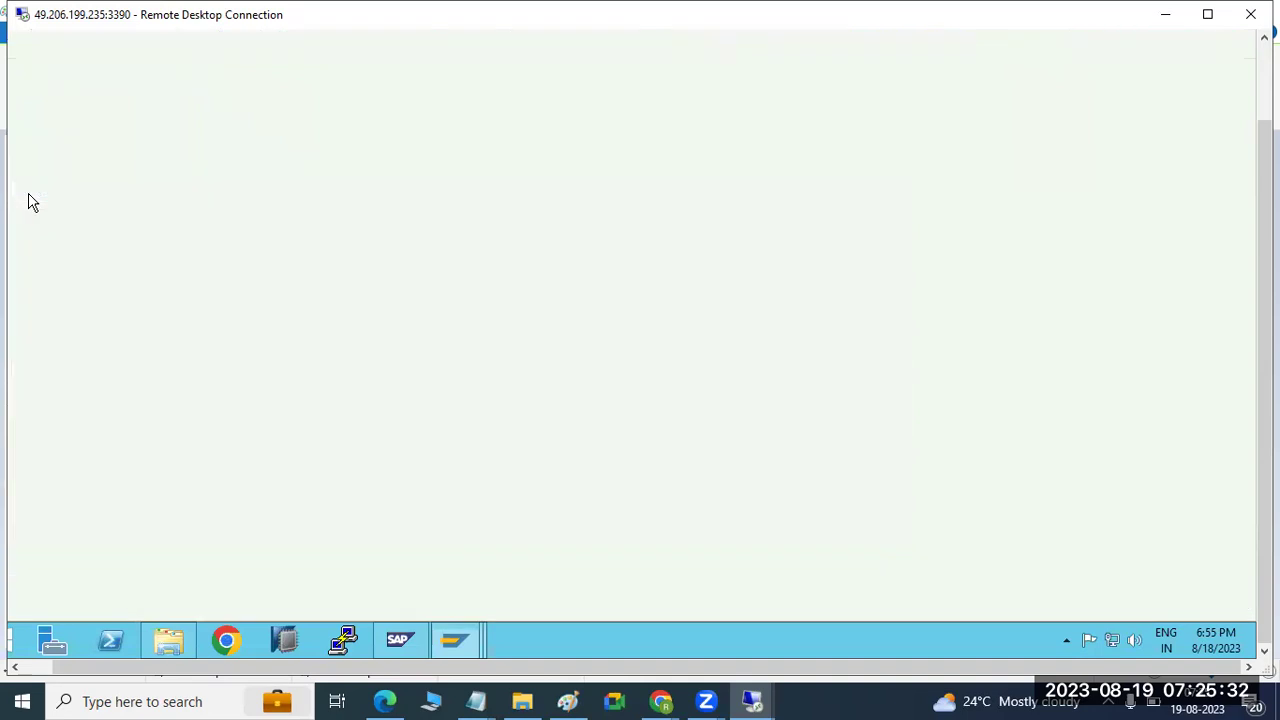
# Attempt logon to client 200 as user SAP* with its password
pyautogui.click(163, 85)
pyautogui.doubleClick(163, 85)
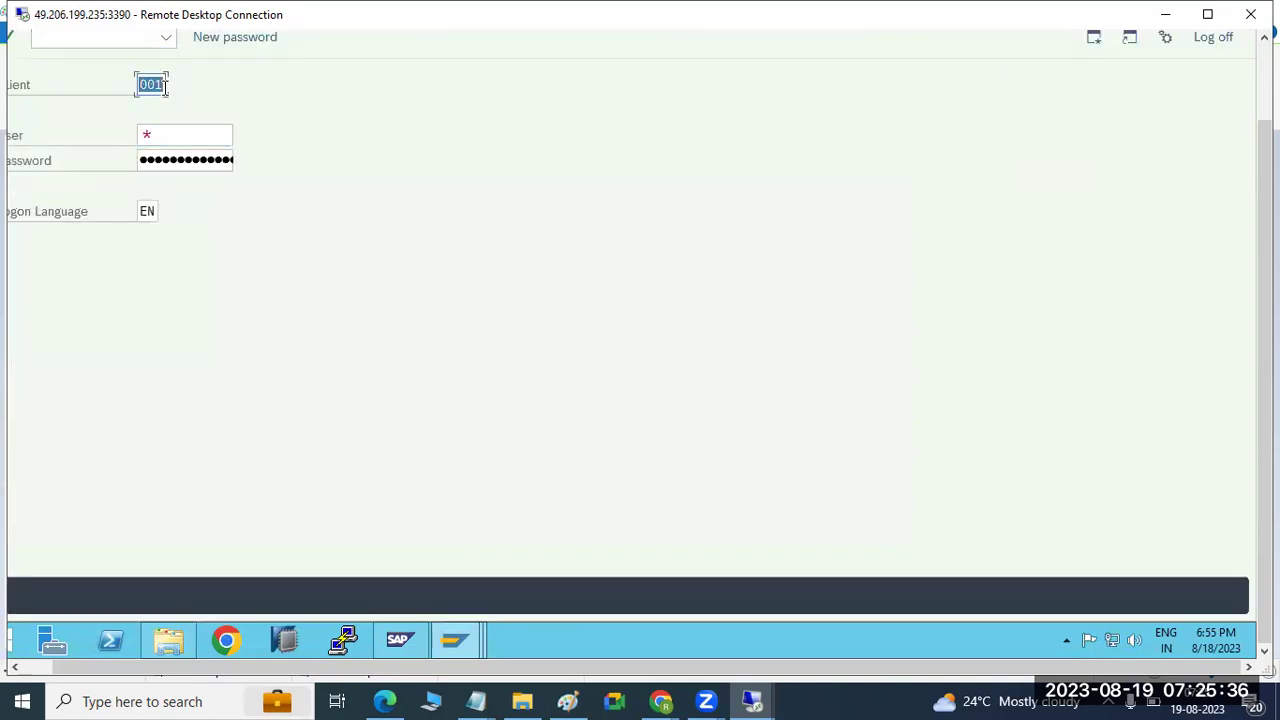
pyautogui.write('200')
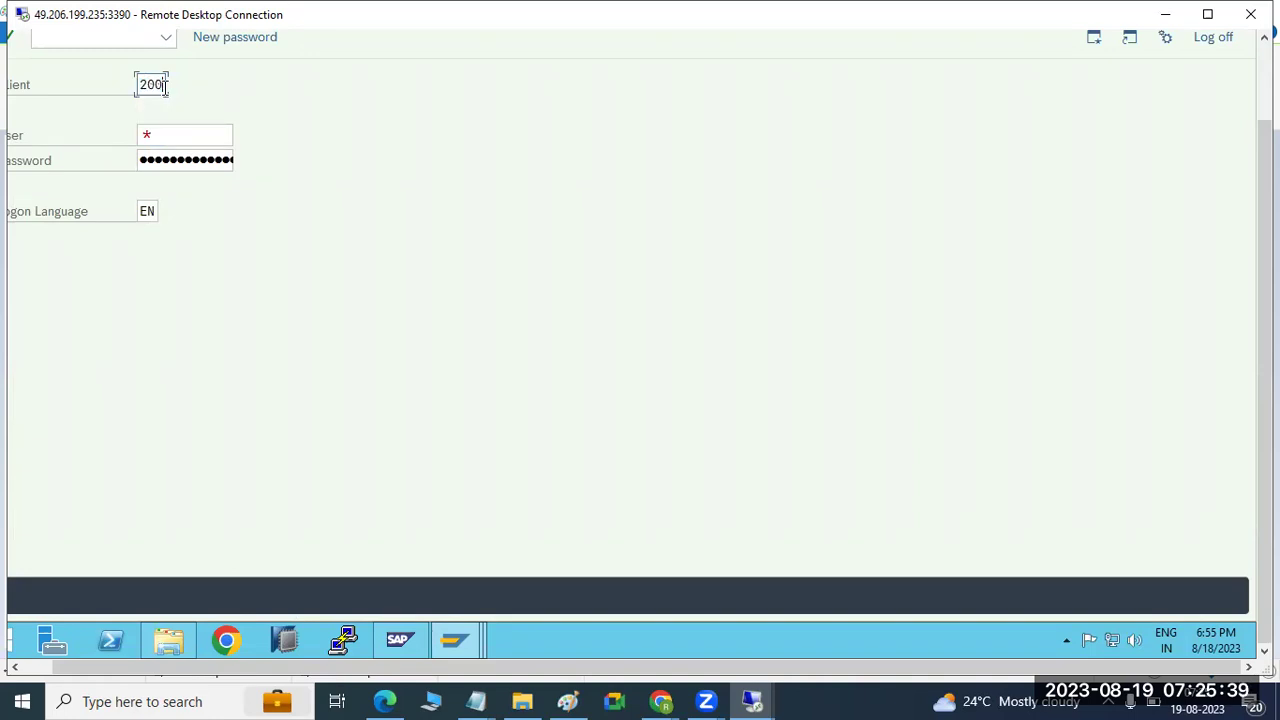
pyautogui.press('Tab')
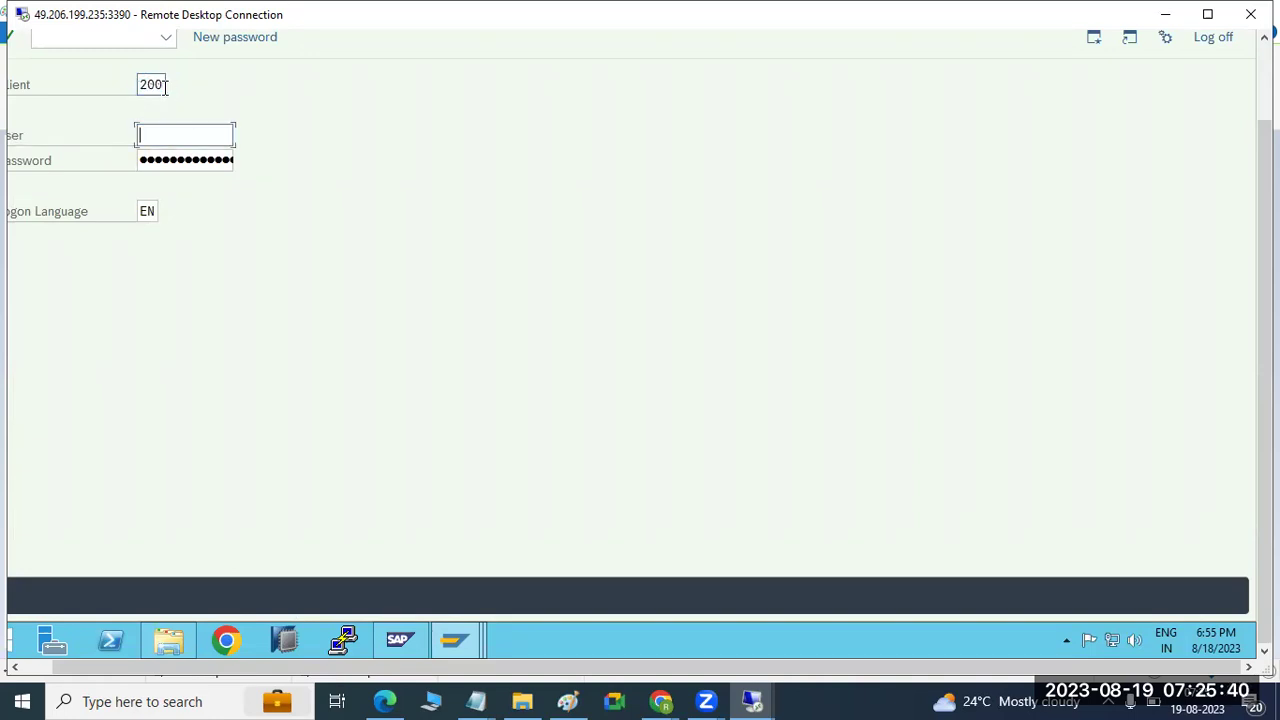
pyautogui.write('ddic')
pyautogui.press('Tab')
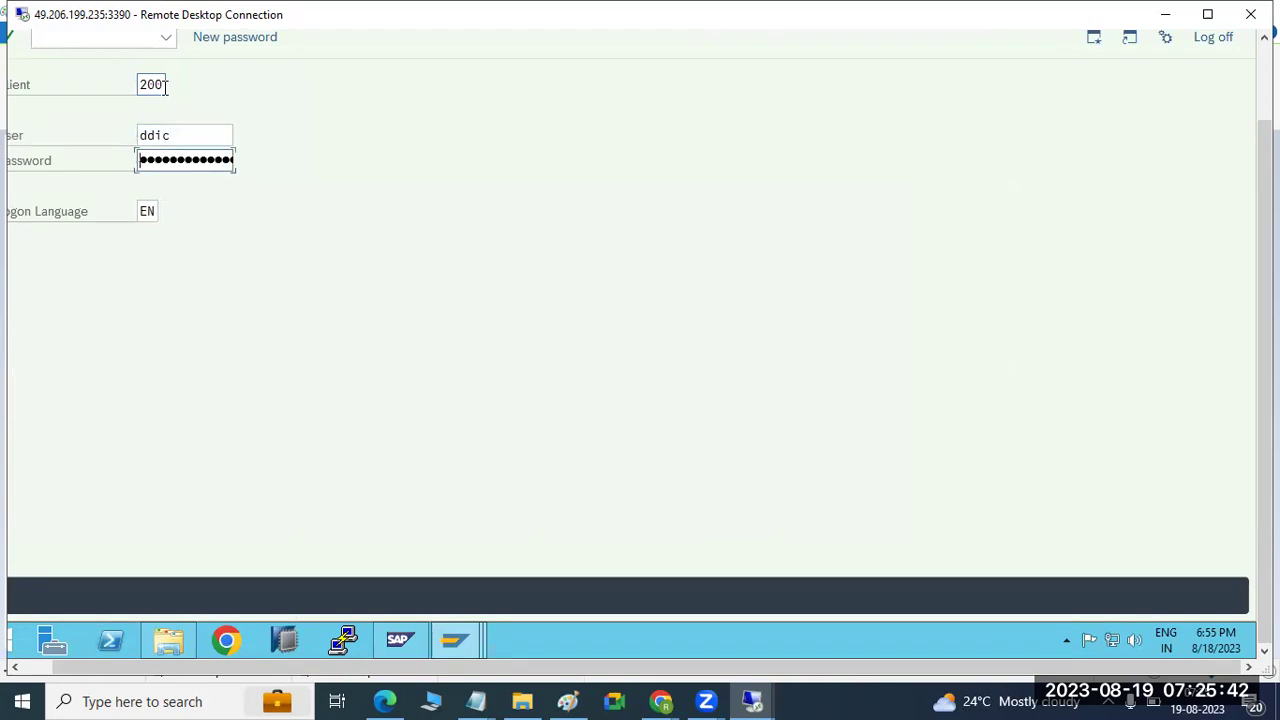
pyautogui.hotkey('shift', 'Tab')
pyautogui.hotkey('ctrl', 'a')
pyautogui.write('sap*')
pyautogui.press('Tab')
pyautogui.press('Return')
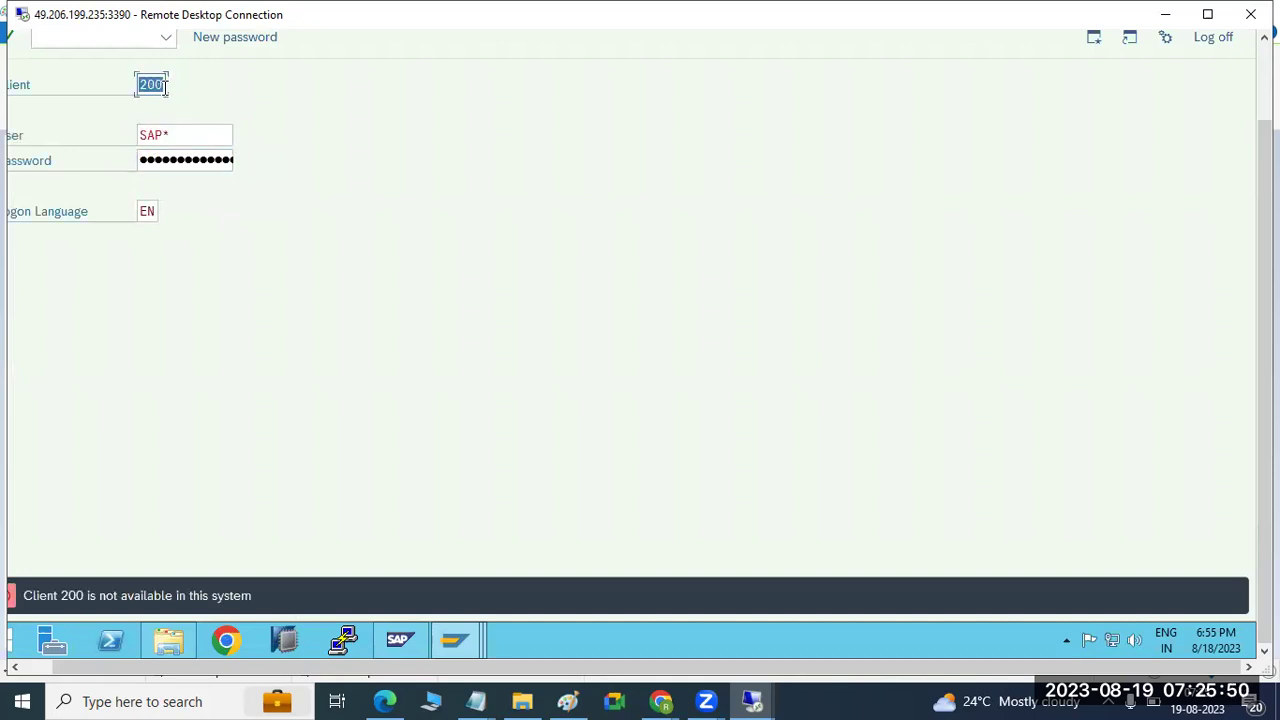
# Retry the logon with clients 400 and then 450, each reported unavailable
pyautogui.write('400')
pyautogui.press('Tab')
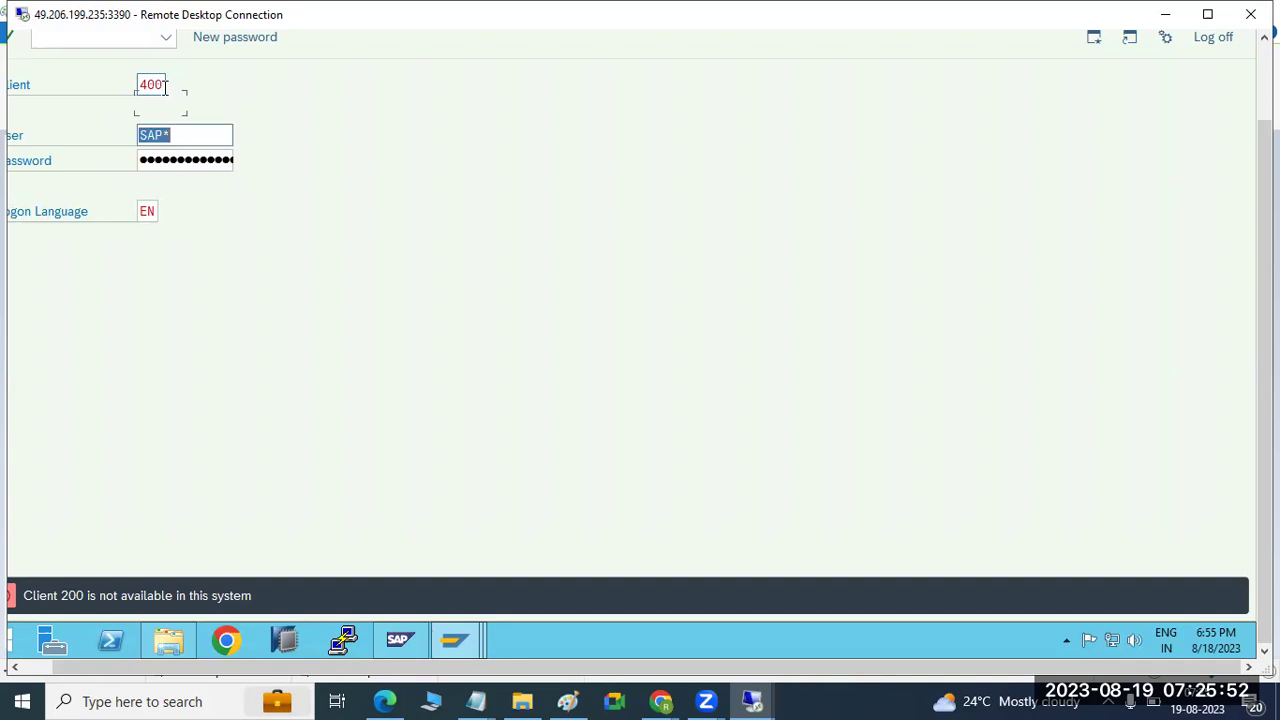
pyautogui.press('Tab')
pyautogui.press('Return')
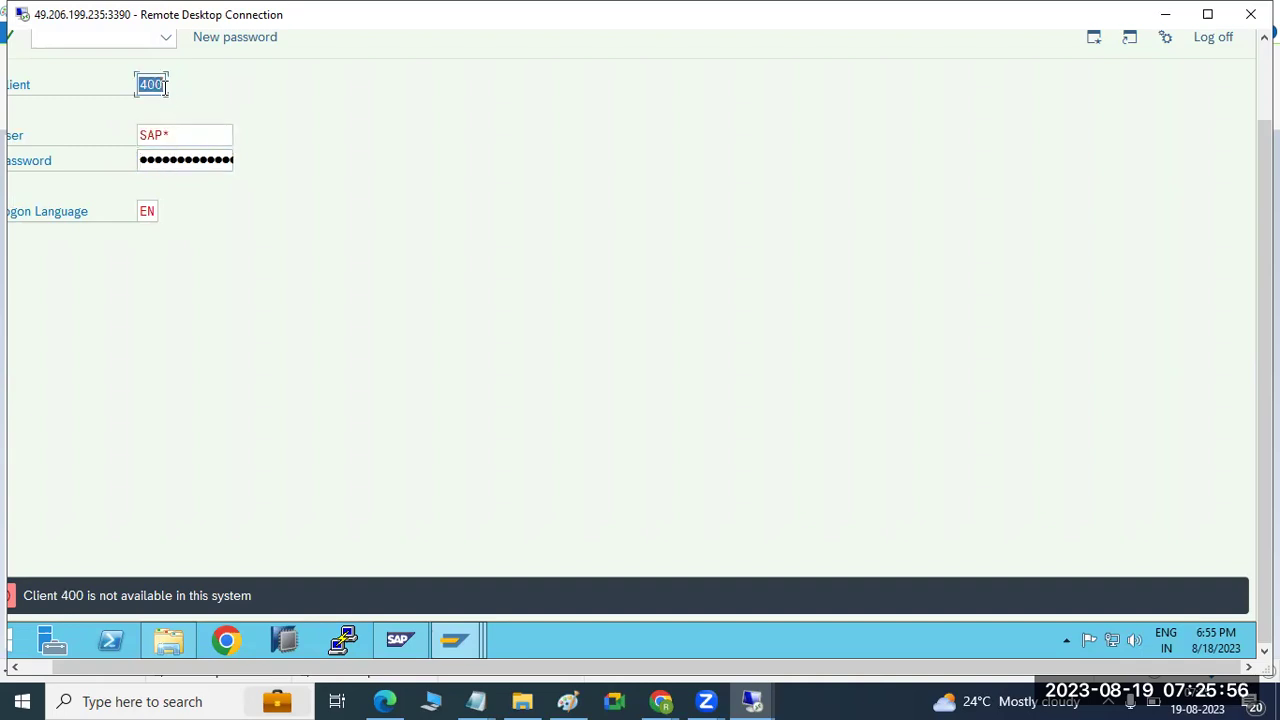
pyautogui.write('450')
pyautogui.press('Tab')
pyautogui.press('Tab')
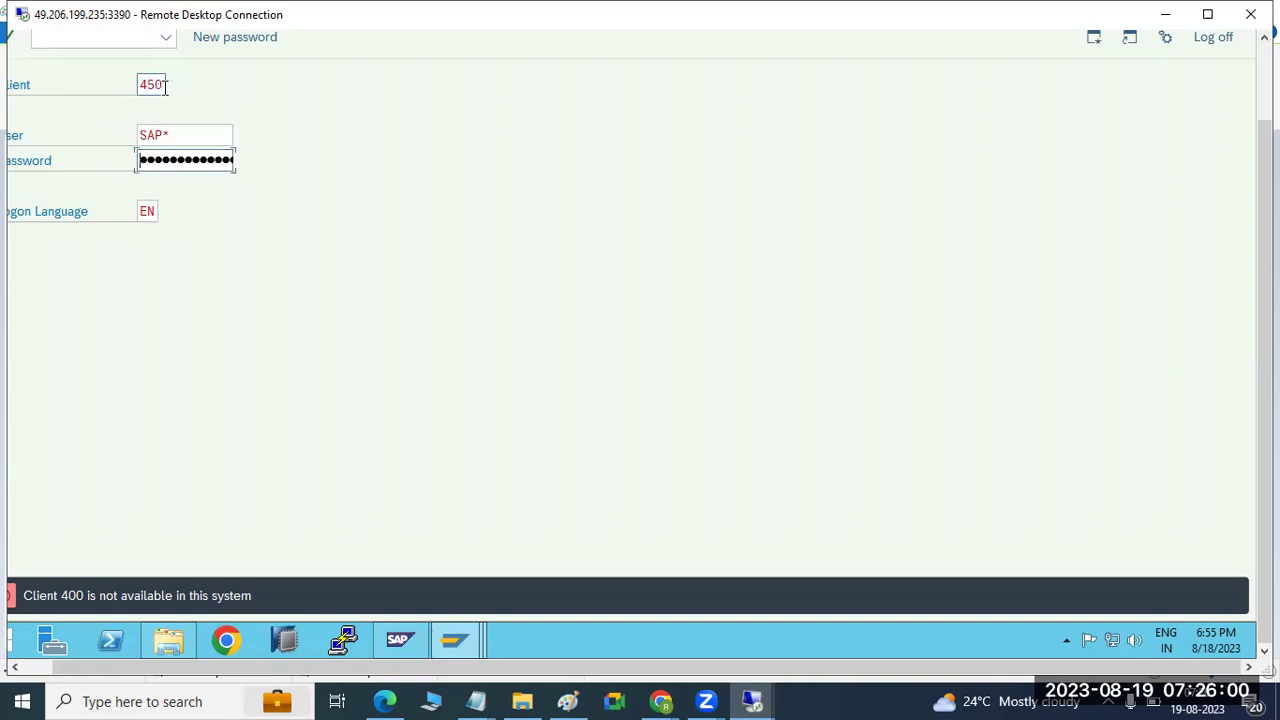
pyautogui.press('Return')
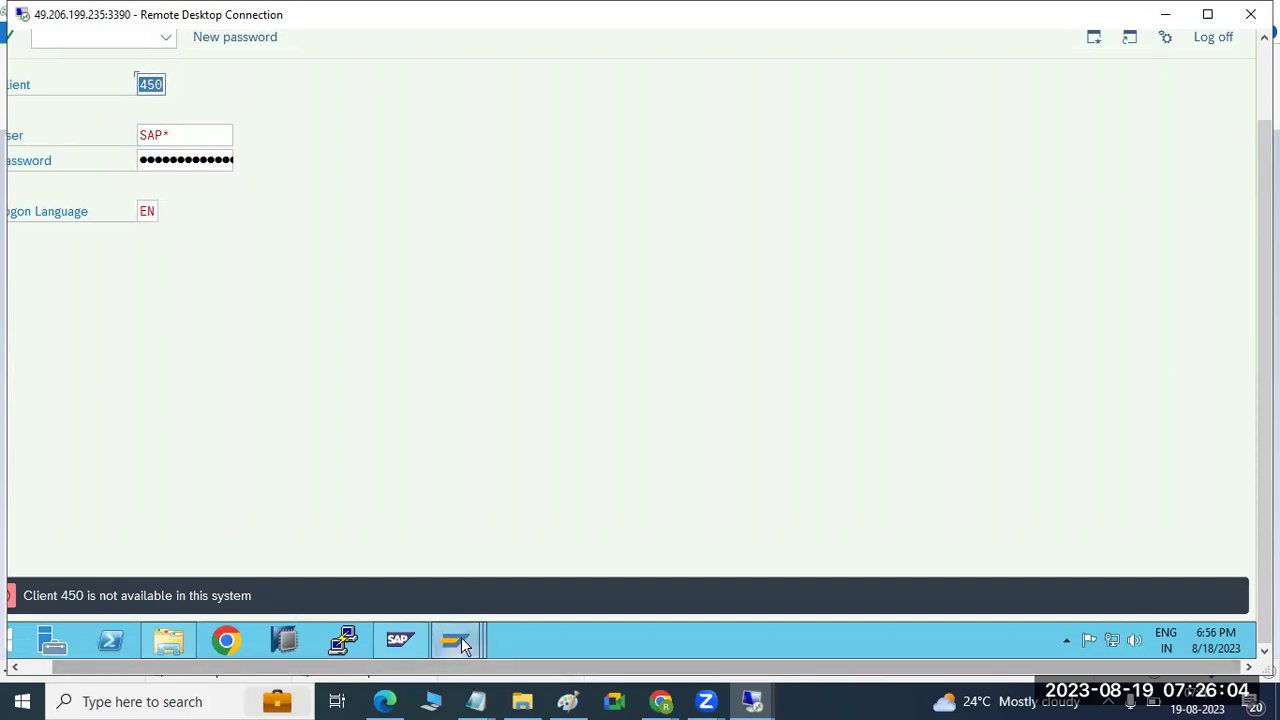
pyautogui.moveTo(461, 637)
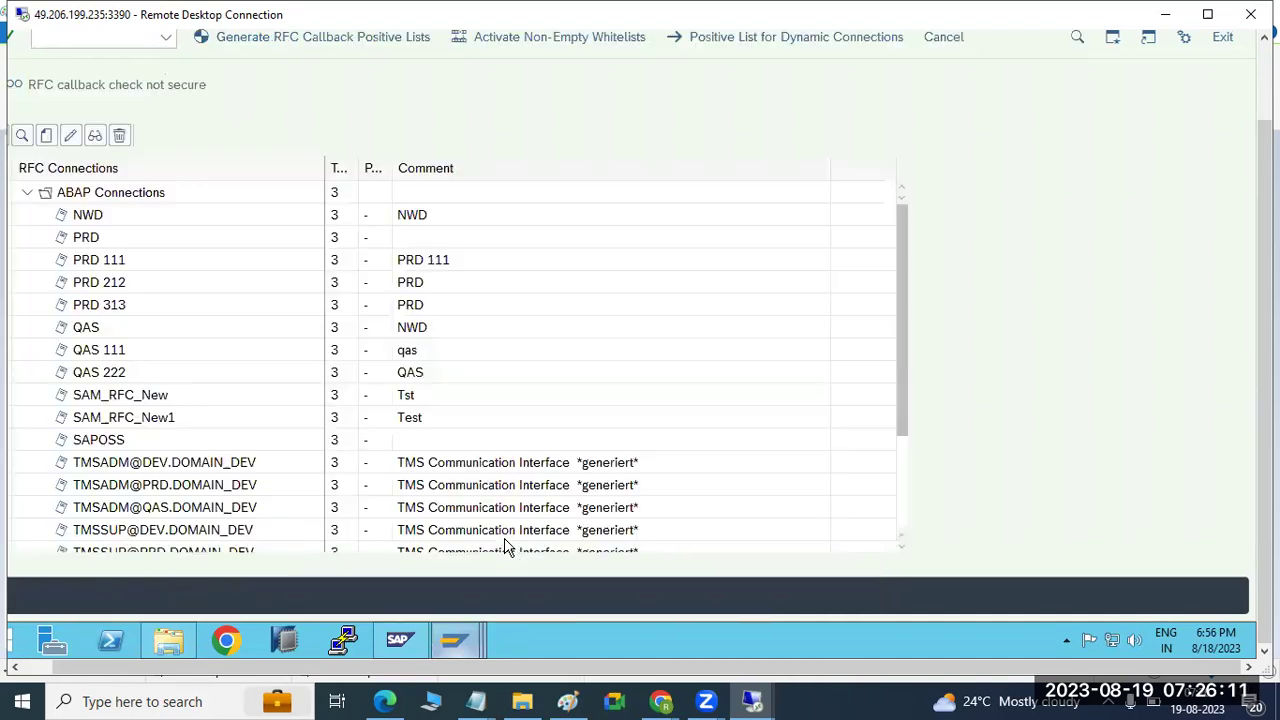
# Begin creating a new RFC connection in the RFC configuration window, then return to the logon window
pyautogui.click(507, 547)
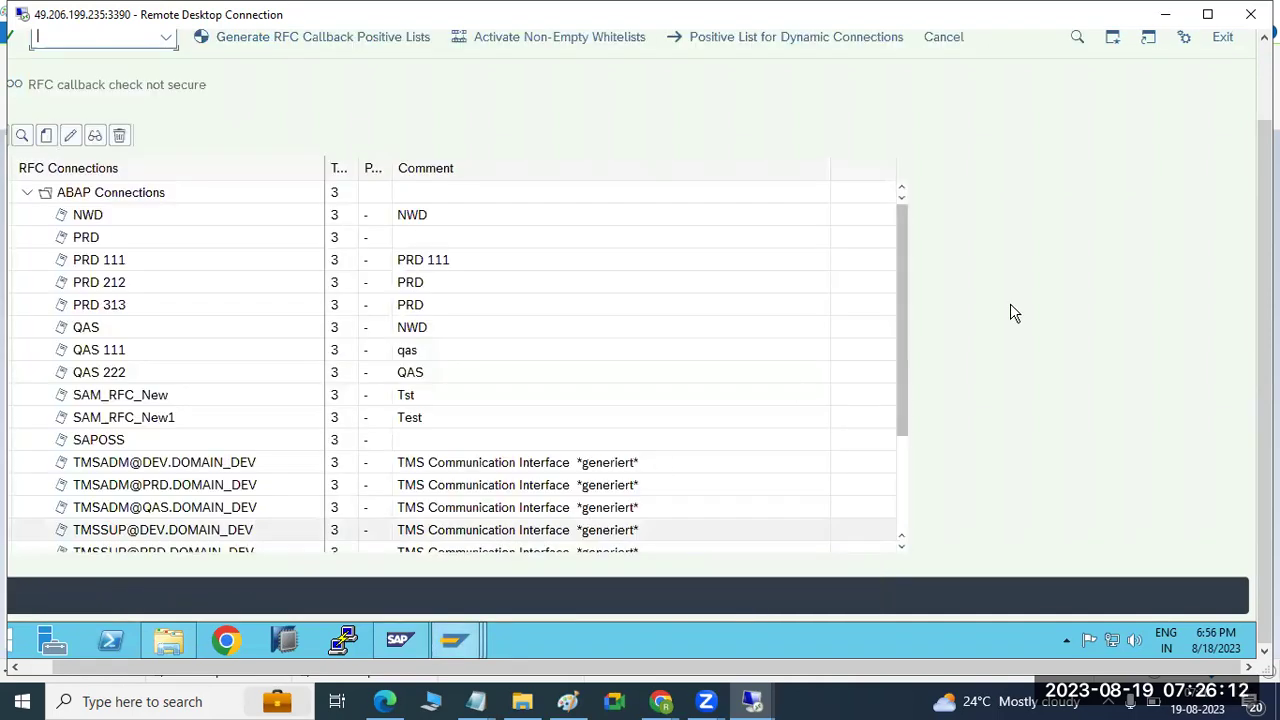
pyautogui.scroll(2, 1100, 300)
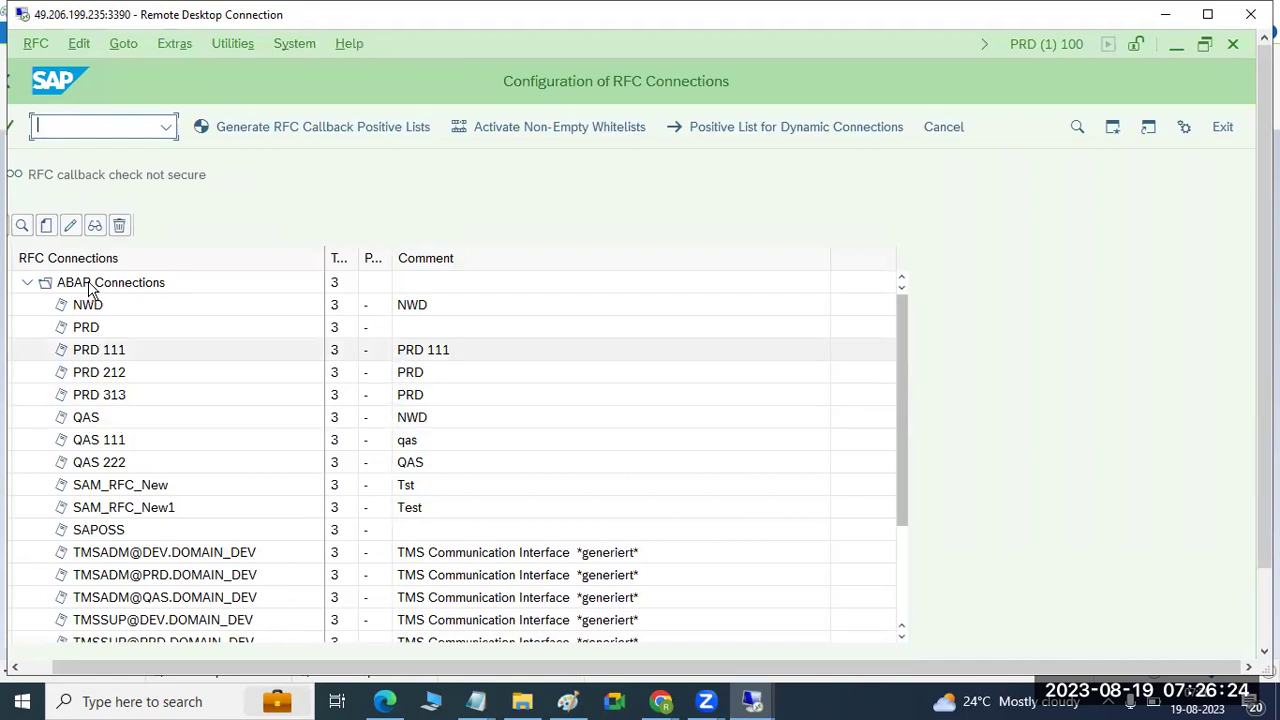
pyautogui.click(45, 227)
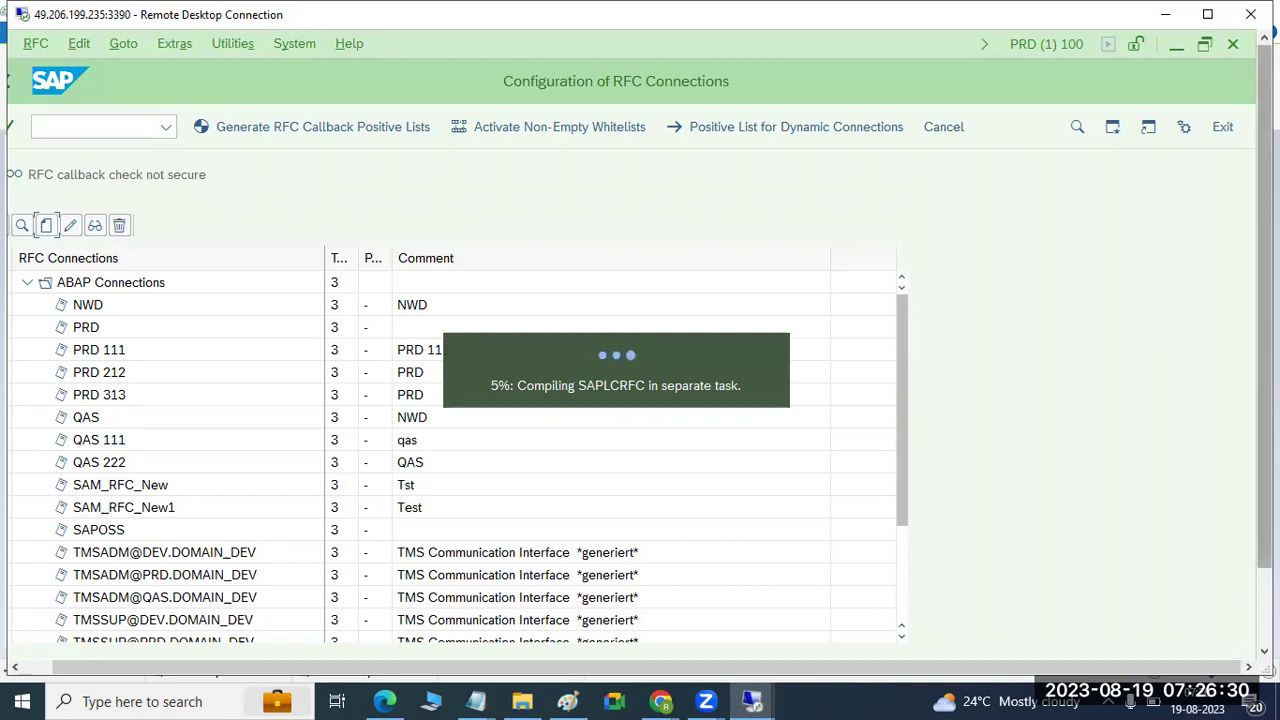
pyautogui.moveTo(1264, 549); pyautogui.dragTo(1264, 625)
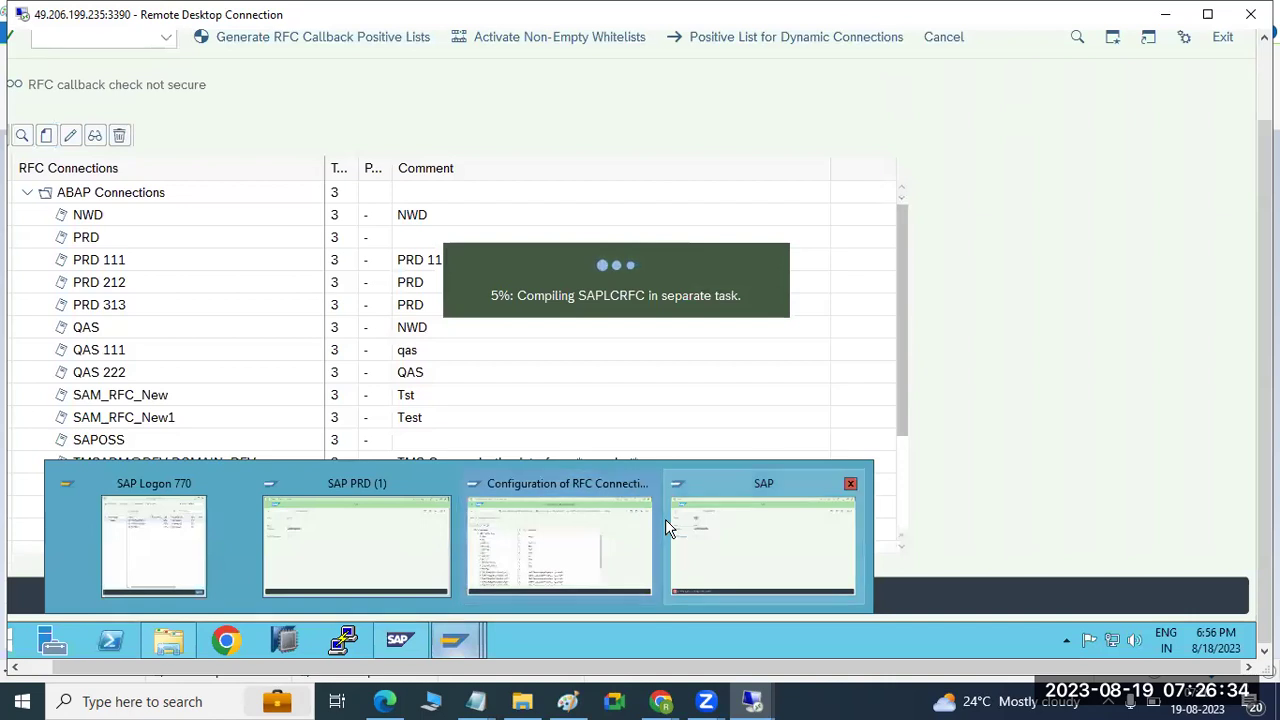
pyautogui.click(722, 529)
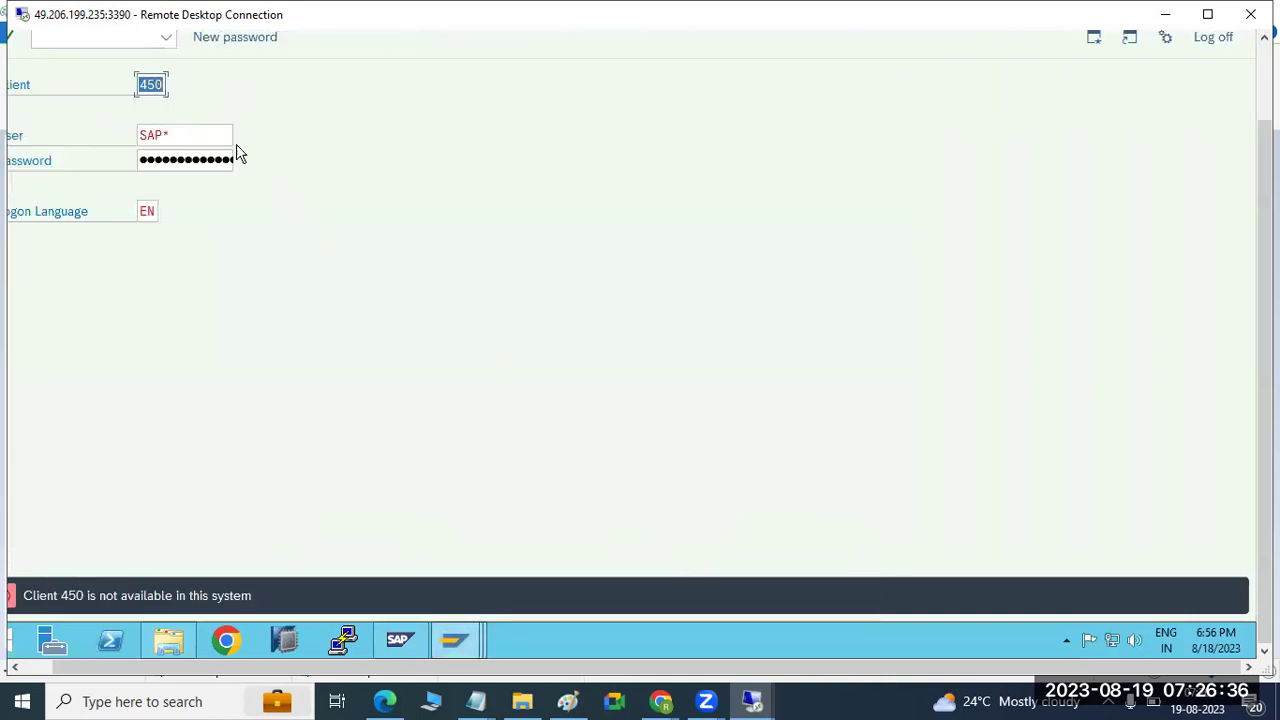
# Fill in client 001 and user ddic on the logon screen, leaving the cursor in Password
pyautogui.write('001')
pyautogui.press('Tab')
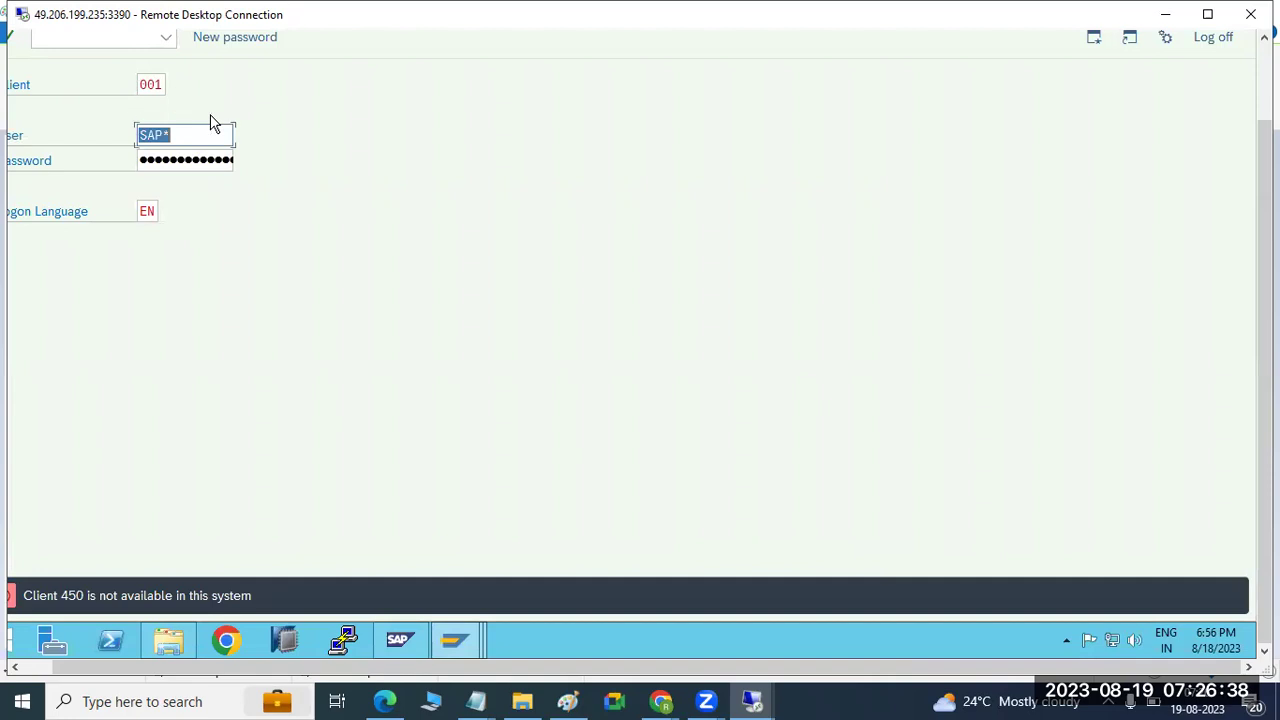
pyautogui.write('ddic')
pyautogui.press('Tab')
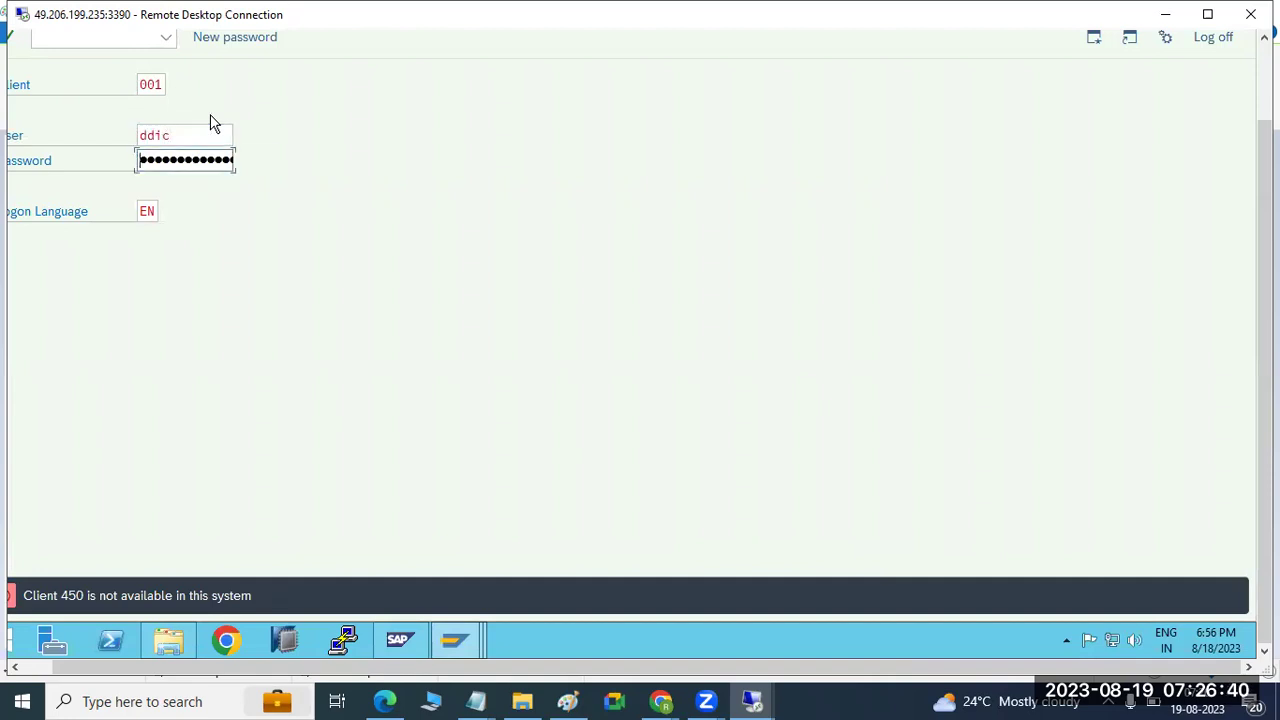
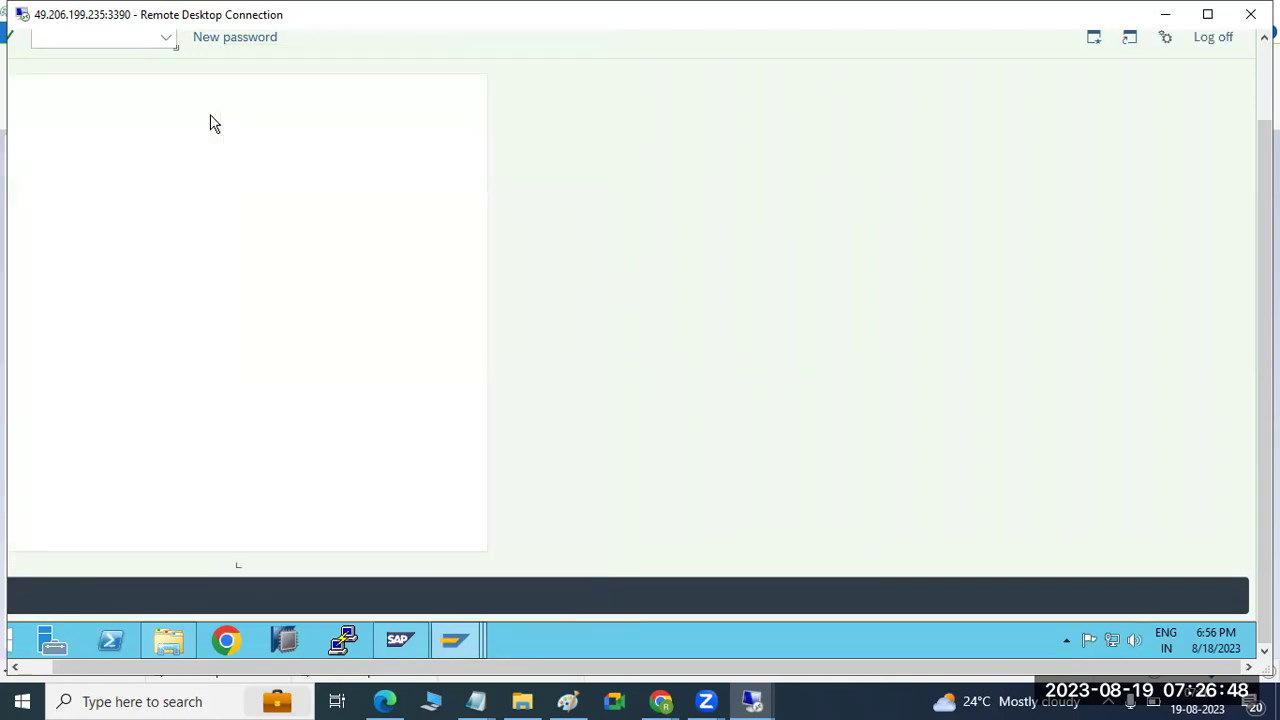
# Run SCC4 to list the clients, then pick out client 500 and client 105 (DEV 105, Nalgonda)
pyautogui.write('scc4')
pyautogui.press('Return')
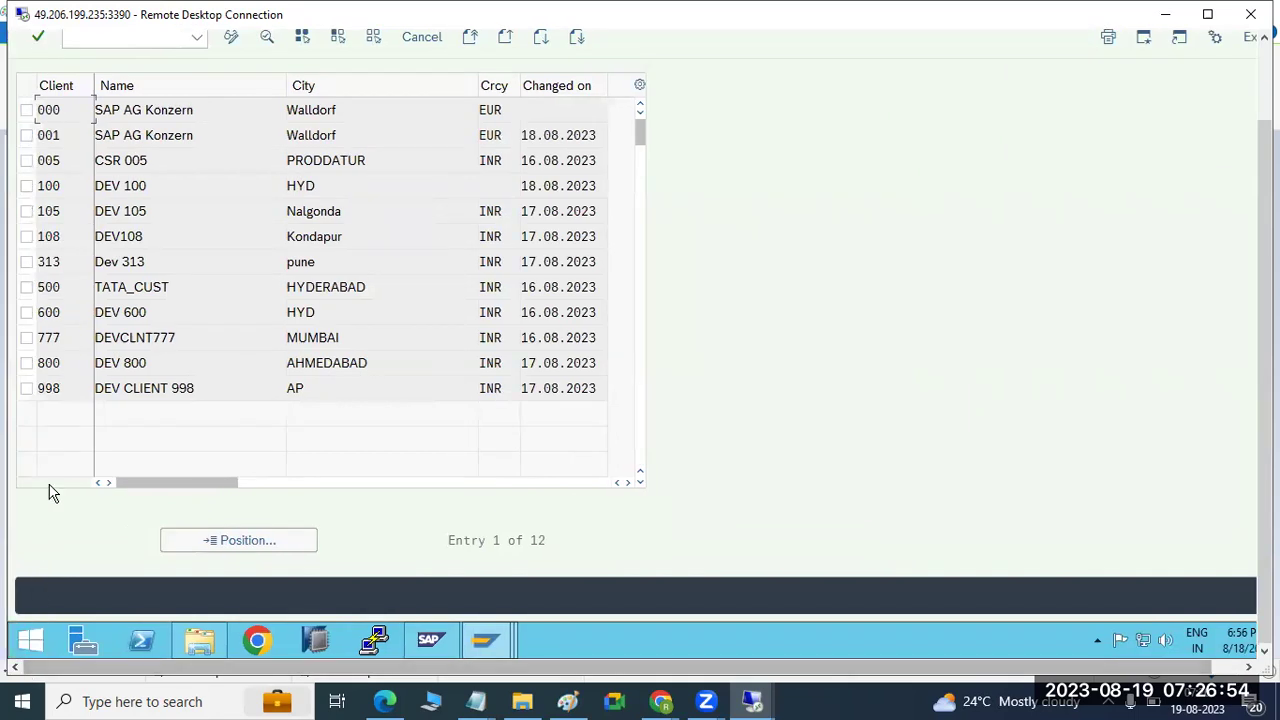
pyautogui.moveTo(61, 287); pyautogui.dragTo(27, 286)
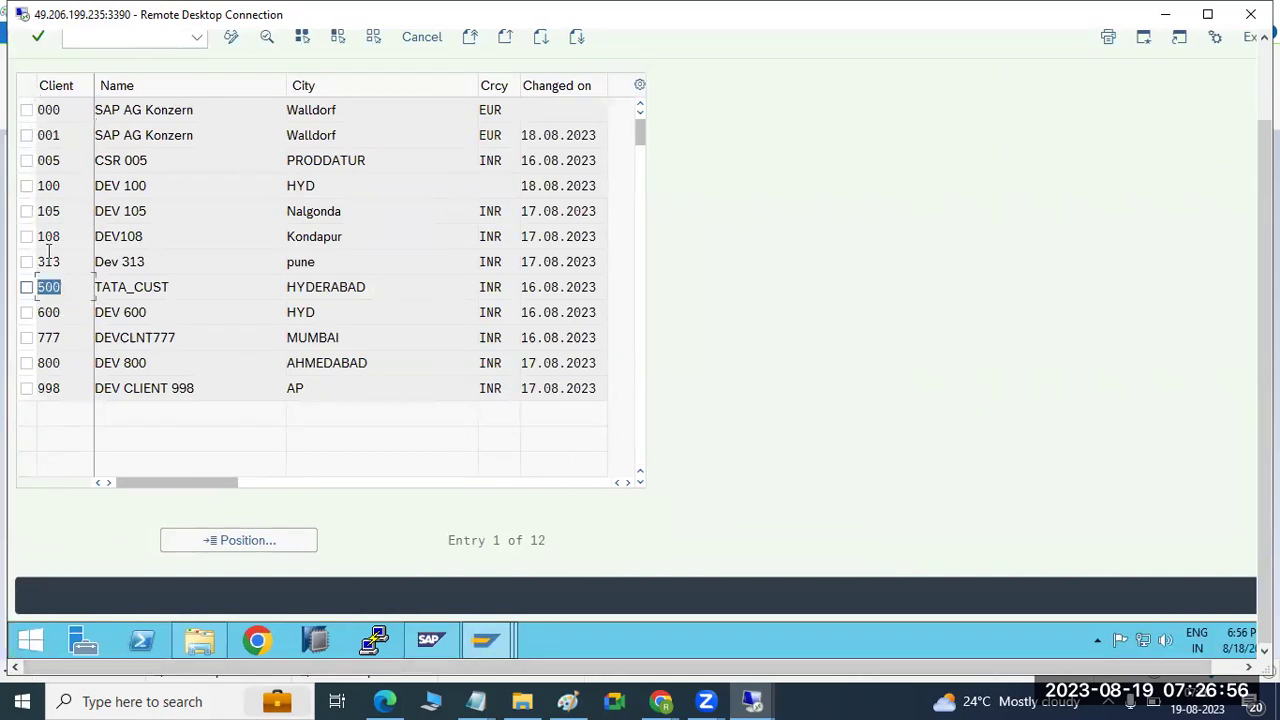
pyautogui.moveTo(76, 210); pyautogui.dragTo(20, 209)
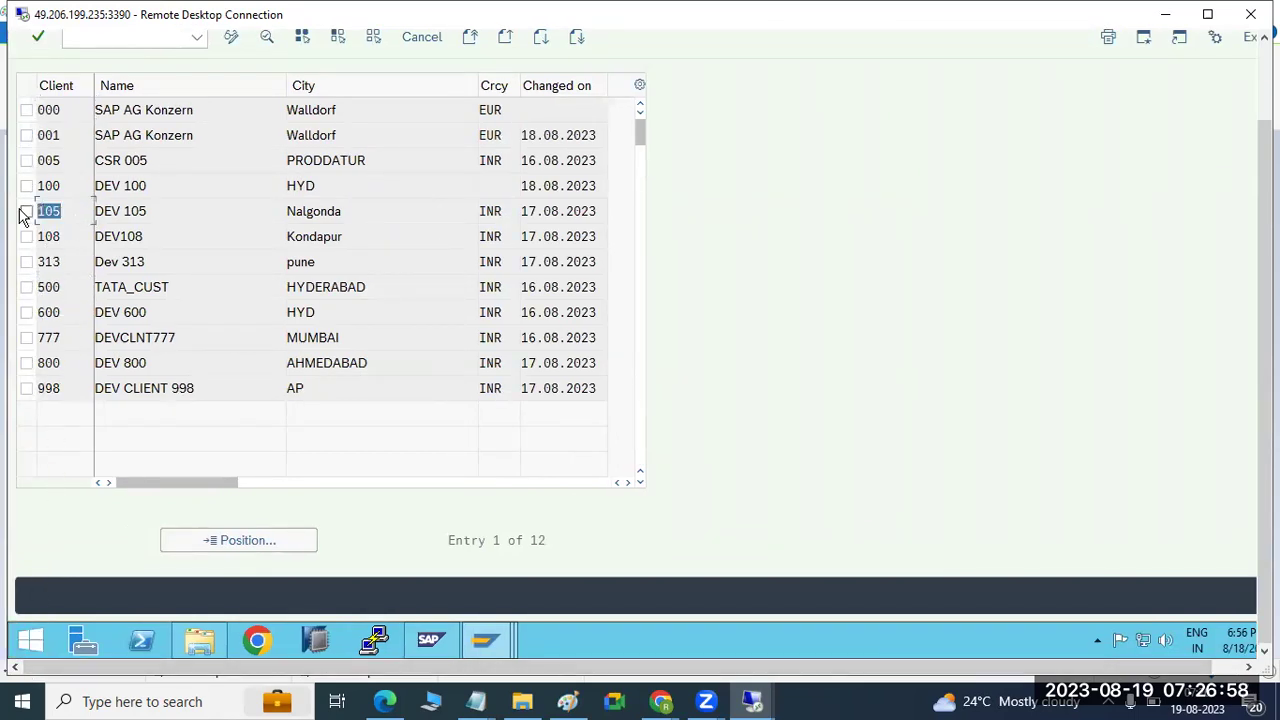
# Start a logon to the DEVELOPMENT connection from SAP Logon
pyautogui.moveTo(492, 643)
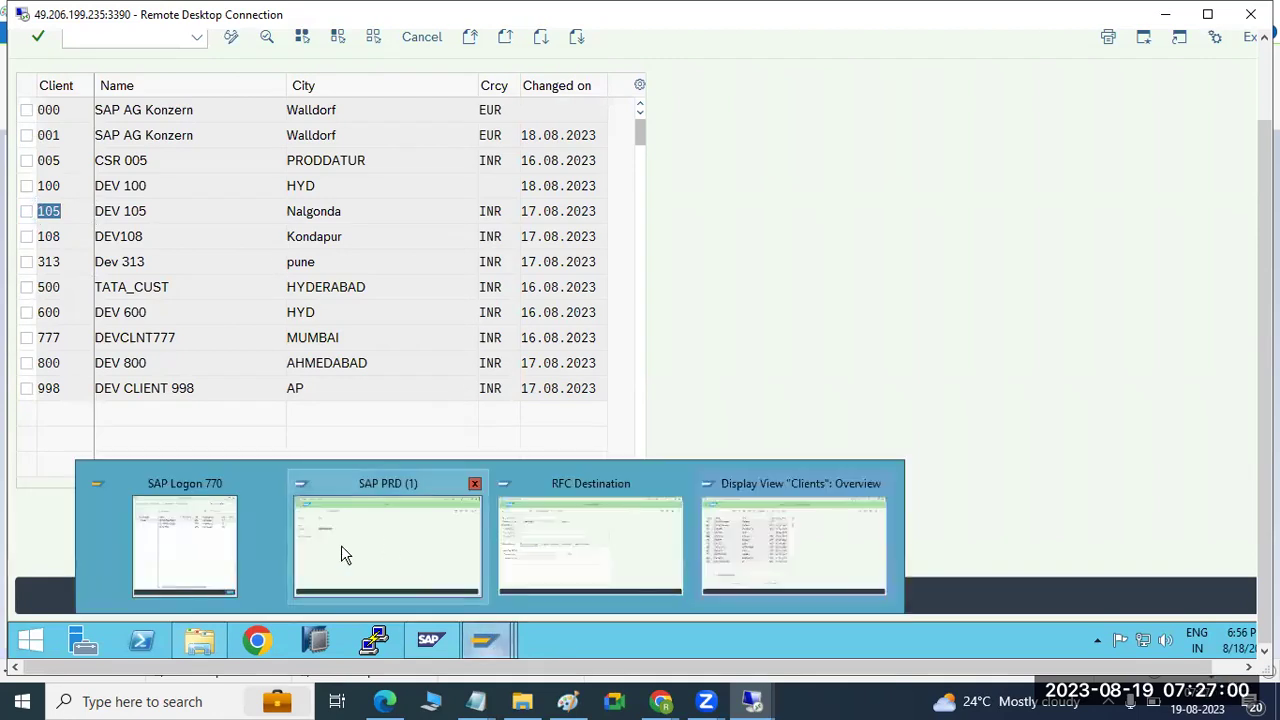
pyautogui.click(341, 545)
pyautogui.doubleClick(544, 108)
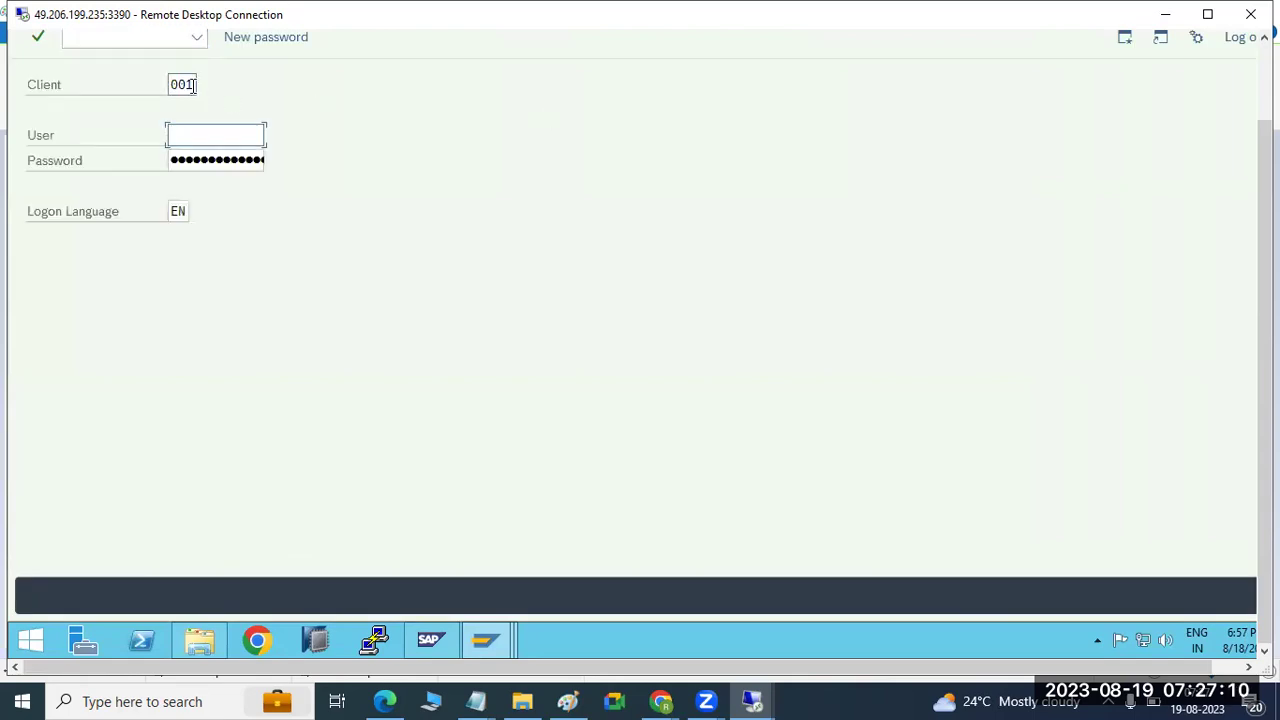
# On the logon screen, replace client 001 with 105 and enter the user name
pyautogui.doubleClick(193, 85)
pyautogui.write('105')
pyautogui.press('Tab')
pyautogui.write('sap')
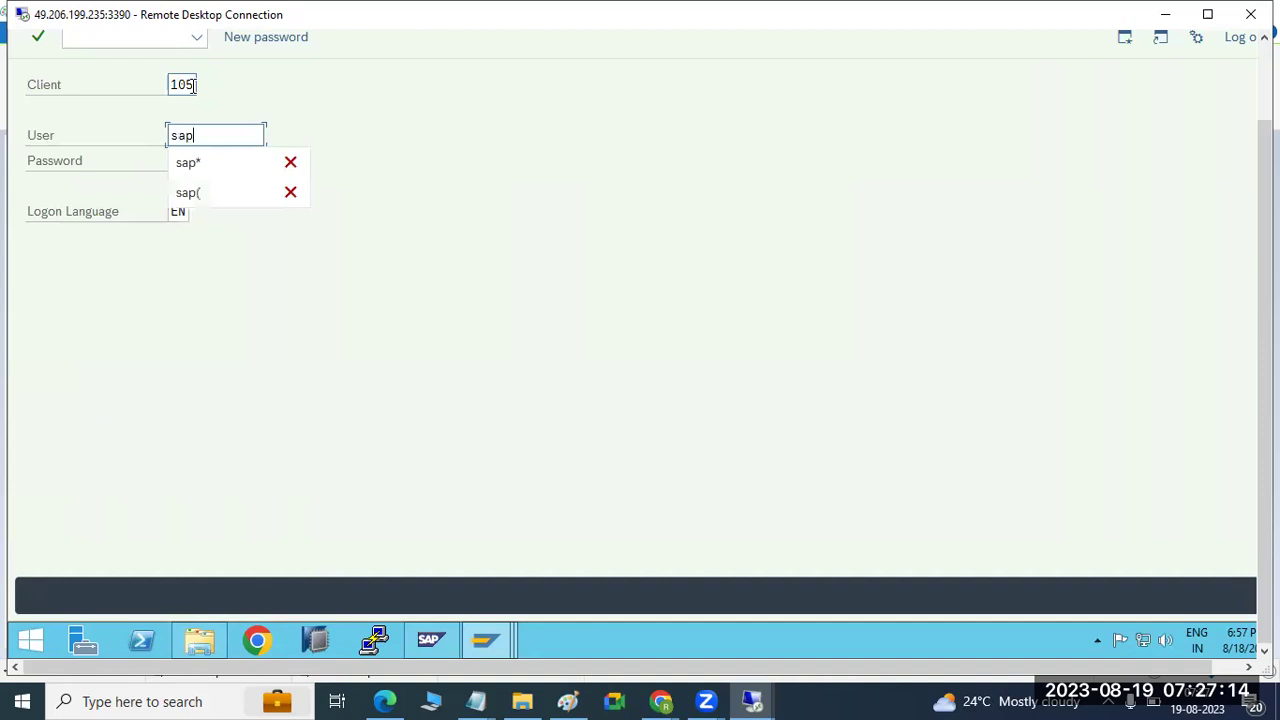
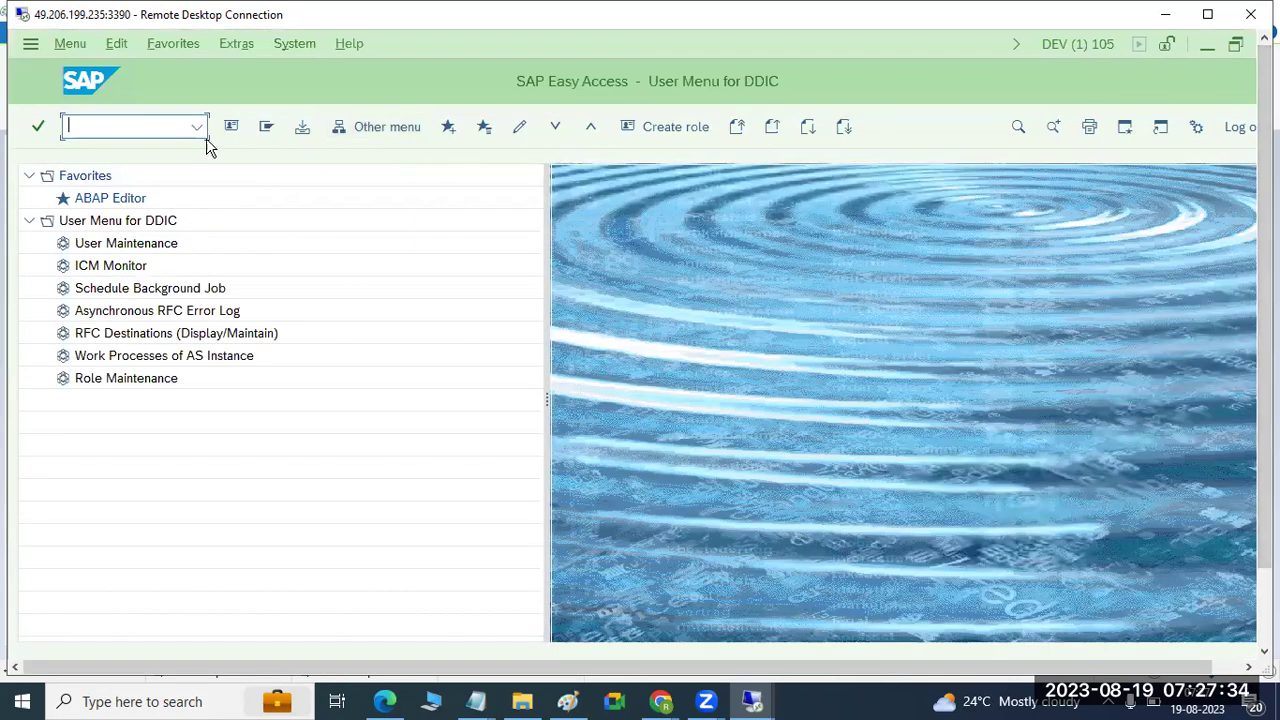
# Review the DEV TO PROD and QUALITY RFC connections, checking QUALITY's instance number
pyautogui.write('sm50')
pyautogui.press('Return')
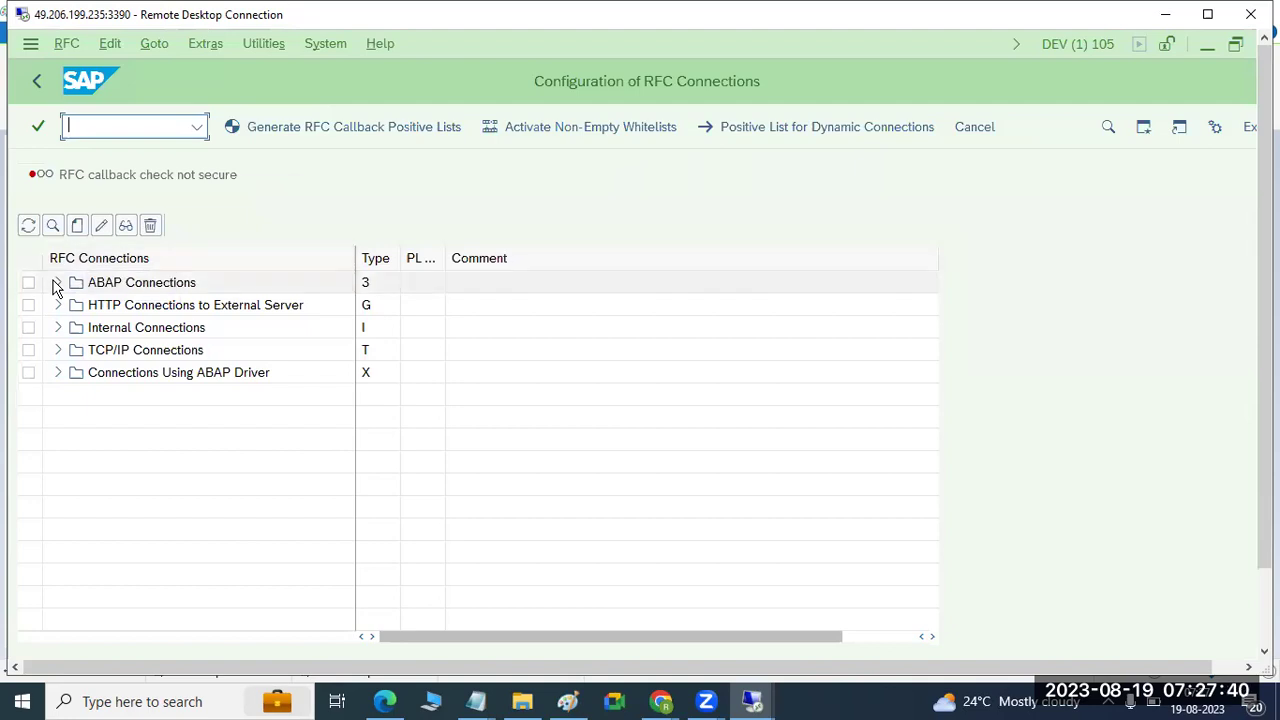
pyautogui.click(57, 283)
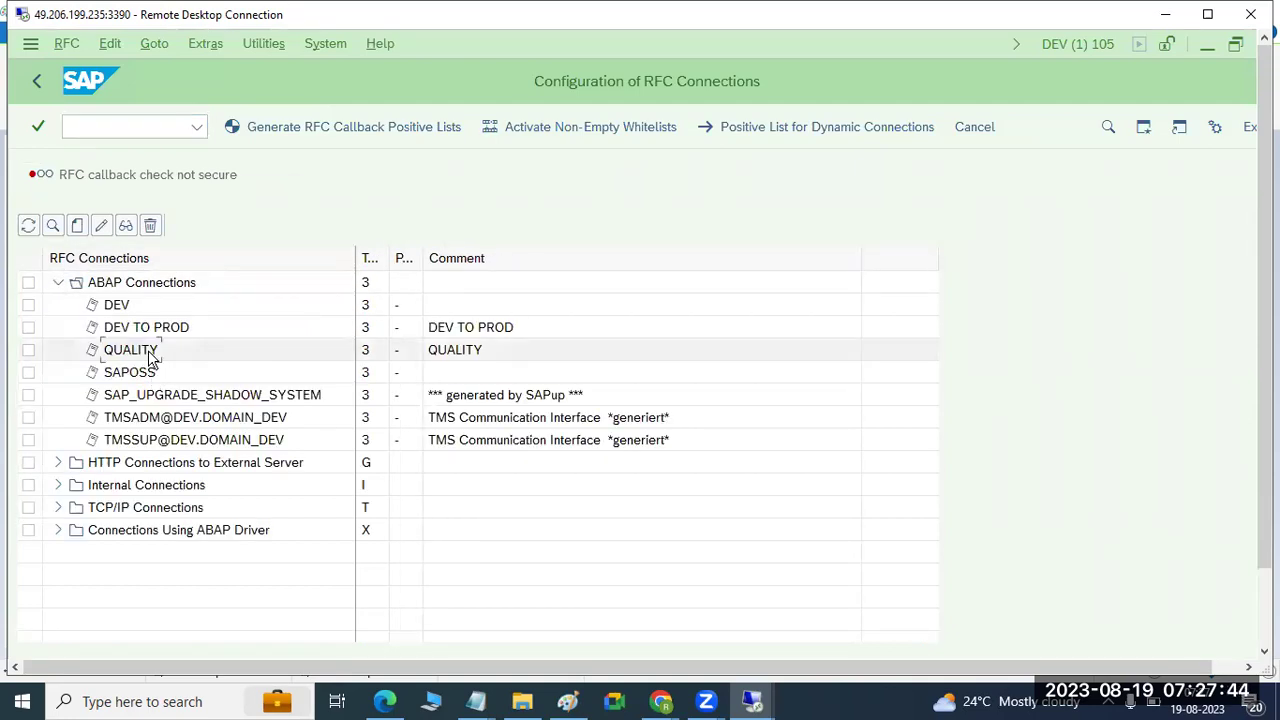
pyautogui.doubleClick(150, 330)
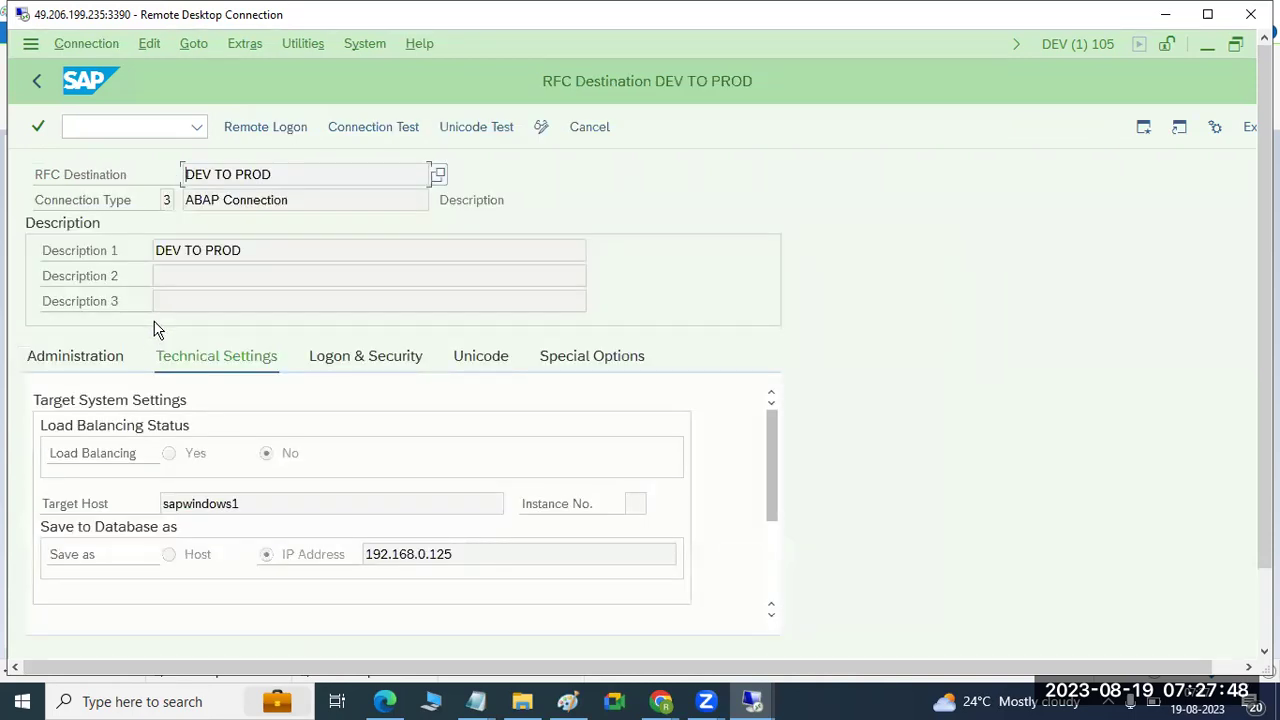
pyautogui.click(36, 84)
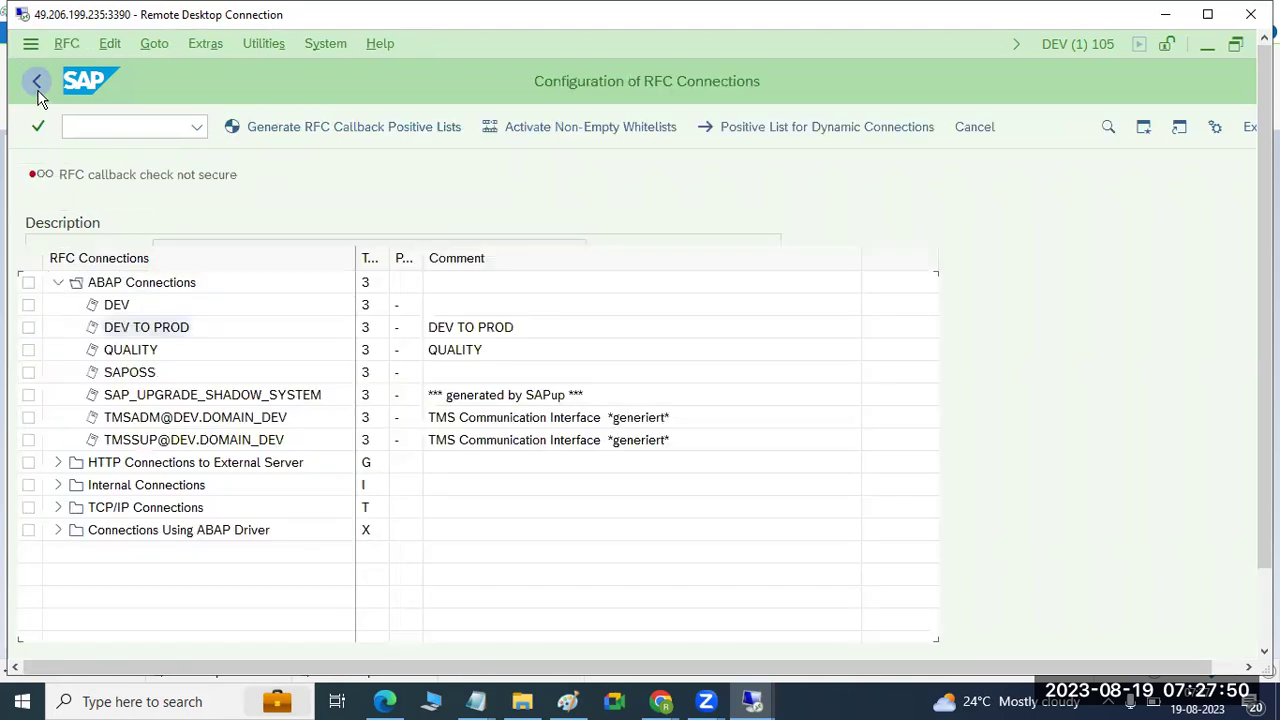
pyautogui.doubleClick(118, 350)
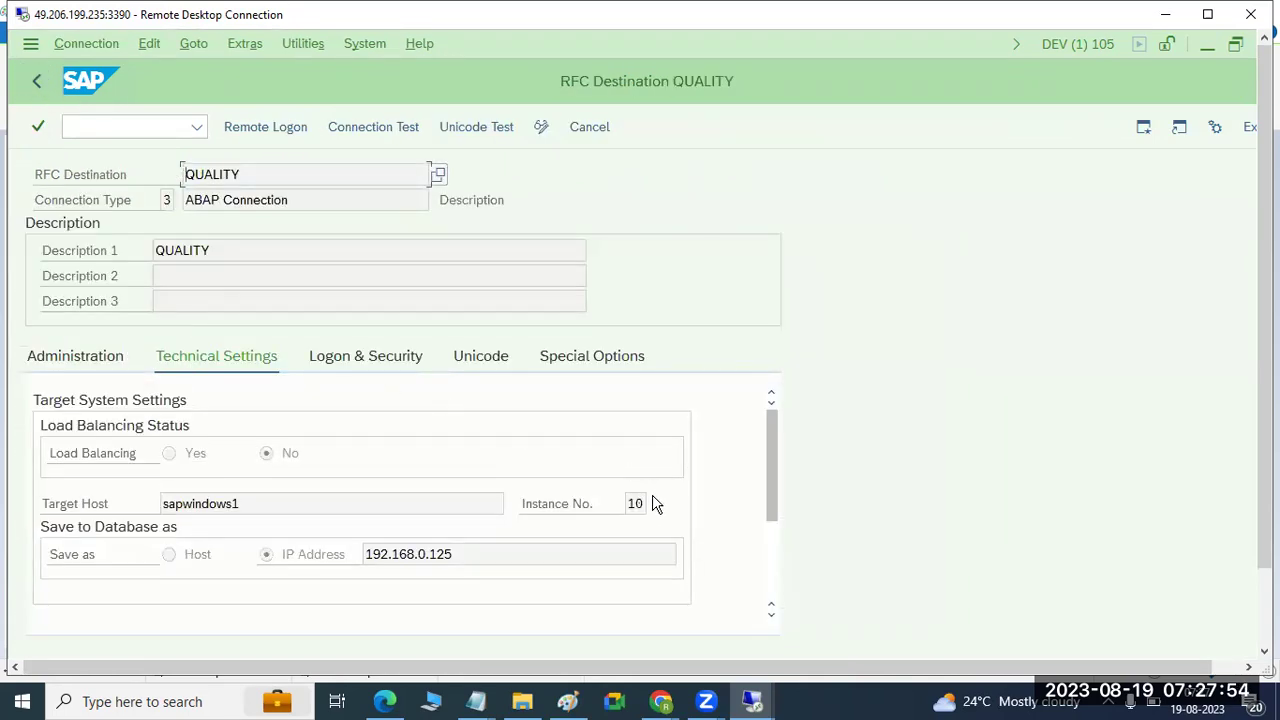
pyautogui.click(633, 503)
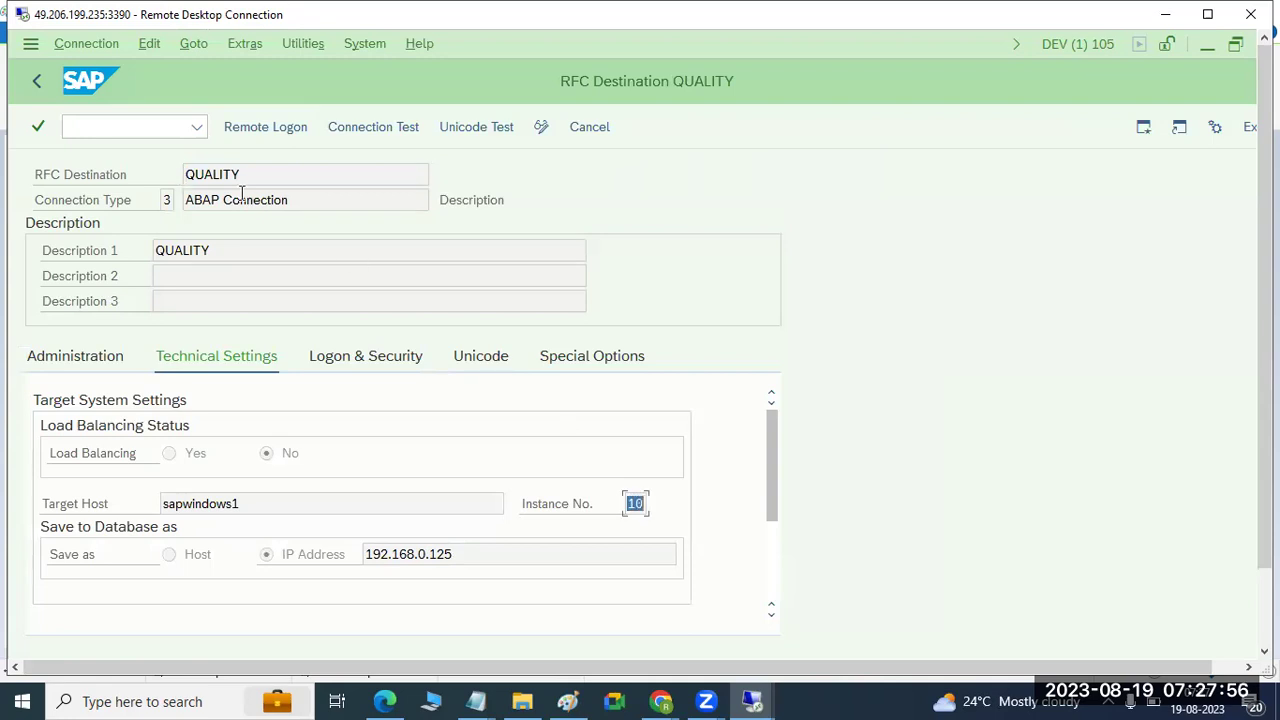
pyautogui.click(39, 82)
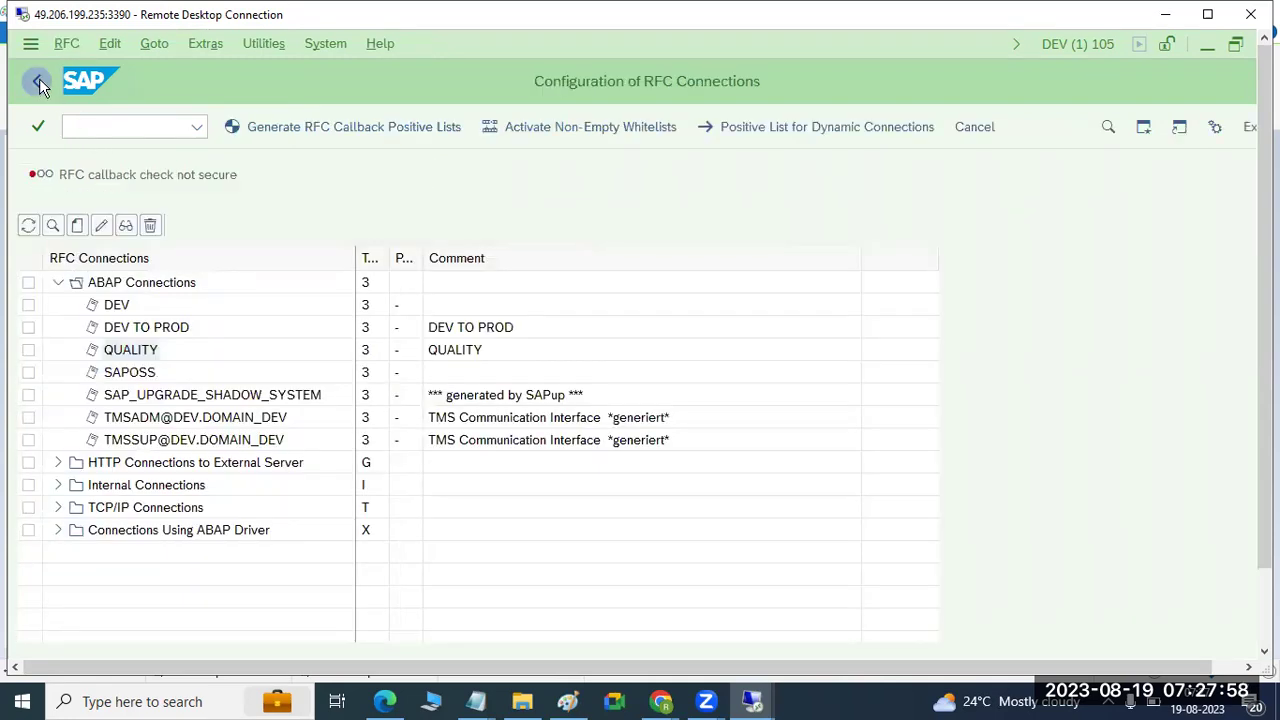
pyautogui.click(39, 80)
# In client copy (scc4), choose profile SAP_USER and source destination QUALITY for client 105
pyautogui.write('s')
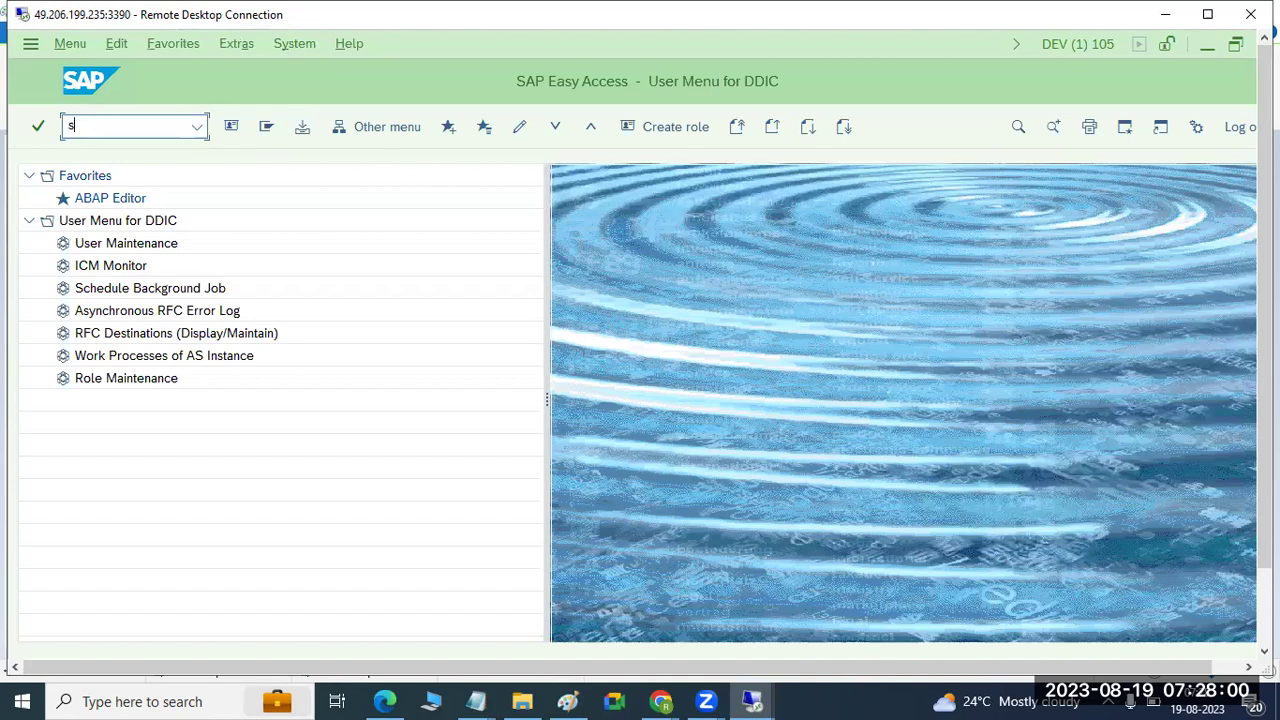
pyautogui.write('cc4')
pyautogui.press('Return')
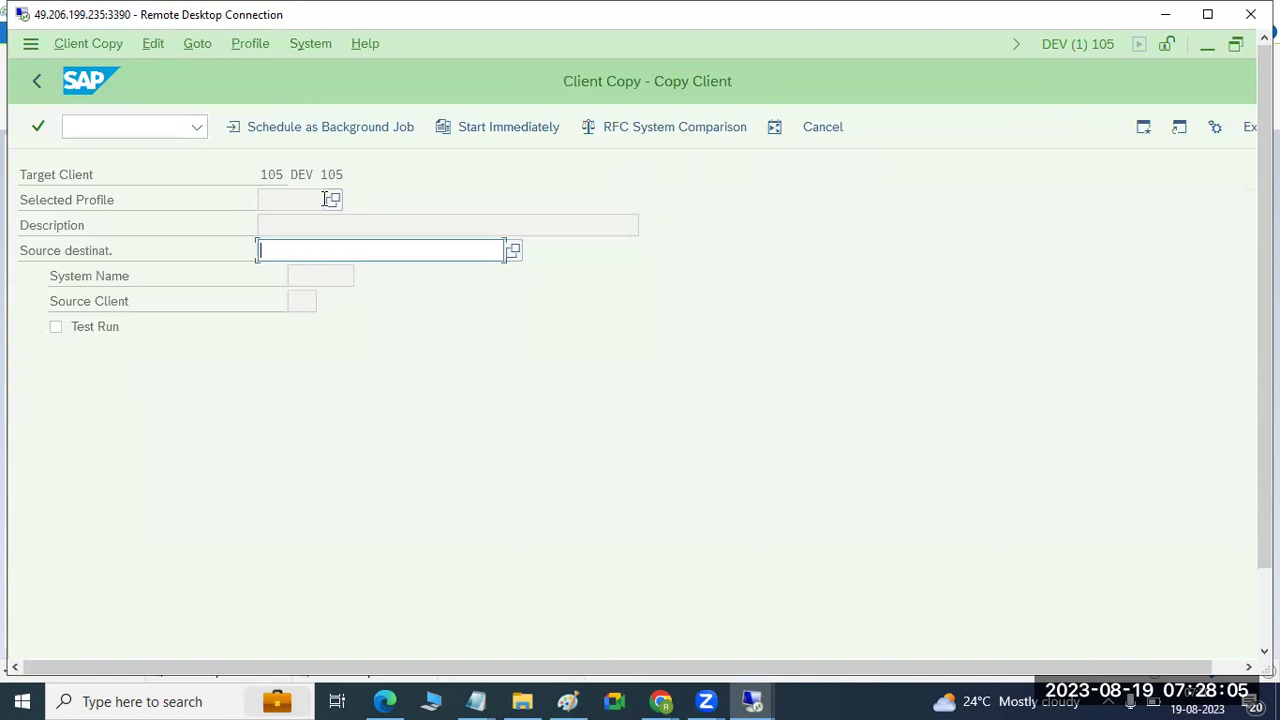
pyautogui.click(332, 199)
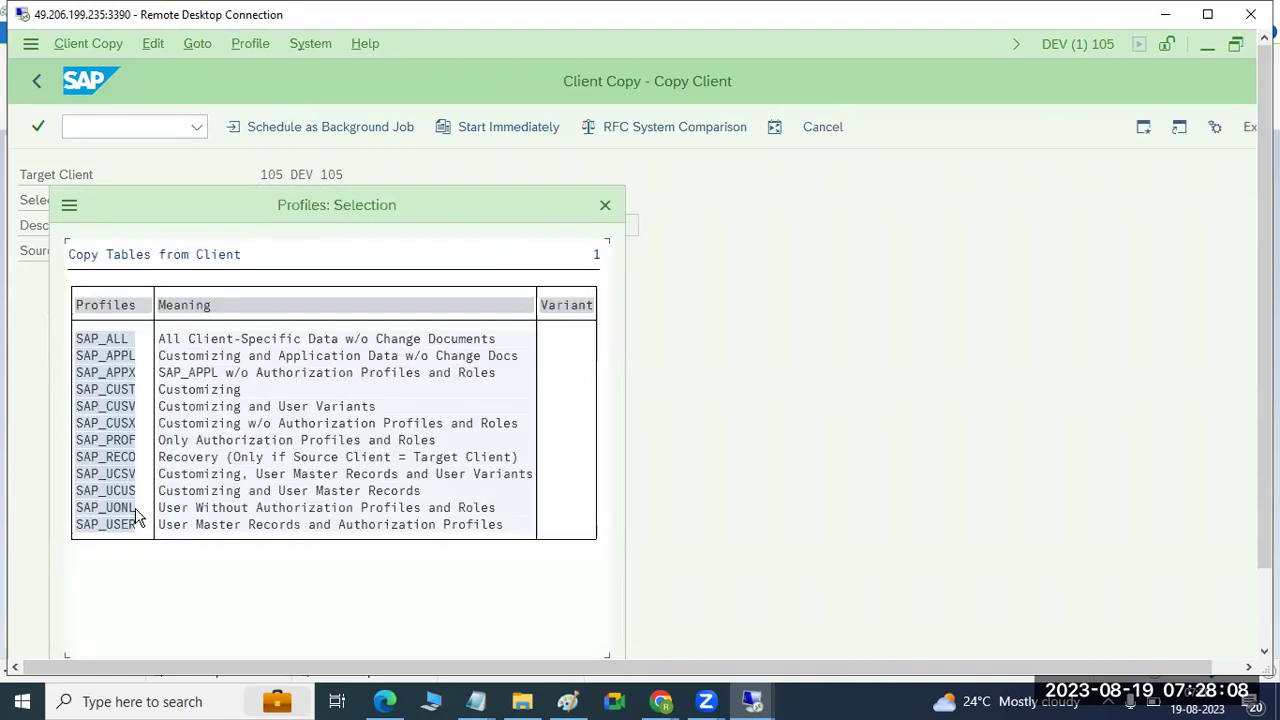
pyautogui.doubleClick(126, 524)
pyautogui.click(512, 251)
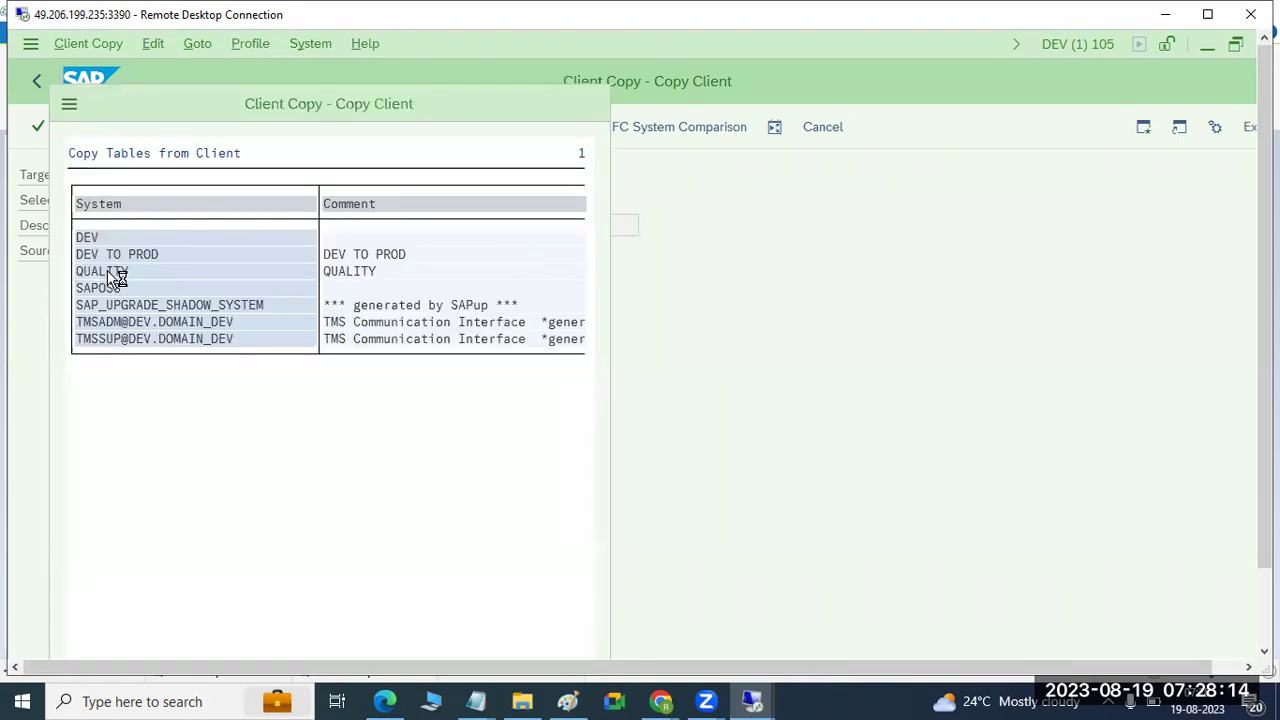
pyautogui.click(110, 274)
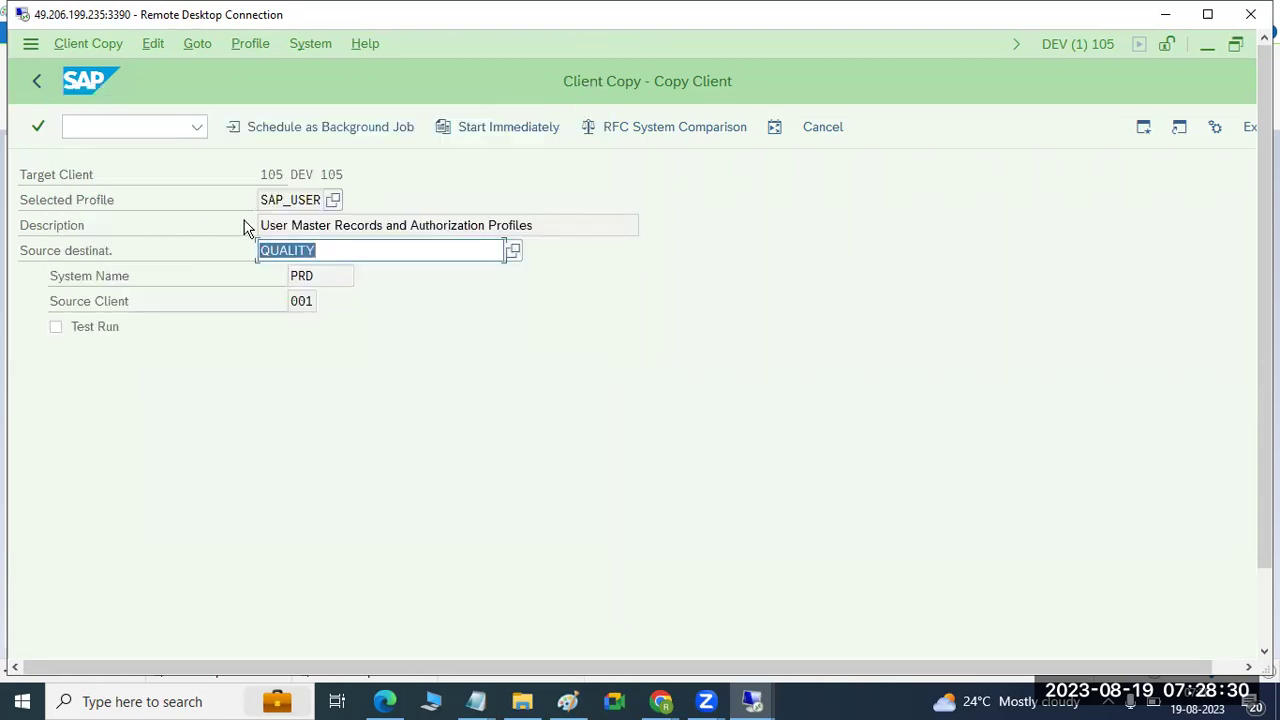
# Confirm source PRD client 001 and target client 105, then start the copy immediately
pyautogui.moveTo(320, 275); pyautogui.dragTo(213, 287)
pyautogui.click(300, 279)
pyautogui.moveTo(316, 300); pyautogui.dragTo(281, 295)
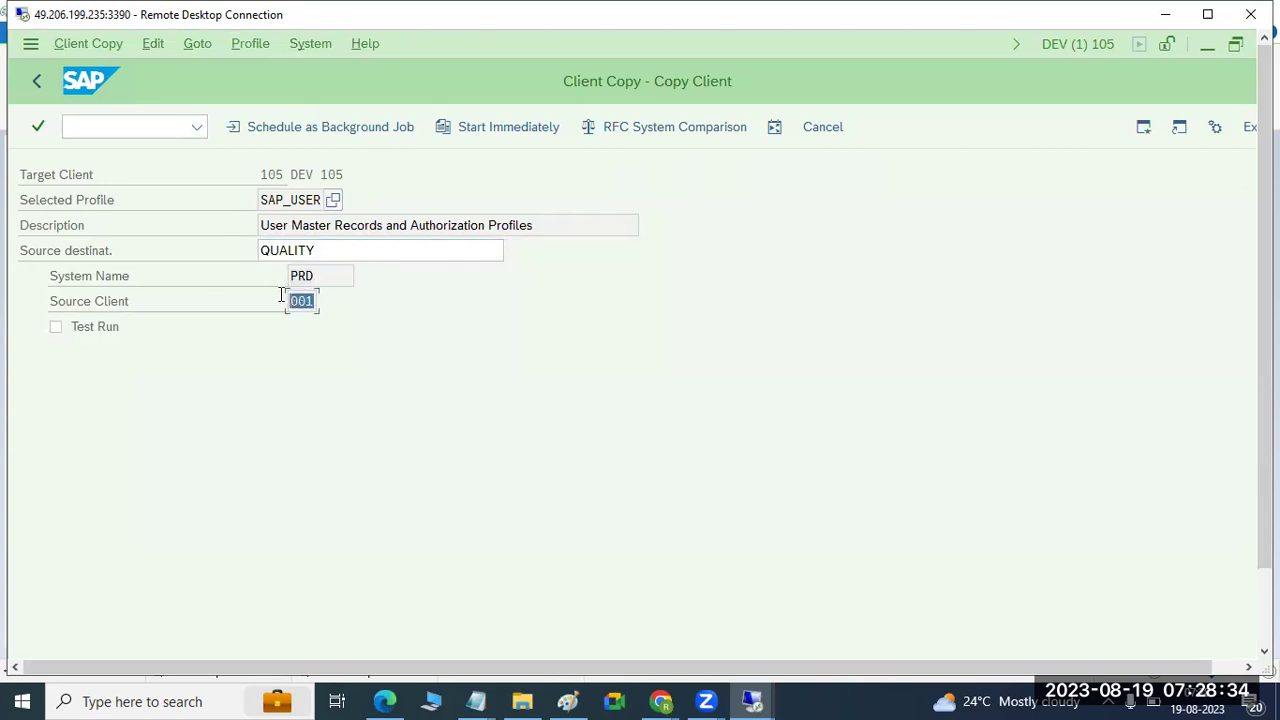
pyautogui.moveTo(265, 174); pyautogui.dragTo(338, 174)
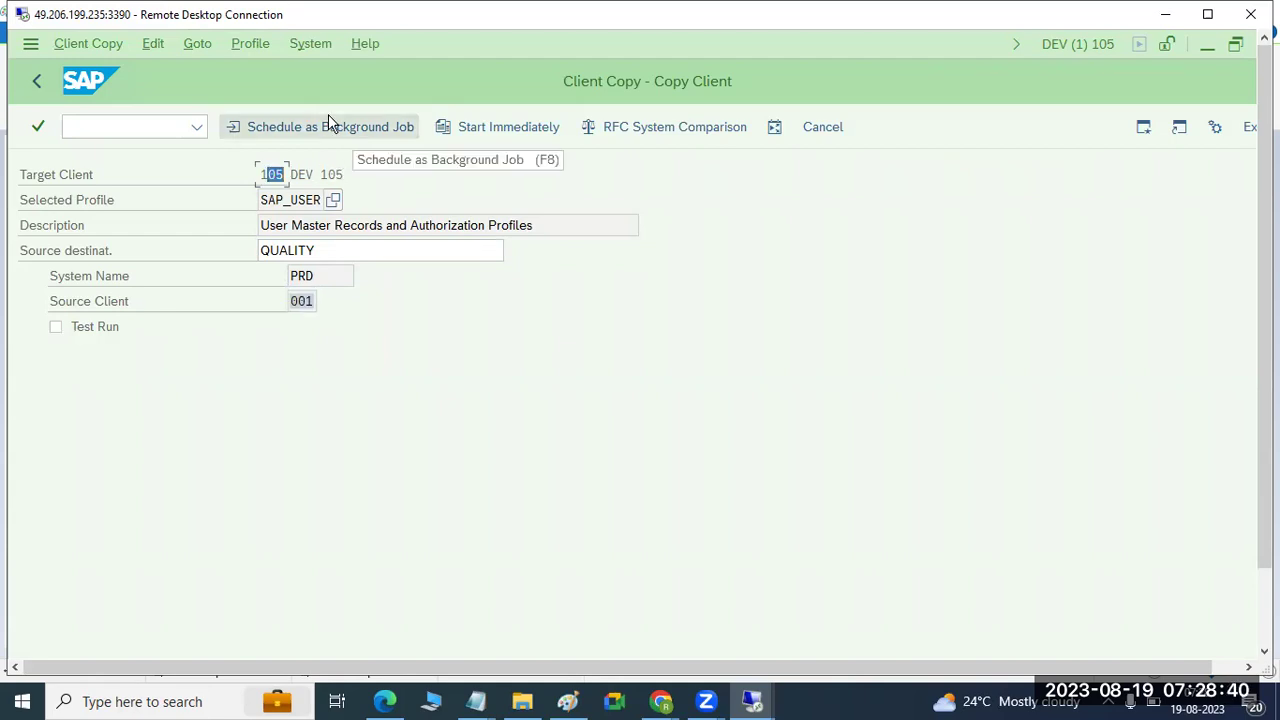
pyautogui.click(467, 133)
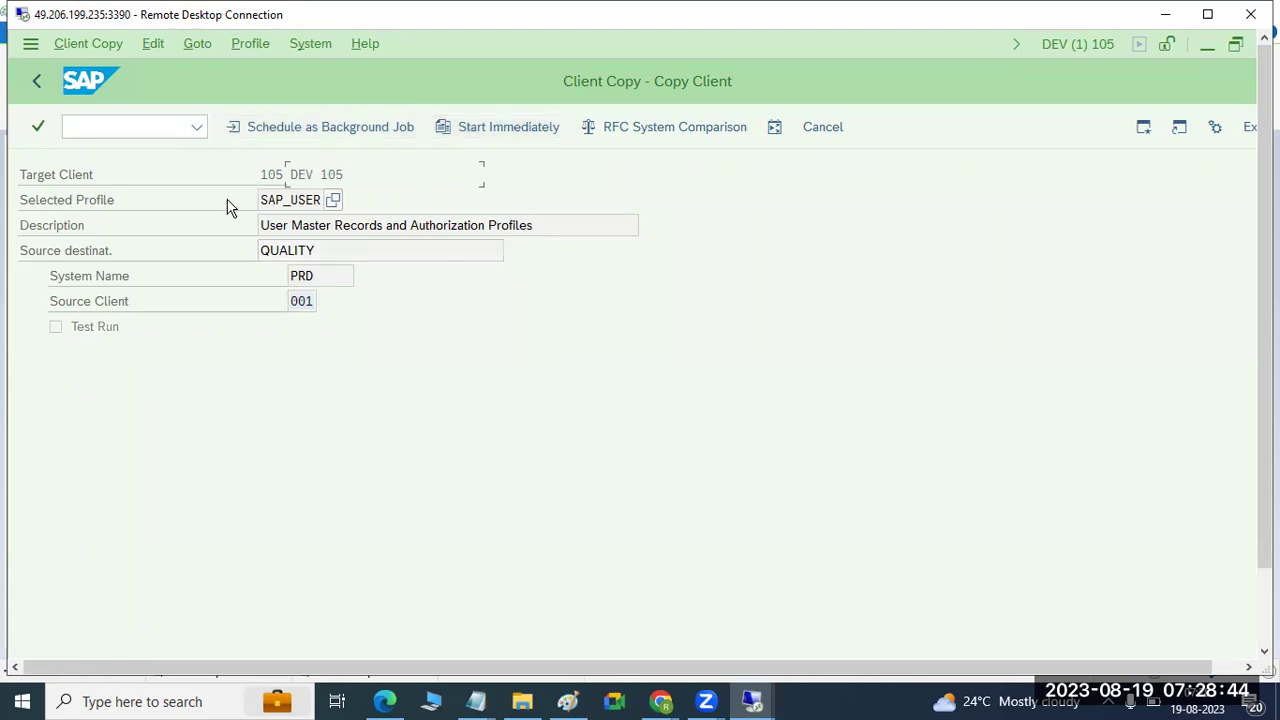
pyautogui.scroll(-3, 640, 350)
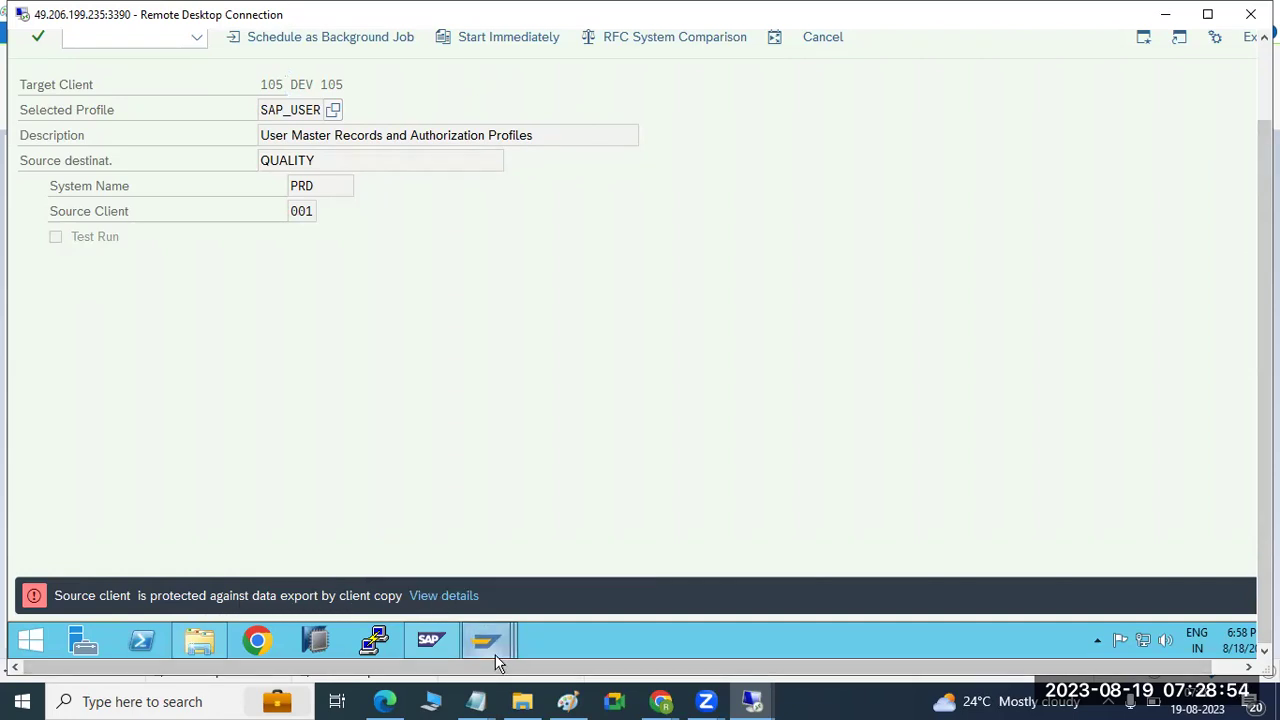
# From the RFC Destination window, run /nscc4 to launch client administration
pyautogui.moveTo(495, 654)
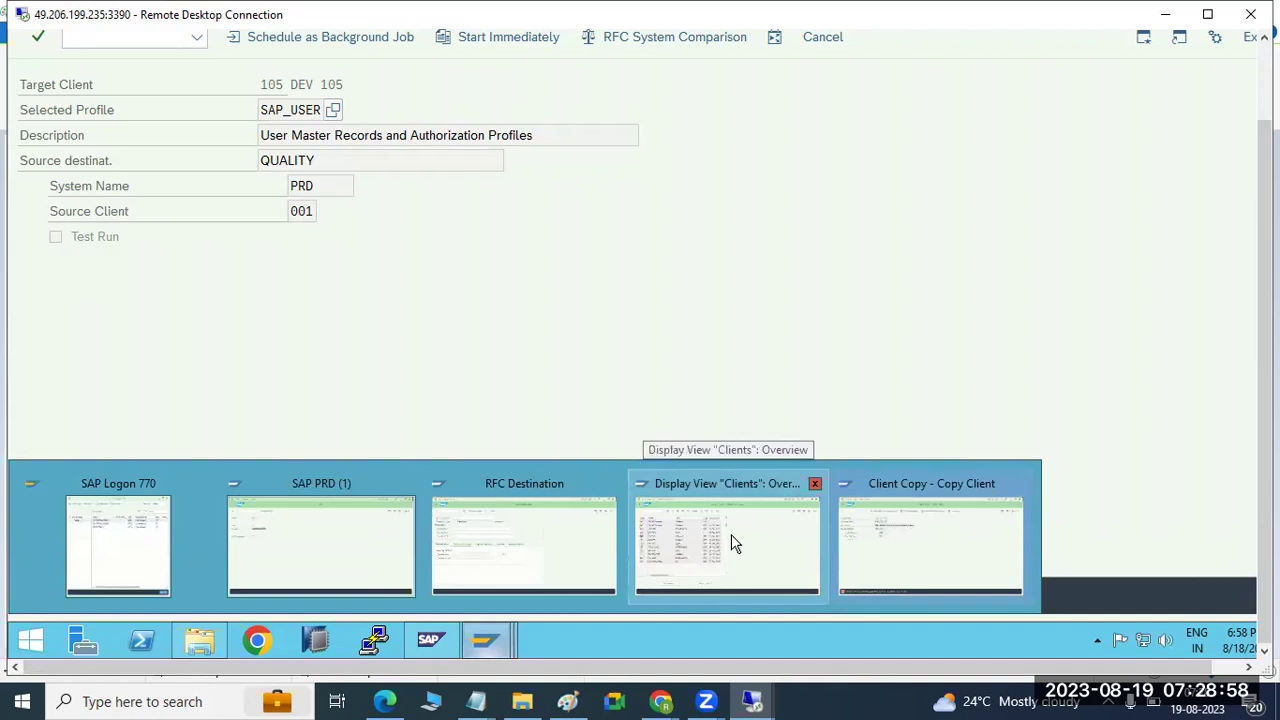
pyautogui.click(557, 543)
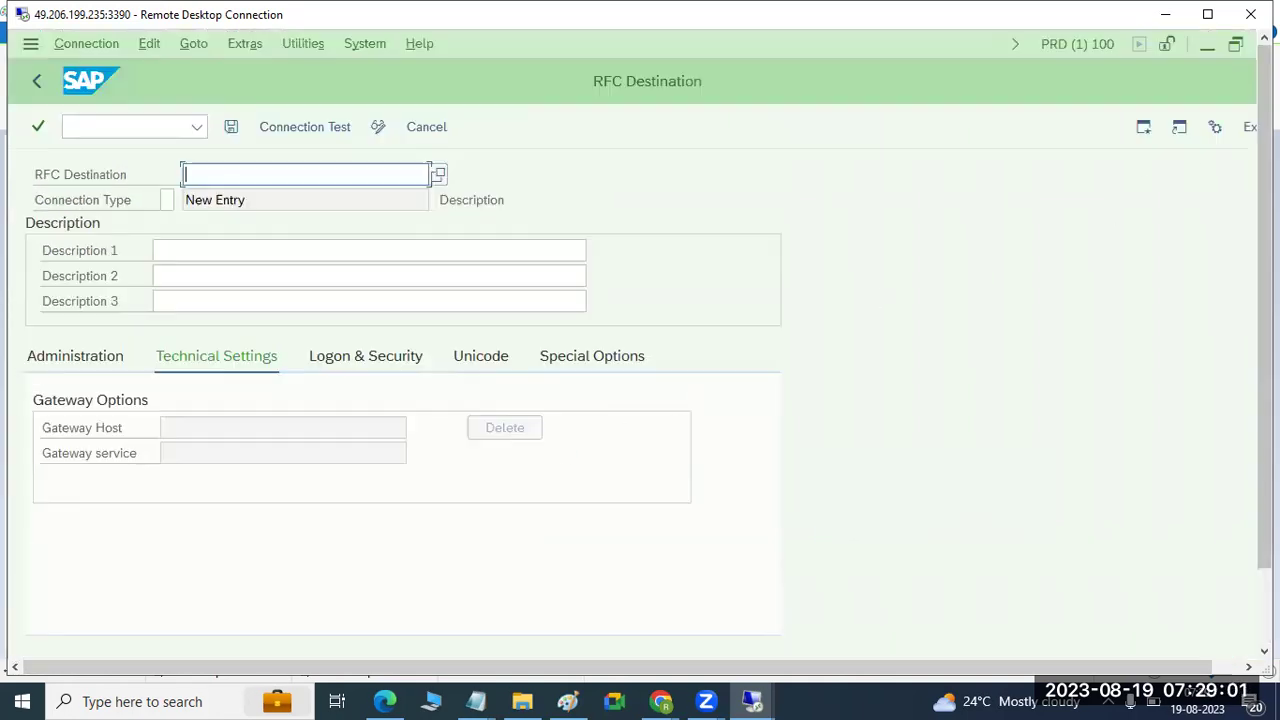
pyautogui.click(1265, 110)
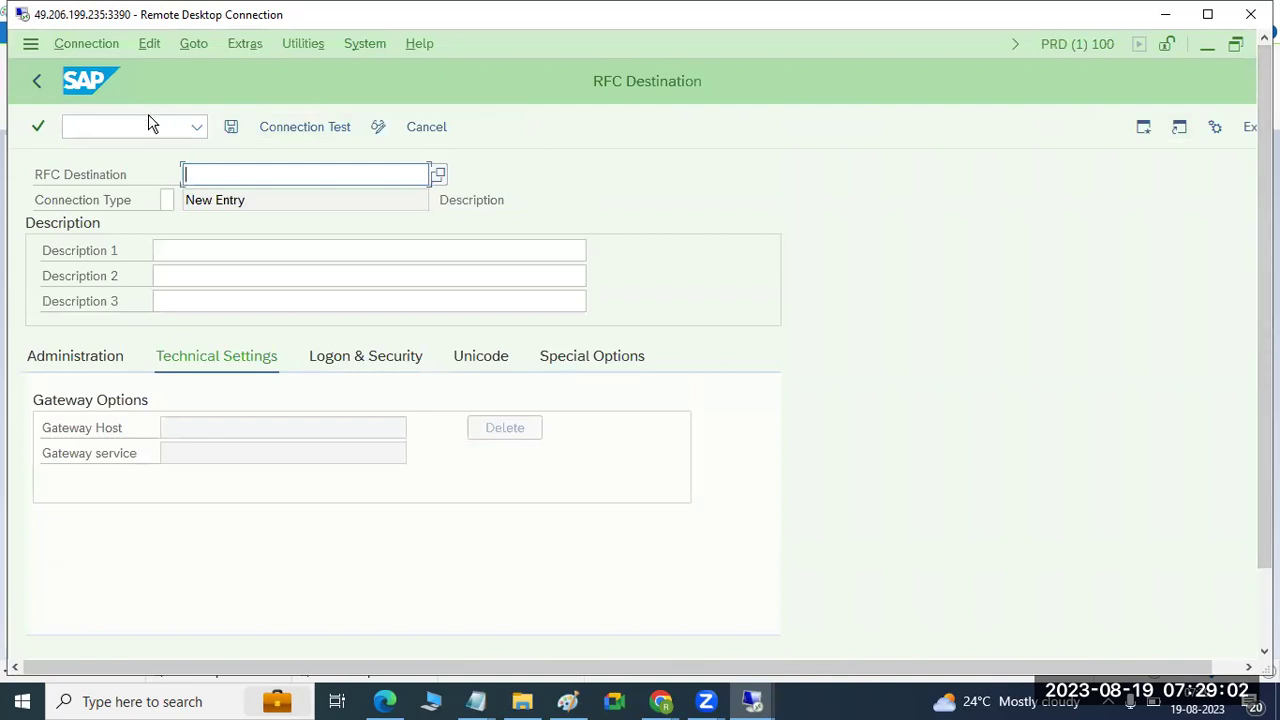
pyautogui.click(160, 124)
pyautogui.write('/nscc4')
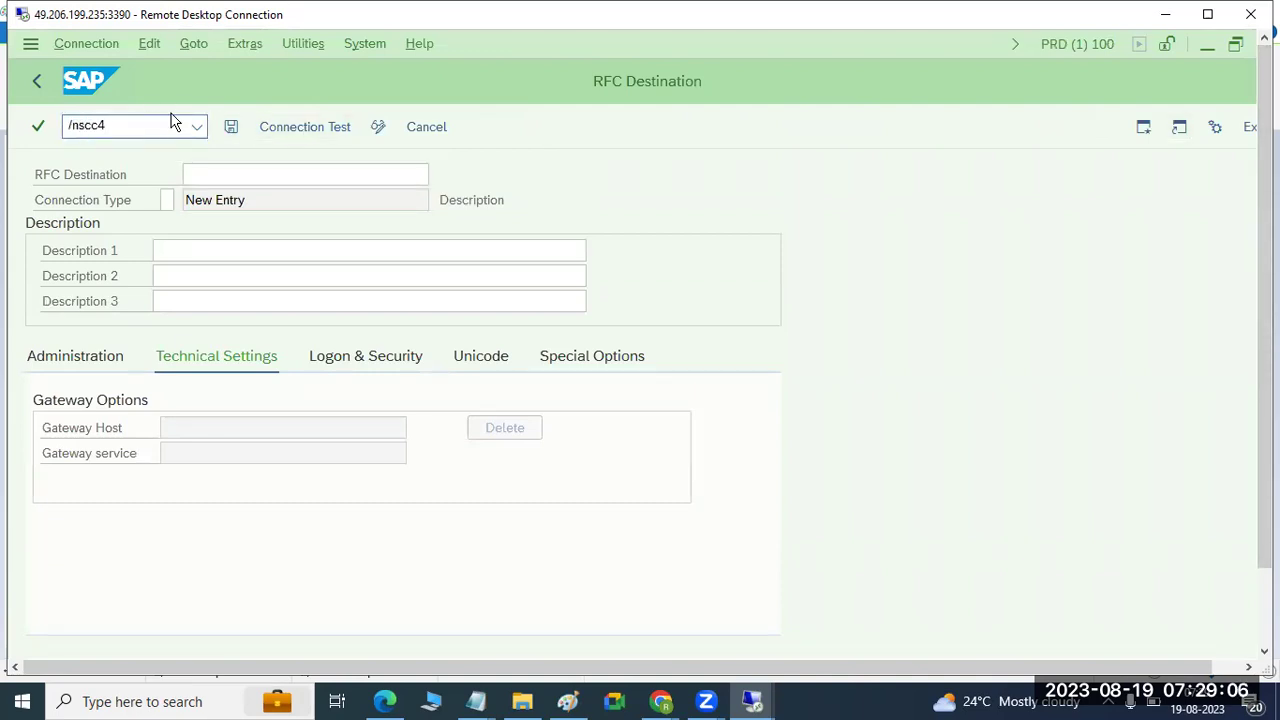
pyautogui.press('Return')
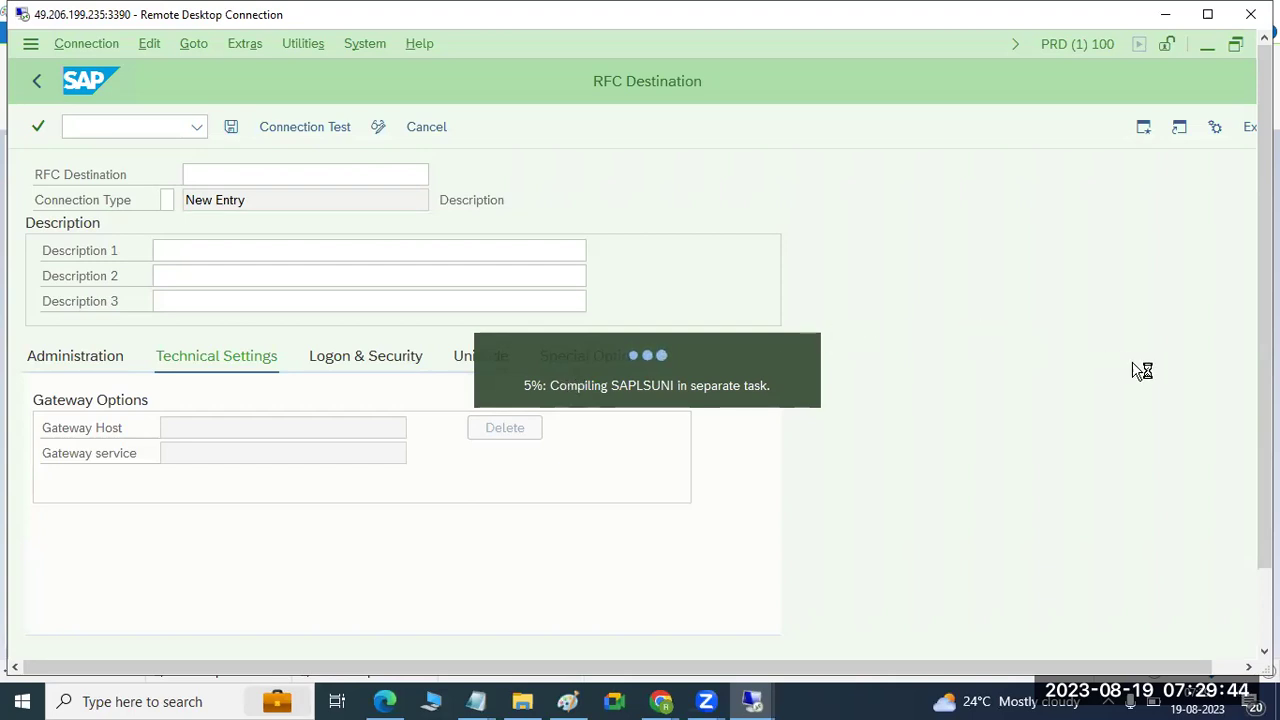
pyautogui.moveTo(1264, 300); pyautogui.dragTo(1264, 376)
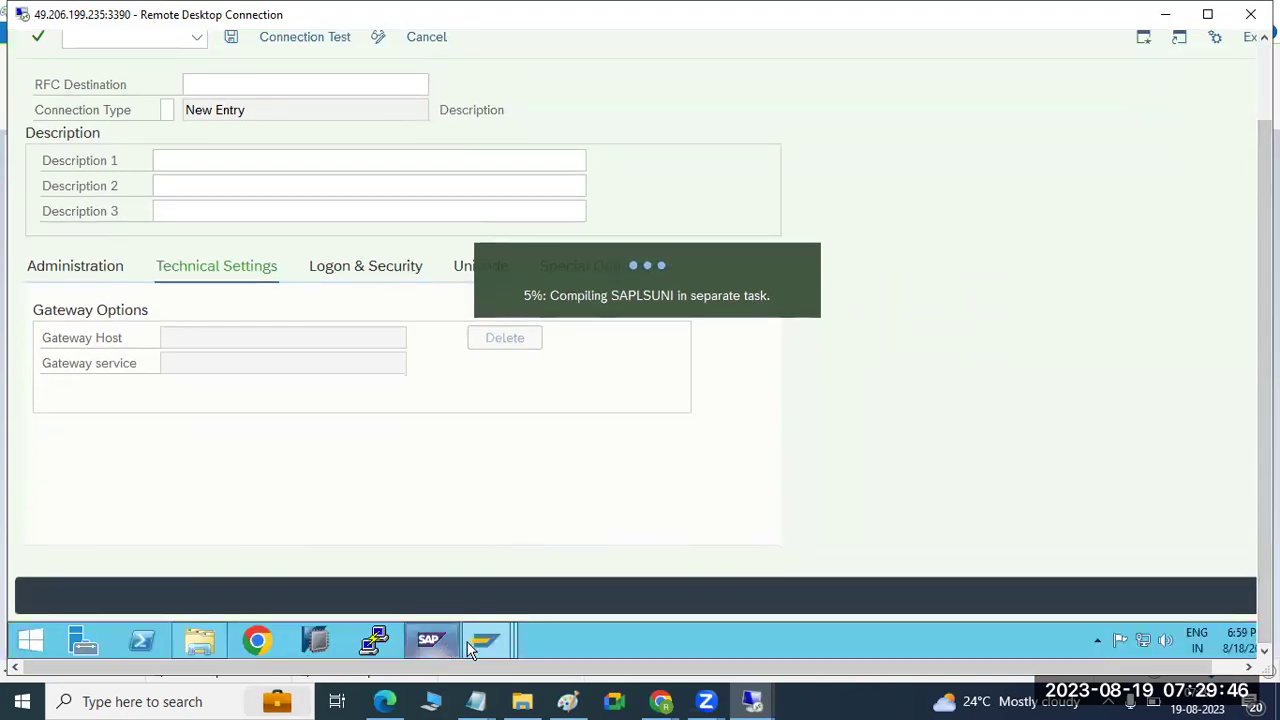
# Reread the client protection error in Client Copy, then bring up the Clients overview window
pyautogui.moveTo(480, 640)
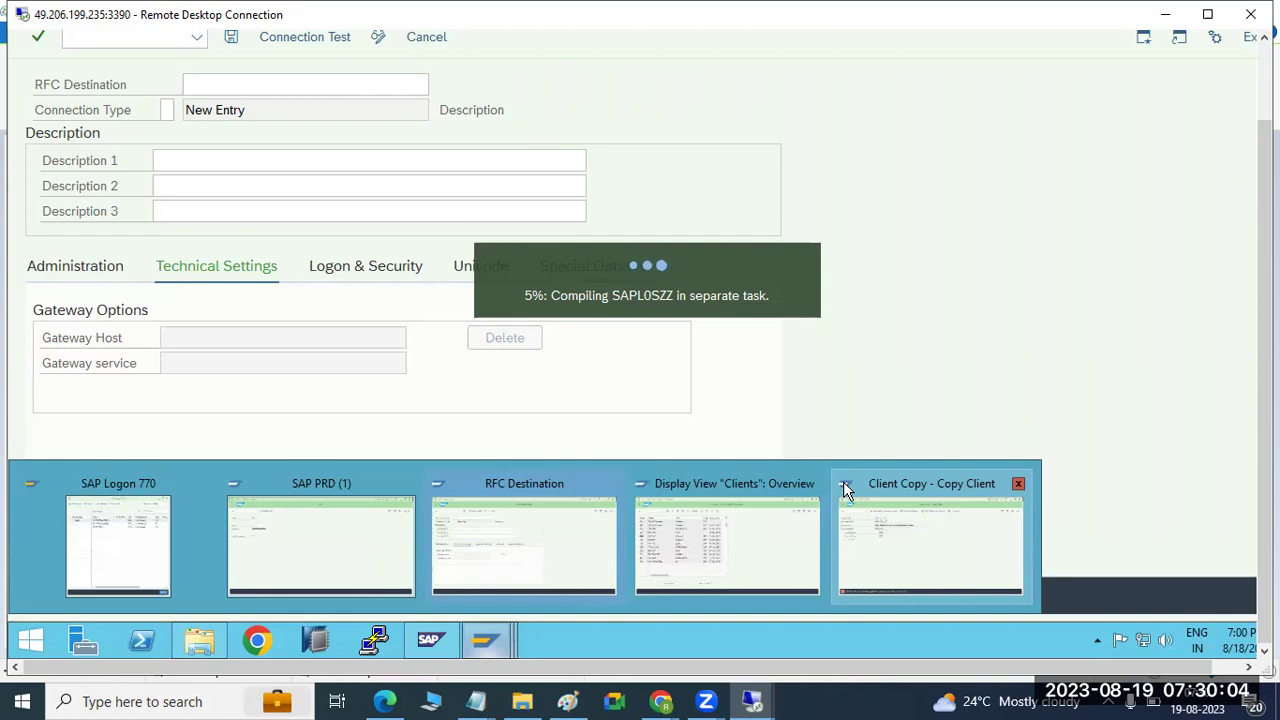
pyautogui.click(886, 529)
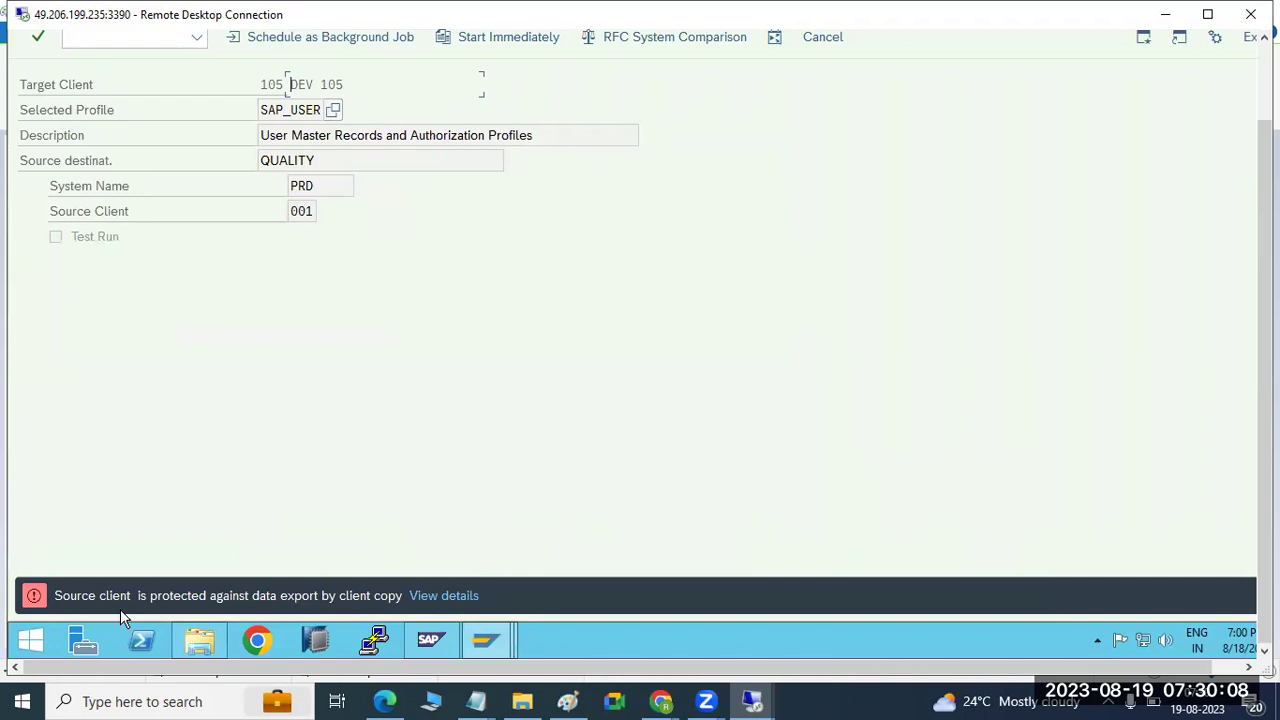
pyautogui.moveTo(112, 599); pyautogui.dragTo(389, 602)
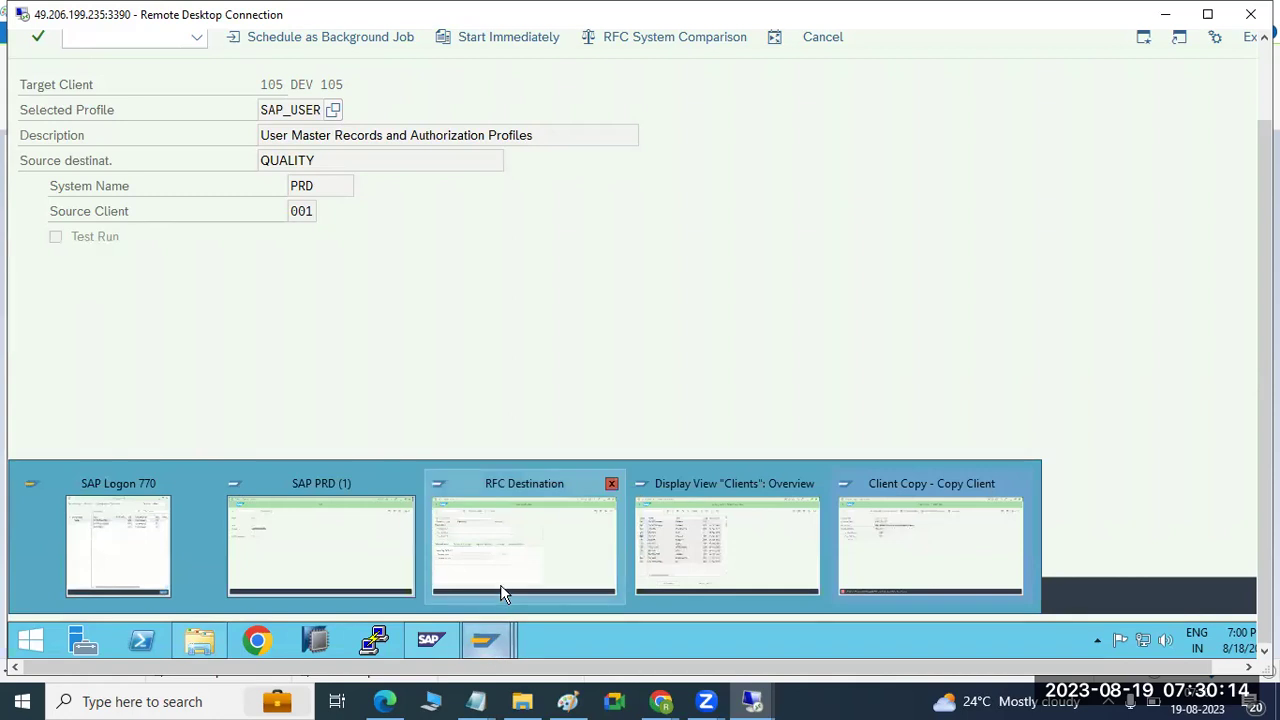
pyautogui.click(712, 536)
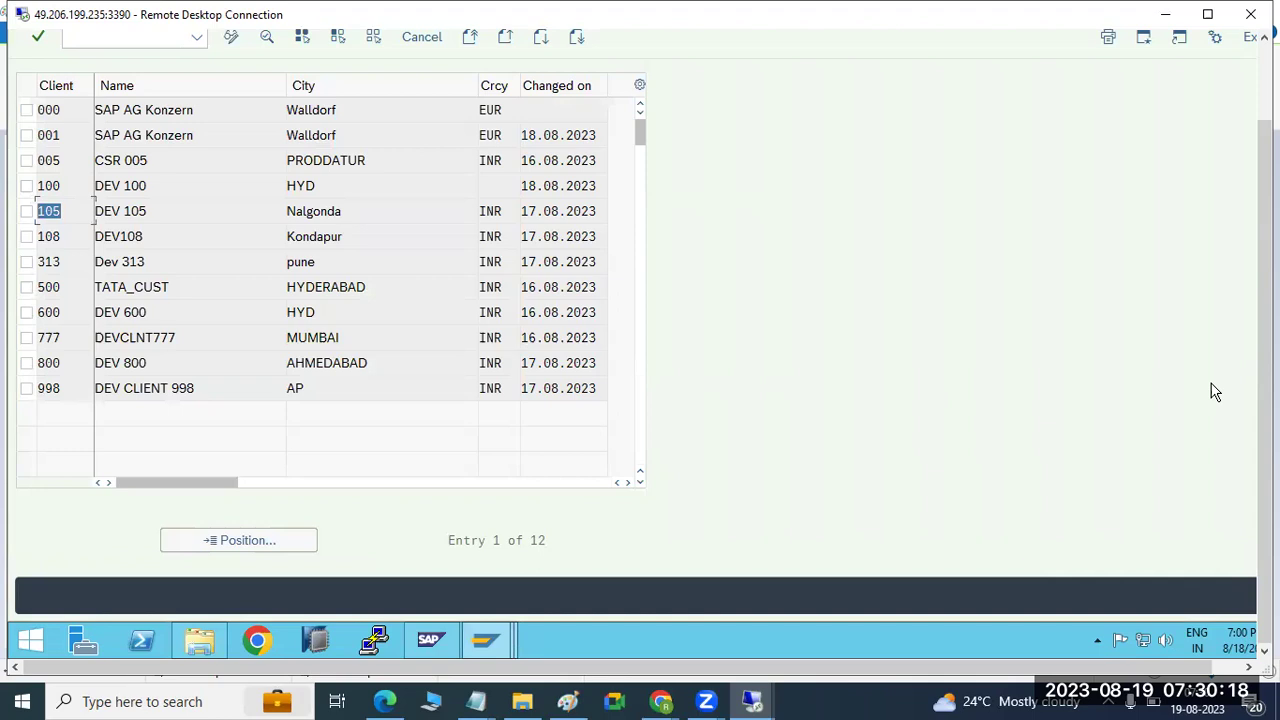
# View client 100's copy protection choices without changing them, then return to RFC Destination
pyautogui.moveTo(1264, 390)
pyautogui.mouseDown()
pyautogui.moveTo(1264, 300)
pyautogui.moveTo(1264, 390)
pyautogui.mouseUp()
pyautogui.doubleClick(58, 186)
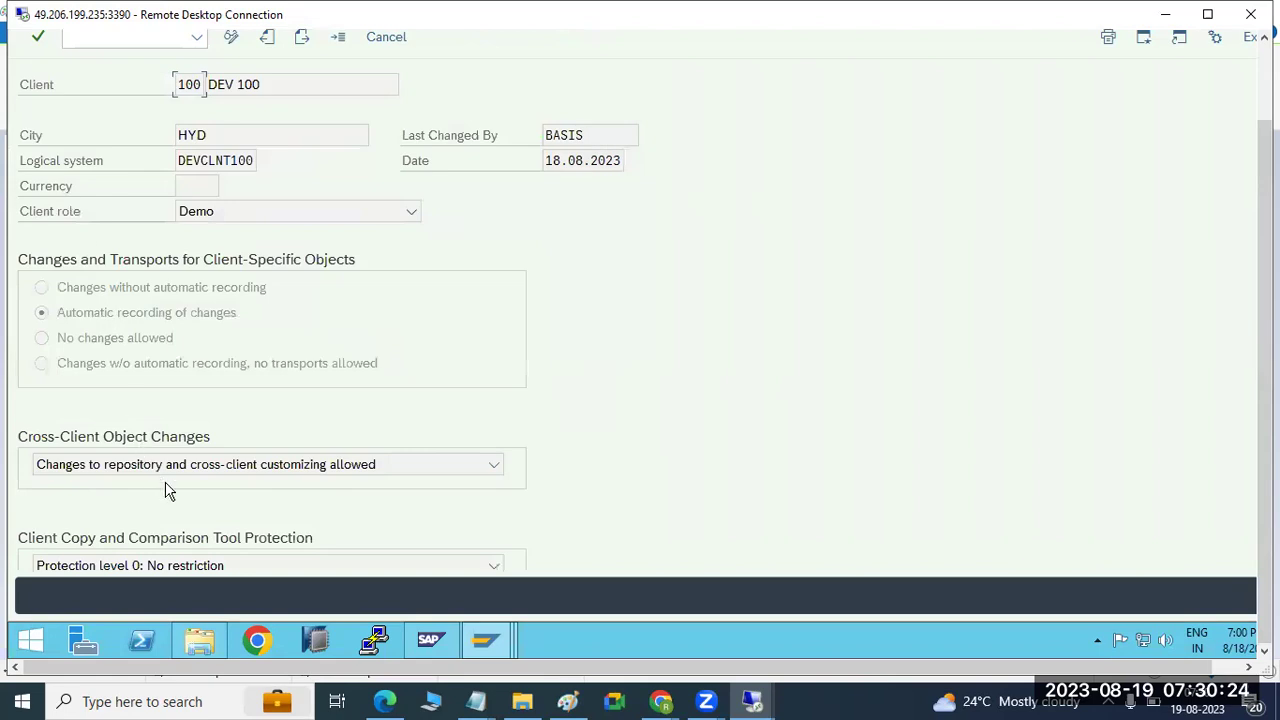
pyautogui.scroll(-1, 190, 512)
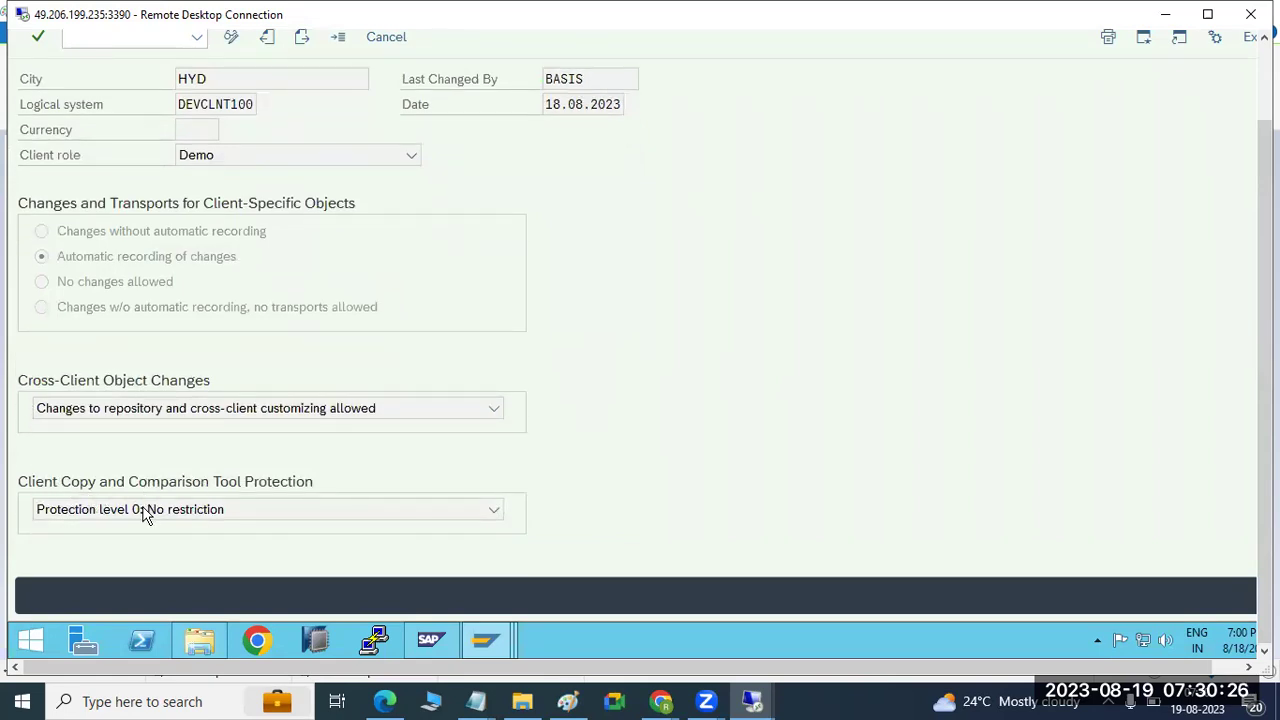
pyautogui.click(149, 512)
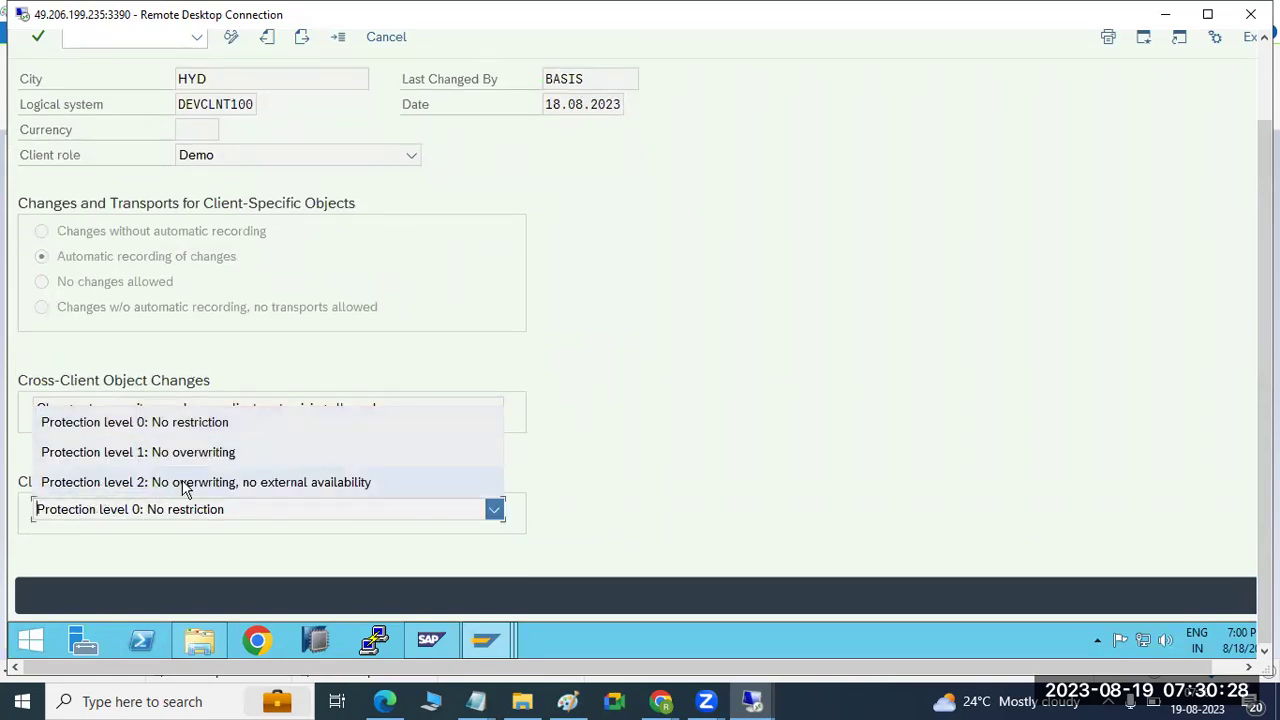
pyautogui.click(482, 636)
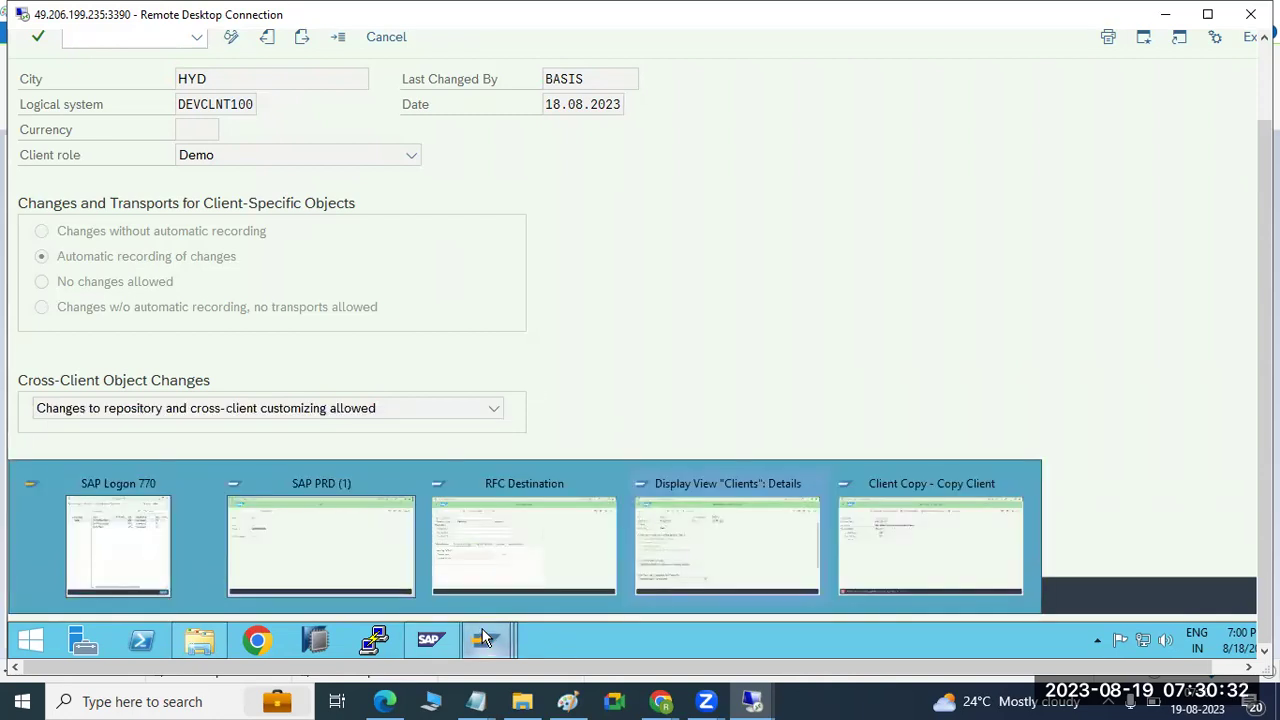
pyautogui.click(505, 568)
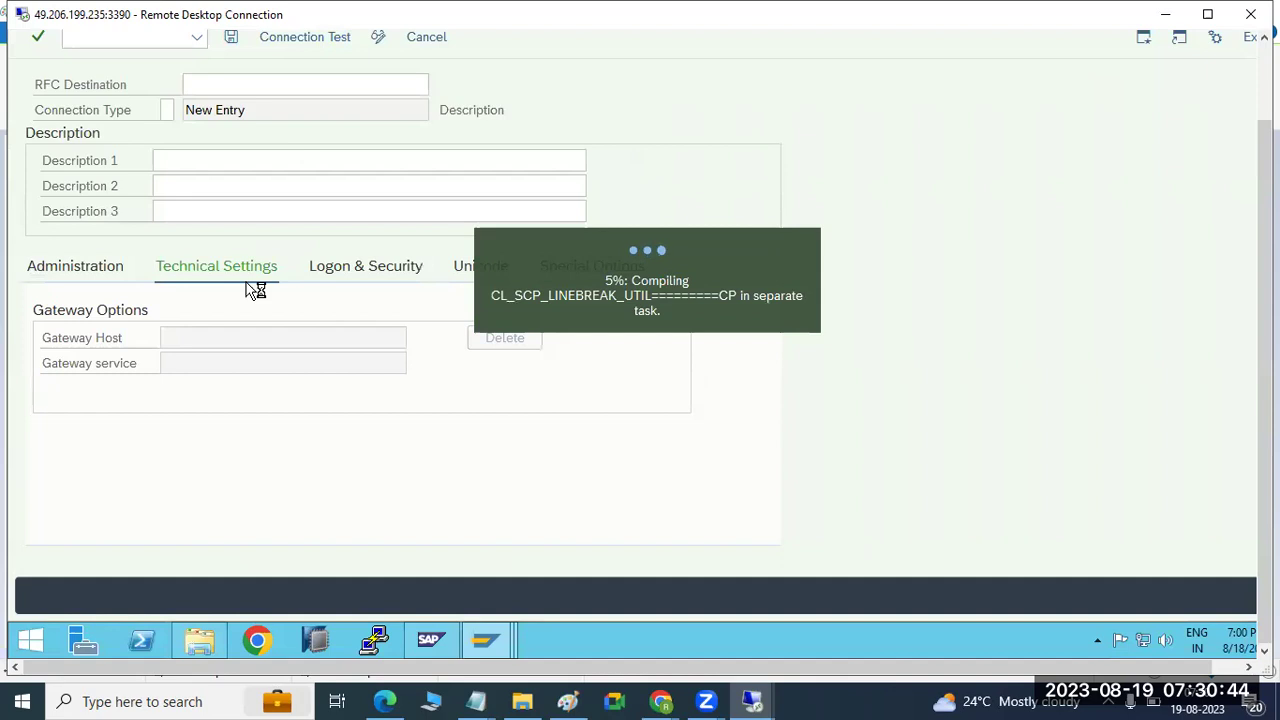
# Check the PRD system's actions in SAP Management Console, then return to the Clients overview
pyautogui.click(429, 632)
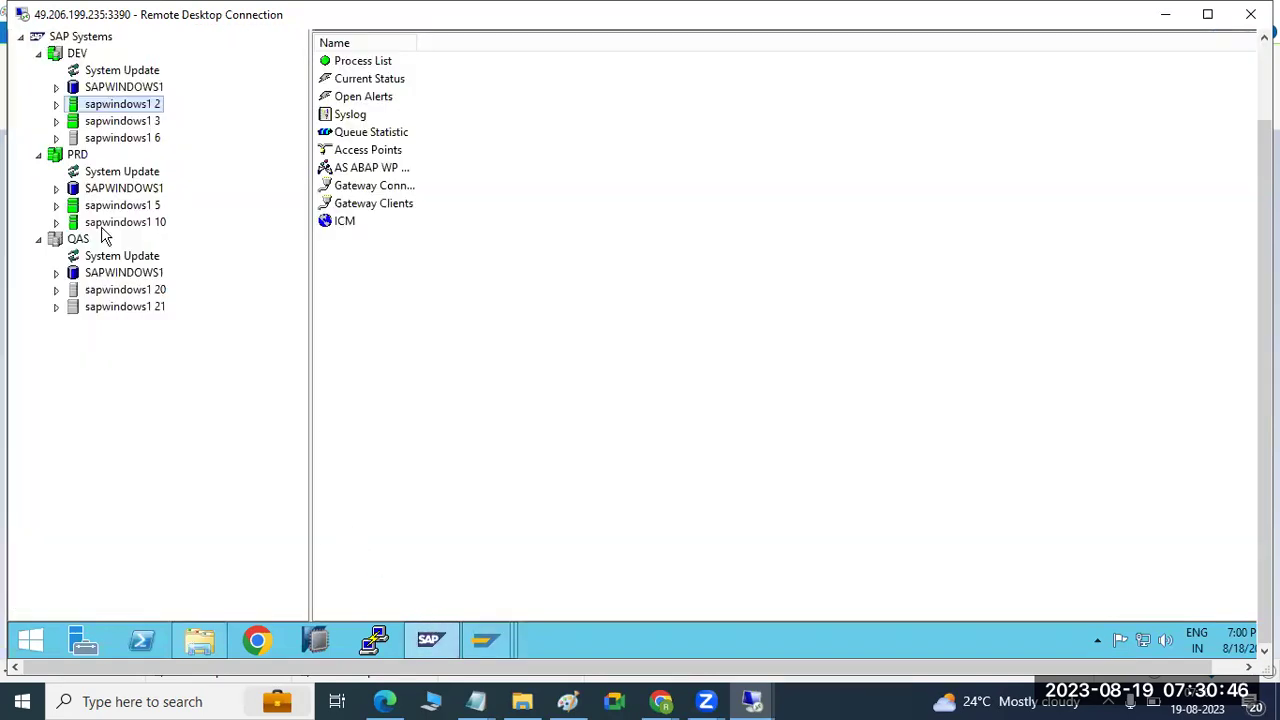
pyautogui.rightClick(78, 156)
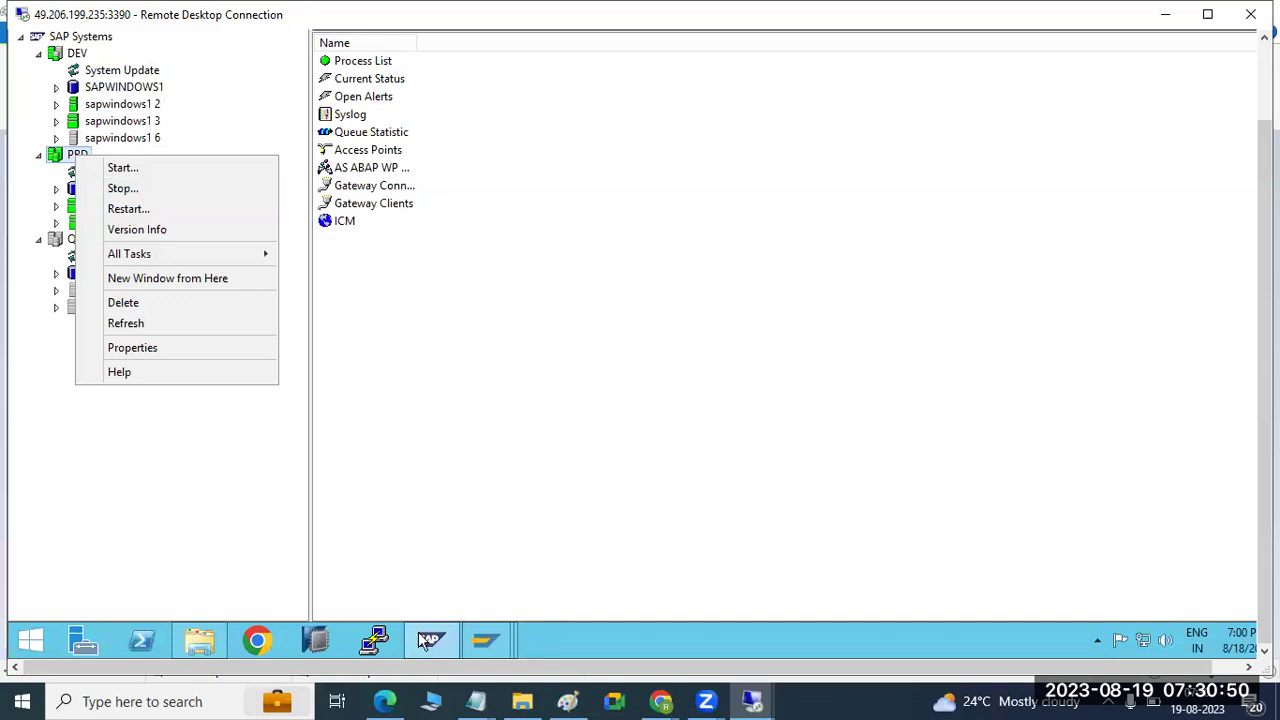
pyautogui.click(500, 644)
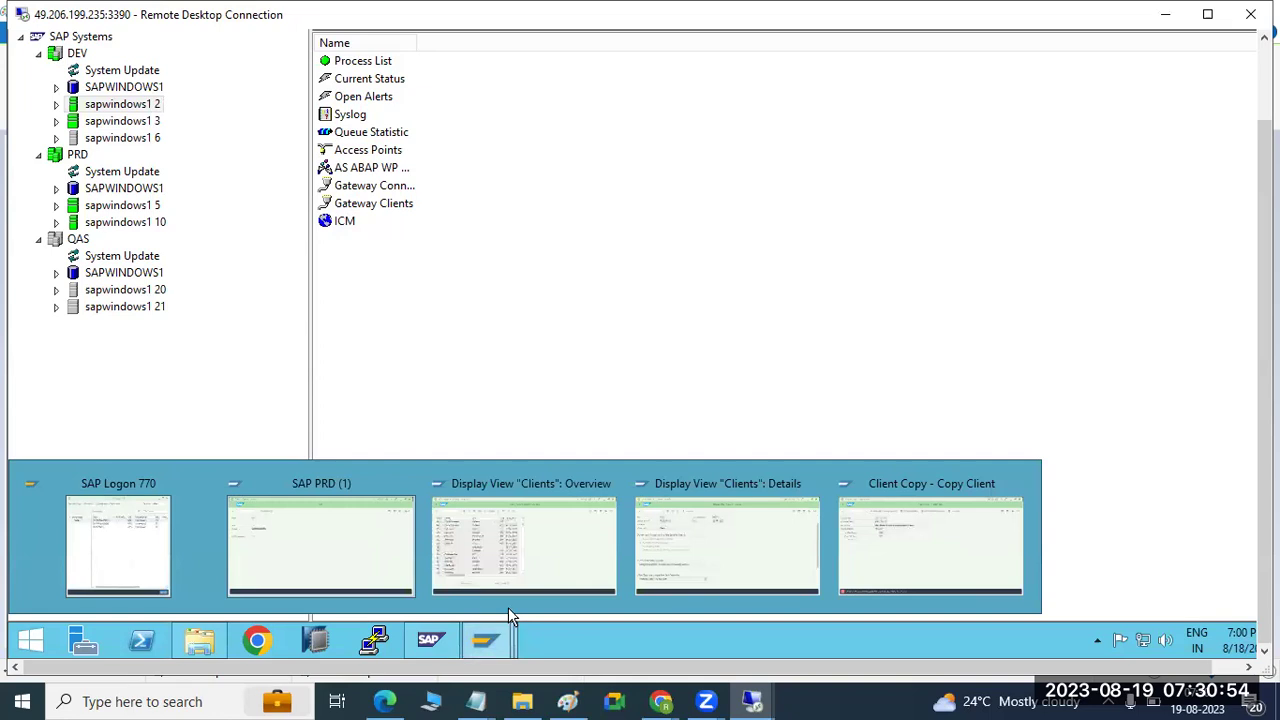
pyautogui.click(519, 566)
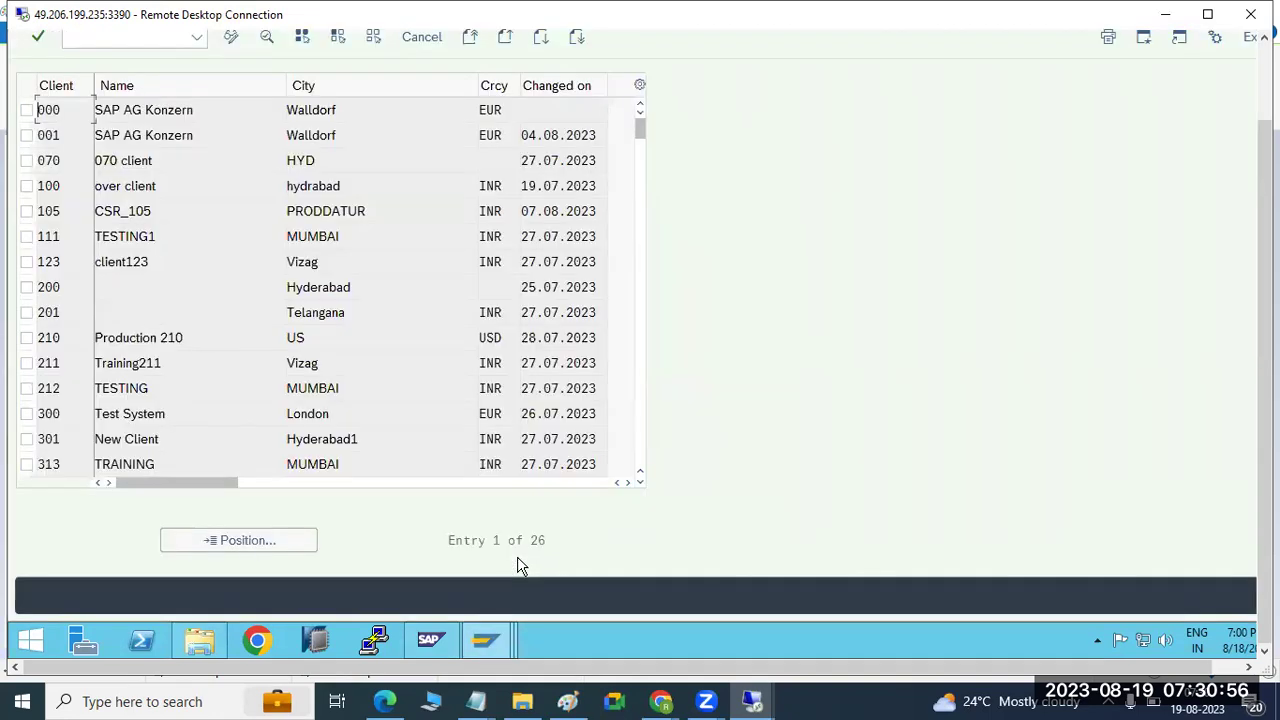
# View details of the export protection error in the Client Copy window
pyautogui.scroll(2, 1262, 290)
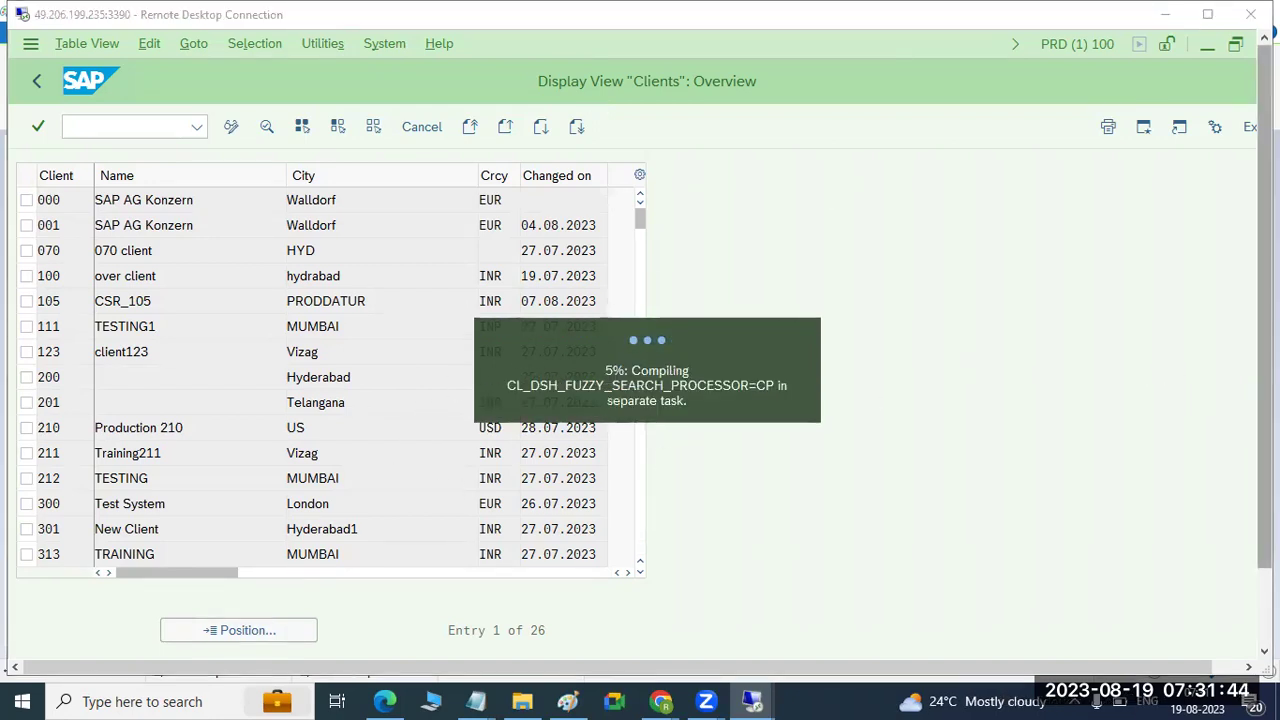
pyautogui.scroll(-2, 1258, 430)
pyautogui.moveTo(480, 643)
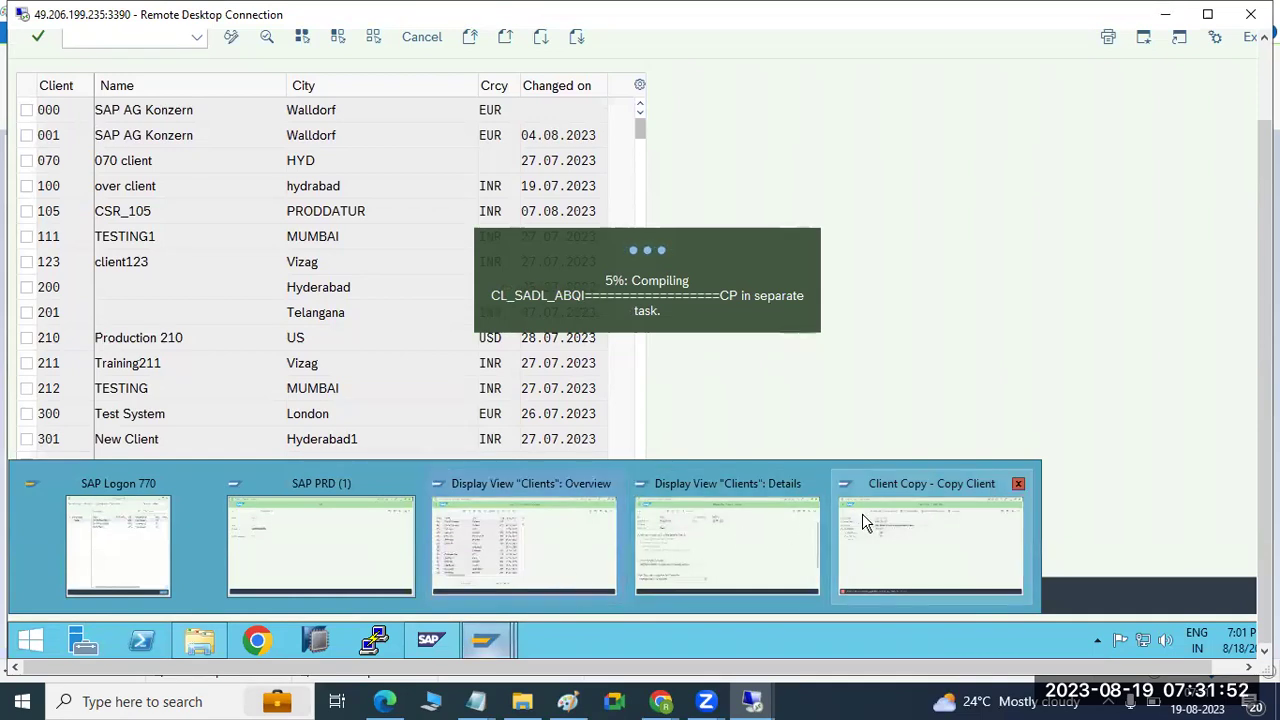
pyautogui.click(893, 528)
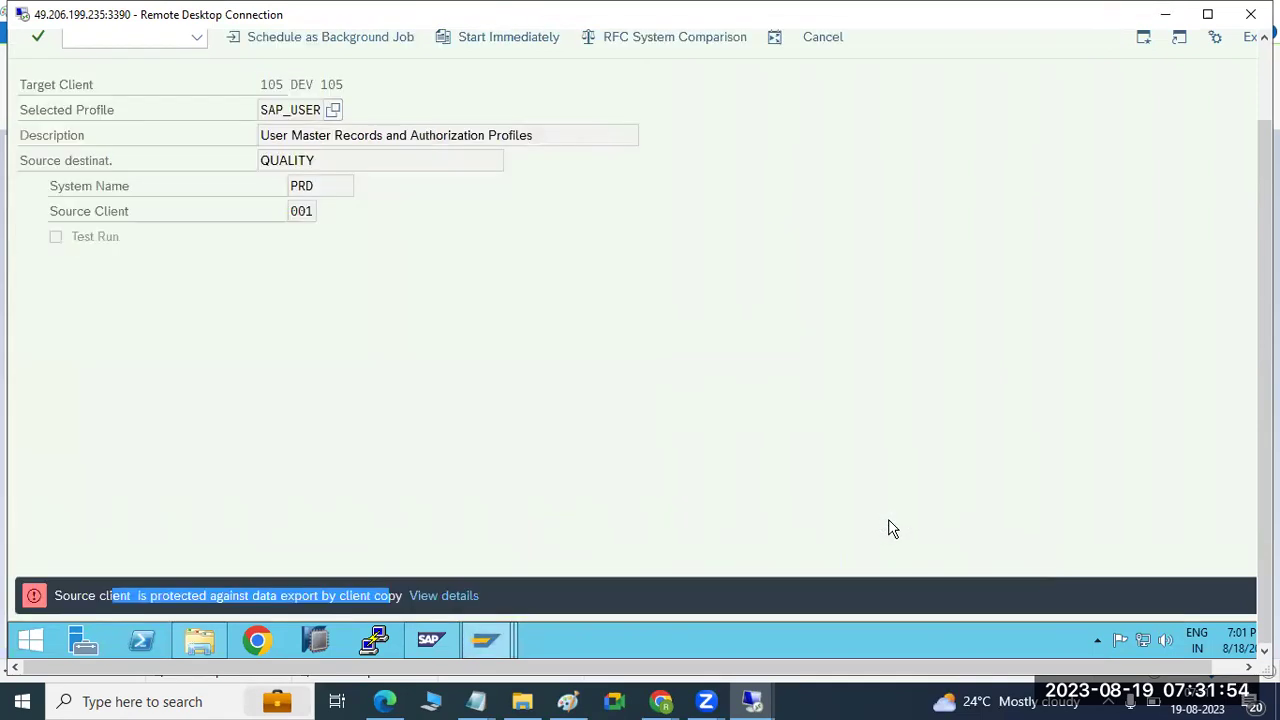
pyautogui.click(452, 594)
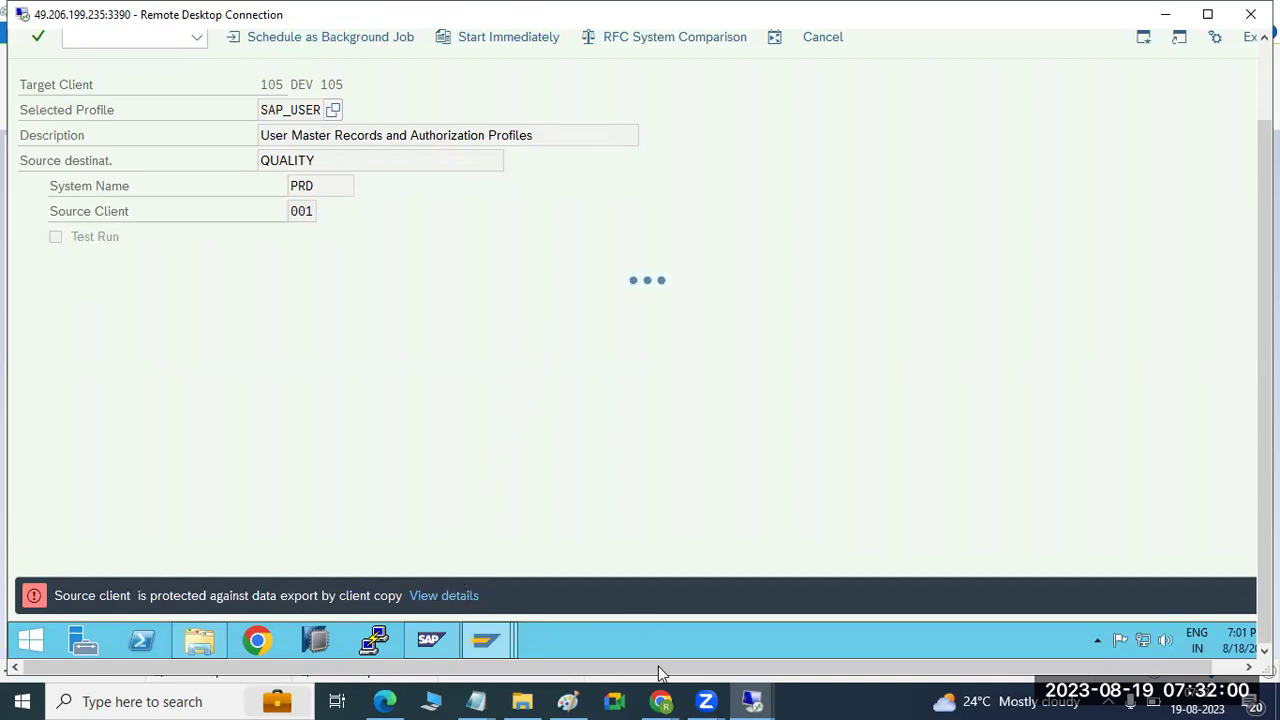
pyautogui.click(668, 700)
# Flip through Chrome tabs, then open a new incognito tab to the suggested ECP Fiori launchpad address
pyautogui.click(572, 634)
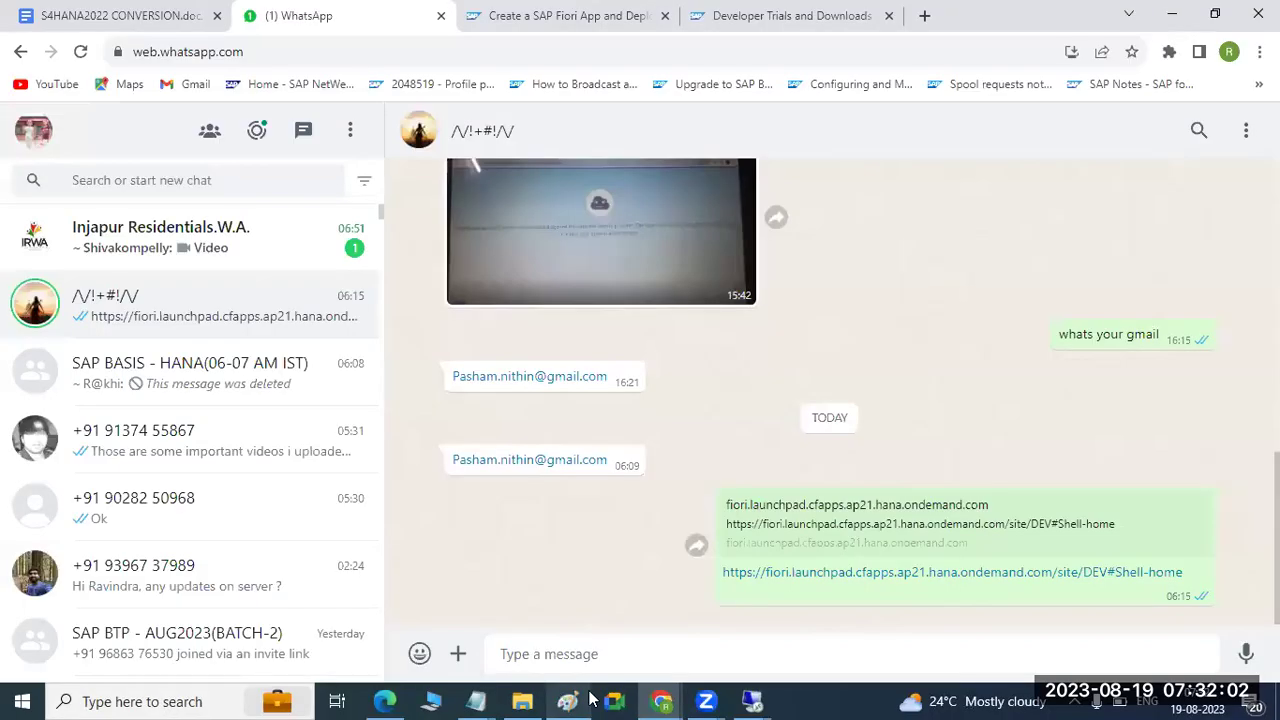
pyautogui.click(120, 15)
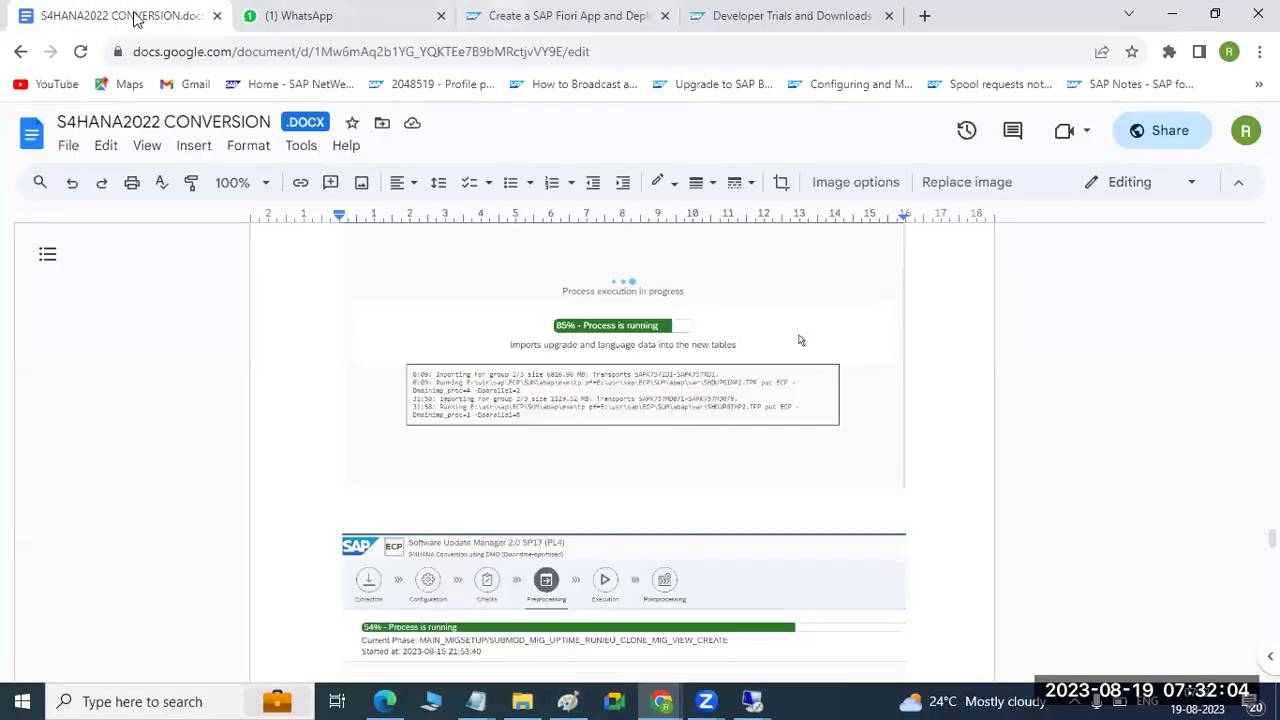
pyautogui.click(735, 13)
pyautogui.click(744, 607)
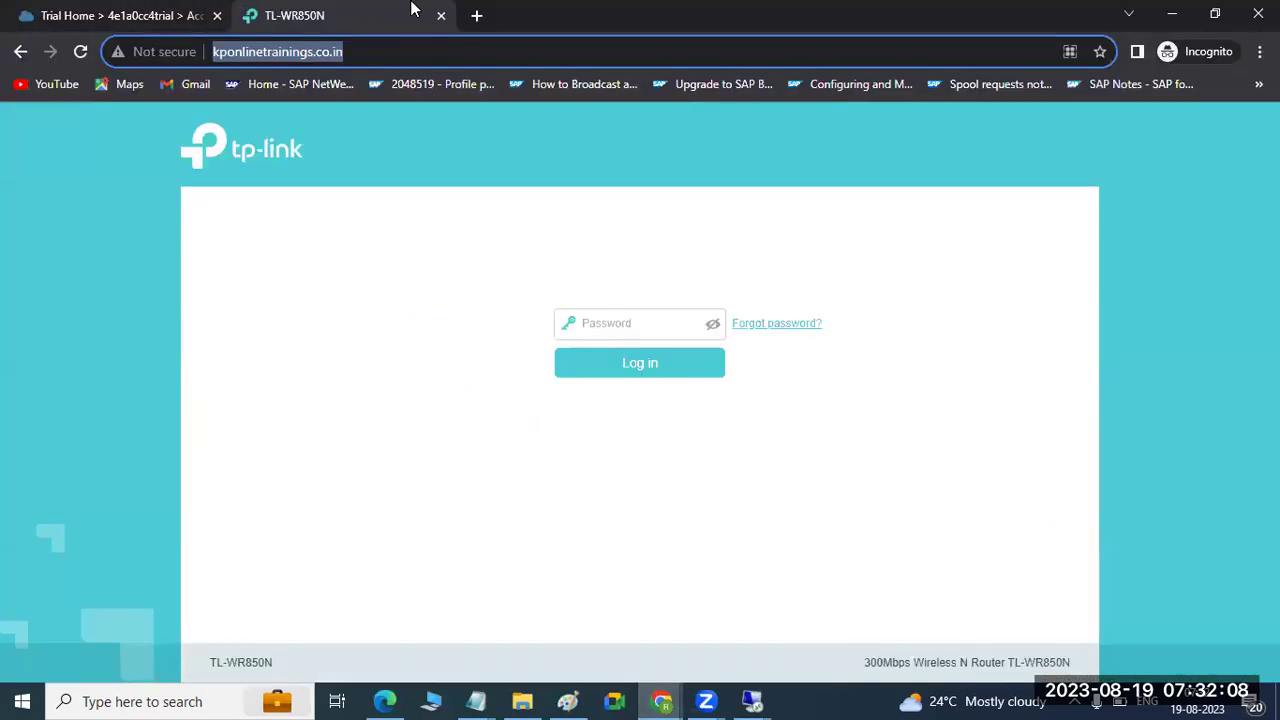
pyautogui.click(476, 15)
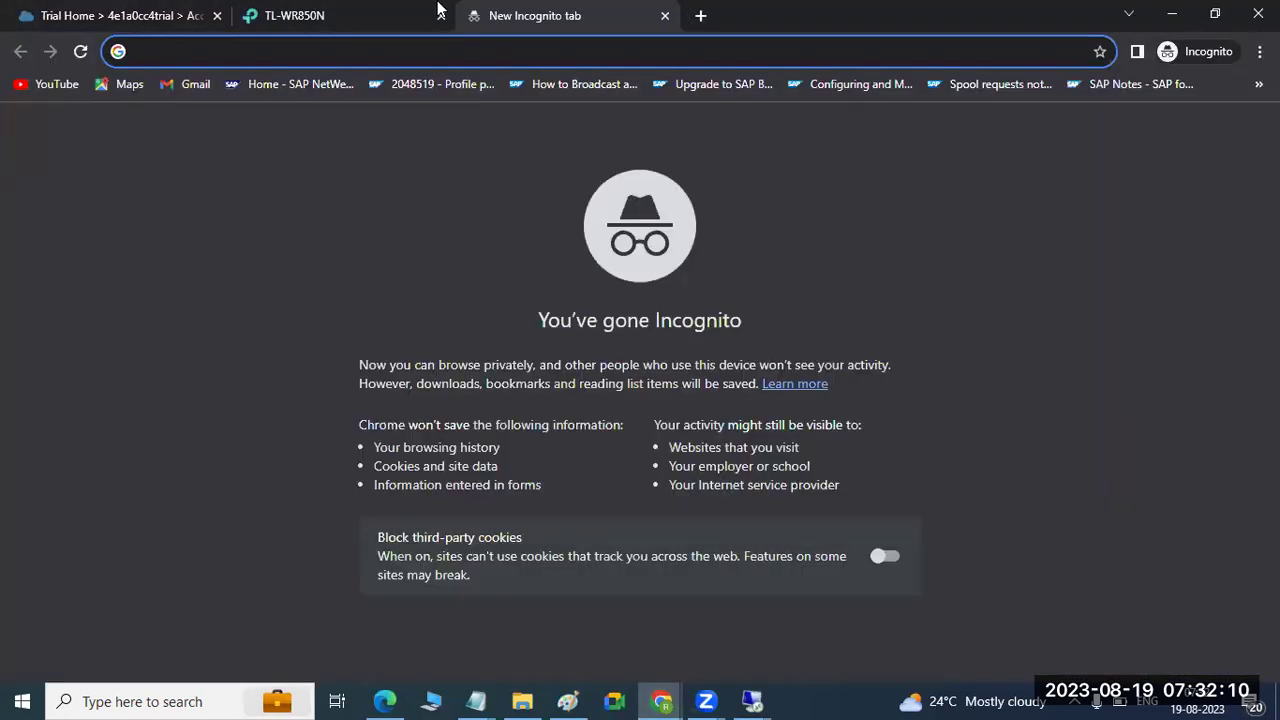
pyautogui.write('https://')
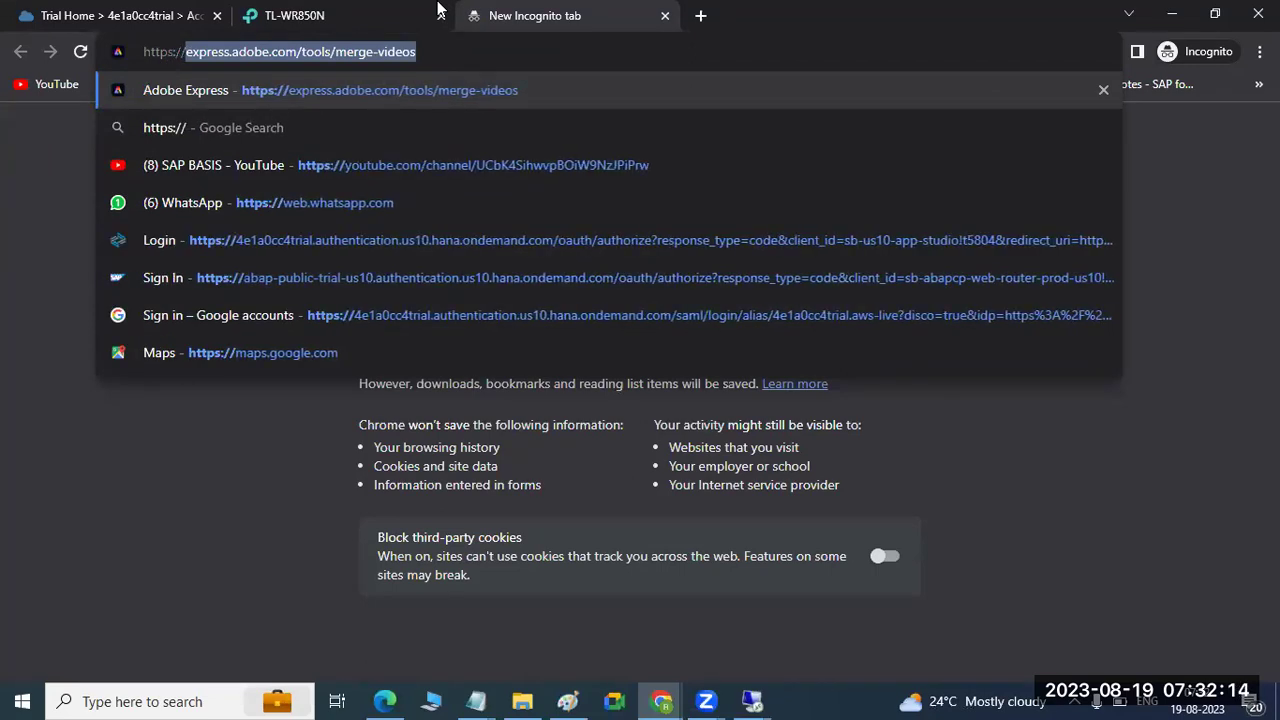
pyautogui.write('fiori.launchpad.cfapps.ap21.hana.ondemand.com/site/ECP')
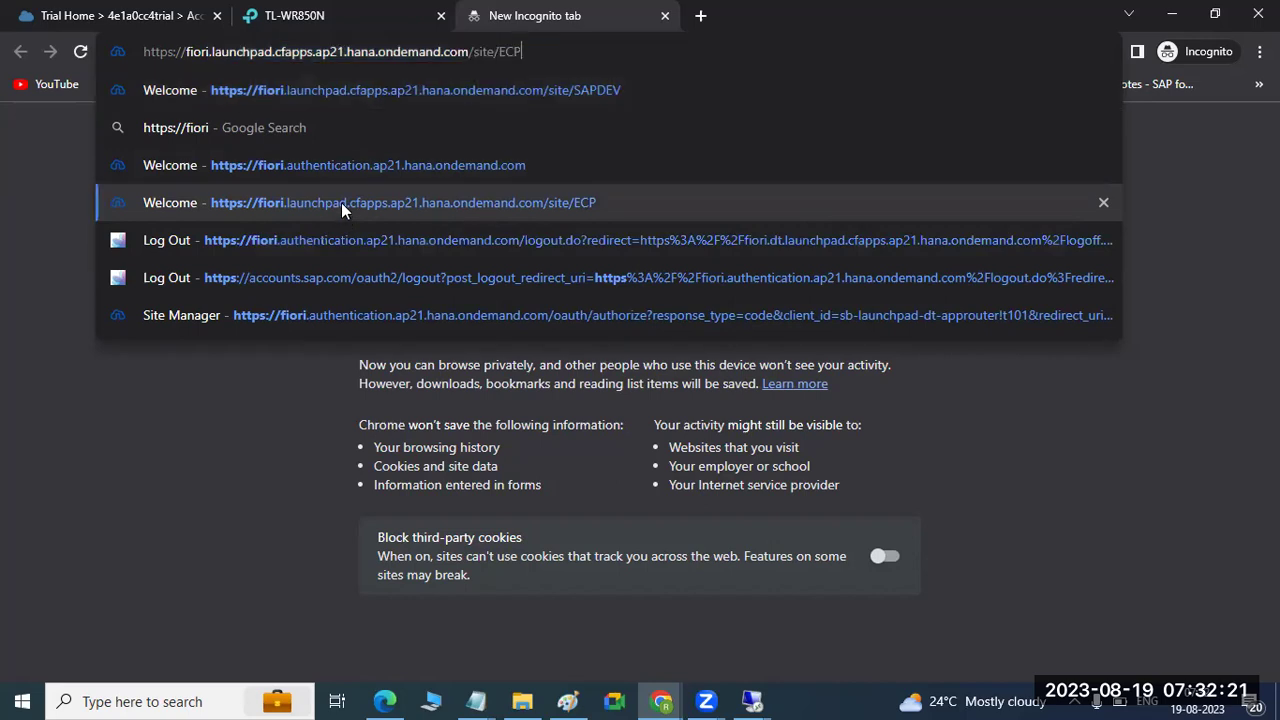
pyautogui.click(341, 204)
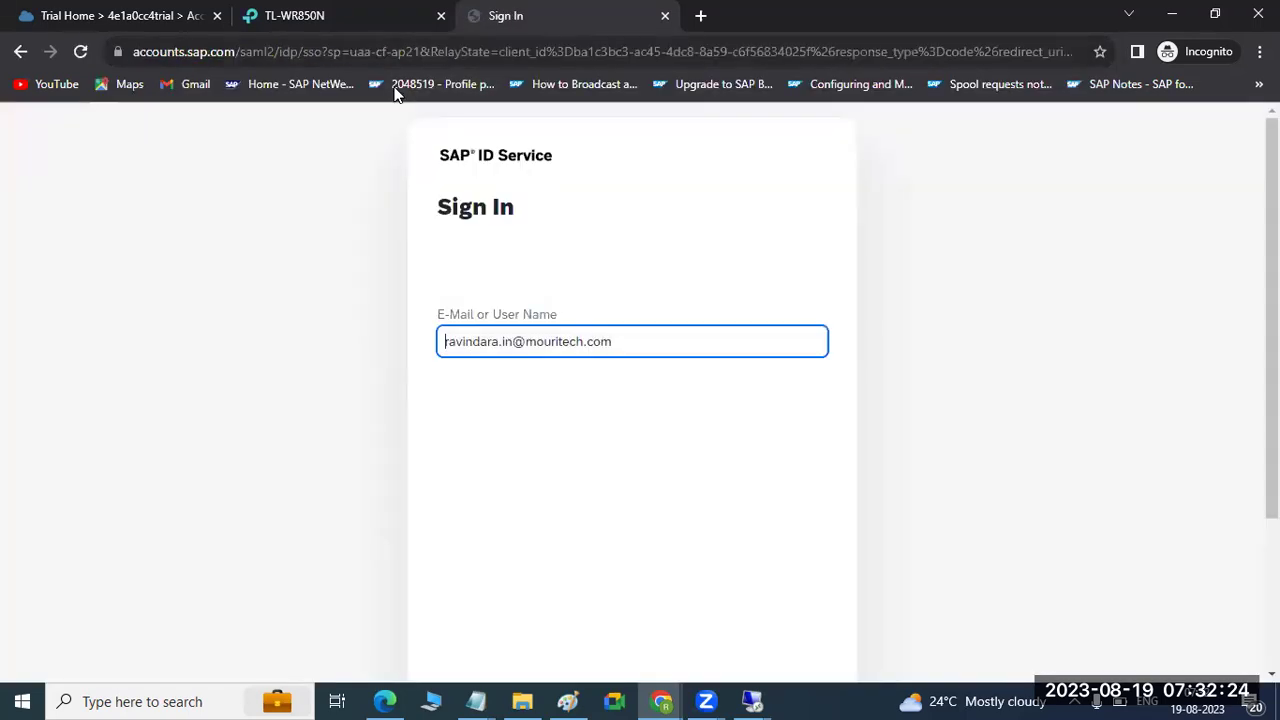
# Sign in to SAP ID Service by entering the account password
pyautogui.scroll(-3, 437, 215)
pyautogui.click(788, 517)
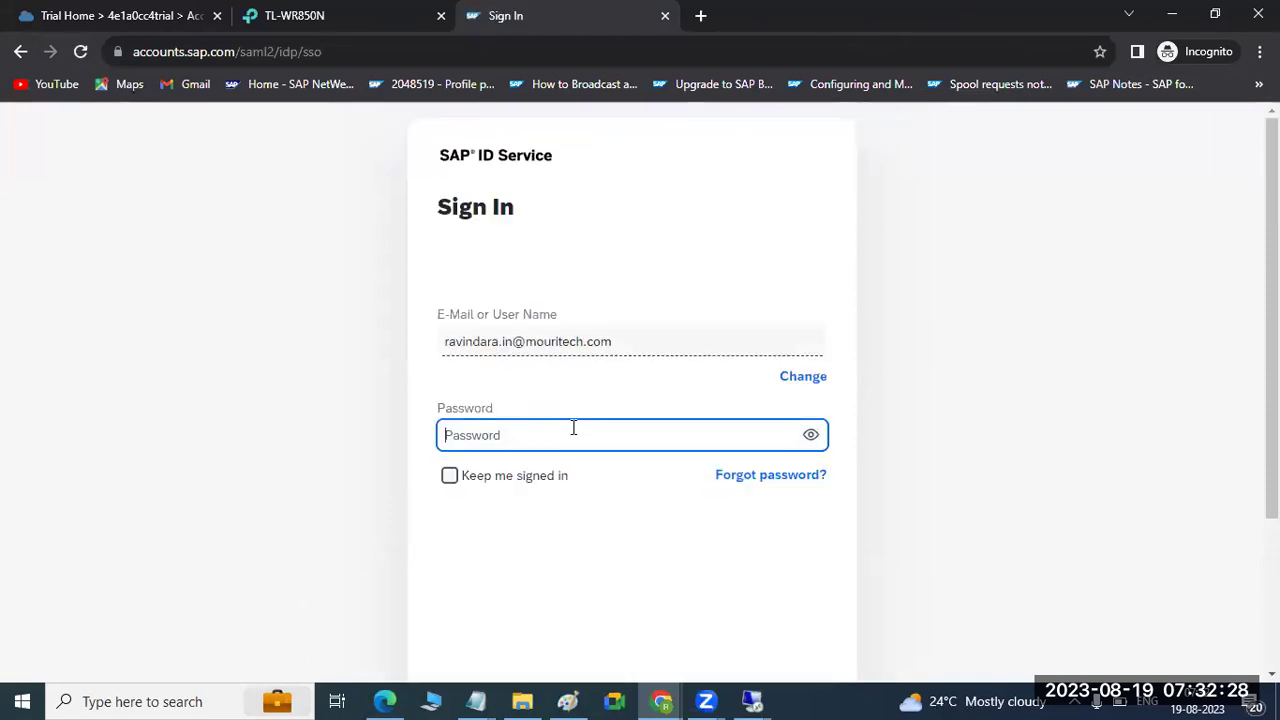
pyautogui.write('••••••••••')
pyautogui.press('Return')
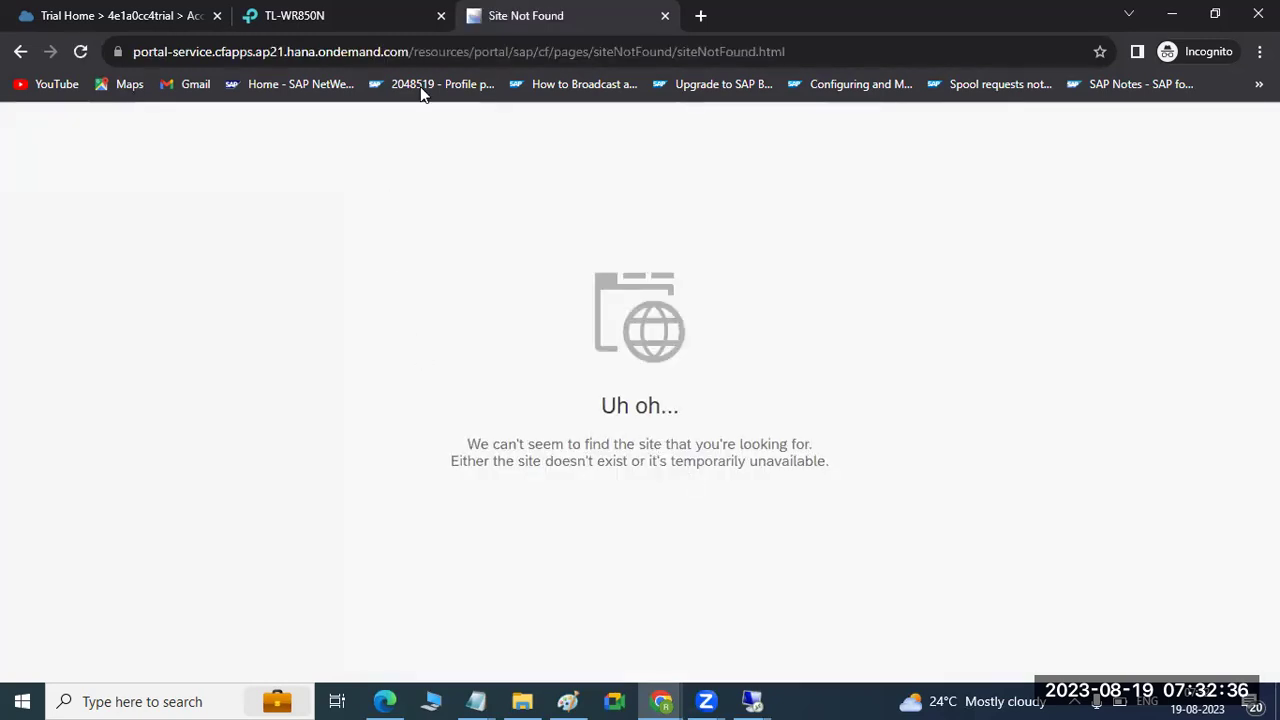
# Select the Site Not Found page address and switch to the other browser window
pyautogui.hotkey('ctrl', 'l')
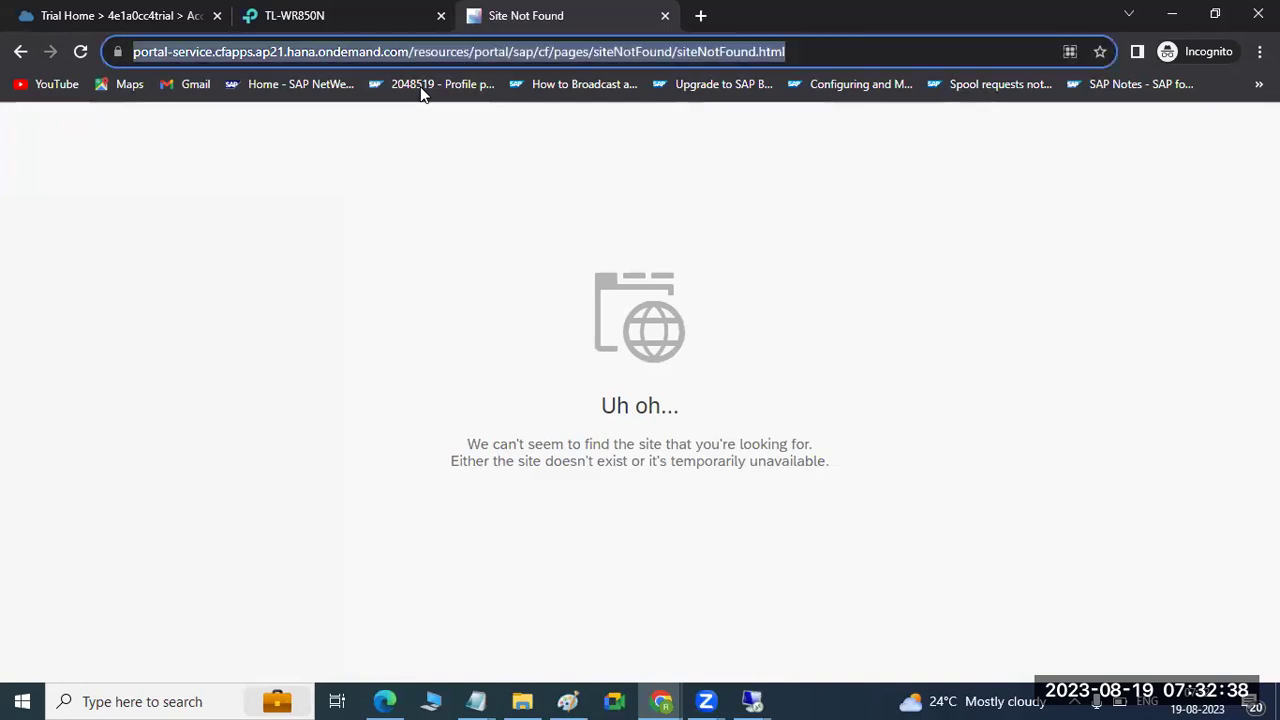
pyautogui.click(661, 701)
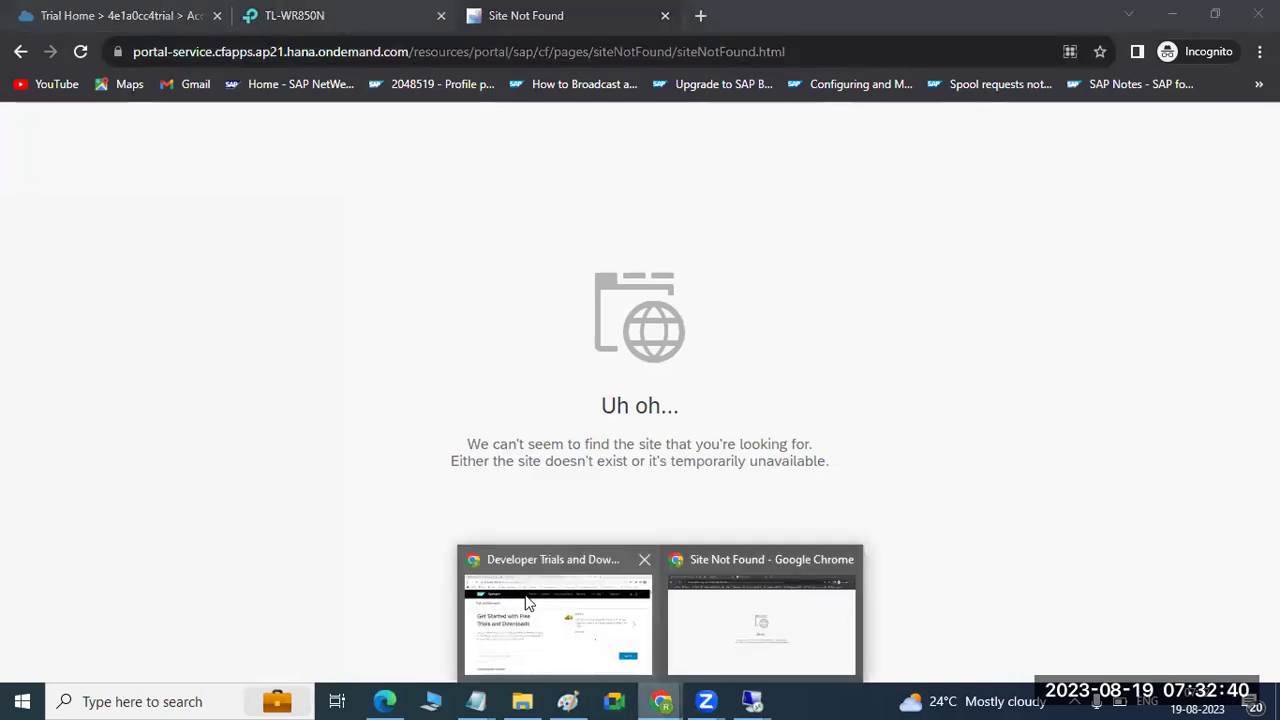
pyautogui.click(528, 603)
# Copy the ECP launchpad link address from the SAP BASIS - HANA chat, then return to the Site Not Found tab
pyautogui.click(295, 15)
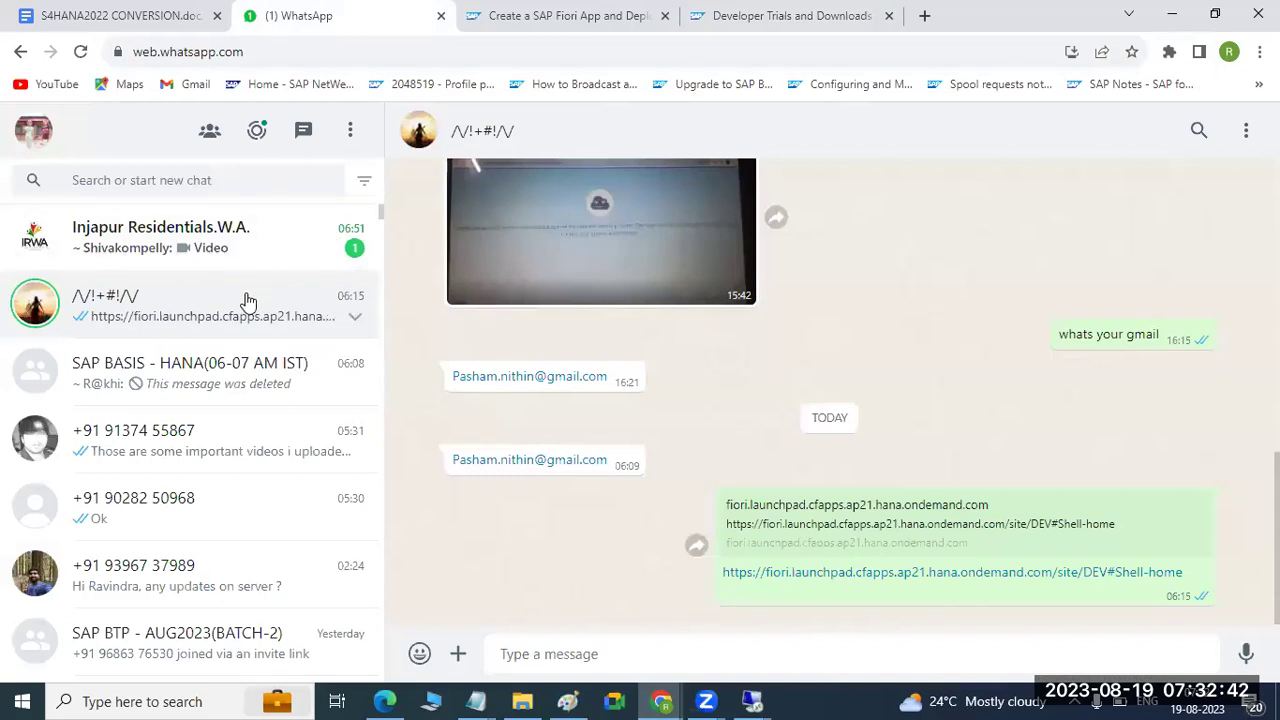
pyautogui.click(203, 396)
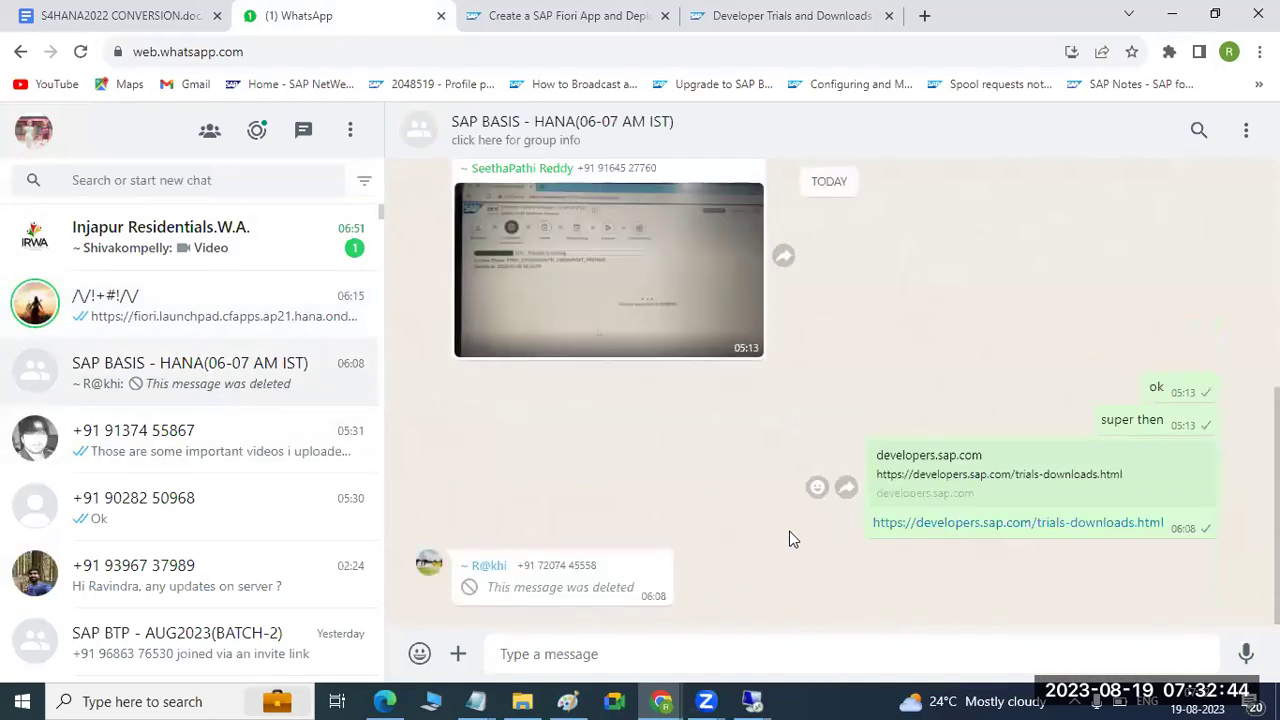
pyautogui.scroll(10, 624, 594)
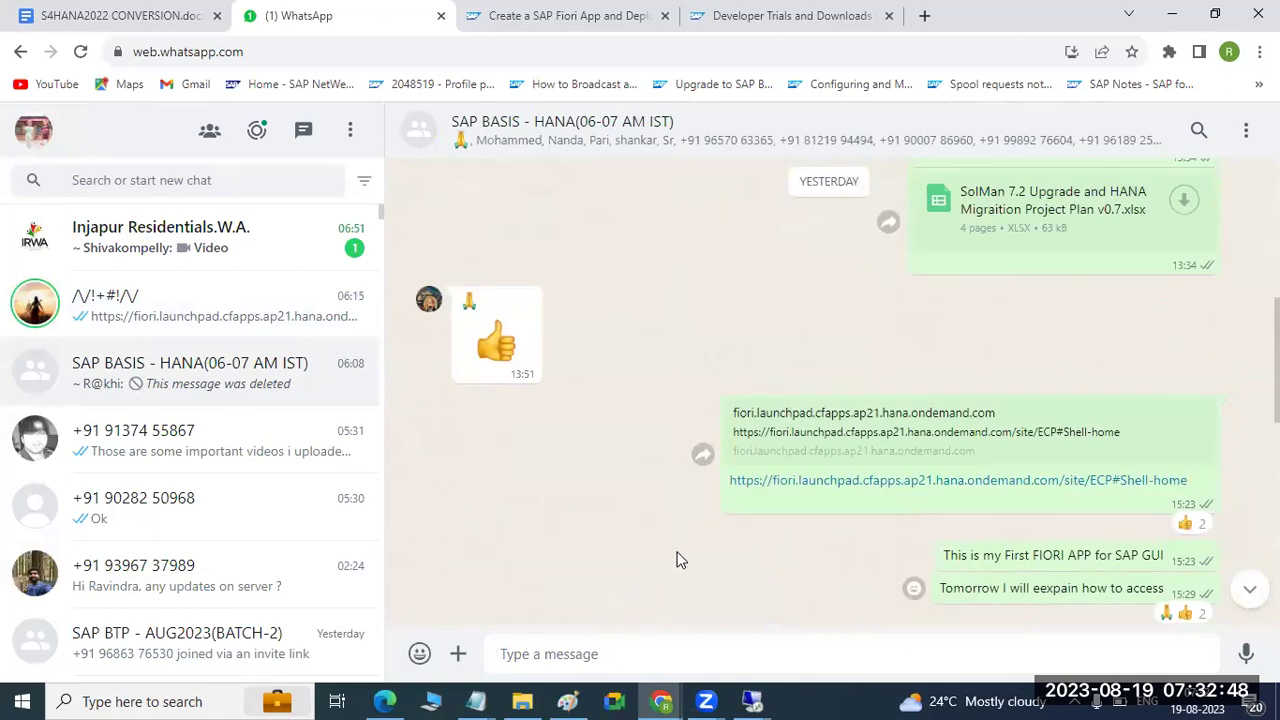
pyautogui.rightClick(780, 484)
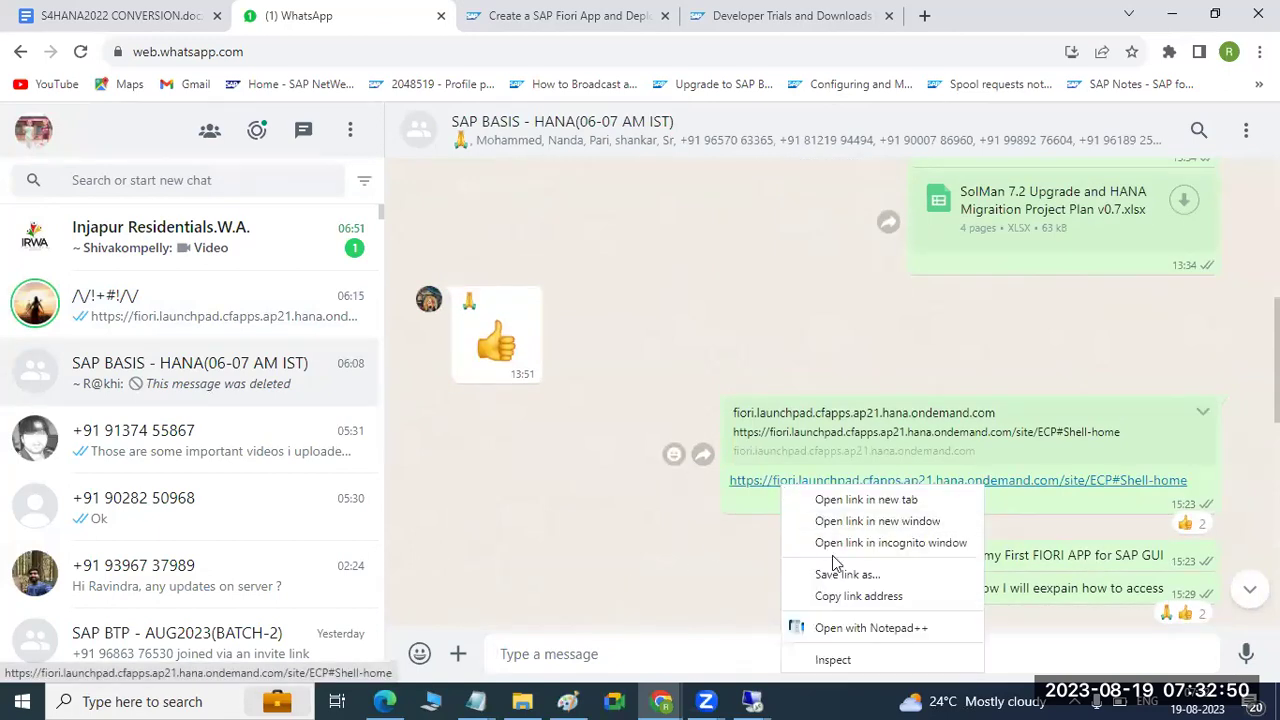
pyautogui.click(840, 596)
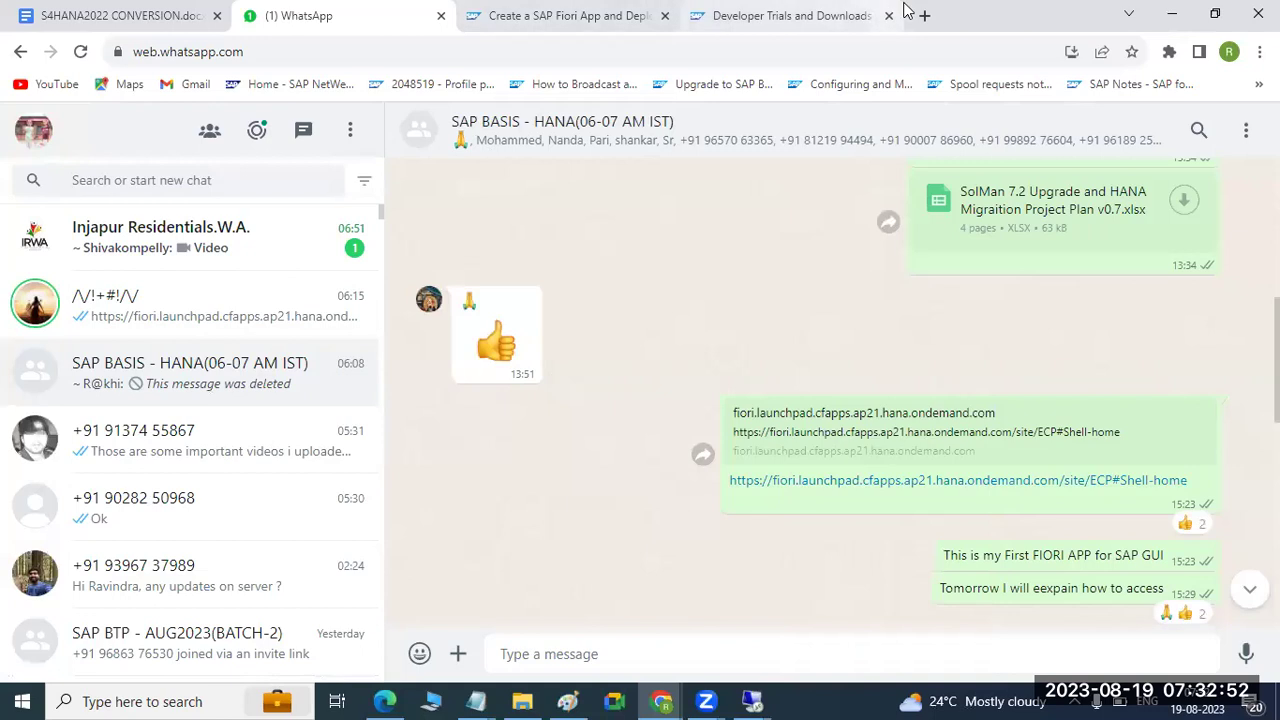
pyautogui.moveTo(661, 700)
pyautogui.click(555, 610)
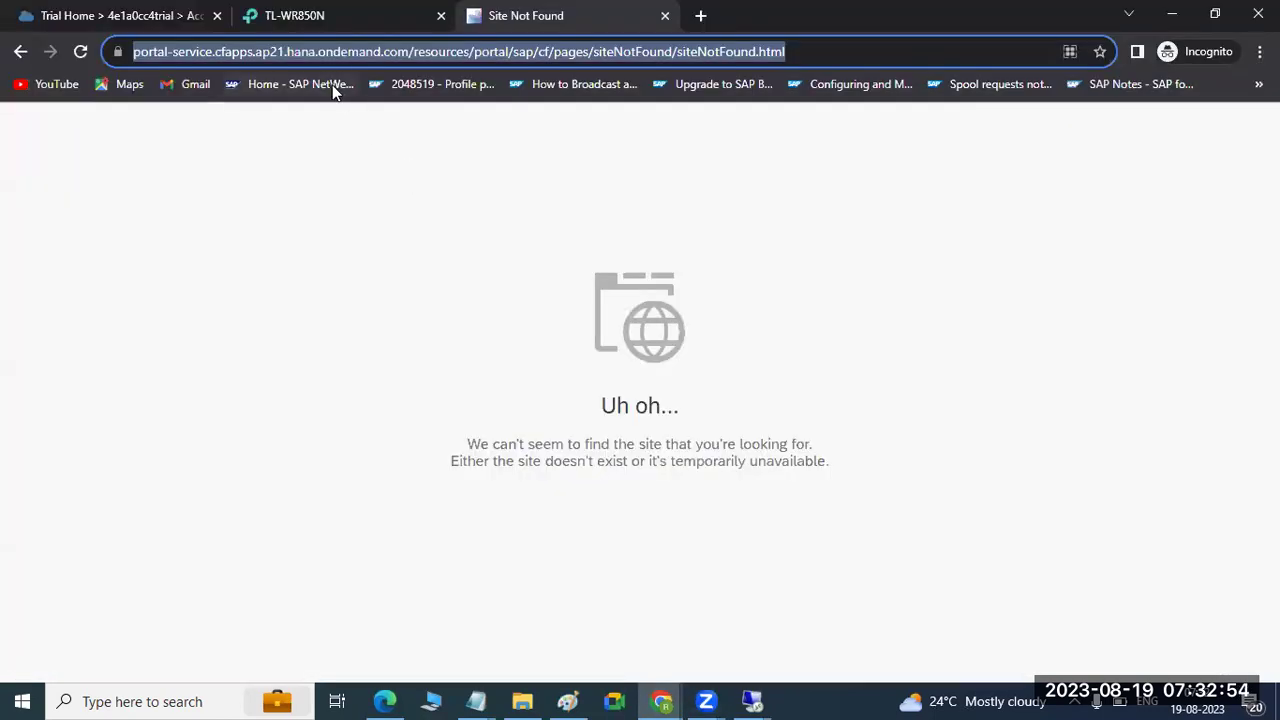
# Load the DEV launchpad site by replacing ECP with DEV in the pasted address
pyautogui.write('https://fiori.launchpad.cfapps.ap21.hana.ondemand.com/site/ECP#Shell-home')
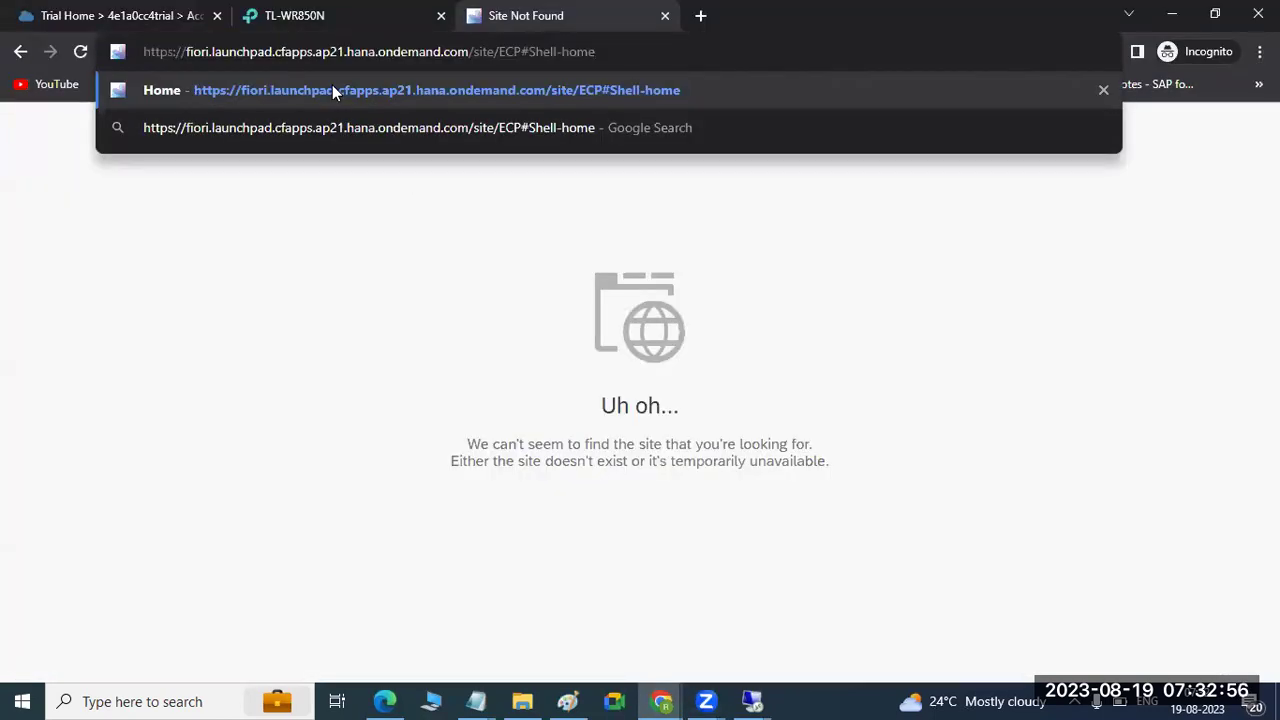
pyautogui.hotkey('ctrl', 'Left')
pyautogui.hotkey('ctrl', 'Left')
pyautogui.hotkey('ctrl', 'Left')
pyautogui.hotkey('shift', 'Right')
pyautogui.hotkey('shift', 'Right')
pyautogui.hotkey('shift', 'Right')
pyautogui.write('DEV')
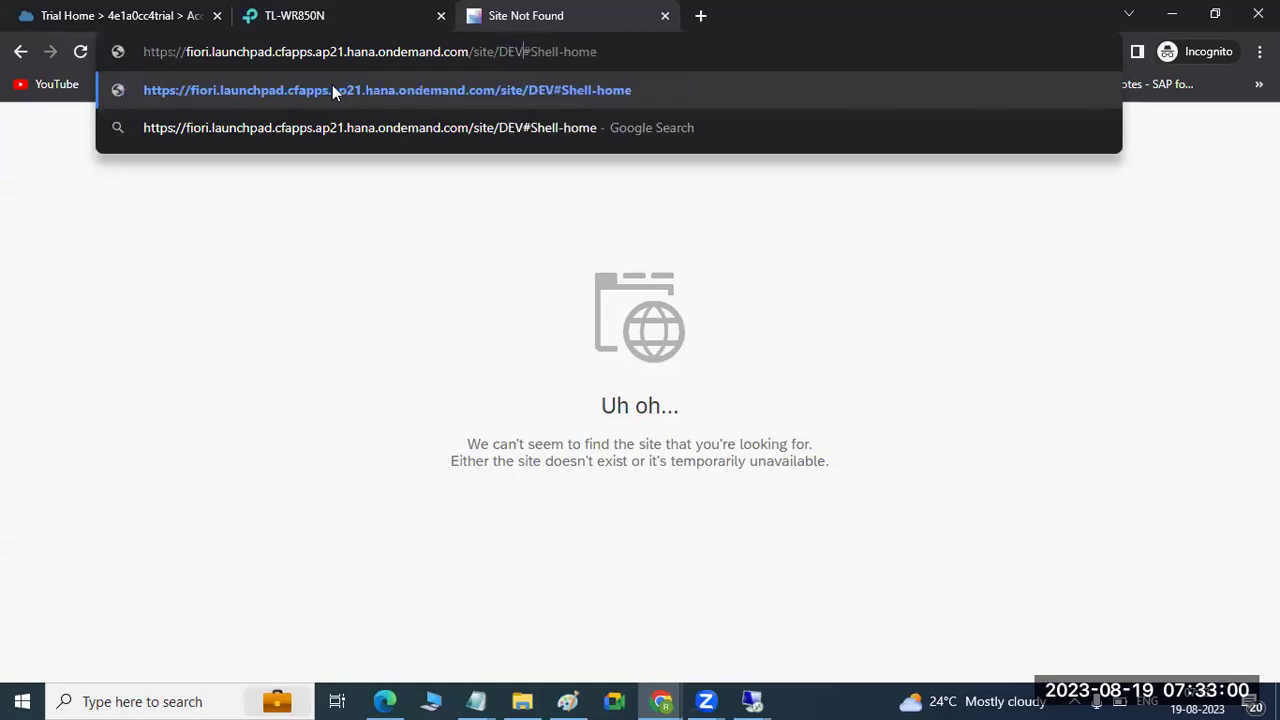
pyautogui.press('Return')
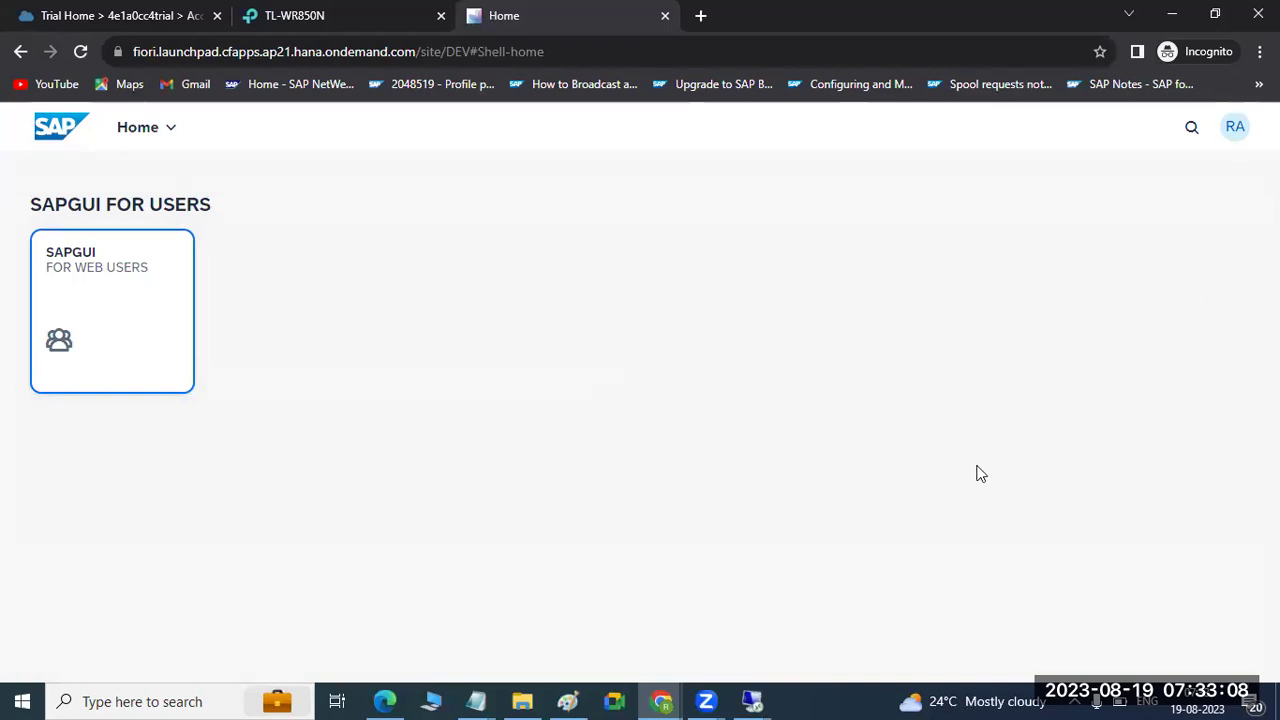
# Start SAP GUI for web users with scc entered, then return to the remote client copy session
pyautogui.click(118, 300)
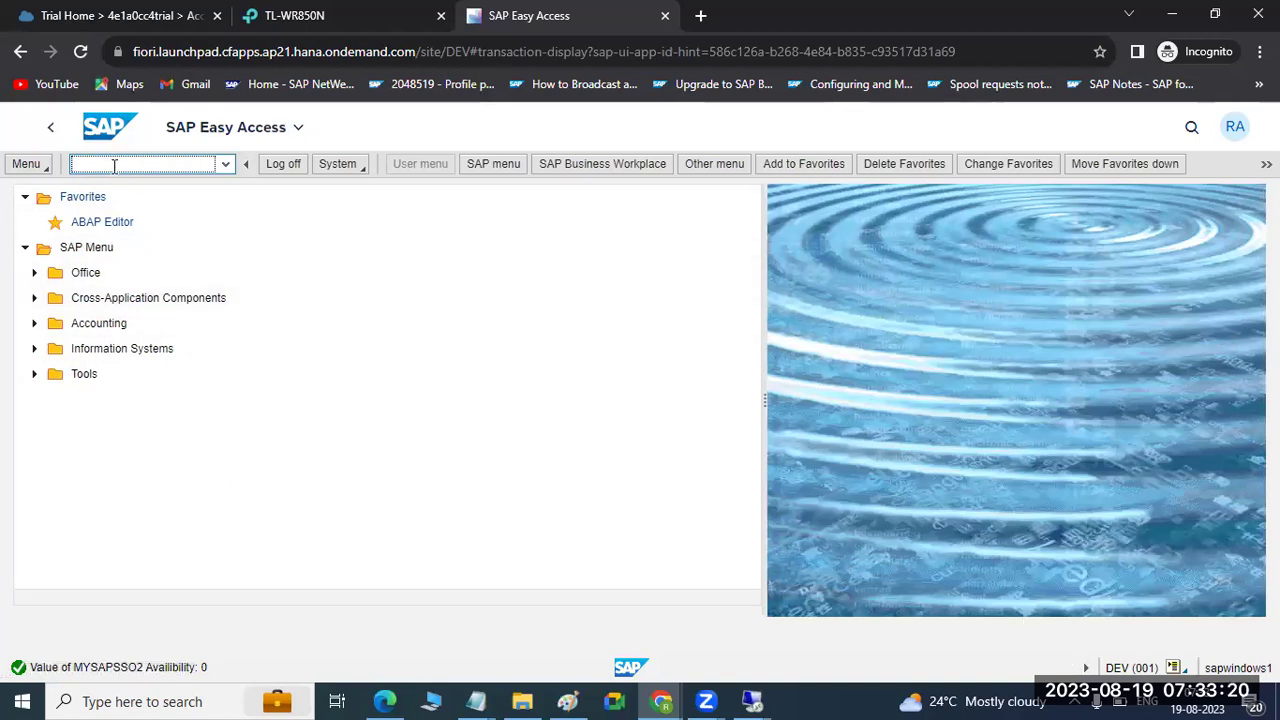
pyautogui.write('scc')
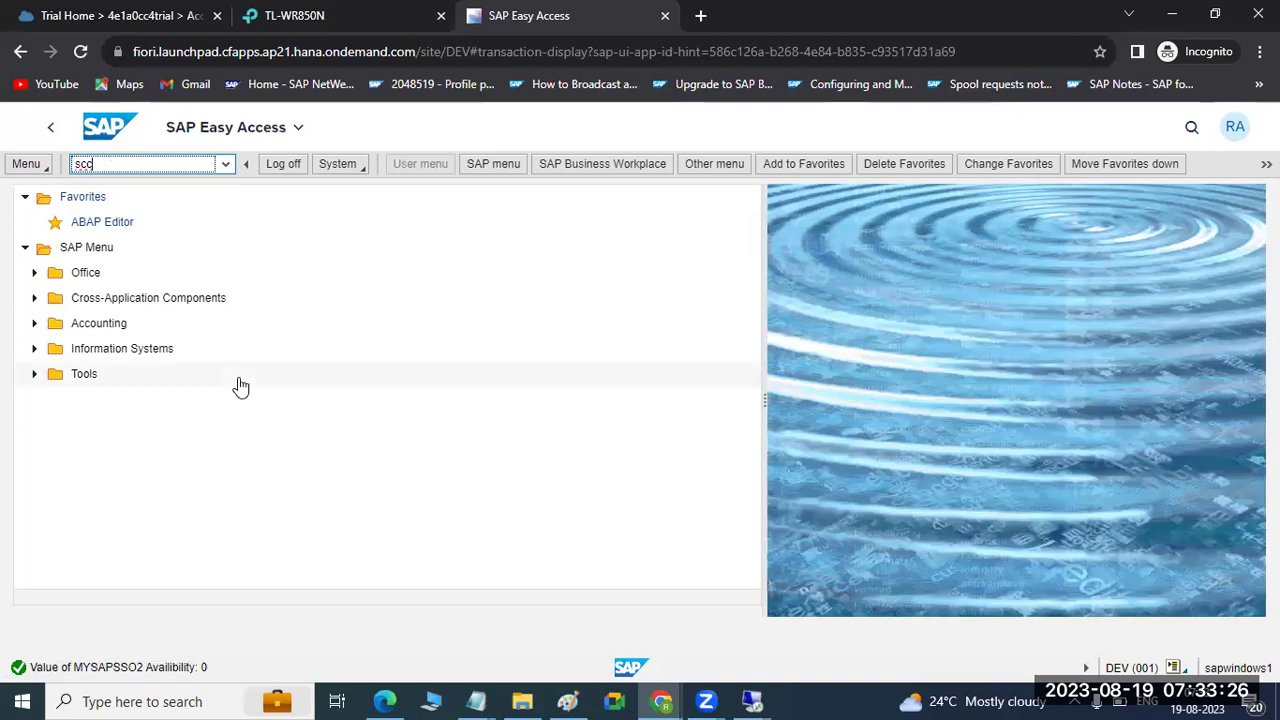
pyautogui.click(753, 702)
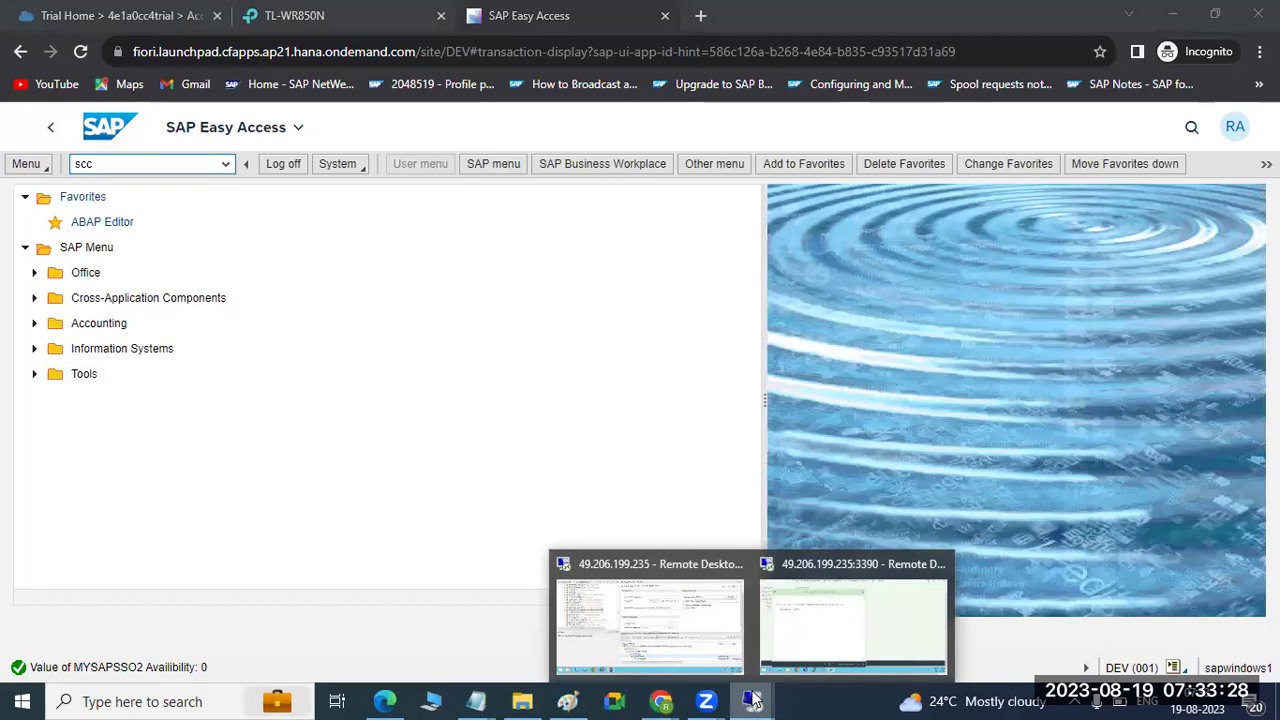
pyautogui.click(832, 580)
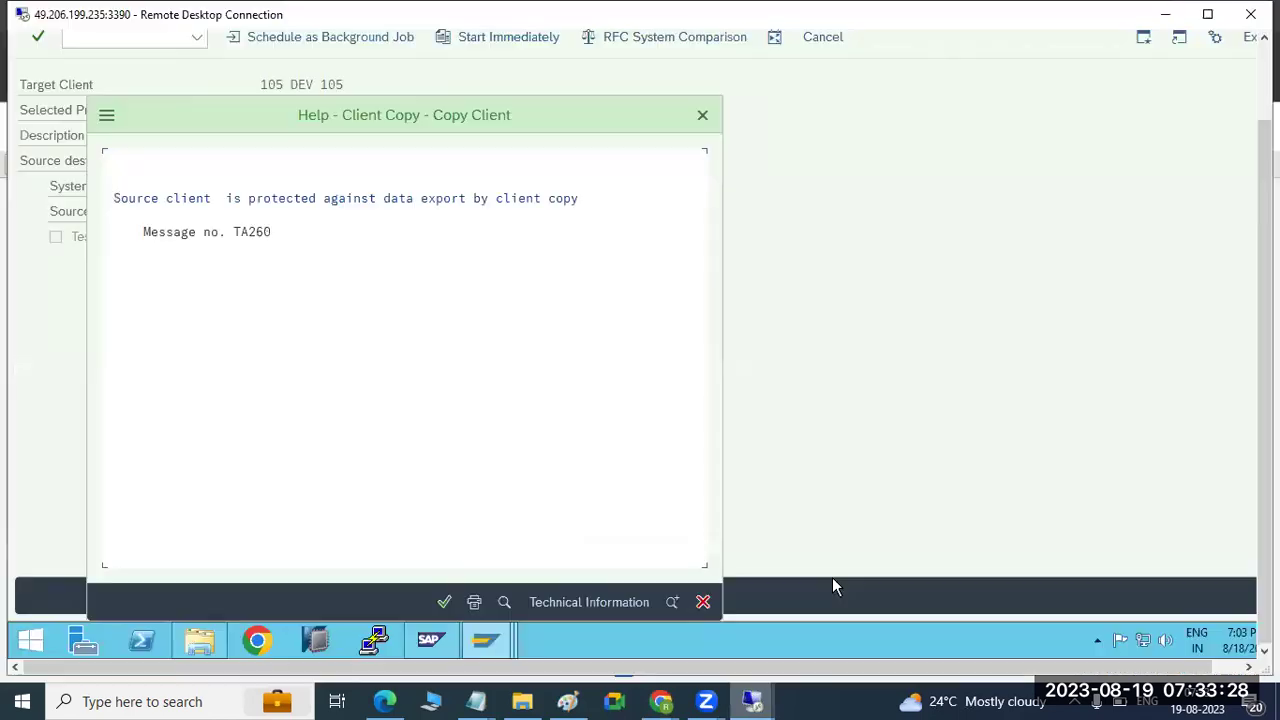
# Dismiss the source-client protection error and acknowledge the cross-client table notice
pyautogui.click(443, 601)
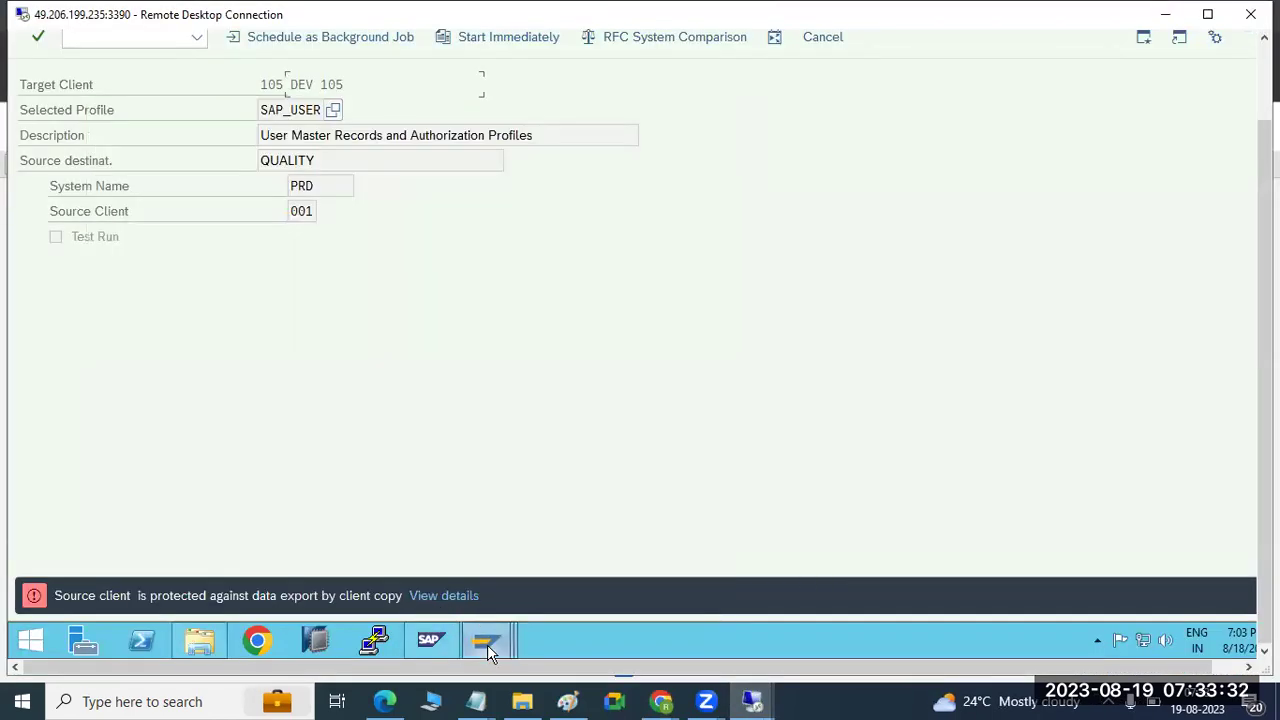
pyautogui.click(487, 644)
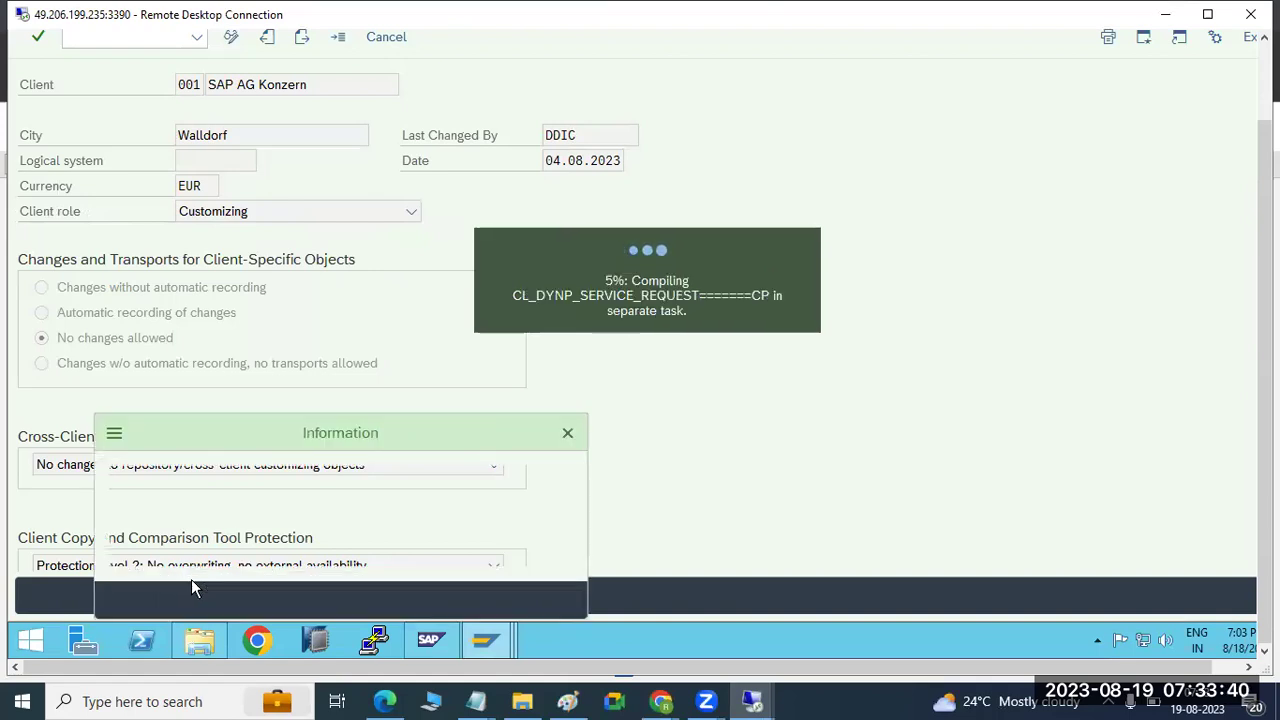
pyautogui.click(537, 598)
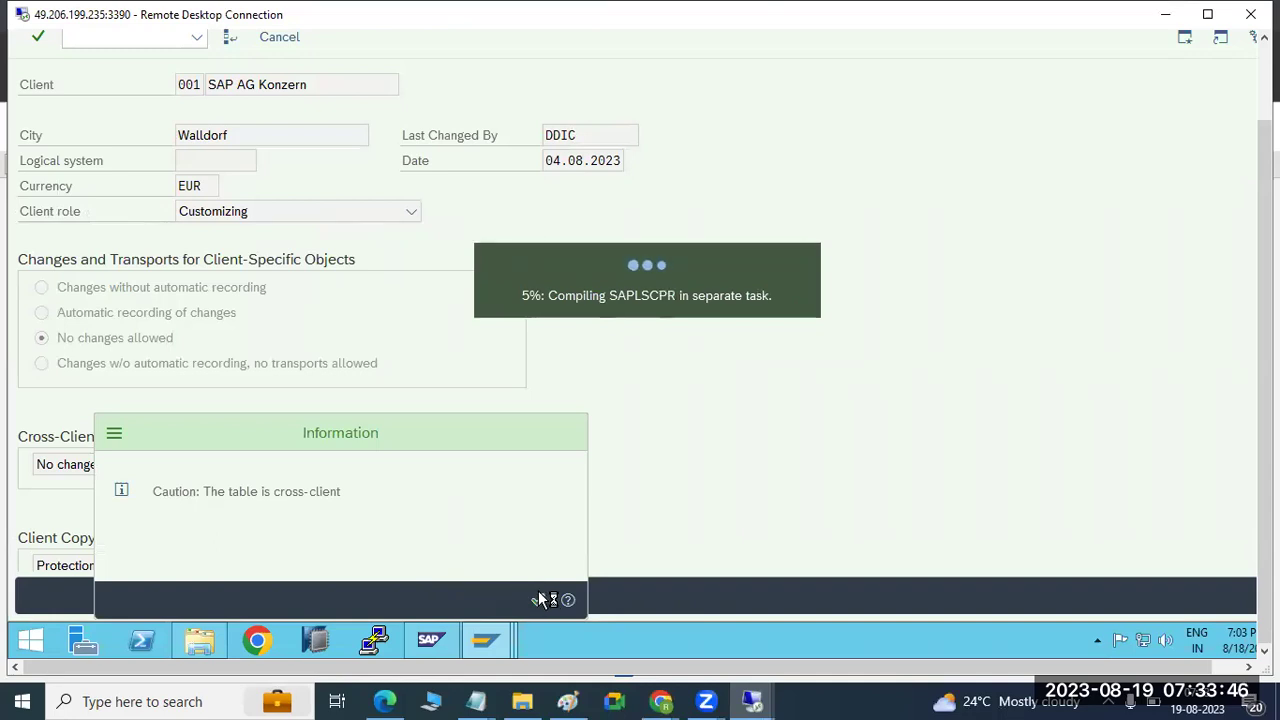
# Return to the browser's SAP Easy Access window and select the site part of the address
pyautogui.moveTo(660, 700)
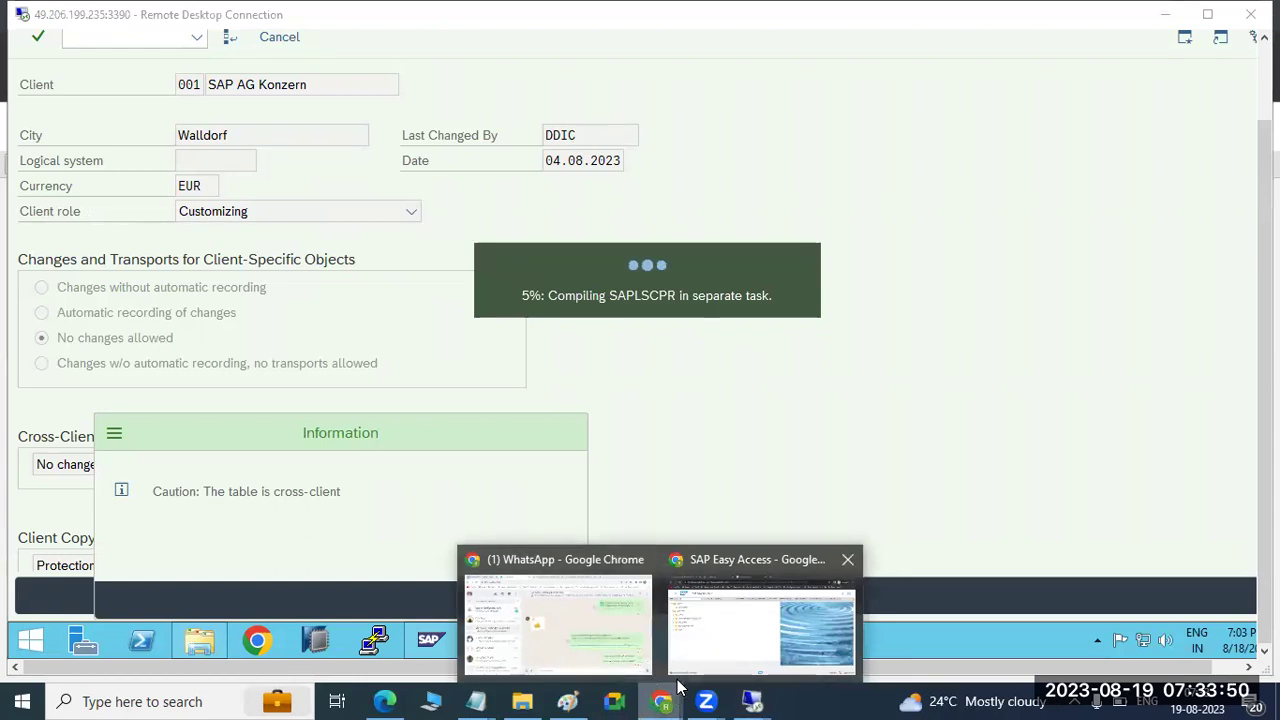
pyautogui.click(714, 632)
pyautogui.moveTo(210, 51); pyautogui.dragTo(470, 51)
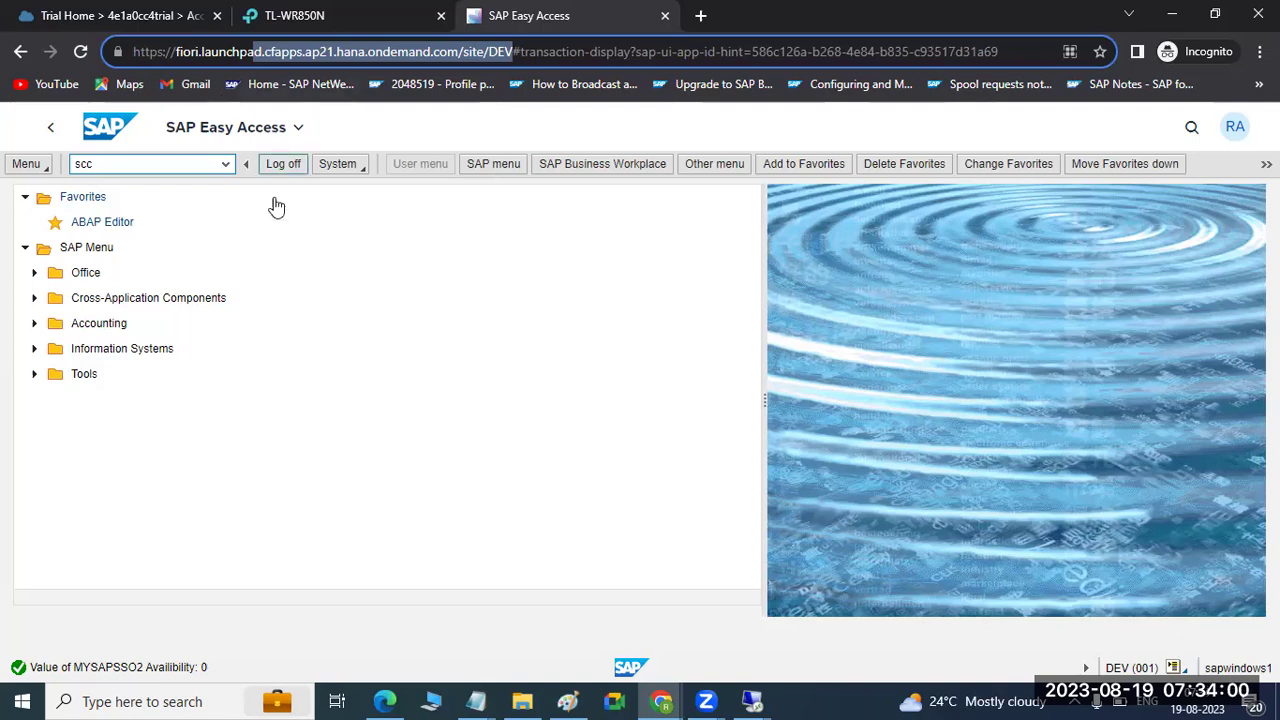
pyautogui.click(60, 137)
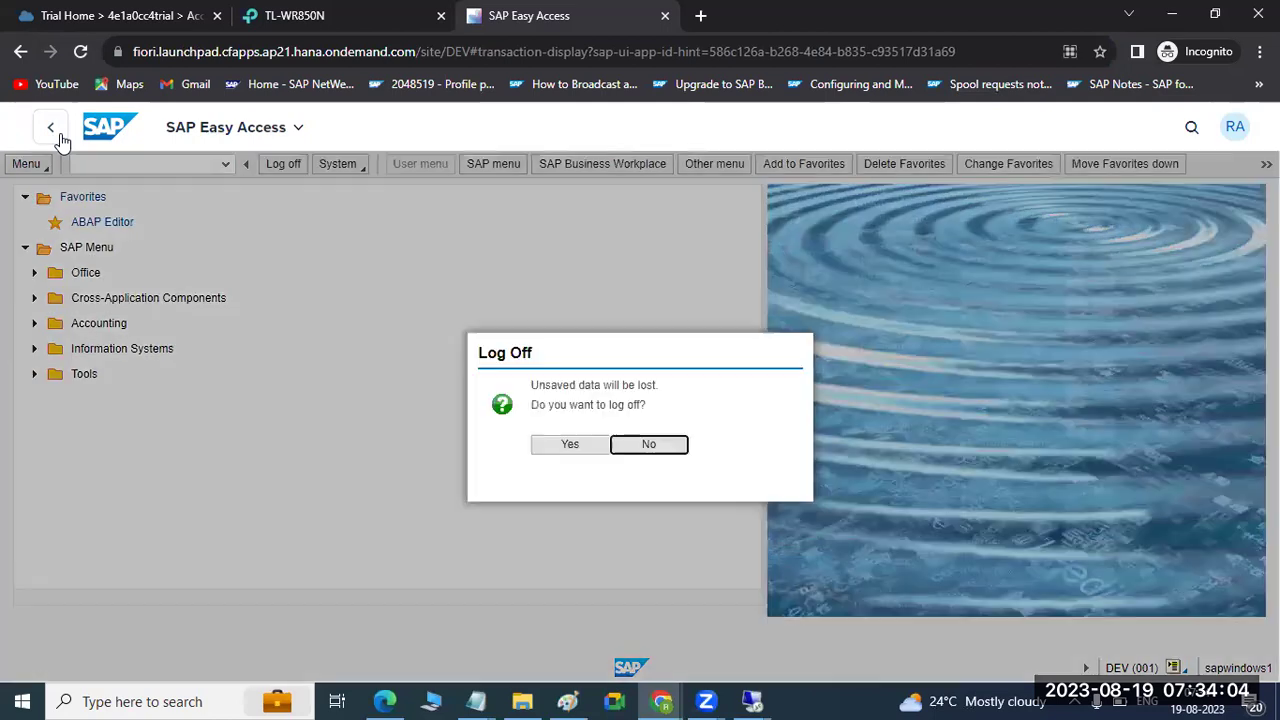
pyautogui.click(651, 455)
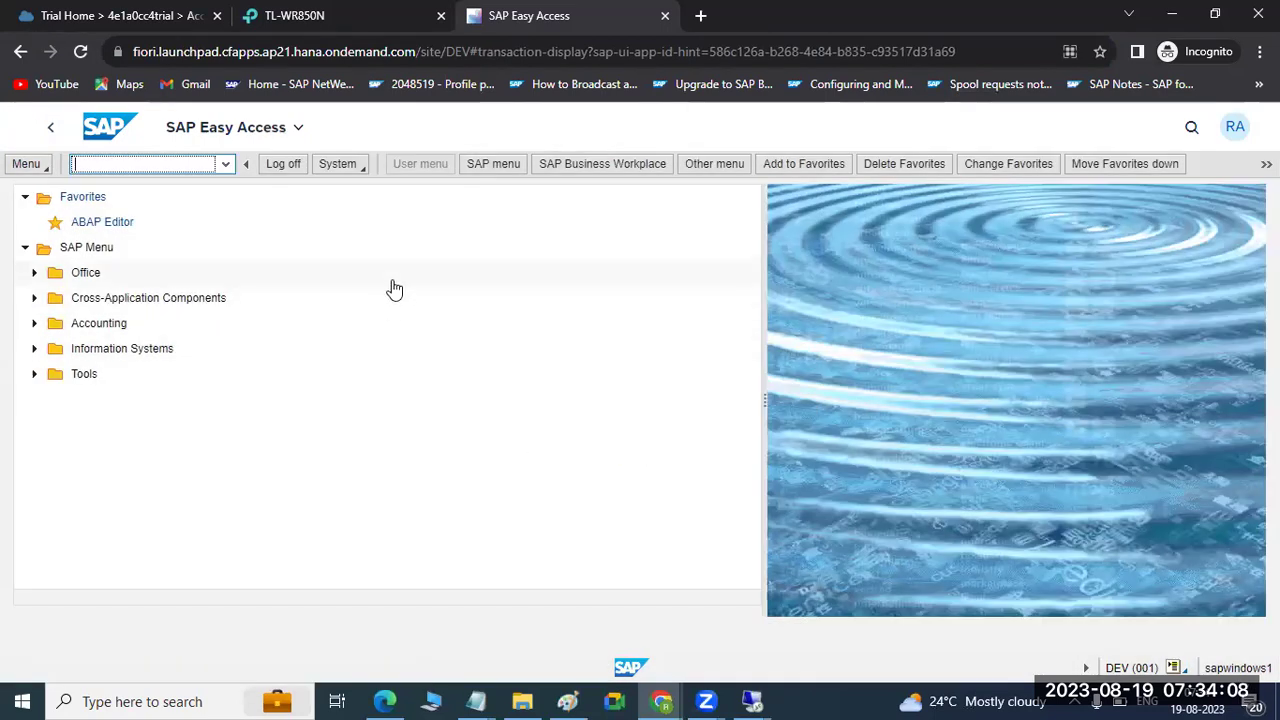
pyautogui.click(224, 165)
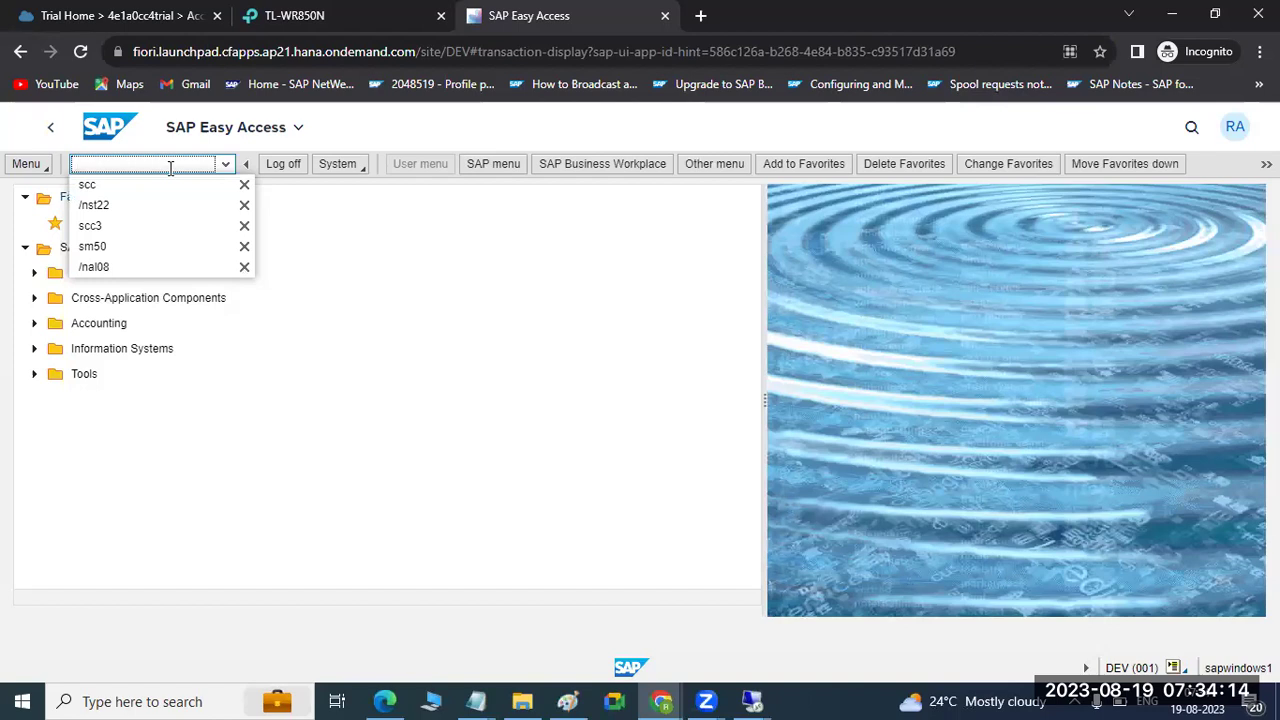
pyautogui.click(845, 193)
pyautogui.moveTo(760, 695)
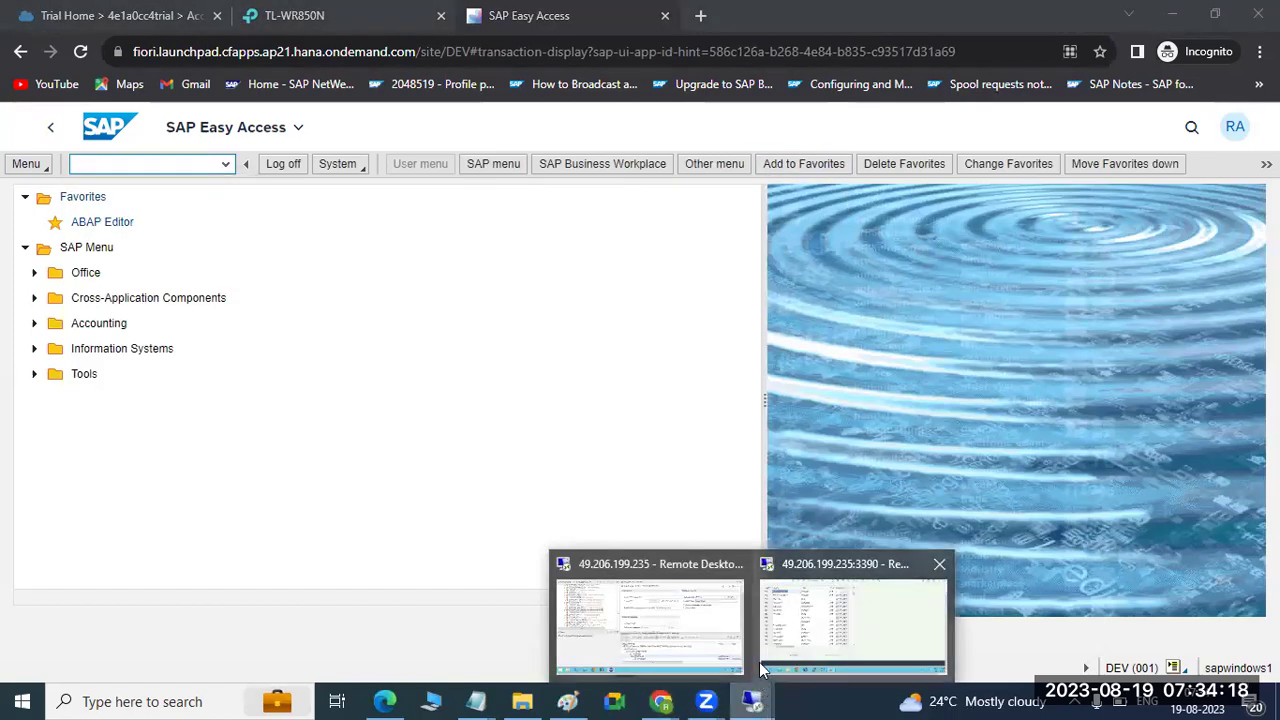
# Set client 001's copy protection to level 0: No restriction and save
pyautogui.click(815, 601)
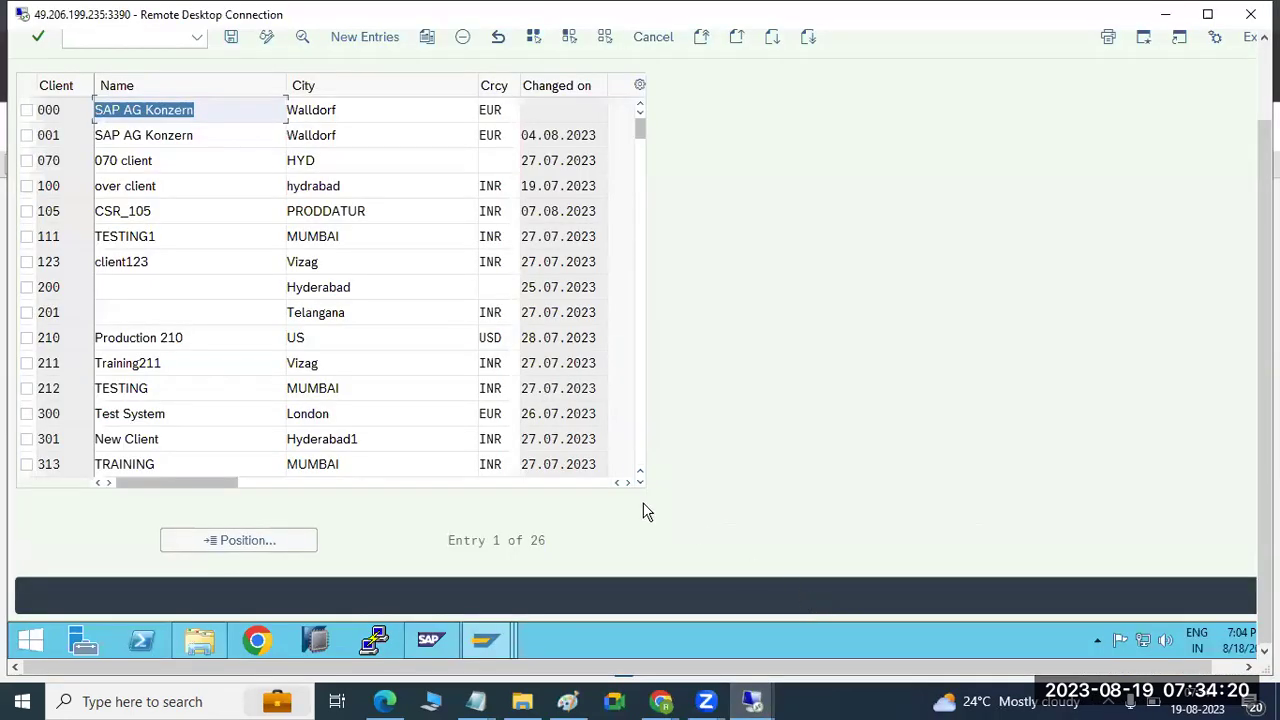
pyautogui.doubleClick(76, 136)
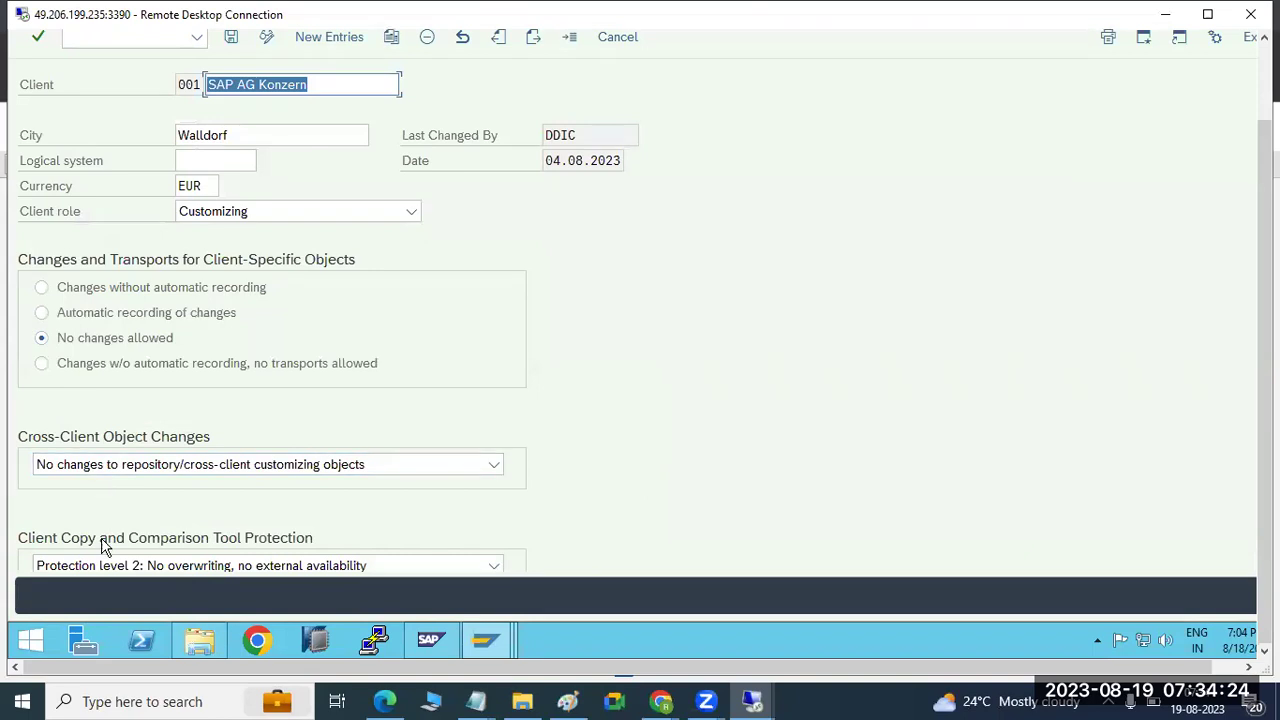
pyautogui.click(106, 563)
pyautogui.click(110, 450)
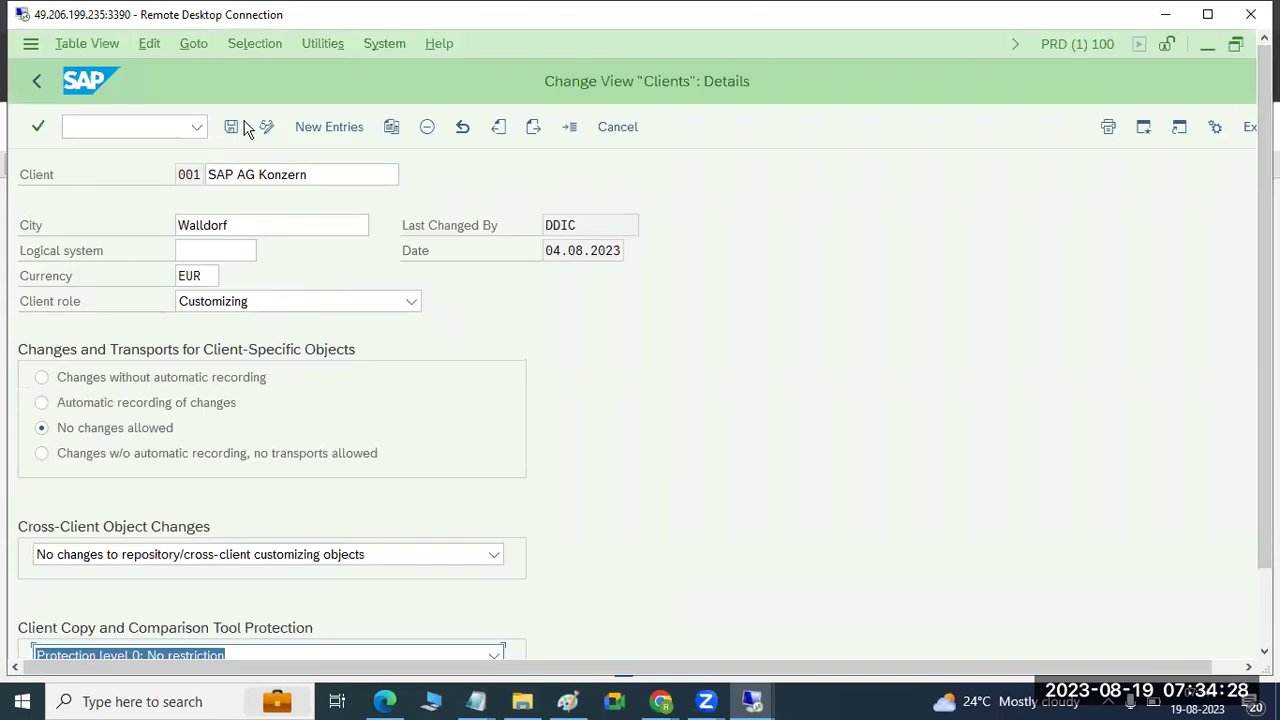
pyautogui.click(231, 127)
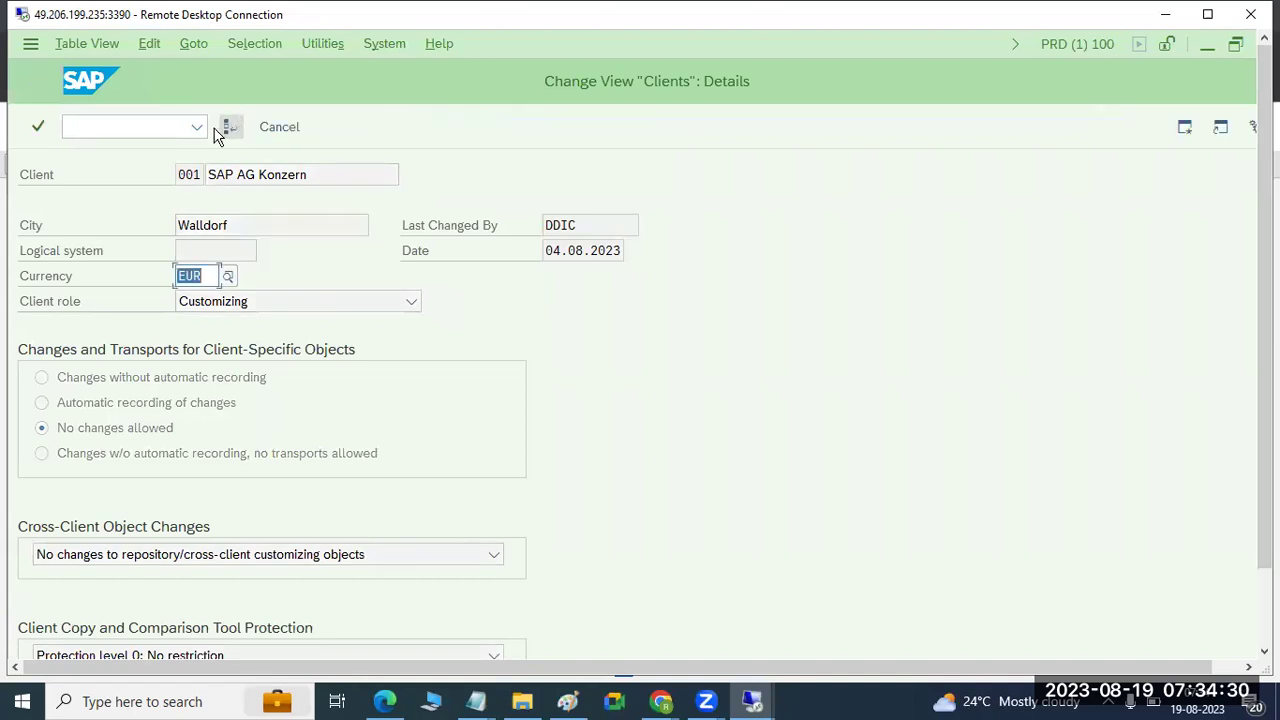
# Log off the Client Copy session, confirming with Yes
pyautogui.moveTo(1264, 446); pyautogui.dragTo(1264, 520)
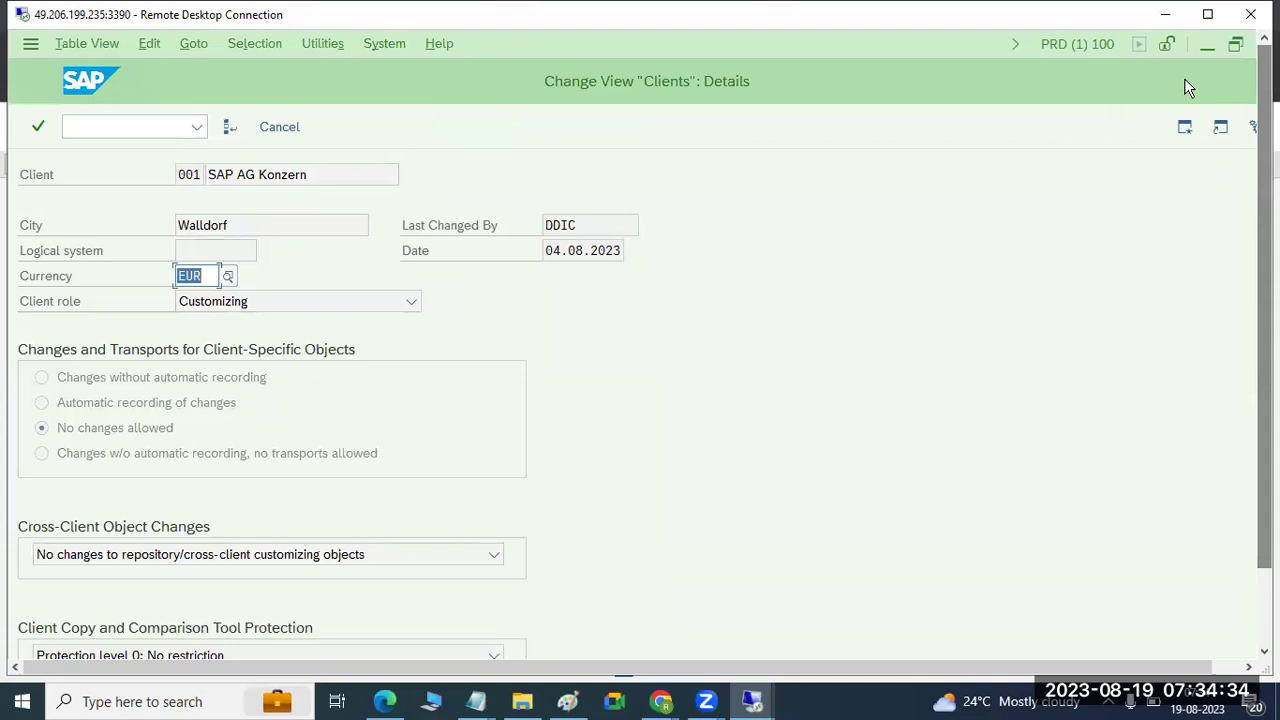
pyautogui.click(1210, 48)
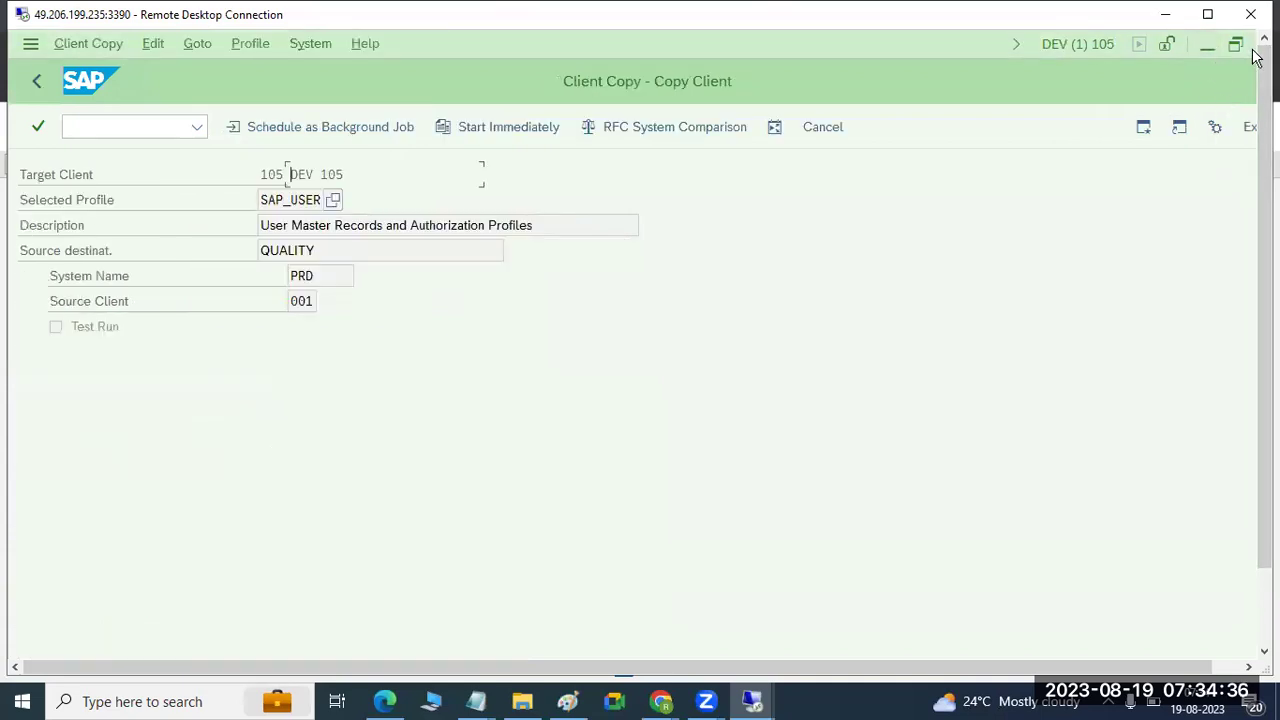
pyautogui.click(1258, 52)
pyautogui.click(260, 451)
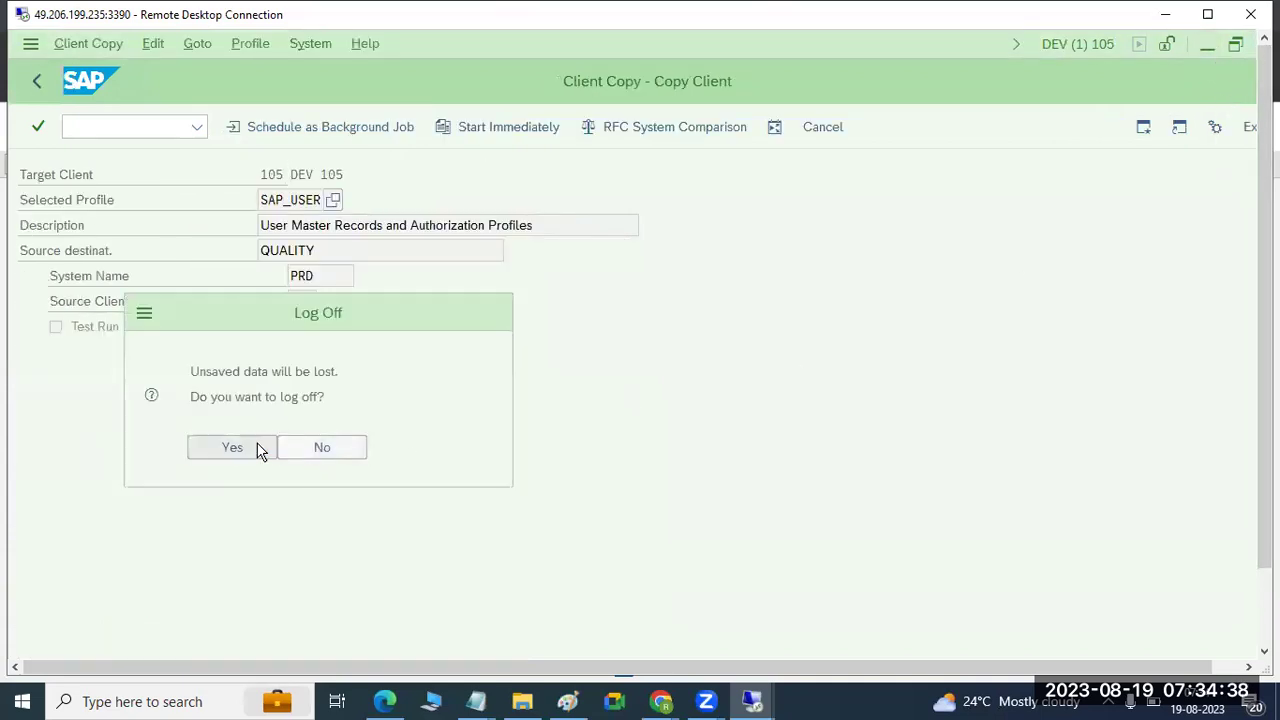
# Bring the DEV client 001 details window forward and place the cursor in the command field
pyautogui.click(1204, 39)
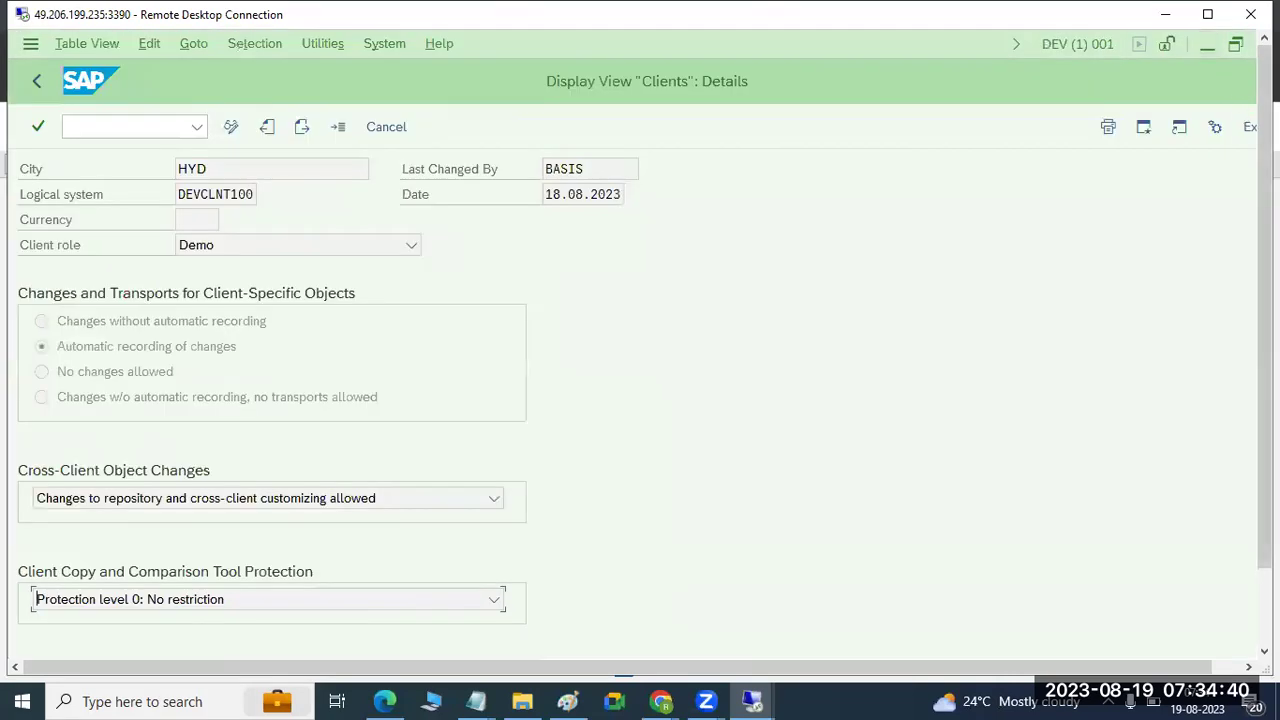
pyautogui.scroll(-3, 1250, 130)
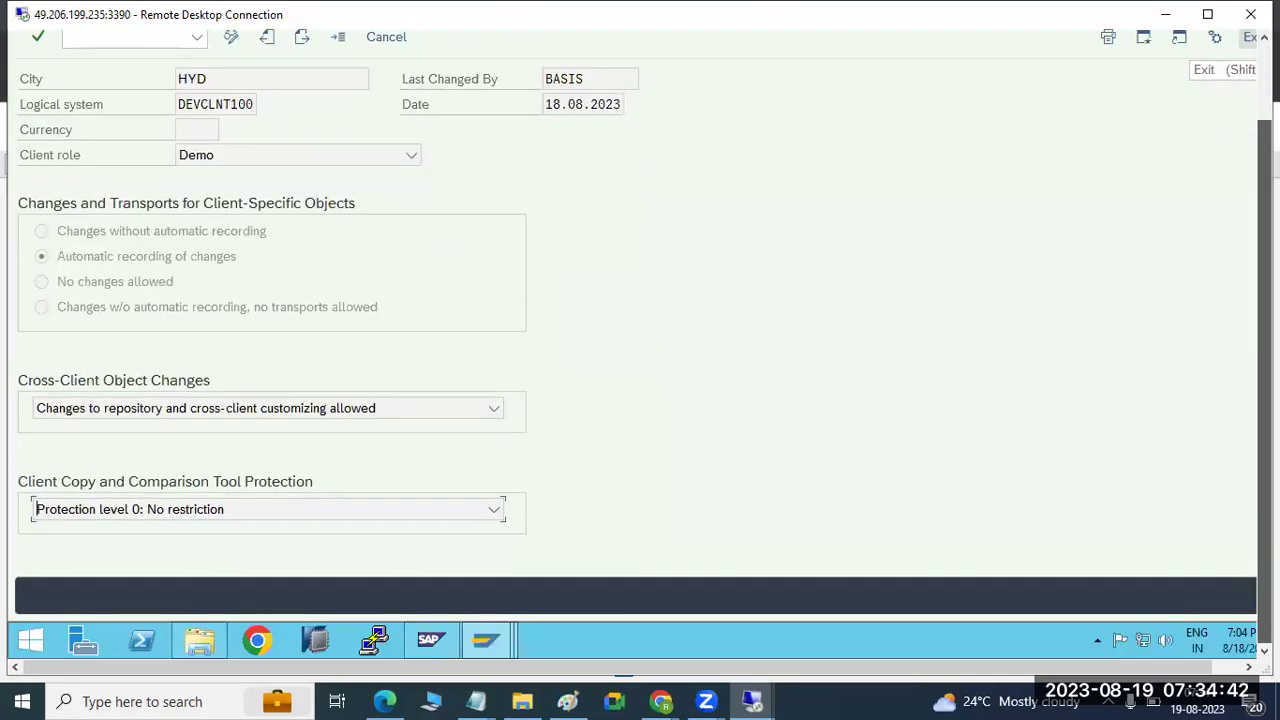
pyautogui.scroll(3, 1250, 130)
pyautogui.scroll(-3, 1194, 377)
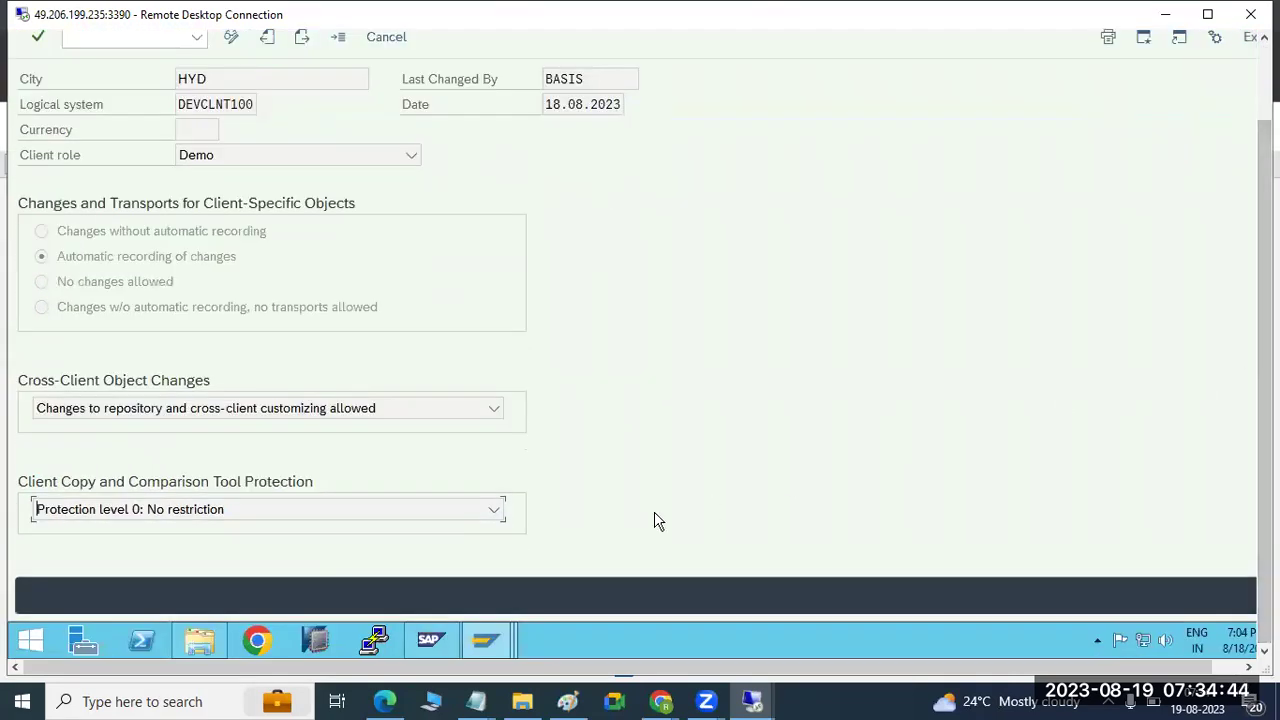
pyautogui.moveTo(475, 648)
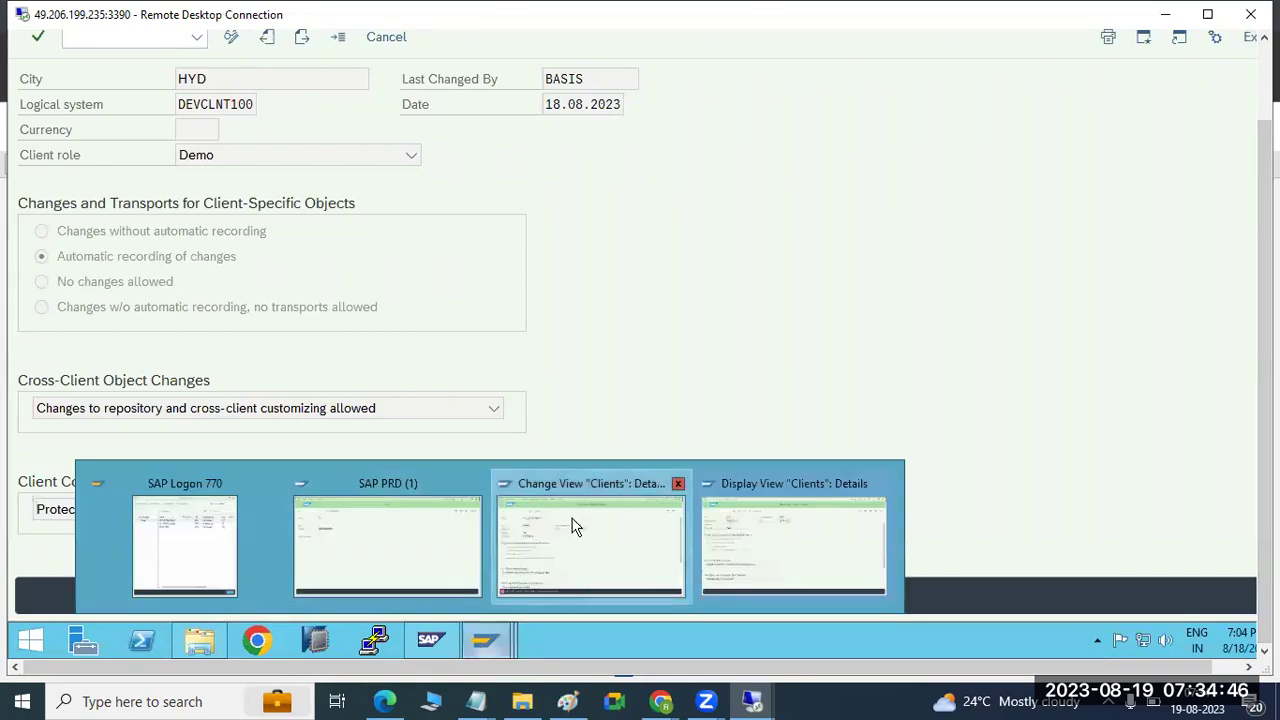
pyautogui.click(571, 526)
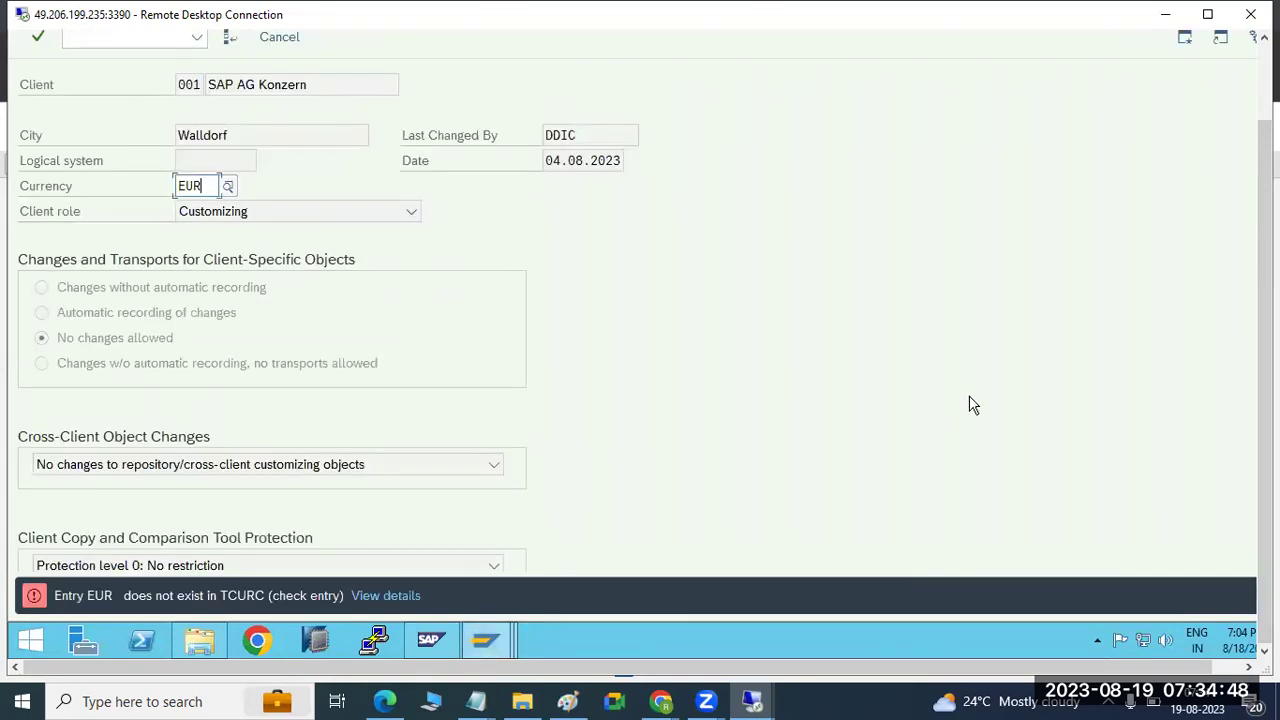
pyautogui.moveTo(487, 645)
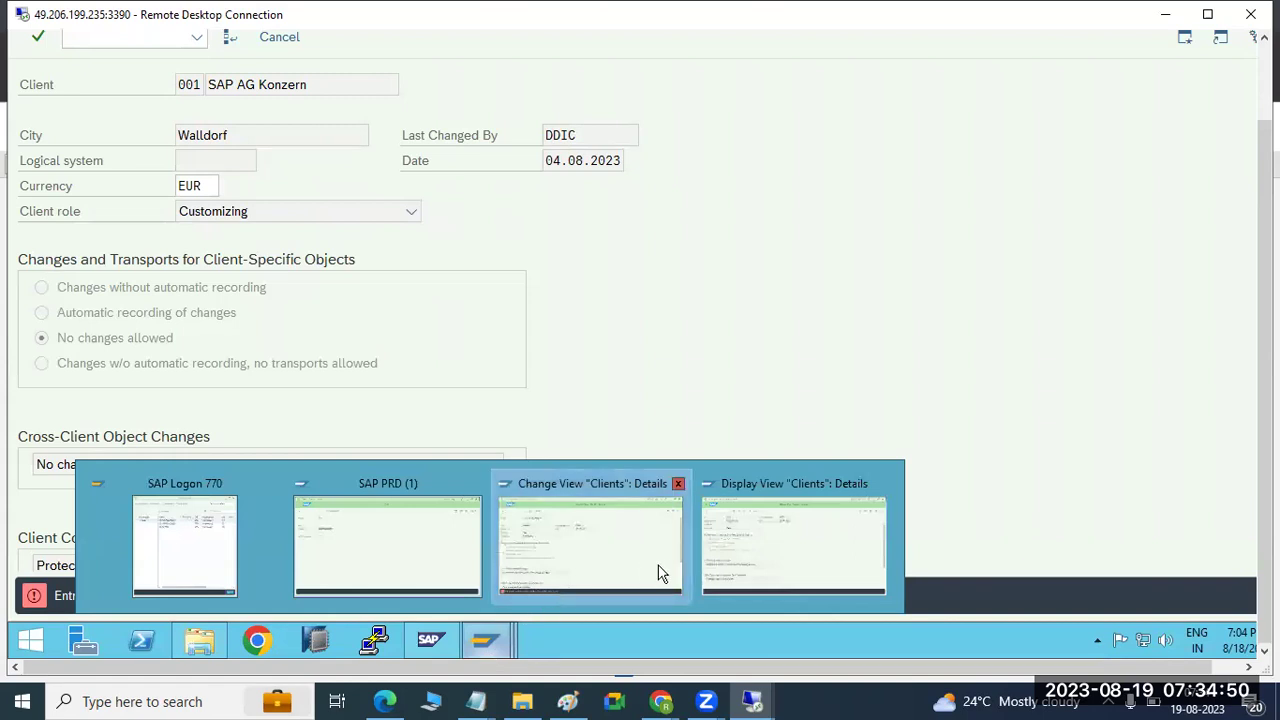
pyautogui.click(757, 551)
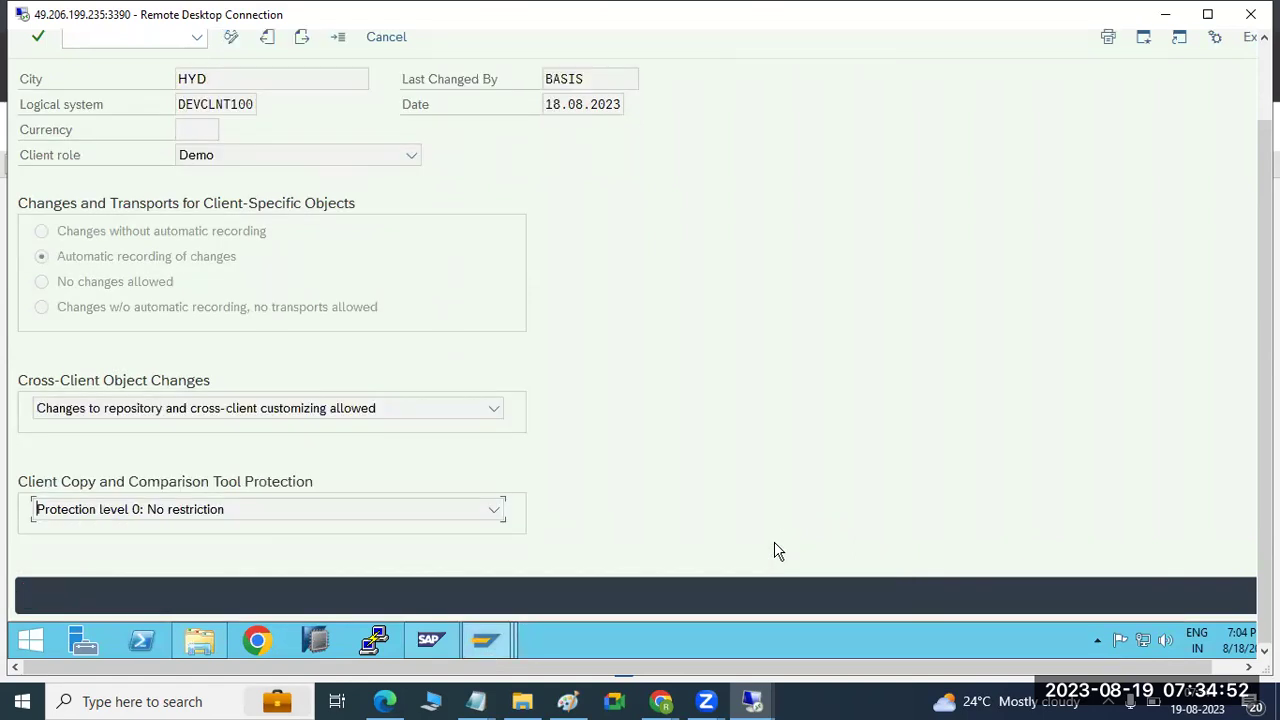
pyautogui.click(114, 125)
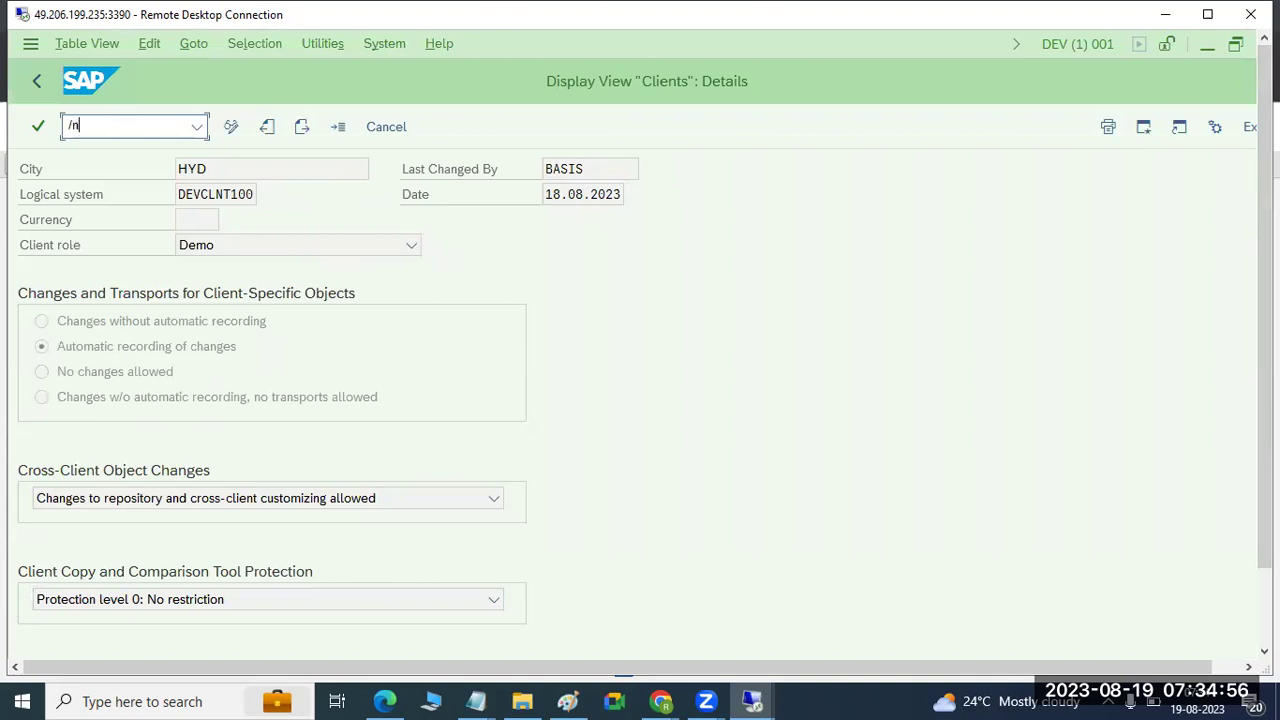
# Open RFC destination QUALITY under ABAP Connections in change mode, on Logon & Security
pyautogui.press('Return')
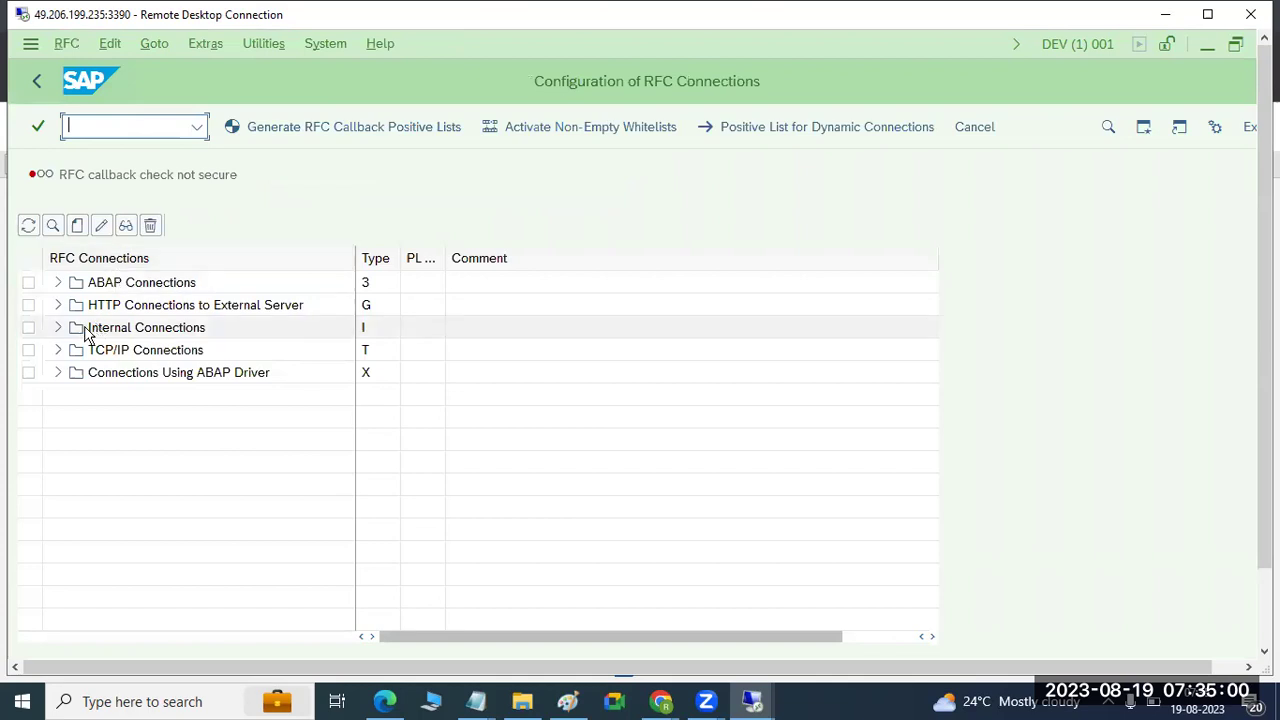
pyautogui.click(58, 283)
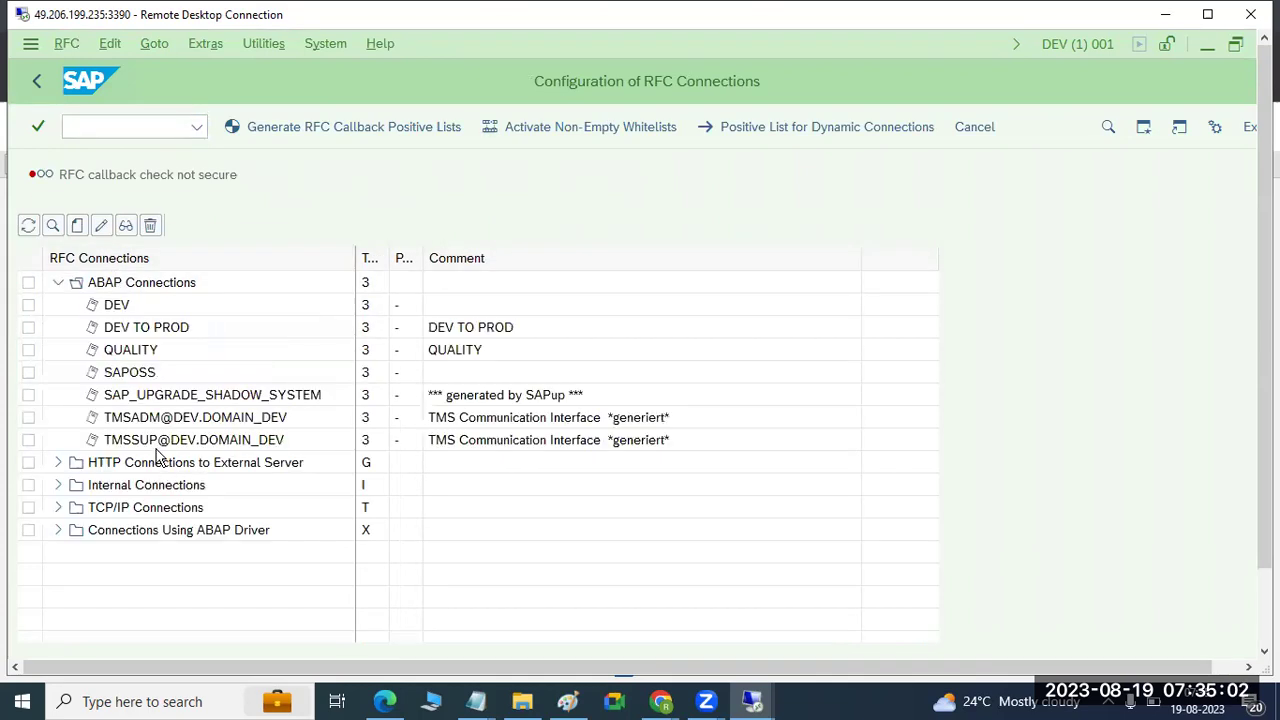
pyautogui.doubleClick(131, 352)
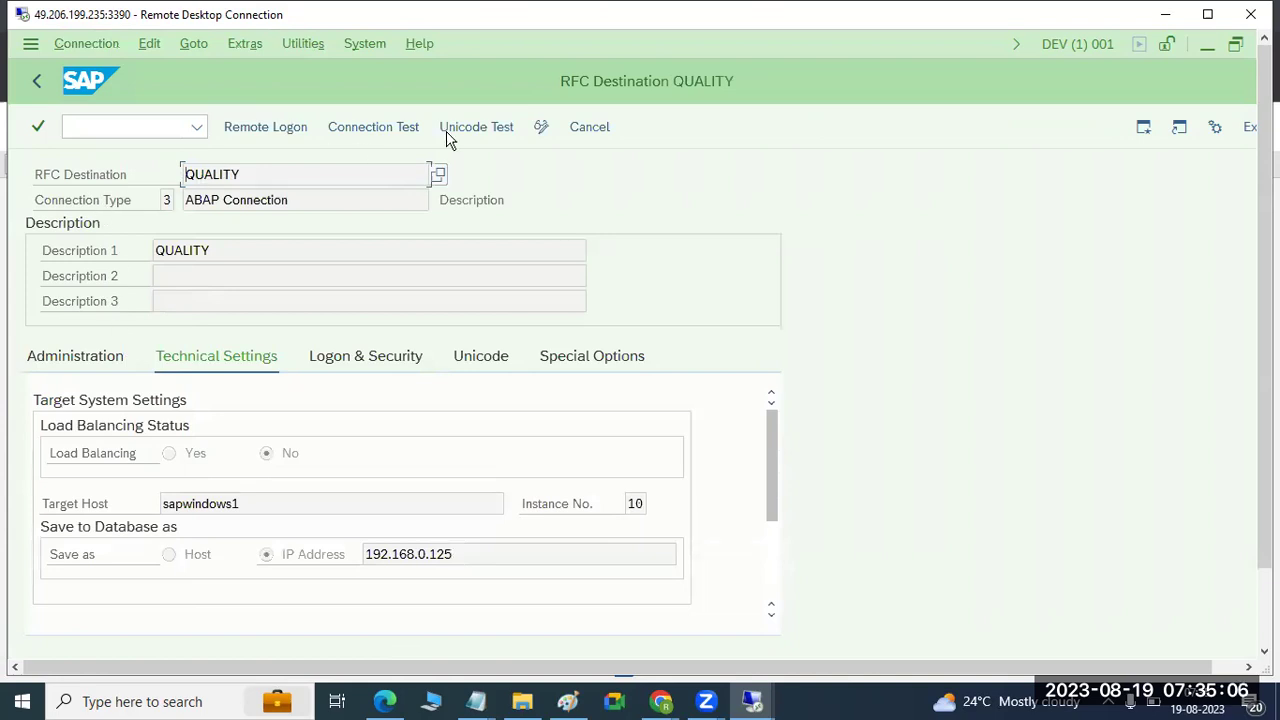
pyautogui.click(541, 126)
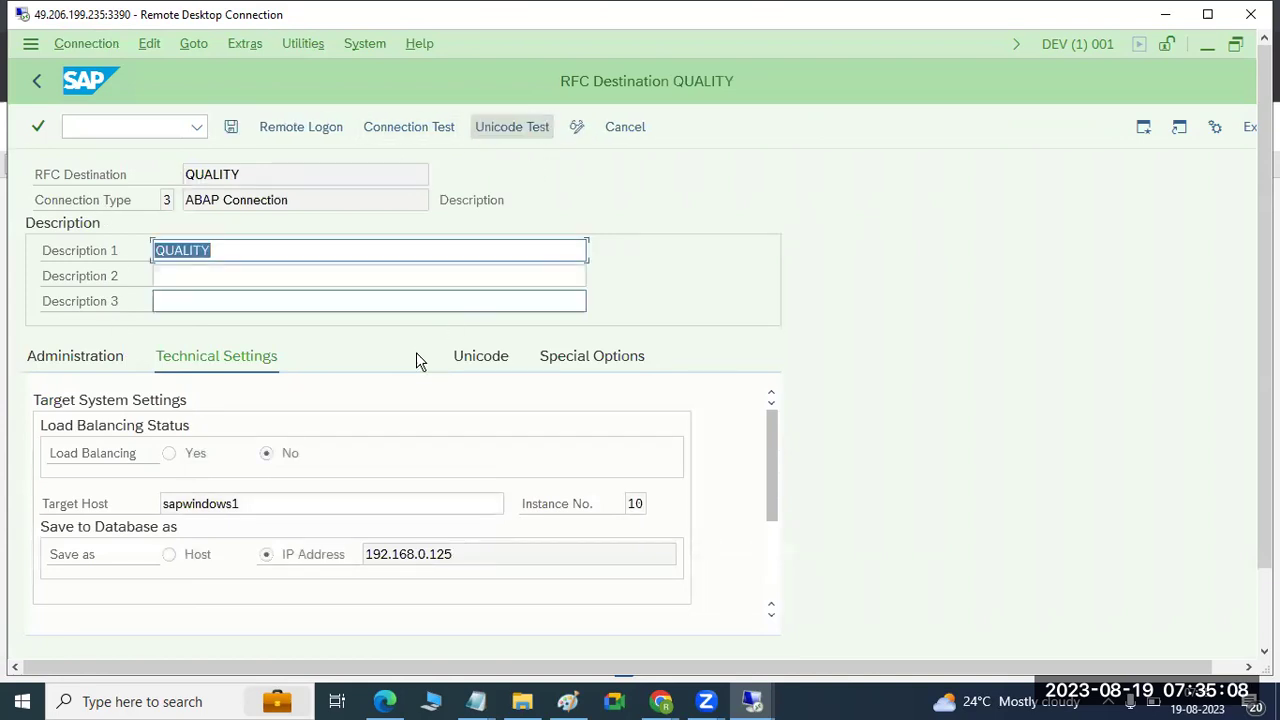
pyautogui.click(416, 356)
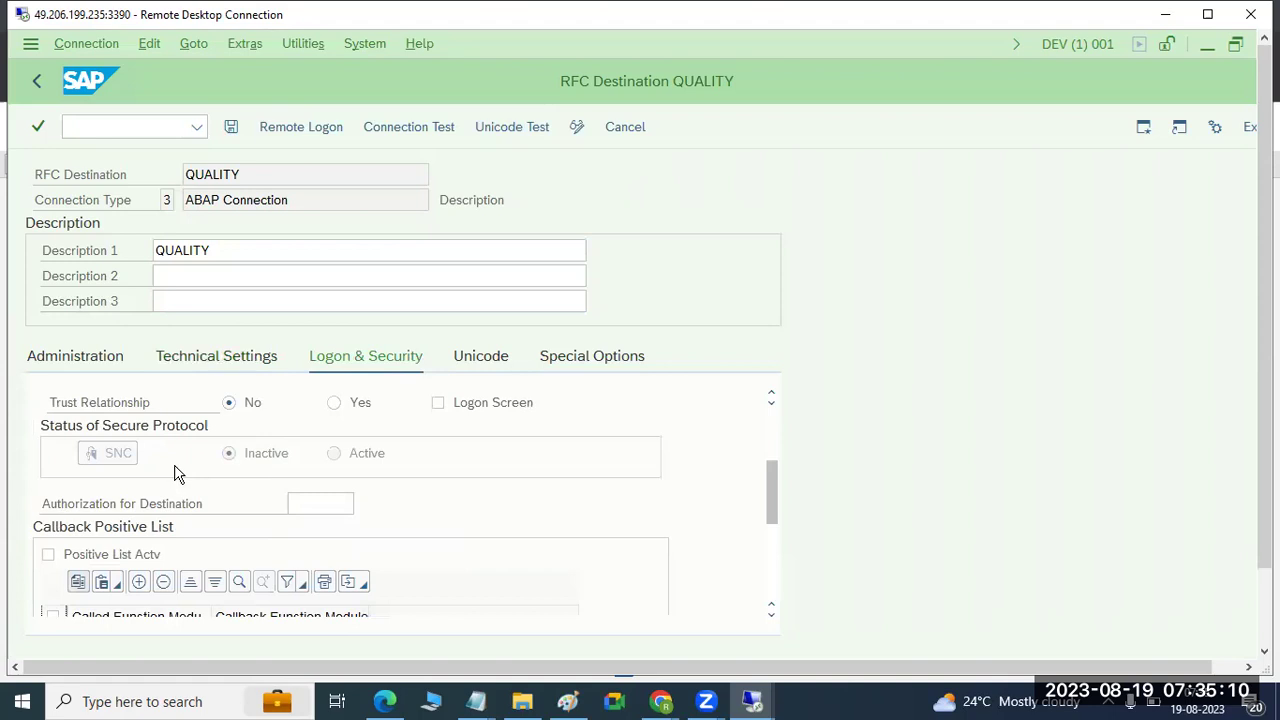
# Change the logon client from 001 to 100 and save the destination with its password
pyautogui.scroll(3, 177, 471)
pyautogui.click(168, 453)
pyautogui.doubleClick(169, 453)
pyautogui.write('100')
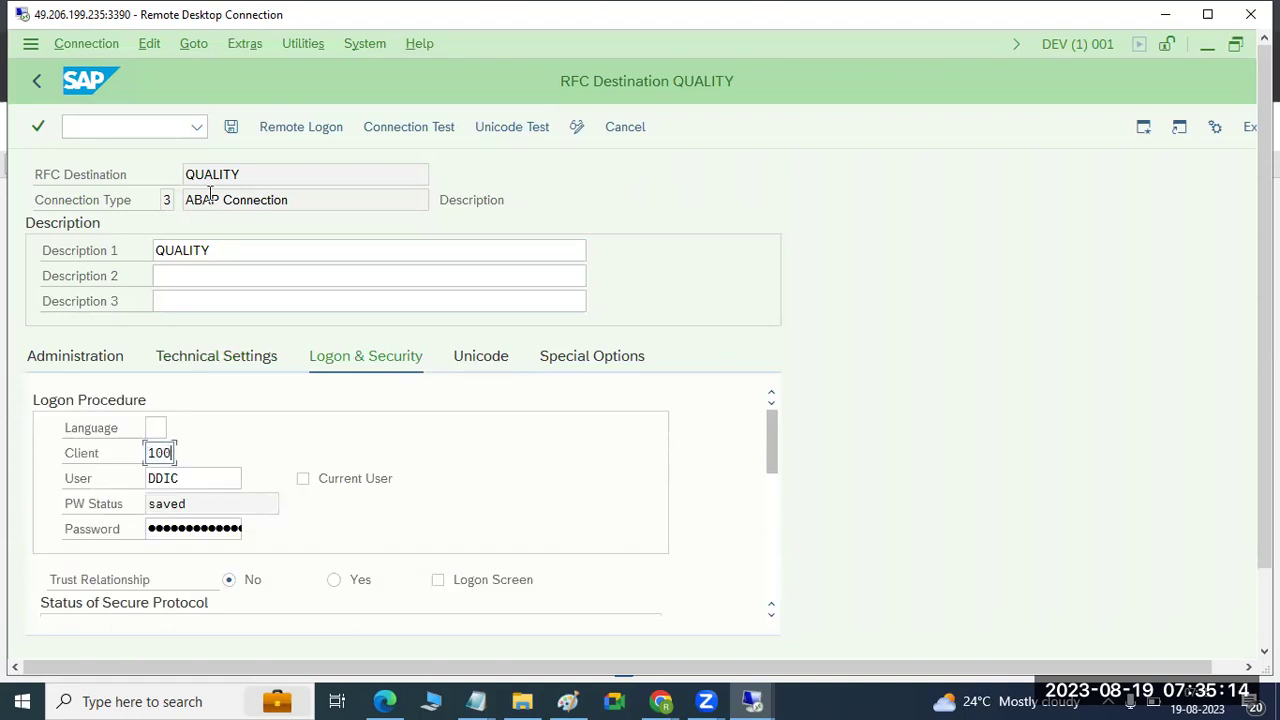
pyautogui.click(231, 128)
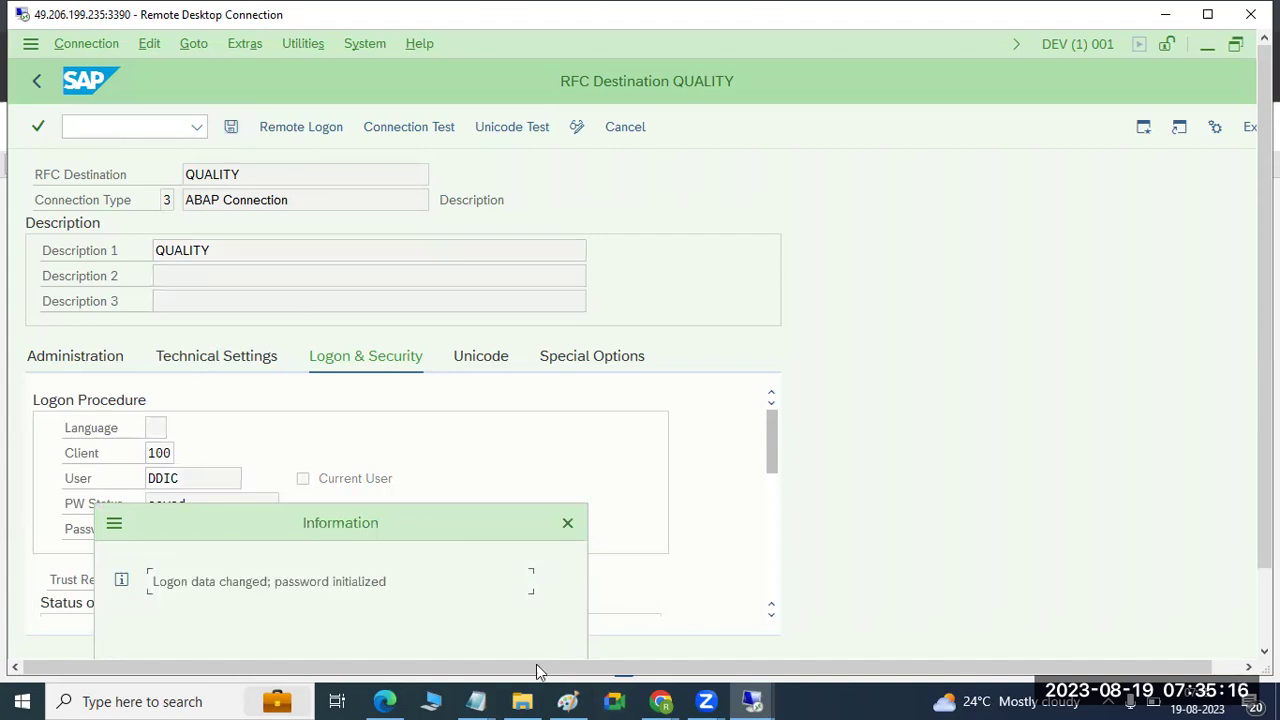
pyautogui.click(536, 518)
pyautogui.scroll(-3, 195, 500)
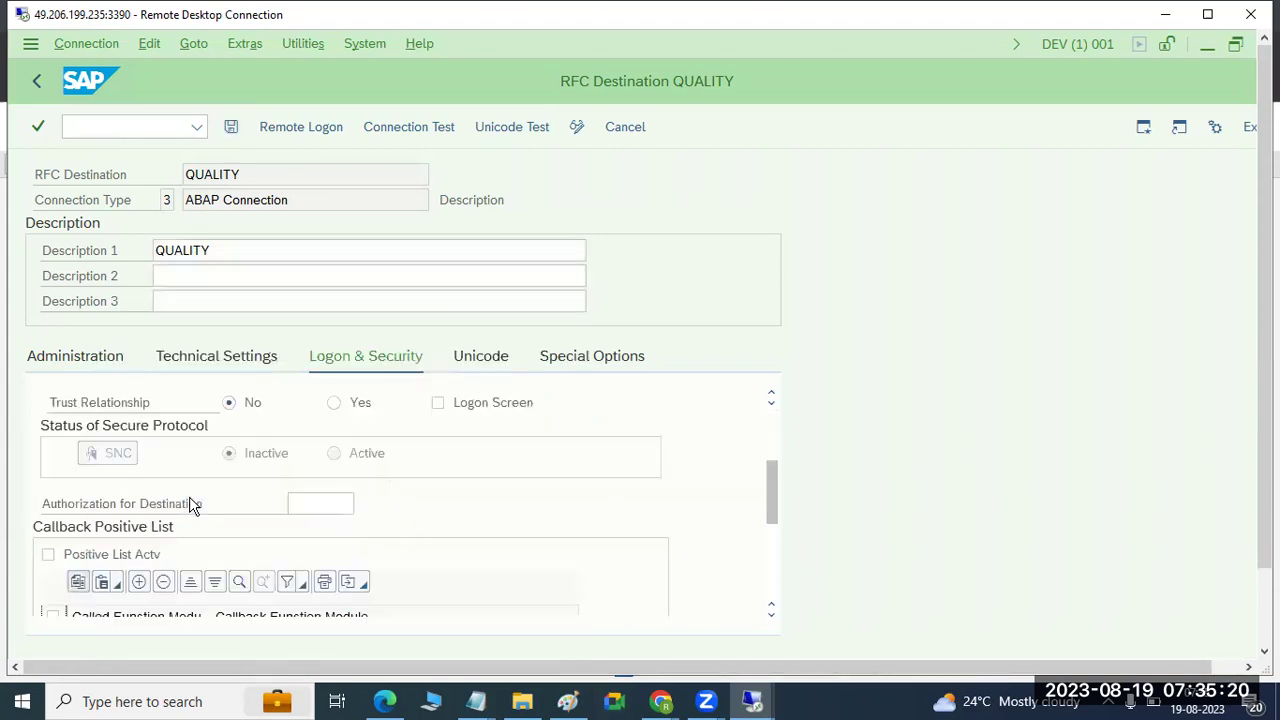
pyautogui.scroll(3, 263, 487)
pyautogui.click(189, 527)
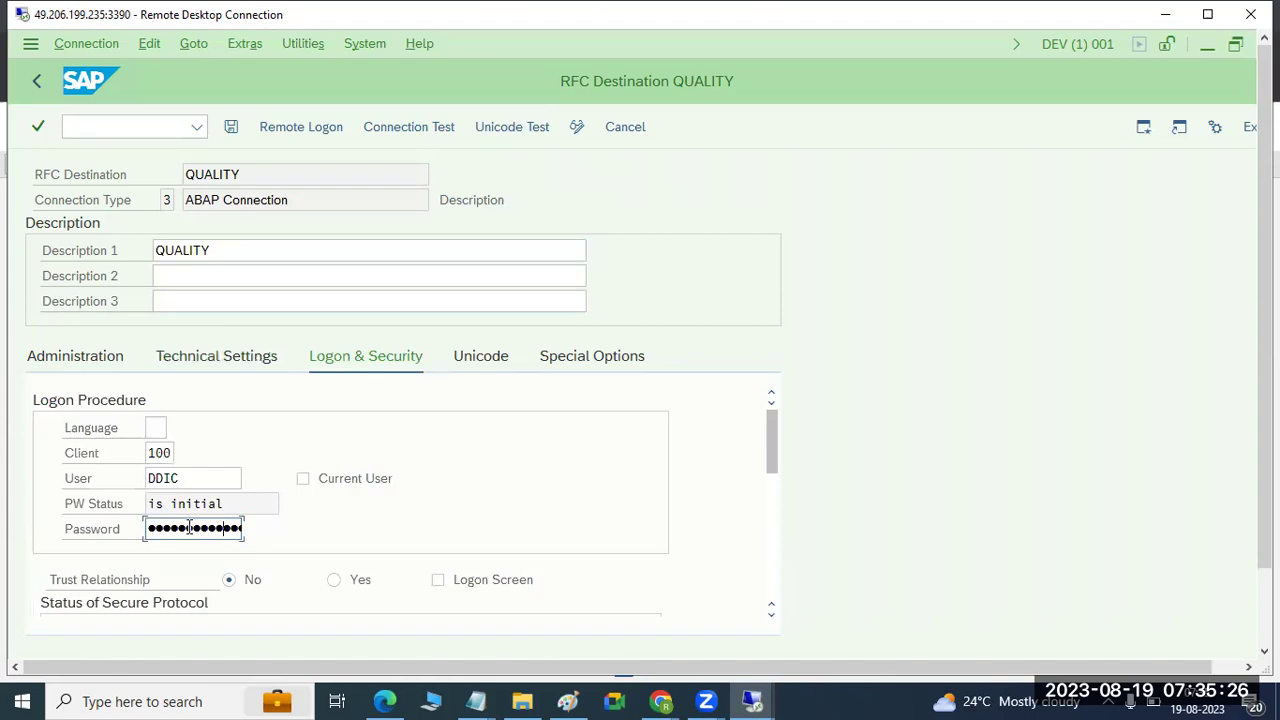
pyautogui.click(231, 127)
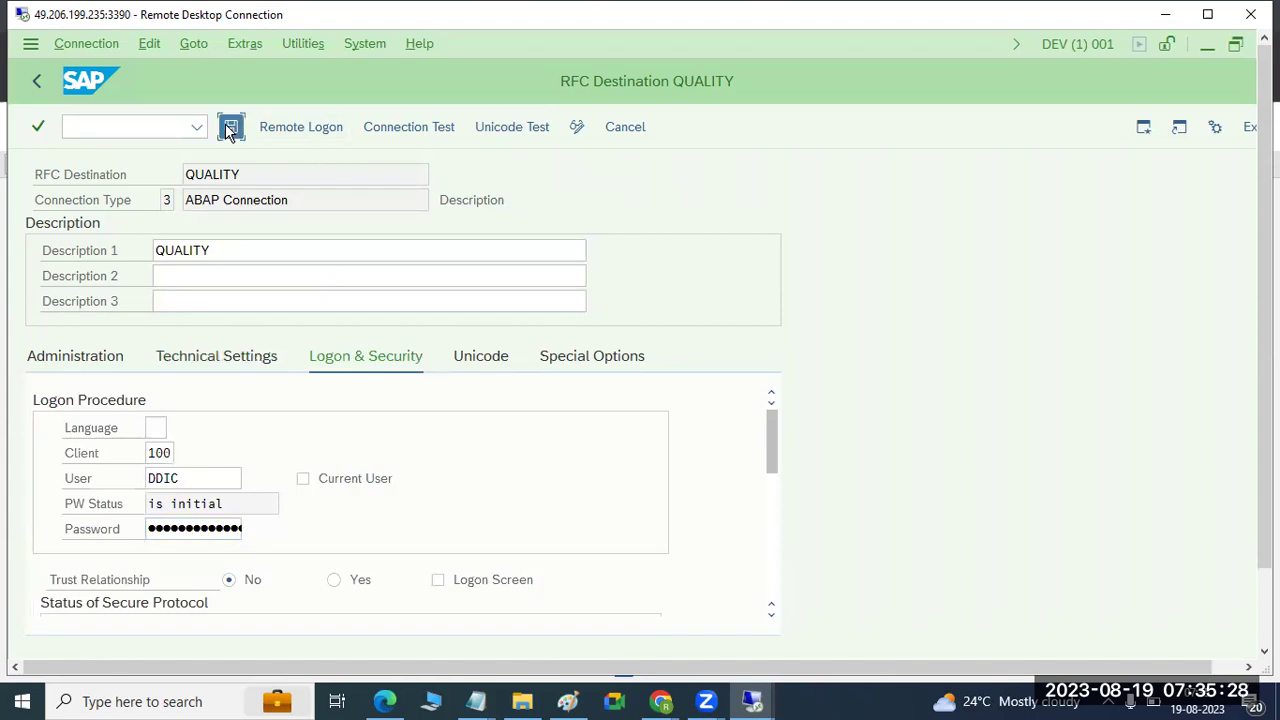
# Run the Connection Test for QUALITY and close the successful results
pyautogui.click(303, 43)
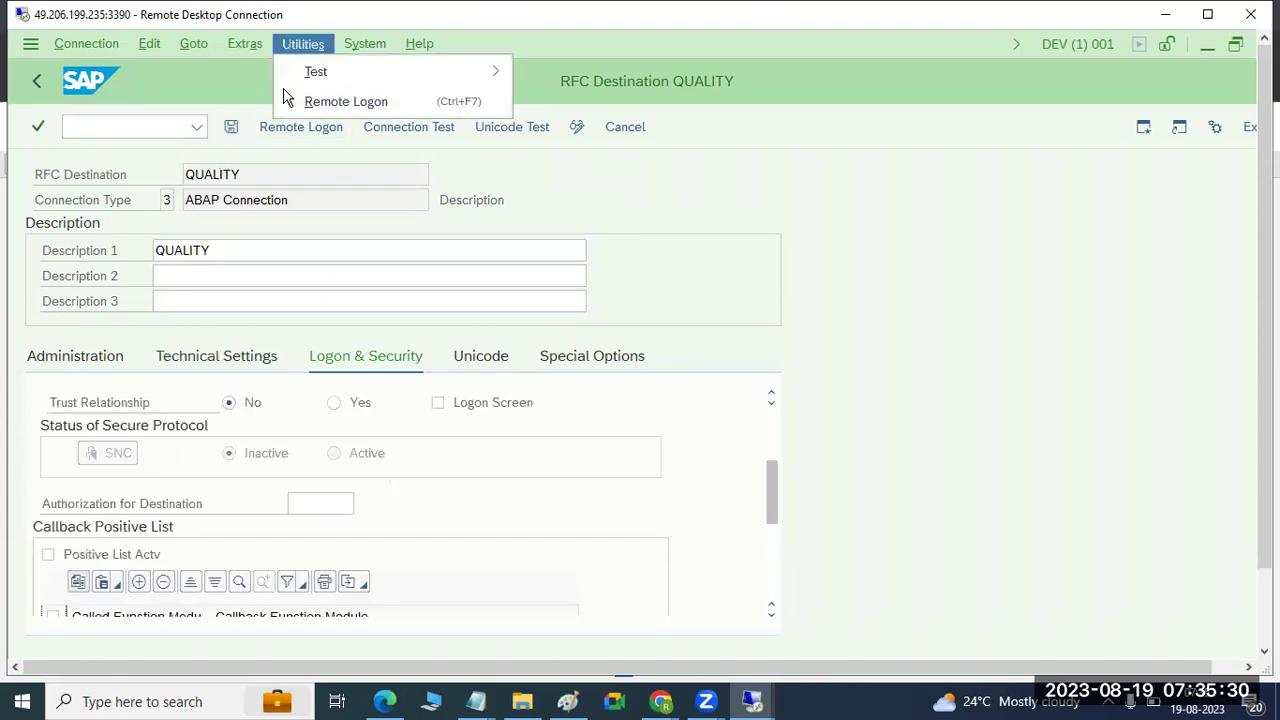
pyautogui.moveTo(284, 88)
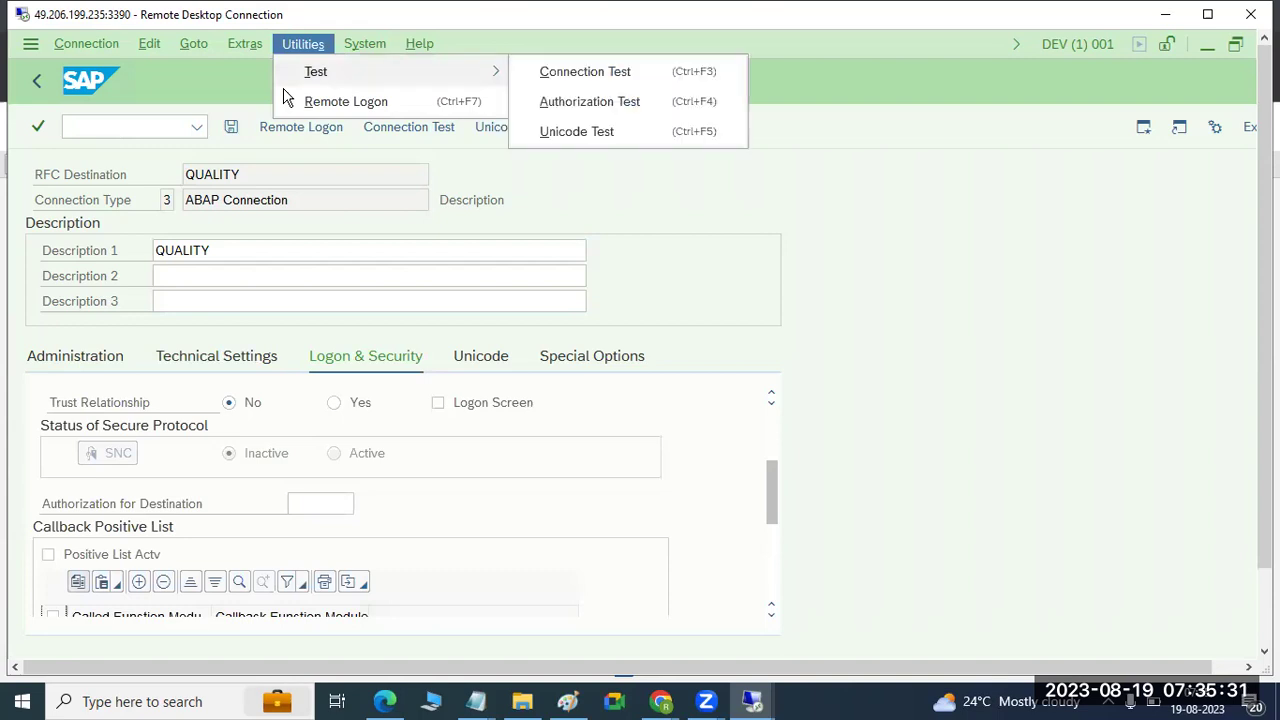
pyautogui.click(553, 104)
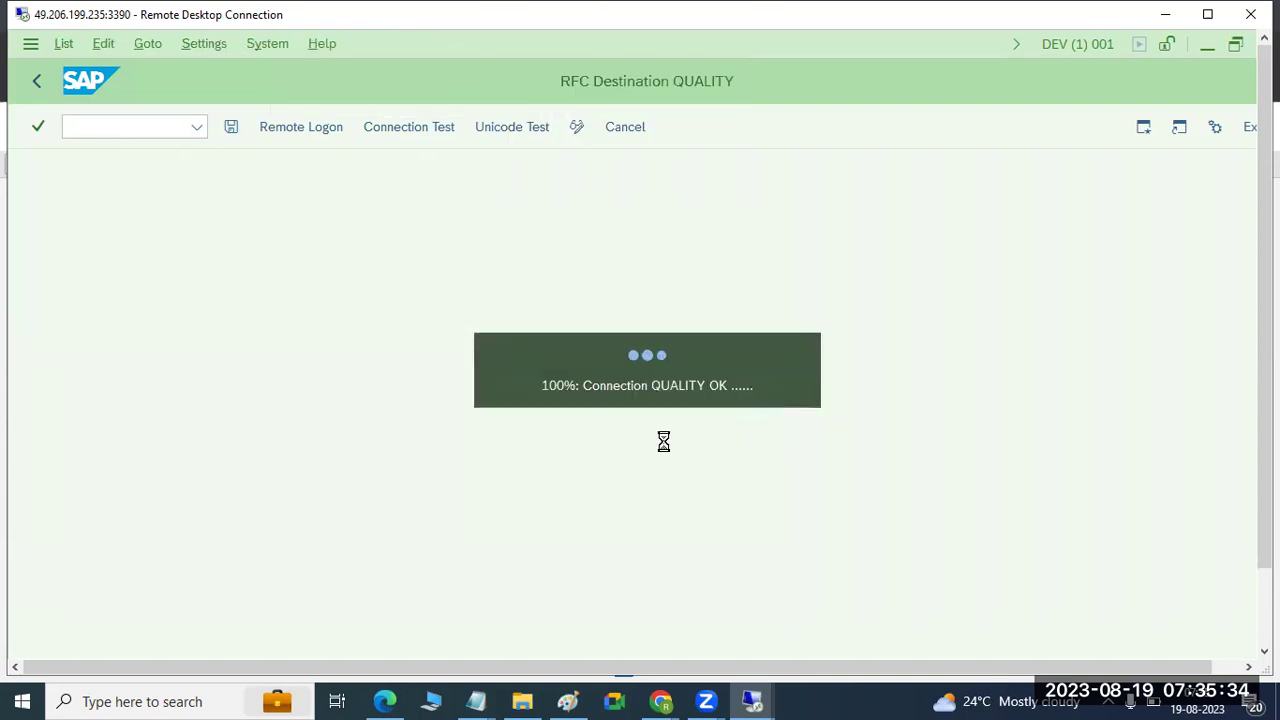
pyautogui.click(792, 252)
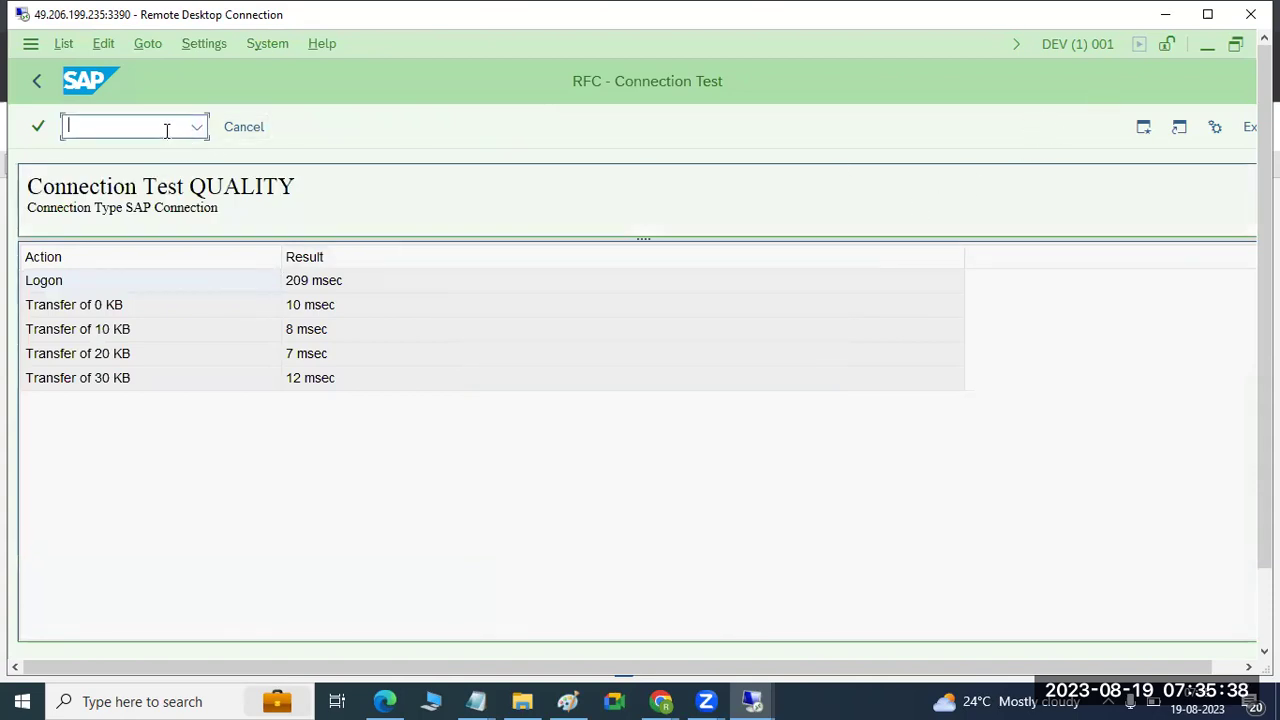
pyautogui.click(1205, 45)
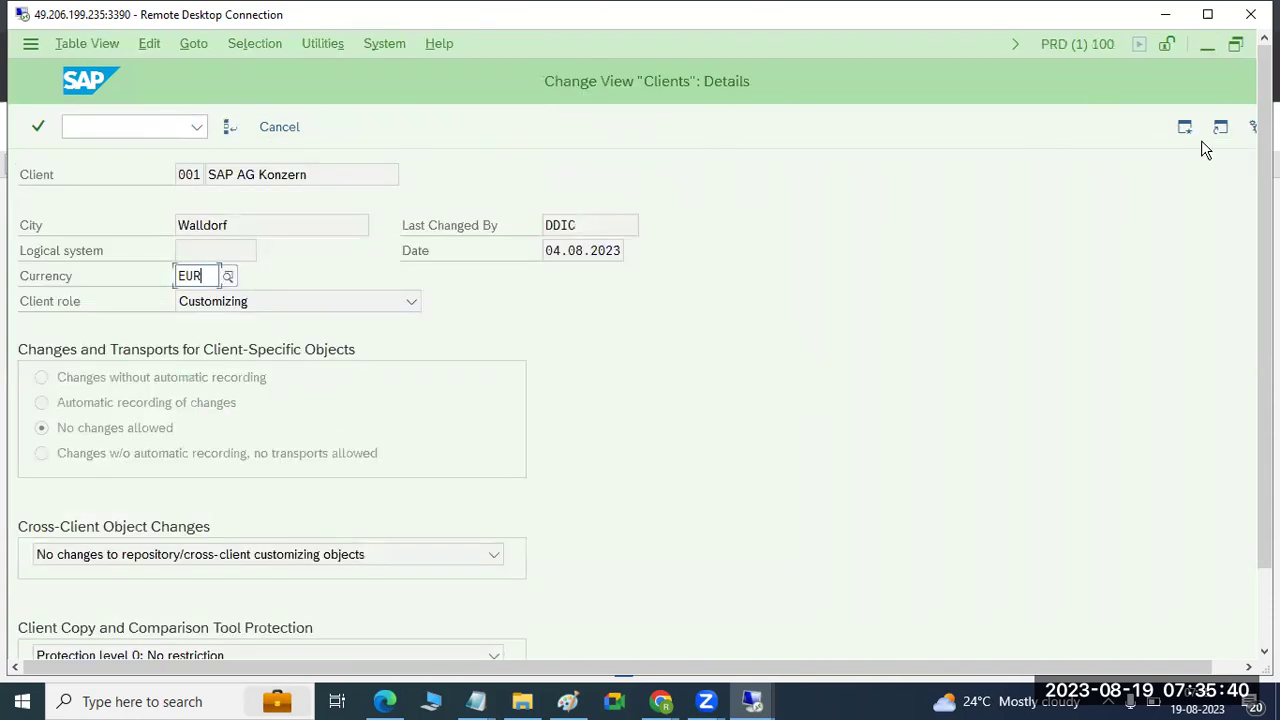
# Minimize and restore the PRD client details window
pyautogui.click(1205, 45)
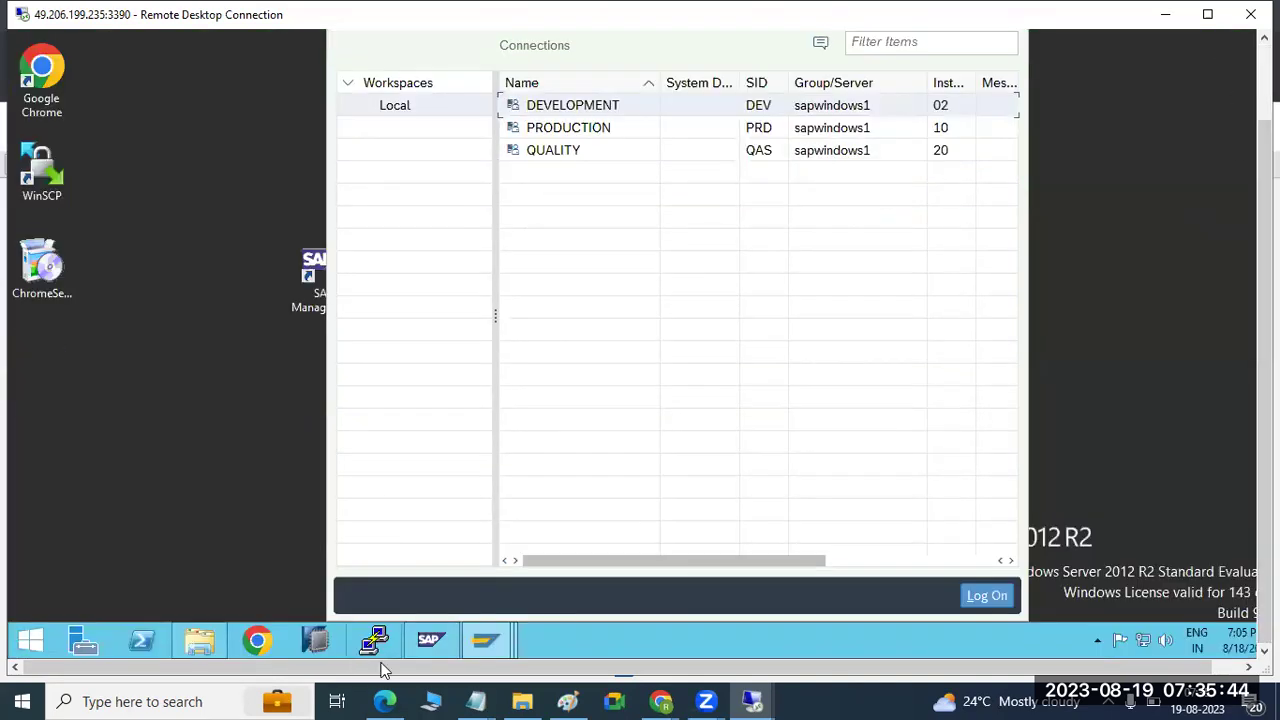
pyautogui.moveTo(513, 629)
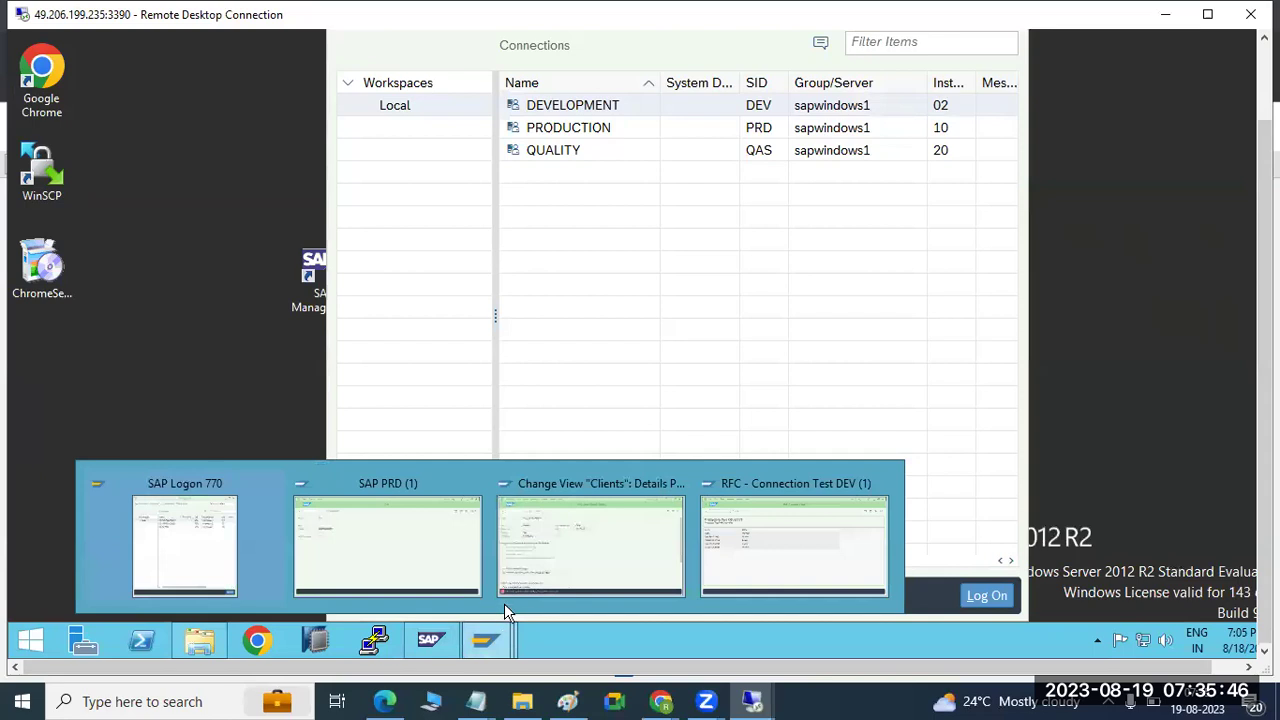
pyautogui.click(506, 598)
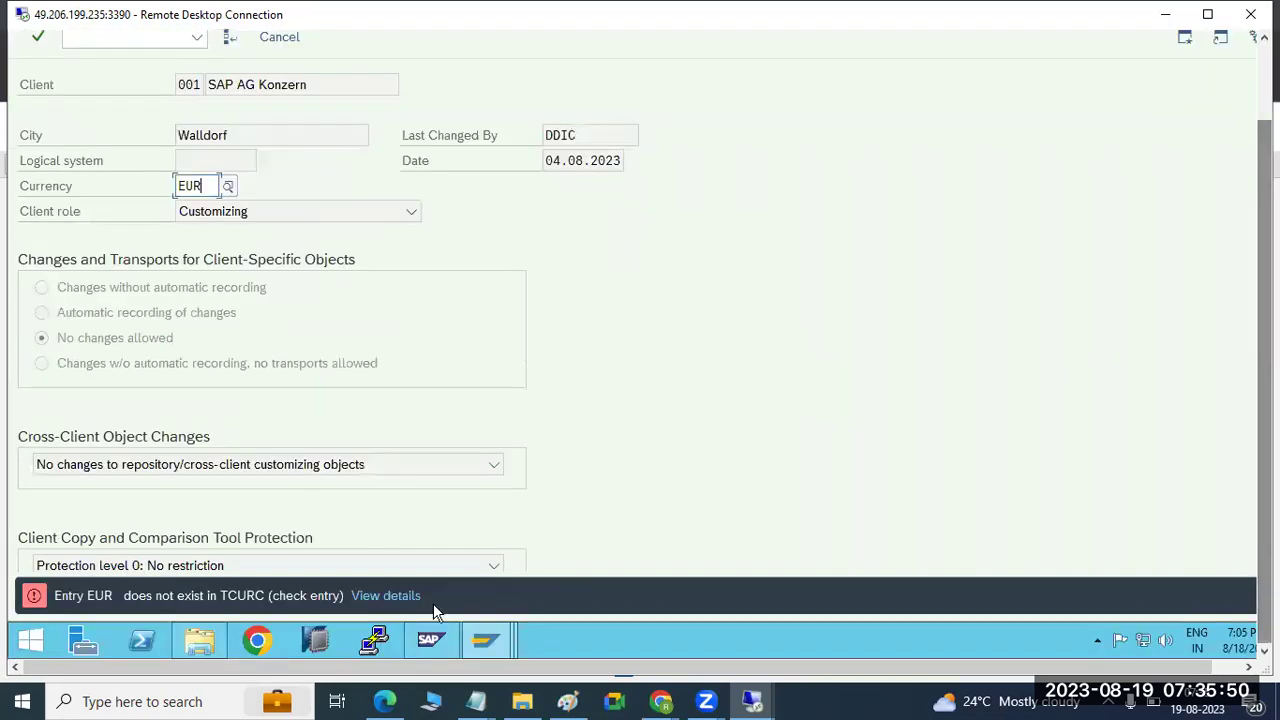
pyautogui.moveTo(490, 640)
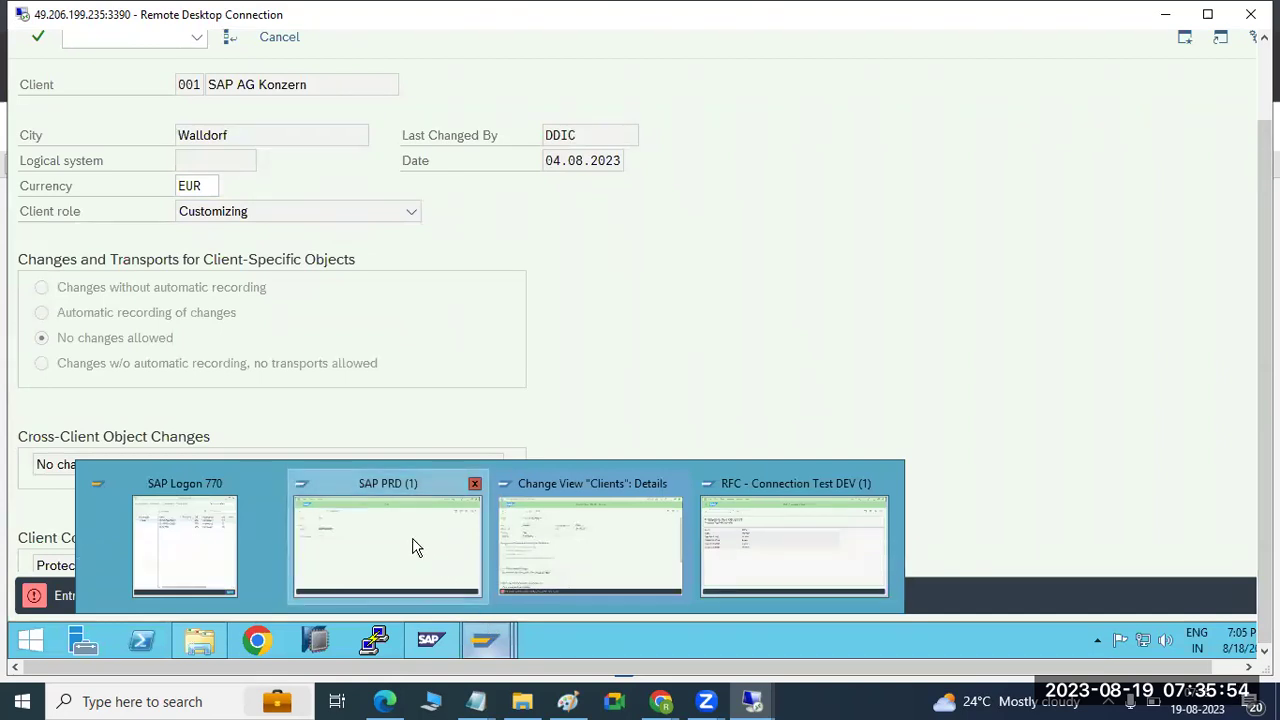
pyautogui.click(529, 543)
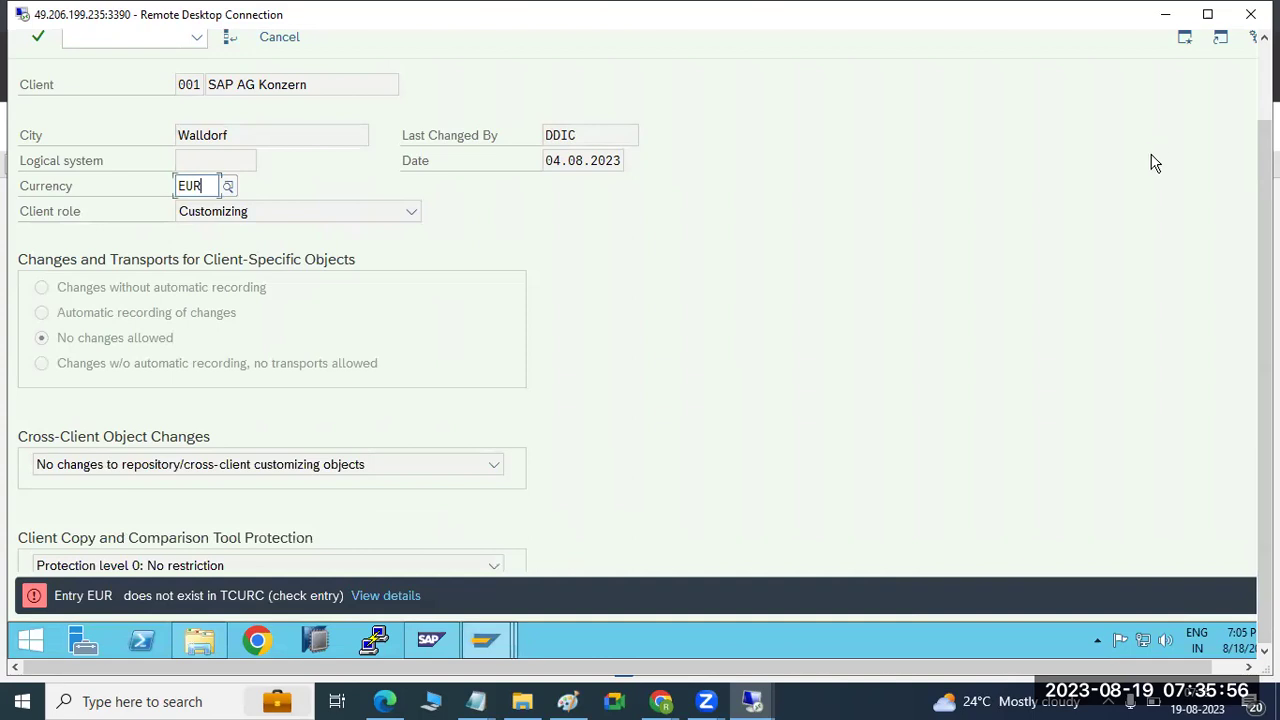
# Open the DEVELOPMENT logon screen from SAP Logon 770, then return to the browser
pyautogui.click(490, 640)
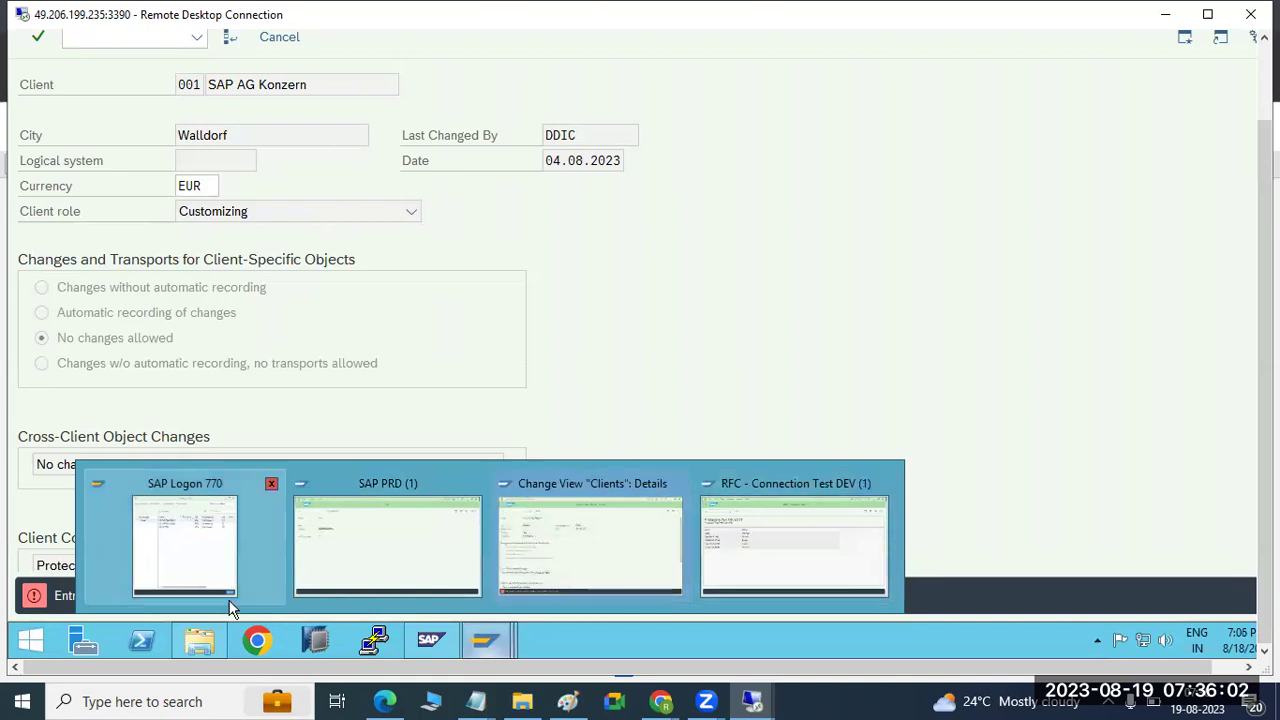
pyautogui.click(185, 555)
pyautogui.doubleClick(572, 108)
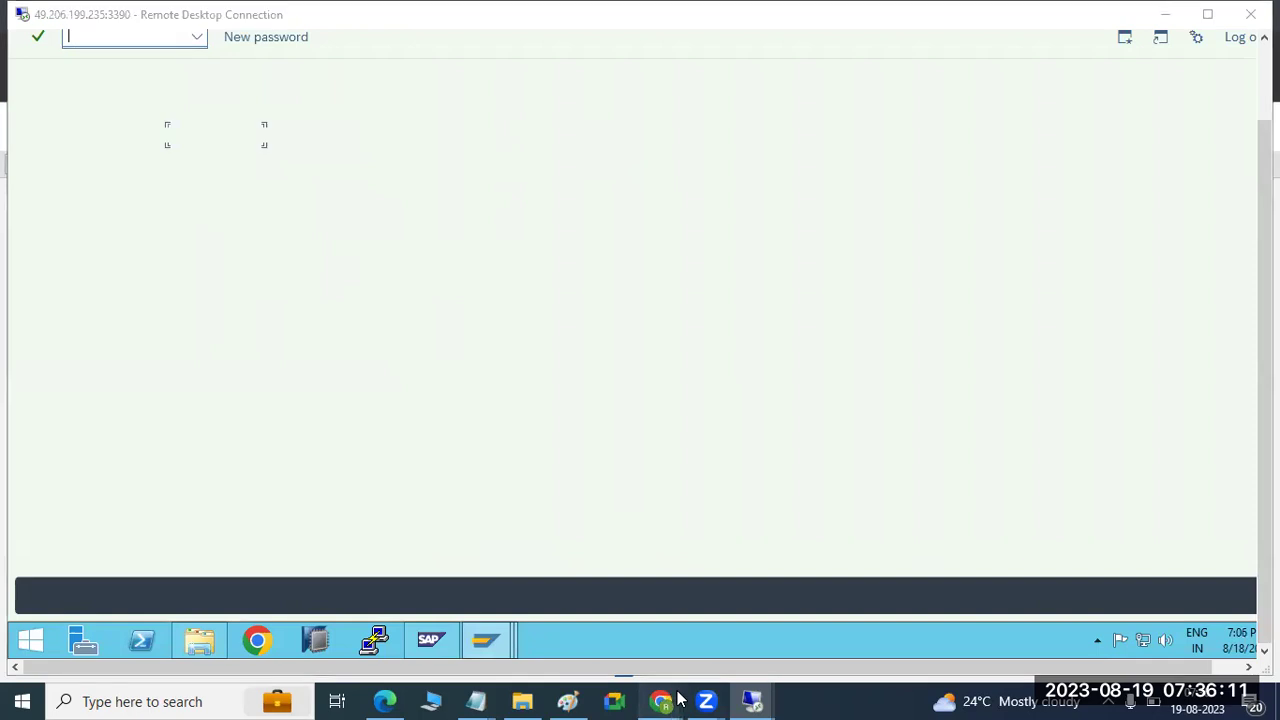
pyautogui.moveTo(665, 700)
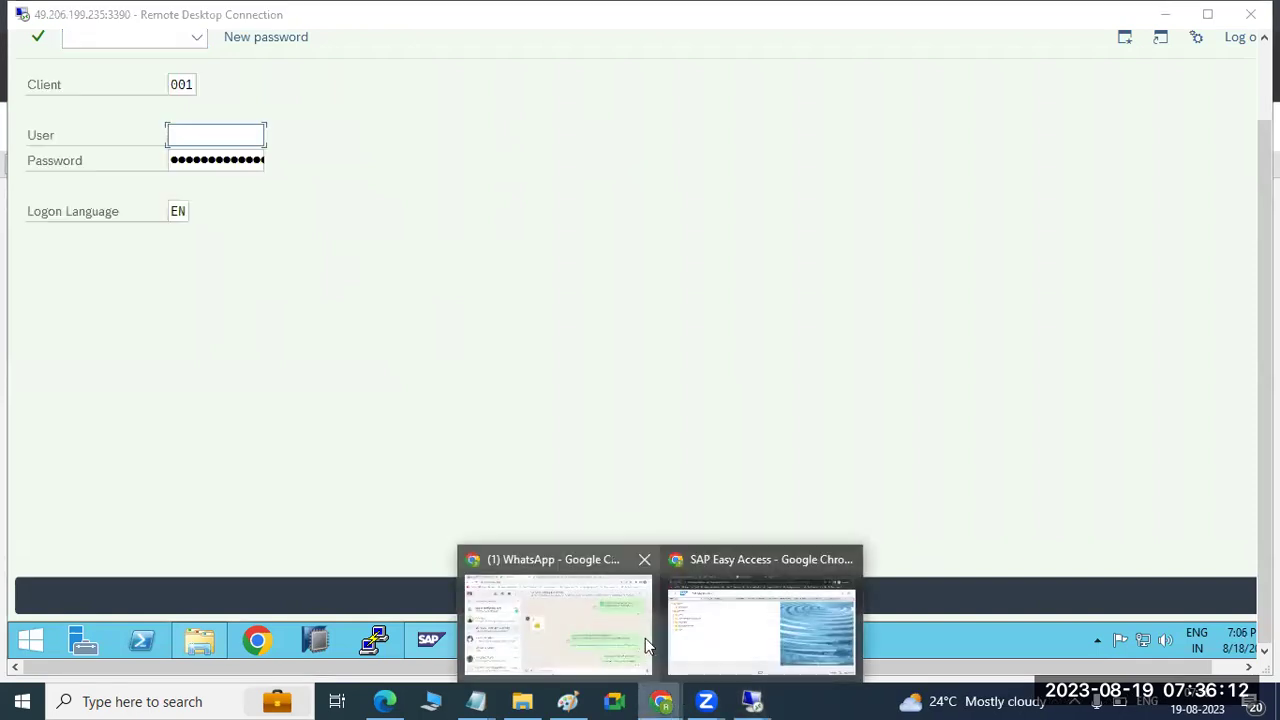
pyautogui.click(691, 623)
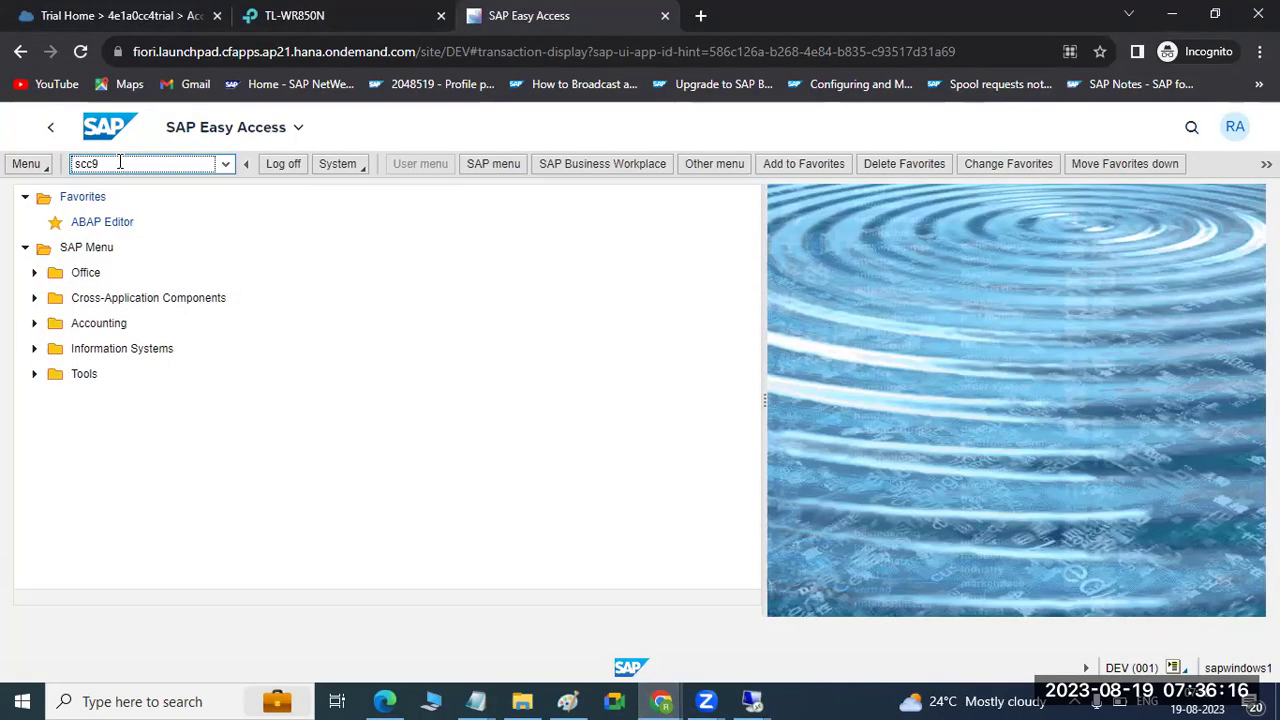
# Run SCC9 and exit the error saying the target client is protected against copying
pyautogui.press('Return')
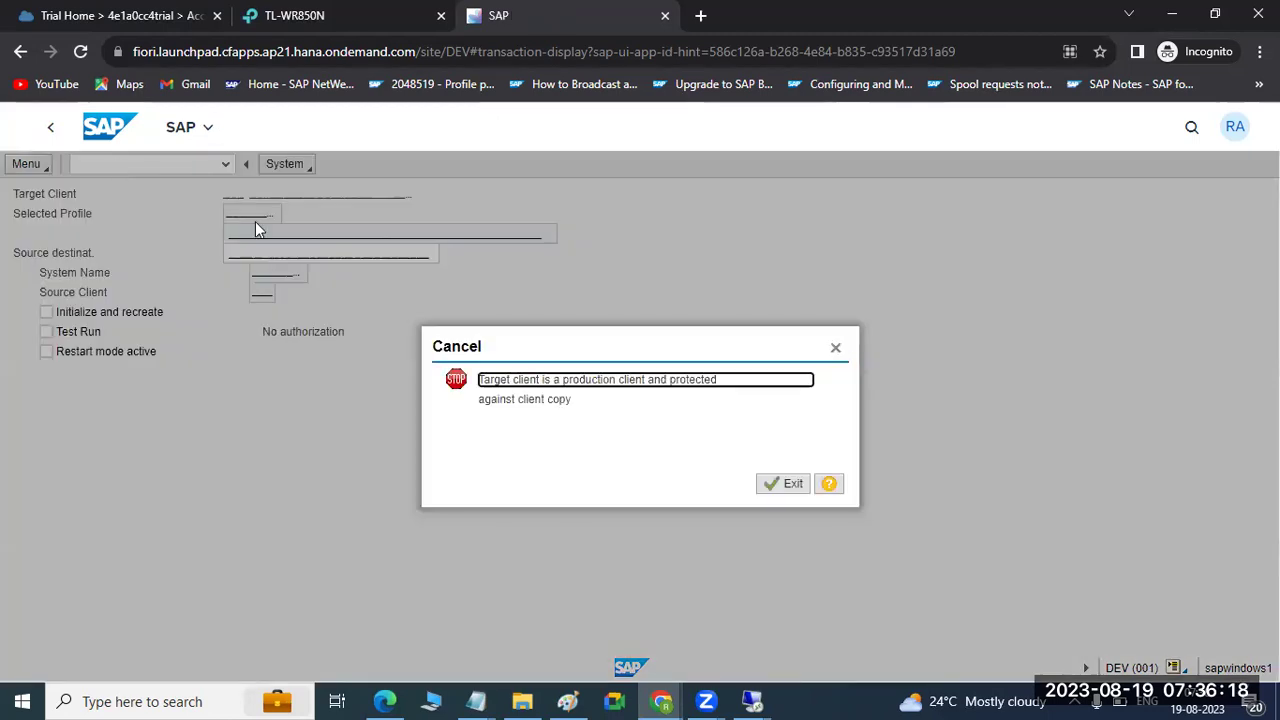
pyautogui.click(770, 485)
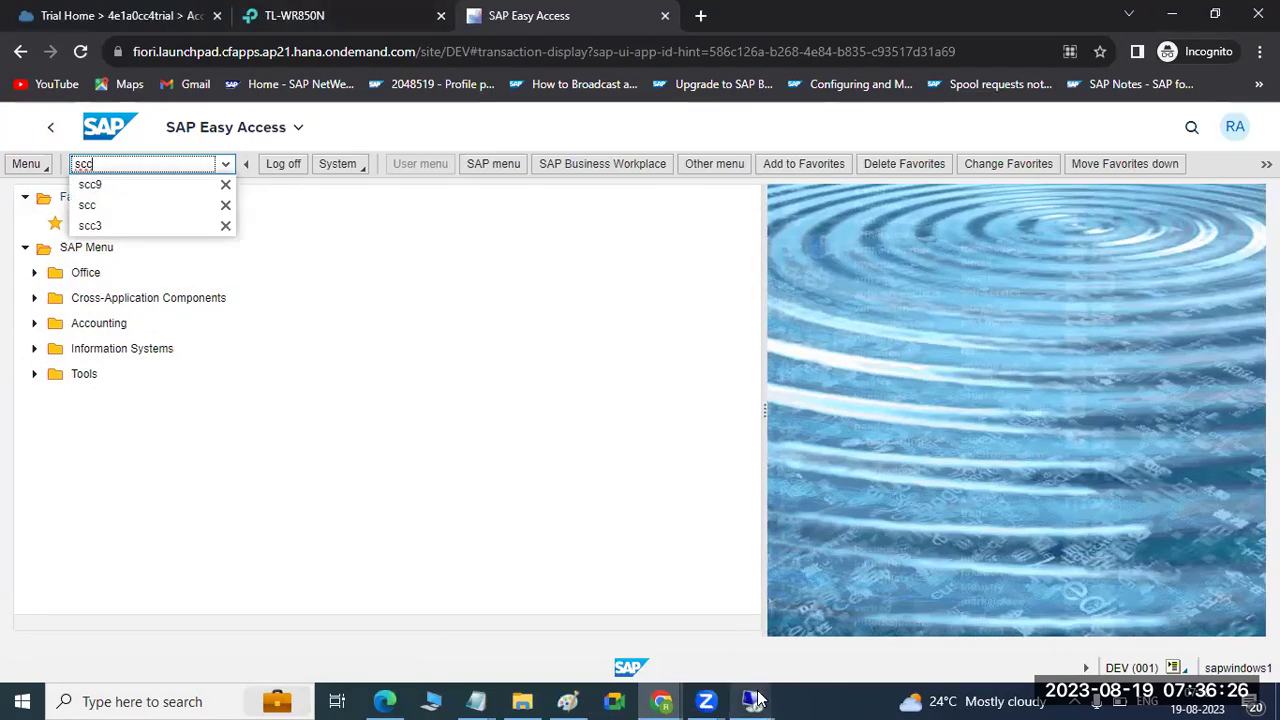
# In the remote session's logon screen, replace client 001 with 105
pyautogui.moveTo(757, 701)
pyautogui.click(780, 602)
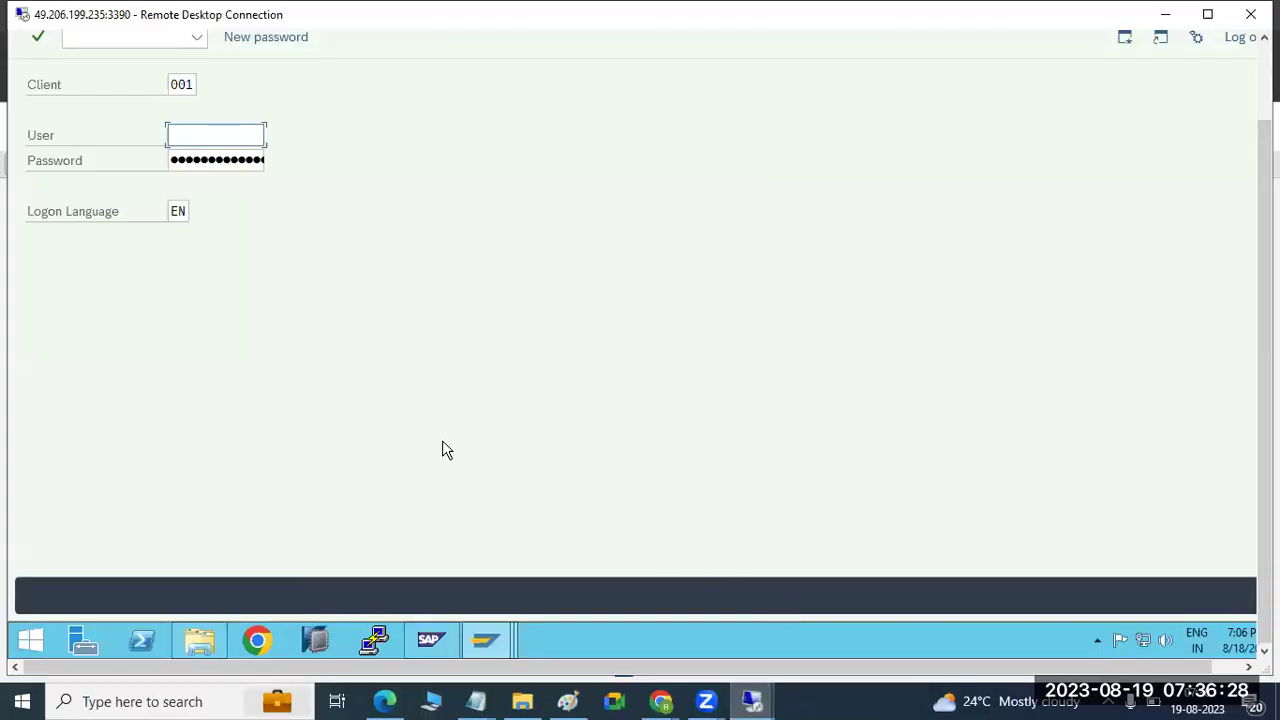
pyautogui.click(188, 84)
pyautogui.moveTo(1264, 250); pyautogui.dragTo(1264, 160)
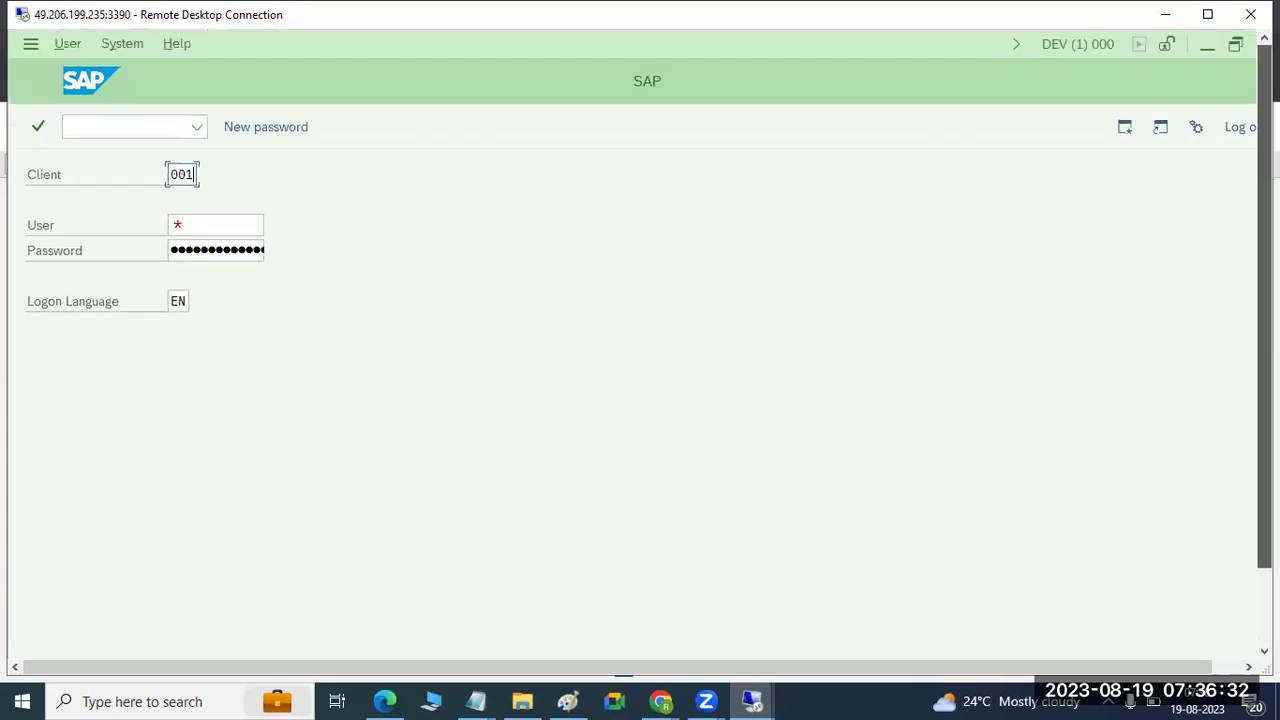
pyautogui.scroll(-2, 640, 350)
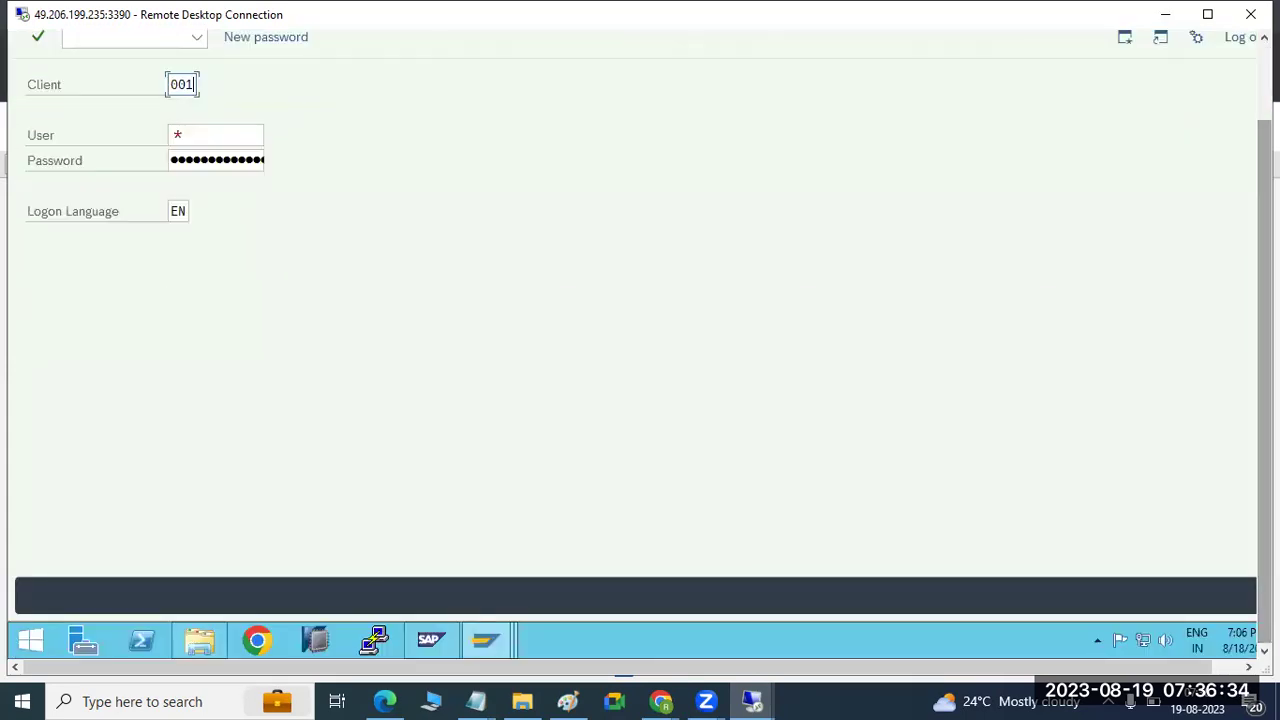
pyautogui.hotkey('ctrl', 'a')
pyautogui.write('105')
pyautogui.press('Tab')
# Log on as user ddic with the pasted password and dismiss the last-logon popup
pyautogui.write('ba')
pyautogui.press('BackSpace')
pyautogui.press('BackSpace')
pyautogui.write('dd')
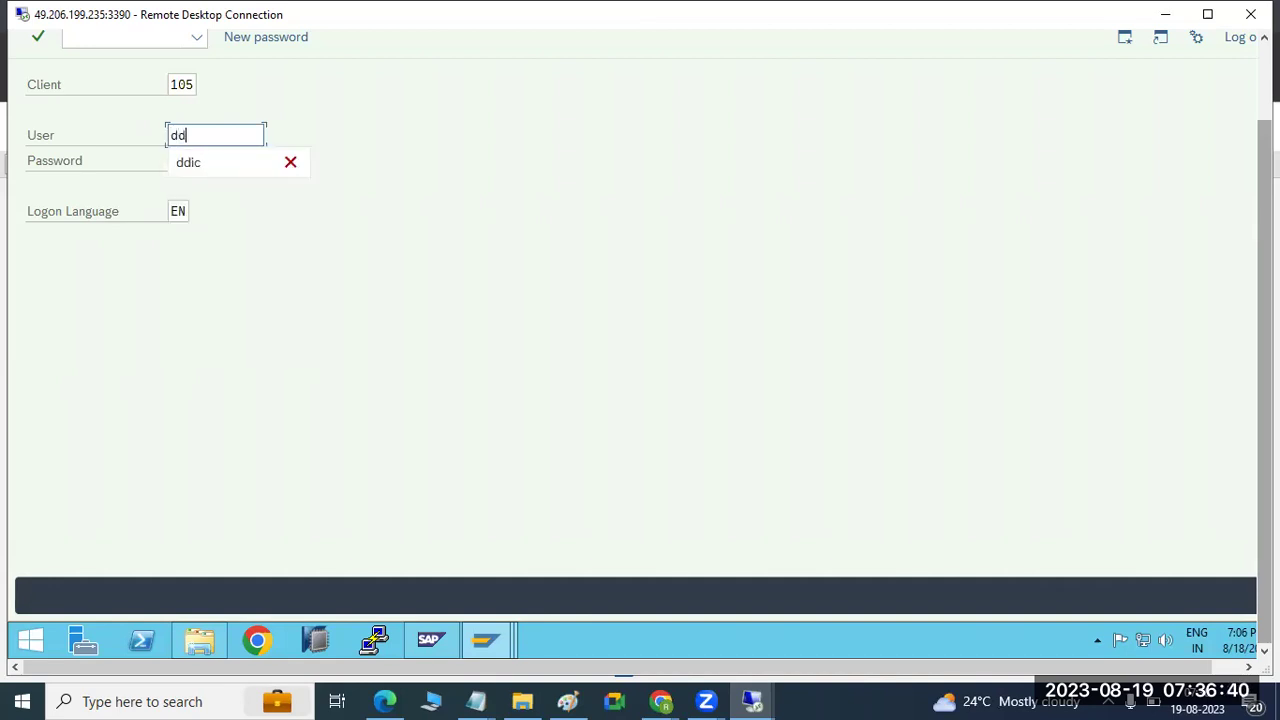
pyautogui.write('ic')
pyautogui.press('Tab')
pyautogui.hotkey('ctrl', 'v')
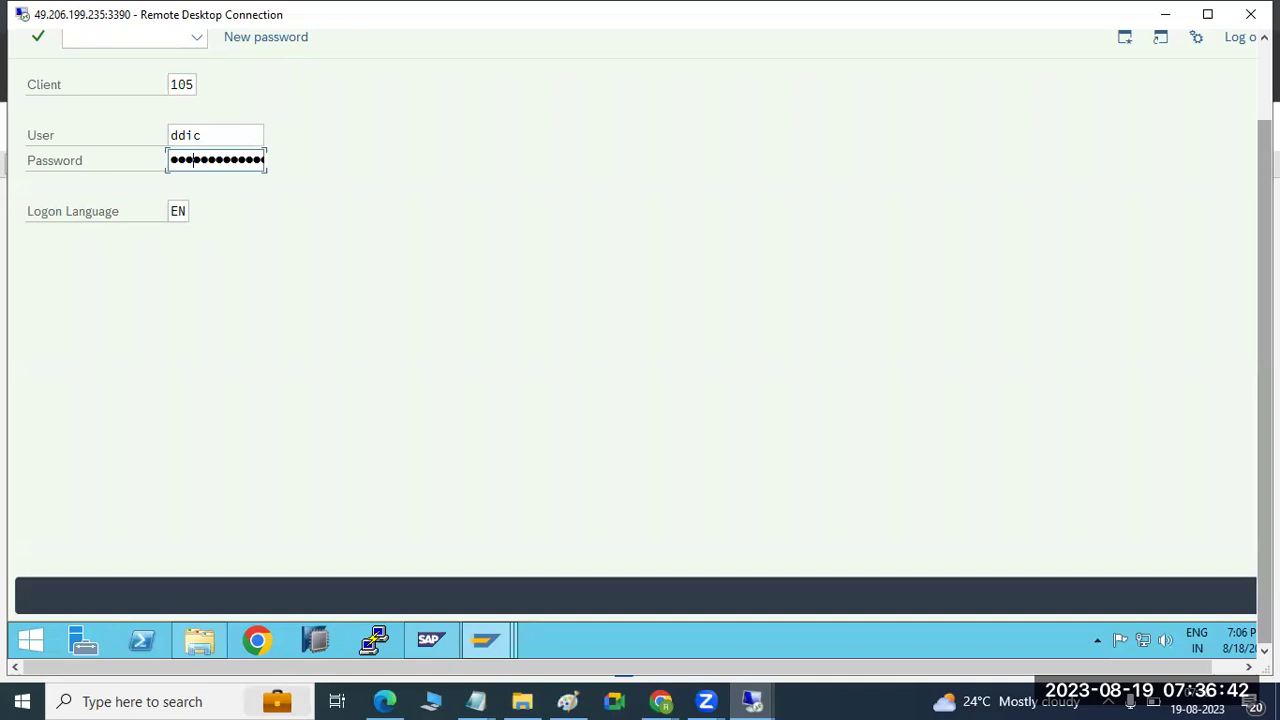
pyautogui.press('Return')
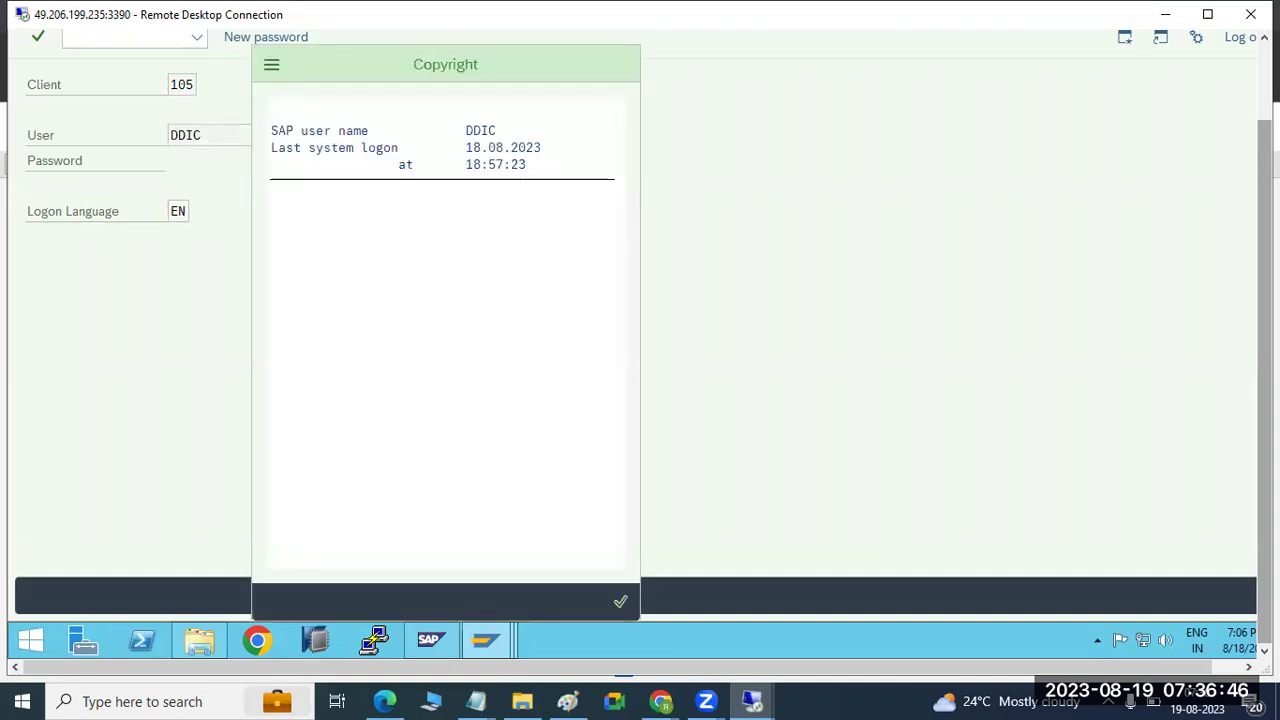
pyautogui.press('Return')
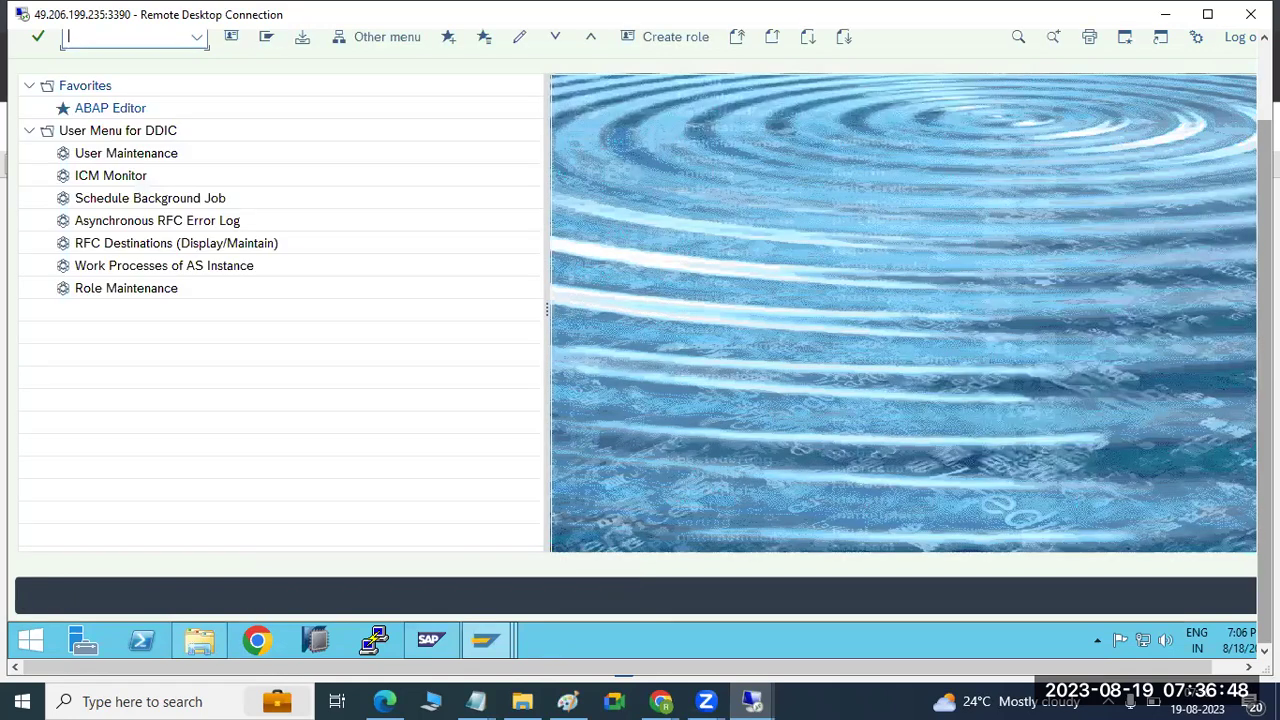
# Inspect client 105's details in SCC4, return to the client list, then enter /nsccl
pyautogui.write('scc4')
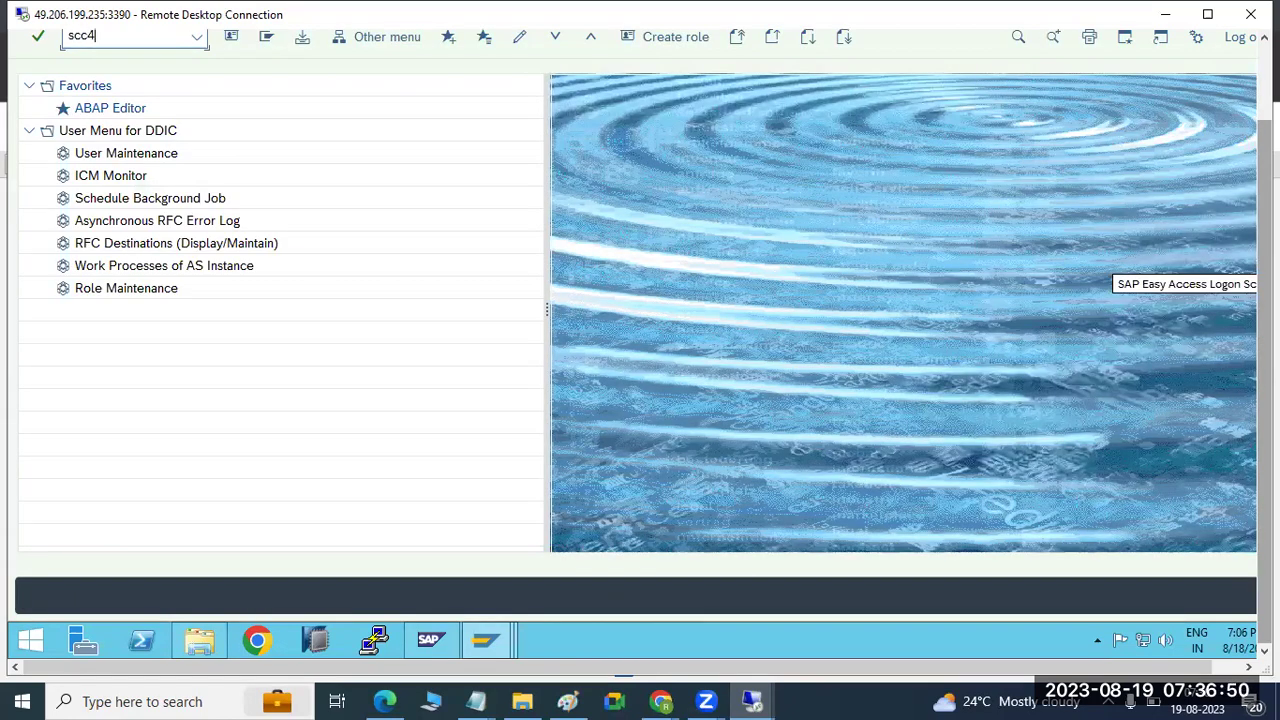
pyautogui.press('Return')
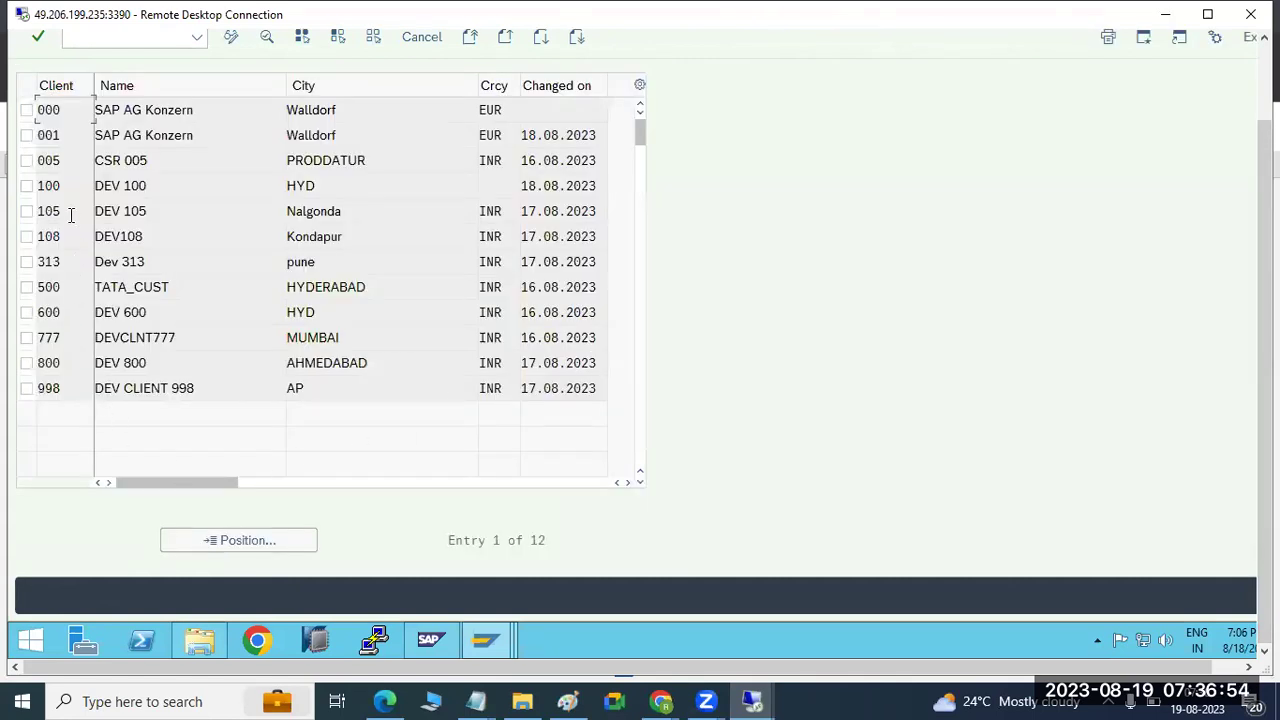
pyautogui.doubleClick(71, 211)
pyautogui.scroll(-1, 202, 480)
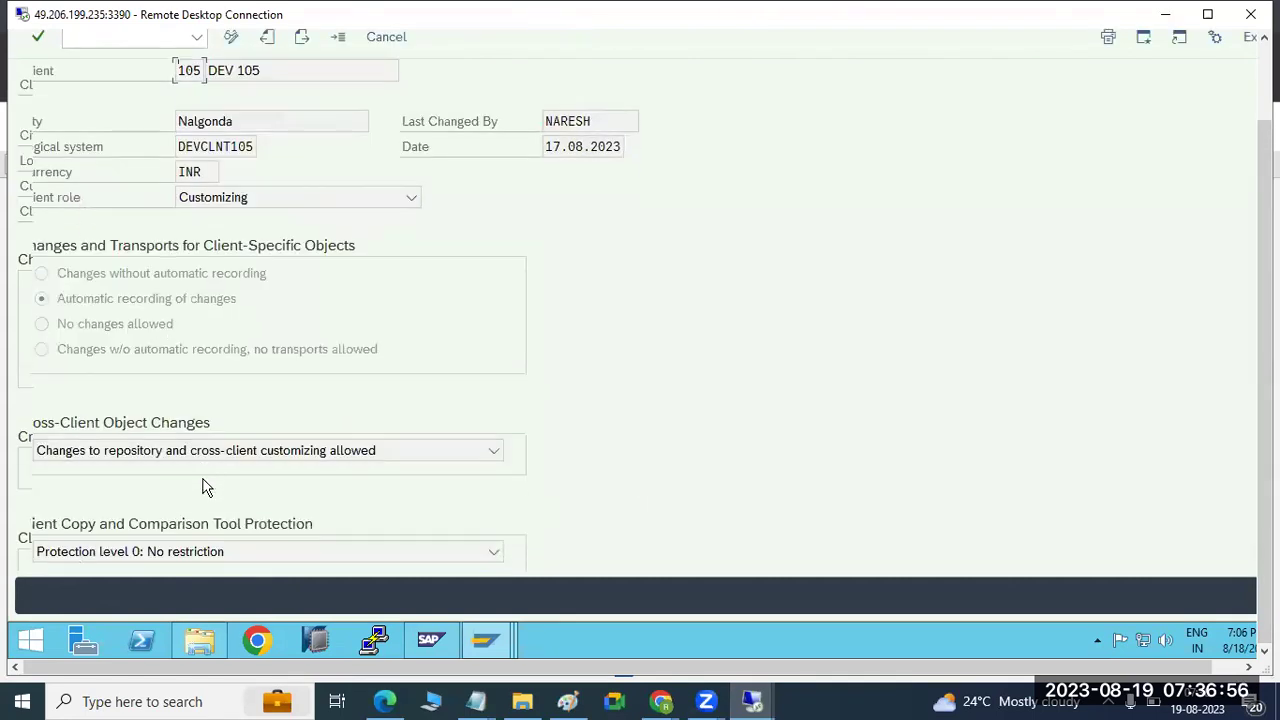
pyautogui.scroll(1, 214, 494)
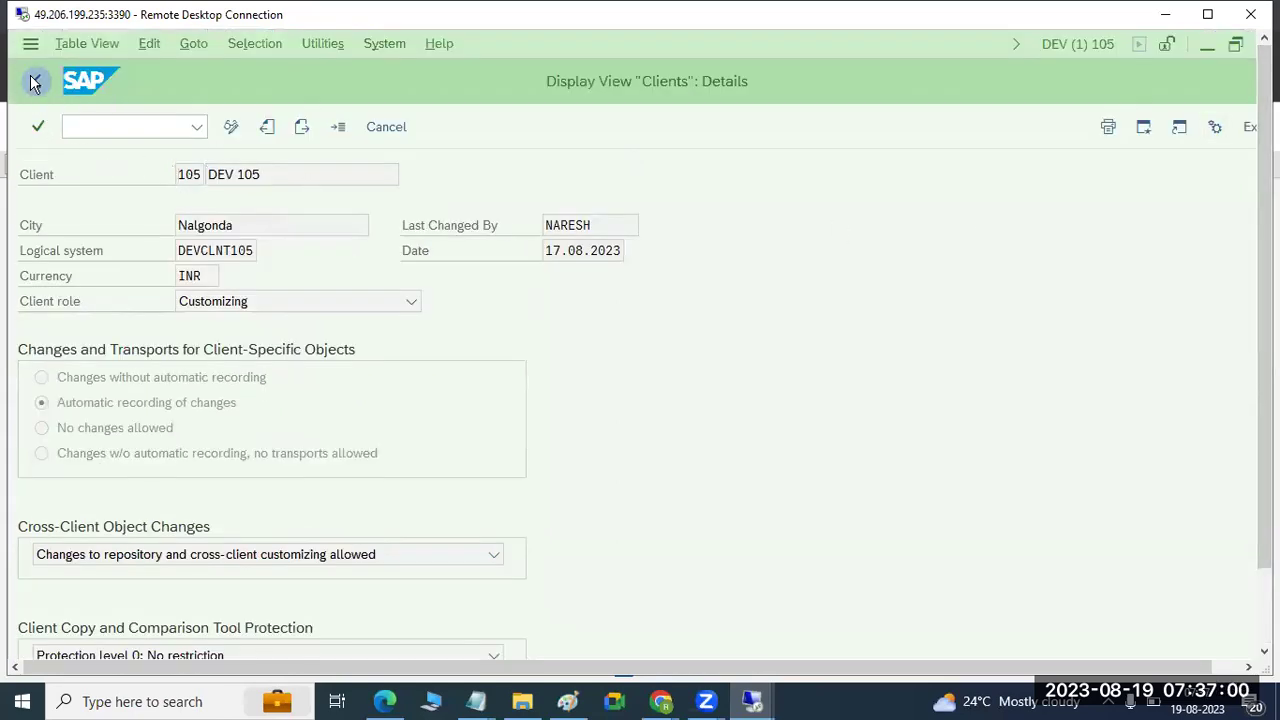
pyautogui.click(35, 82)
pyautogui.write('/nscc')
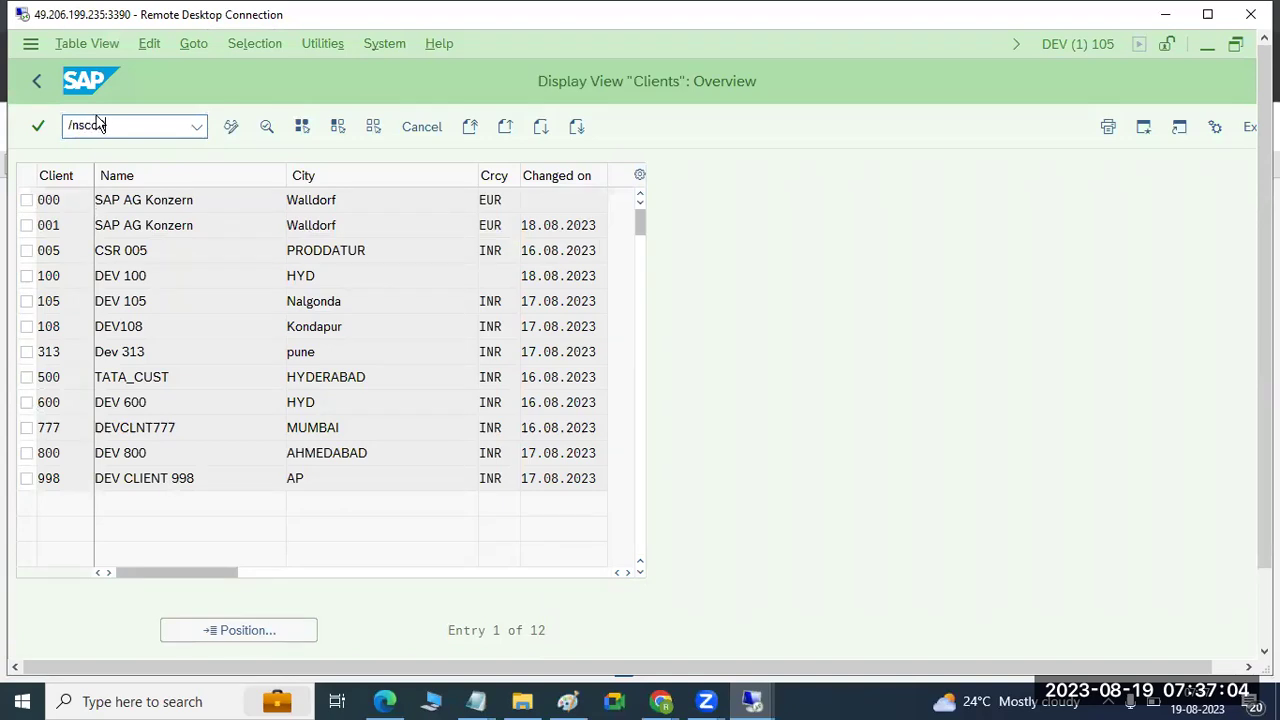
pyautogui.write('l')
pyautogui.press('Return')
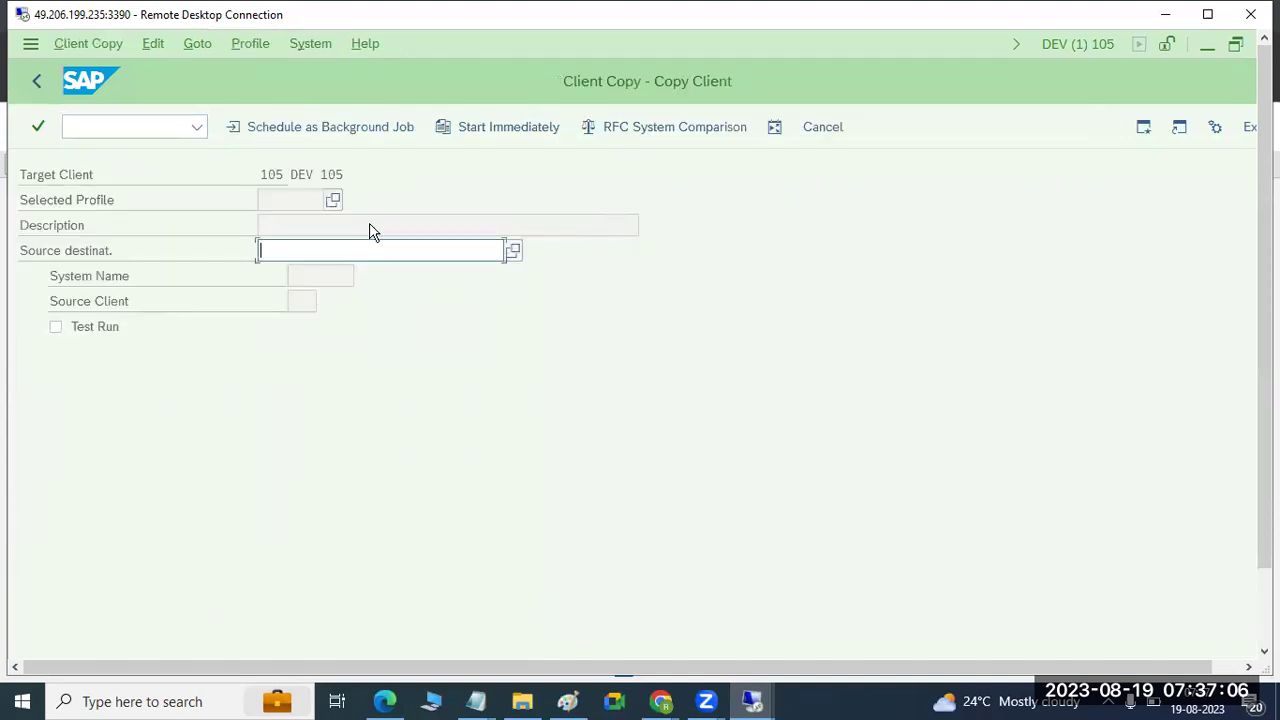
# Choose copy profile SAP_USER and source destination QUALITY with source client 100
pyautogui.click(332, 200)
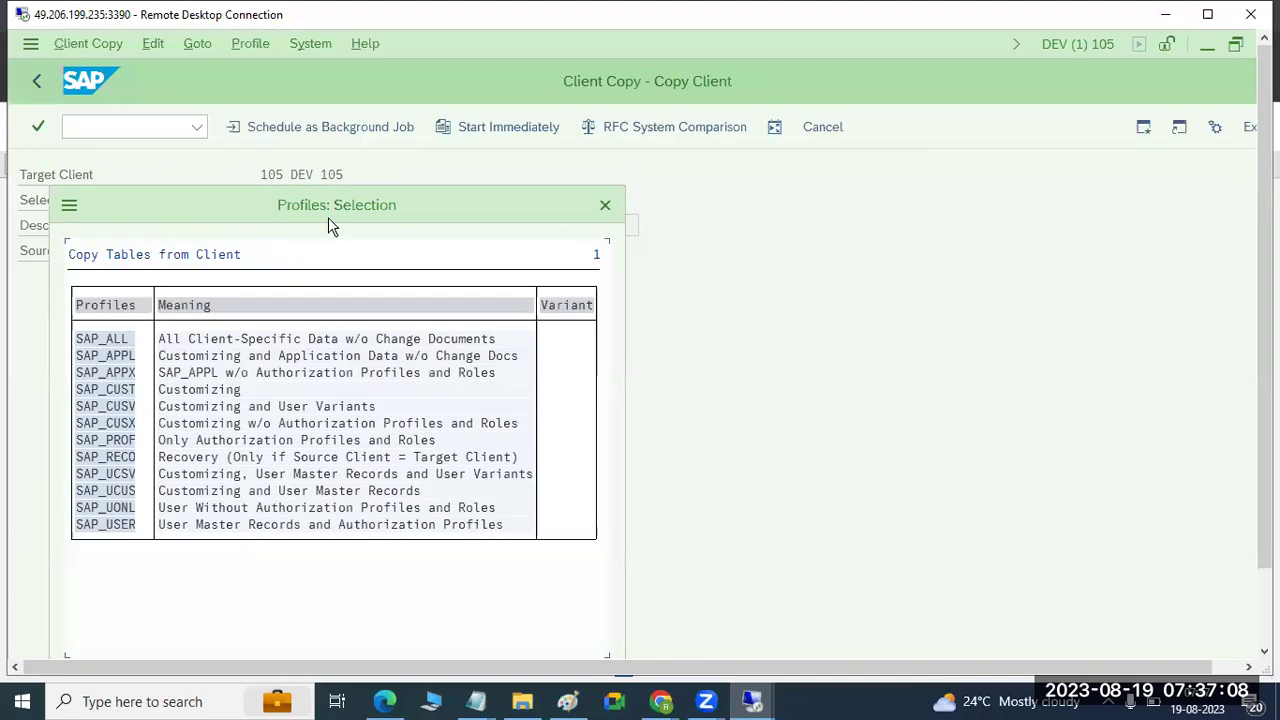
pyautogui.doubleClick(103, 524)
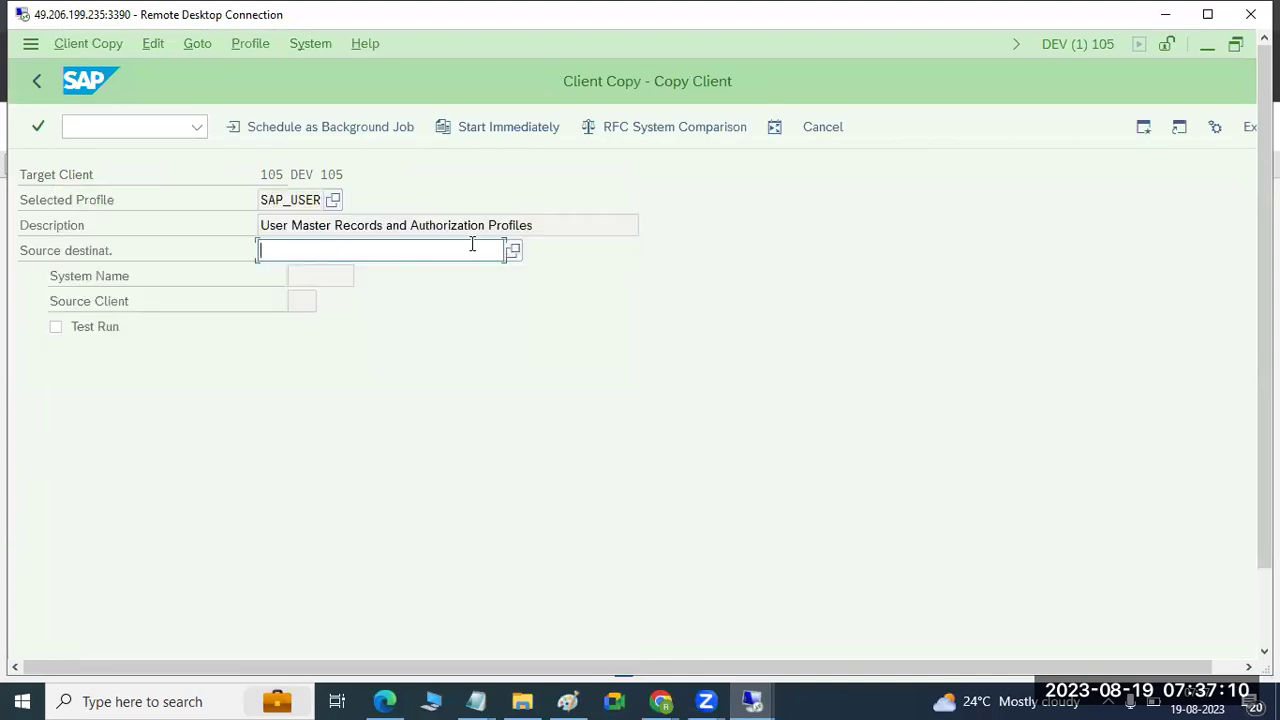
pyautogui.click(513, 252)
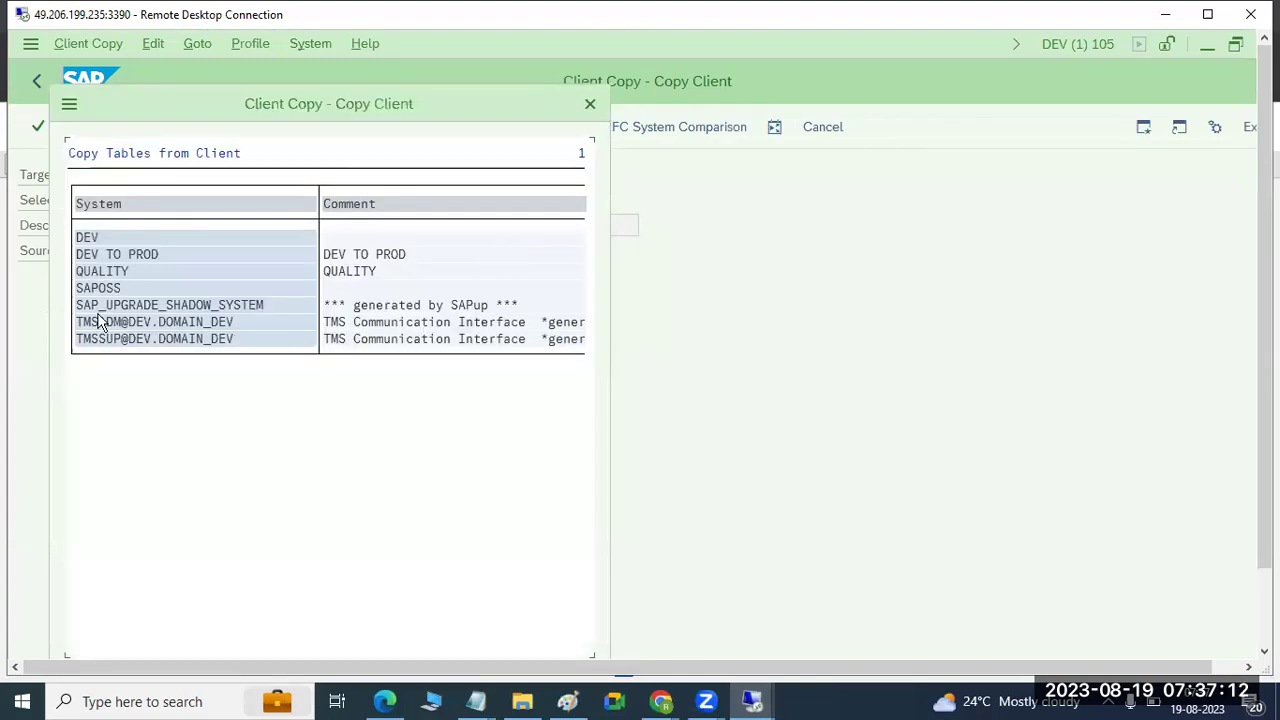
pyautogui.doubleClick(101, 274)
pyautogui.moveTo(288, 301); pyautogui.dragTo(327, 302)
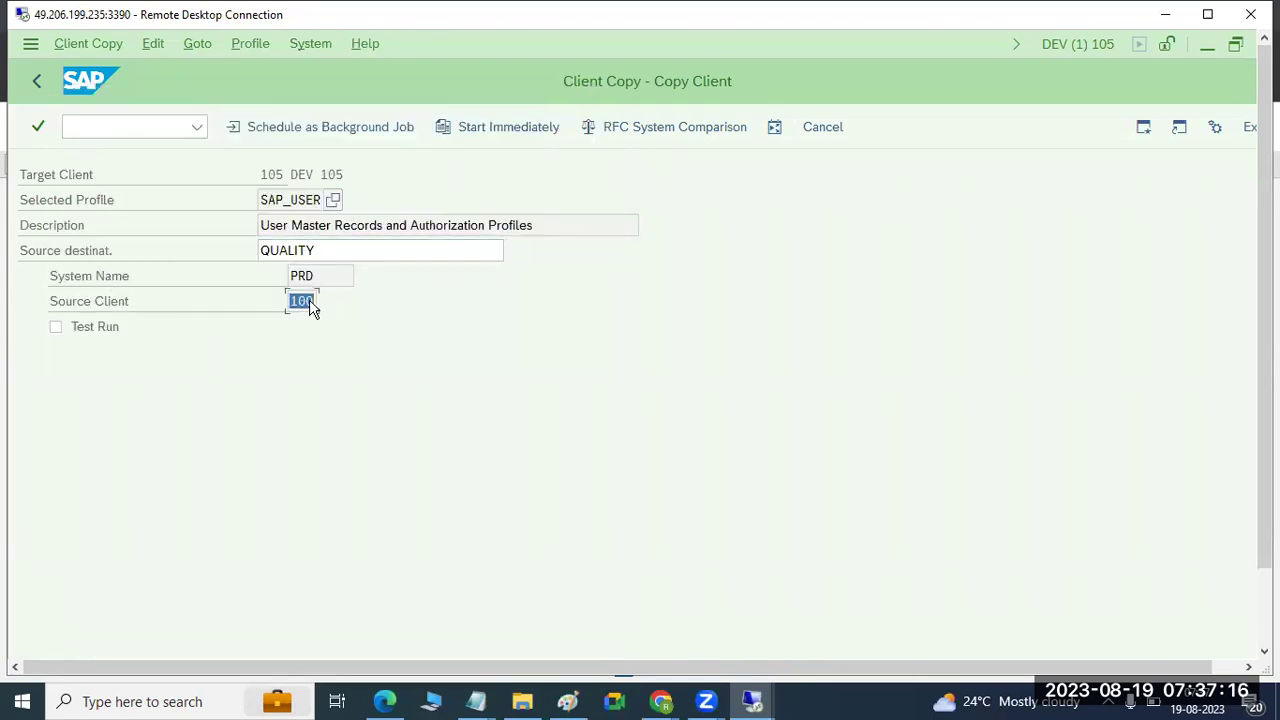
pyautogui.click(312, 276)
pyautogui.moveTo(315, 302); pyautogui.dragTo(288, 306)
# Start the copy into target client DEV 105 immediately and confirm the parameters
pyautogui.moveTo(291, 175); pyautogui.dragTo(344, 176)
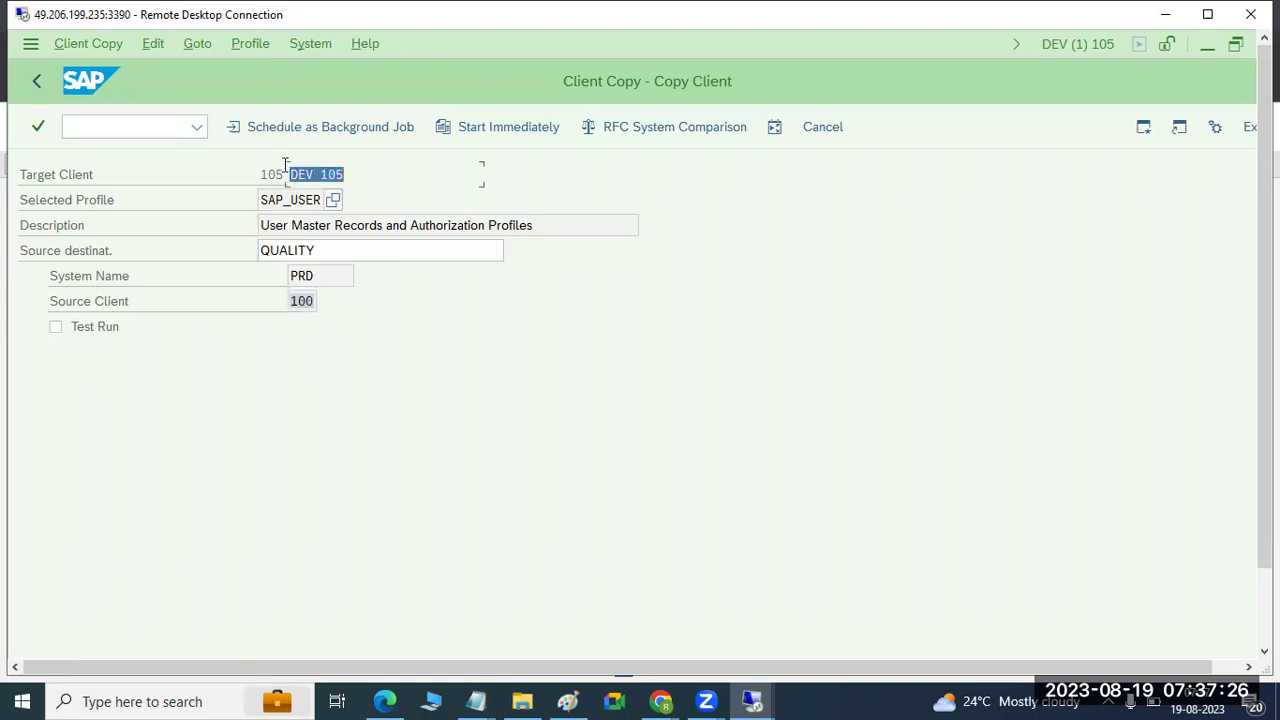
pyautogui.click(460, 127)
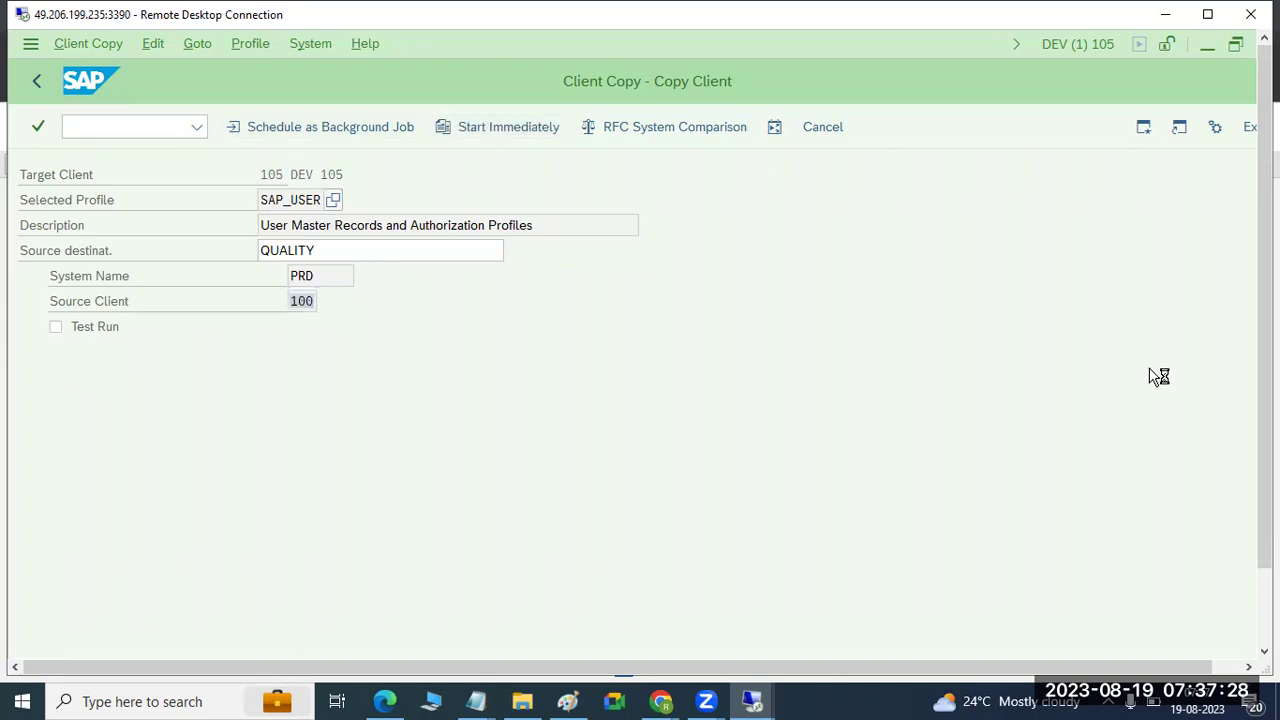
pyautogui.moveTo(1262, 451); pyautogui.dragTo(1262, 518)
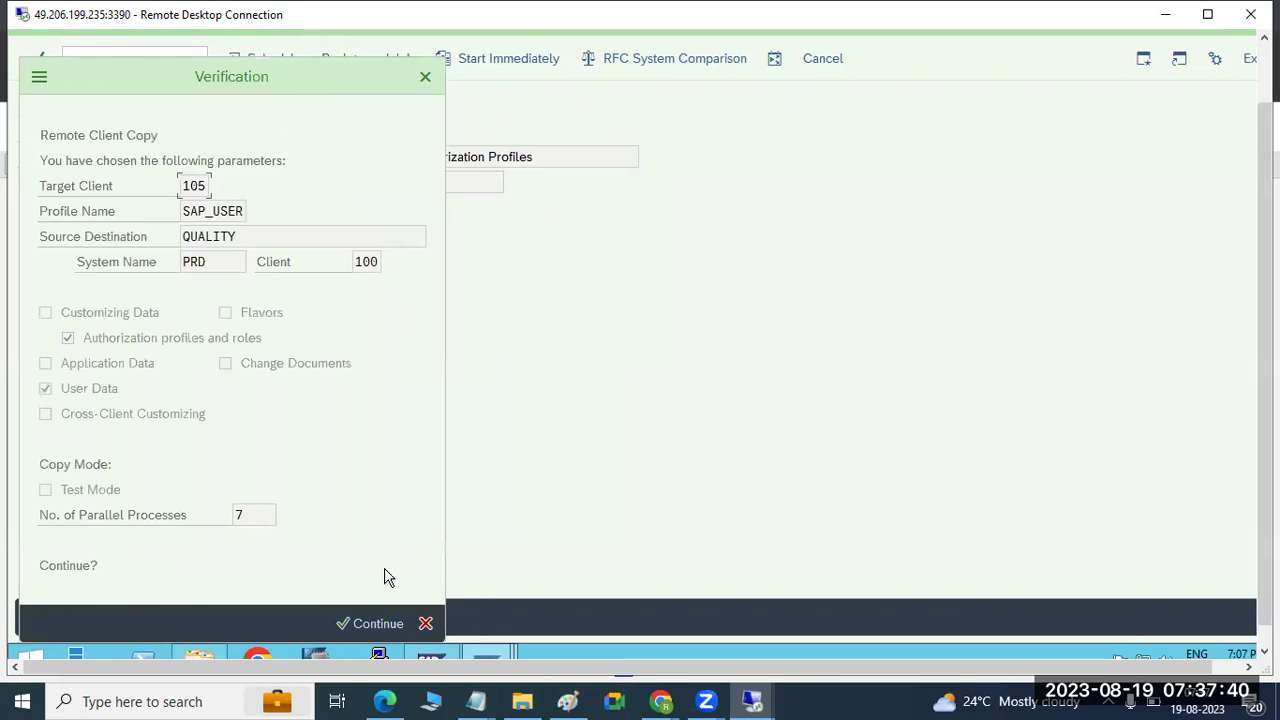
pyautogui.click(365, 622)
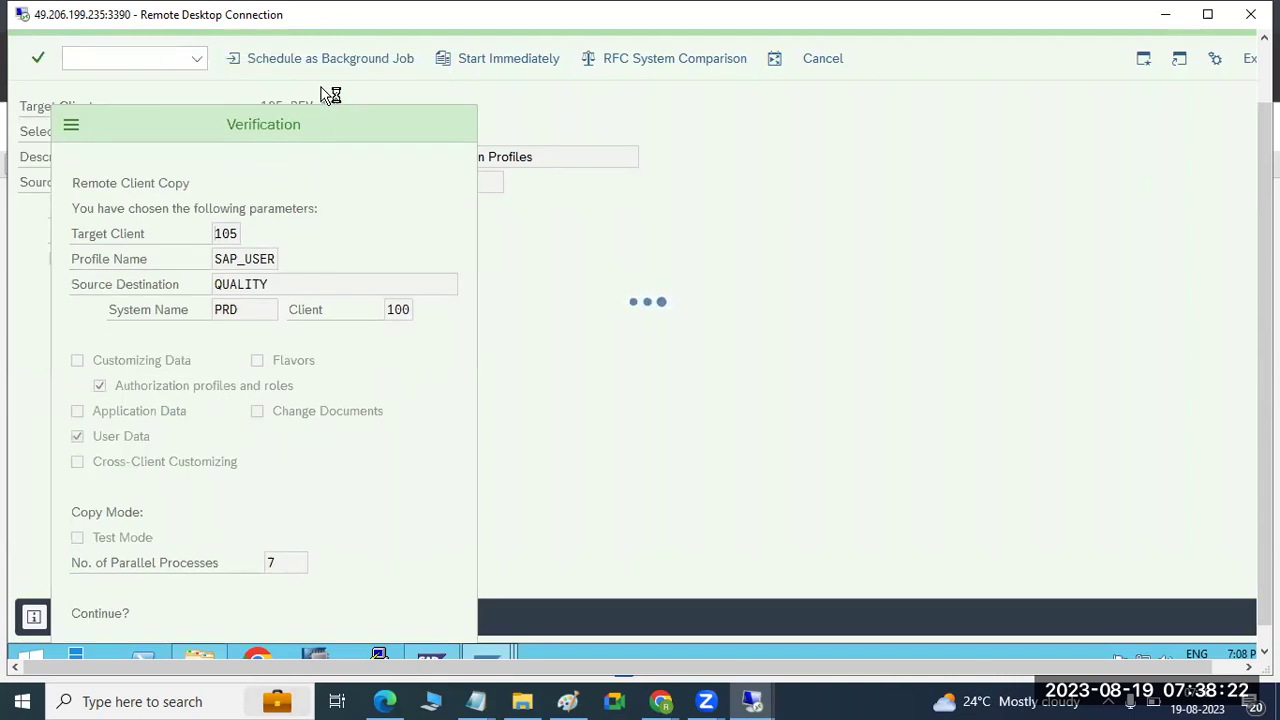
# Move the Verification popup aside while the copy proceeds into processing tables
pyautogui.moveTo(306, 126); pyautogui.dragTo(417, 95)
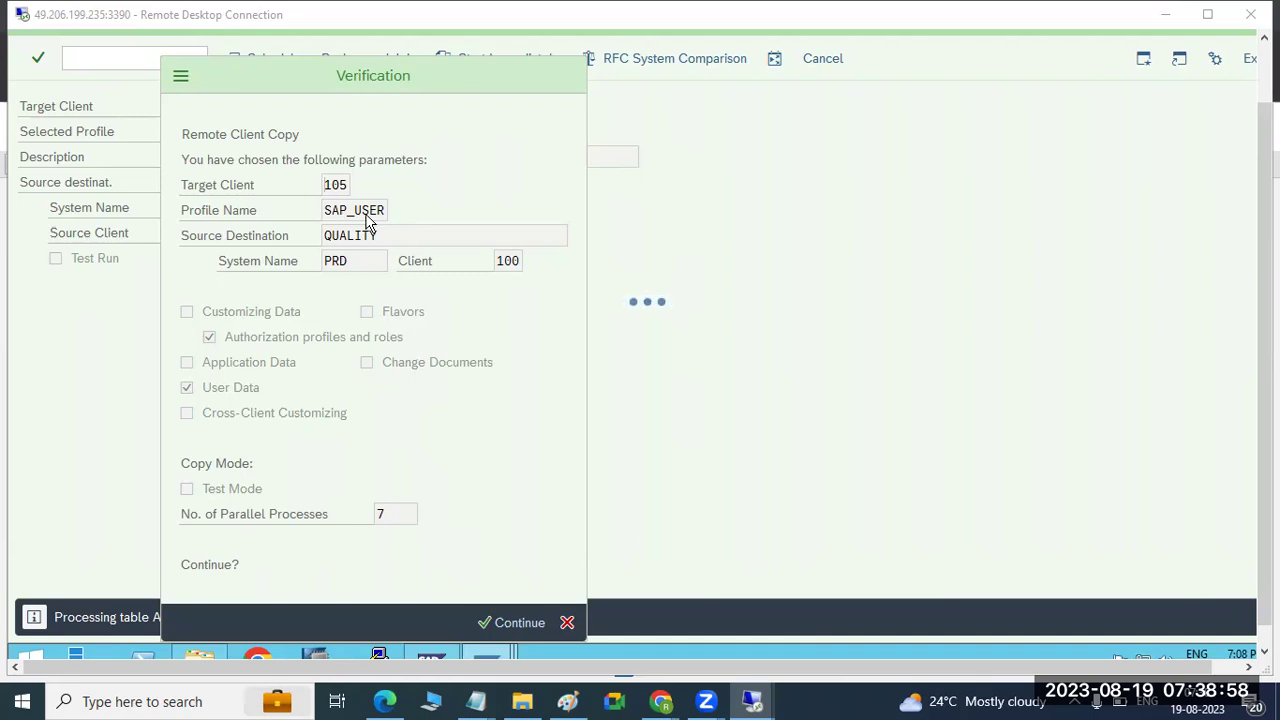
# In the PRD client 100 session, run /nscc1, stop the transaction and log off
pyautogui.moveTo(483, 648)
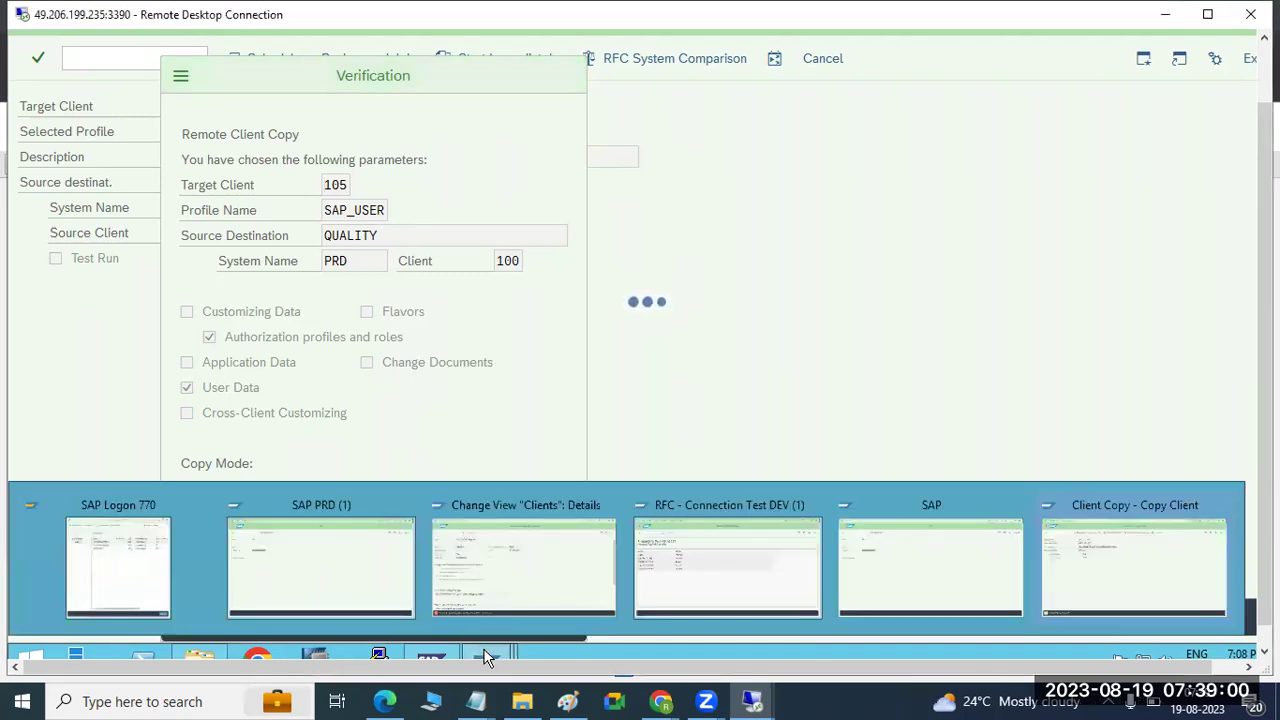
pyautogui.click(490, 580)
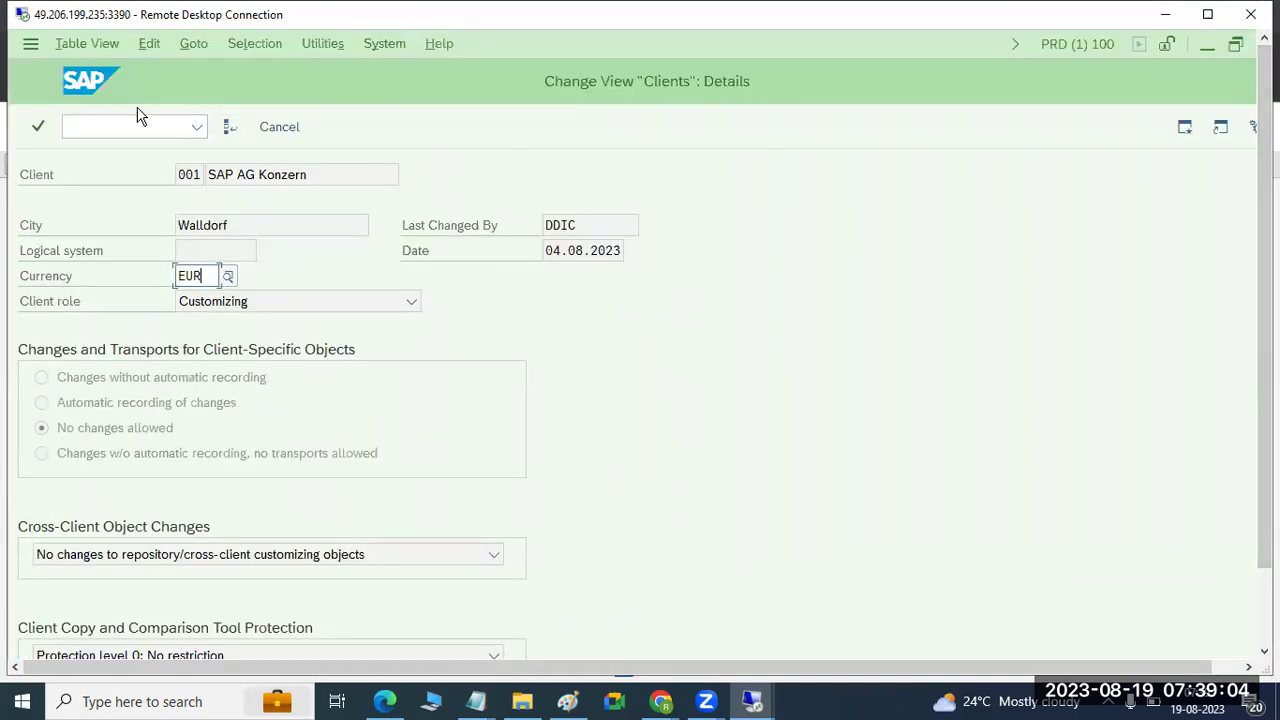
pyautogui.click(135, 122)
pyautogui.write('/nscc1')
pyautogui.press('Return')
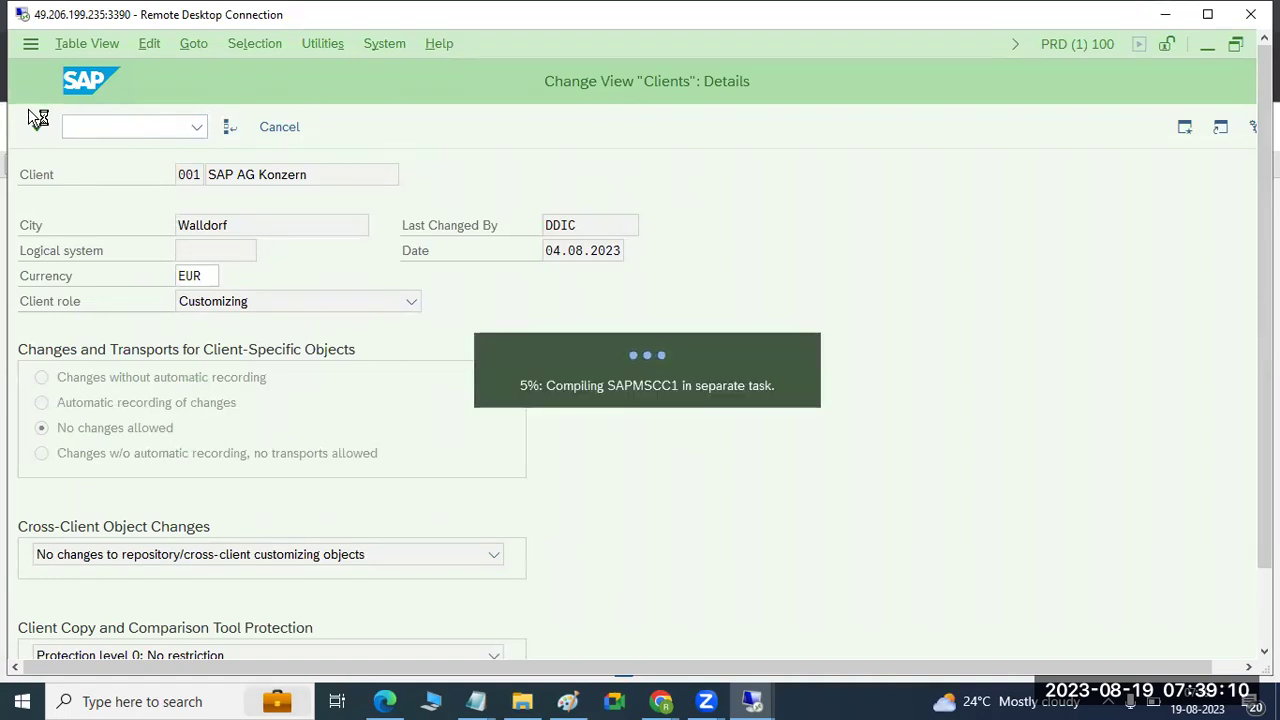
pyautogui.click(27, 50)
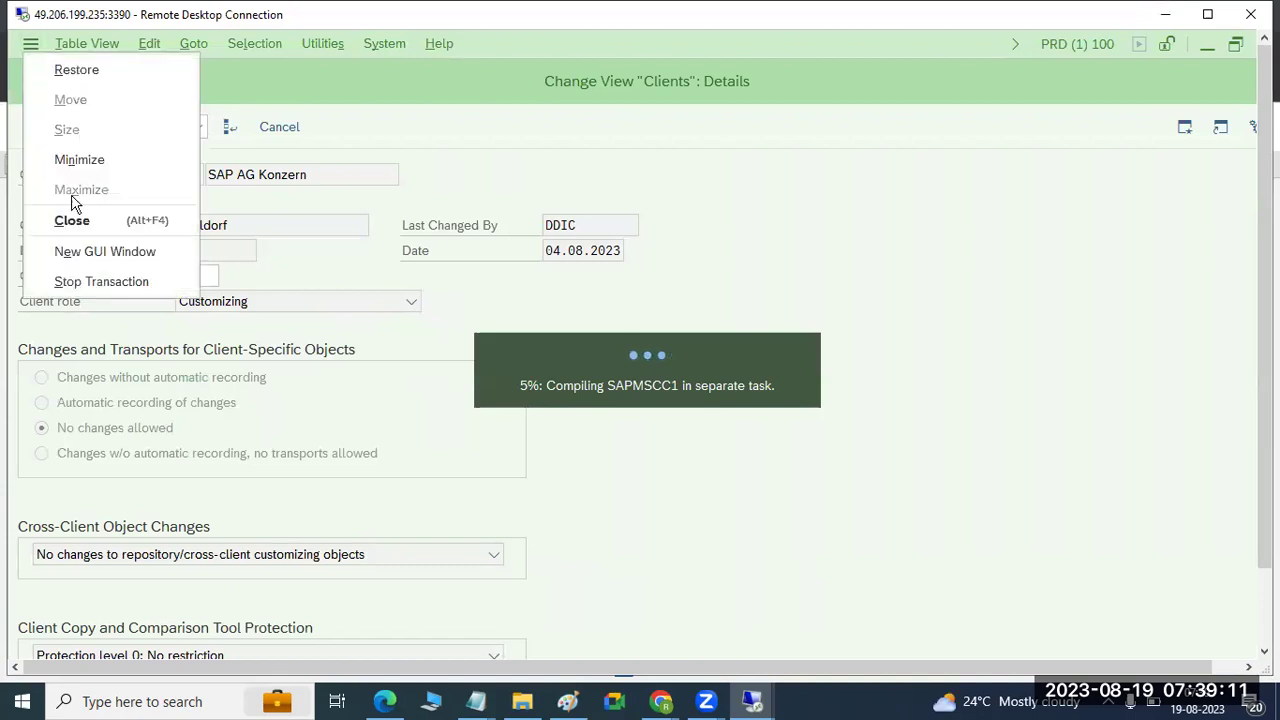
pyautogui.click(90, 279)
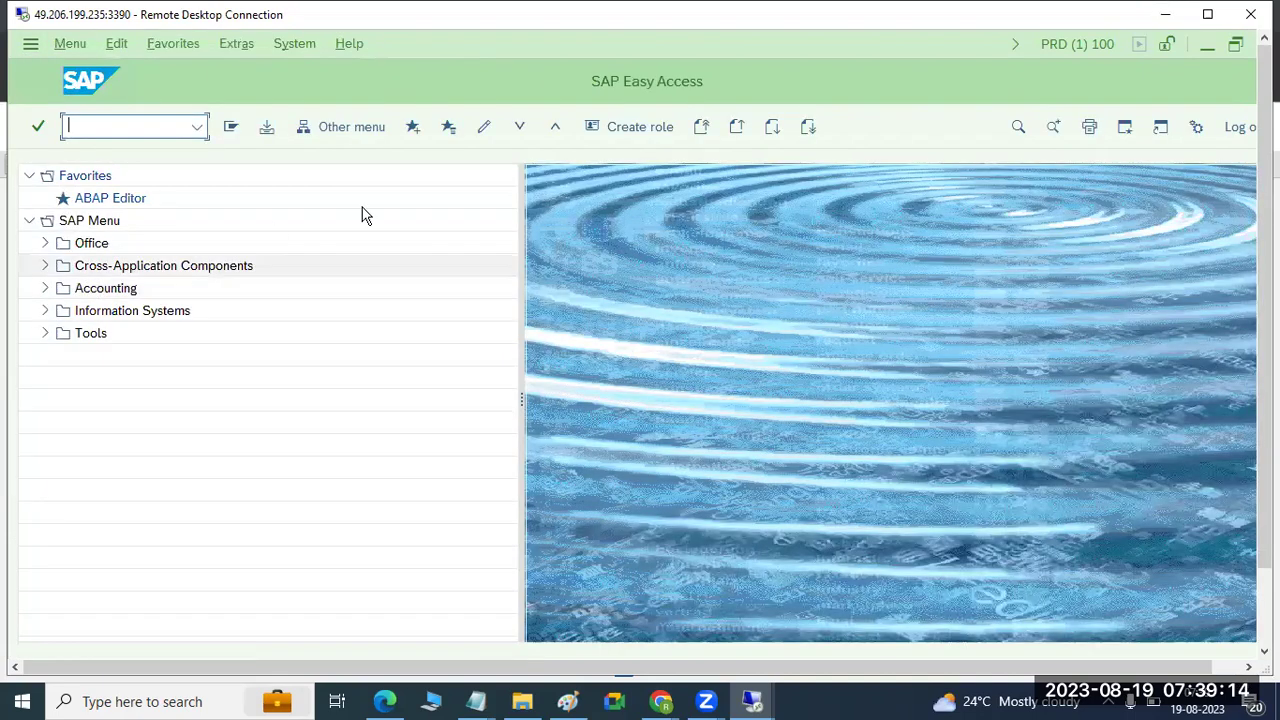
pyautogui.click(1240, 127)
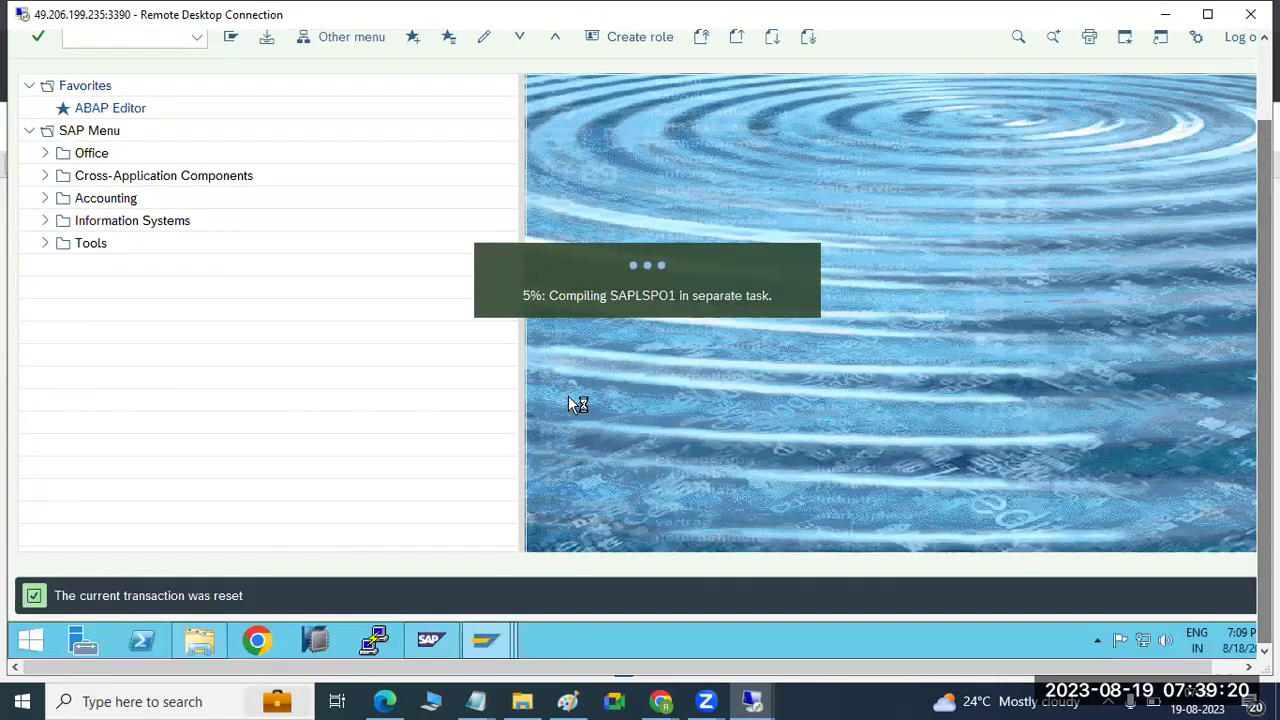
# Close the SAP Easy Access window and return to the client copy, now at 21%
pyautogui.moveTo(485, 651)
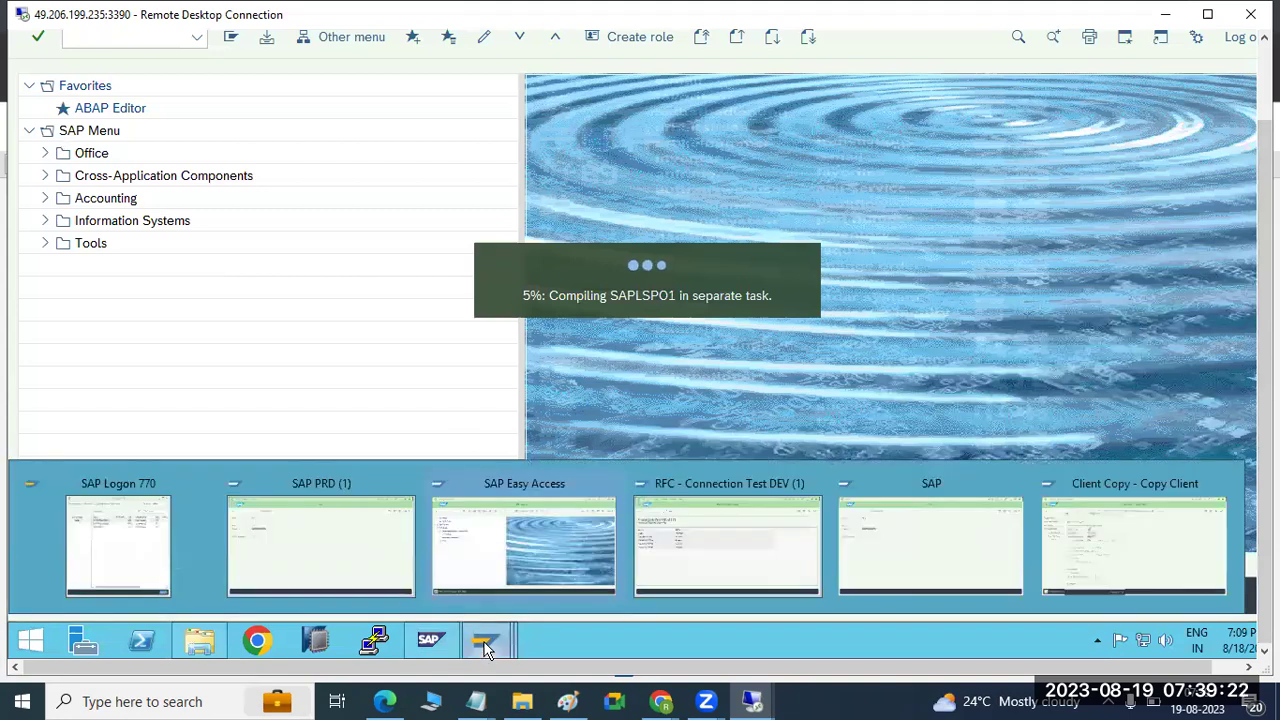
pyautogui.middleClick(478, 588)
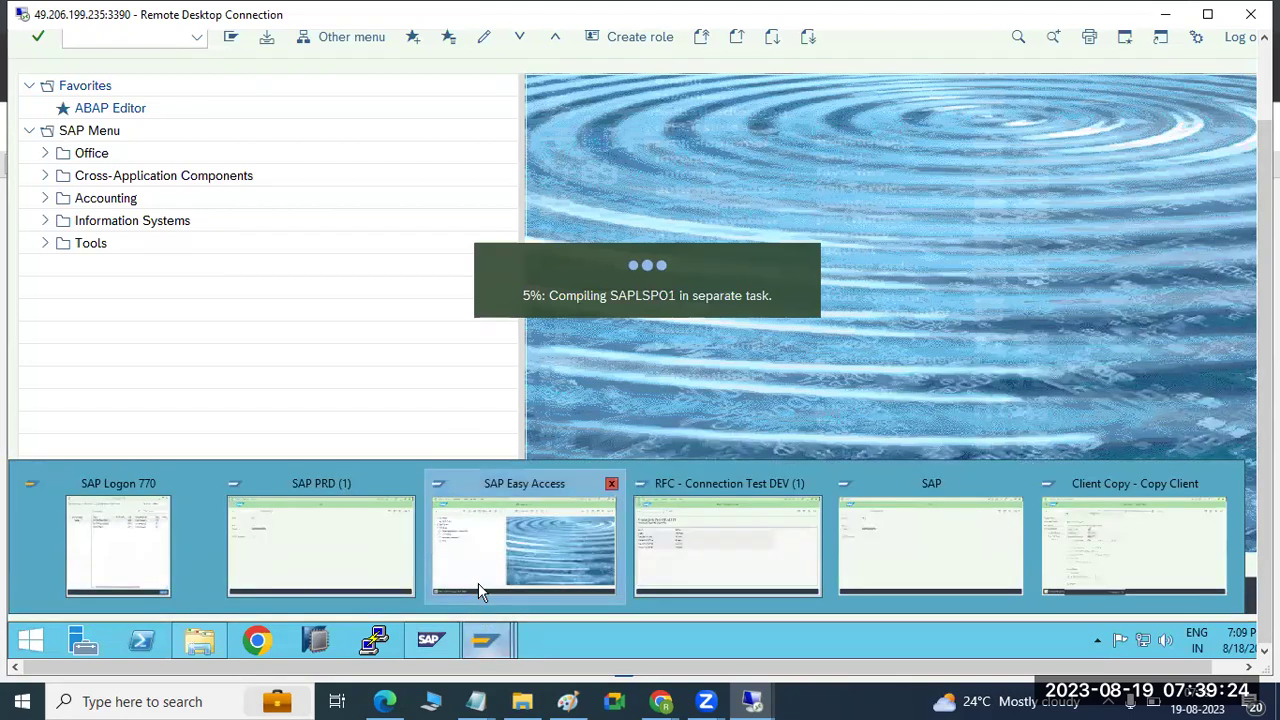
pyautogui.click(1166, 557)
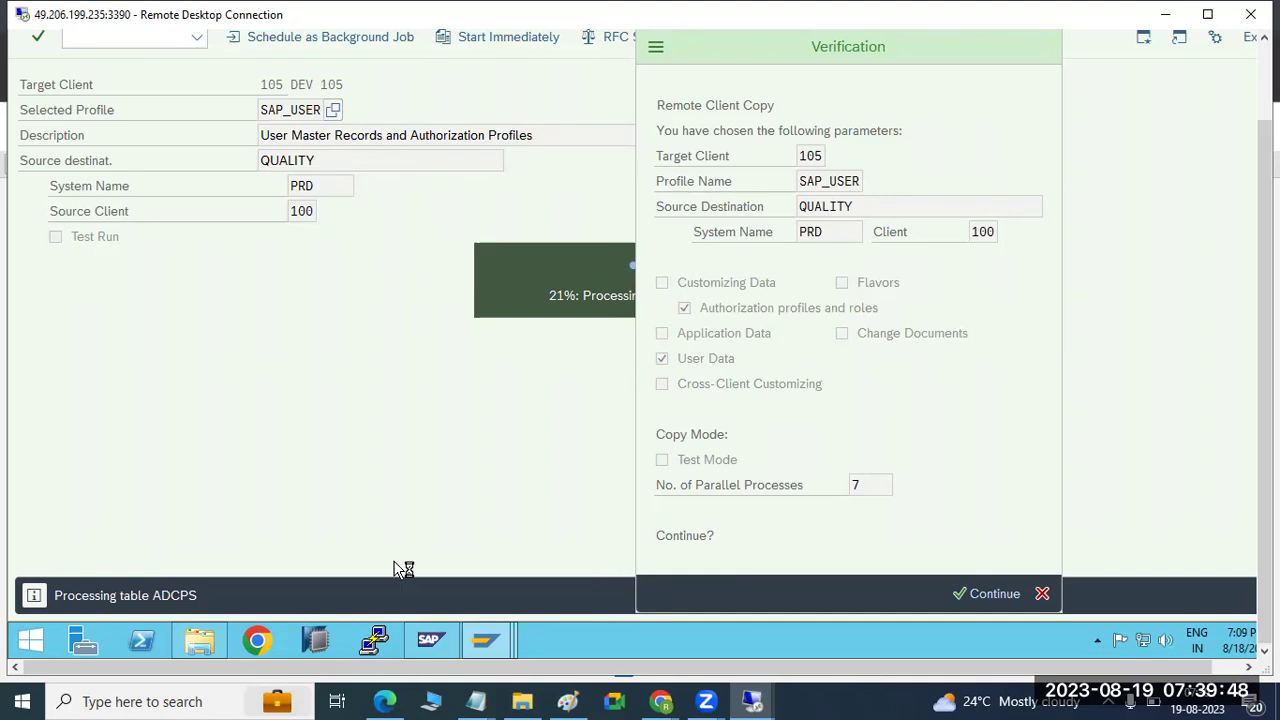
pyautogui.click(430, 640)
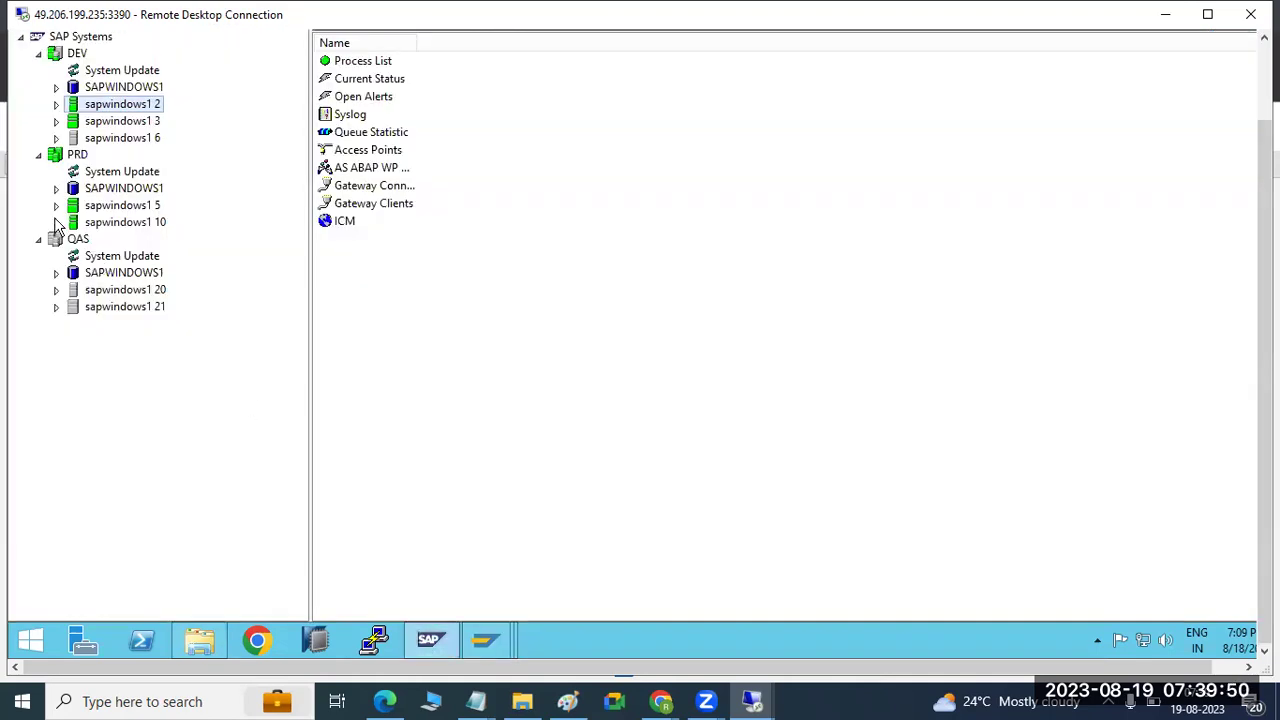
# Expand the PRD server sapwindows1 10 and open its work process table
pyautogui.click(56, 222)
pyautogui.click(92, 240)
pyautogui.click(142, 340)
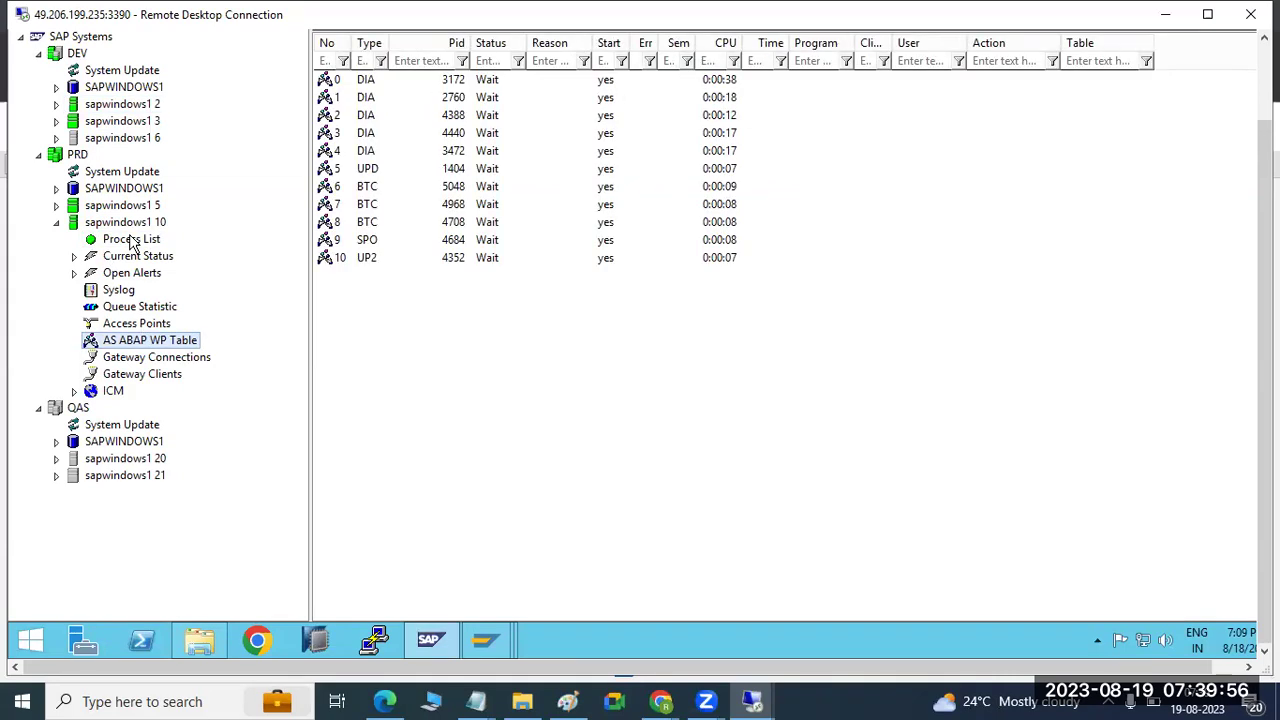
# Show the DEV server sapwindows1 2 ABAP work processes and select work processes 8 and 4
pyautogui.click(57, 104)
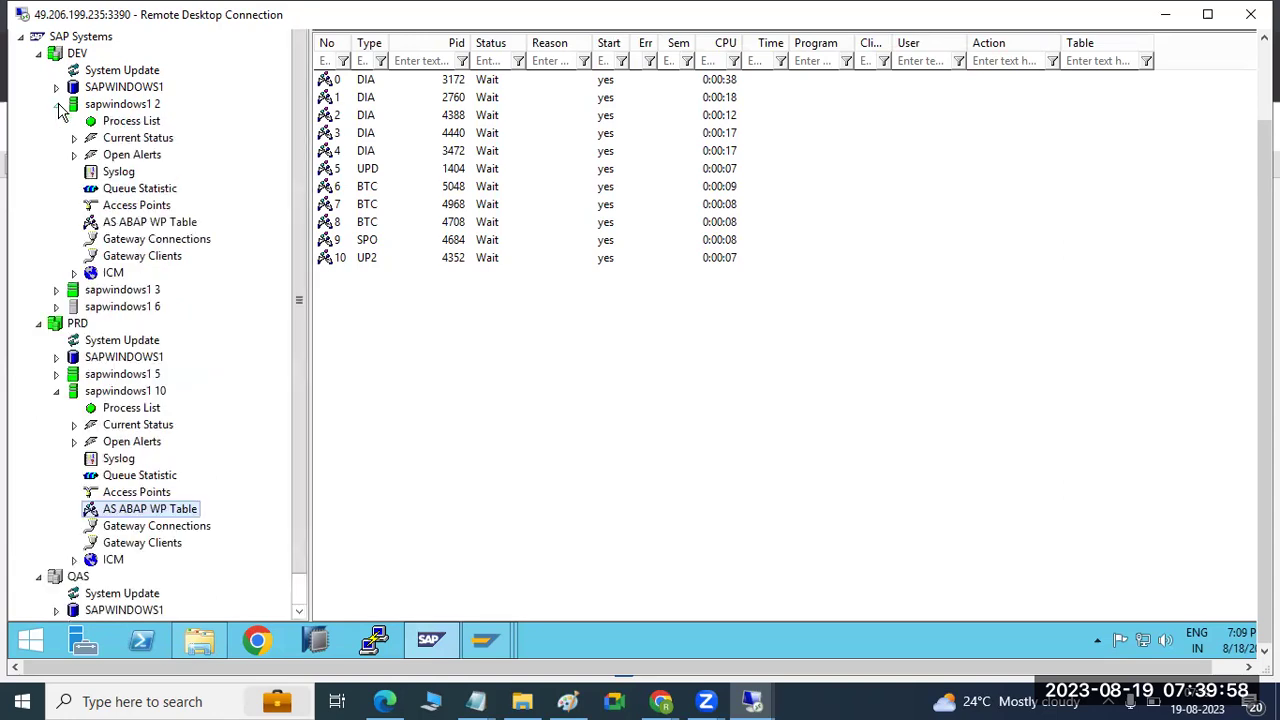
pyautogui.click(145, 224)
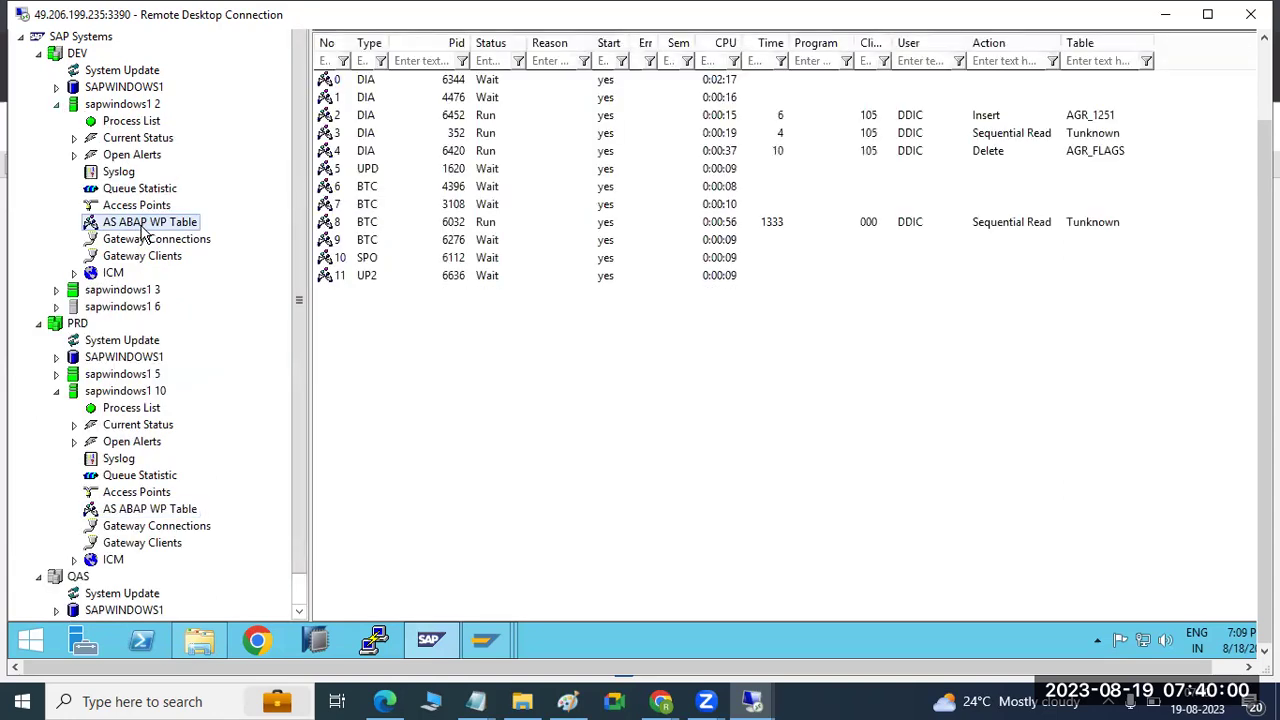
pyautogui.click(908, 228)
pyautogui.click(880, 155)
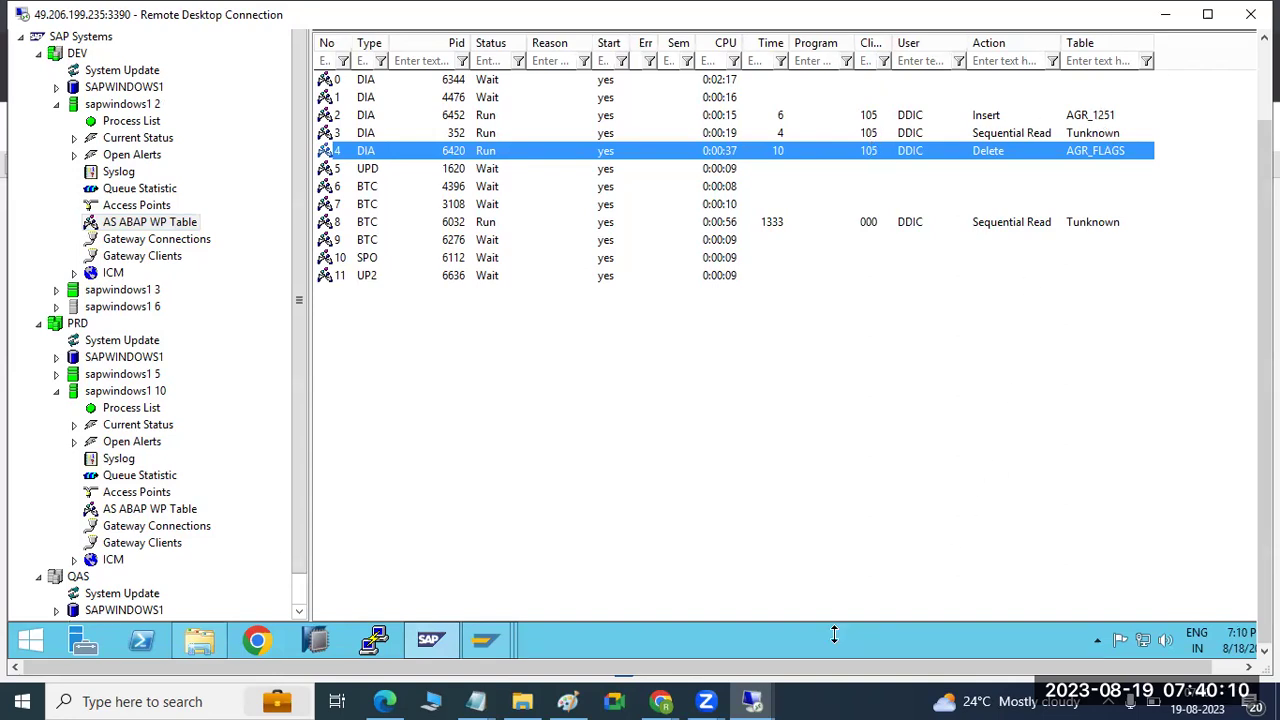
pyautogui.moveTo(648, 700)
pyautogui.click(760, 620)
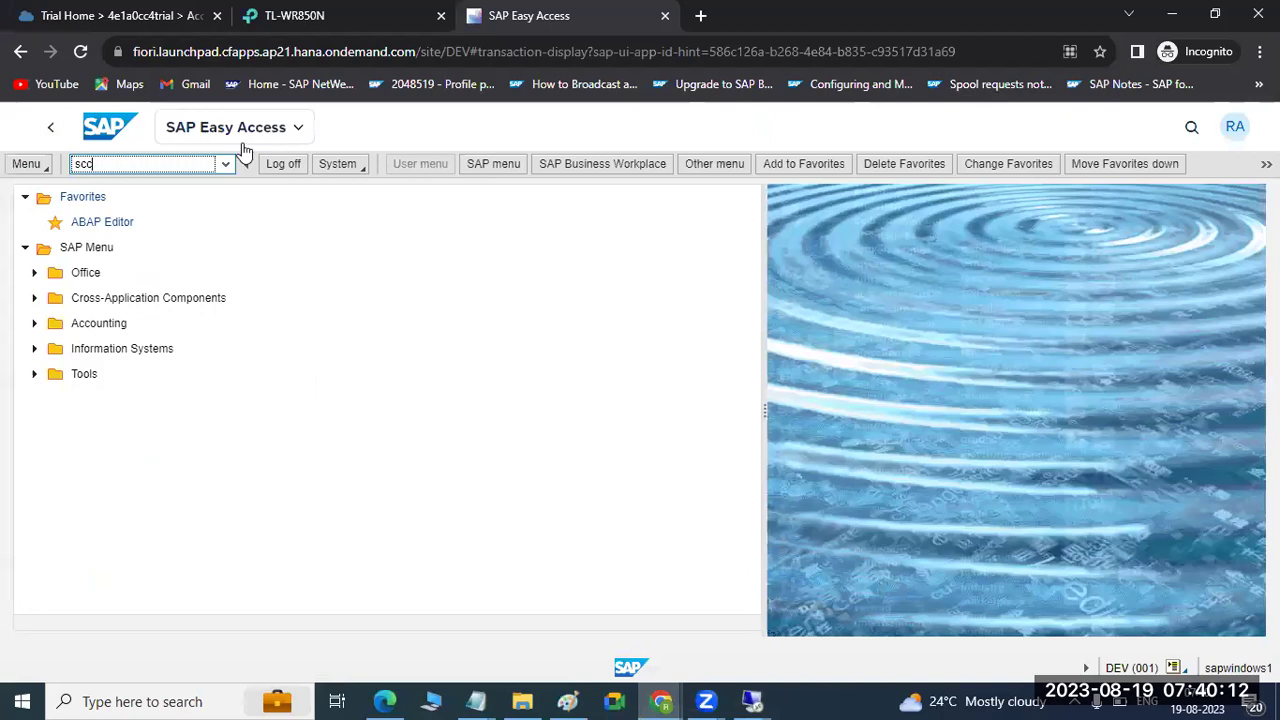
pyautogui.write('al08')
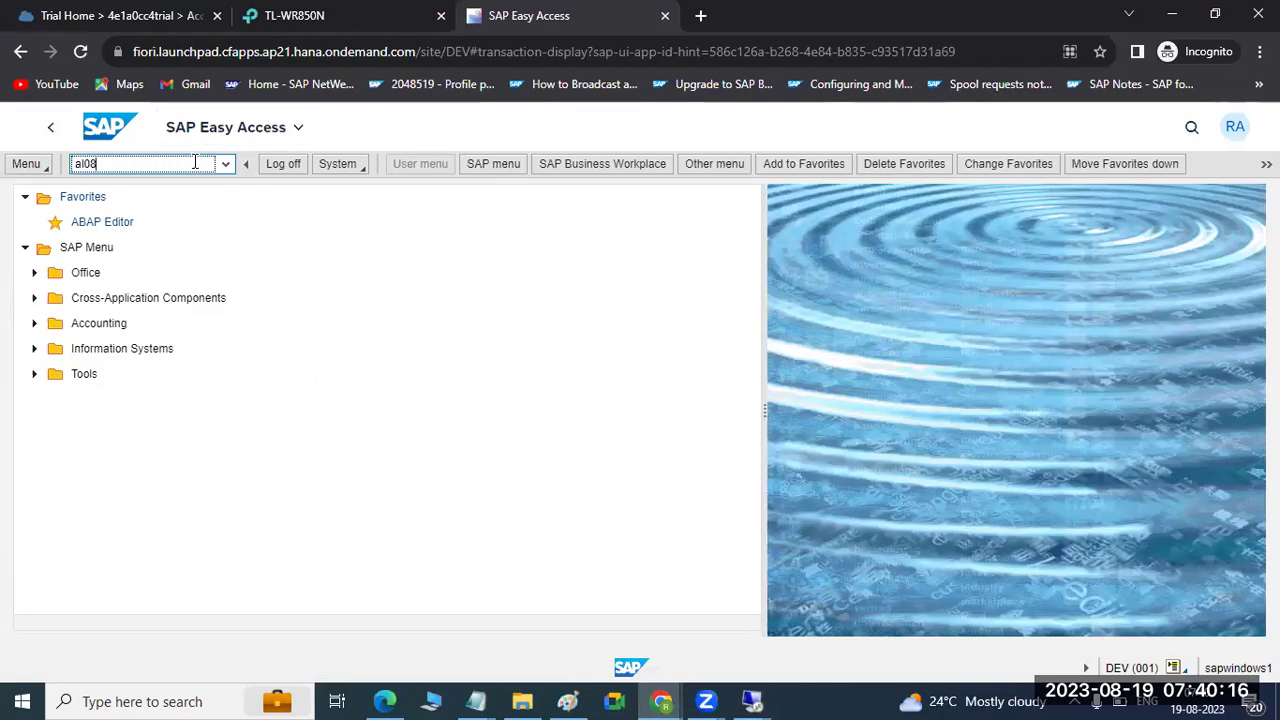
pyautogui.press('Return')
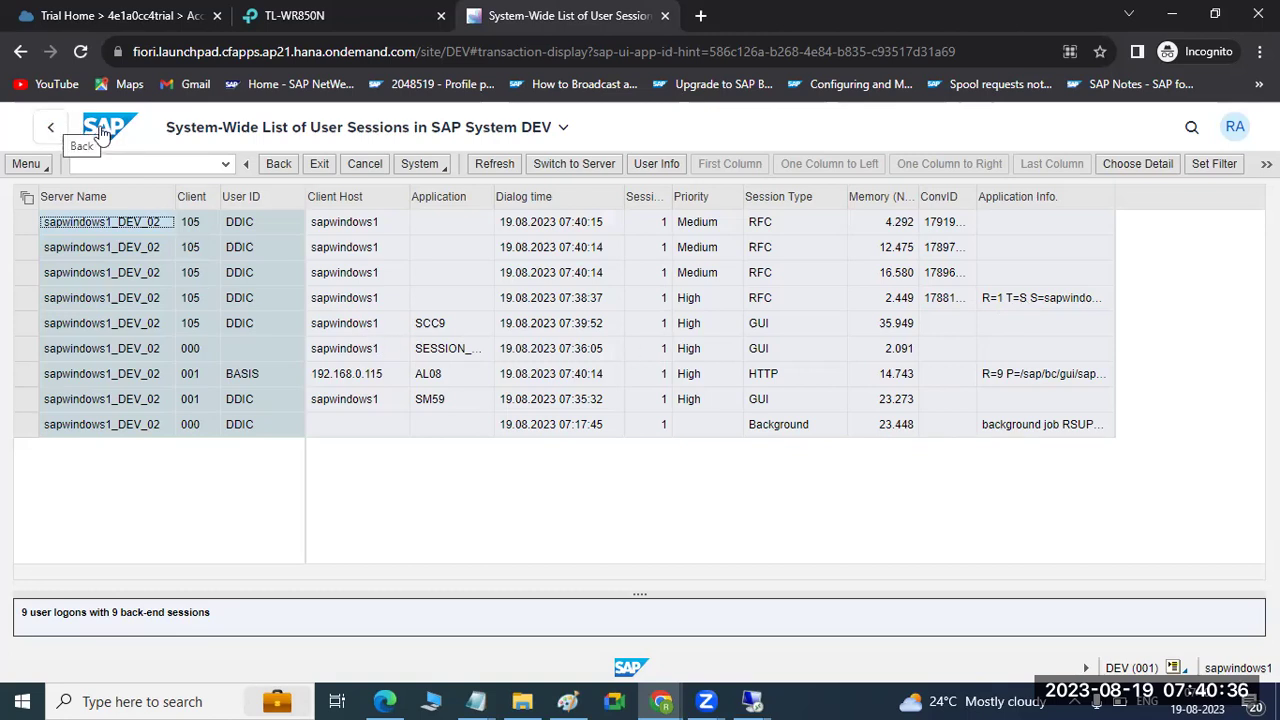
pyautogui.click(497, 166)
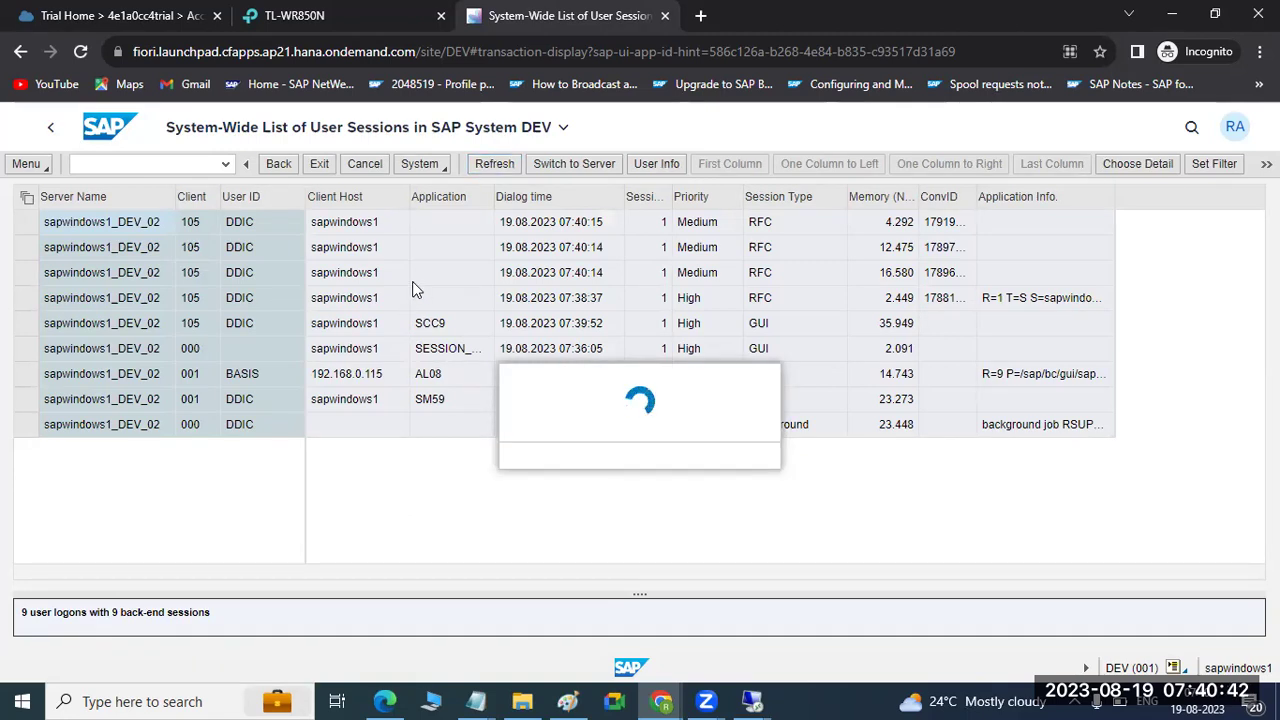
pyautogui.click(55, 130)
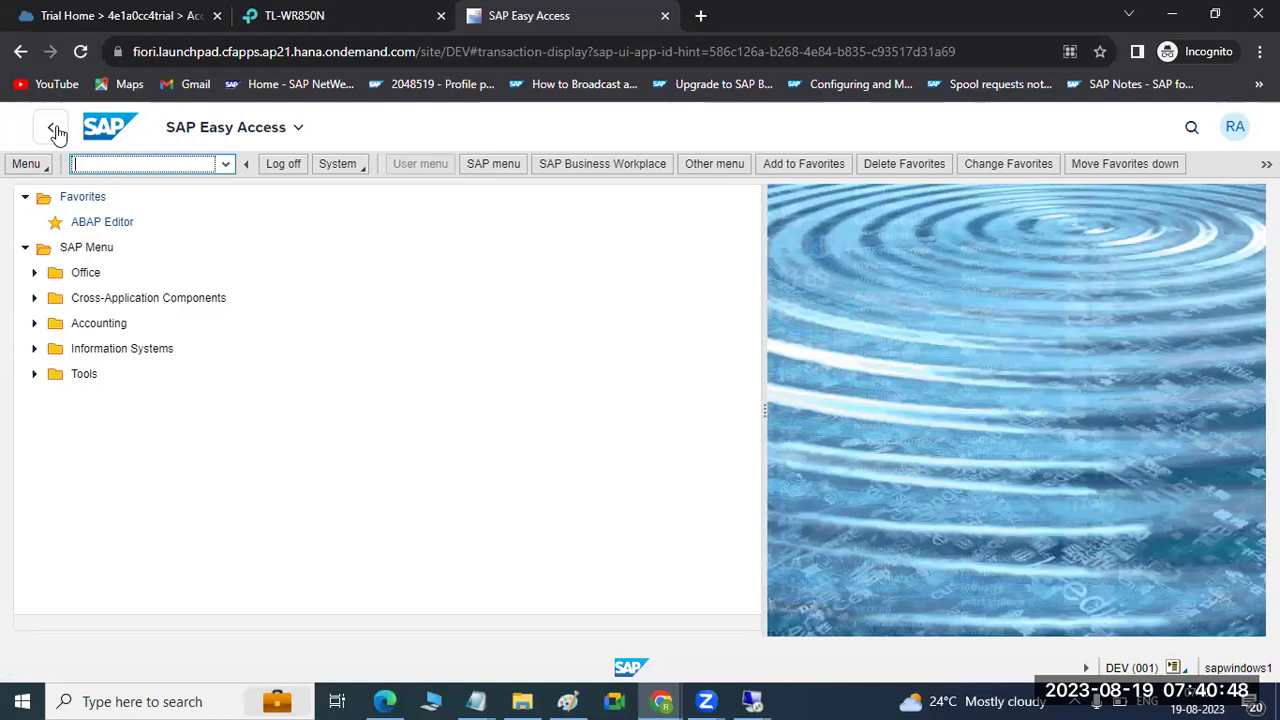
pyautogui.hotkey('ctrl', 'l')
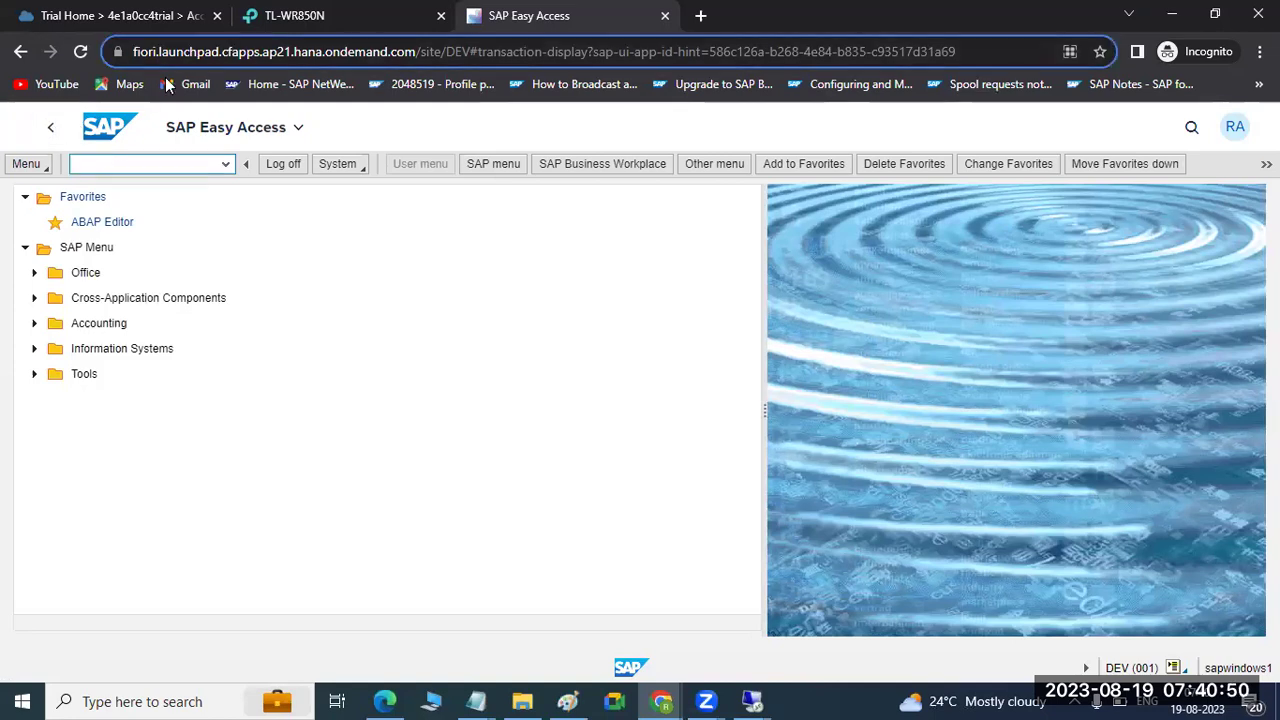
pyautogui.hotkey('ctrl', 'a')
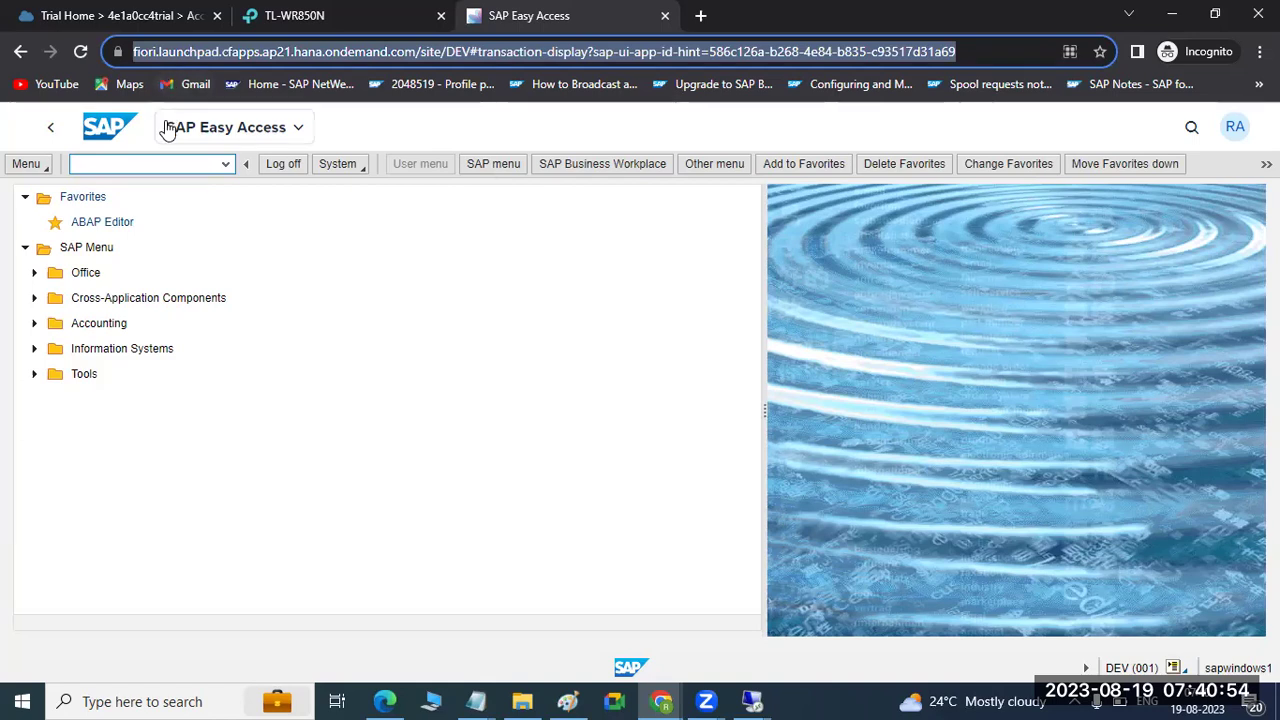
pyautogui.click(754, 701)
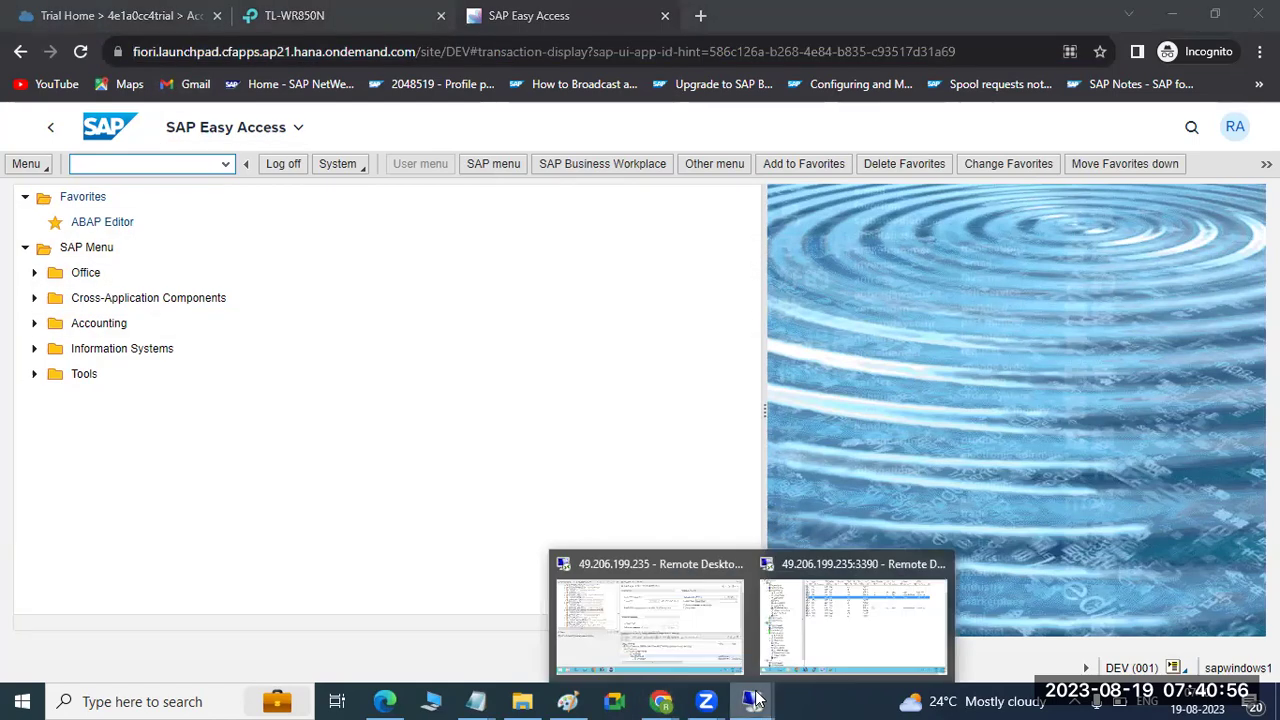
# Refresh the DEV work process table to show USR13/USR12 deletes and CCCFLOW reads
pyautogui.click(817, 613)
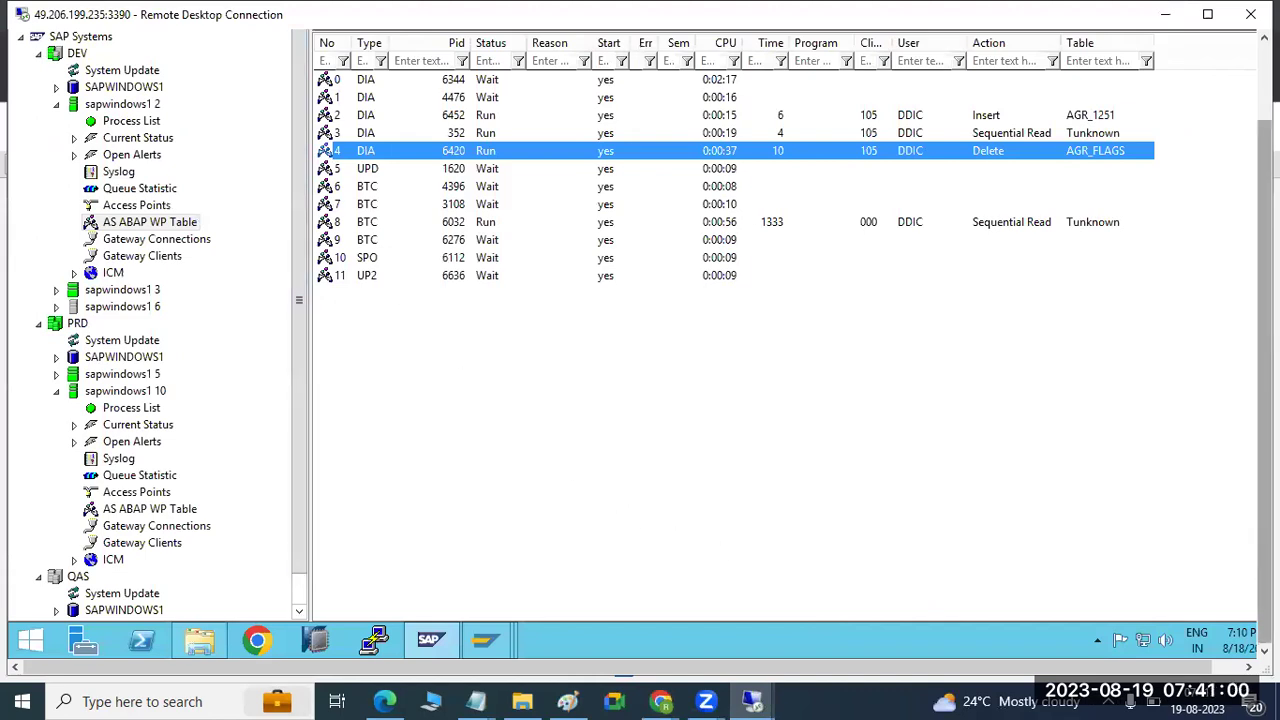
pyautogui.moveTo(1264, 380); pyautogui.dragTo(1264, 304)
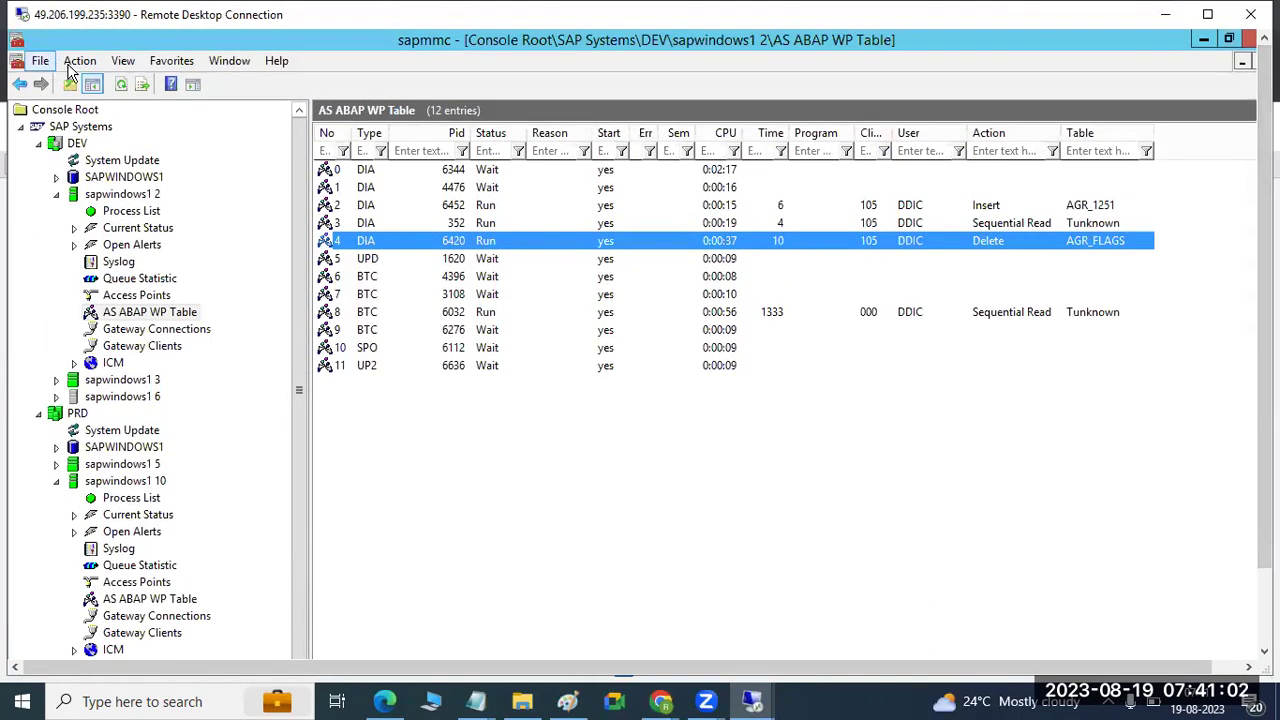
pyautogui.click(120, 84)
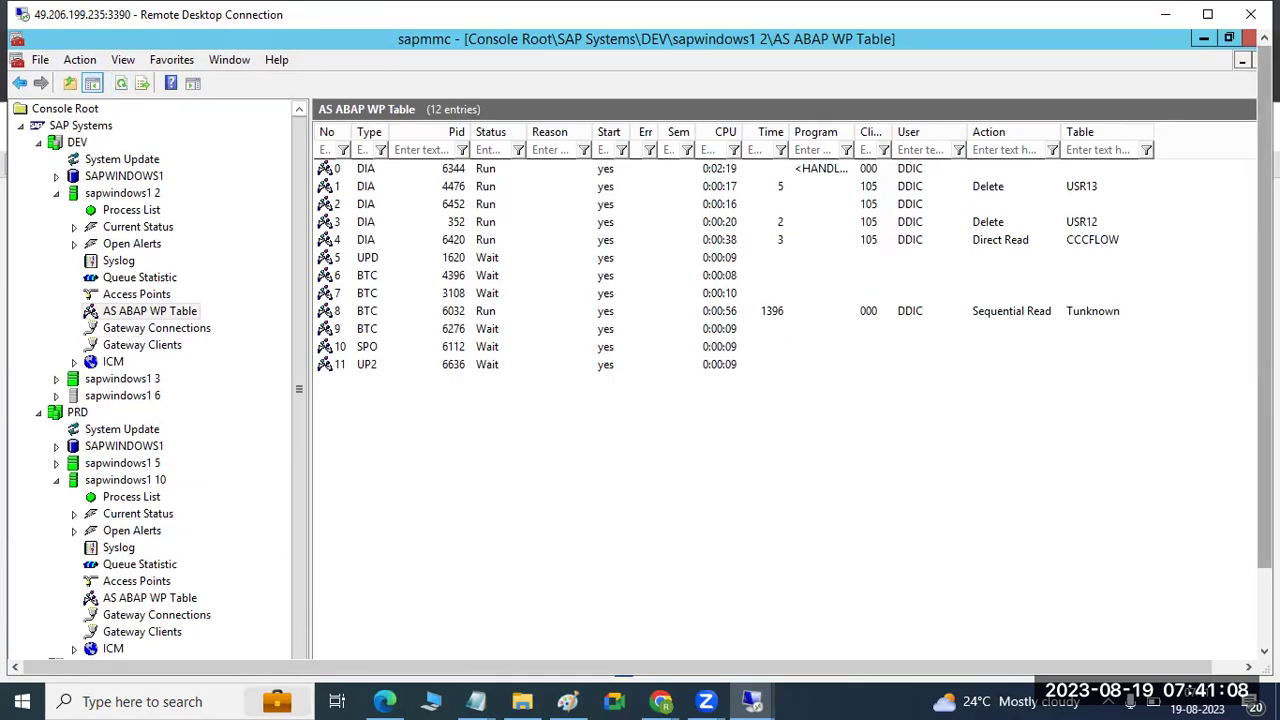
pyautogui.click(566, 700)
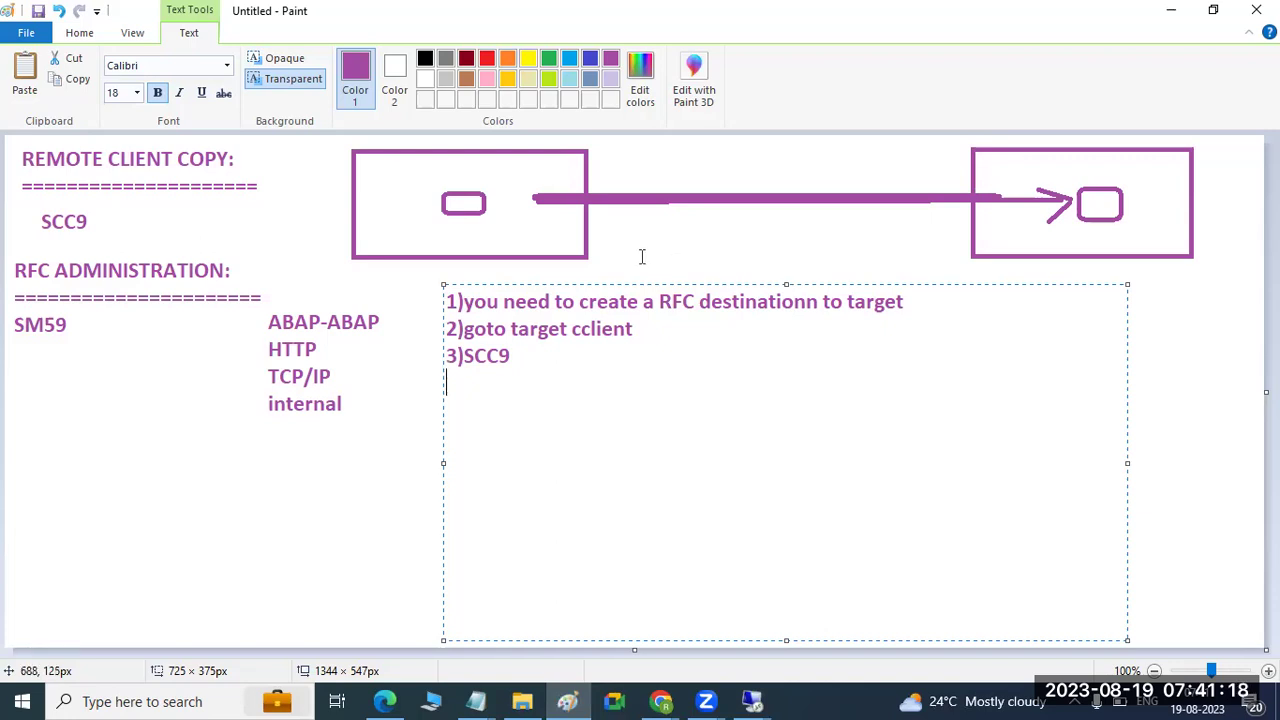
# Add the line 'SCC3 - logs' beneath 3)SCC9 in the Paint notes text box
pyautogui.moveTo(448, 380); pyautogui.dragTo(433, 302)
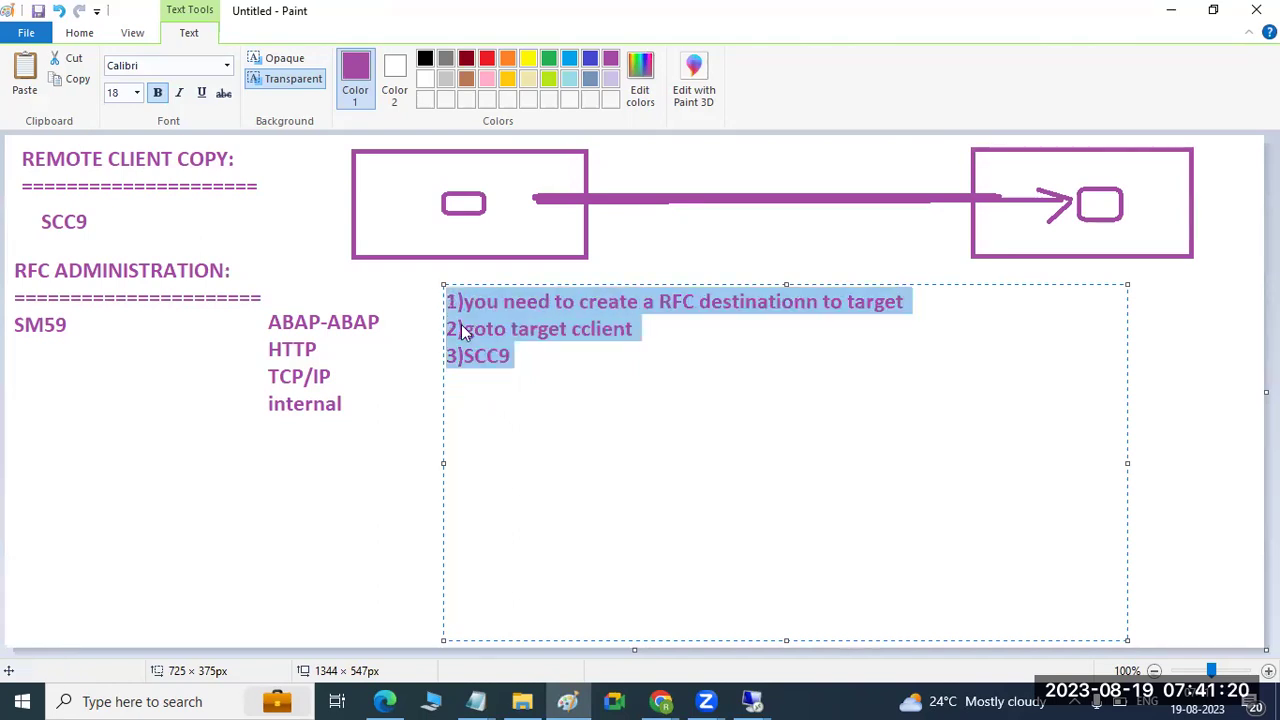
pyautogui.click(524, 382)
pyautogui.moveTo(524, 375); pyautogui.dragTo(460, 298)
pyautogui.click(538, 360)
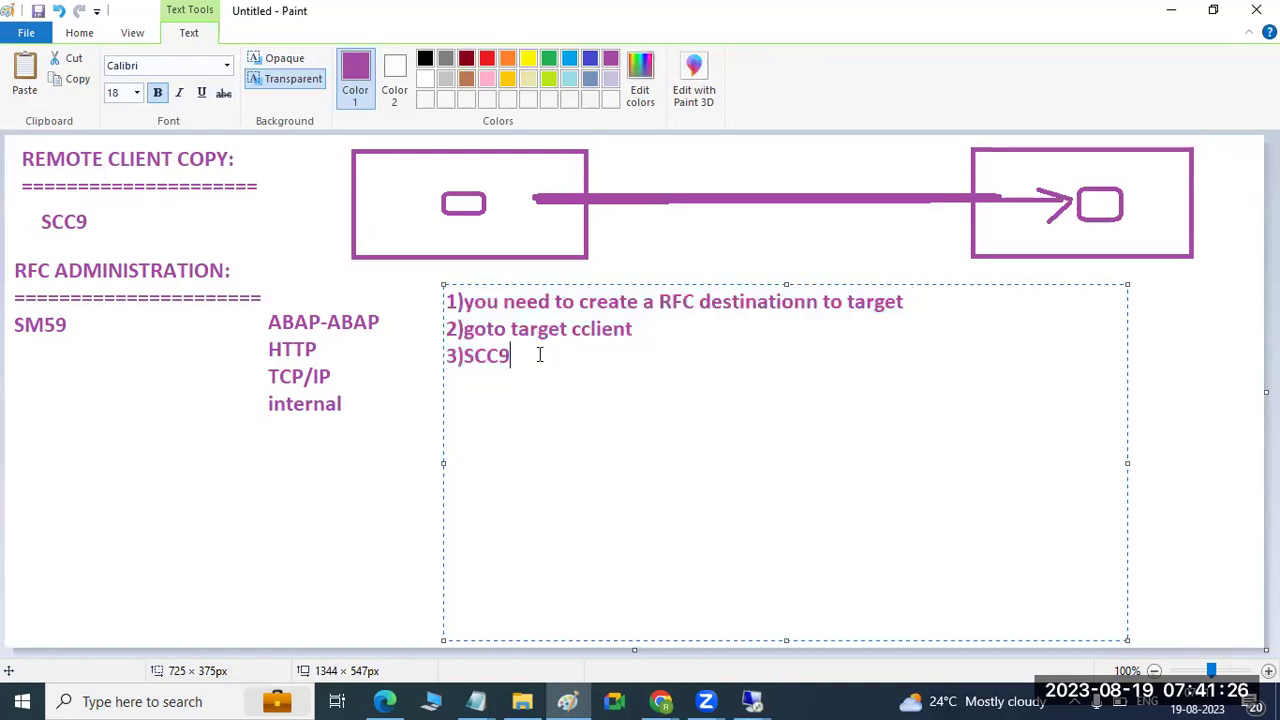
pyautogui.press('Return')
pyautogui.write('SCC3 - logs')
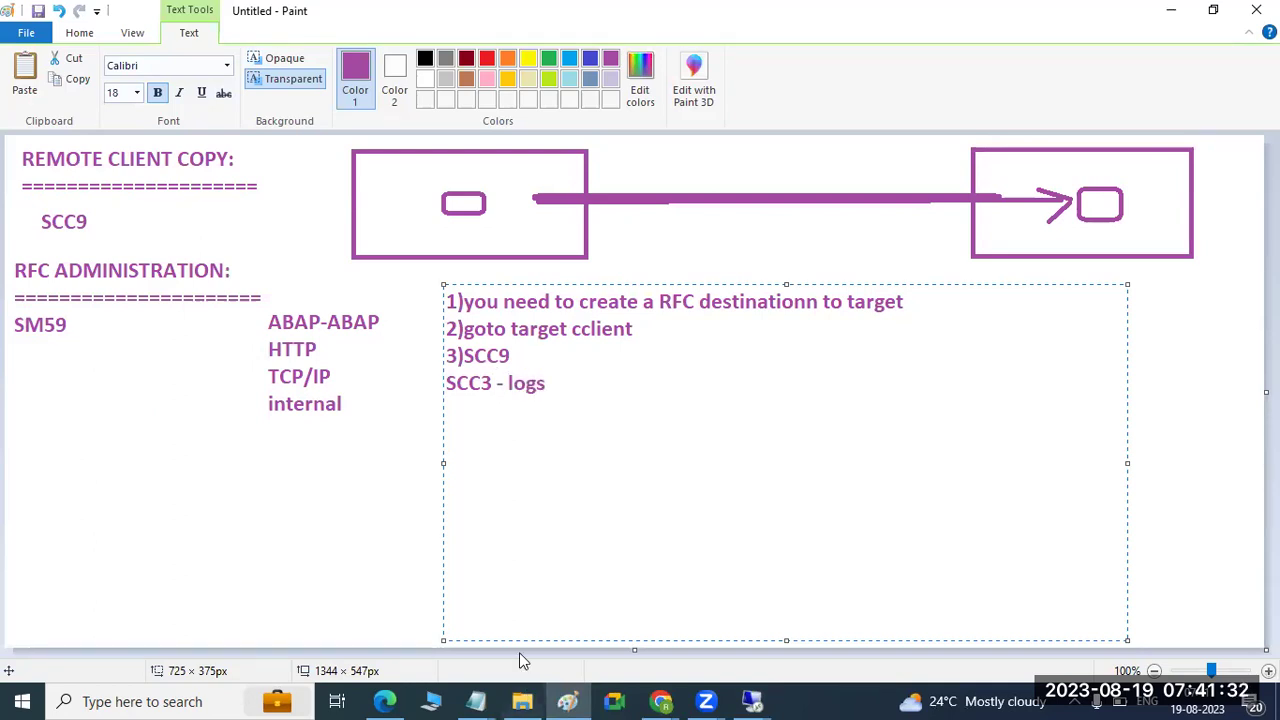
pyautogui.click(177, 469)
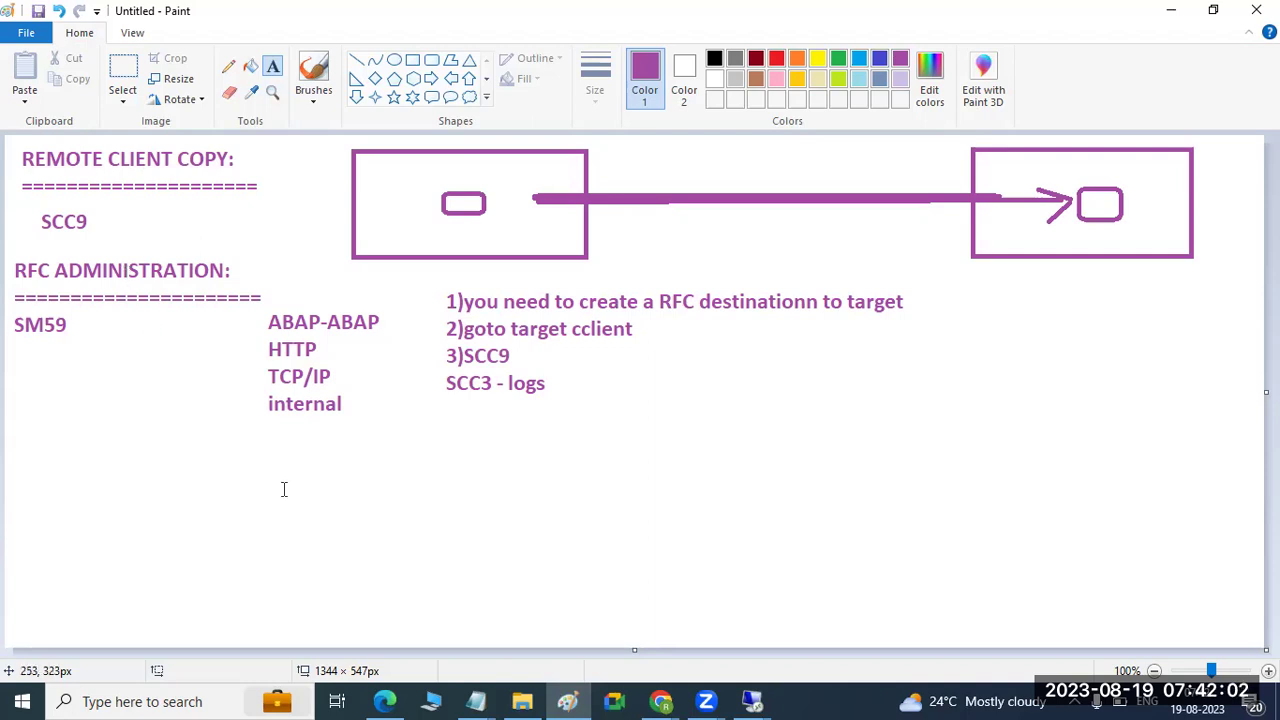
# In the SAP Easy Access browser window, run SM59 to list RFC connections
pyautogui.click(754, 701)
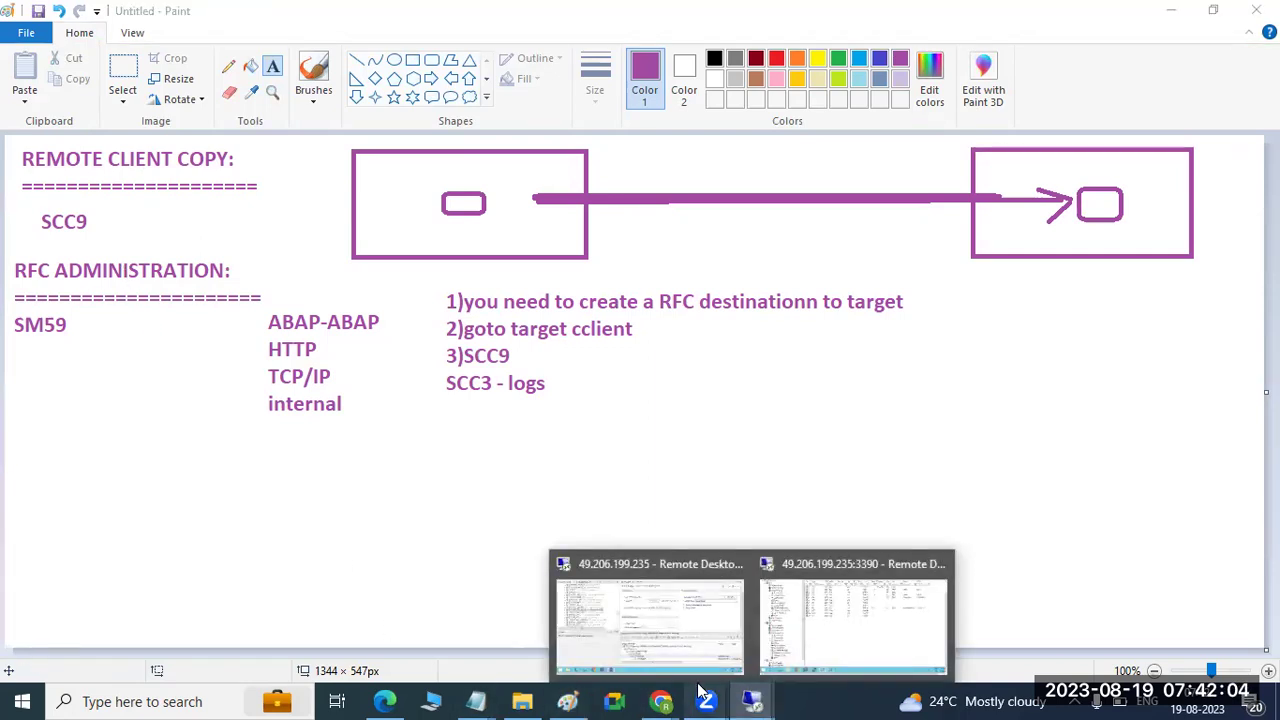
pyautogui.moveTo(661, 701)
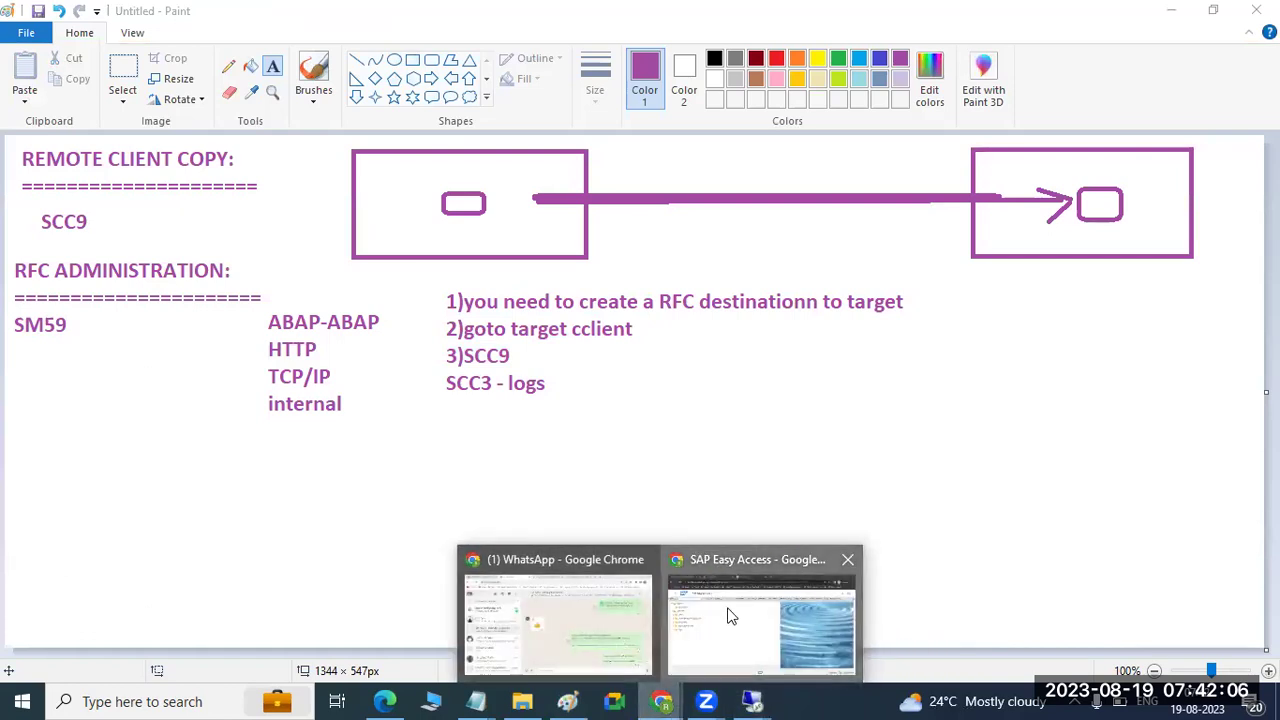
pyautogui.click(760, 625)
pyautogui.write('sm59')
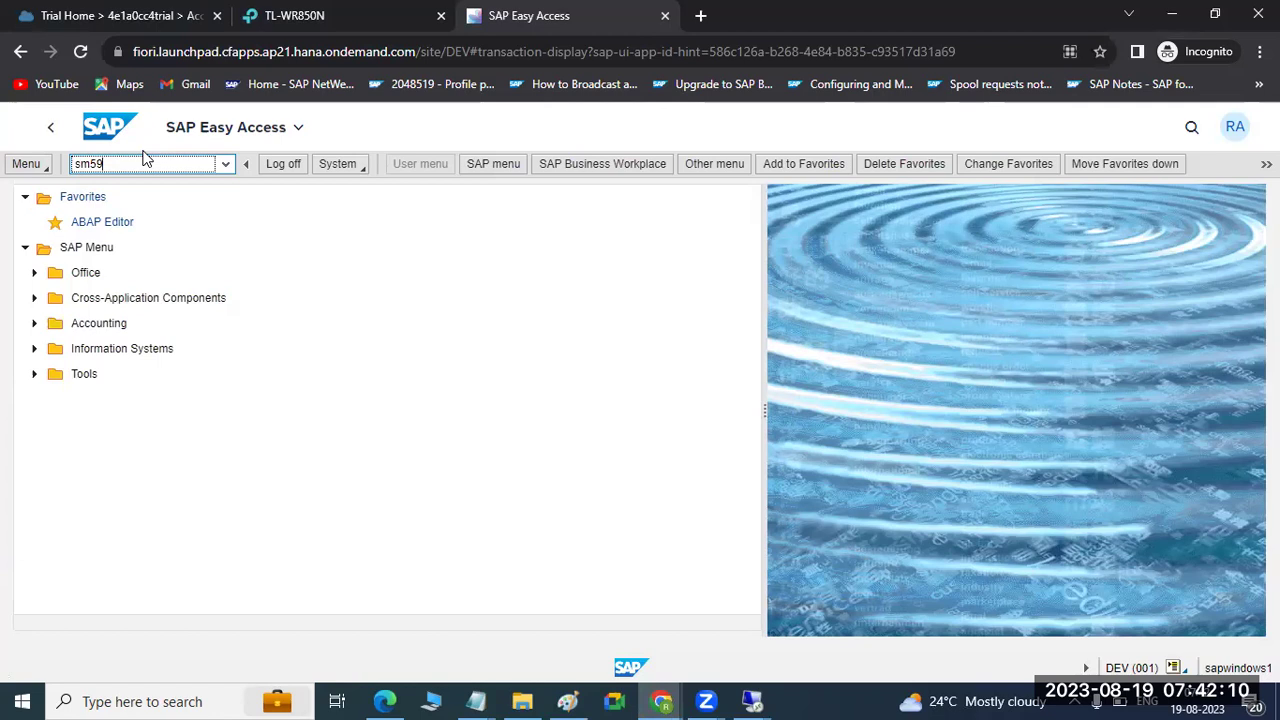
pyautogui.press('Return')
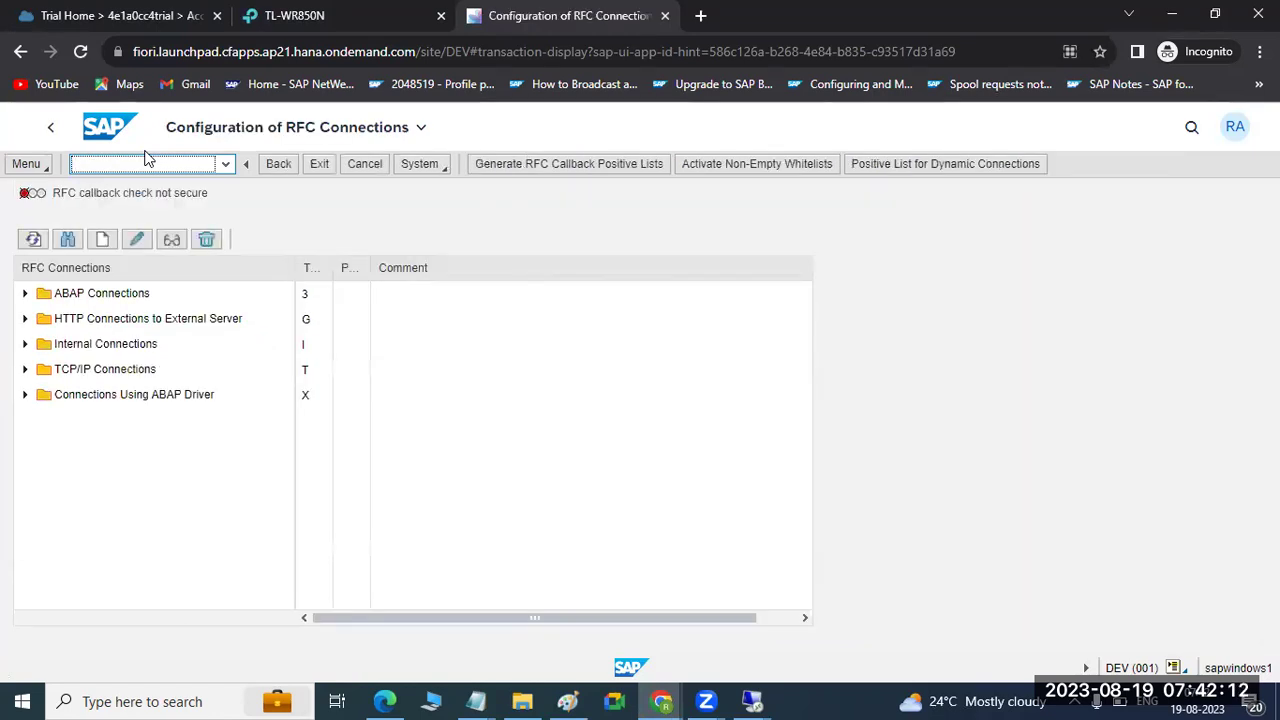
# Expand and collapse the ABAP, HTTP and TCP/IP connection folders, then go back to Easy Access
pyautogui.click(28, 302)
pyautogui.click(27, 300)
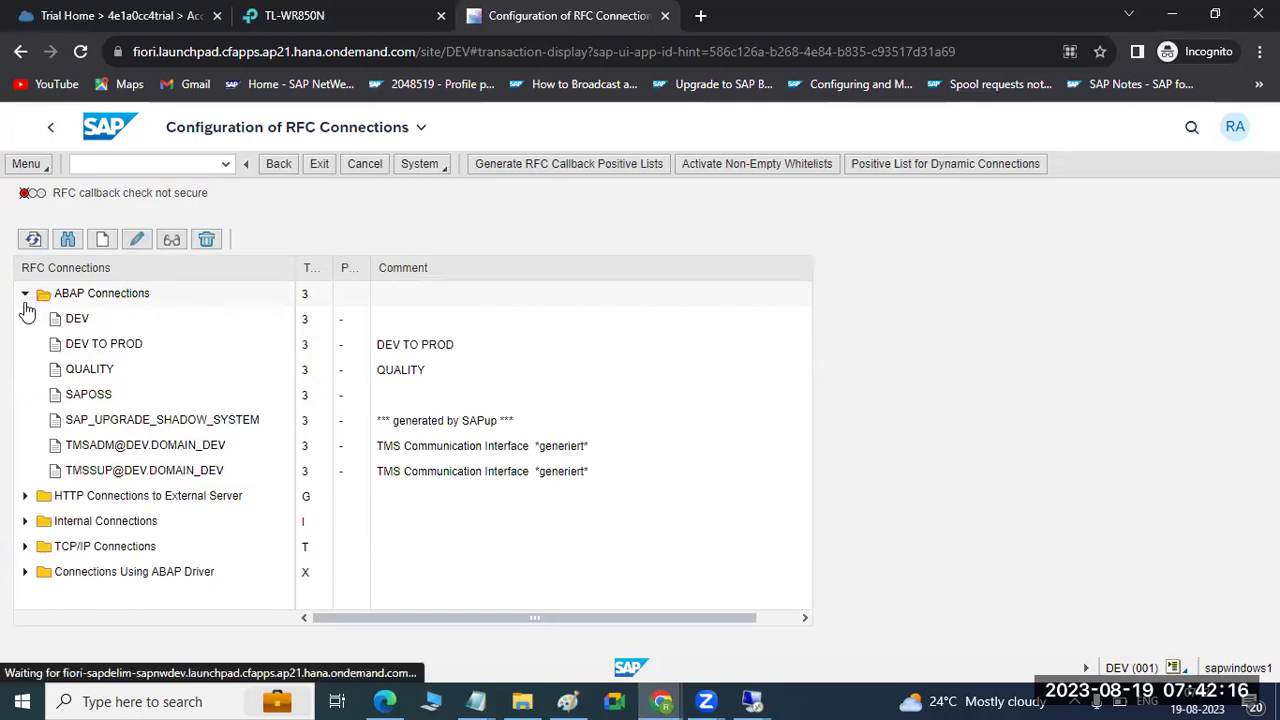
pyautogui.click(26, 321)
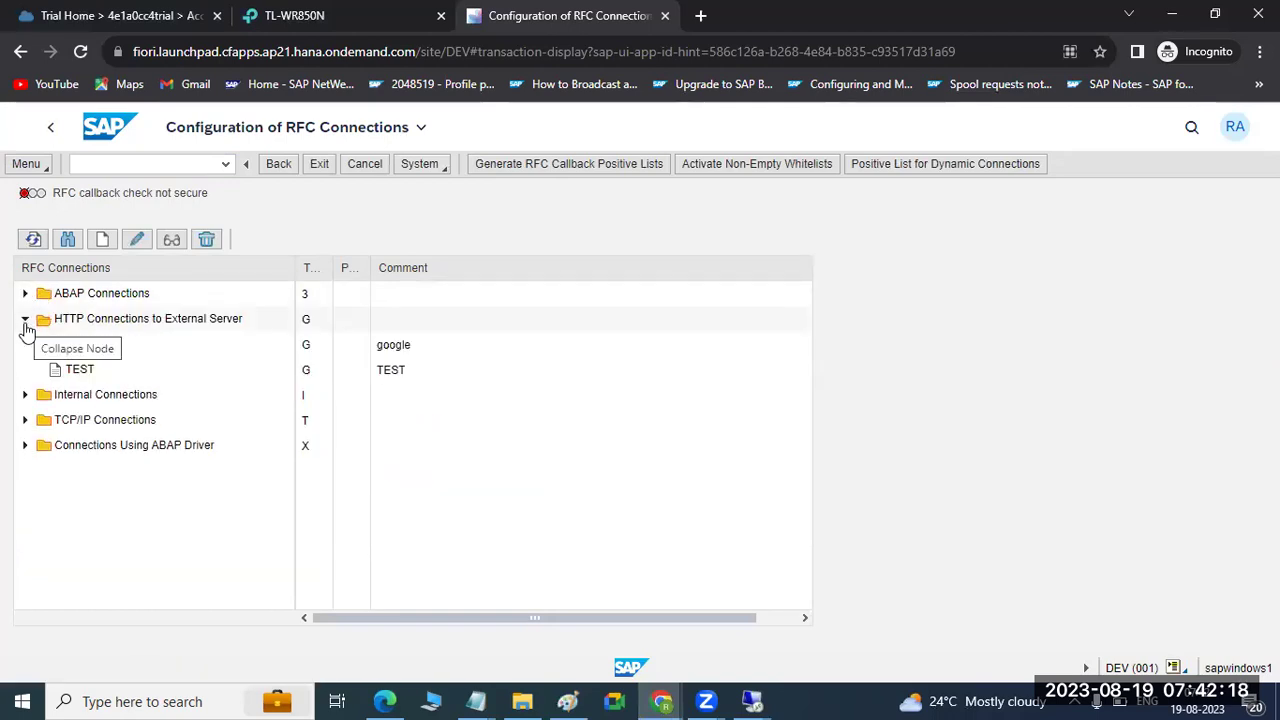
pyautogui.click(28, 327)
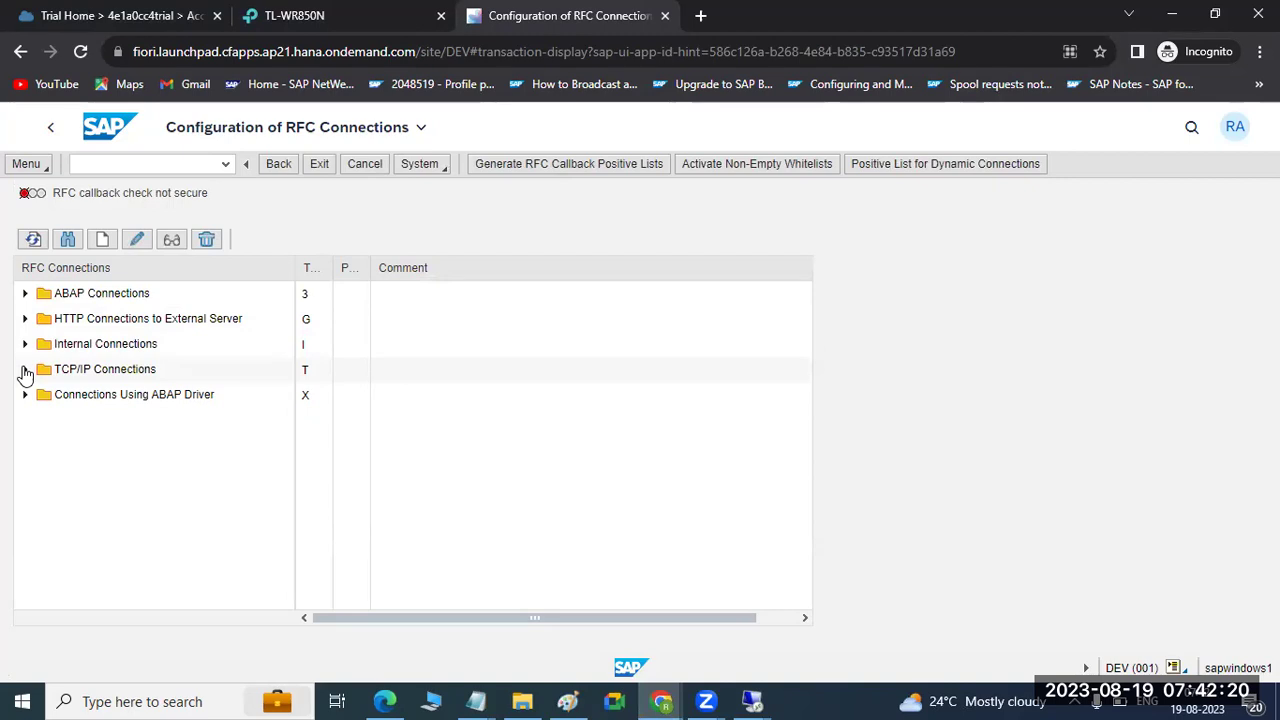
pyautogui.click(26, 370)
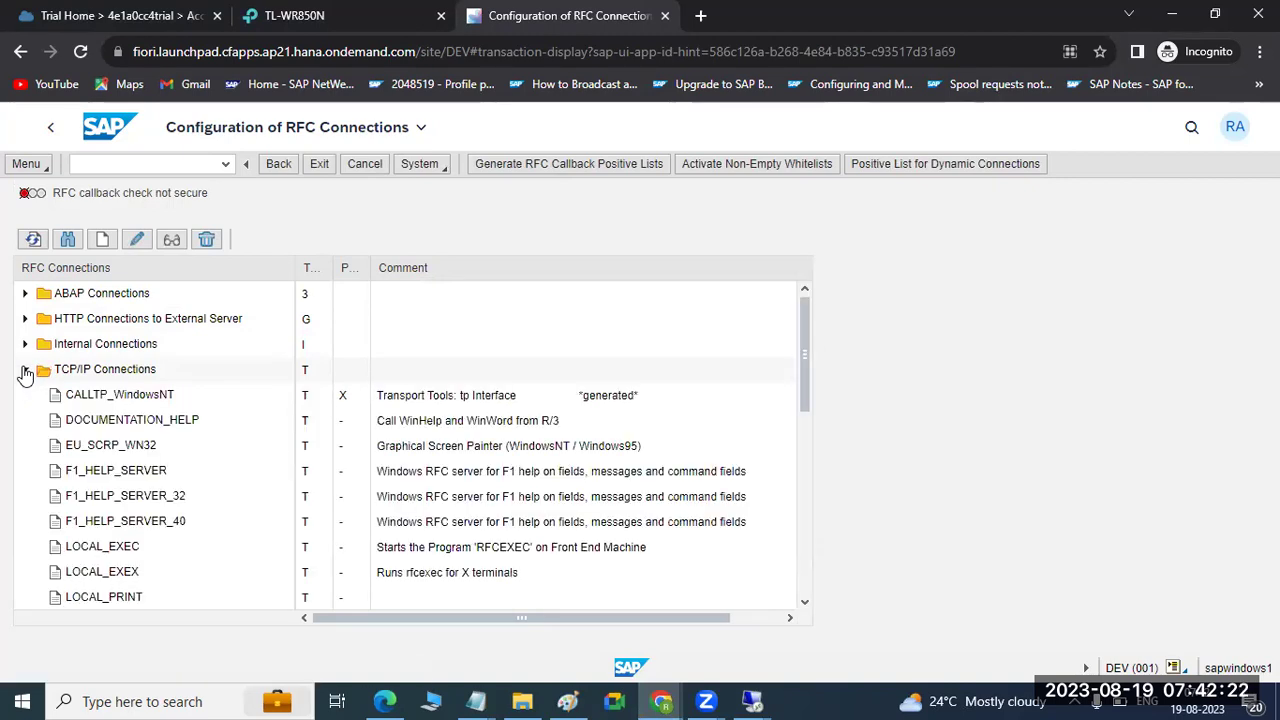
pyautogui.click(26, 371)
pyautogui.click(47, 133)
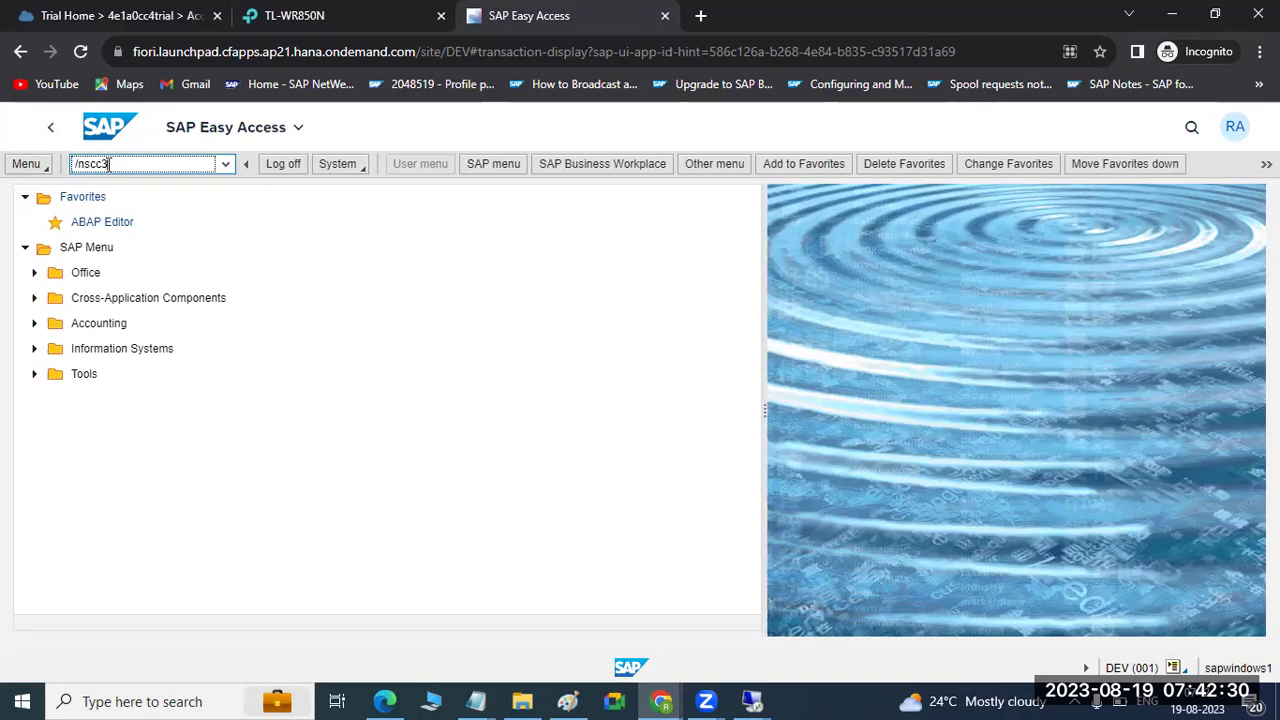
# Run /nscc3, list copy logs for all clients, and open target client 105's copy history
pyautogui.press('Return')
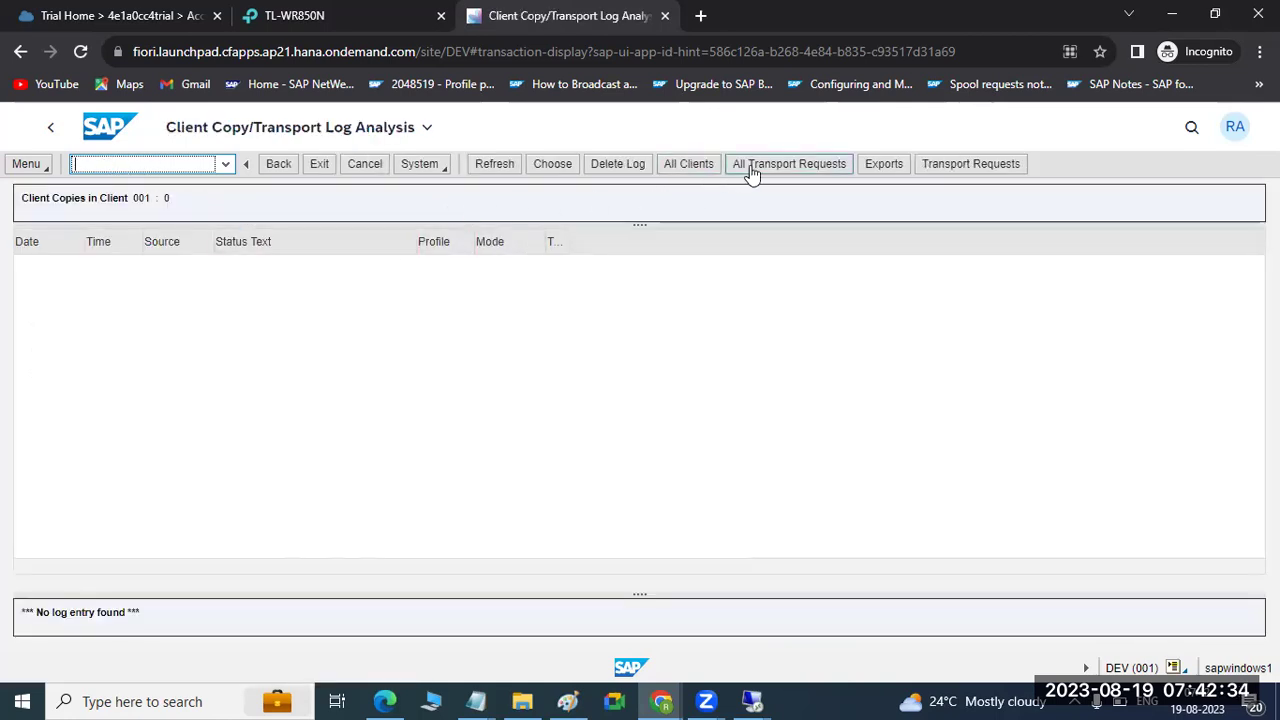
pyautogui.click(692, 168)
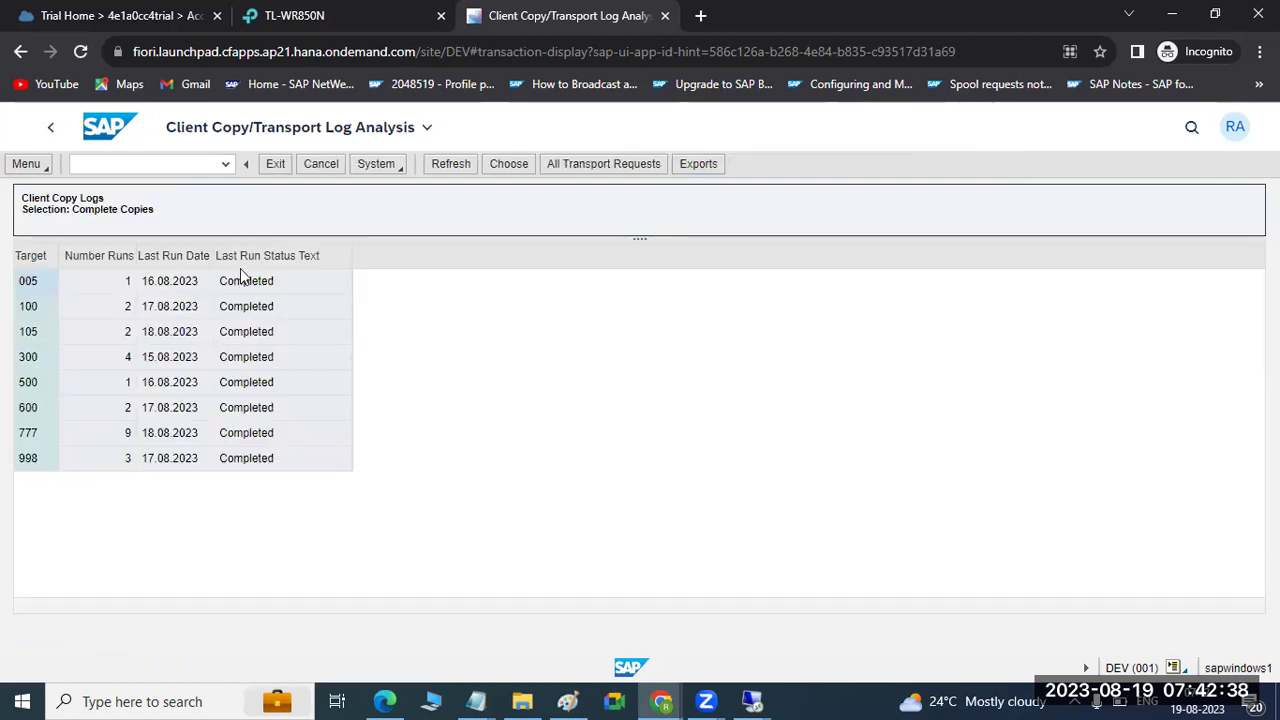
pyautogui.click(197, 436)
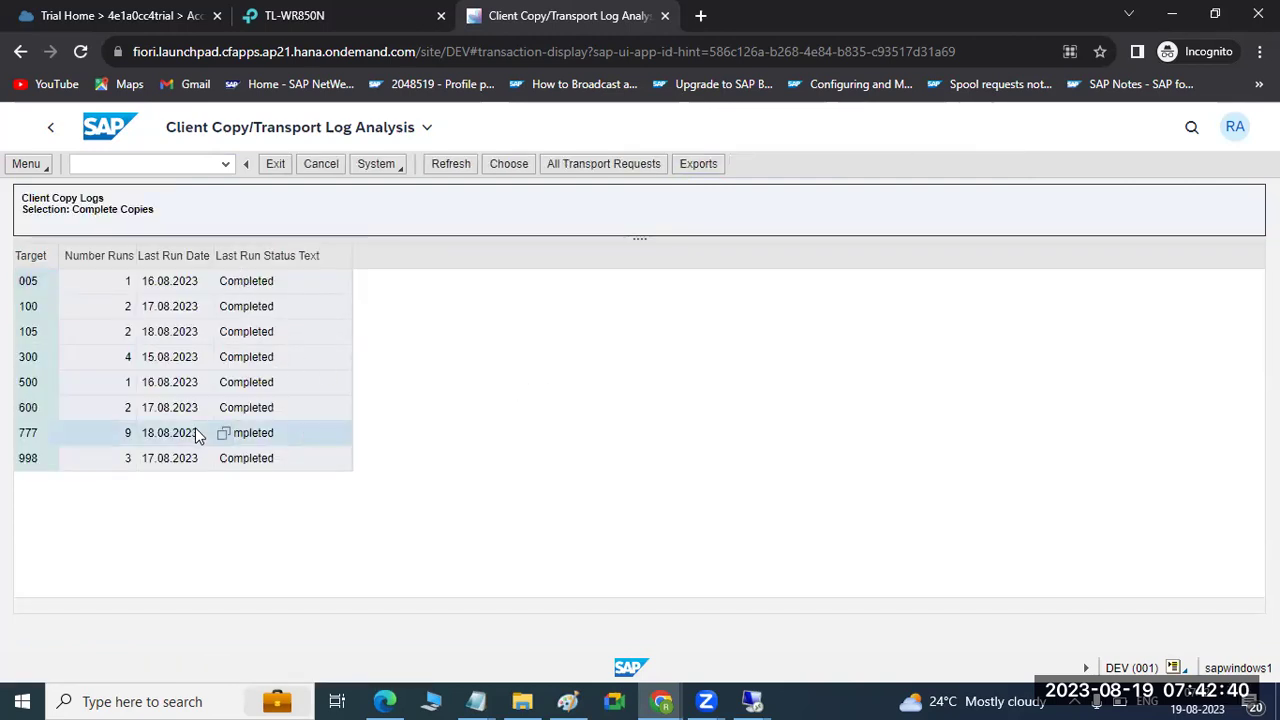
pyautogui.doubleClick(175, 338)
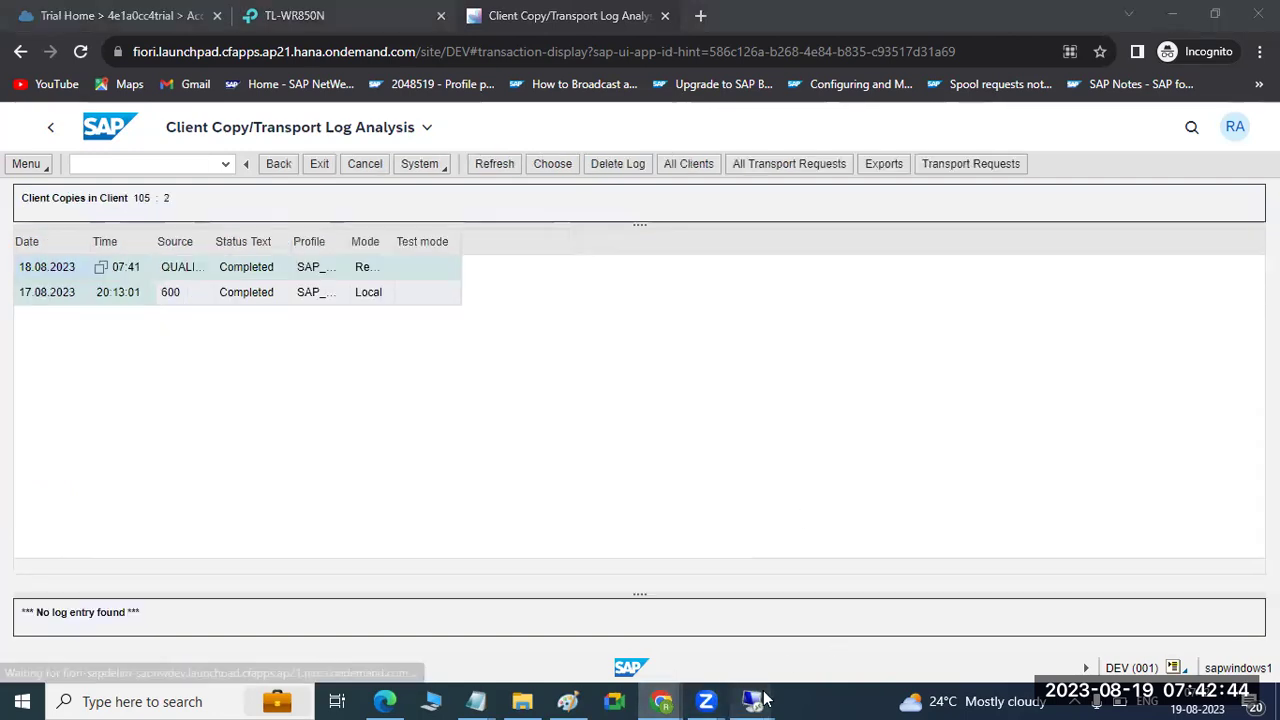
# Switch to the other remote desktop session showing the Copy Client log window
pyautogui.moveTo(750, 698)
pyautogui.click(688, 617)
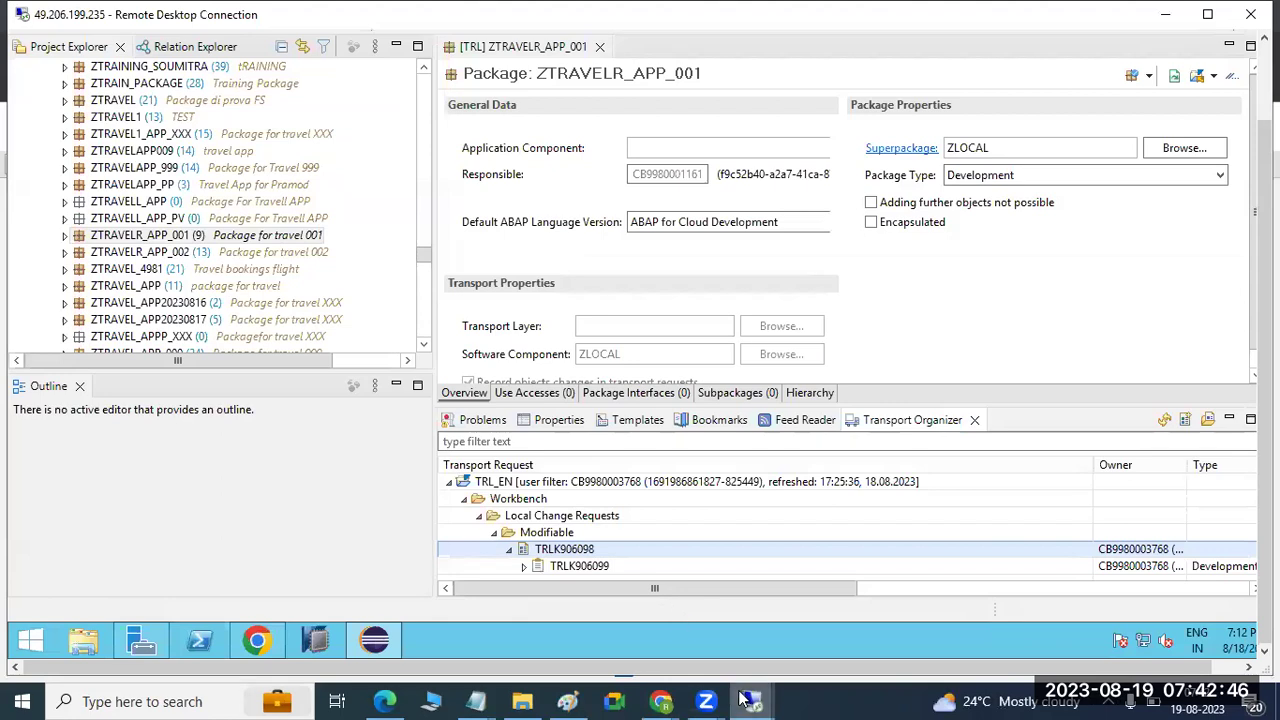
pyautogui.click(853, 625)
pyautogui.moveTo(480, 650)
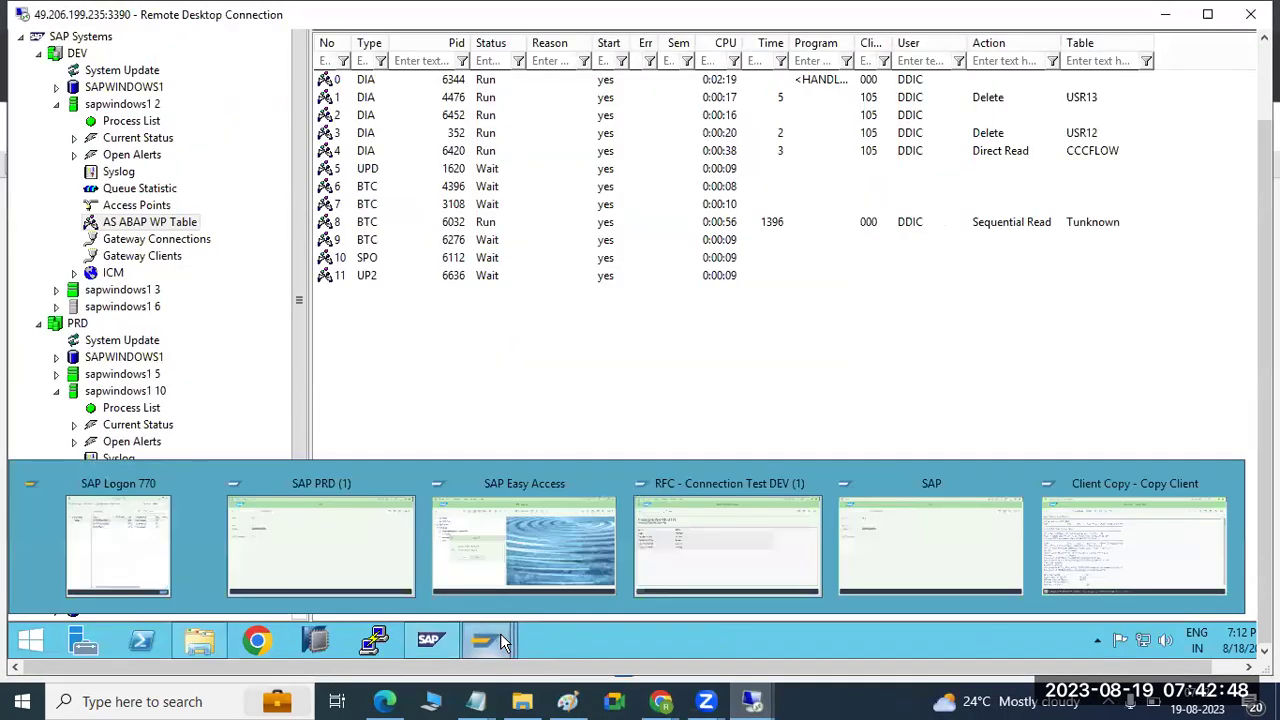
pyautogui.click(1089, 566)
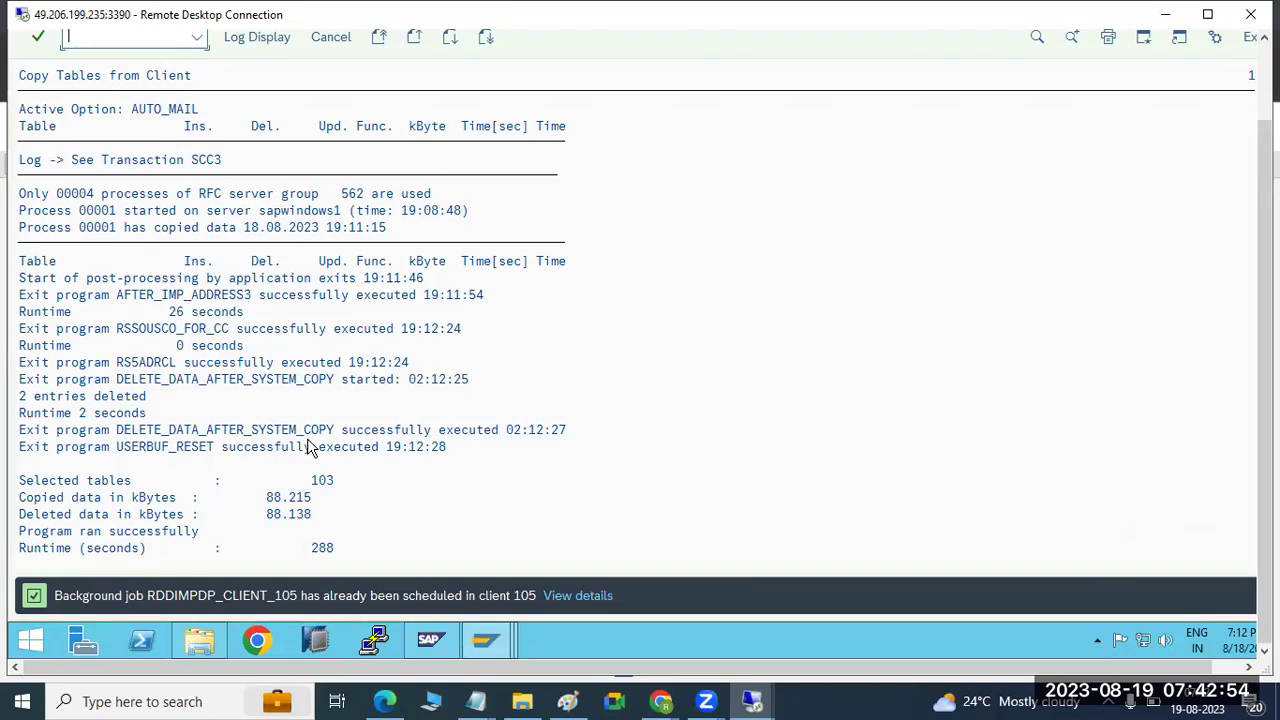
# Review the AFTER_IMP_ADDRESS3, runtime and RFC server group log lines, then return to the user menu
pyautogui.click(340, 297)
pyautogui.click(350, 346)
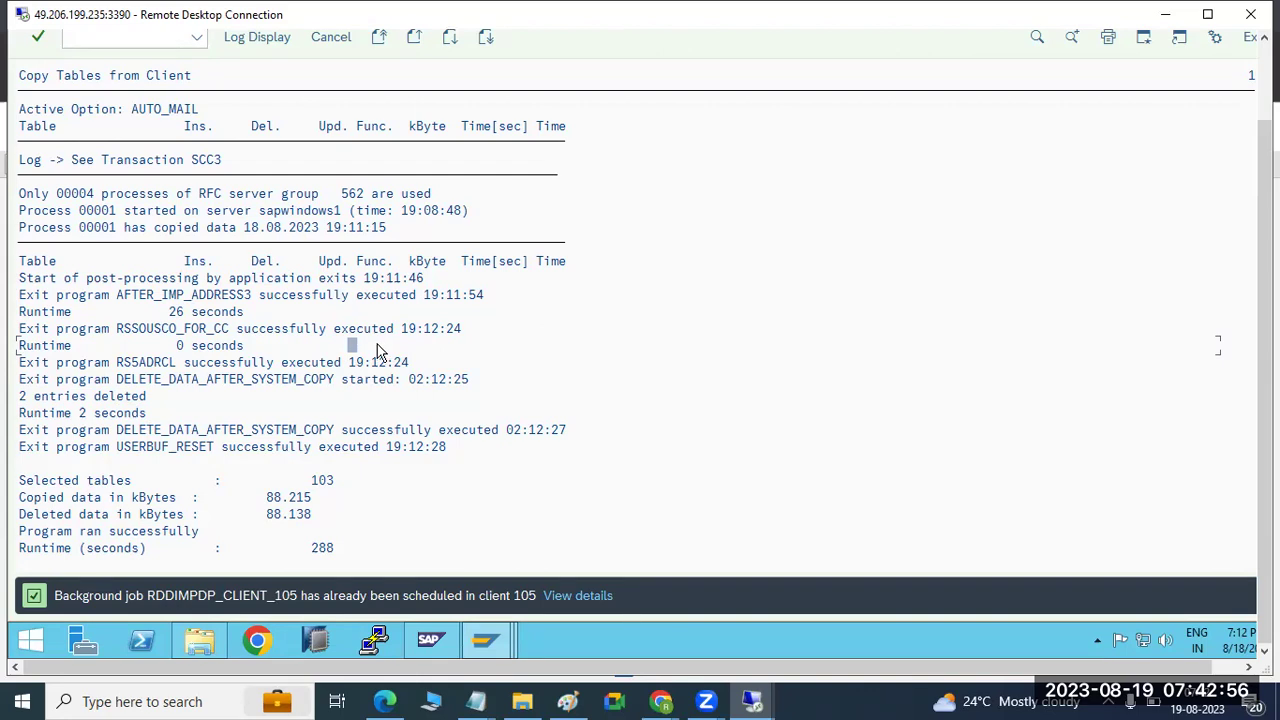
pyautogui.click(337, 195)
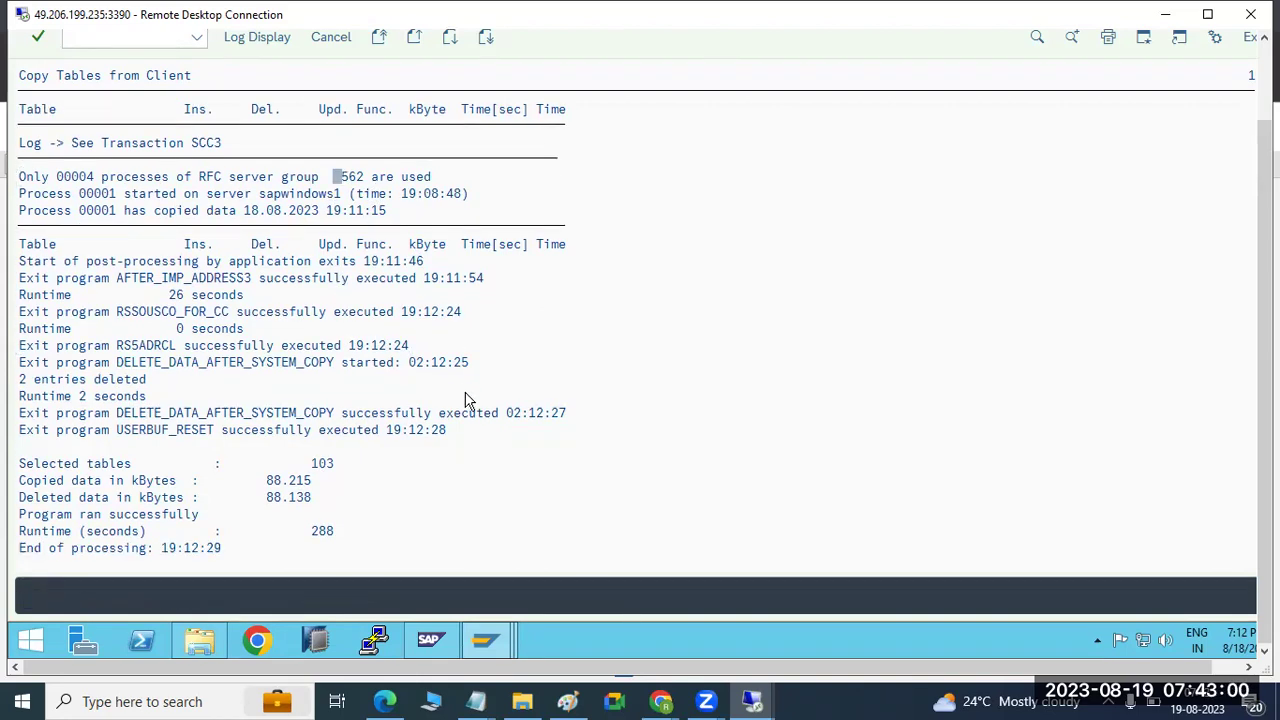
pyautogui.scroll(1, 467, 400)
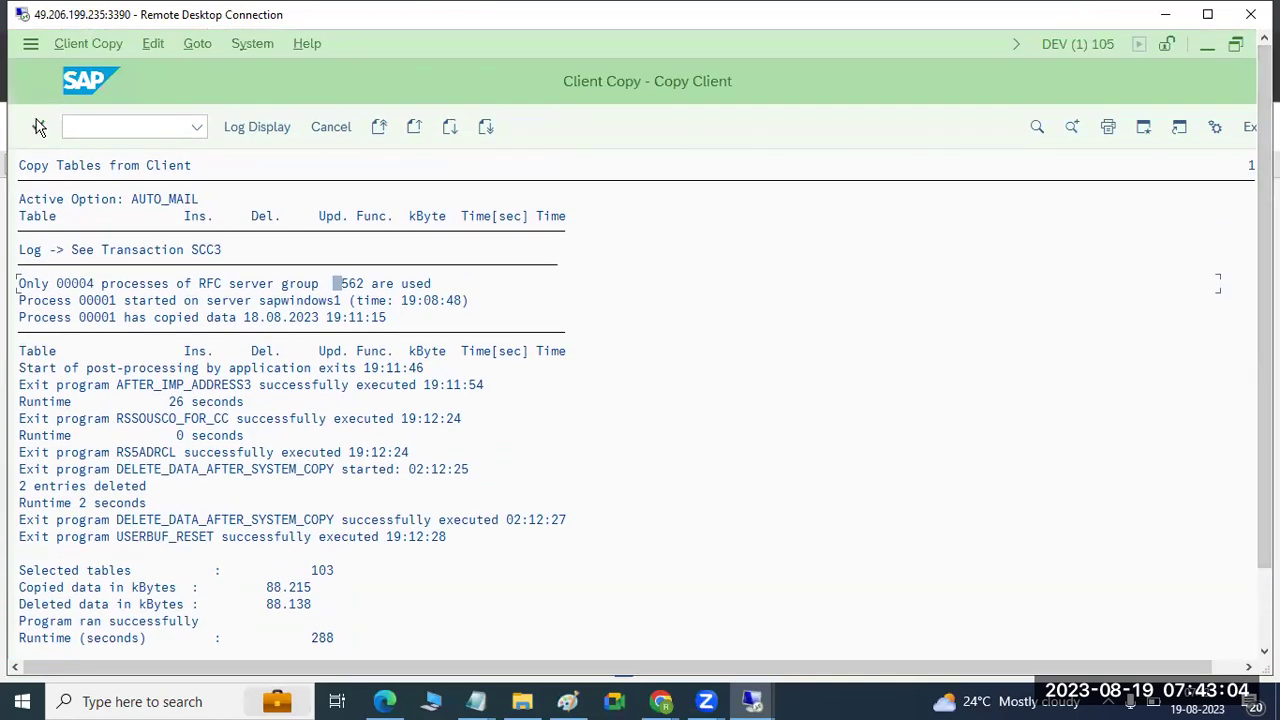
pyautogui.click(331, 127)
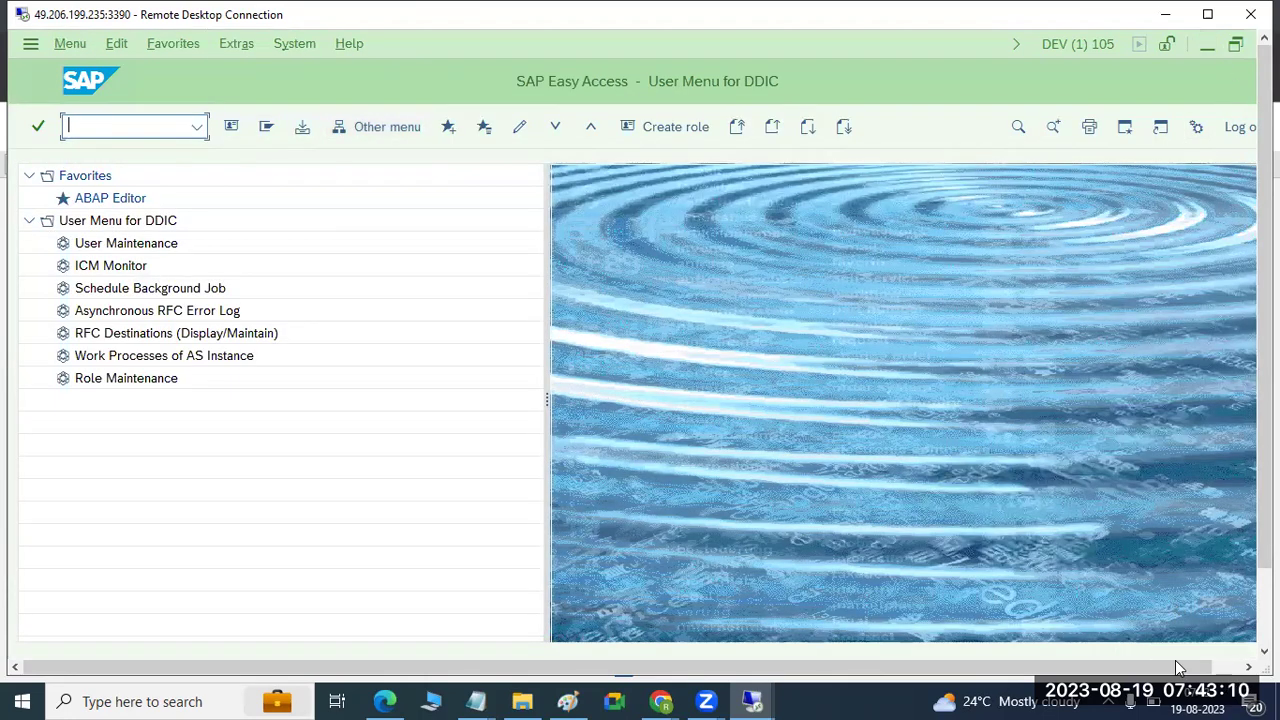
# Log off from the SAP GUI session, confirming with Yes
pyautogui.moveTo(1175, 660); pyautogui.dragTo(1220, 664)
pyautogui.click(1210, 128)
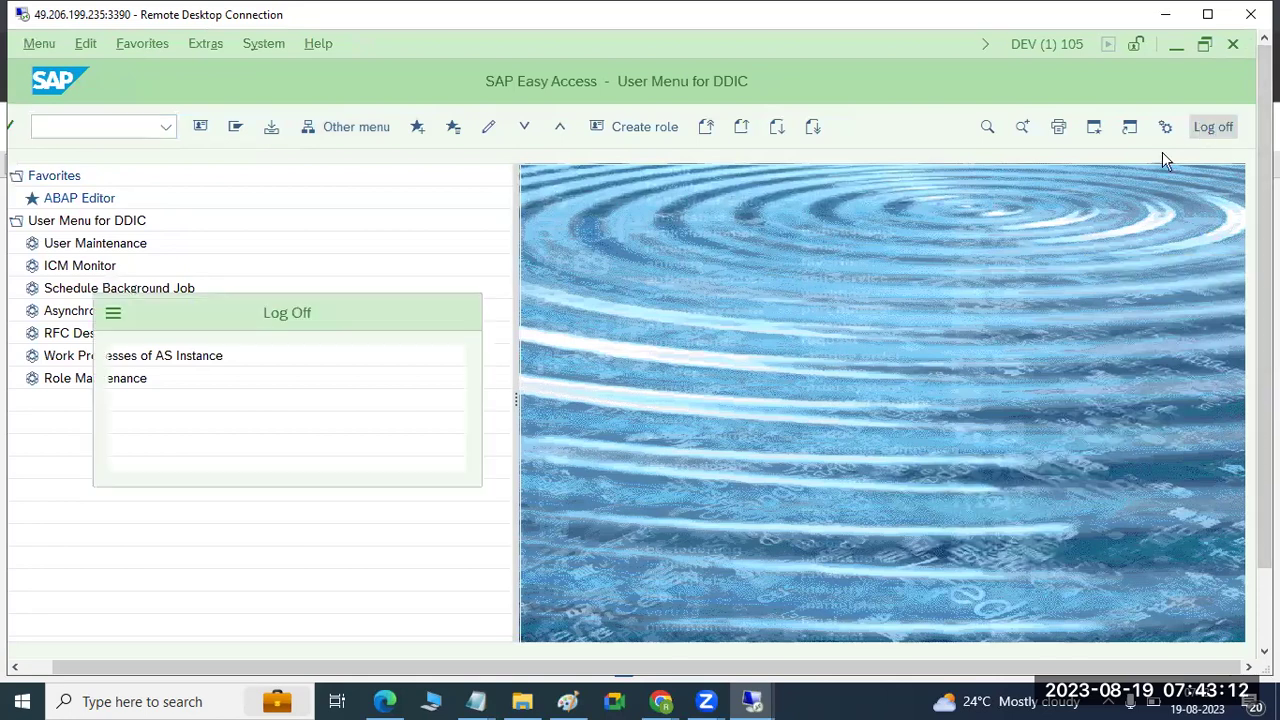
pyautogui.click(210, 450)
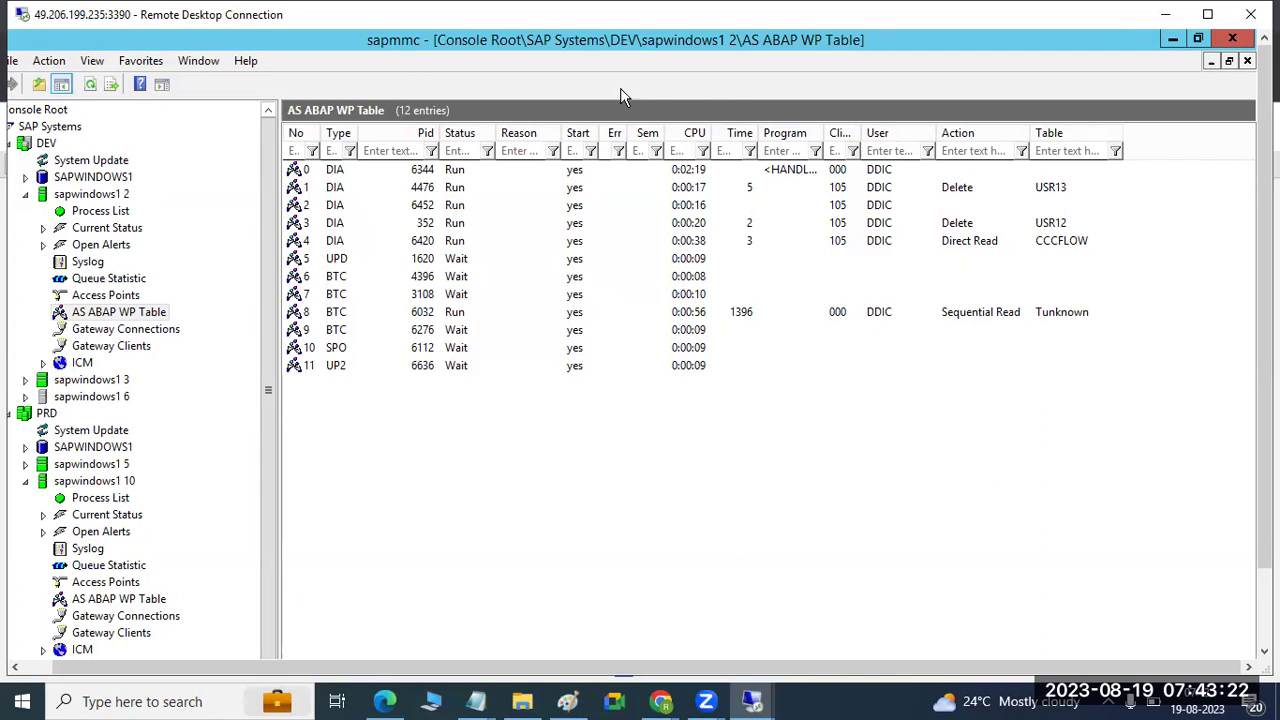
# Refresh the DEV work-process table, collapse PRD and minimise the management console
pyautogui.click(90, 85)
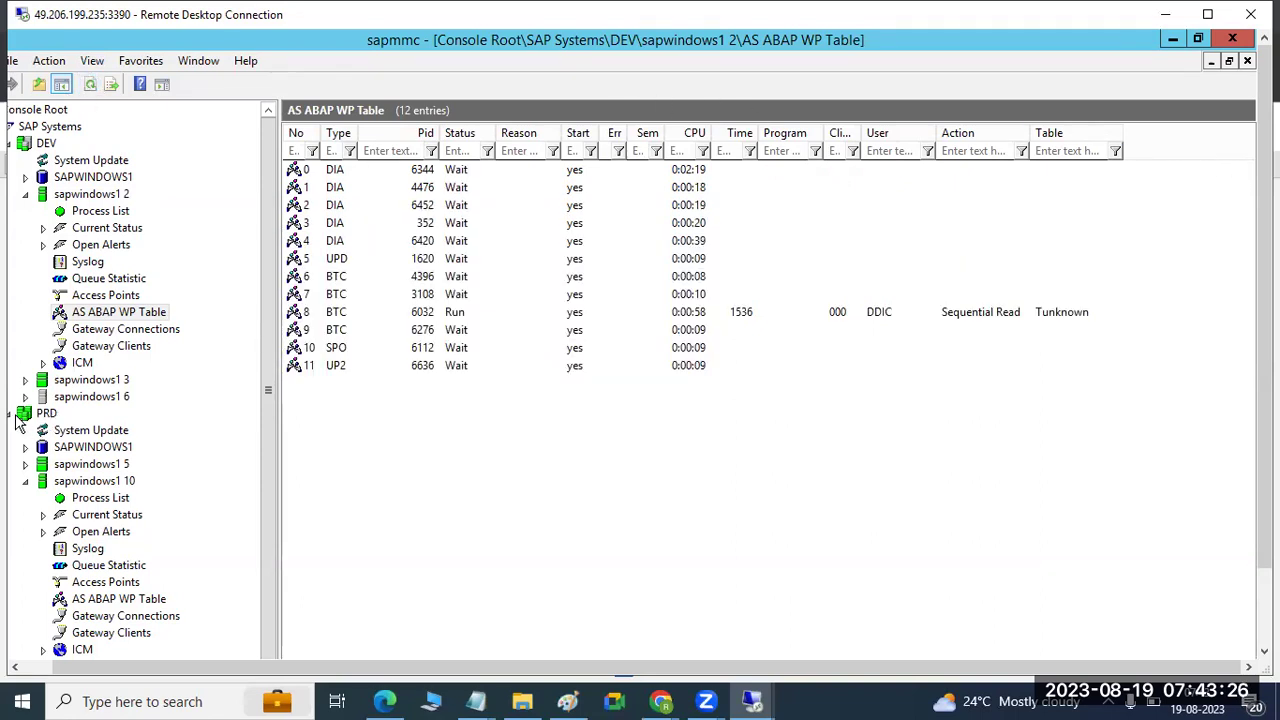
pyautogui.click(12, 414)
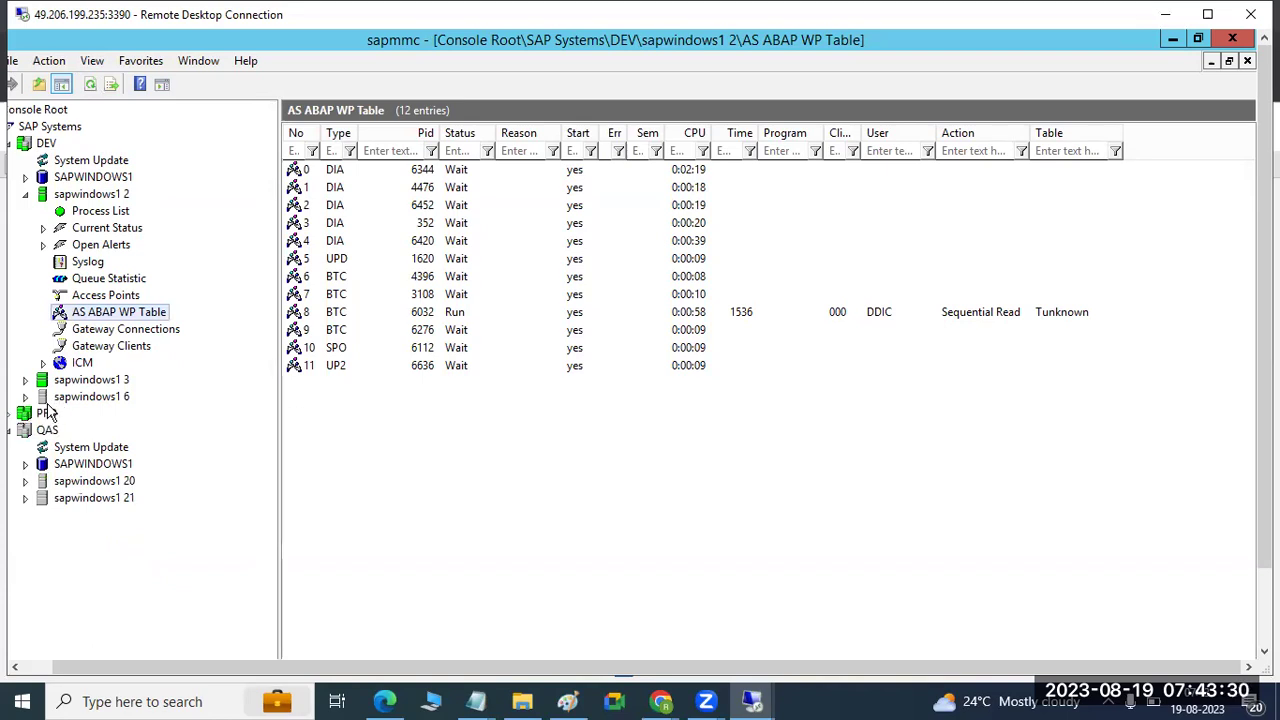
pyautogui.click(1173, 42)
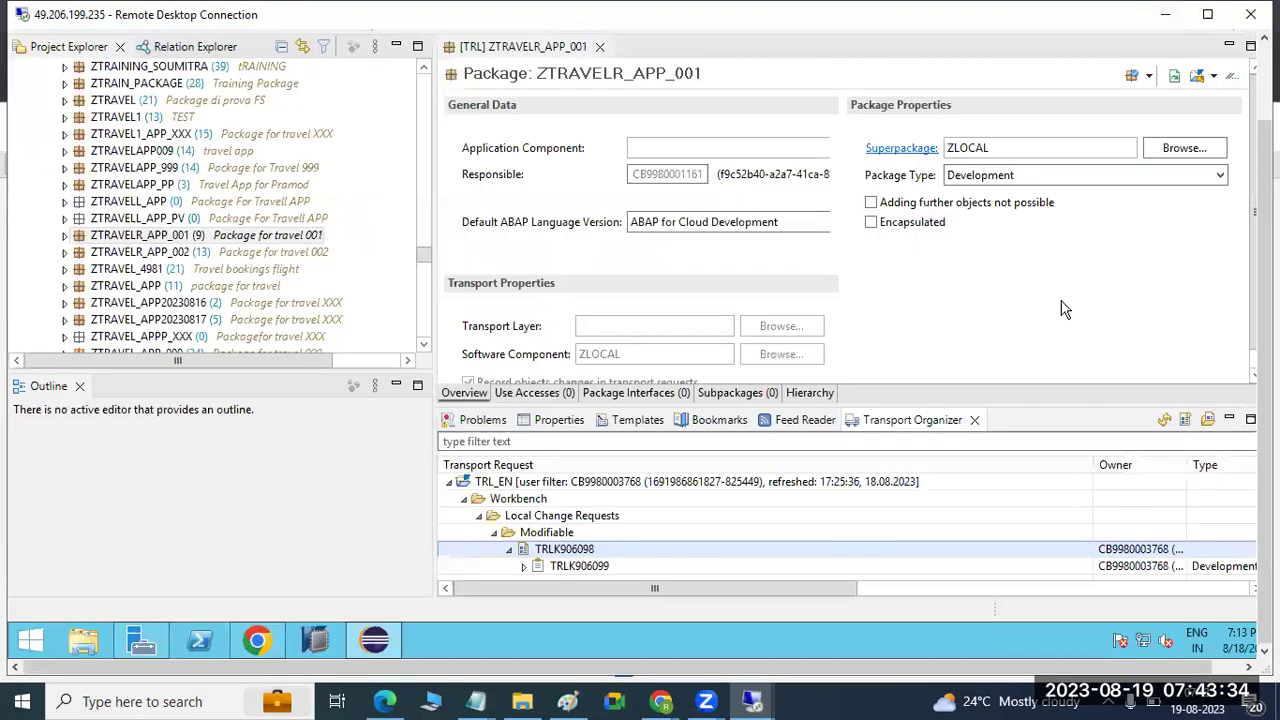
# Minimise Chrome and bring up the Paint notes
pyautogui.click(257, 643)
pyautogui.click(257, 645)
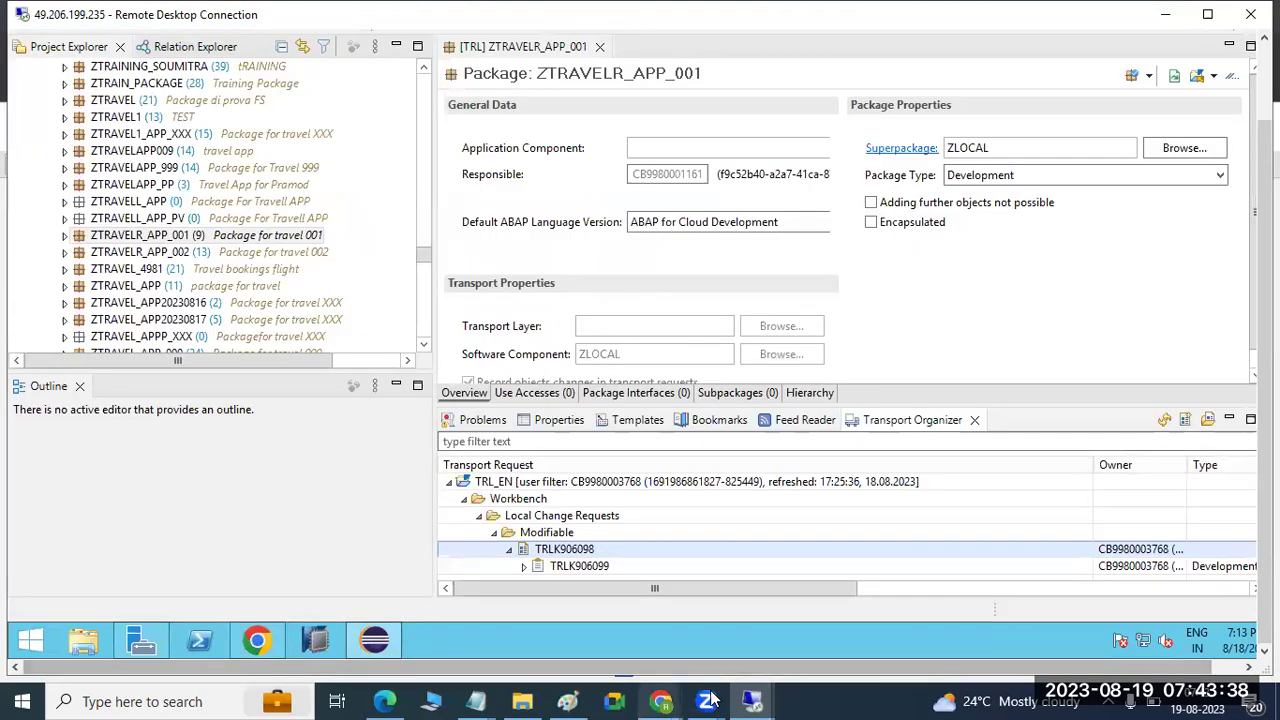
pyautogui.moveTo(752, 700)
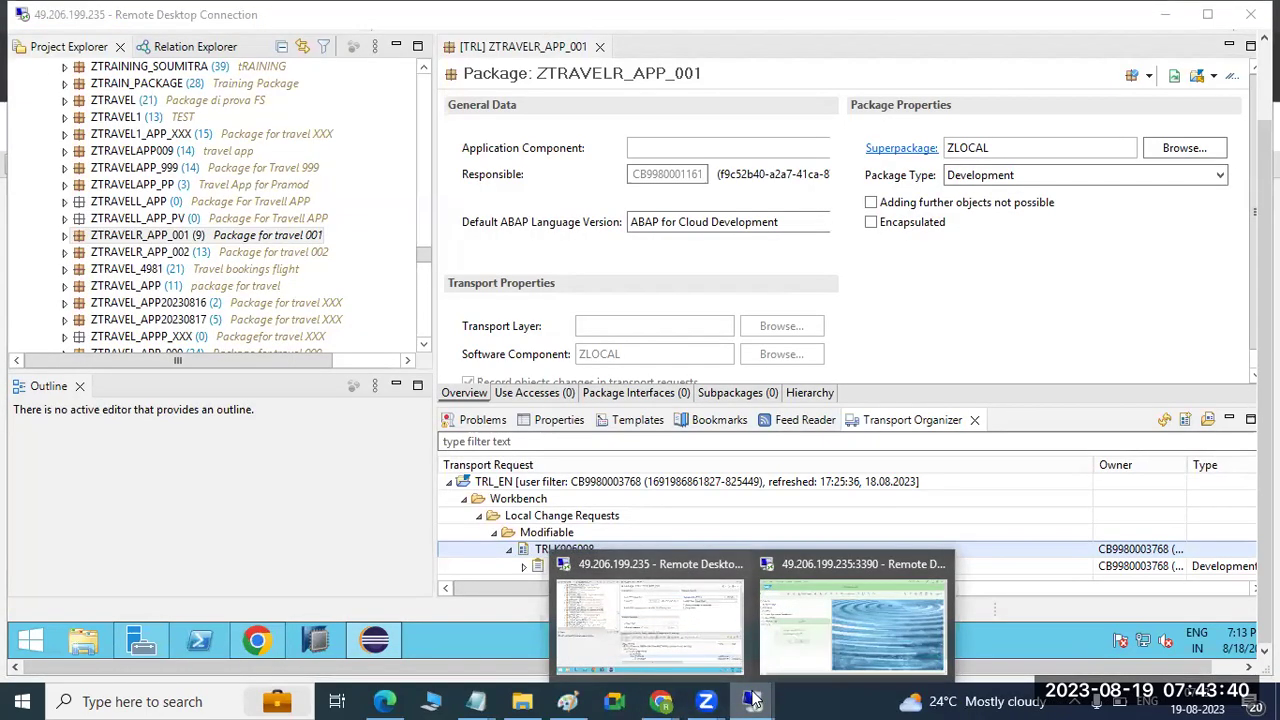
pyautogui.click(572, 700)
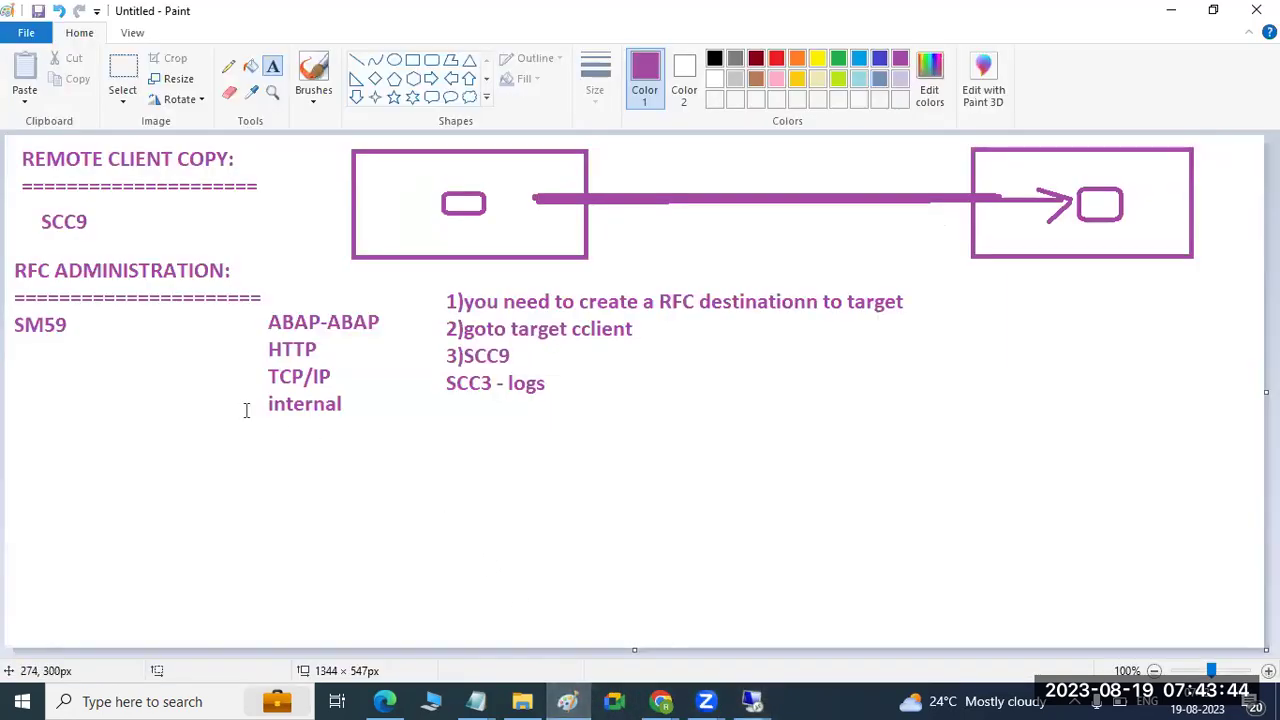
# Draw an empty text box across the canvas below the 'SCC3 - logs' note
pyautogui.moveTo(224, 400); pyautogui.dragTo(1179, 535)
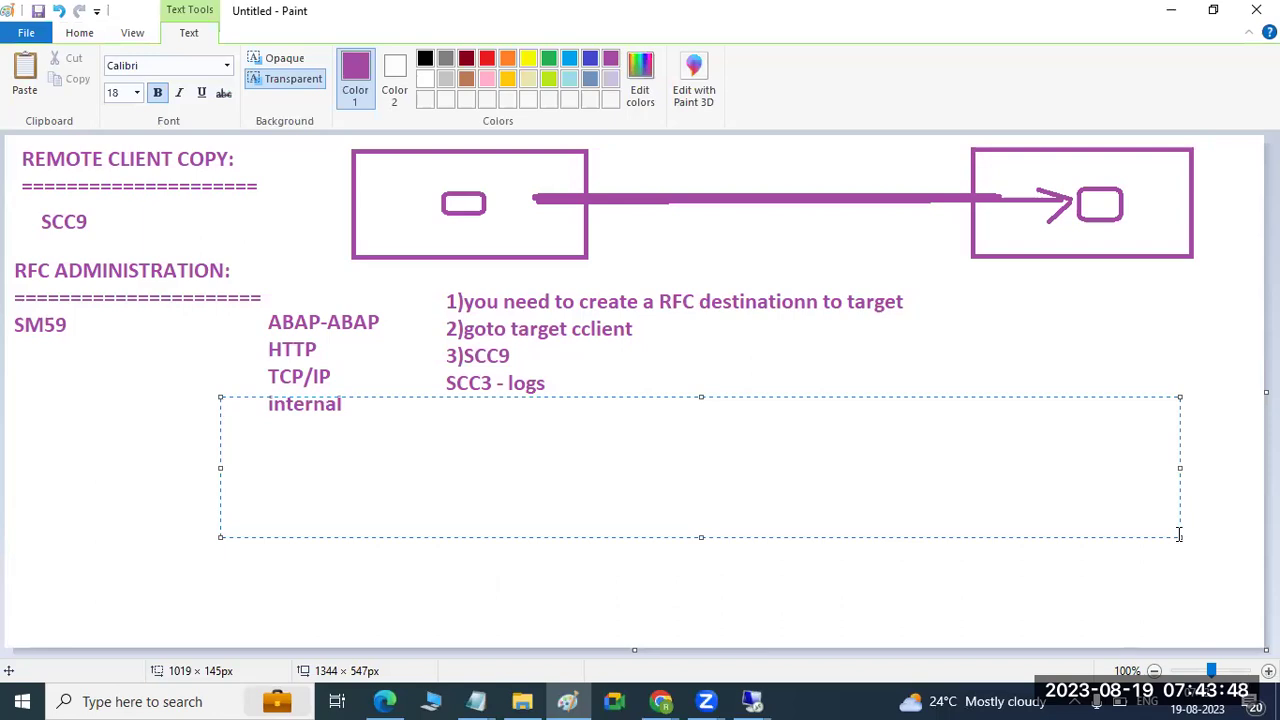
pyautogui.click(706, 701)
pyautogui.click(725, 660)
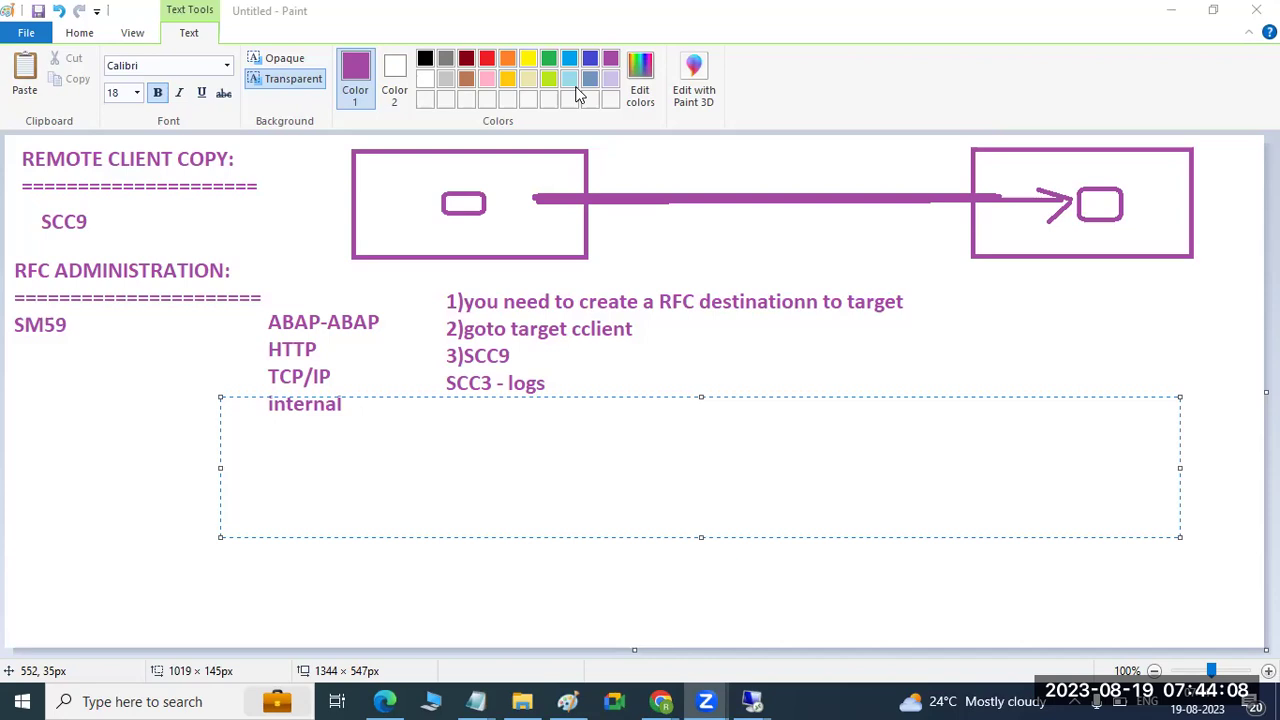
pyautogui.moveTo(662, 701)
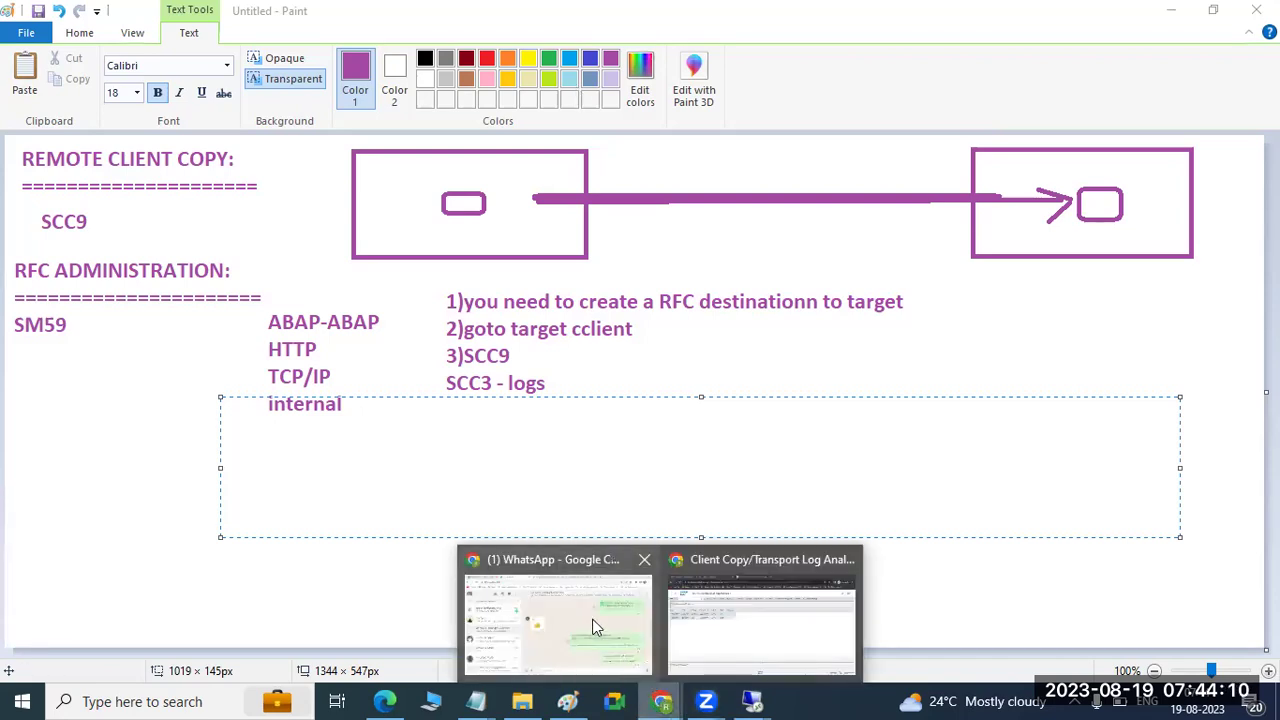